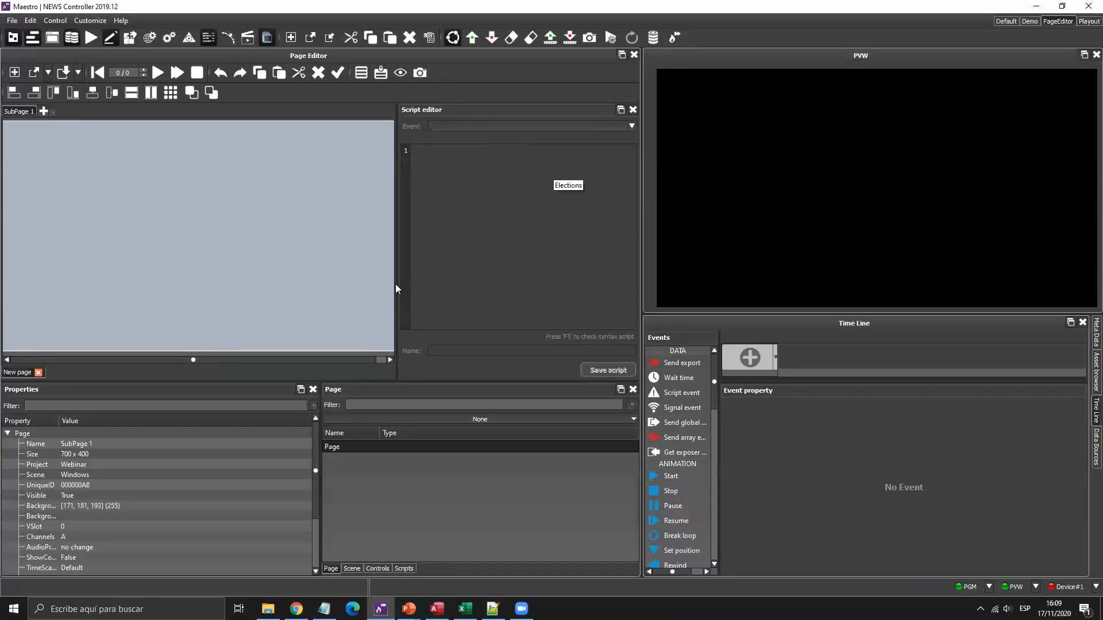
List the Webinar/Windows scene's 37 exports with a wider Name column and select Clip_01.
{"action": "left_click", "coordinate": [351, 570]}
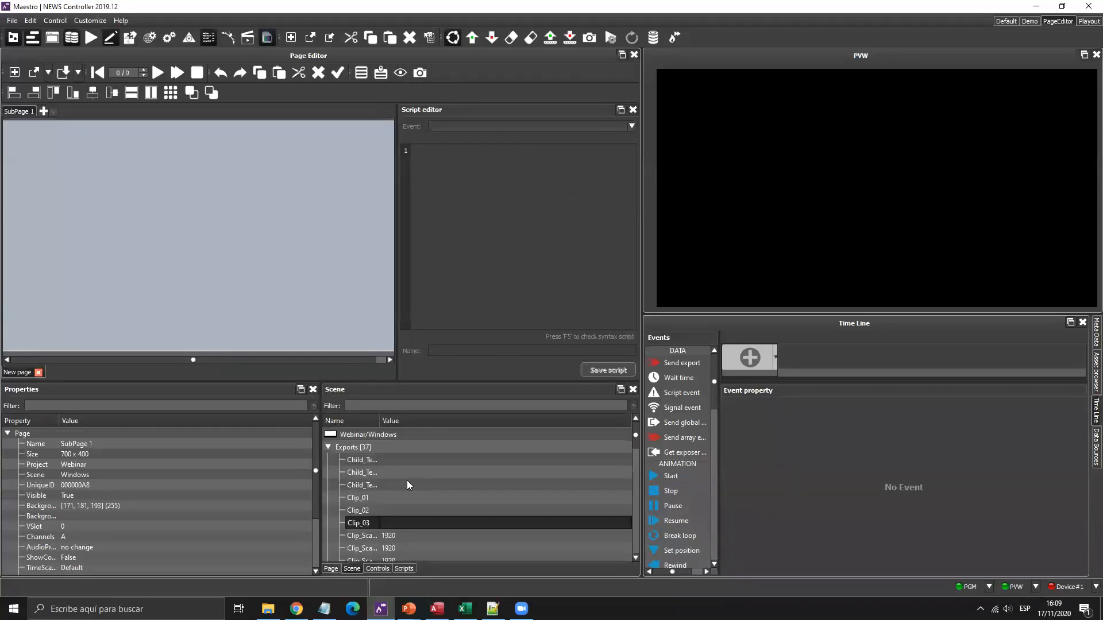
{"action": "left_click_drag", "start_coordinate": [377, 421], "coordinate": [457, 421]}
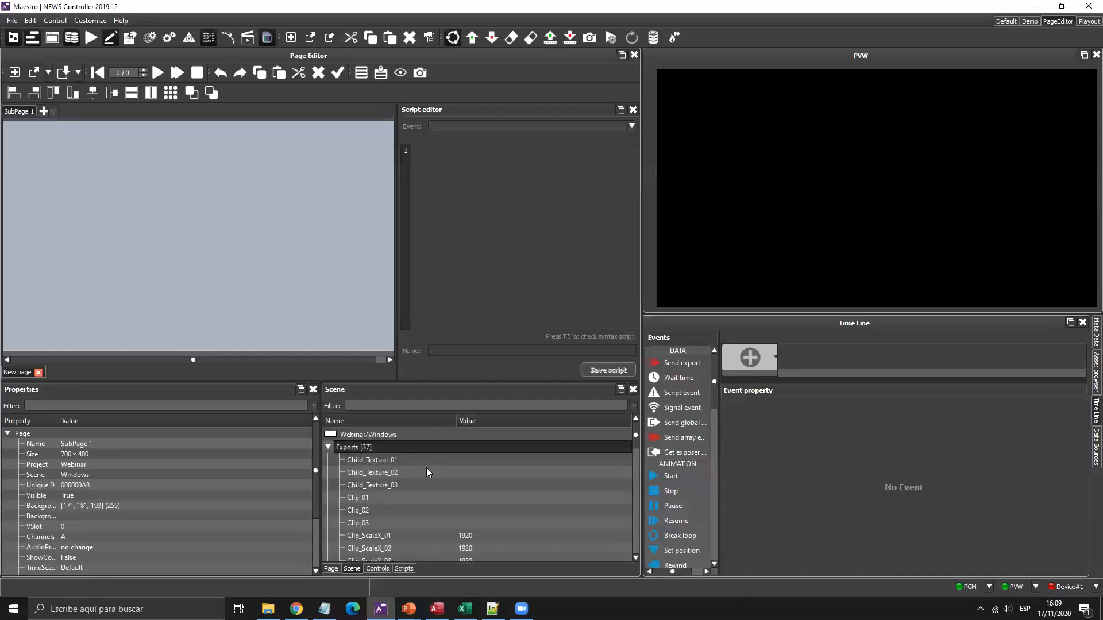
{"action": "scroll", "coordinate": [426, 468], "scroll_direction": "down", "scroll_amount": 4}
{"action": "scroll", "coordinate": [425, 468], "scroll_direction": "up", "scroll_amount": 4}
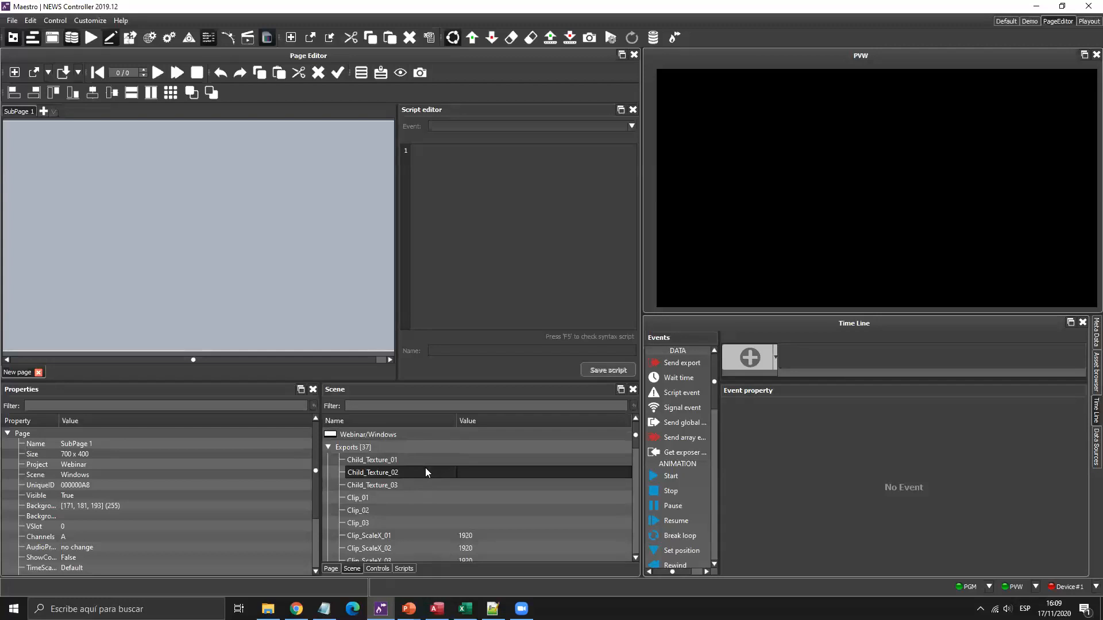
{"action": "left_click", "coordinate": [396, 497]}
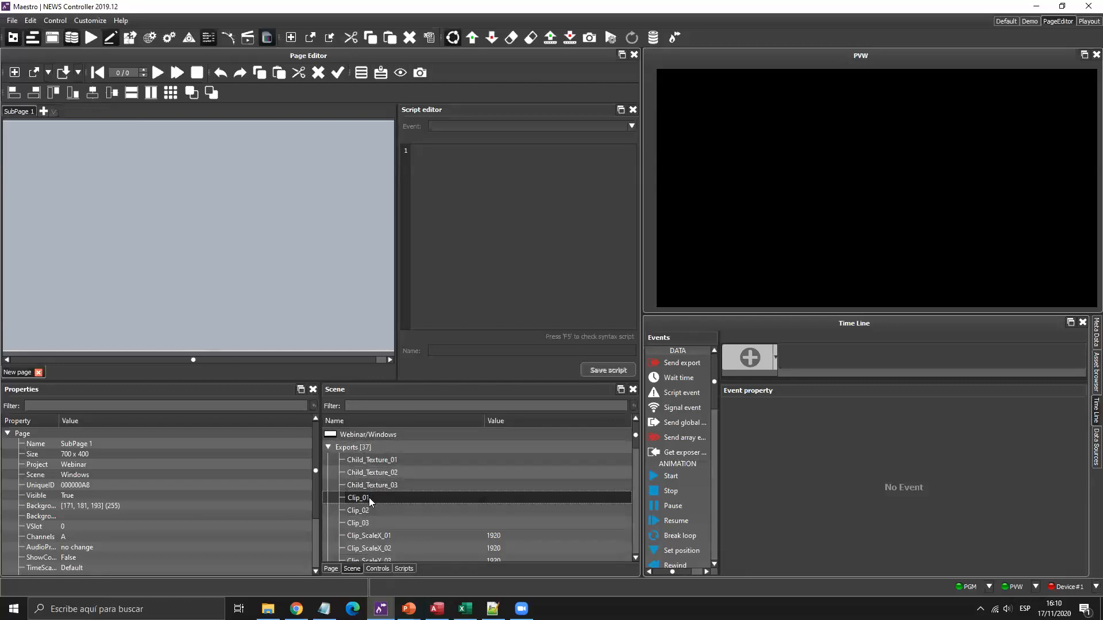
Create Clip selector controls for Clip_01 and Clip_02 on SubPage 1.
{"action": "left_click", "coordinate": [365, 509], "text": "ctrl"}
{"action": "left_click_drag", "start_coordinate": [389, 500], "coordinate": [105, 182]}
{"action": "mouse_move", "coordinate": [126, 185]}
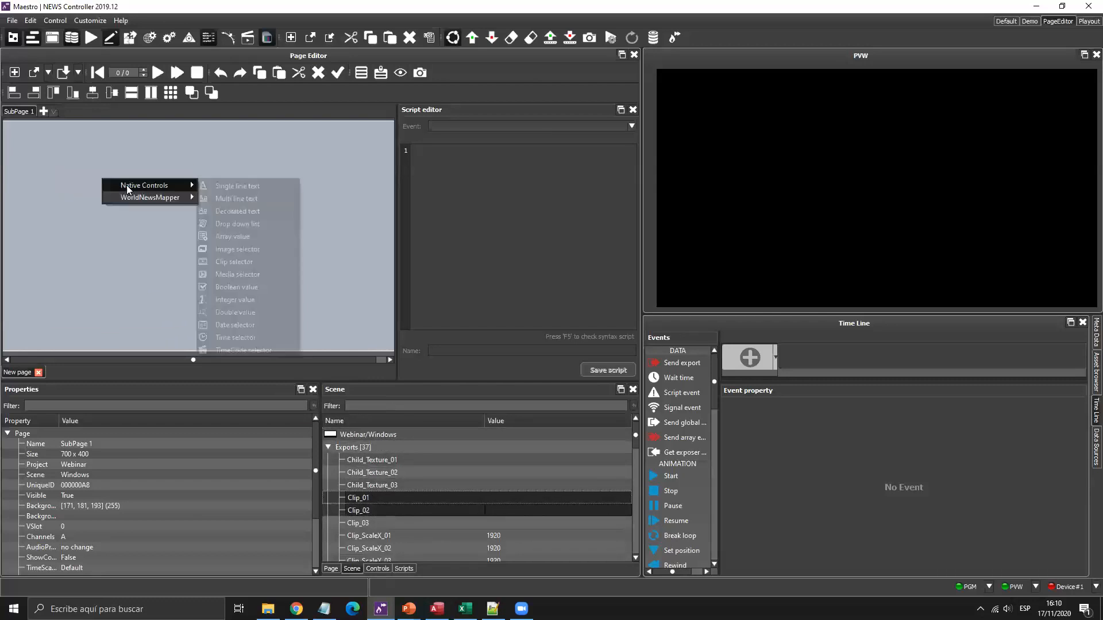
{"action": "left_click", "coordinate": [242, 263]}
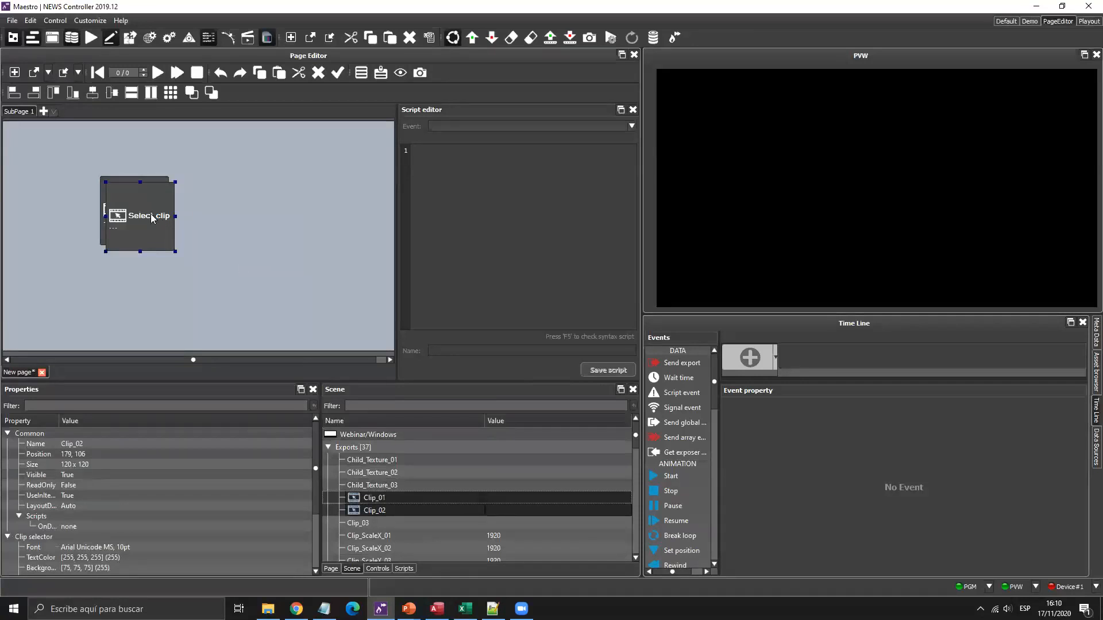
Spread the two clip selectors apart and narrow them, Clip_02 to 90x120.
{"action": "left_click_drag", "start_coordinate": [102, 228], "coordinate": [34, 246]}
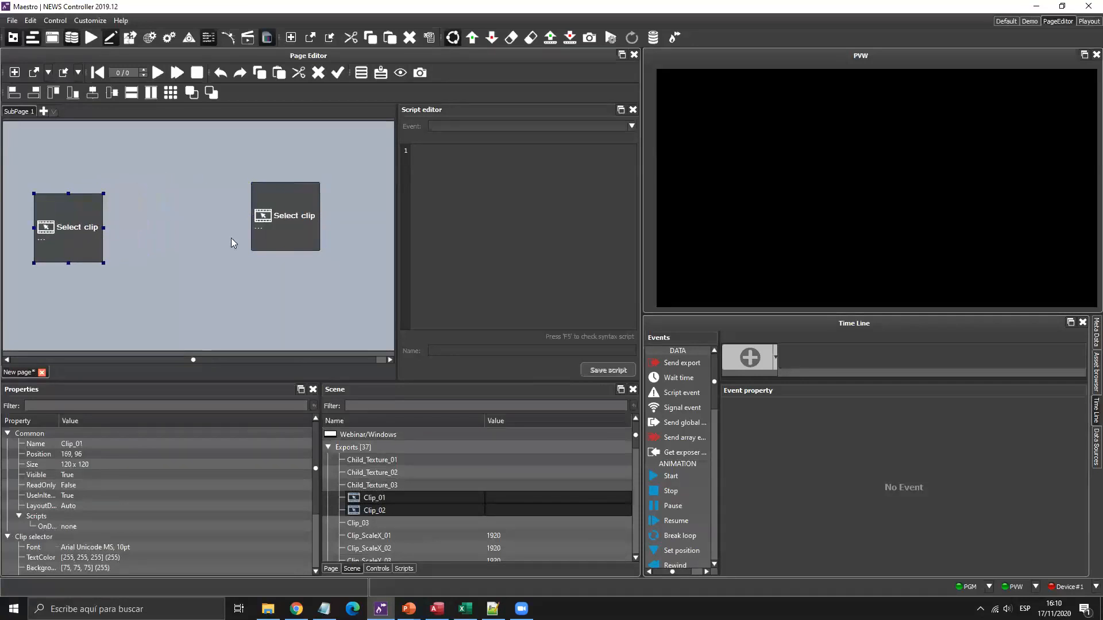
{"action": "left_click_drag", "start_coordinate": [286, 209], "coordinate": [315, 217]}
{"action": "left_click", "coordinate": [41, 218]}
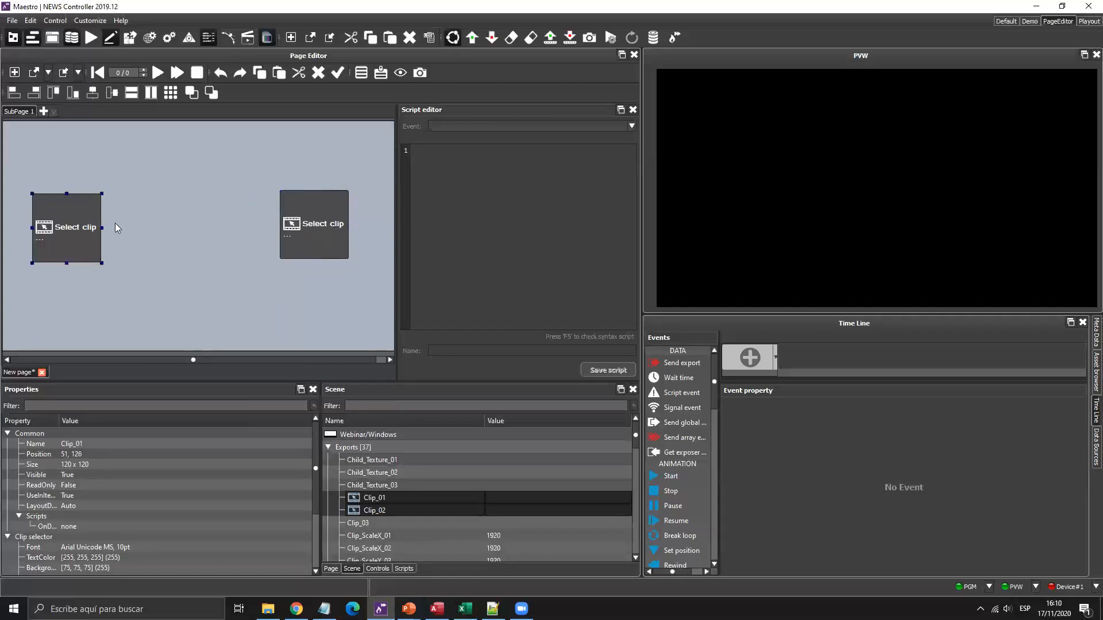
{"action": "left_click_drag", "start_coordinate": [102, 228], "coordinate": [81, 230]}
{"action": "left_click", "coordinate": [304, 224]}
{"action": "left_click_drag", "start_coordinate": [349, 224], "coordinate": [327, 225]}
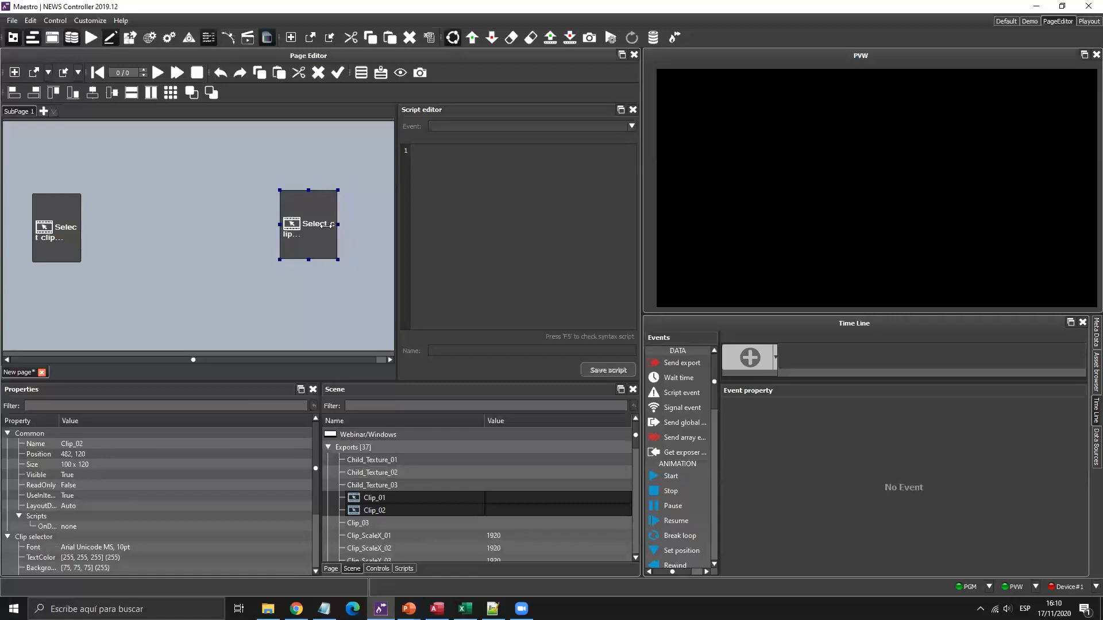
{"action": "scroll", "coordinate": [427, 481], "scroll_direction": "down", "scroll_amount": 7}
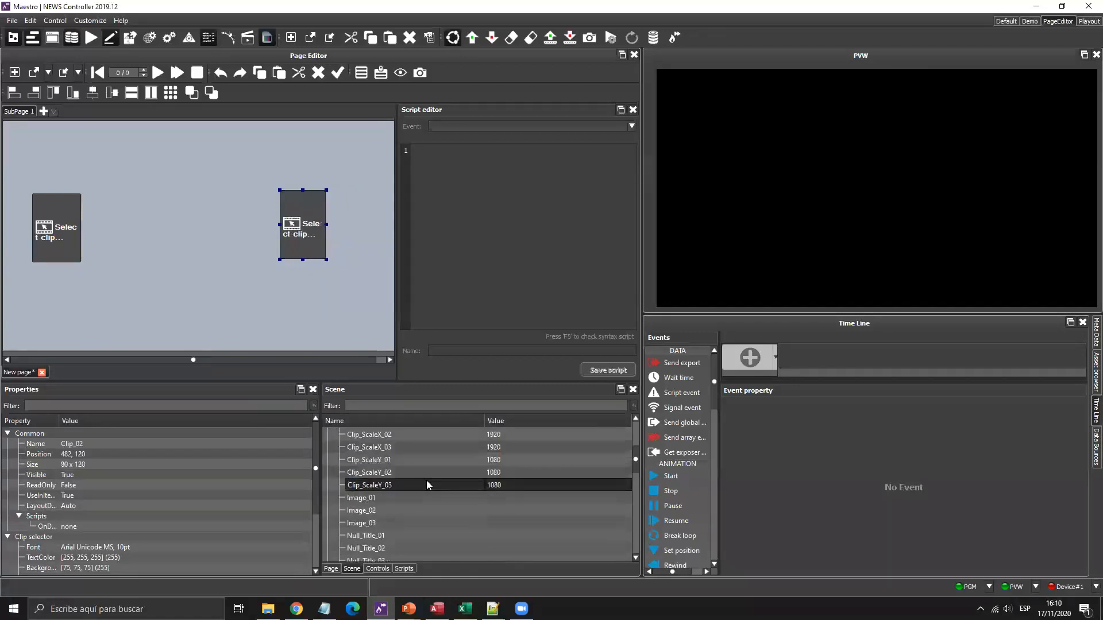
{"action": "scroll", "coordinate": [427, 483], "scroll_direction": "up", "scroll_amount": 7}
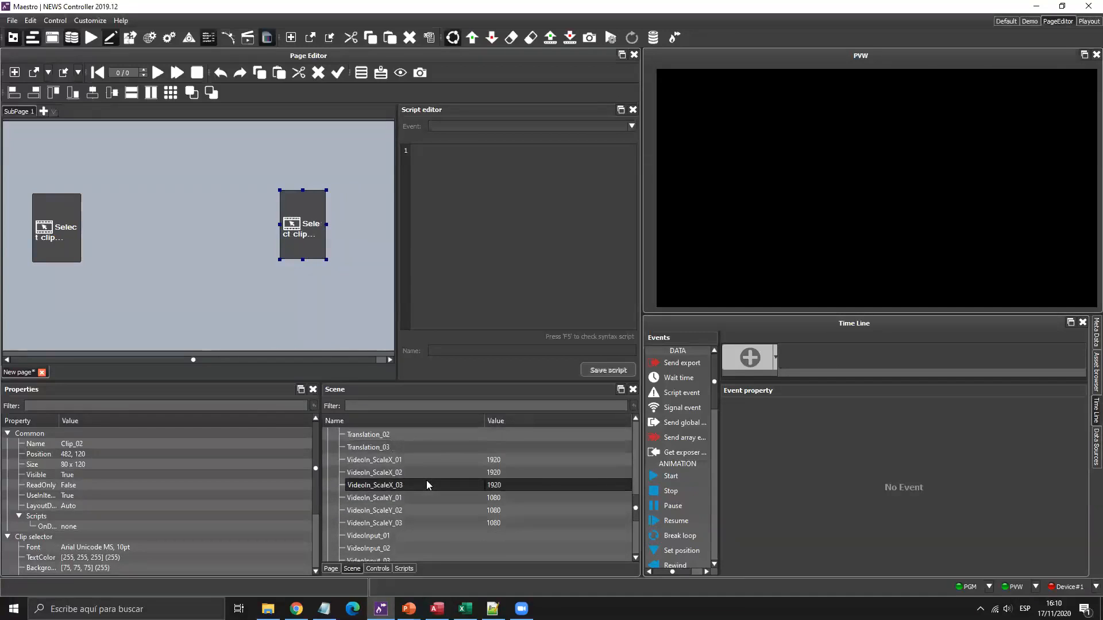
{"action": "scroll", "coordinate": [411, 486], "scroll_direction": "down", "scroll_amount": 3}
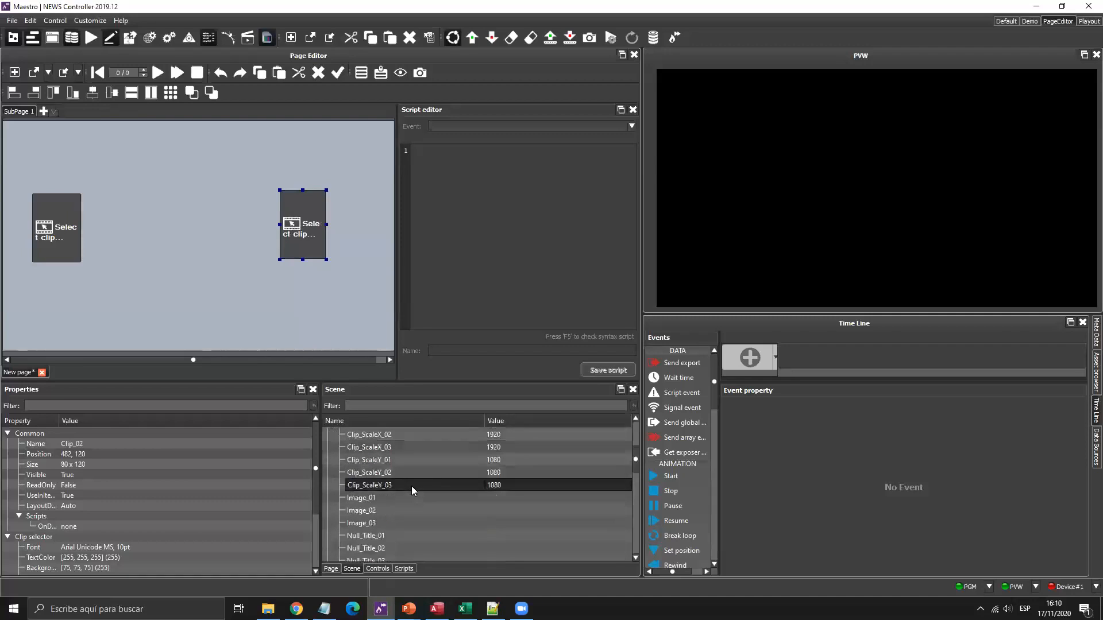
Create Image selector controls for Image_01 and Image_02 on the page.
{"action": "left_click", "coordinate": [370, 513]}
{"action": "left_click", "coordinate": [378, 498], "text": "shift"}
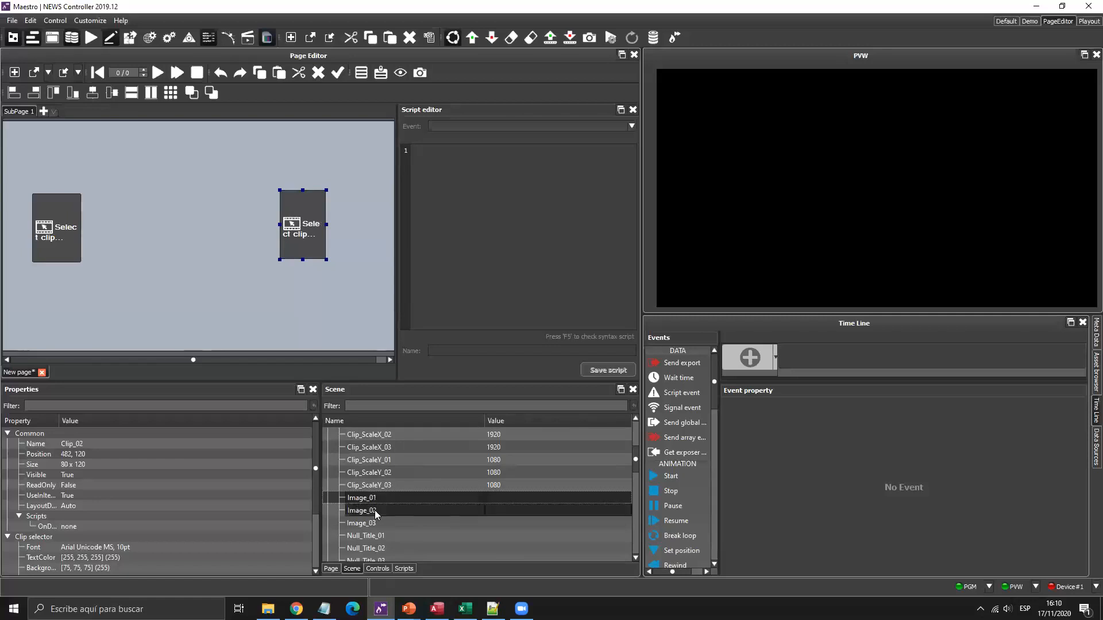
{"action": "left_click_drag", "start_coordinate": [387, 503], "coordinate": [131, 187]}
{"action": "mouse_move", "coordinate": [160, 190]}
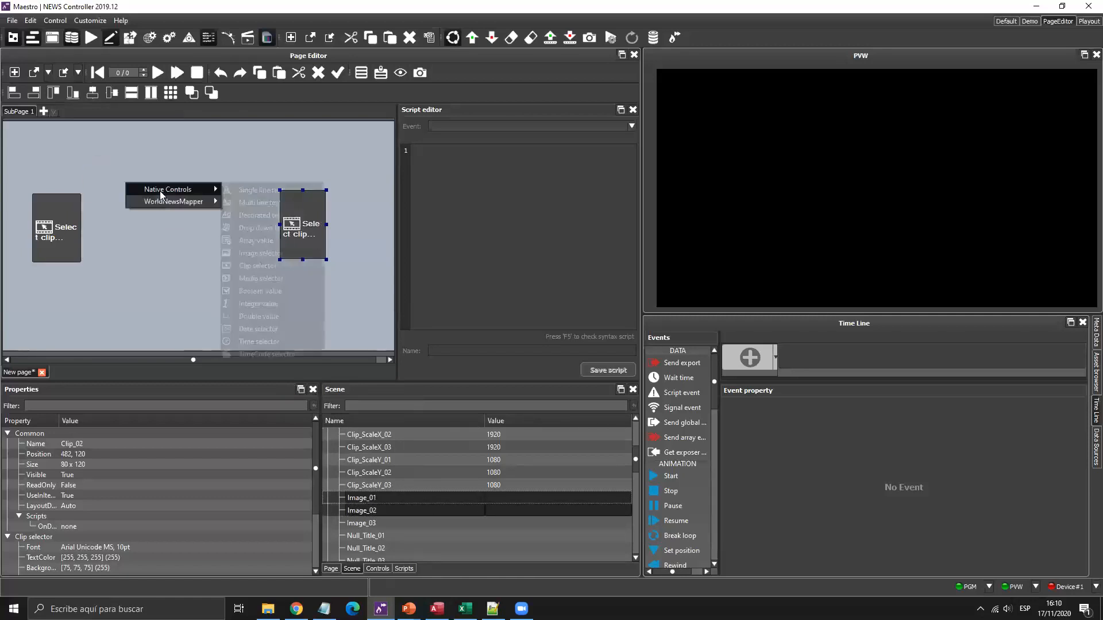
{"action": "left_click", "coordinate": [253, 255]}
Place the image selectors beside the clip controls, narrow Image_02, and show control names.
{"action": "left_click_drag", "start_coordinate": [196, 194], "coordinate": [368, 230]}
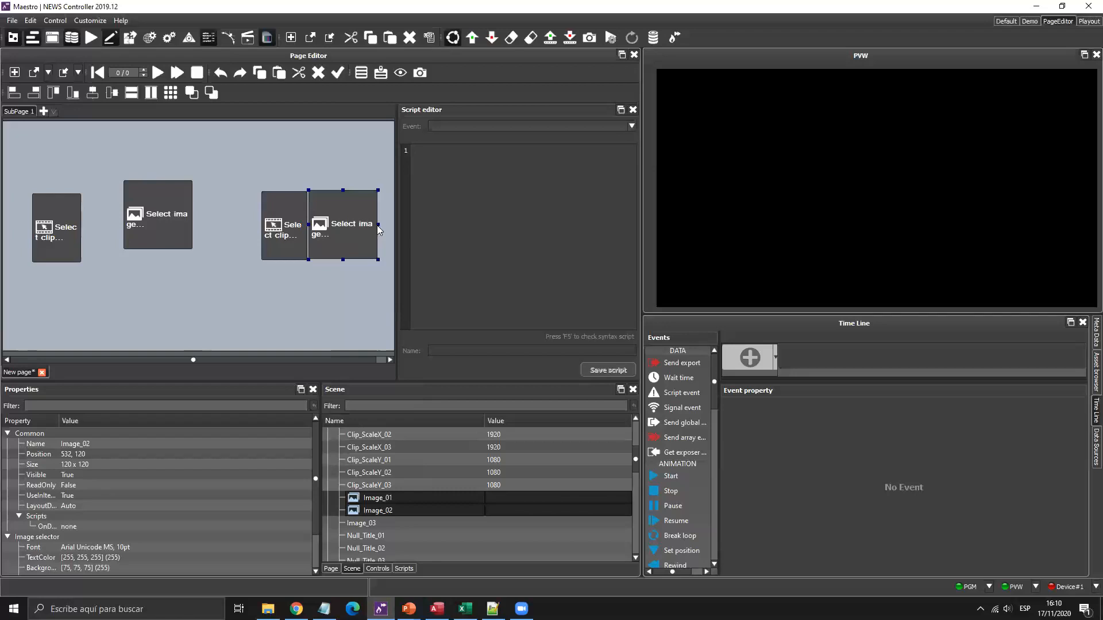
{"action": "left_click_drag", "start_coordinate": [378, 227], "coordinate": [353, 230]}
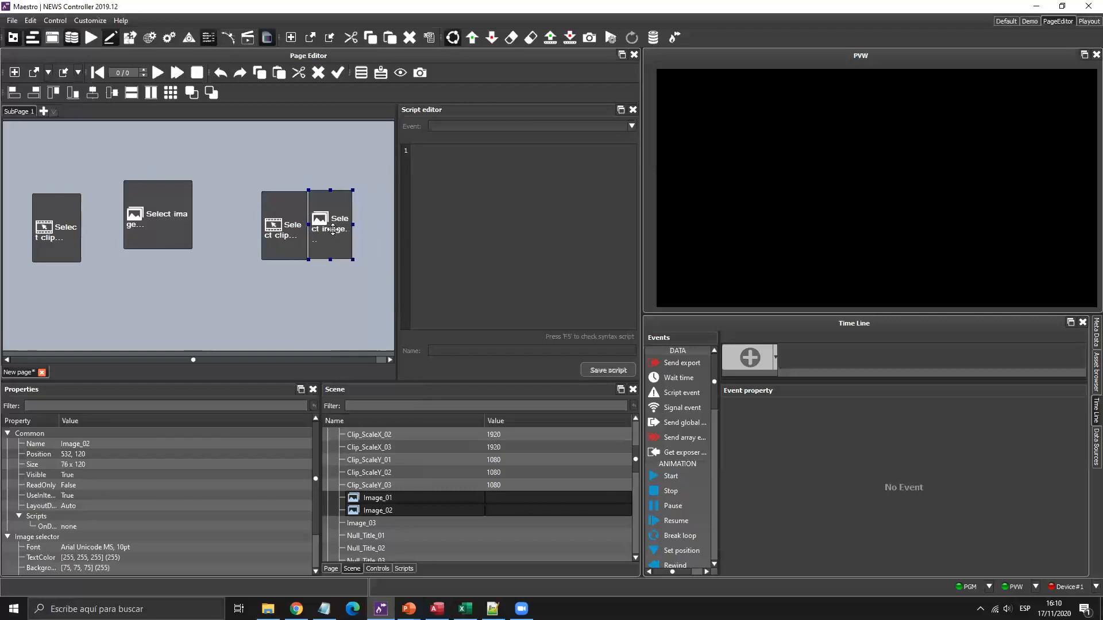
{"action": "left_click_drag", "start_coordinate": [171, 205], "coordinate": [130, 231]}
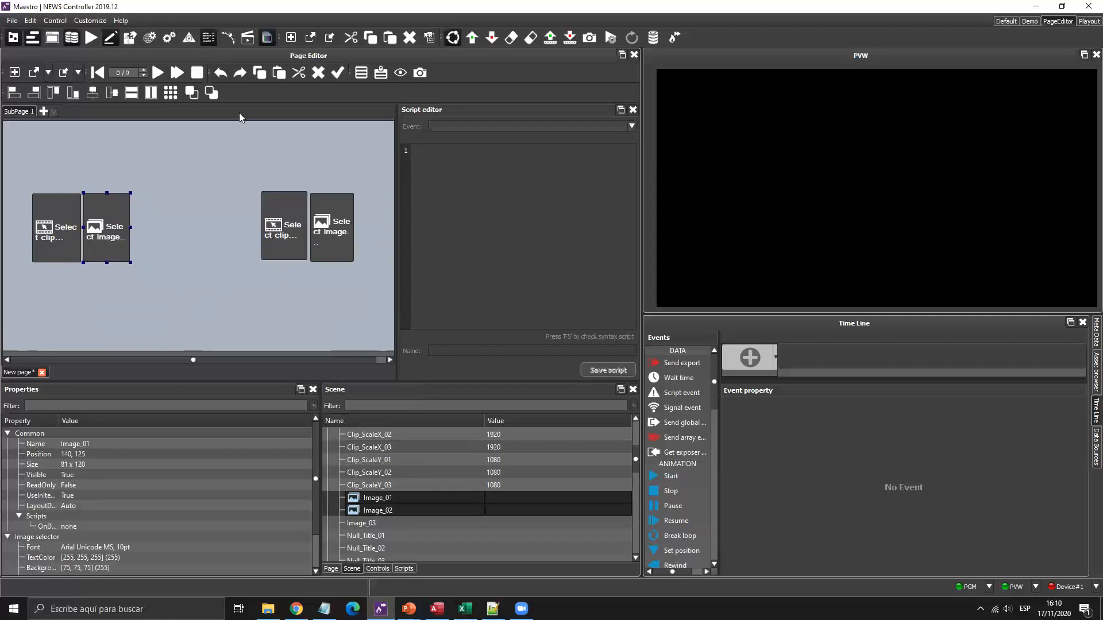
{"action": "left_click", "coordinate": [379, 73]}
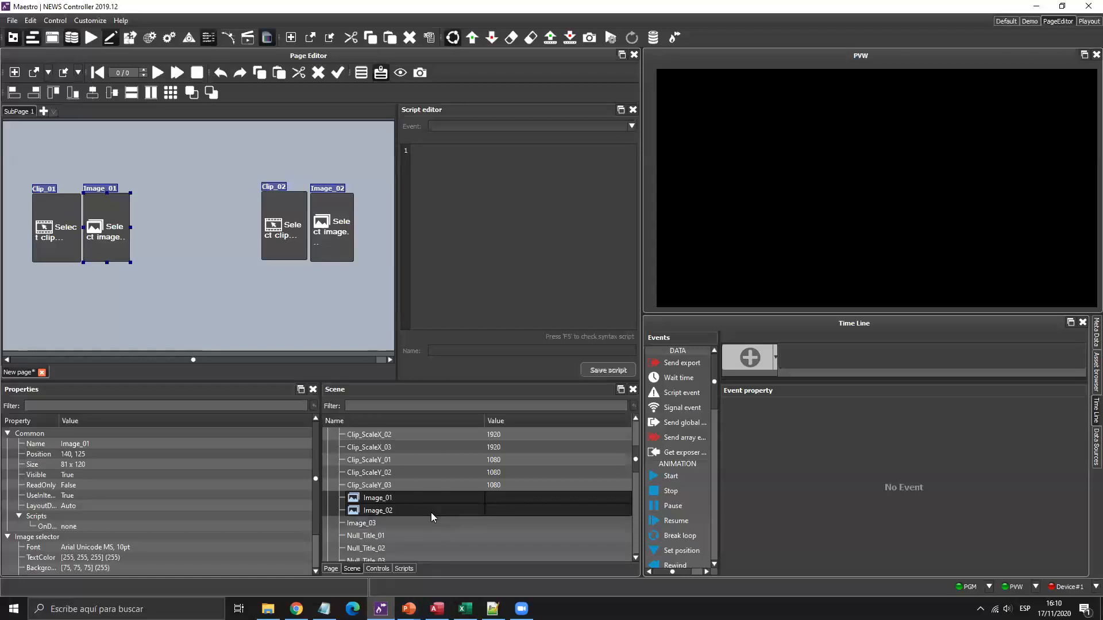
Drag the VideoInput_01 and VideoInput_02 exports onto the page.
{"action": "scroll", "coordinate": [430, 512], "scroll_direction": "down", "scroll_amount": 5}
{"action": "scroll", "coordinate": [431, 512], "scroll_direction": "down", "scroll_amount": 2}
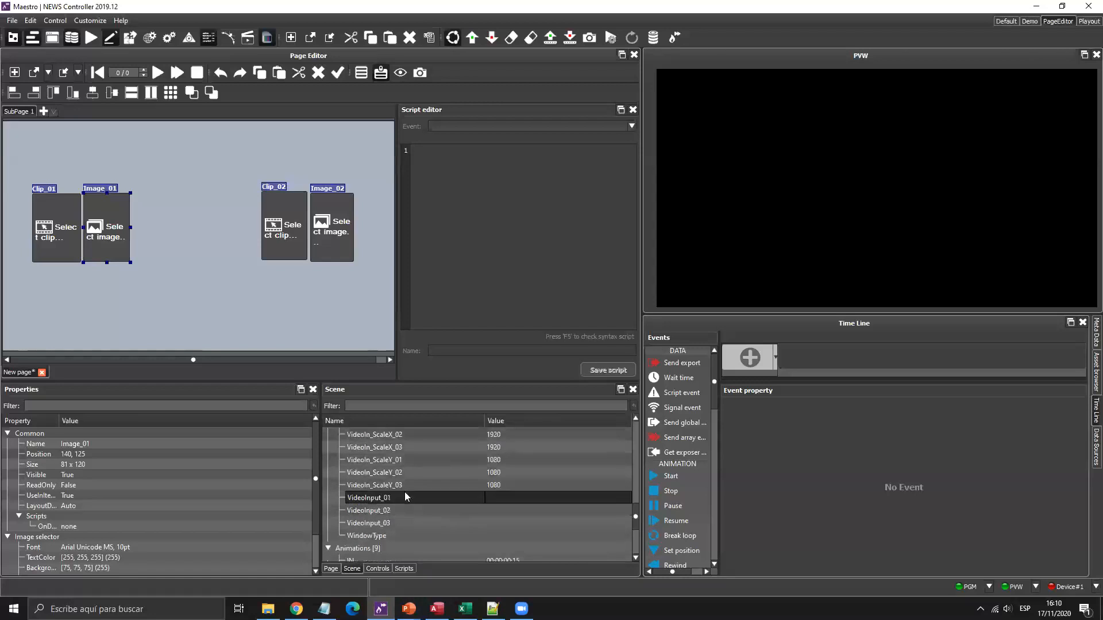
{"action": "left_click", "coordinate": [393, 510]}
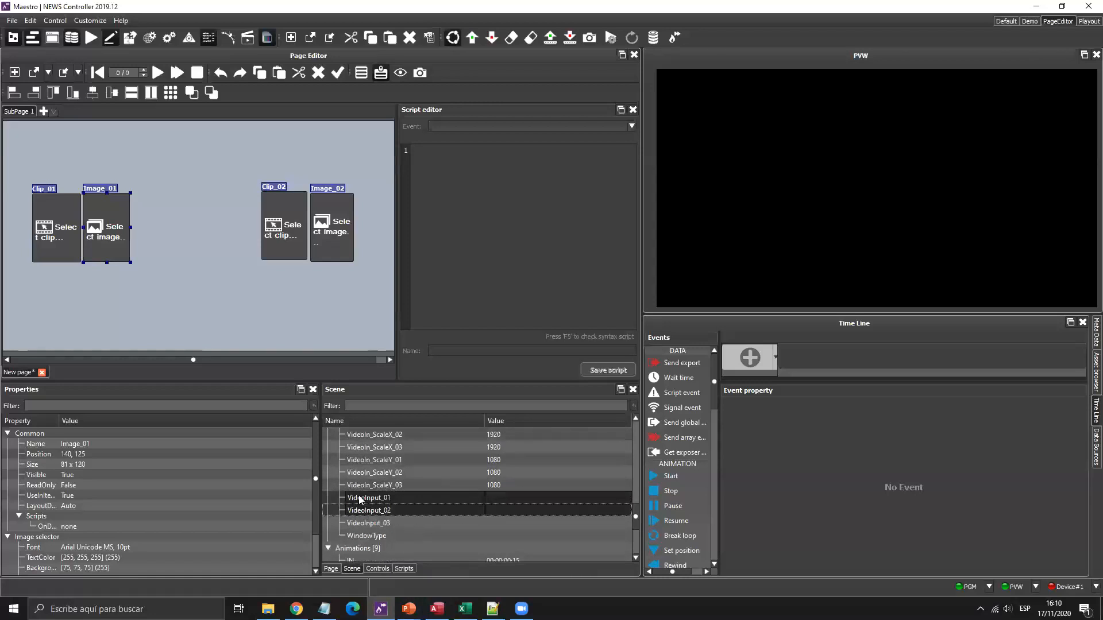
{"action": "left_click", "coordinate": [400, 497], "text": "shift"}
{"action": "left_click_drag", "start_coordinate": [400, 498], "coordinate": [170, 155]}
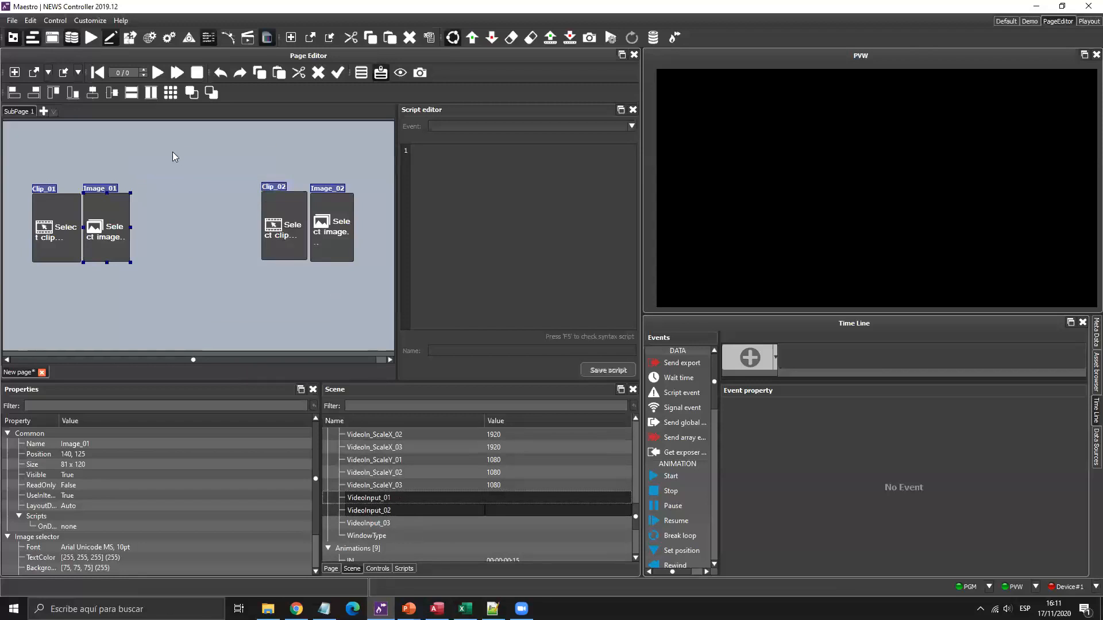
Create Integer value spin boxes for VideoInput_01 and VideoInput_02 and select both.
{"action": "mouse_move", "coordinate": [187, 160]}
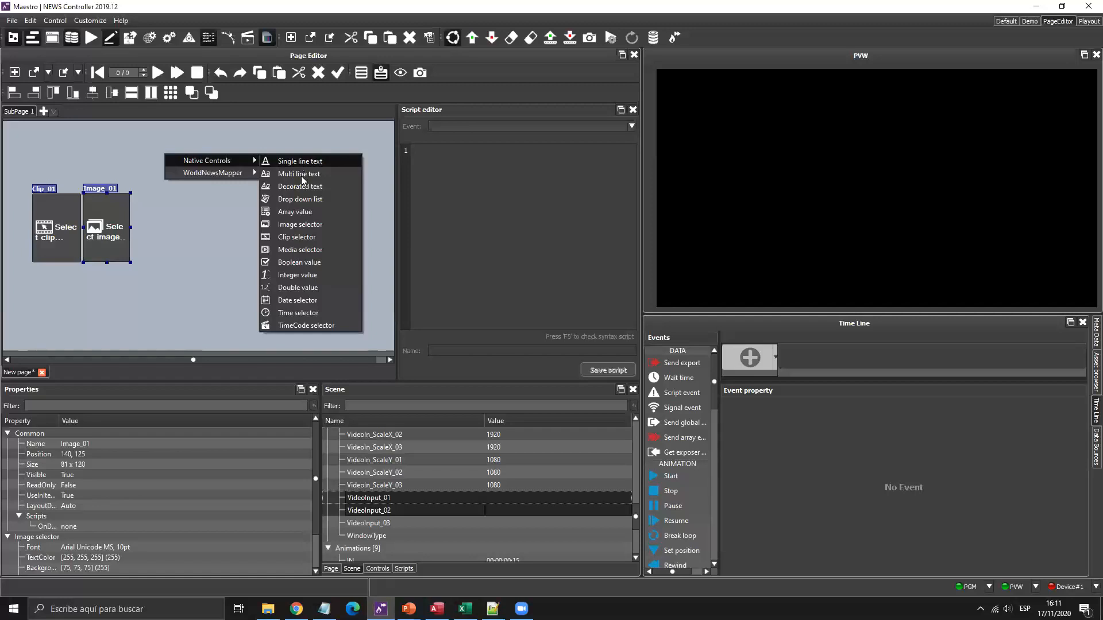
{"action": "left_click", "coordinate": [266, 278]}
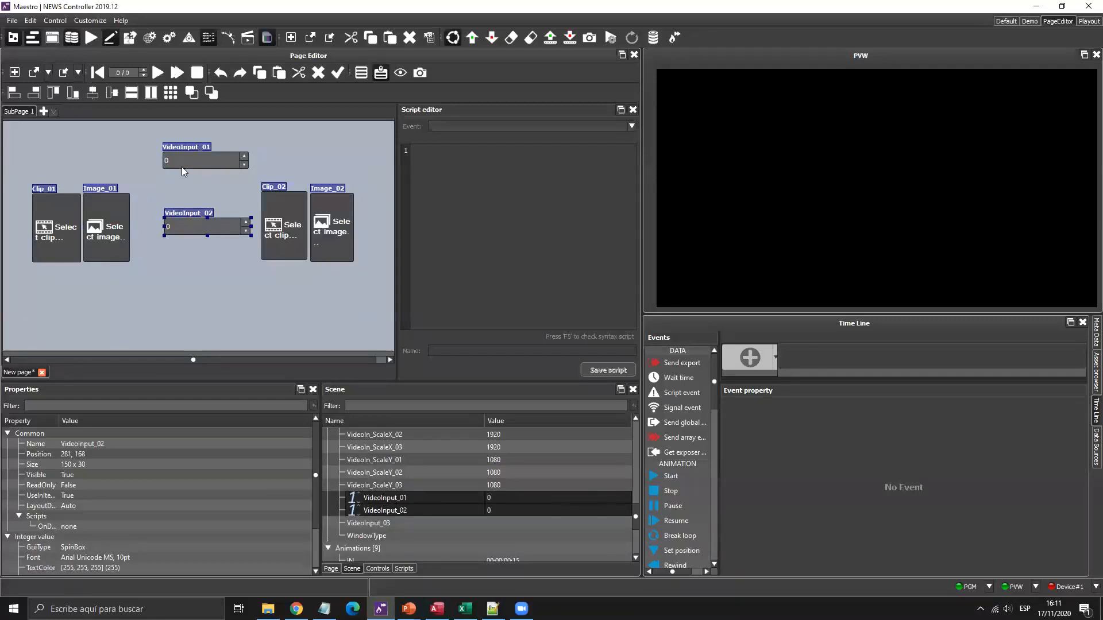
{"action": "scroll", "coordinate": [179, 509], "scroll_direction": "down", "scroll_amount": 2}
{"action": "left_click", "coordinate": [177, 515]}
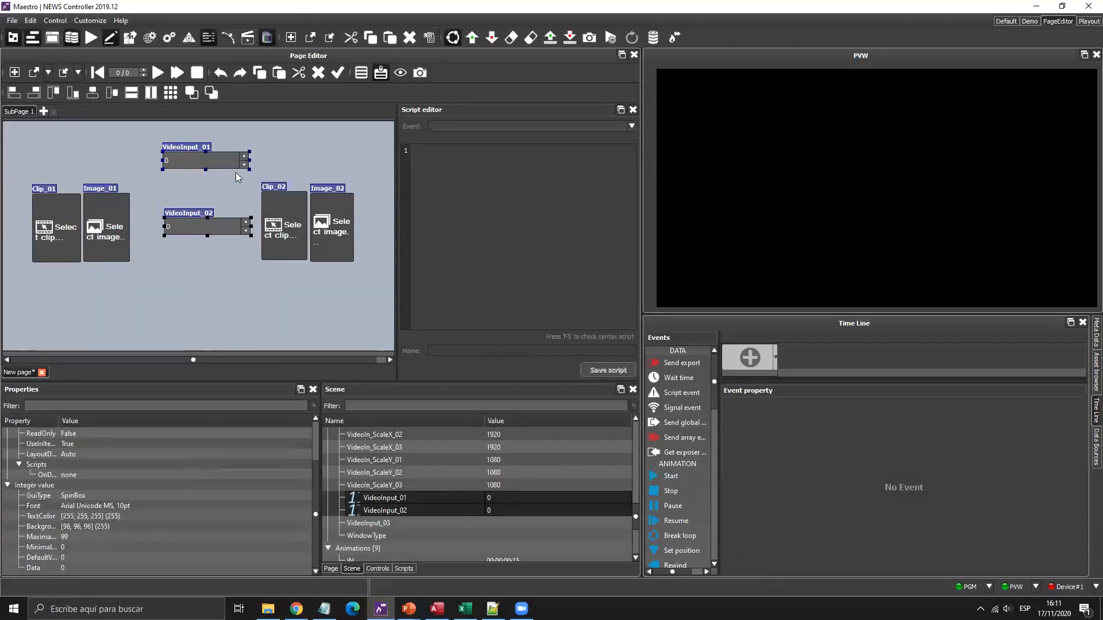
{"action": "left_click", "coordinate": [219, 163]}
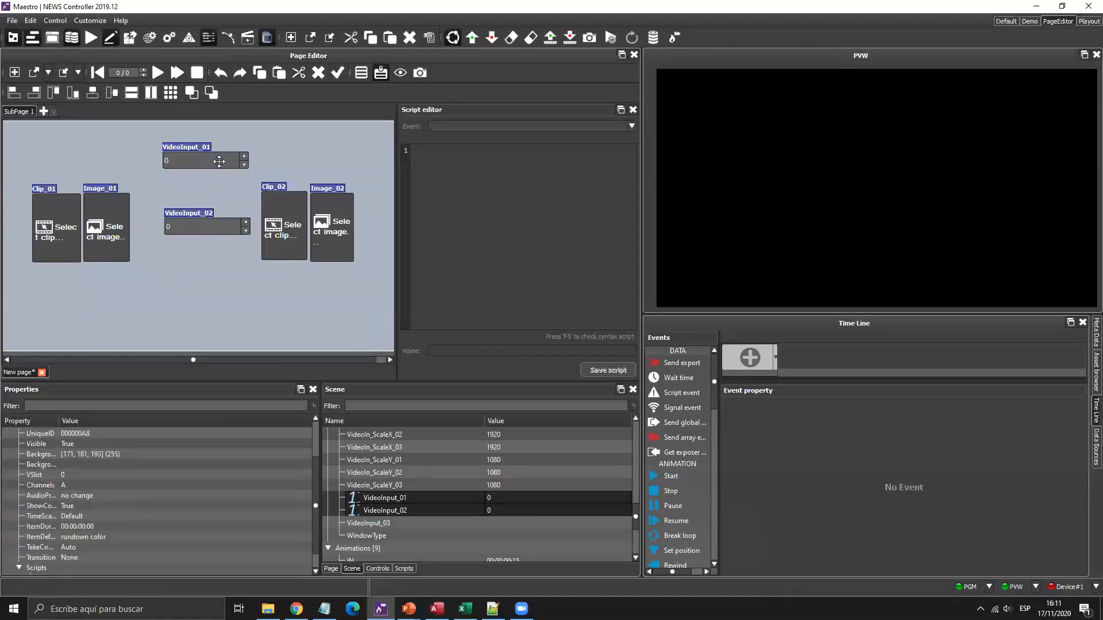
{"action": "left_click", "coordinate": [199, 227], "text": "ctrl"}
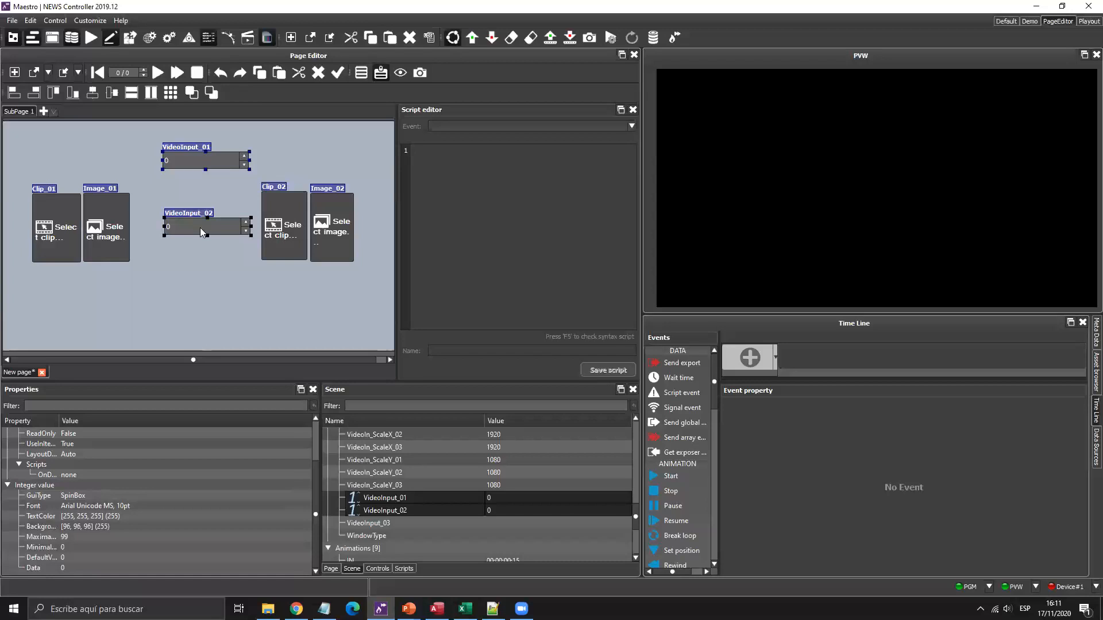
Give both VideoInput spin boxes a minimum of 1 and a maximum of 8.
{"action": "left_click", "coordinate": [215, 231], "text": "ctrl"}
{"action": "left_click", "coordinate": [213, 230], "text": "ctrl"}
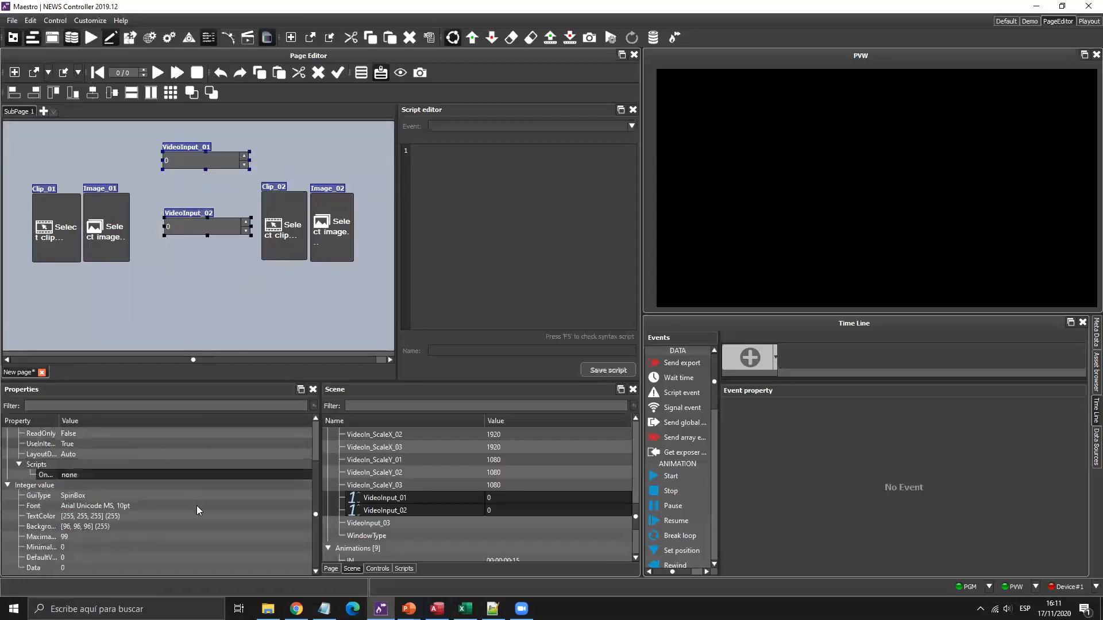
{"action": "left_click", "coordinate": [120, 548]}
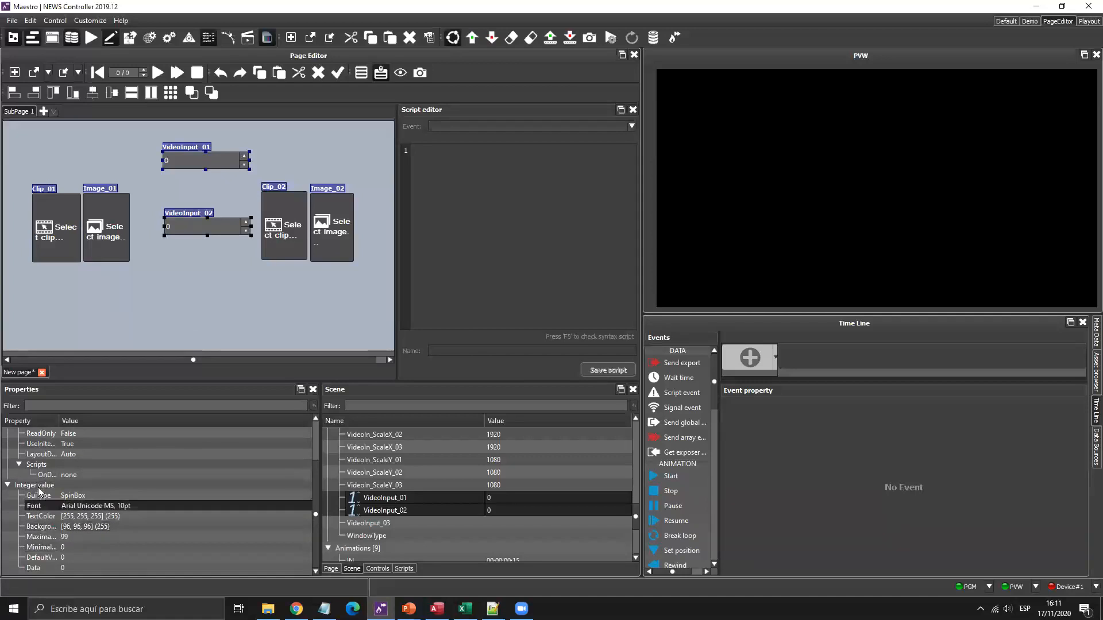
{"action": "left_click", "coordinate": [80, 549]}
{"action": "type", "text": "1"}
{"action": "left_click", "coordinate": [78, 536]}
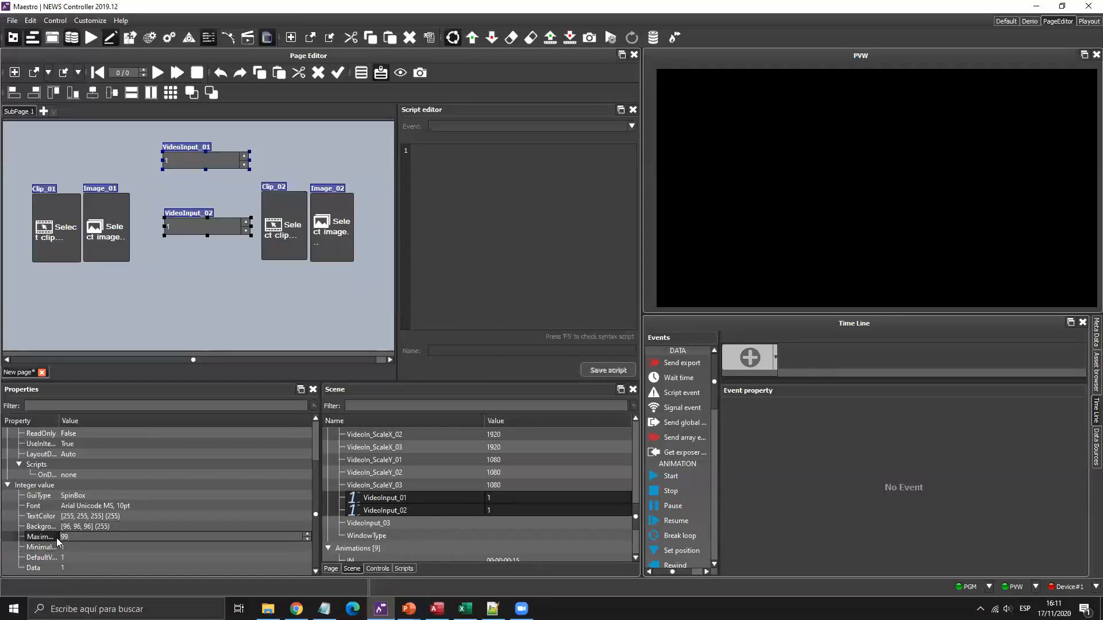
{"action": "type", "text": "8"}
{"action": "key", "text": "Return"}
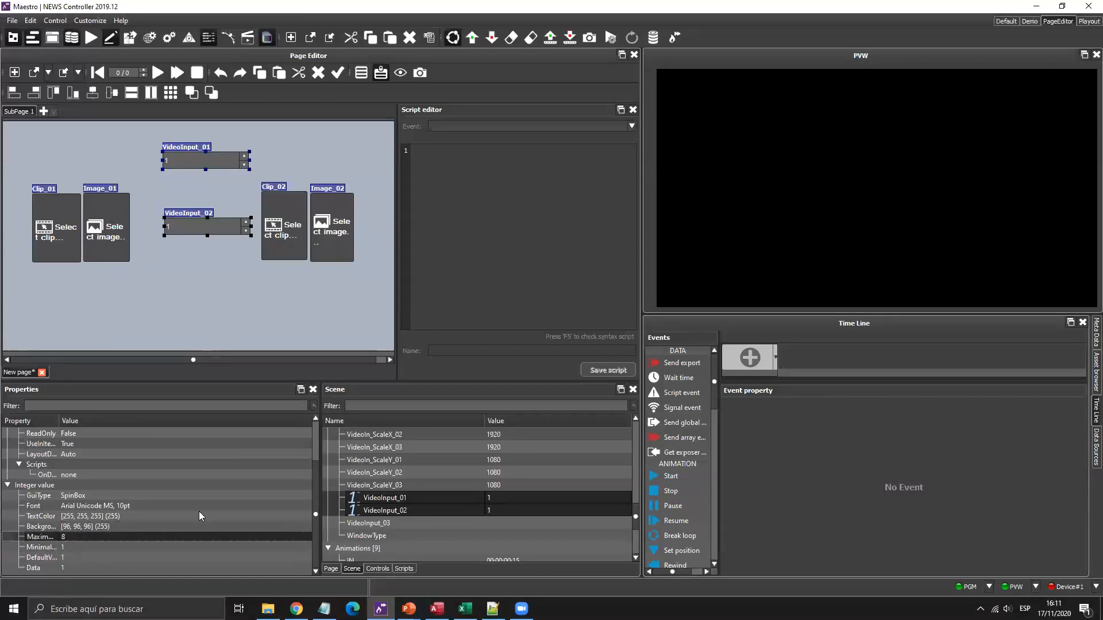
Show both spin boxes' values in 36pt Arial Unicode MS.
{"action": "left_click", "coordinate": [301, 507]}
{"action": "left_click", "coordinate": [306, 506]}
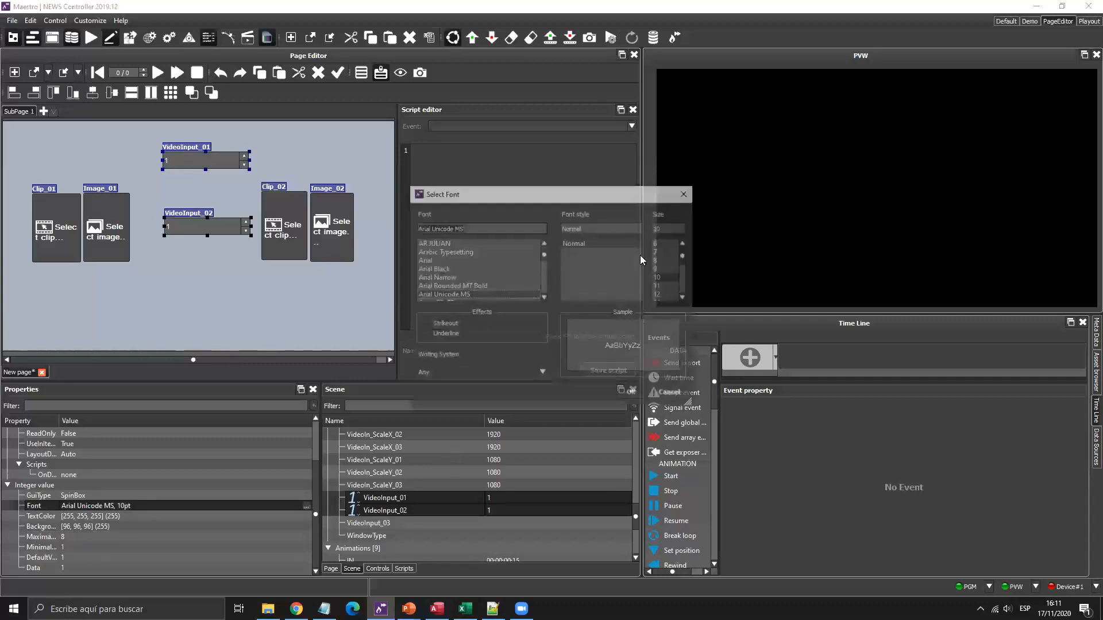
{"action": "left_click", "coordinate": [659, 285]}
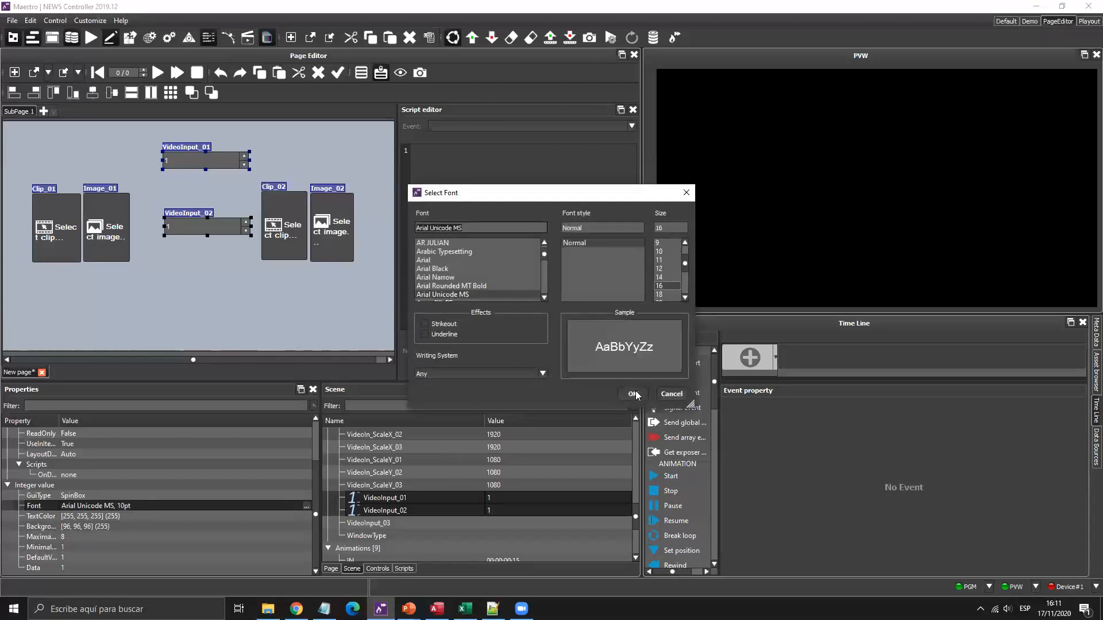
{"action": "left_click", "coordinate": [633, 394]}
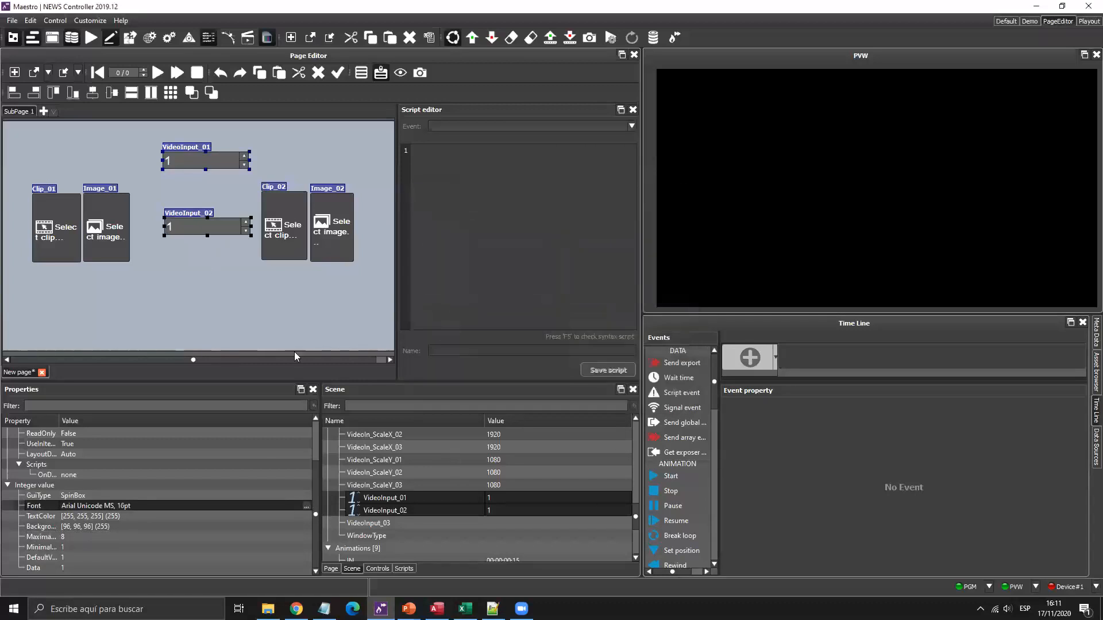
{"action": "left_click", "coordinate": [305, 516]}
{"action": "left_click", "coordinate": [310, 507]}
{"action": "left_click", "coordinate": [306, 507]}
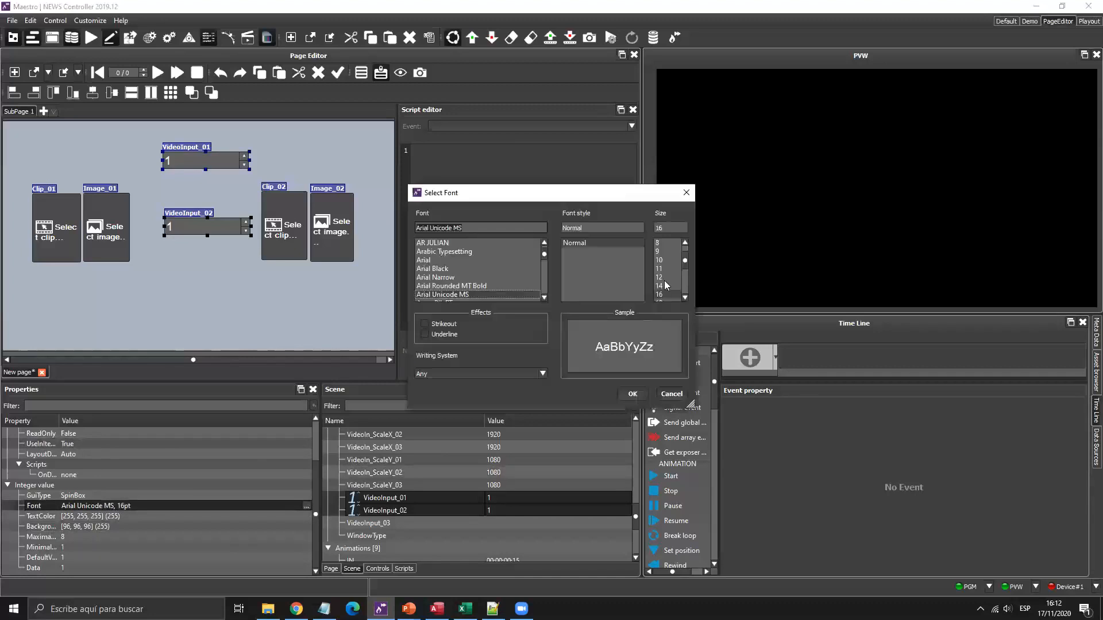
{"action": "left_click", "coordinate": [659, 277]}
{"action": "left_click", "coordinate": [633, 395]}
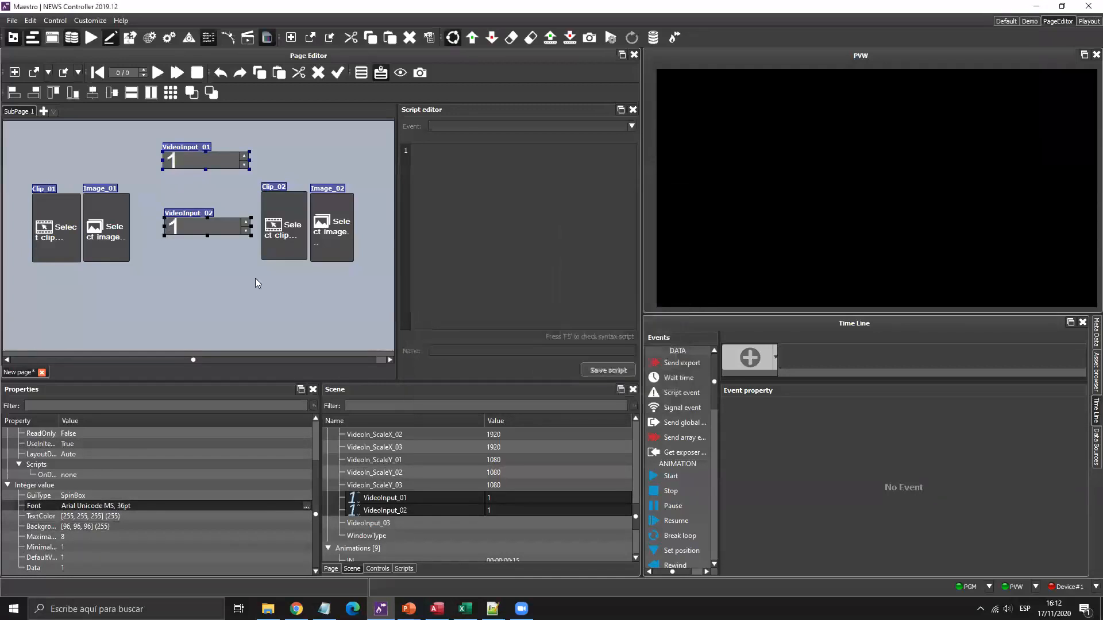
Place VideoInput_01 beside Image_01 and narrow both spin boxes to match.
{"action": "left_click_drag", "start_coordinate": [182, 232], "coordinate": [196, 251]}
{"action": "left_click_drag", "start_coordinate": [213, 185], "coordinate": [159, 263]}
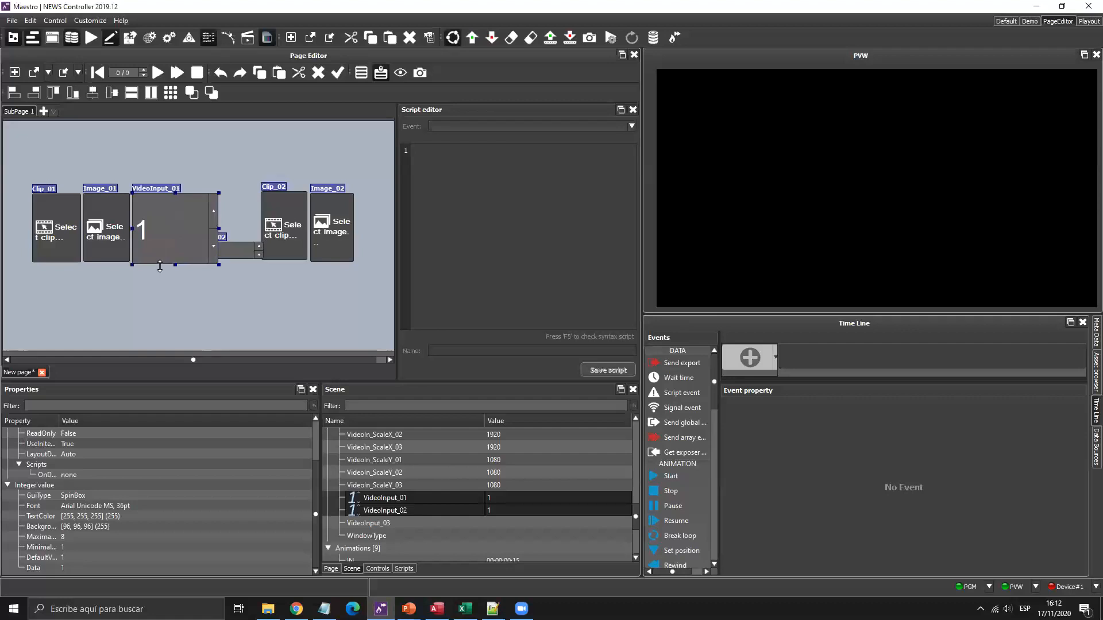
{"action": "mouse_move", "coordinate": [218, 228]}
{"action": "left_mouse_down"}
{"action": "mouse_move", "coordinate": [184, 230]}
{"action": "mouse_move", "coordinate": [227, 298]}
{"action": "mouse_move", "coordinate": [234, 242]}
{"action": "left_mouse_up"}
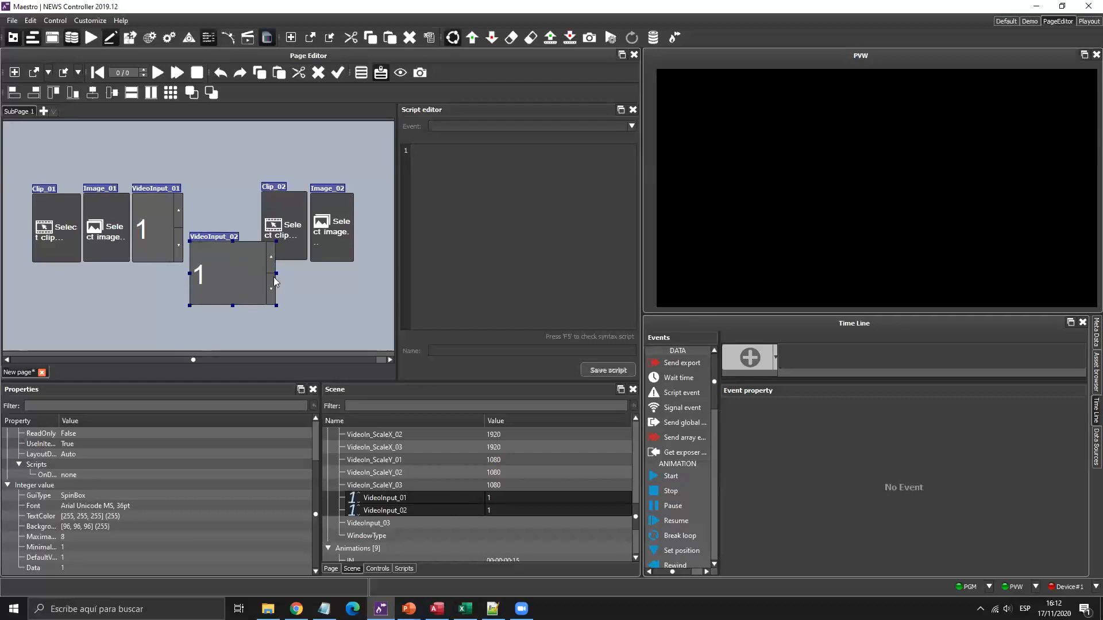
{"action": "left_click_drag", "start_coordinate": [277, 273], "coordinate": [248, 274]}
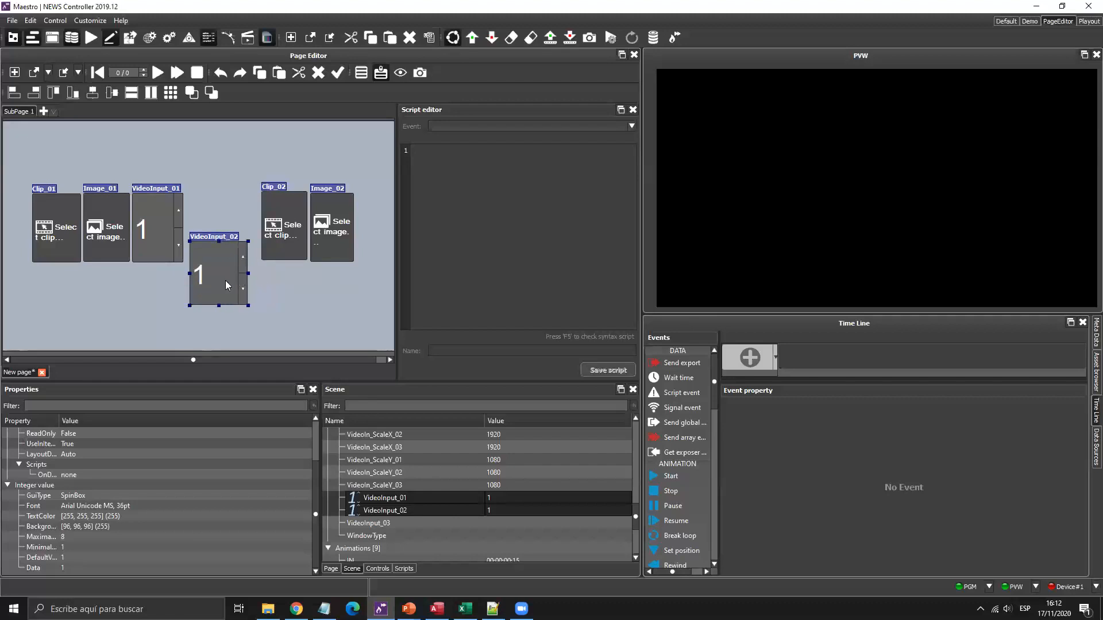
Put VideoInput_02 beside Image_02 and realign Clip_02 and Image_02 into the second group.
{"action": "left_click_drag", "start_coordinate": [362, 239], "coordinate": [362, 238]}
{"action": "left_click_drag", "start_coordinate": [284, 242], "coordinate": [254, 244]}
{"action": "left_click_drag", "start_coordinate": [332, 241], "coordinate": [304, 241]}
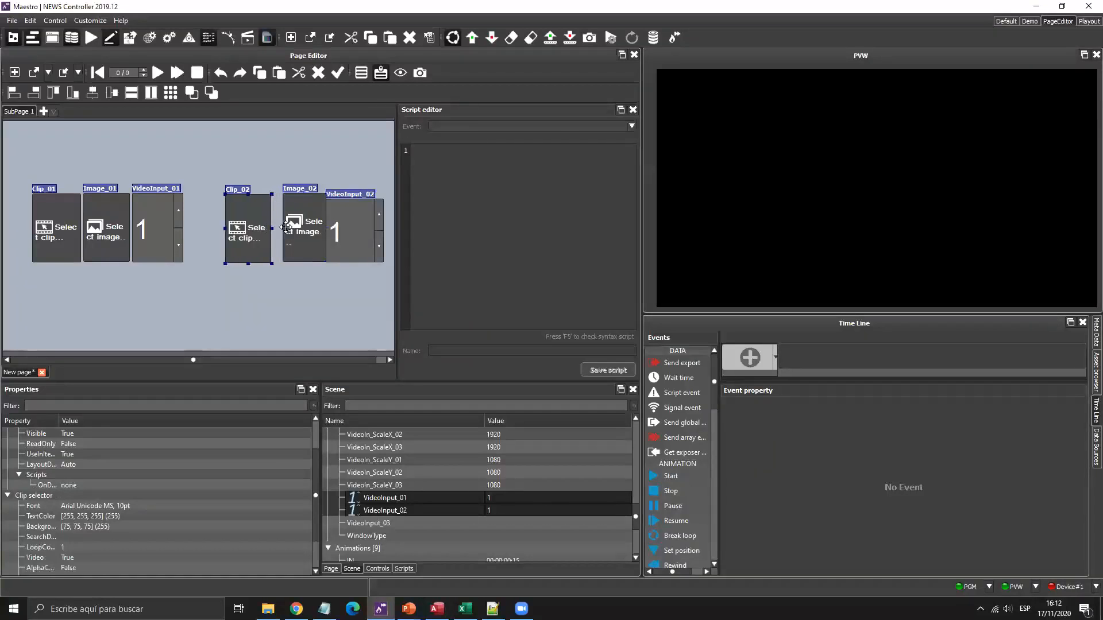
{"action": "left_click", "coordinate": [282, 231]}
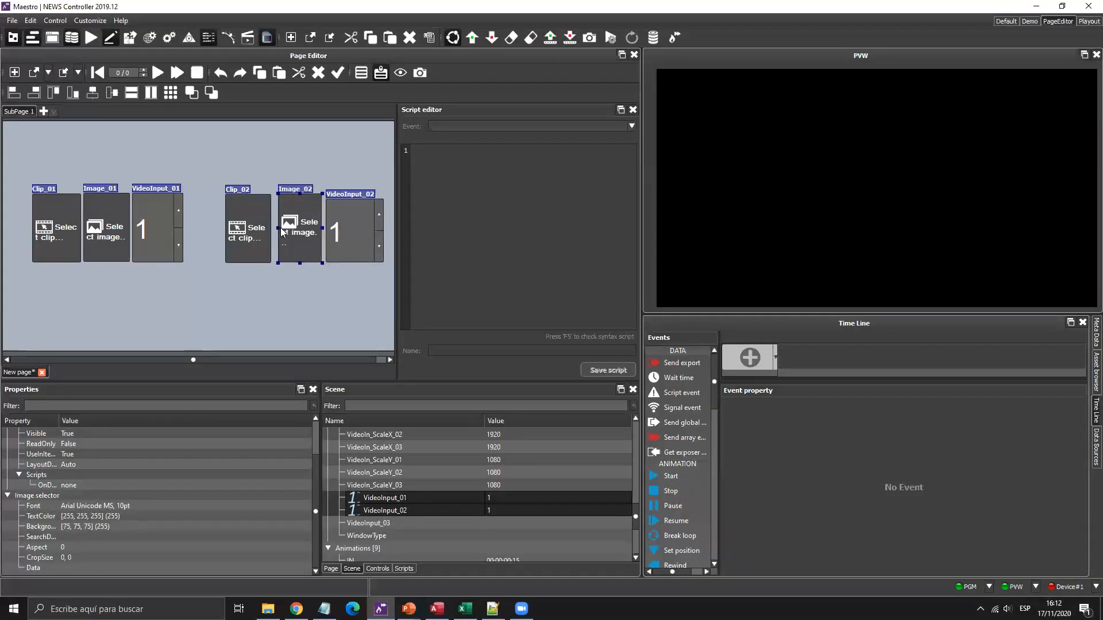
{"action": "left_click_drag", "start_coordinate": [256, 230], "coordinate": [261, 230]}
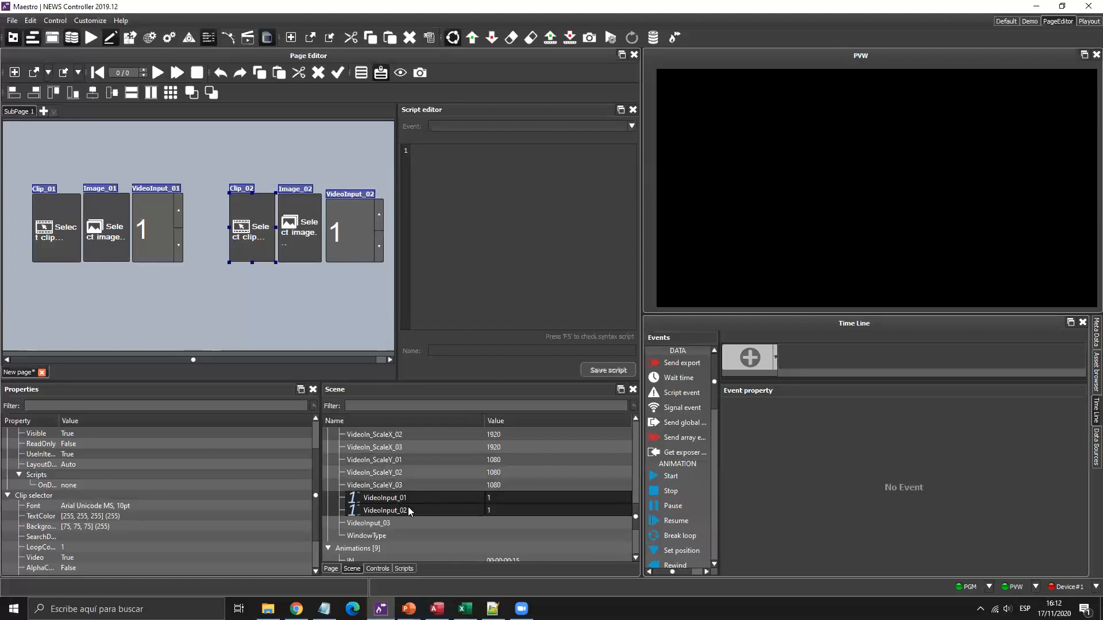
{"action": "scroll", "coordinate": [409, 508], "scroll_direction": "up", "scroll_amount": 10}
{"action": "left_click", "coordinate": [403, 458]}
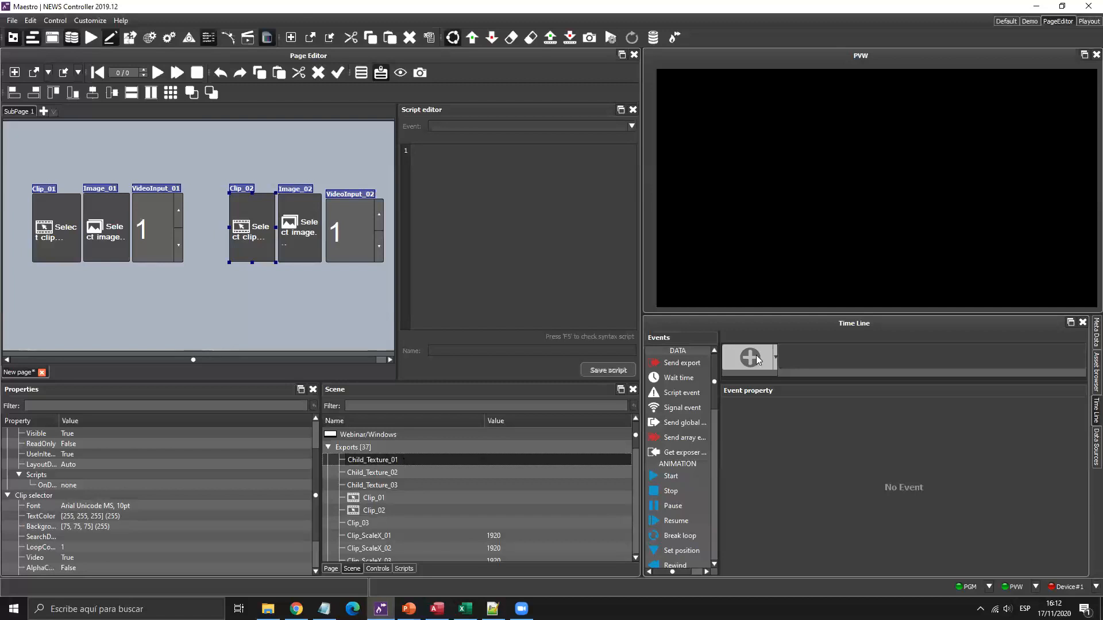
Minimize the controller and launch Maestro | Designer from its desktop icon.
{"action": "left_click", "coordinate": [1102, 609]}
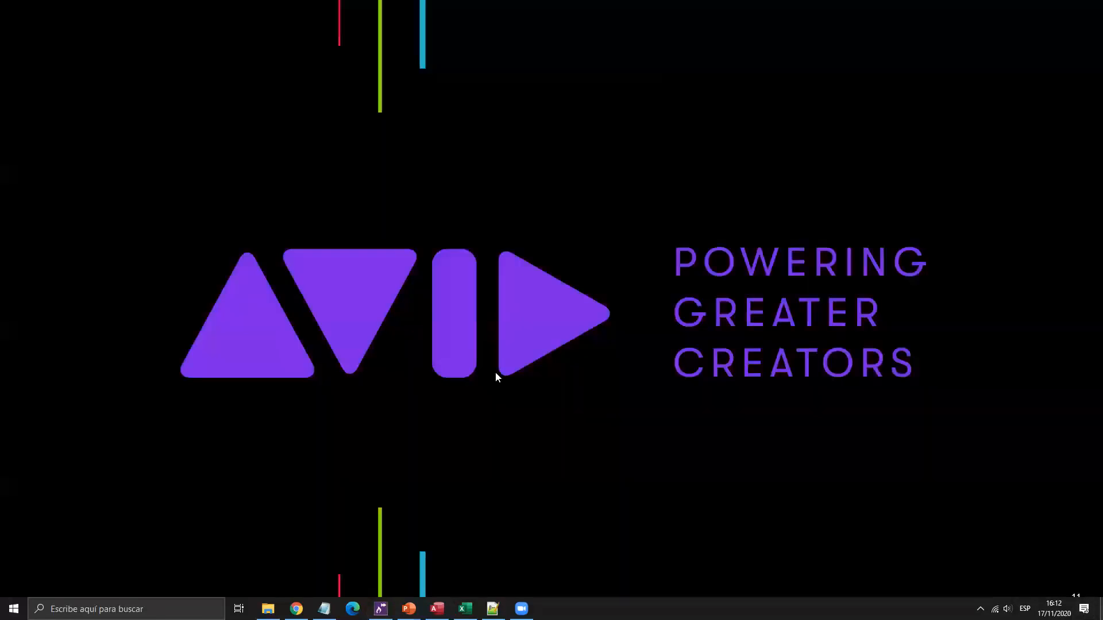
{"action": "double_click", "coordinate": [327, 375]}
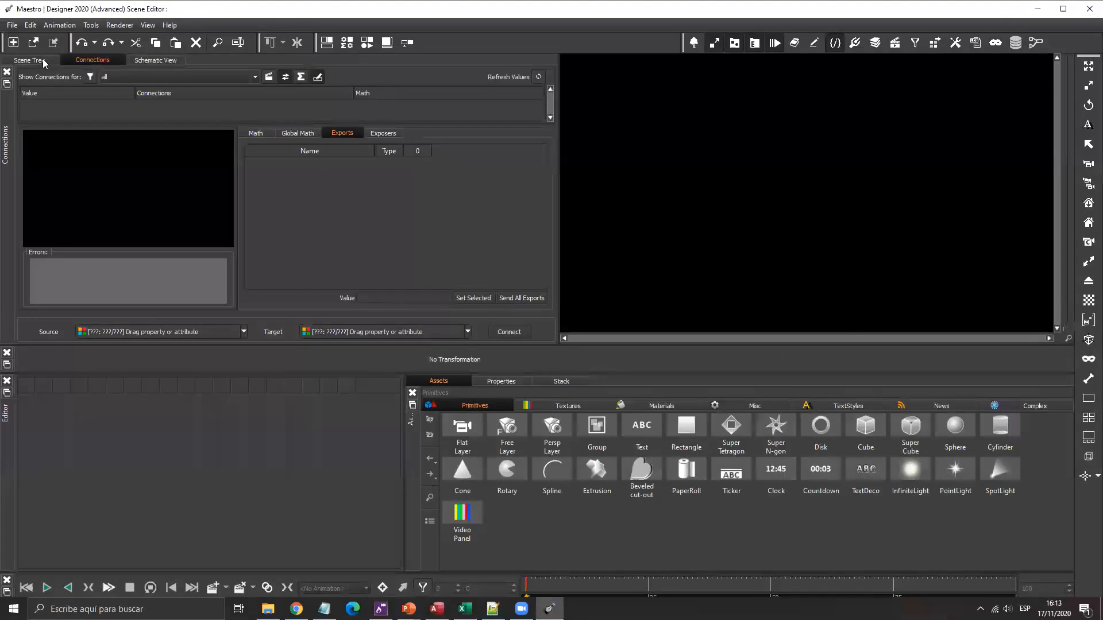
Open the Webinar/Windows scene and play its IN animation in the preview.
{"action": "left_click", "coordinate": [12, 25]}
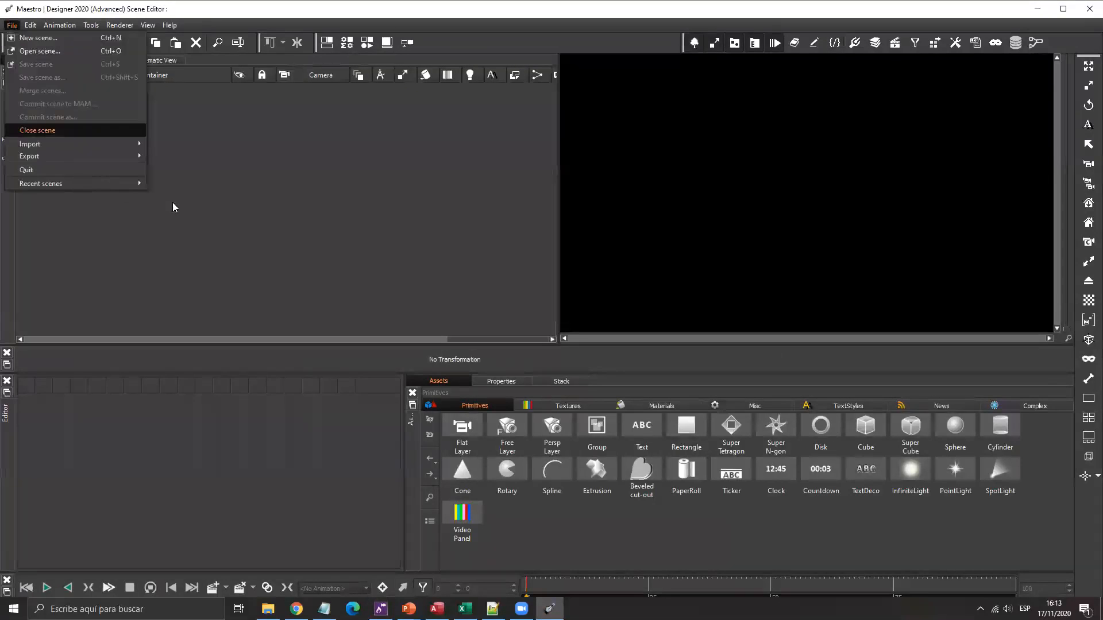
{"action": "key", "text": "Escape"}
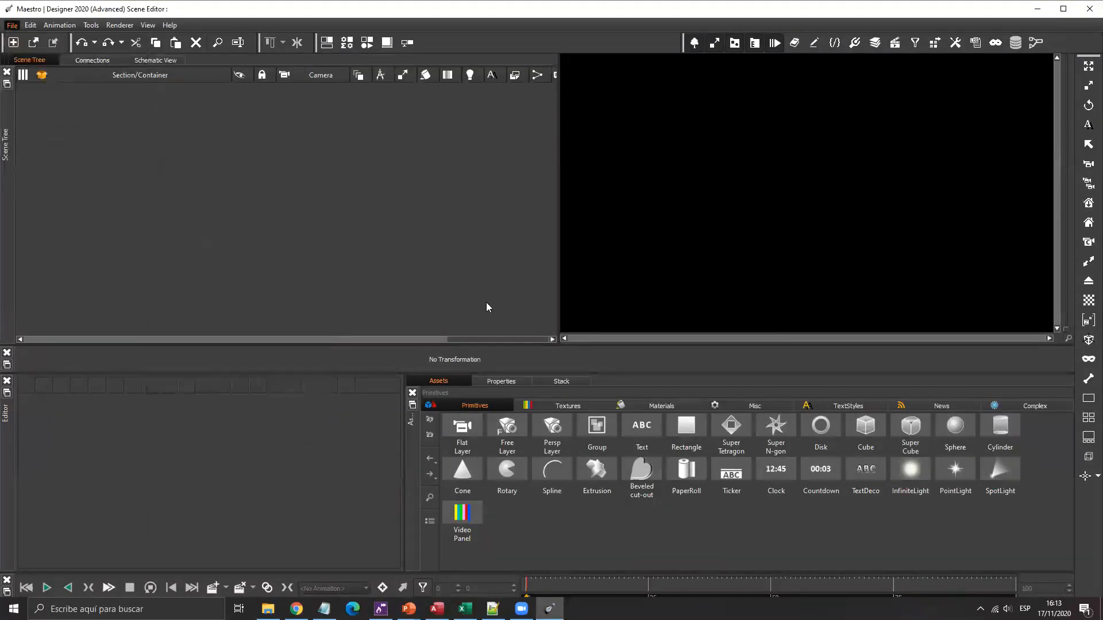
{"action": "double_click", "coordinate": [518, 321]}
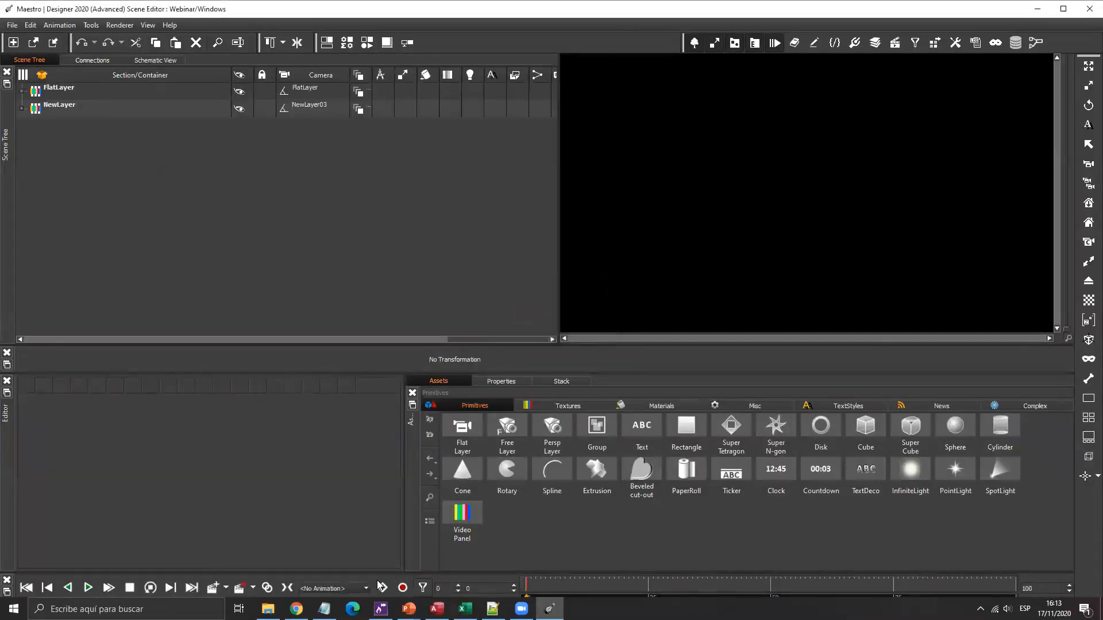
{"action": "left_click", "coordinate": [337, 585]}
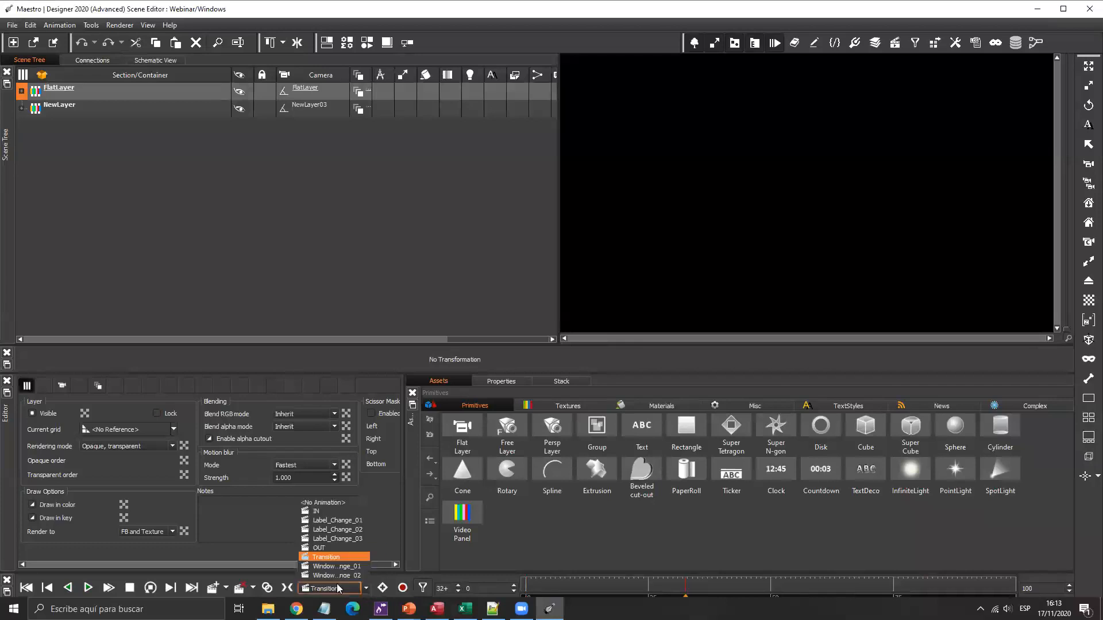
{"action": "left_click", "coordinate": [334, 511]}
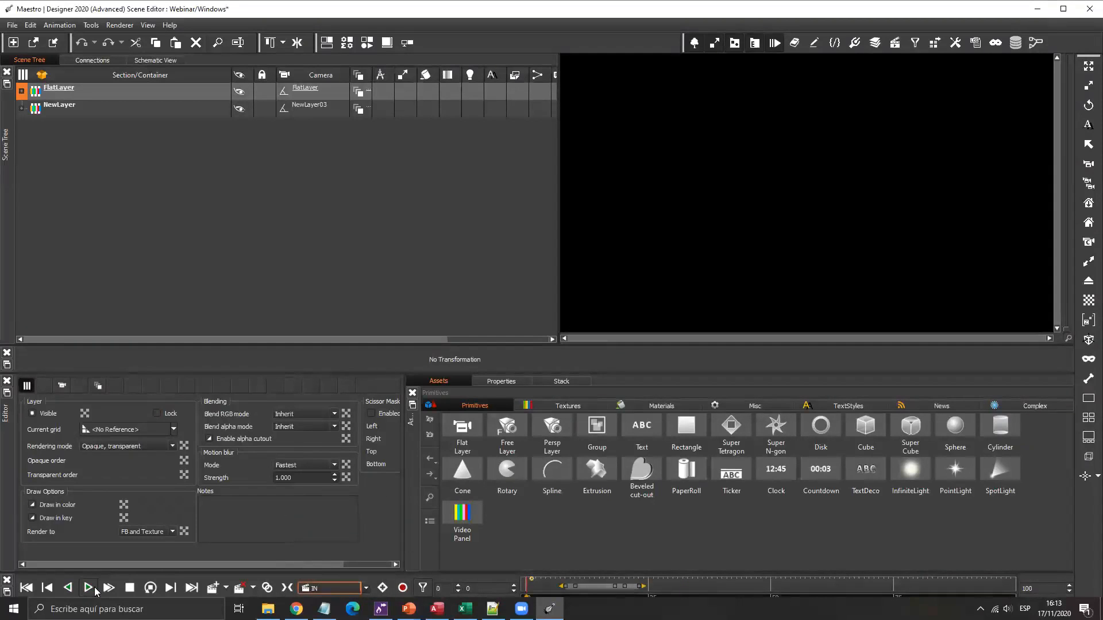
{"action": "left_click", "coordinate": [90, 589]}
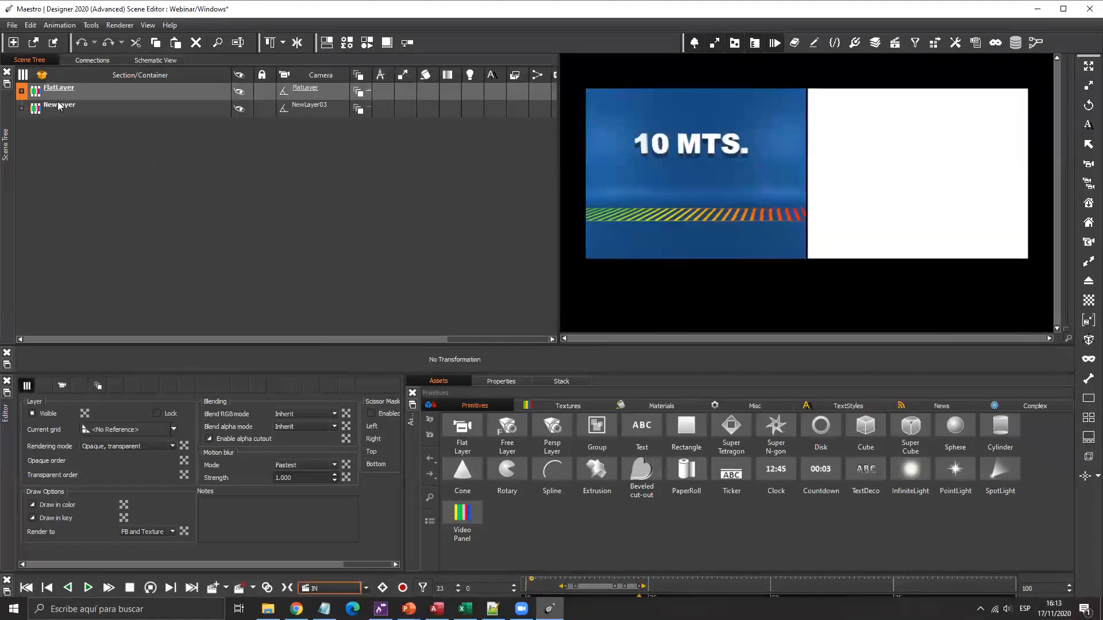
Expand FlatLayer and Window01 in the Scene Tree and zoom in on its children.
{"action": "left_click", "coordinate": [21, 92]}
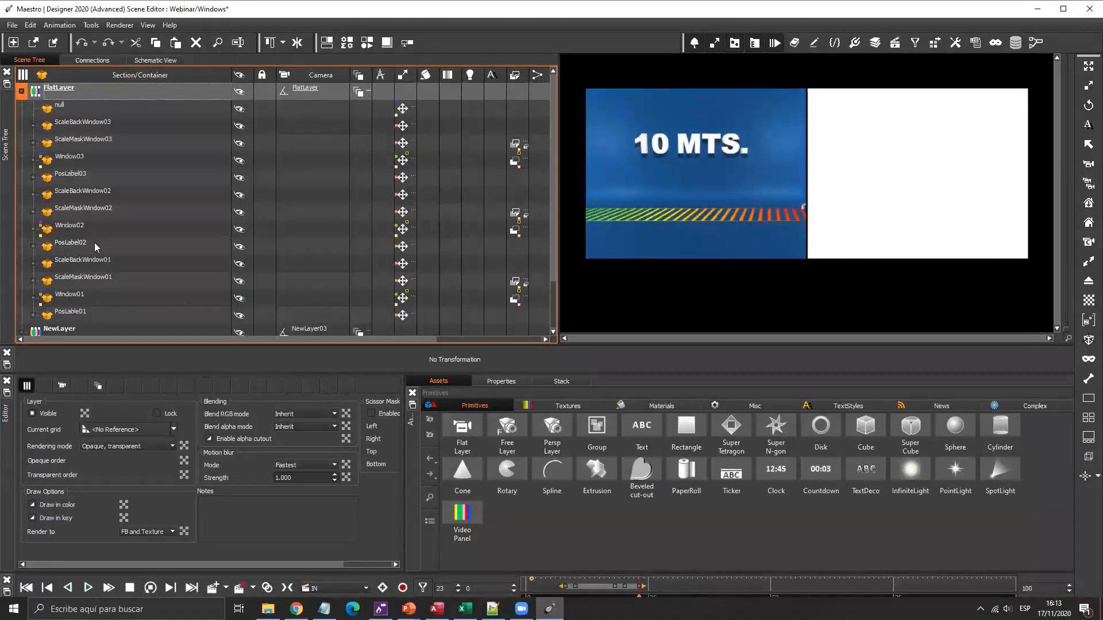
{"action": "left_click", "coordinate": [66, 294]}
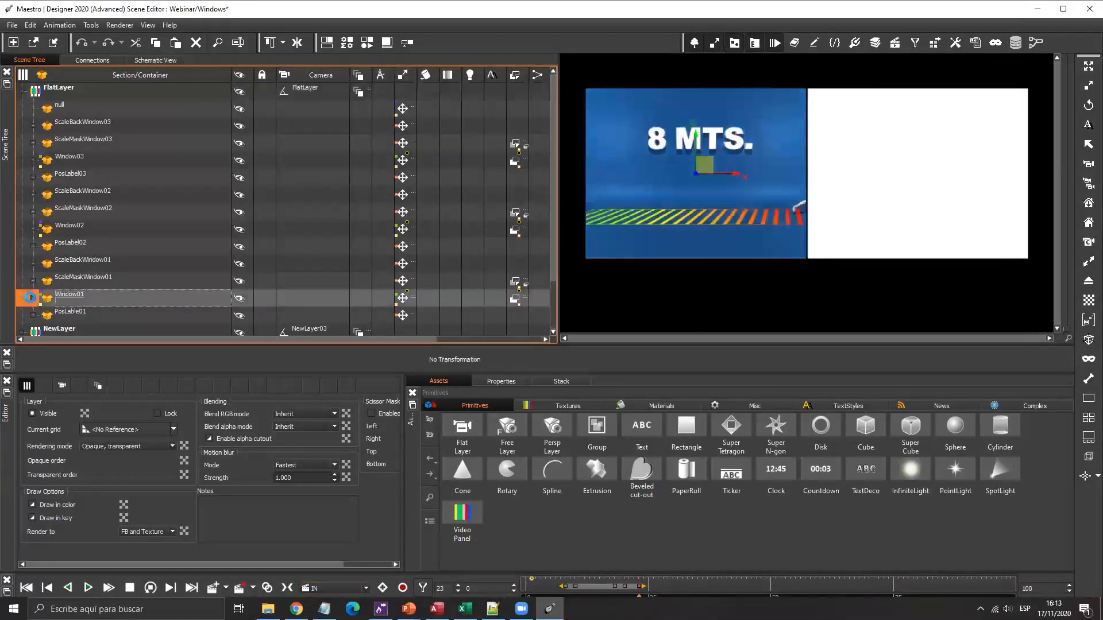
{"action": "left_click", "coordinate": [31, 298]}
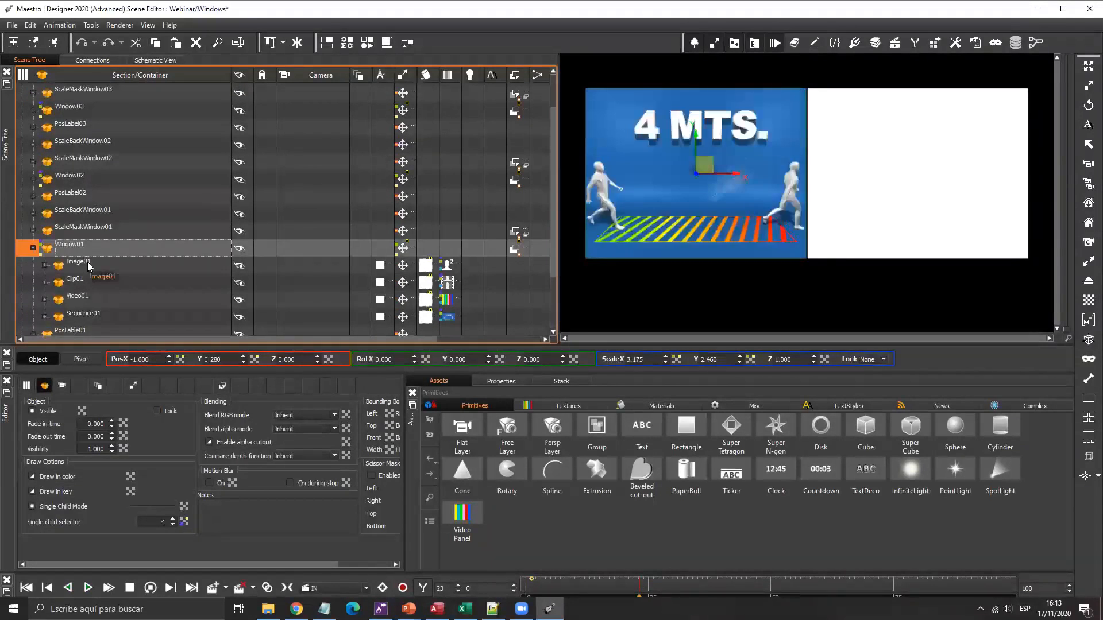
{"action": "key", "text": "super+plus"}
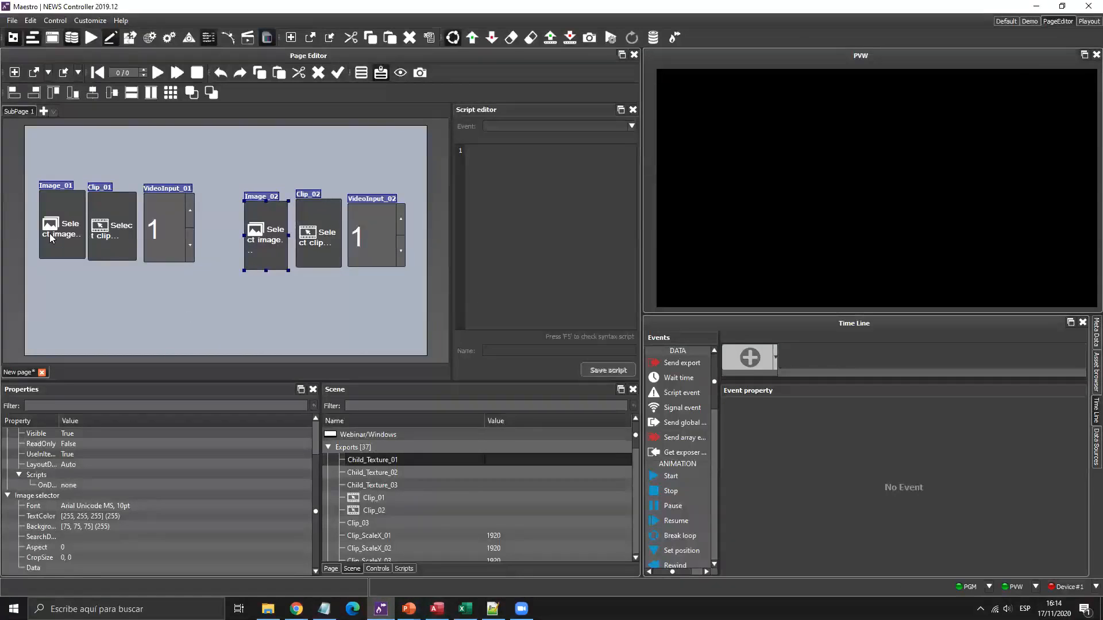
Create Drop down list controls for Child_Texture_01 and Child_Texture_02 above the two groups.
{"action": "left_click", "coordinate": [49, 233]}
{"action": "left_click", "coordinate": [395, 461]}
{"action": "left_click", "coordinate": [383, 474], "text": "shift"}
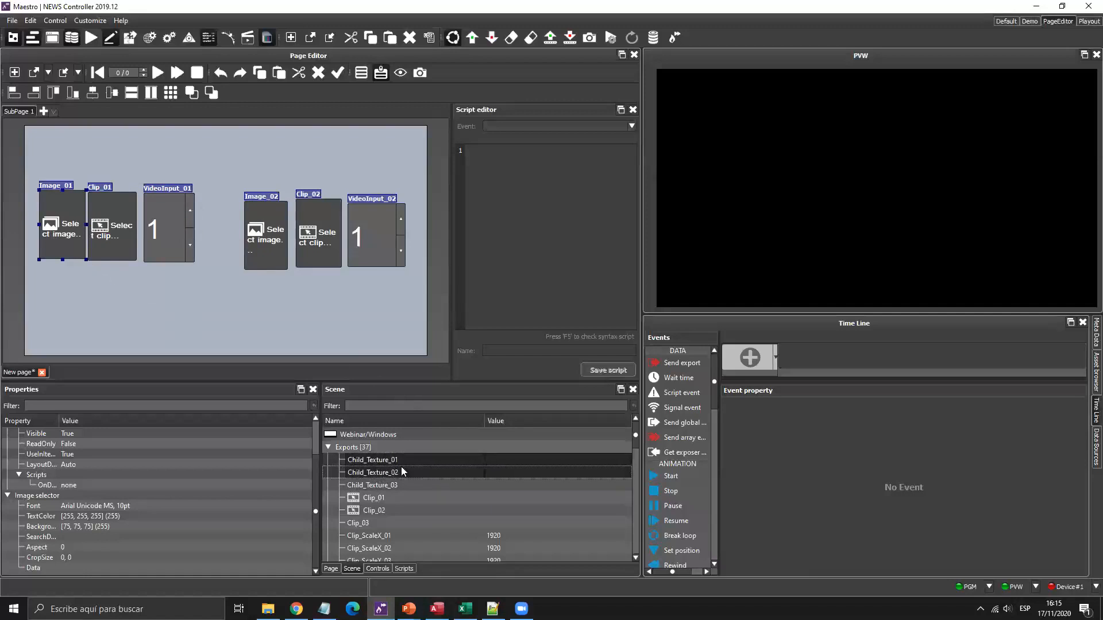
{"action": "left_click_drag", "start_coordinate": [411, 462], "coordinate": [165, 145]}
{"action": "mouse_move", "coordinate": [178, 150]}
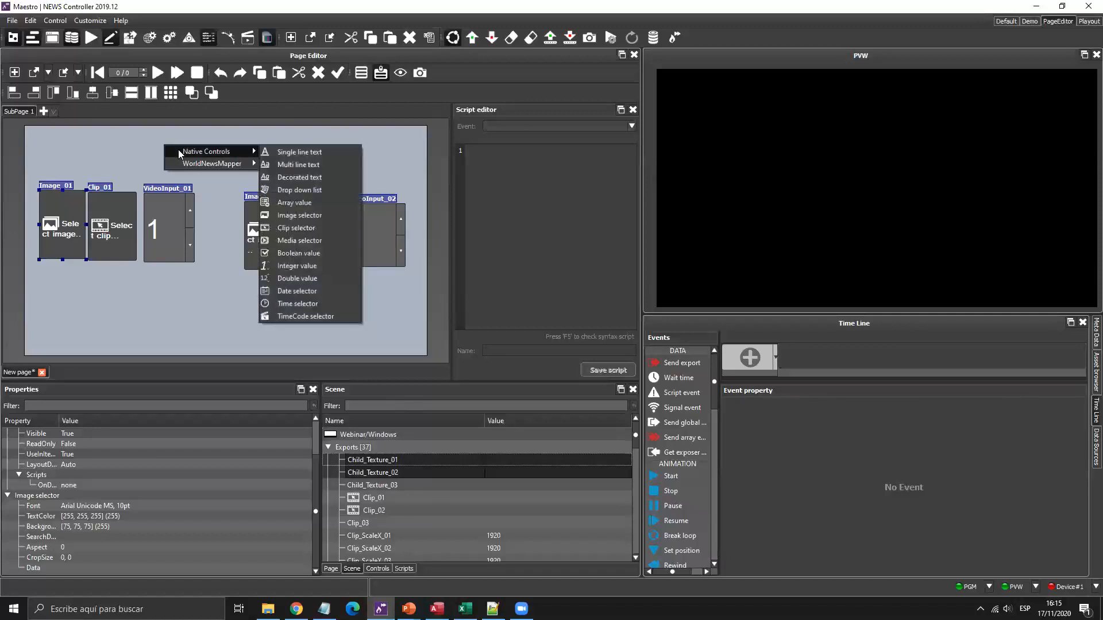
{"action": "left_click", "coordinate": [295, 192]}
{"action": "left_click_drag", "start_coordinate": [217, 157], "coordinate": [279, 164]}
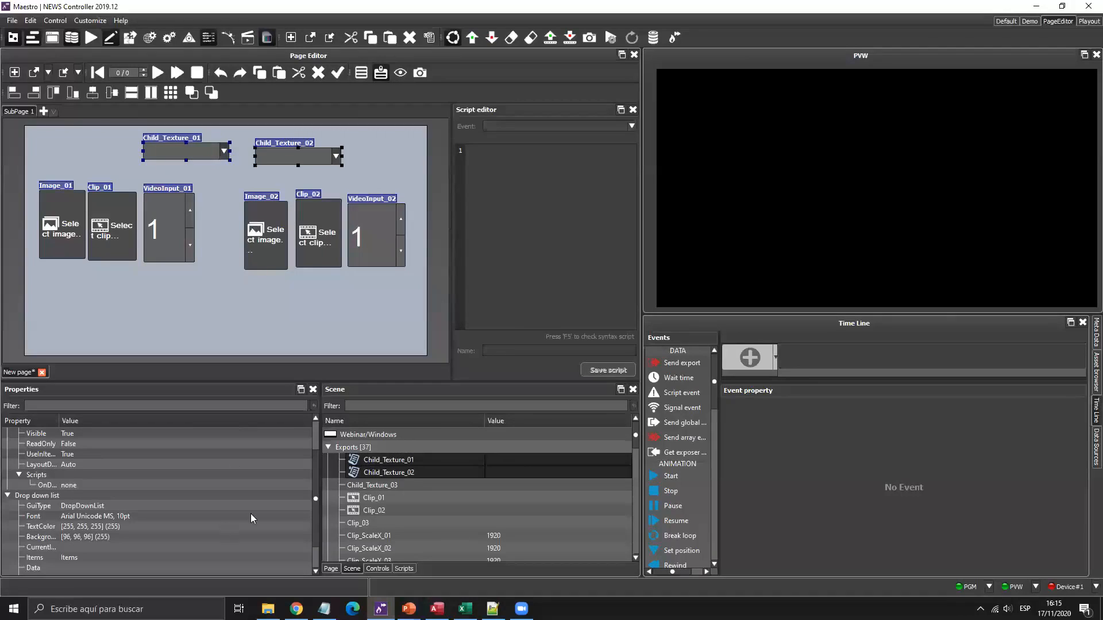
{"action": "left_click", "coordinate": [259, 557]}
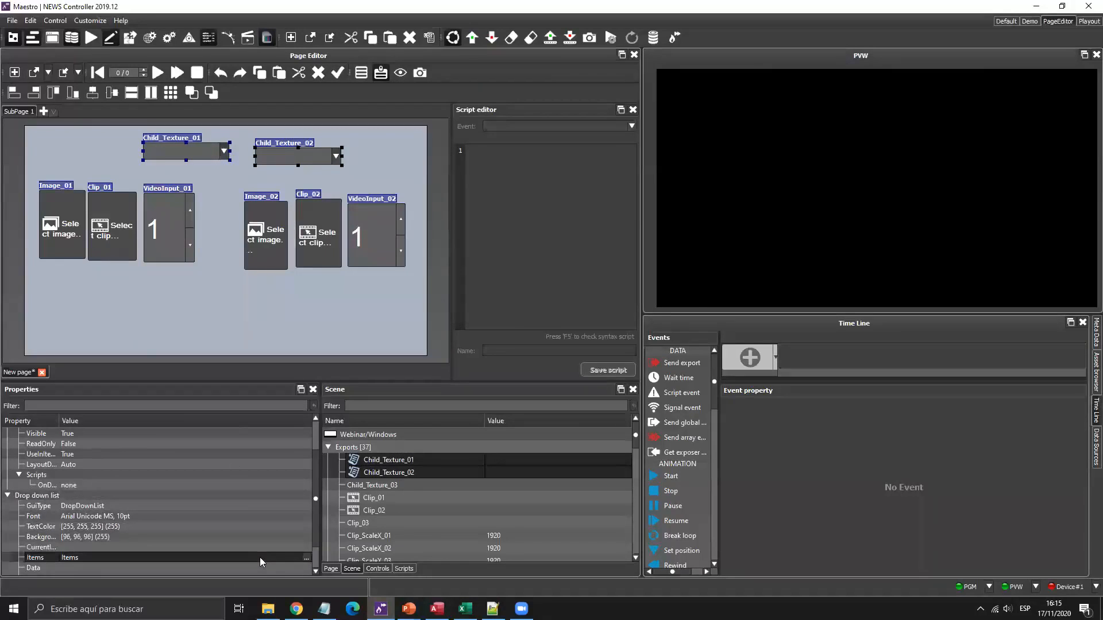
Enter the drop-down items IMAGEN with value 1 and CLIP with value 2.
{"action": "left_click", "coordinate": [306, 557]}
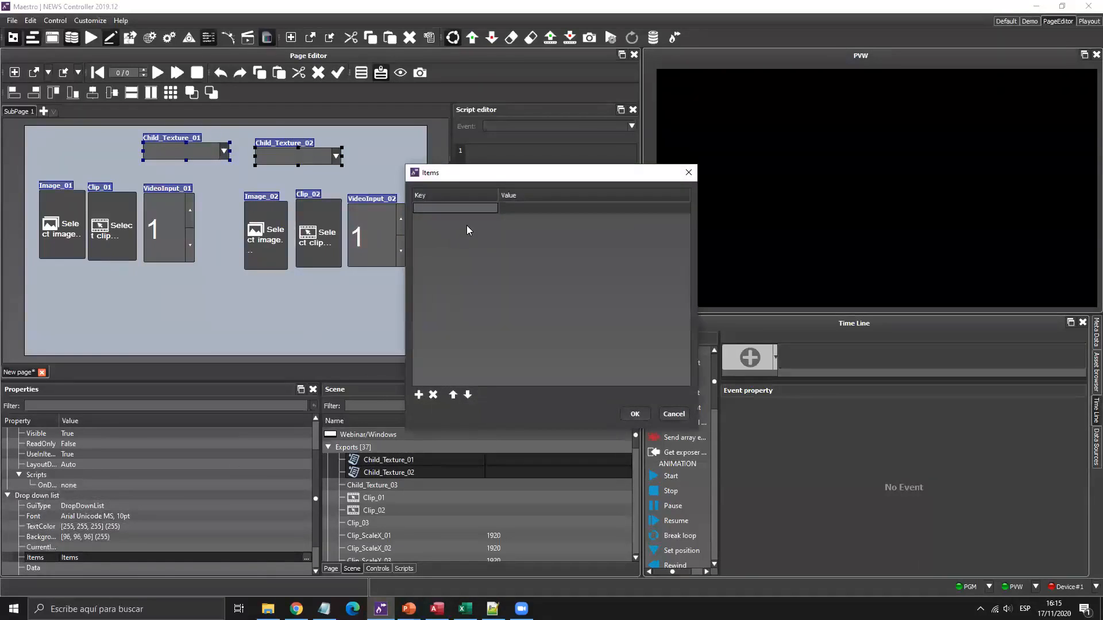
{"action": "type", "text": "IMAGEN"}
{"action": "key", "text": "Return"}
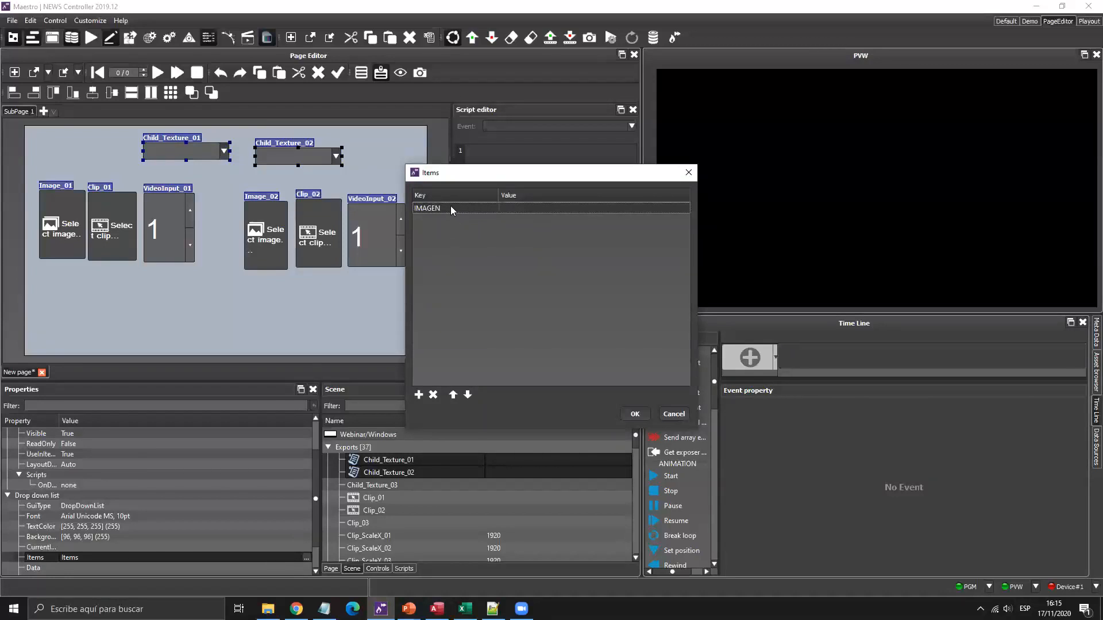
{"action": "double_click", "coordinate": [518, 208]}
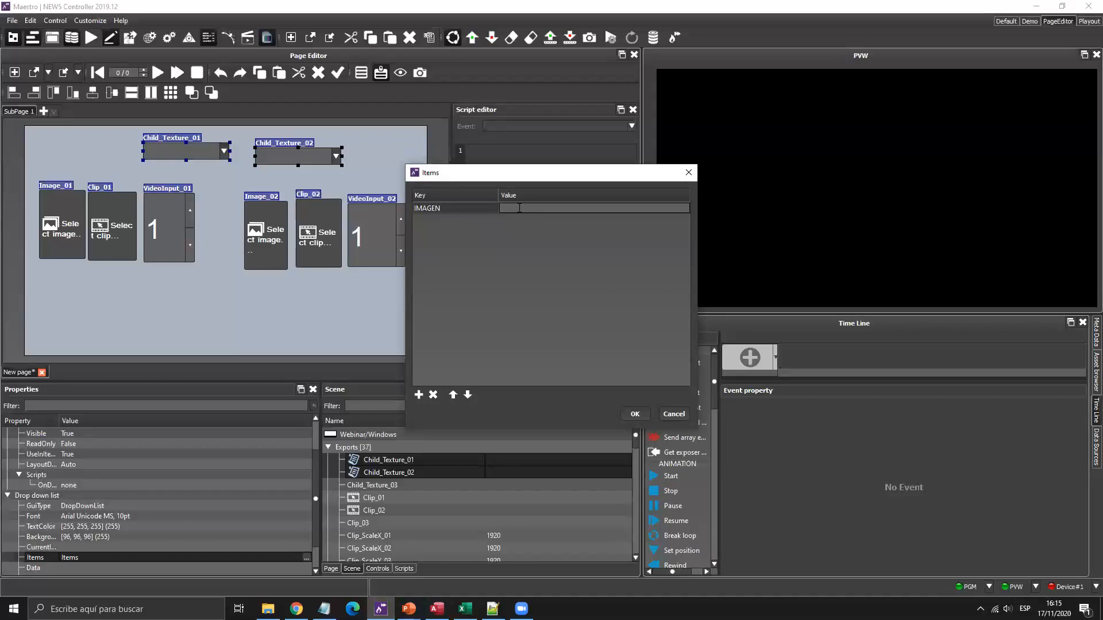
{"action": "key", "text": "Return"}
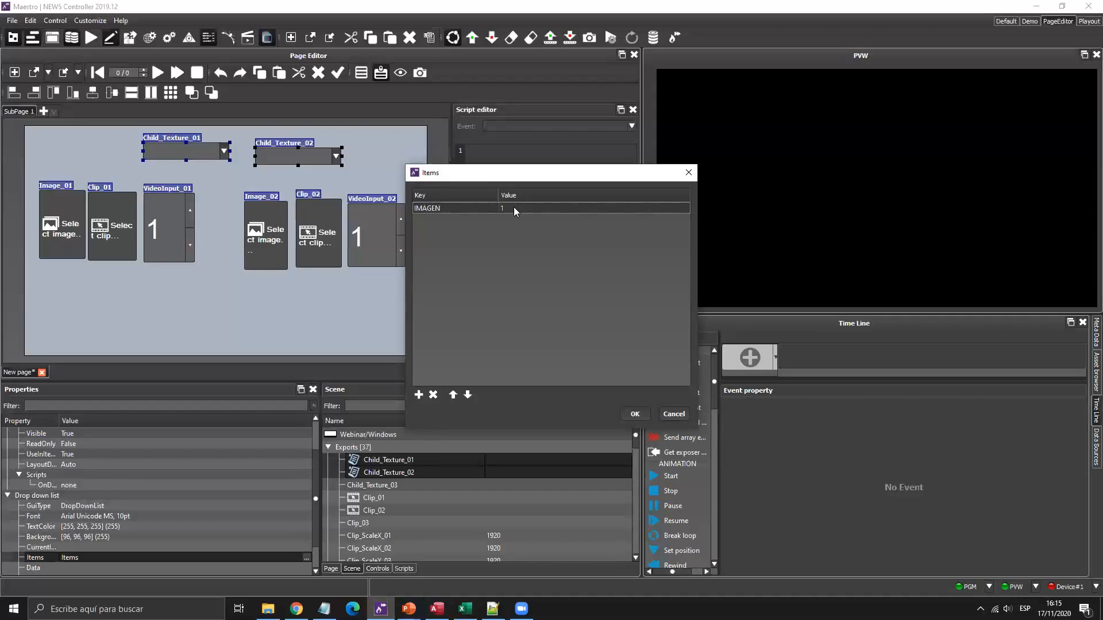
{"action": "left_click", "coordinate": [420, 396]}
{"action": "type", "text": "CLIP"}
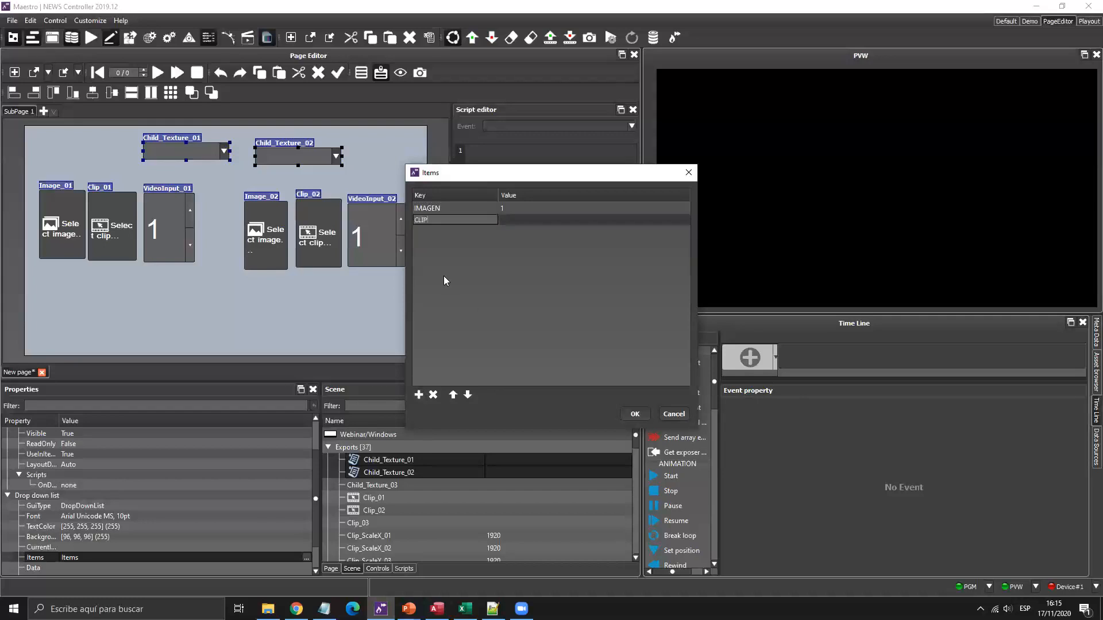
{"action": "double_click", "coordinate": [519, 220]}
{"action": "type", "text": "2"}
{"action": "left_click", "coordinate": [458, 361]}
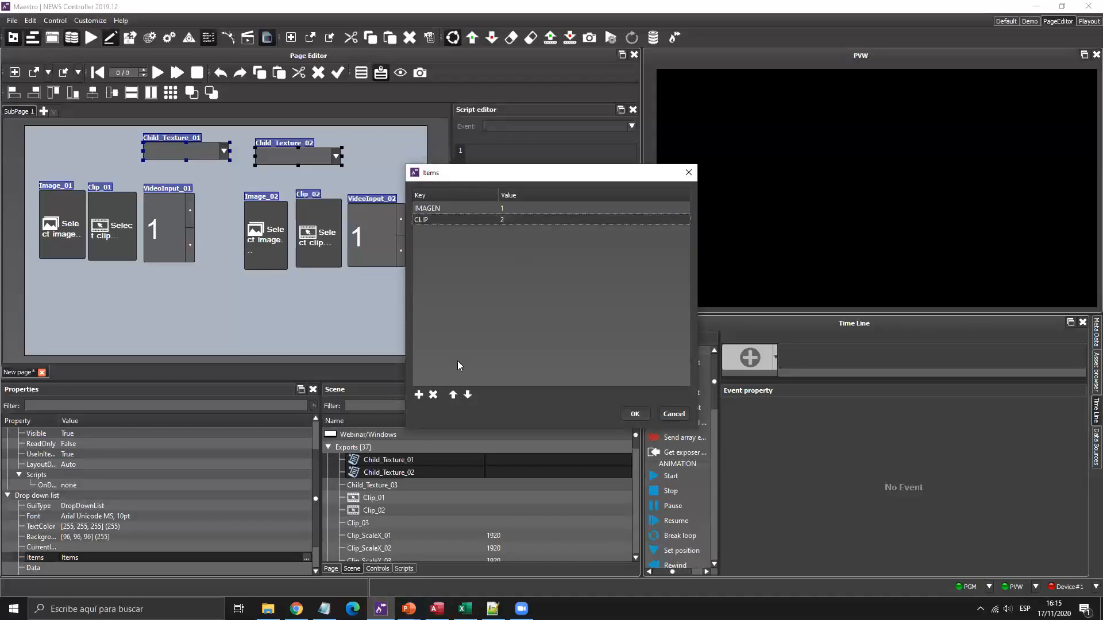
Add VIDEO INPUT with value 3, apply the items, and shift both dropdowns left.
{"action": "left_click", "coordinate": [419, 395]}
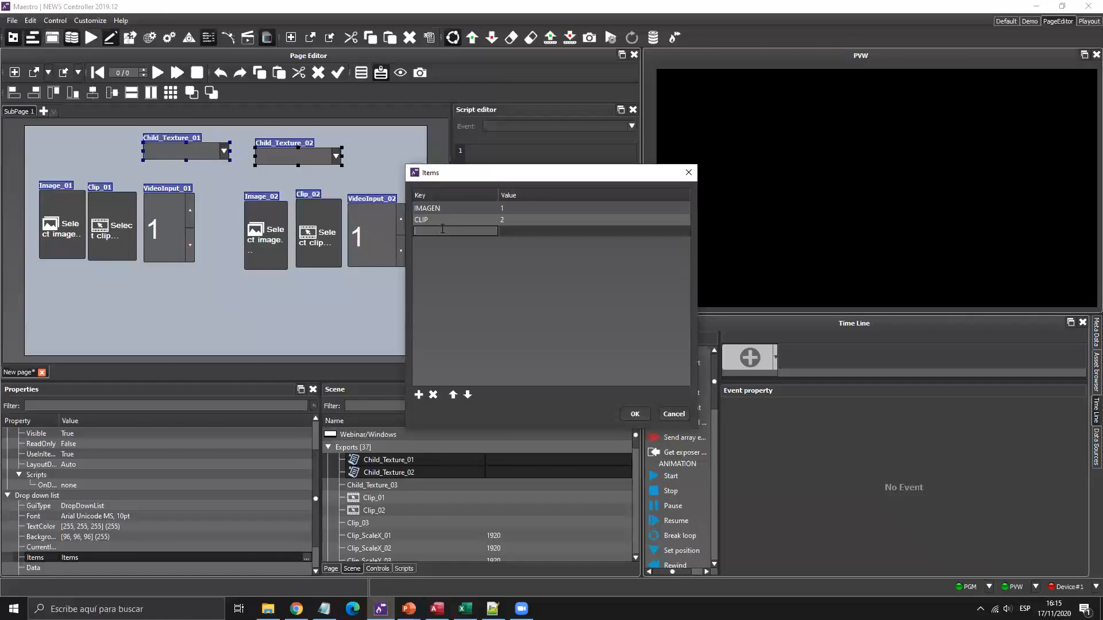
{"action": "type", "text": "VIDEO INPUT"}
{"action": "key", "text": "Return"}
{"action": "left_click", "coordinate": [514, 232]}
{"action": "type", "text": "3"}
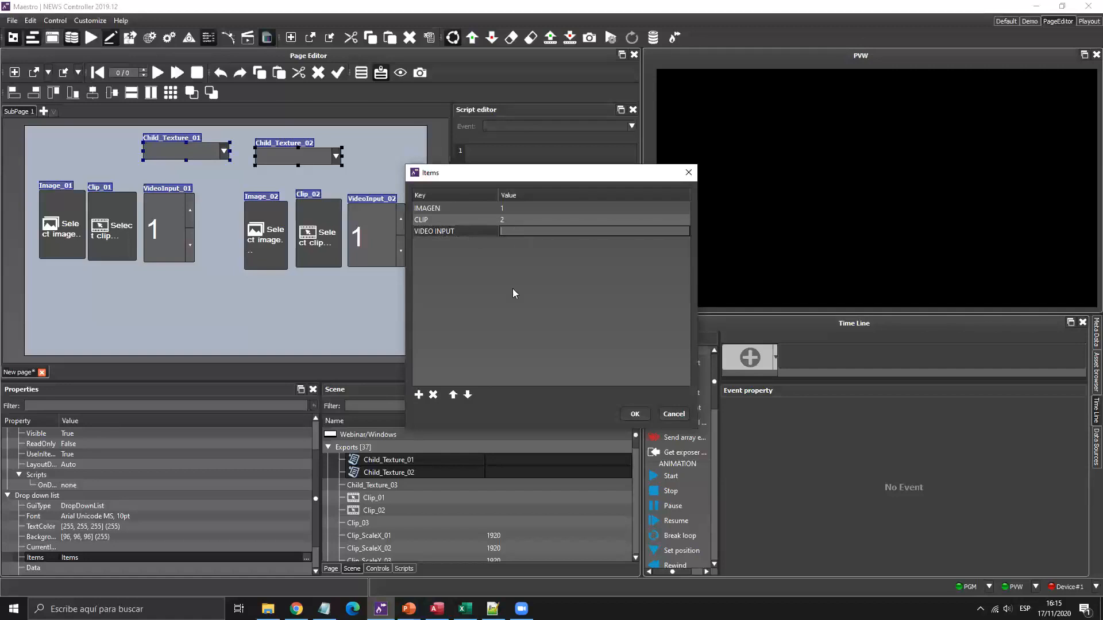
{"action": "key", "text": "Return"}
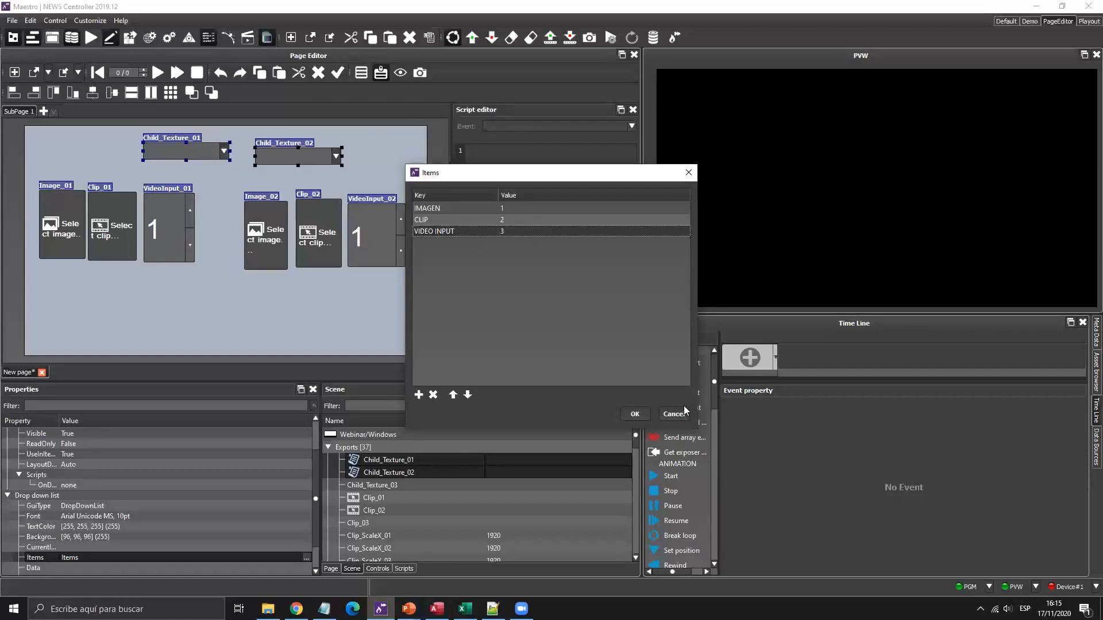
{"action": "left_click", "coordinate": [636, 414]}
{"action": "left_click_drag", "start_coordinate": [172, 152], "coordinate": [124, 157]}
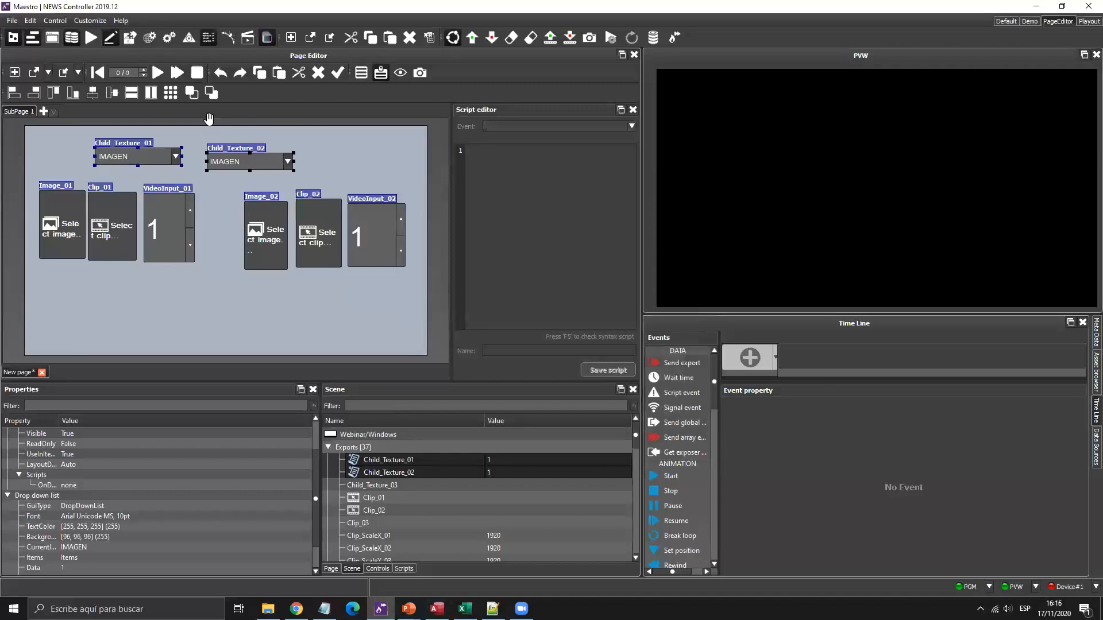
Place Child_Texture_02 above the second control group and Child_Texture_01 above Image_01.
{"action": "left_click_drag", "start_coordinate": [241, 162], "coordinate": [309, 155]}
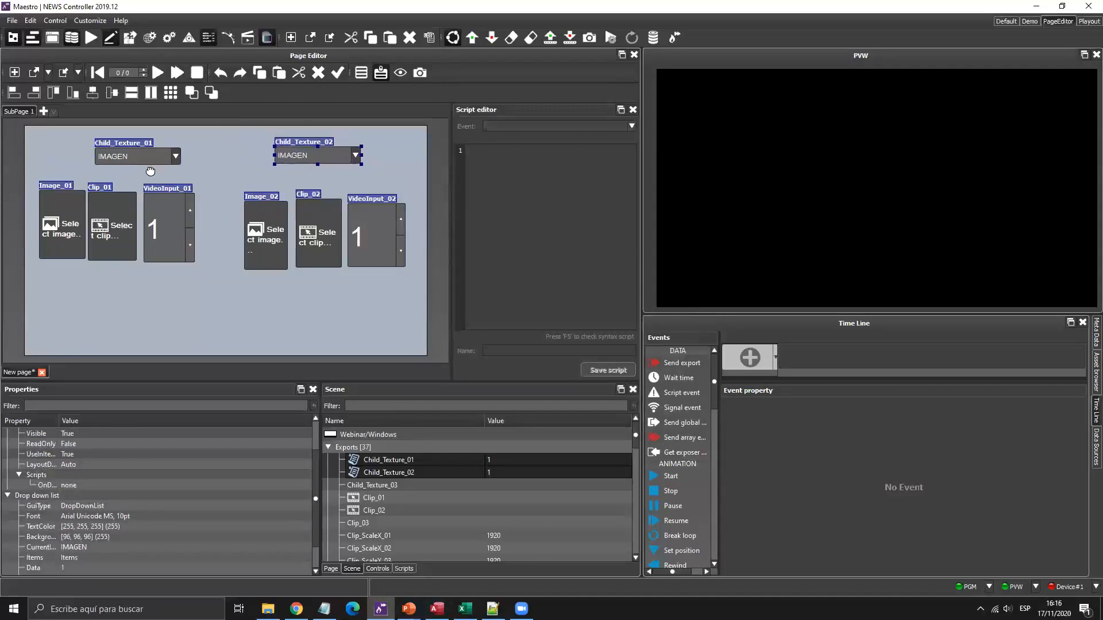
{"action": "left_click_drag", "start_coordinate": [124, 158], "coordinate": [98, 162]}
{"action": "left_click_drag", "start_coordinate": [319, 157], "coordinate": [319, 165]}
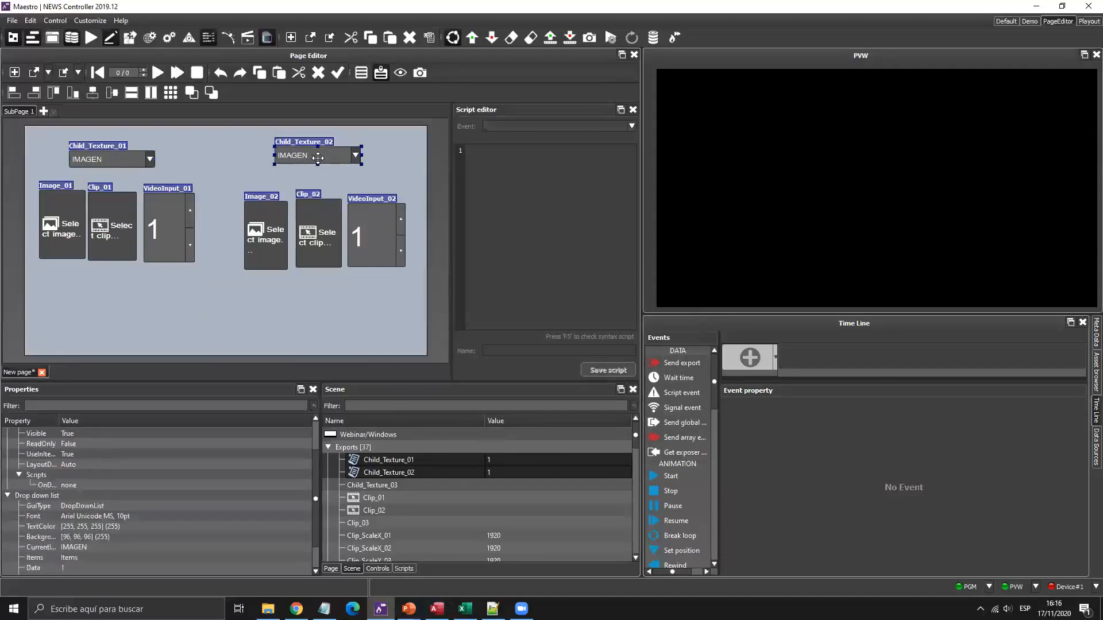
Check the items offered by the Child_Texture_01 and Child_Texture_02 drop-downs.
{"action": "left_click", "coordinate": [149, 161]}
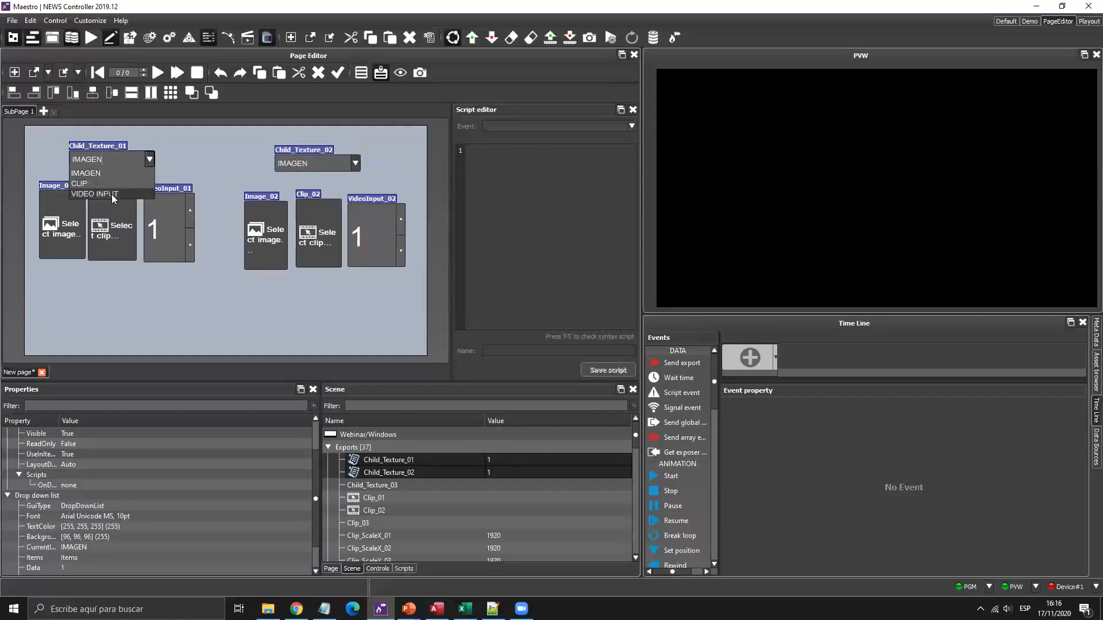
{"action": "left_click", "coordinate": [224, 155]}
{"action": "left_click", "coordinate": [353, 165]}
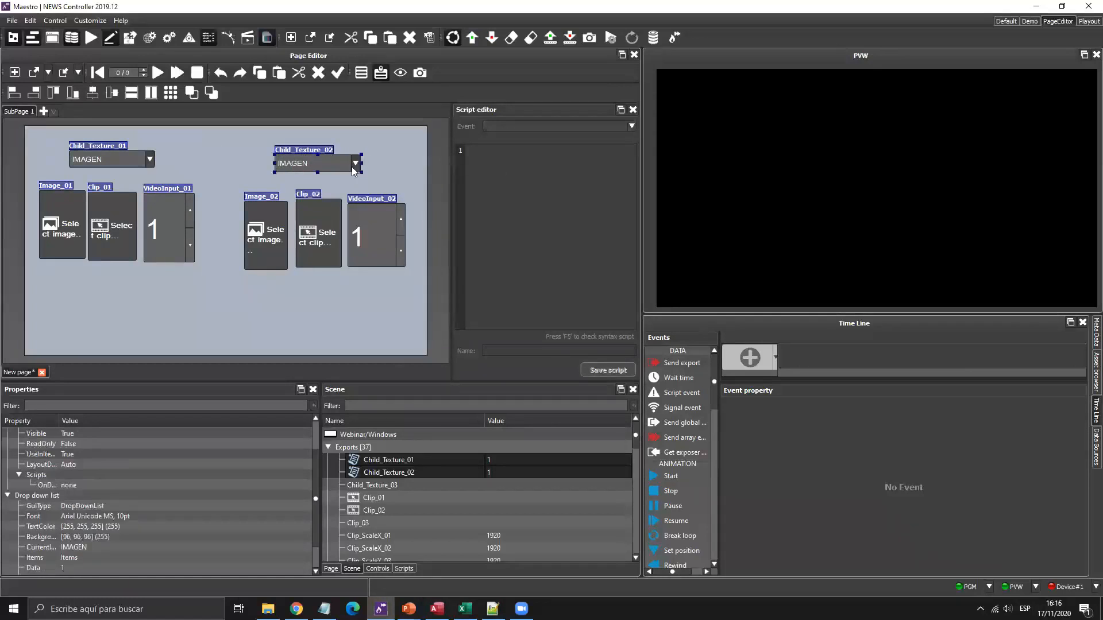
{"action": "left_click", "coordinate": [159, 170]}
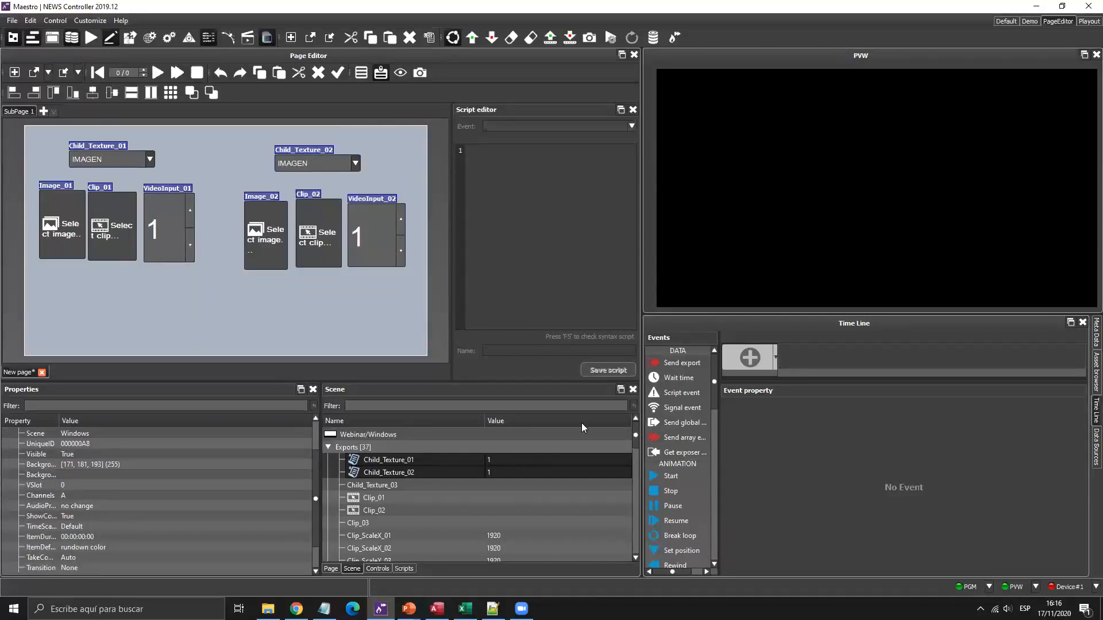
Enlarge the Time Line, add a Send export event, and include Child_Texture_01/02 and Clip_01/02.
{"action": "left_click_drag", "start_coordinate": [761, 314], "coordinate": [767, 268]}
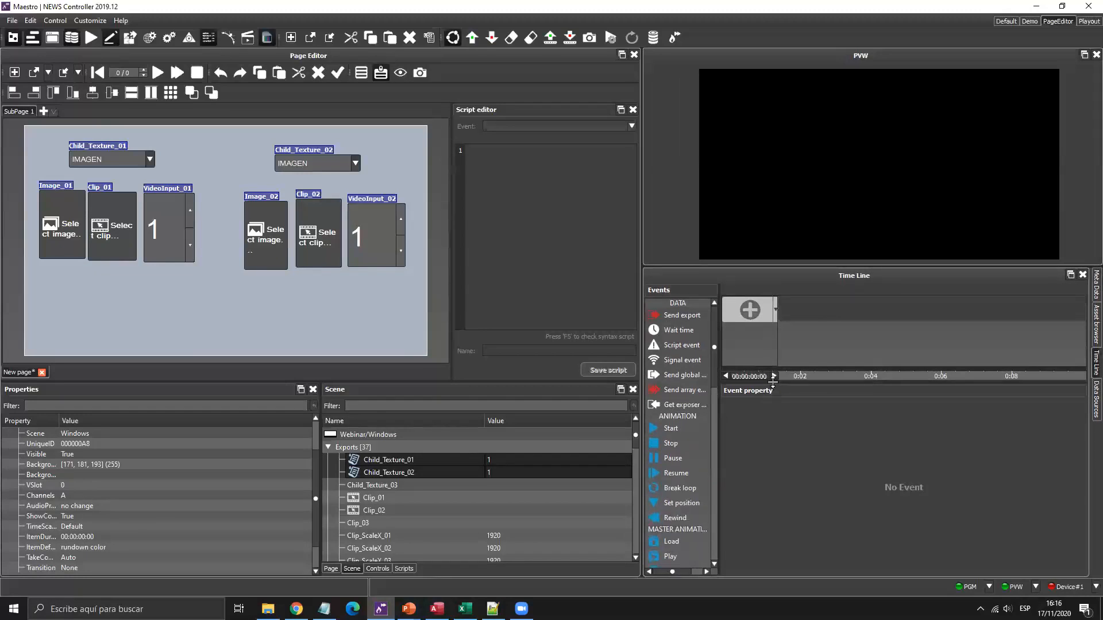
{"action": "left_click_drag", "start_coordinate": [673, 316], "coordinate": [806, 311]}
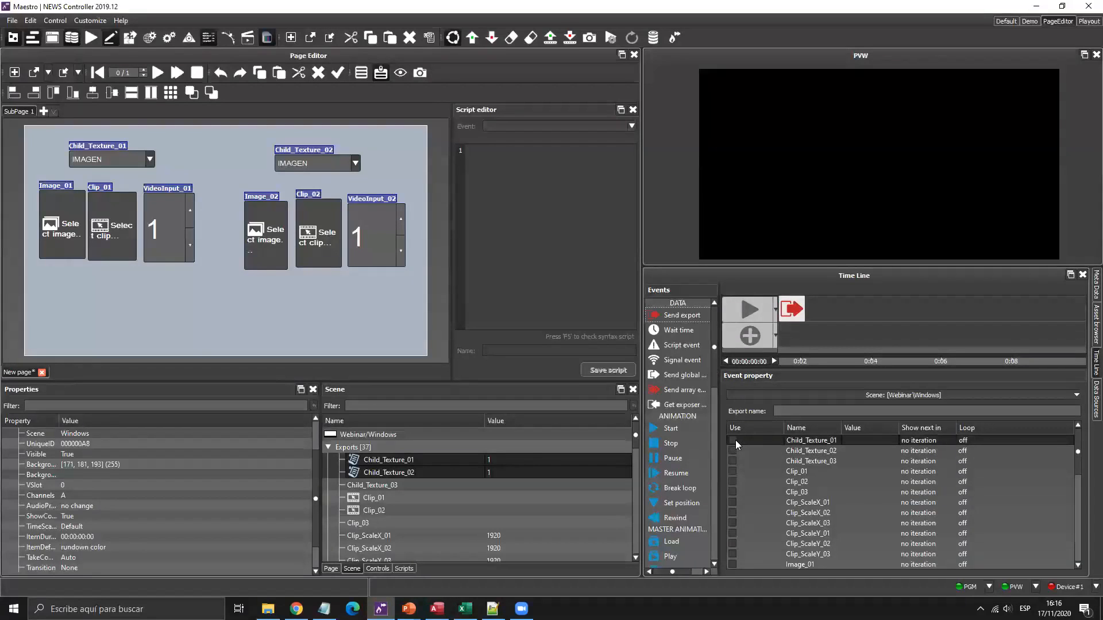
{"action": "left_click", "coordinate": [733, 440]}
{"action": "left_click", "coordinate": [733, 450]}
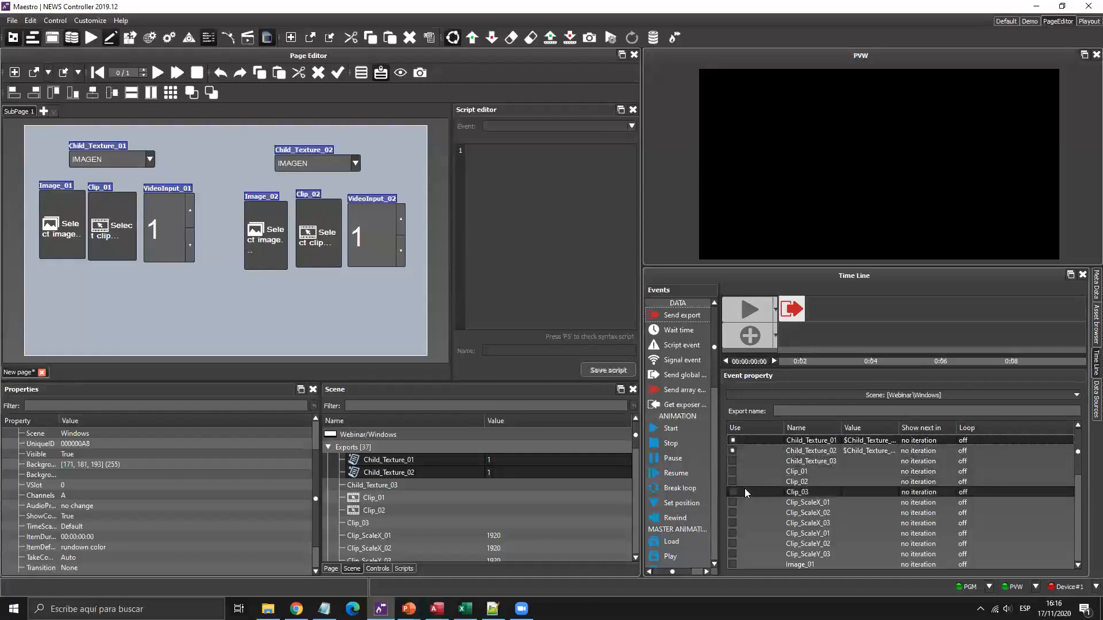
{"action": "left_click", "coordinate": [733, 471]}
{"action": "left_click", "coordinate": [733, 481]}
Also include Image_01/02 and VideoInput_01/02 in the sent exports.
{"action": "scroll", "coordinate": [752, 498], "scroll_direction": "down", "scroll_amount": 3}
{"action": "left_click", "coordinate": [732, 471]}
{"action": "left_click", "coordinate": [732, 481]}
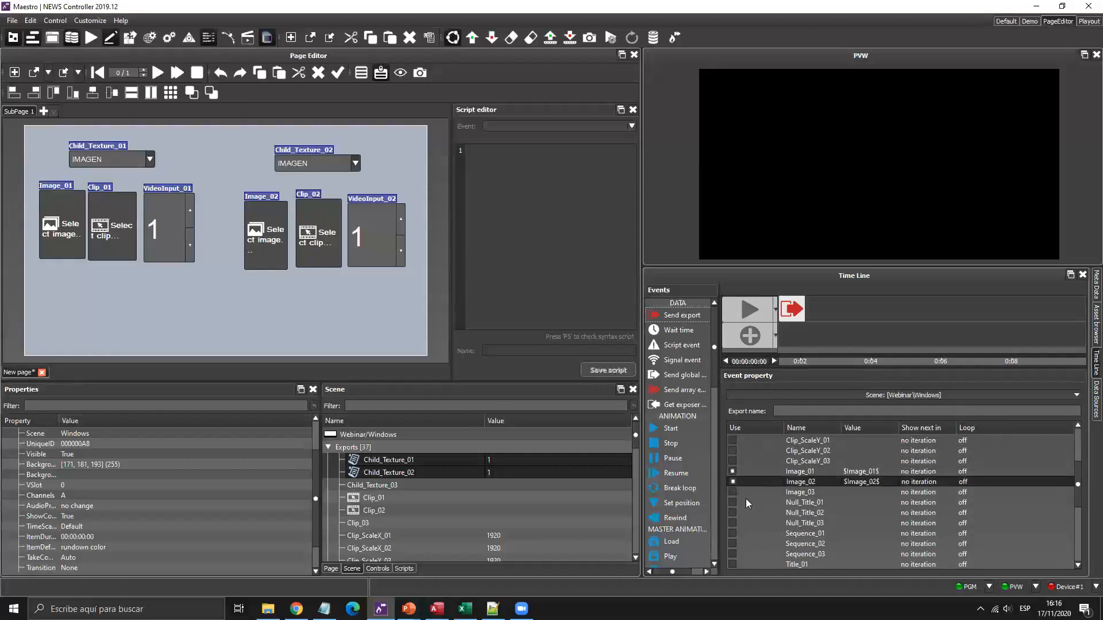
{"action": "scroll", "coordinate": [745, 506], "scroll_direction": "down", "scroll_amount": 4}
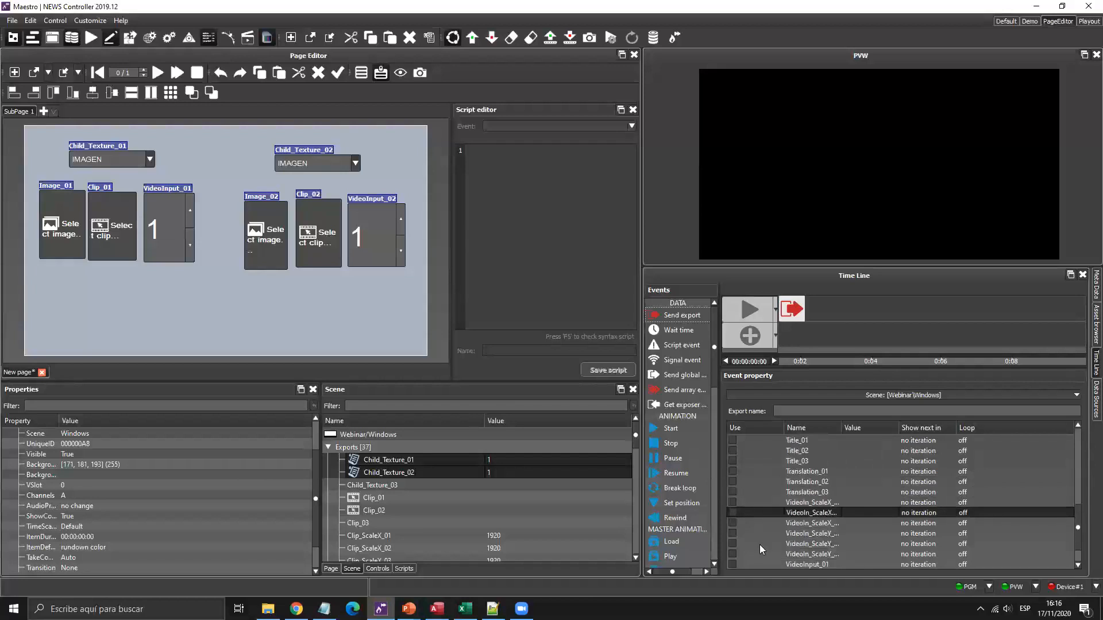
{"action": "scroll", "coordinate": [753, 540], "scroll_direction": "down", "scroll_amount": 1}
{"action": "left_click", "coordinate": [733, 533]}
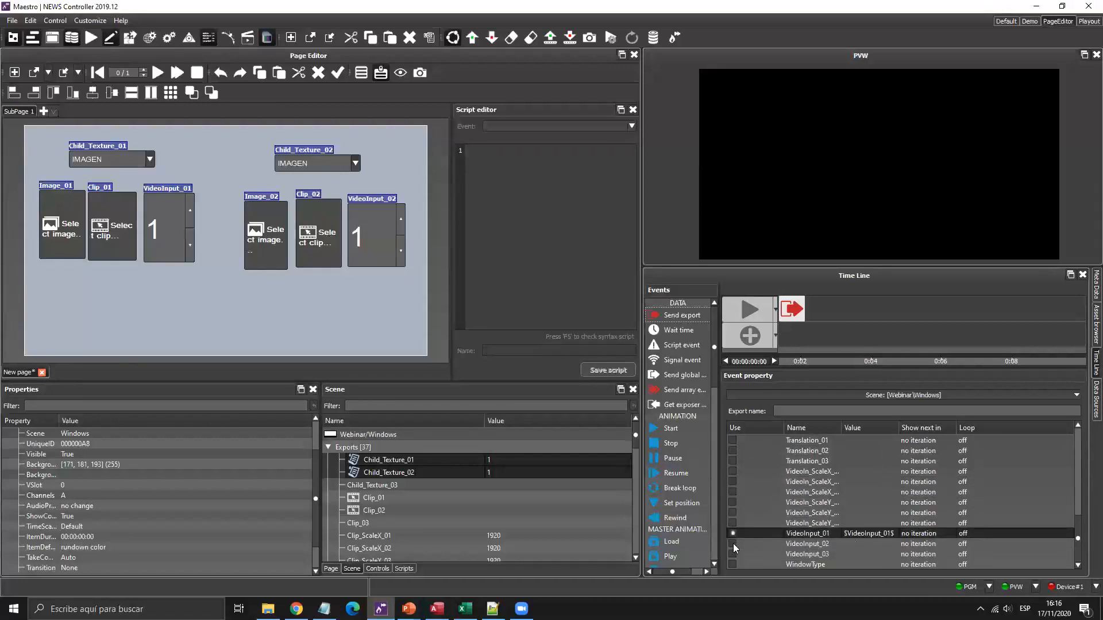
{"action": "left_click", "coordinate": [732, 544]}
{"action": "scroll", "coordinate": [773, 516], "scroll_direction": "up", "scroll_amount": 9}
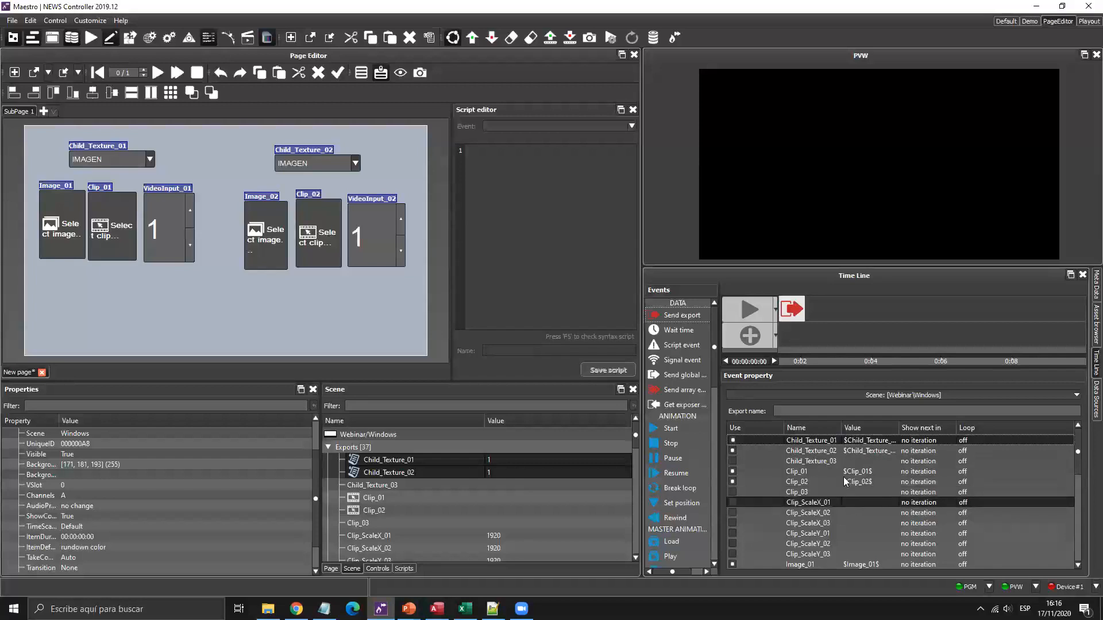
{"action": "scroll", "coordinate": [843, 479], "scroll_direction": "down", "scroll_amount": 8}
{"action": "scroll", "coordinate": [839, 512], "scroll_direction": "up", "scroll_amount": 8}
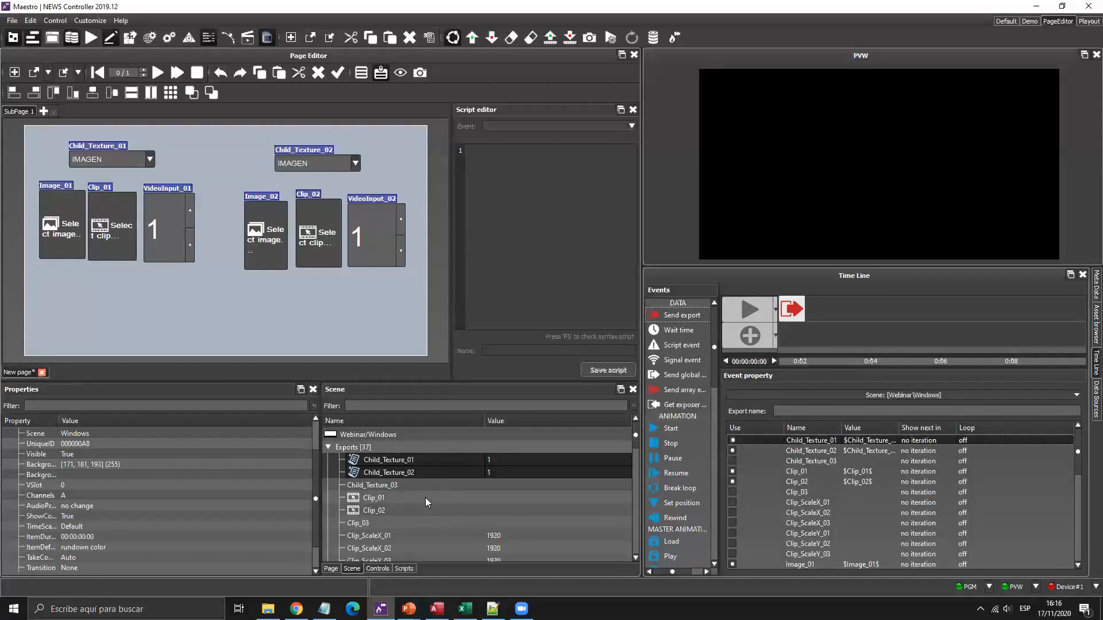
{"action": "scroll", "coordinate": [425, 498], "scroll_direction": "down", "scroll_amount": 10}
{"action": "scroll", "coordinate": [425, 497], "scroll_direction": "down", "scroll_amount": 3}
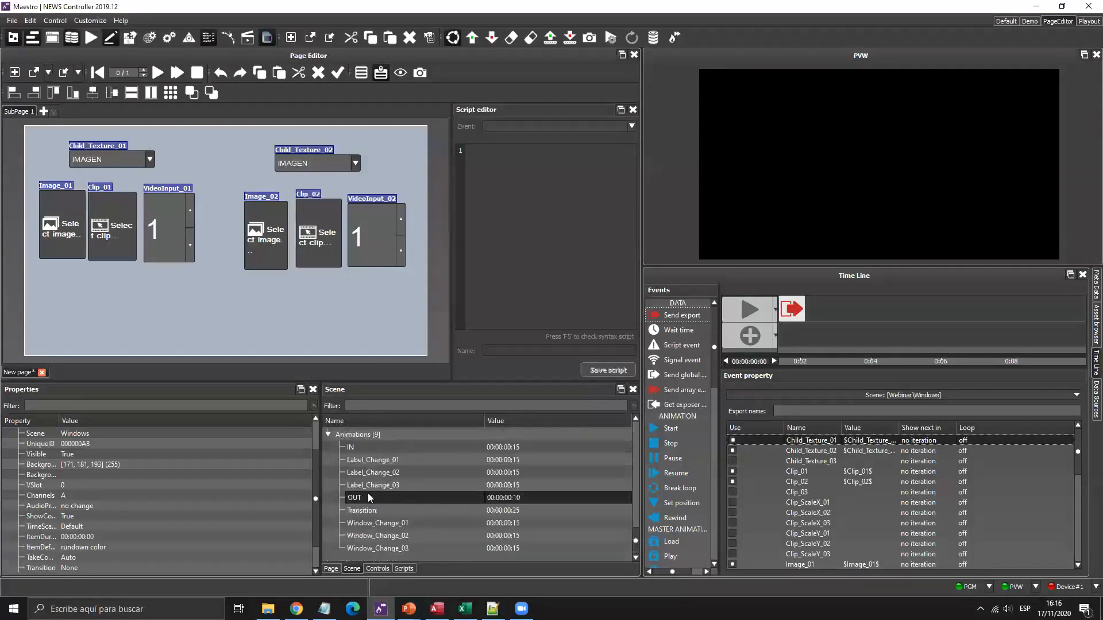
Add the IN animation after the send-export event and play the page to preview two white windows.
{"action": "left_click_drag", "start_coordinate": [359, 448], "coordinate": [819, 310]}
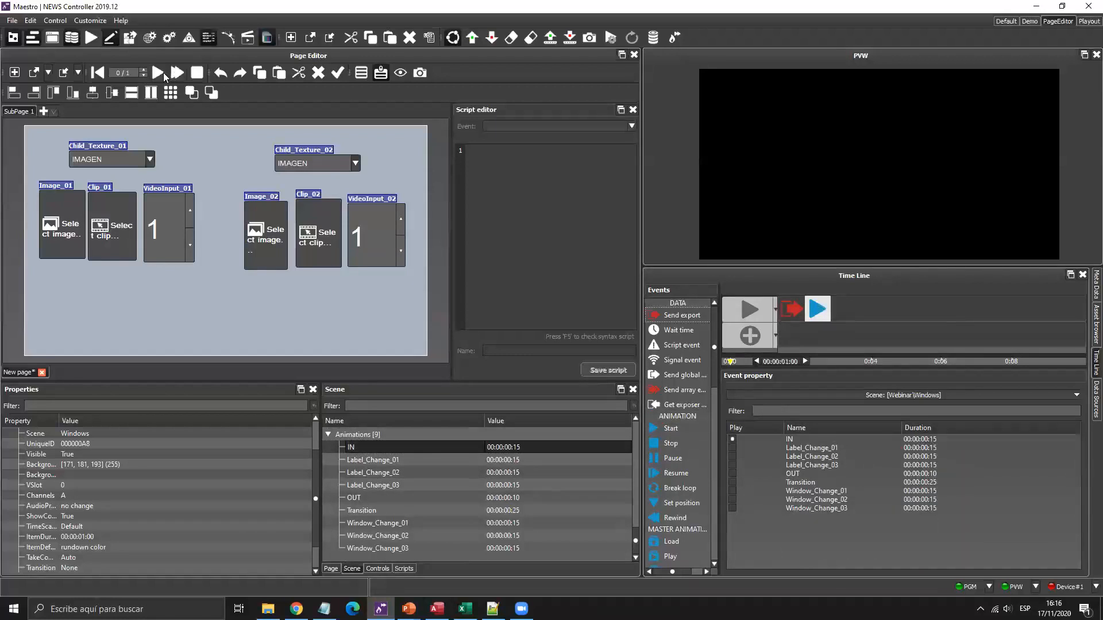
{"action": "left_click", "coordinate": [156, 72]}
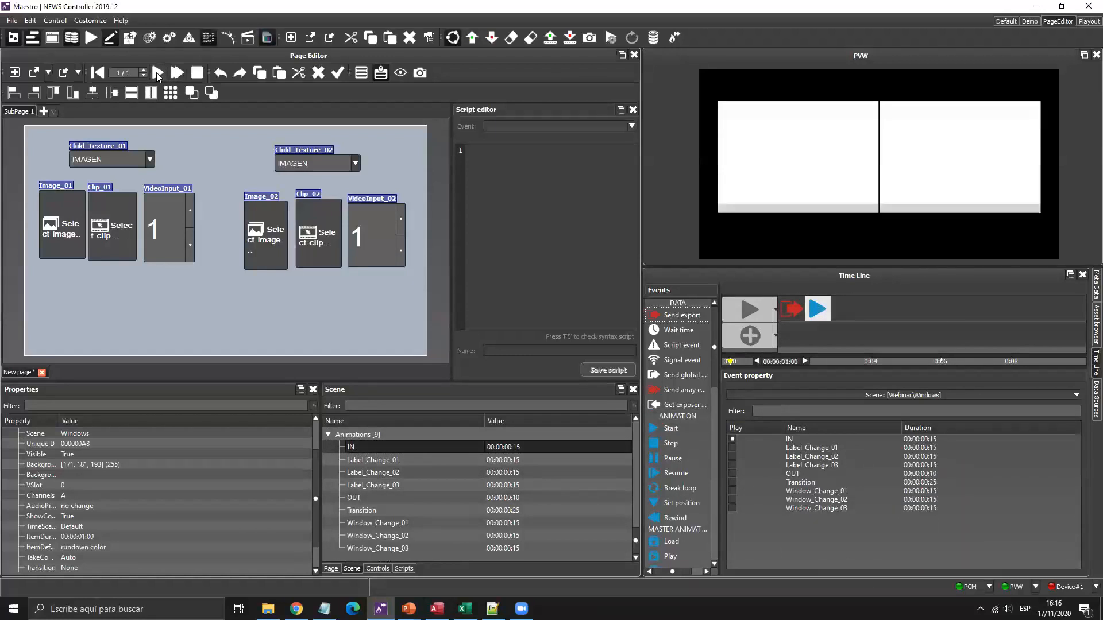
{"action": "left_click", "coordinate": [157, 73]}
{"action": "left_click", "coordinate": [156, 72]}
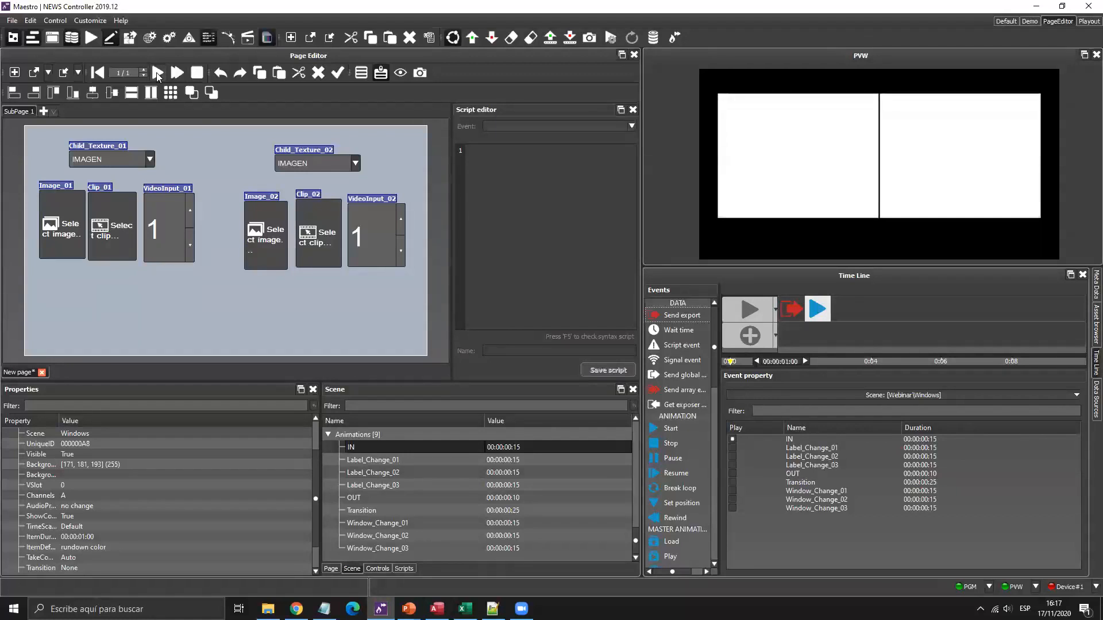
{"action": "left_click", "coordinate": [67, 226]}
Load caustic.jpg from the Textures folder into Image_01 and the portrait photo into Image_02.
{"action": "left_click", "coordinate": [456, 253]}
{"action": "scroll", "coordinate": [567, 302], "scroll_direction": "down", "scroll_amount": 5}
{"action": "double_click", "coordinate": [594, 324]}
{"action": "scroll", "coordinate": [596, 319], "scroll_direction": "down", "scroll_amount": 3}
{"action": "double_click", "coordinate": [583, 263]}
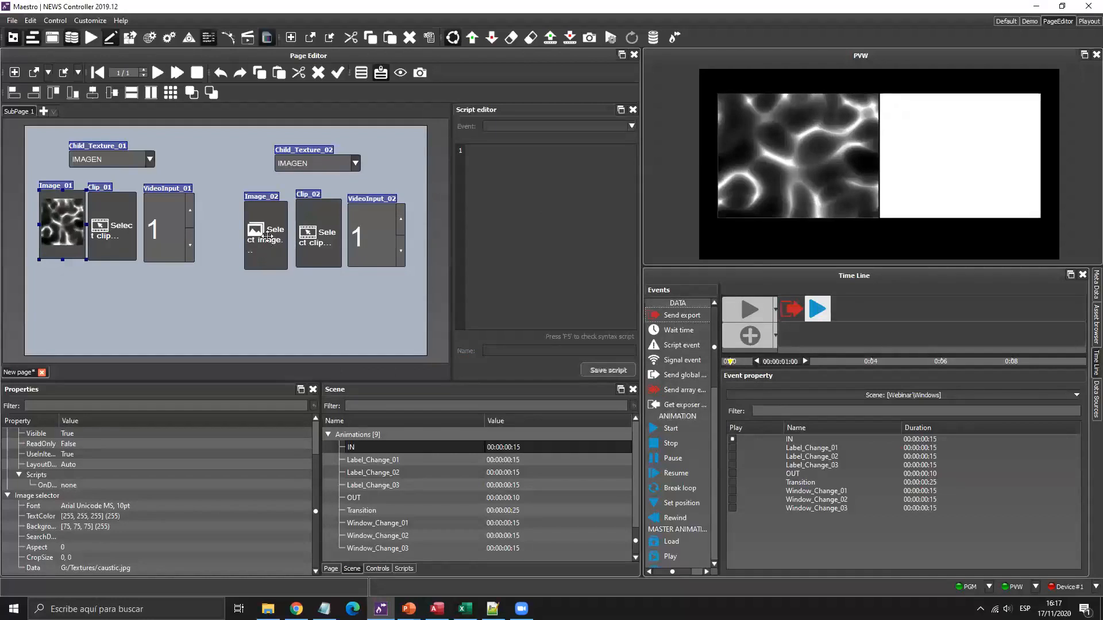
{"action": "left_click", "coordinate": [270, 242]}
{"action": "scroll", "coordinate": [555, 307], "scroll_direction": "down", "scroll_amount": 5}
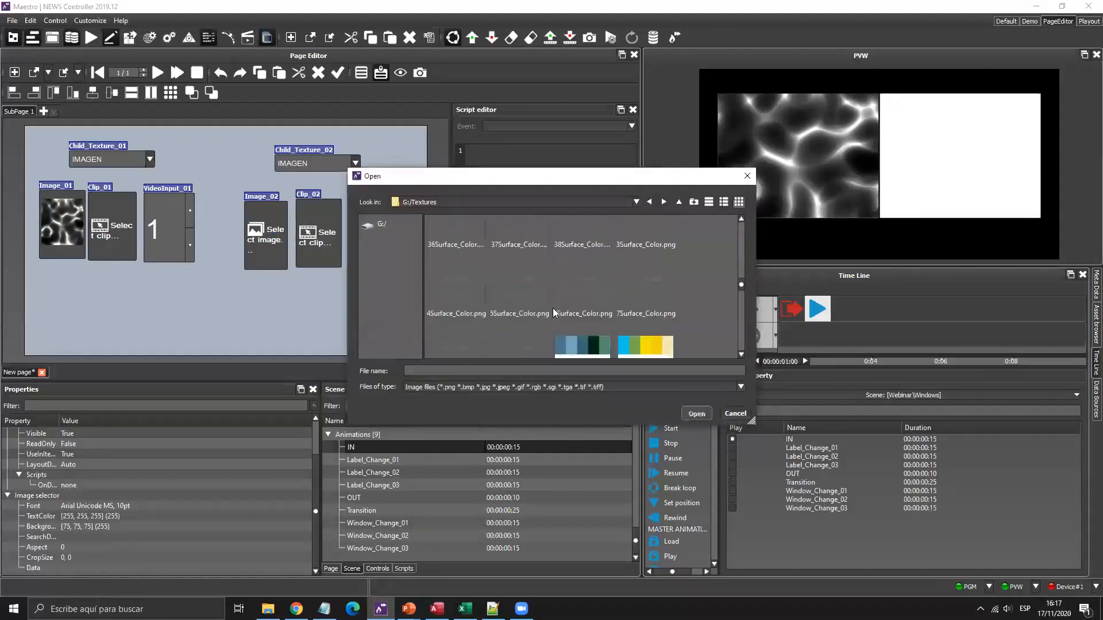
{"action": "double_click", "coordinate": [519, 327]}
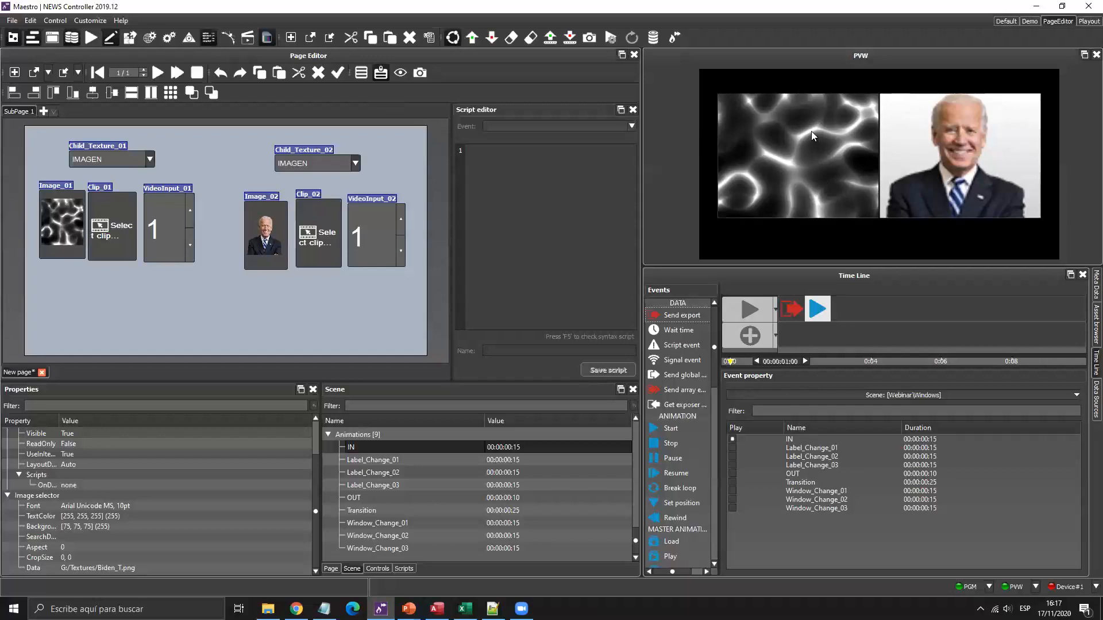
Set Child_Texture_01 to CLIP, then VIDEO INPUT, and raise VideoInput_01 above 1.
{"action": "left_click", "coordinate": [150, 160]}
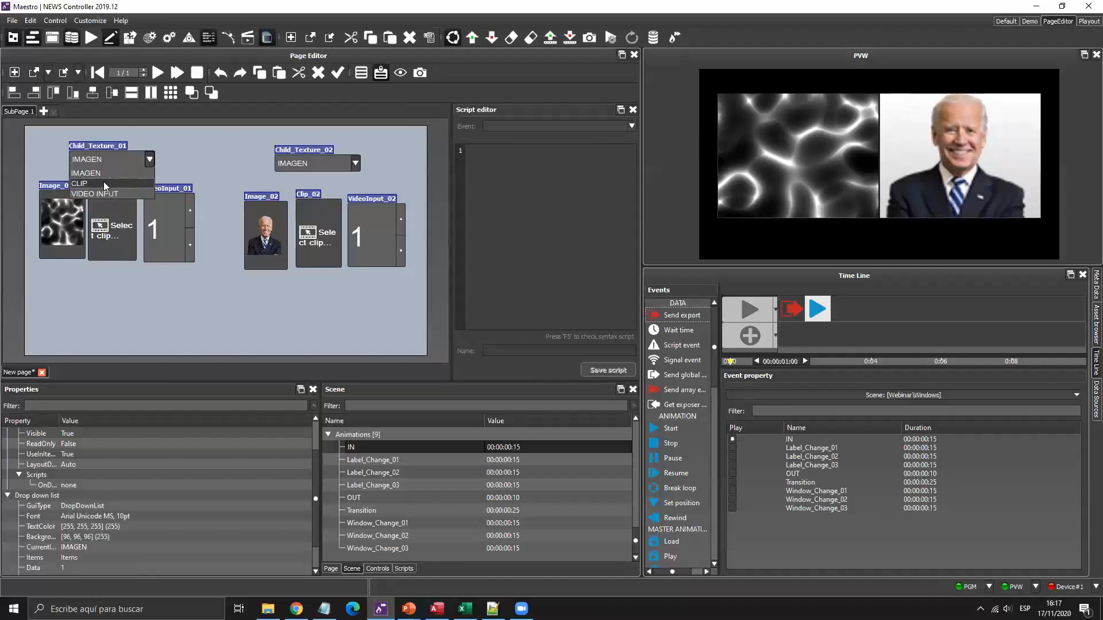
{"action": "left_click", "coordinate": [104, 182]}
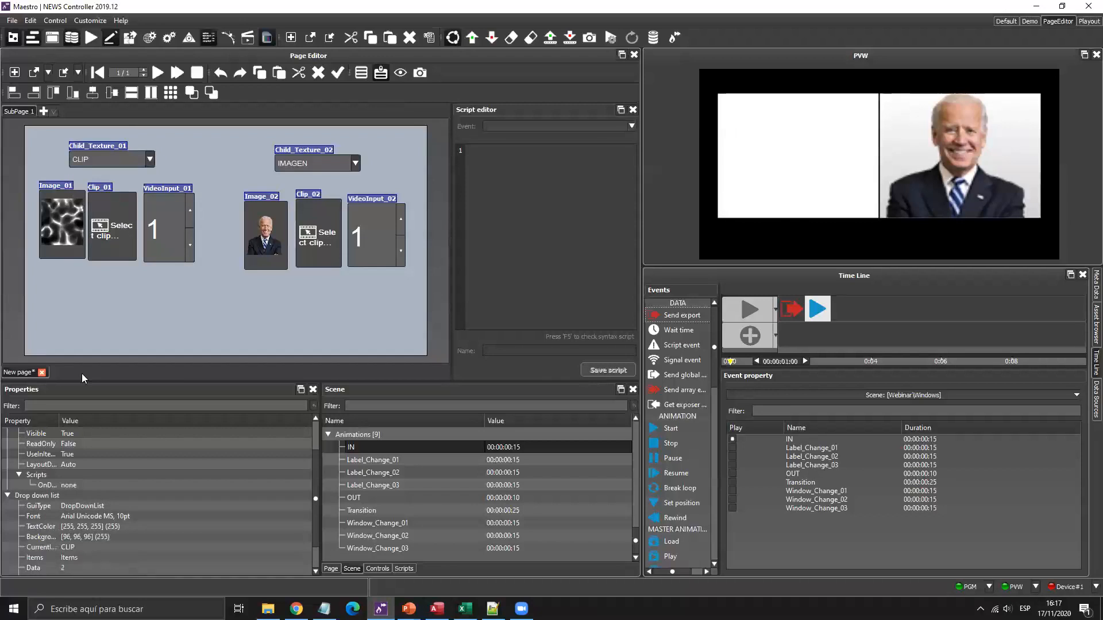
{"action": "left_click", "coordinate": [150, 159]}
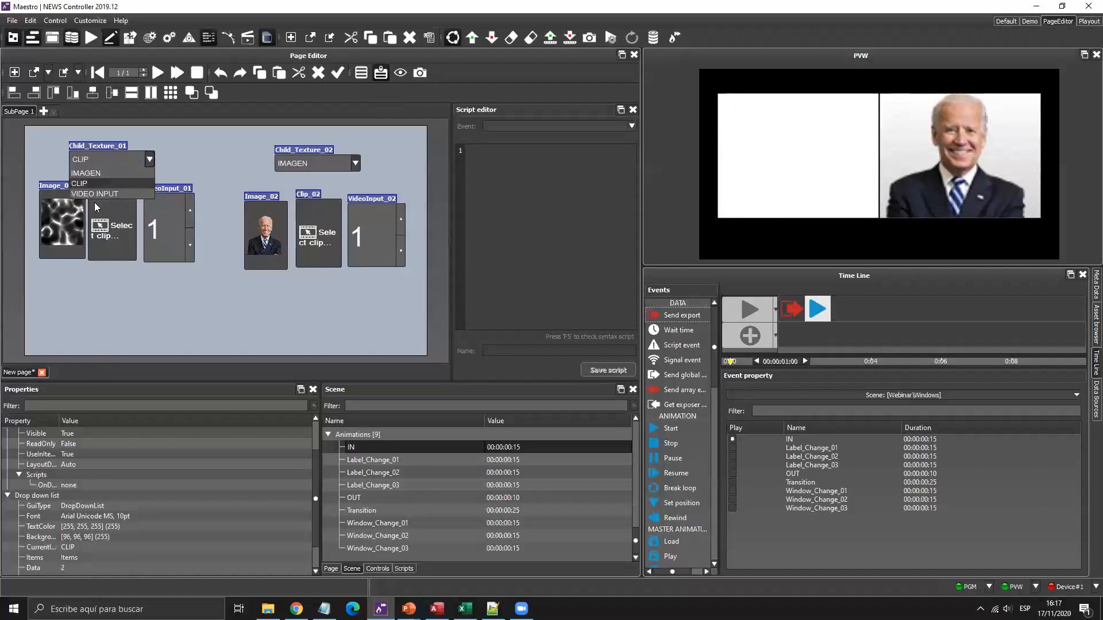
{"action": "left_click", "coordinate": [124, 191]}
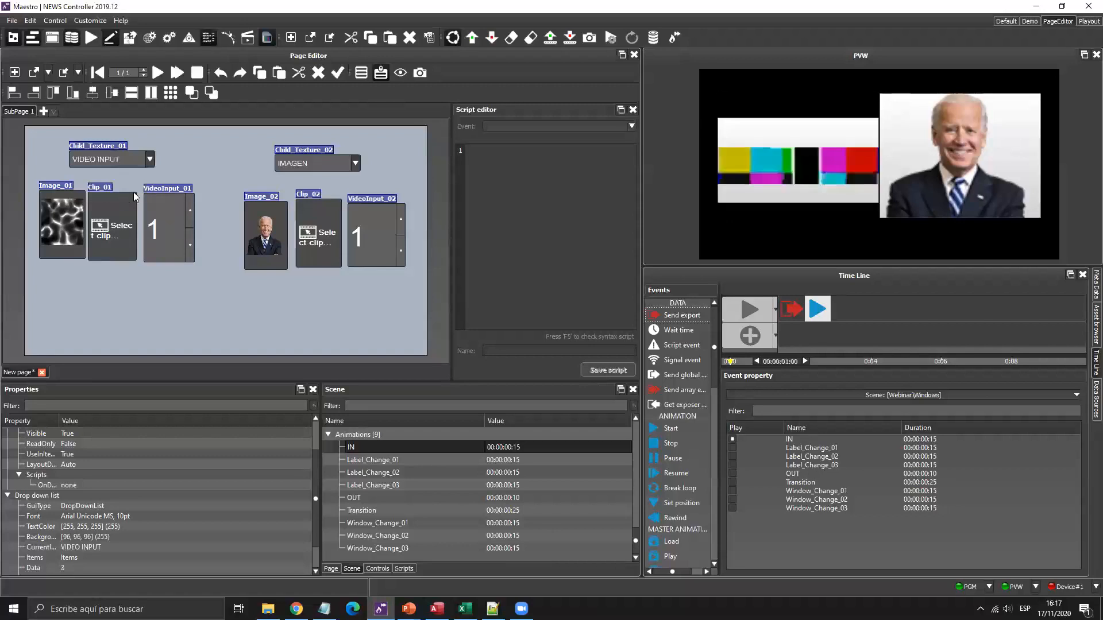
{"action": "left_click", "coordinate": [192, 210]}
{"action": "left_click", "coordinate": [192, 210]}
{"action": "left_click", "coordinate": [192, 210]}
Set VideoInput_01 back to 1 and add an Out-callback event playing the OUT animation, followed by a wait.
{"action": "left_click", "coordinate": [189, 246]}
{"action": "left_click", "coordinate": [189, 246]}
{"action": "left_click", "coordinate": [189, 247]}
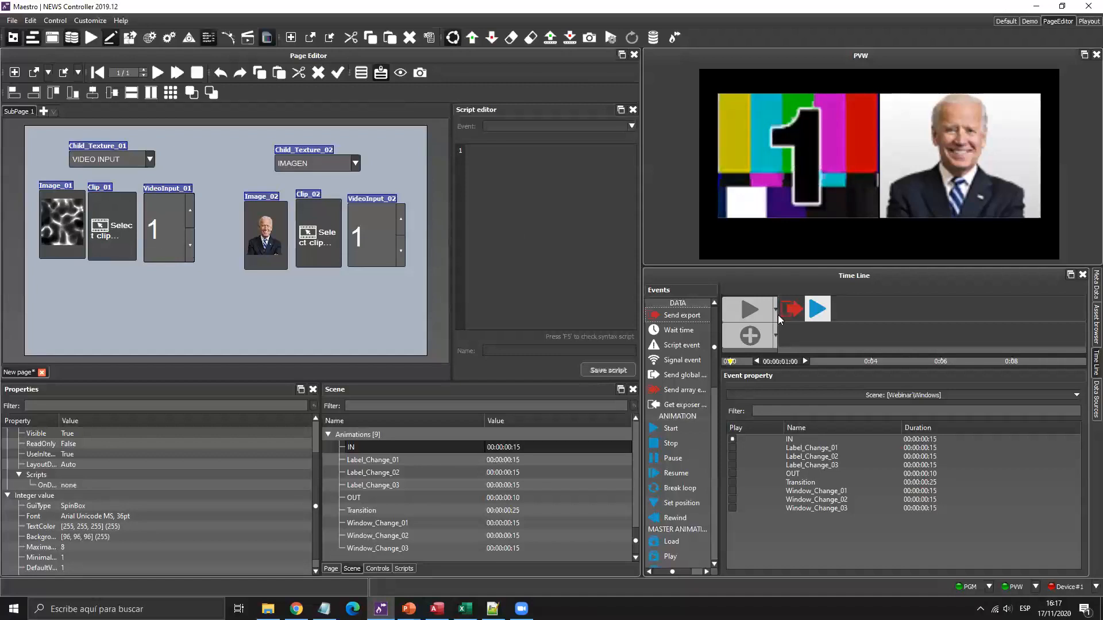
{"action": "left_click", "coordinate": [752, 338]}
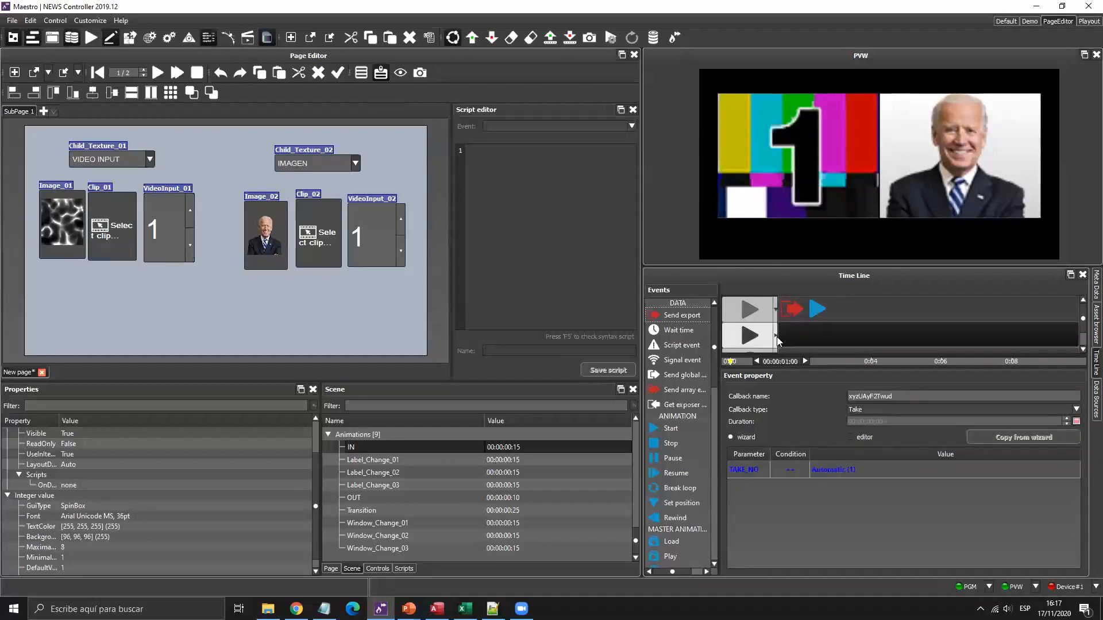
{"action": "left_click", "coordinate": [778, 337]}
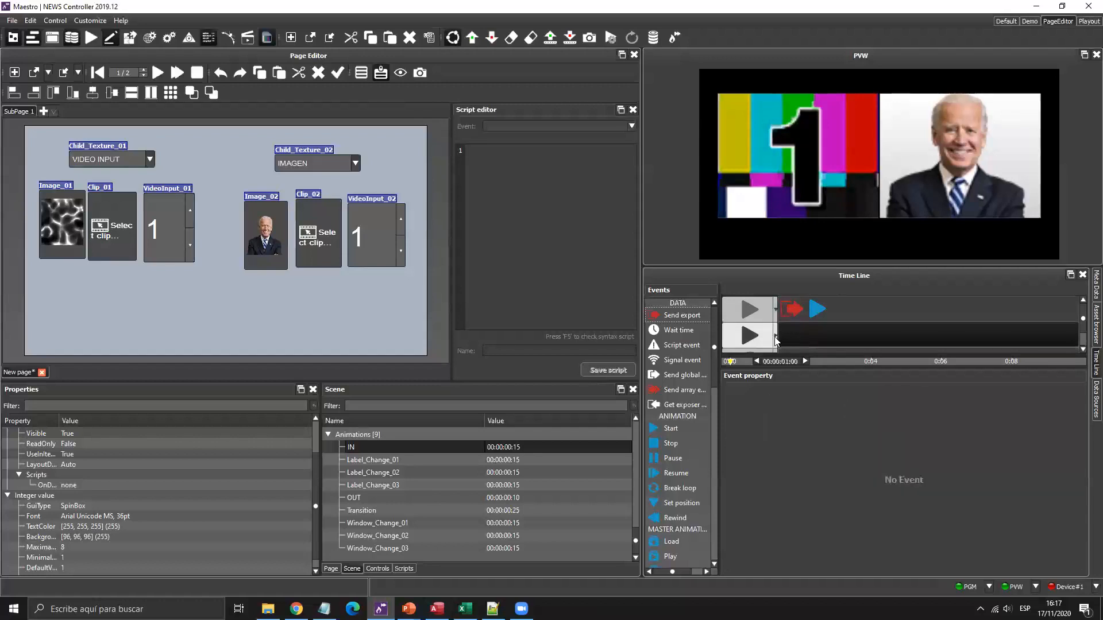
{"action": "left_click", "coordinate": [761, 380]}
{"action": "left_click_drag", "start_coordinate": [368, 497], "coordinate": [877, 348]}
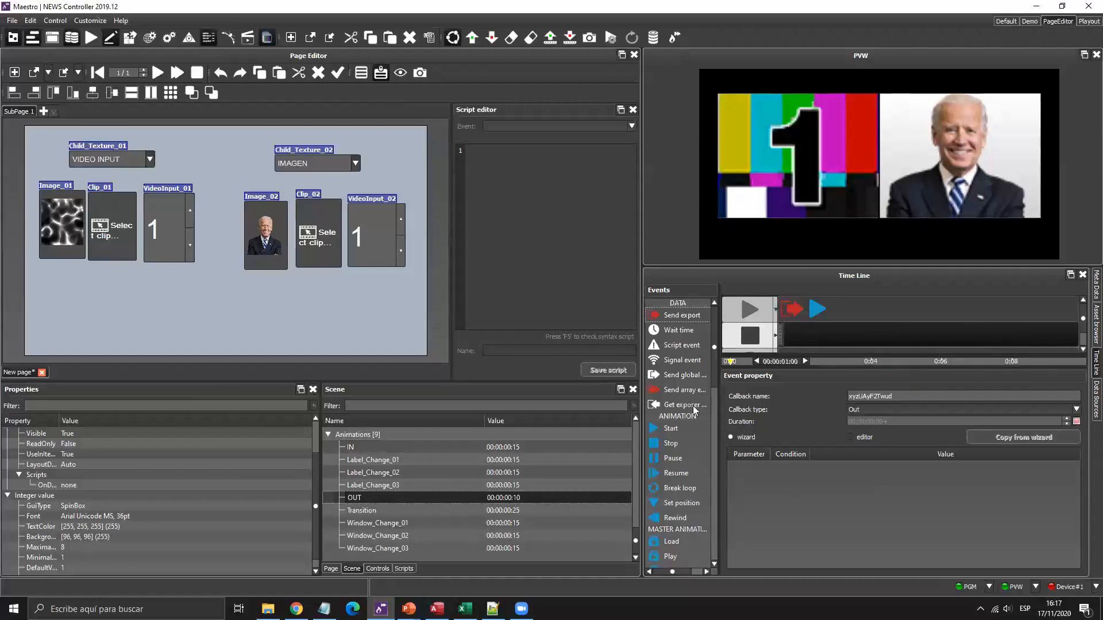
{"action": "scroll", "coordinate": [750, 339], "scroll_direction": "down", "scroll_amount": 1}
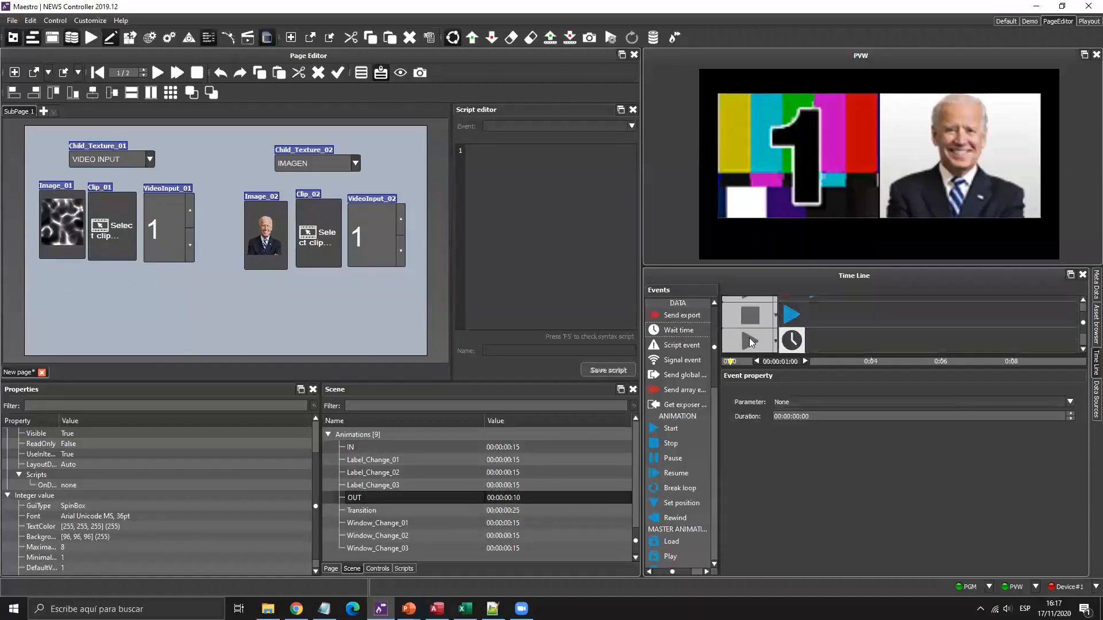
{"action": "left_click", "coordinate": [750, 342]}
{"action": "left_click_drag", "start_coordinate": [792, 340], "coordinate": [818, 316]}
{"action": "left_click", "coordinate": [922, 474]}
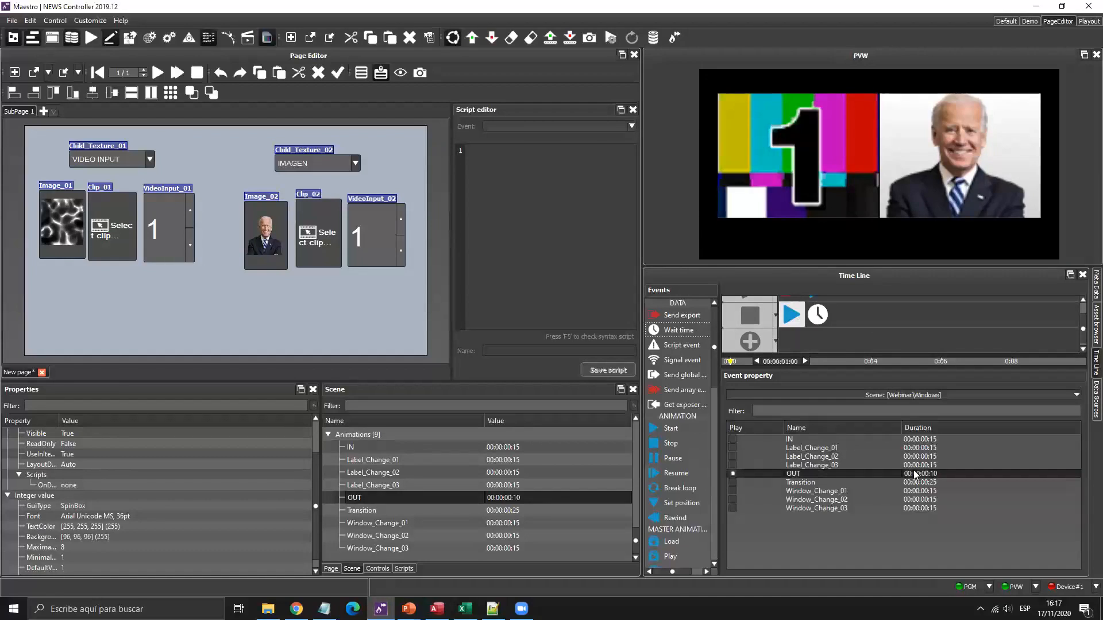
Set the wait to 00:00:00:10 and add a Deactivate event after it.
{"action": "left_click", "coordinate": [817, 315]}
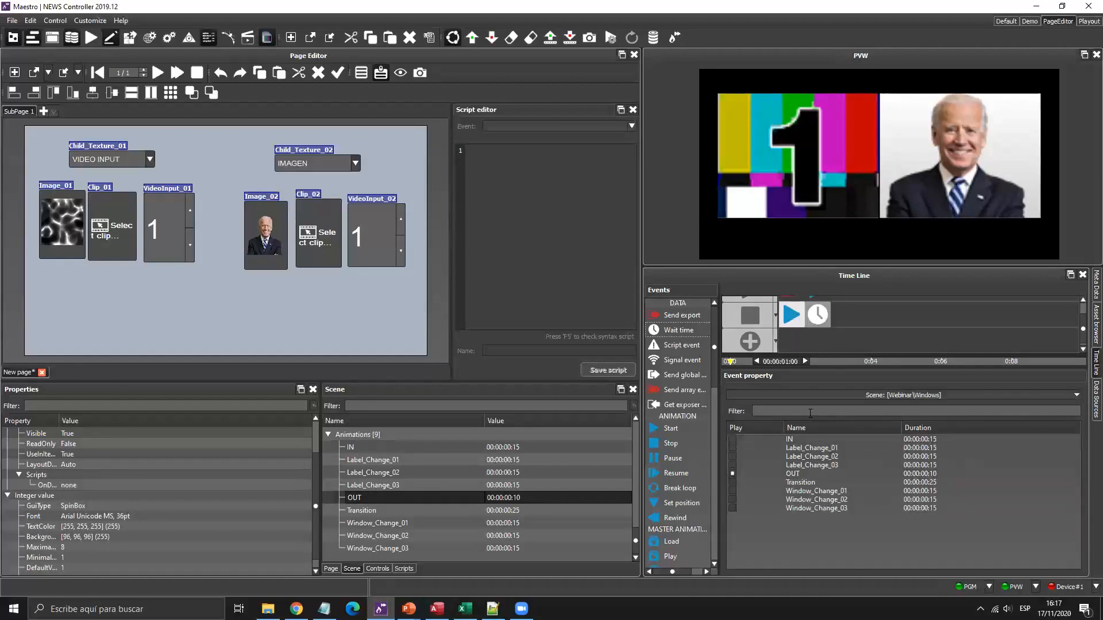
{"action": "left_click", "coordinate": [807, 416]}
{"action": "type", "text": "10"}
{"action": "scroll", "coordinate": [680, 460], "scroll_direction": "down", "scroll_amount": 3}
{"action": "left_click_drag", "start_coordinate": [672, 533], "coordinate": [726, 485]}
{"action": "left_click_drag", "start_coordinate": [671, 519], "coordinate": [905, 318]}
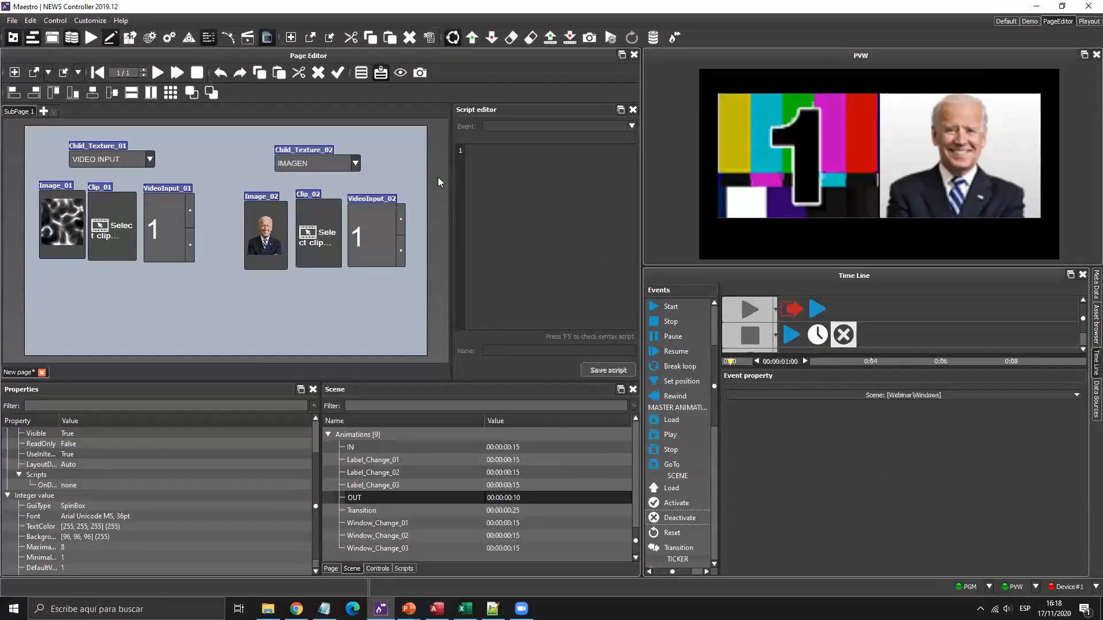
Widen the script area and switch Child_Texture_01 from IMAGEN to CLIP, leaving the left preview white.
{"action": "left_click_drag", "start_coordinate": [452, 174], "coordinate": [406, 184]}
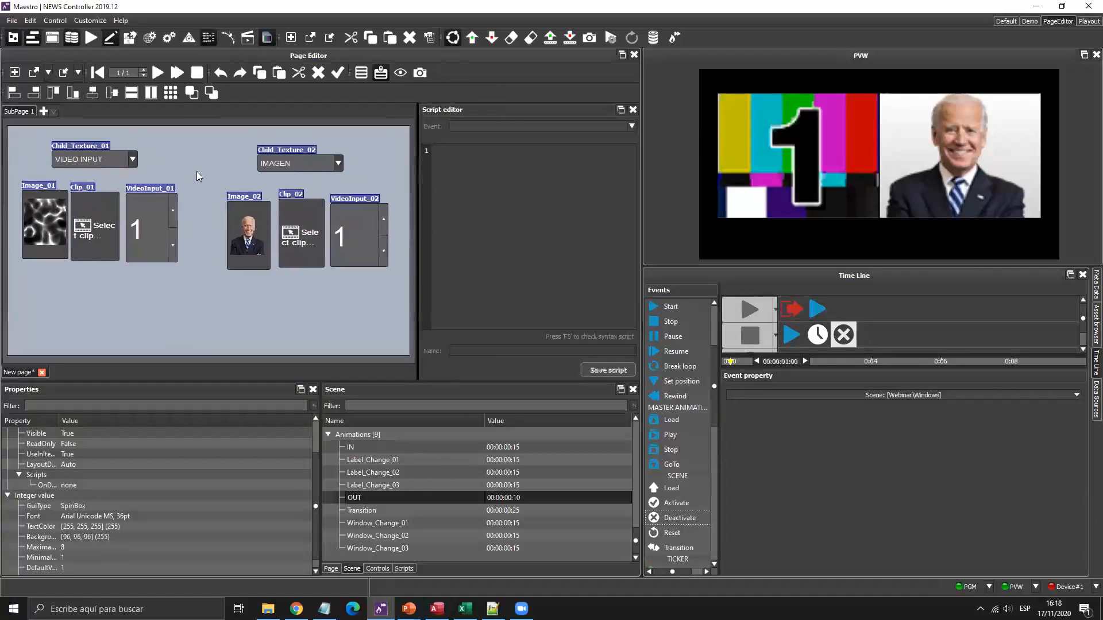
{"action": "left_click", "coordinate": [133, 160]}
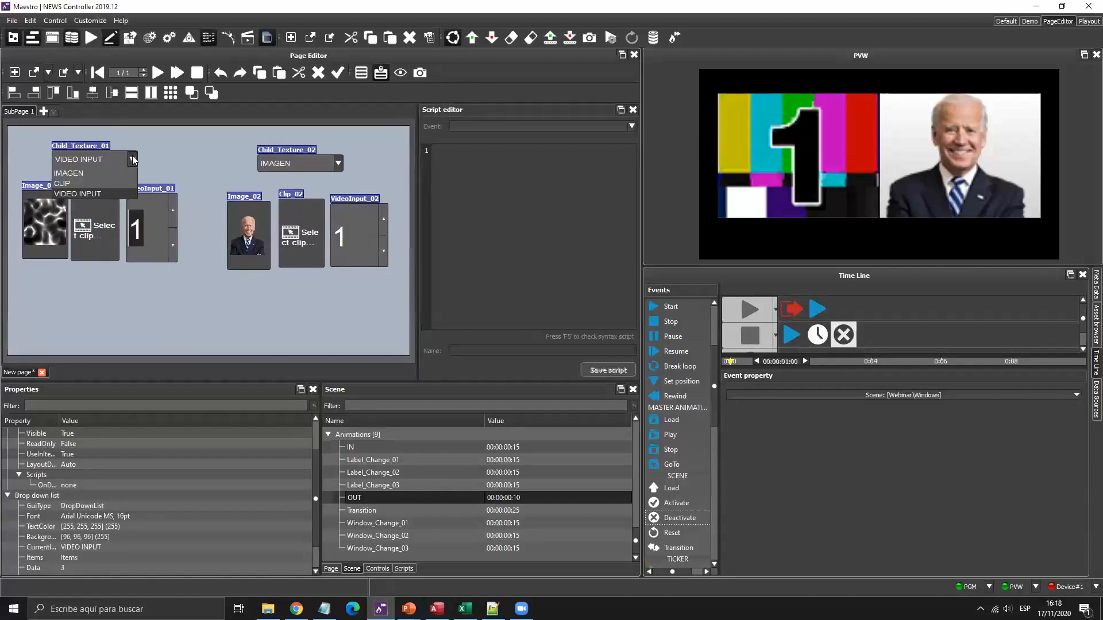
{"action": "left_click", "coordinate": [83, 173]}
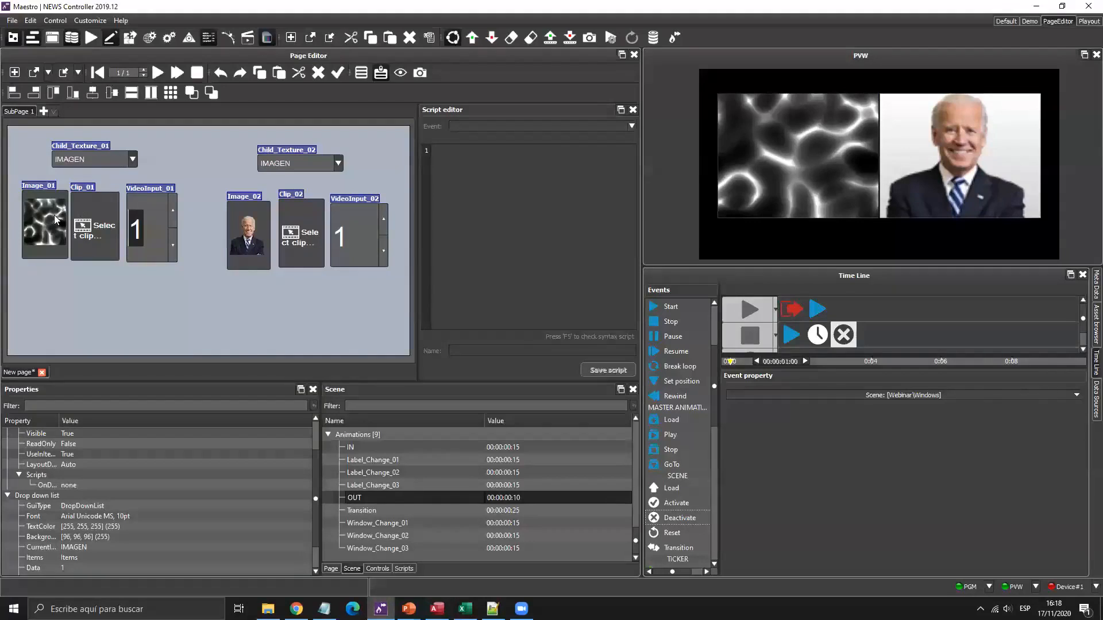
{"action": "left_click", "coordinate": [100, 230]}
{"action": "left_click", "coordinate": [151, 223], "text": "ctrl"}
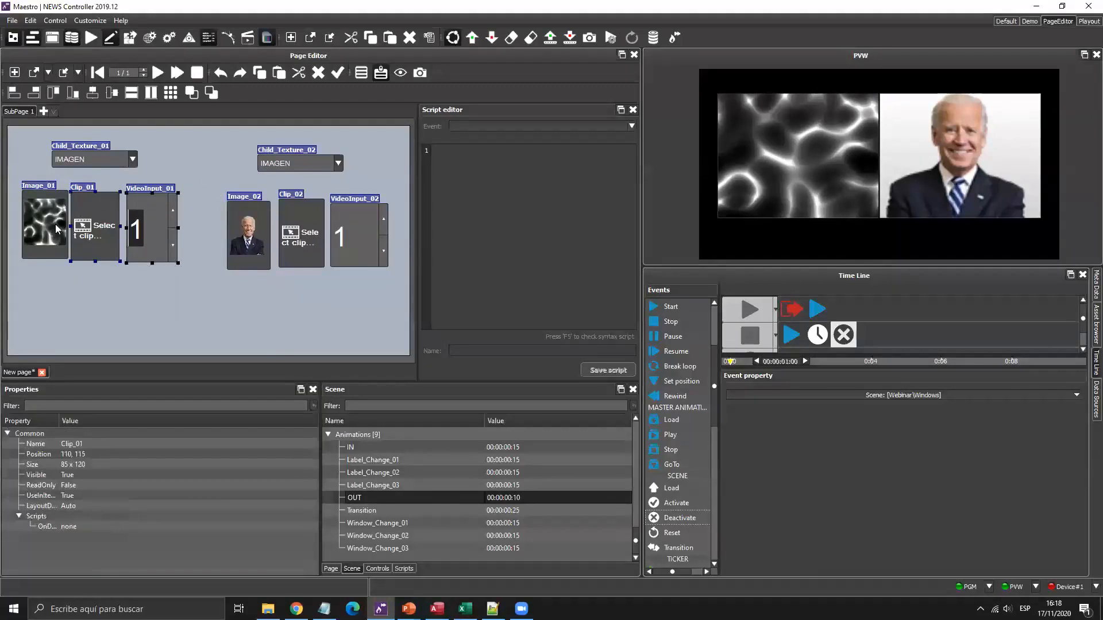
{"action": "left_click", "coordinate": [57, 229]}
{"action": "left_click", "coordinate": [133, 160]}
{"action": "left_click", "coordinate": [87, 184]}
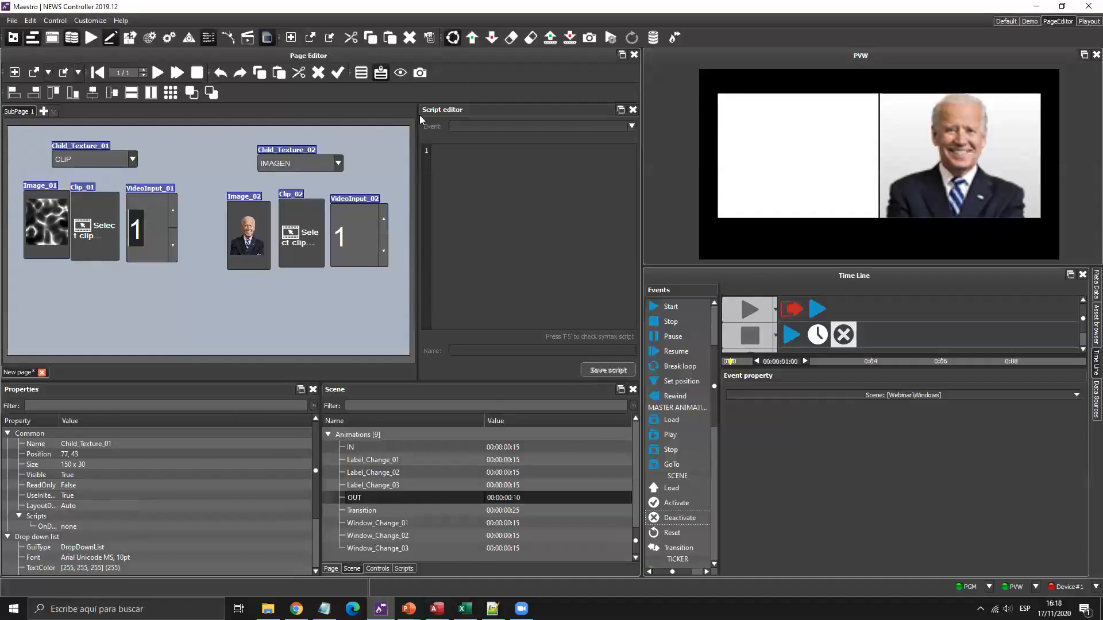
{"action": "left_click_drag", "start_coordinate": [420, 125], "coordinate": [403, 127]}
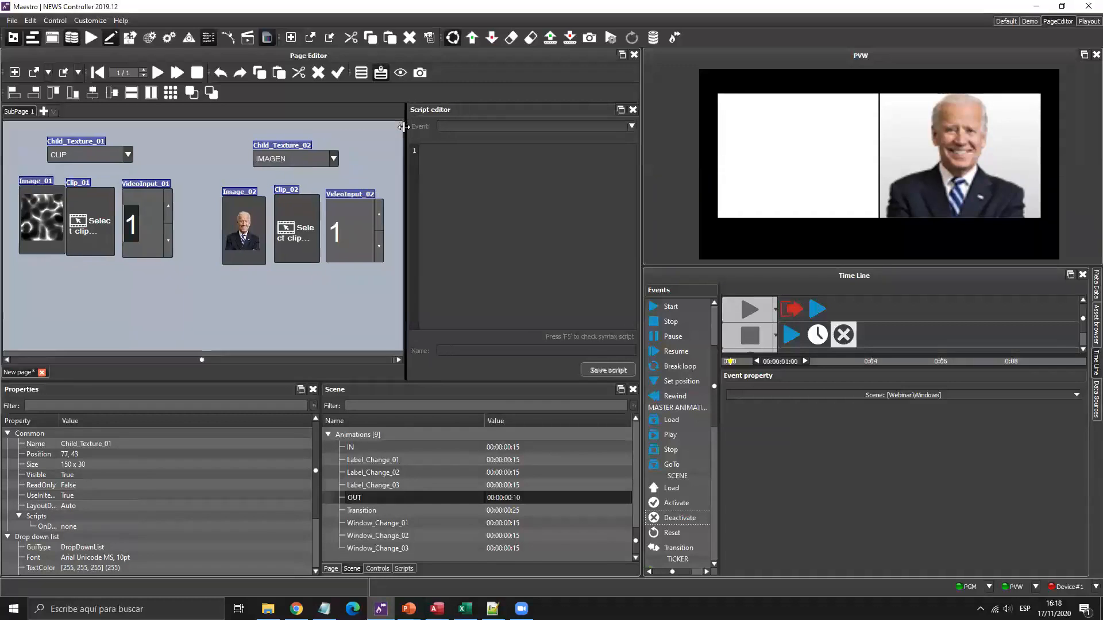
Create an OnDataChanged control script for Child_Texture_01 and place the cursor in its body.
{"action": "left_click", "coordinate": [404, 569]}
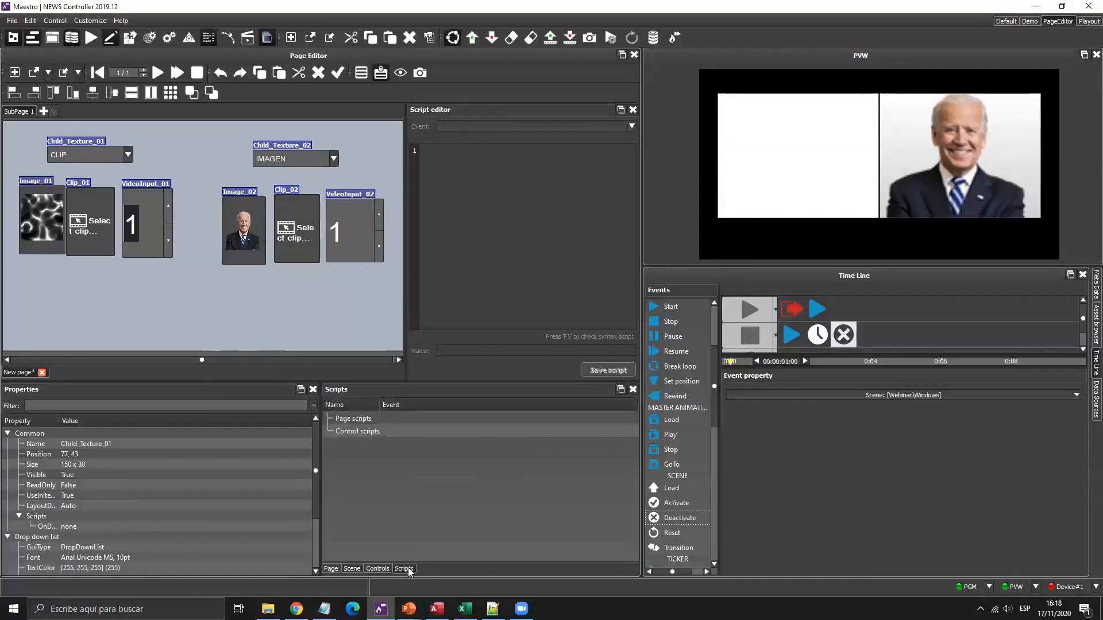
{"action": "left_click", "coordinate": [358, 431]}
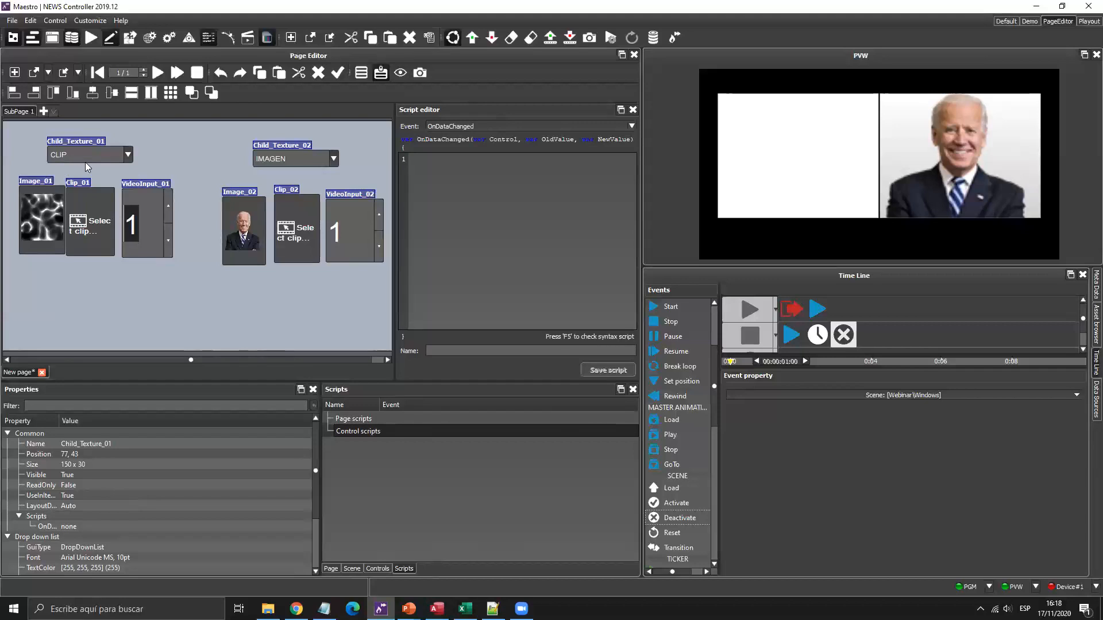
{"action": "left_click", "coordinate": [477, 203]}
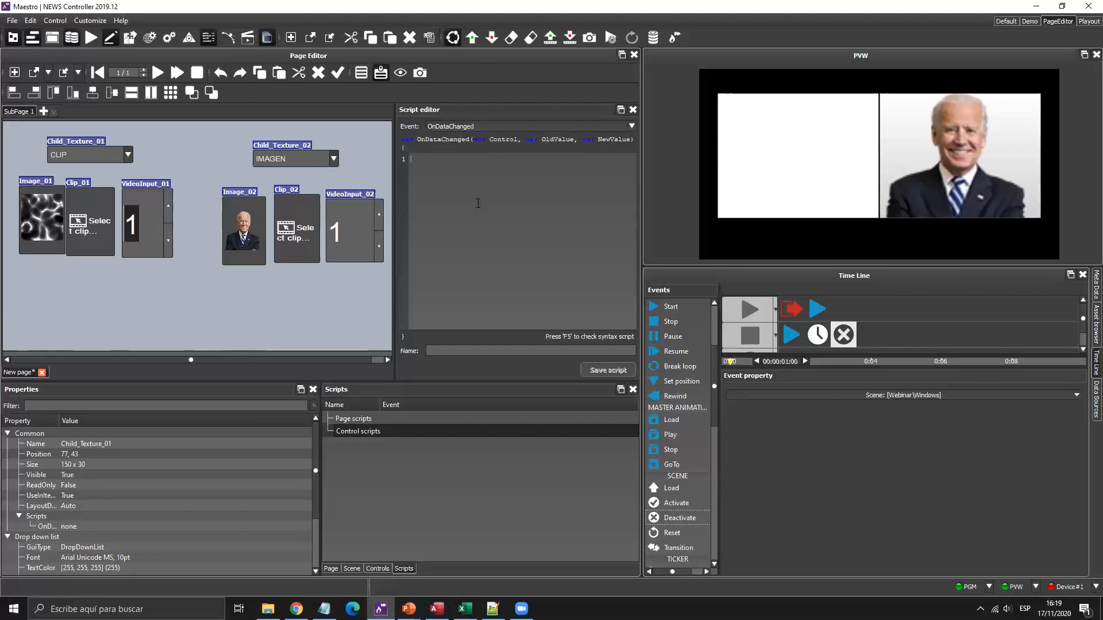
{"action": "key", "text": "super+plus"}
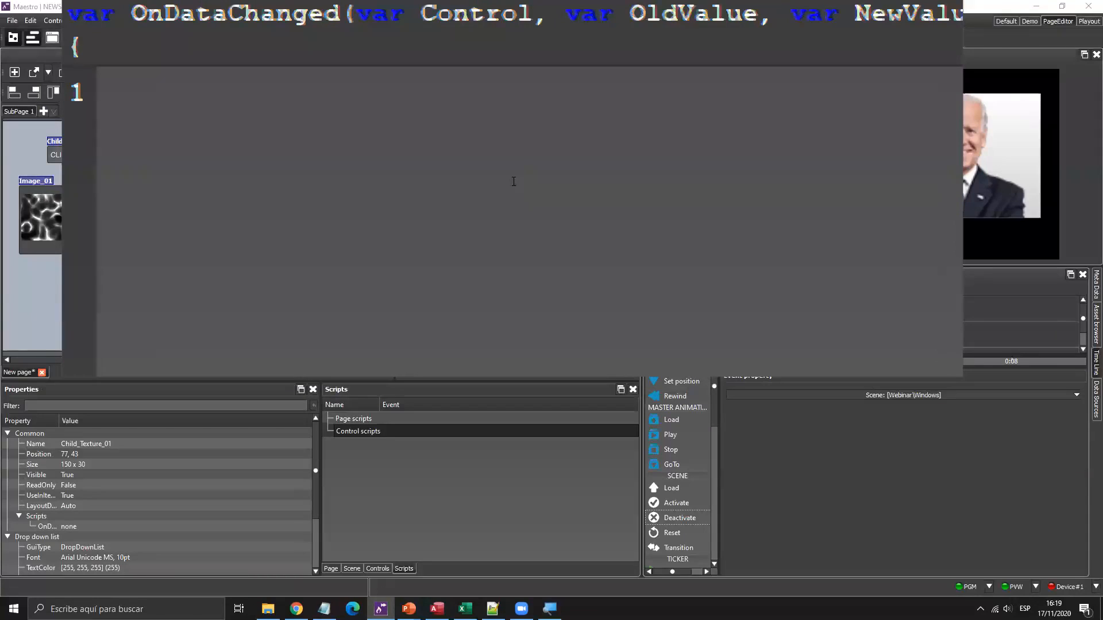
Write the first script line: page._current.Image_01.Visible = false;.
{"action": "type", "text": "page"}
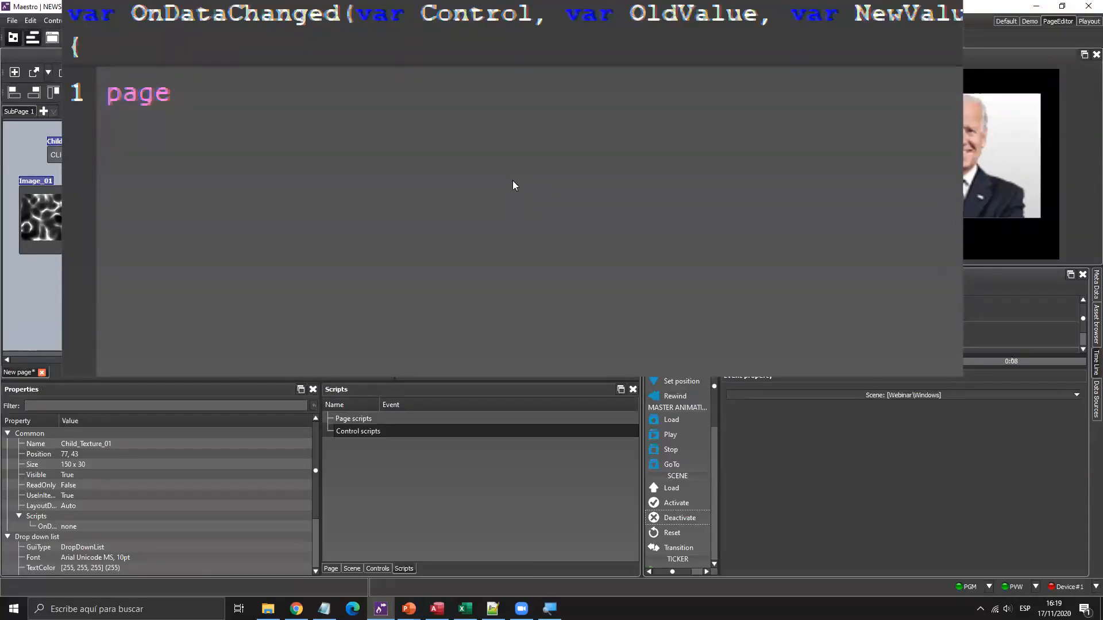
{"action": "type", "text": "."}
{"action": "double_click", "coordinate": [512, 181]}
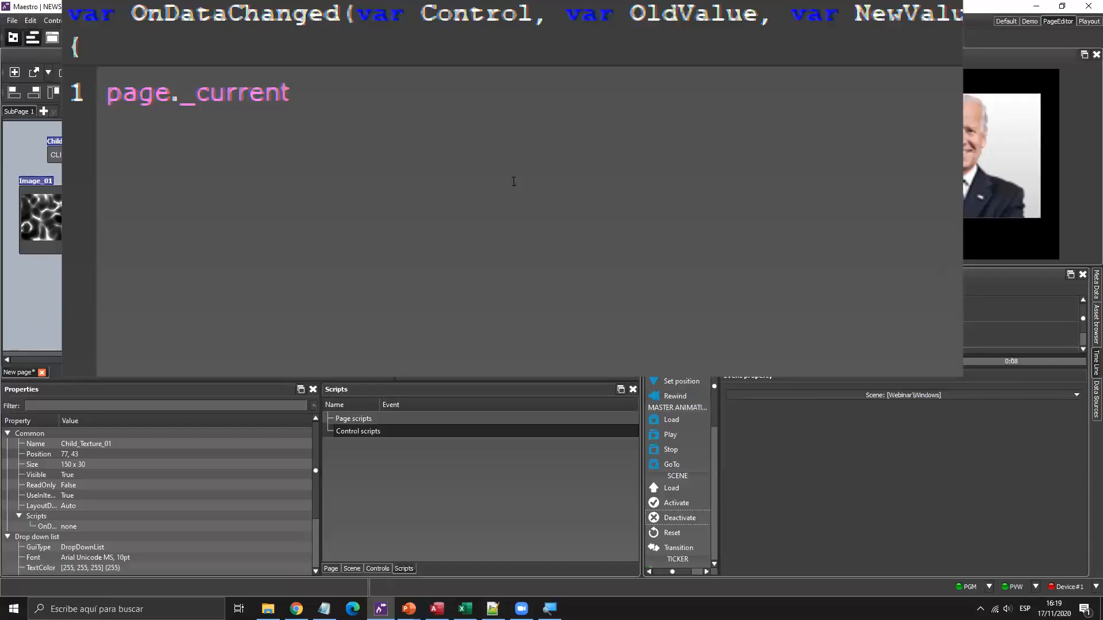
{"action": "type", "text": "."}
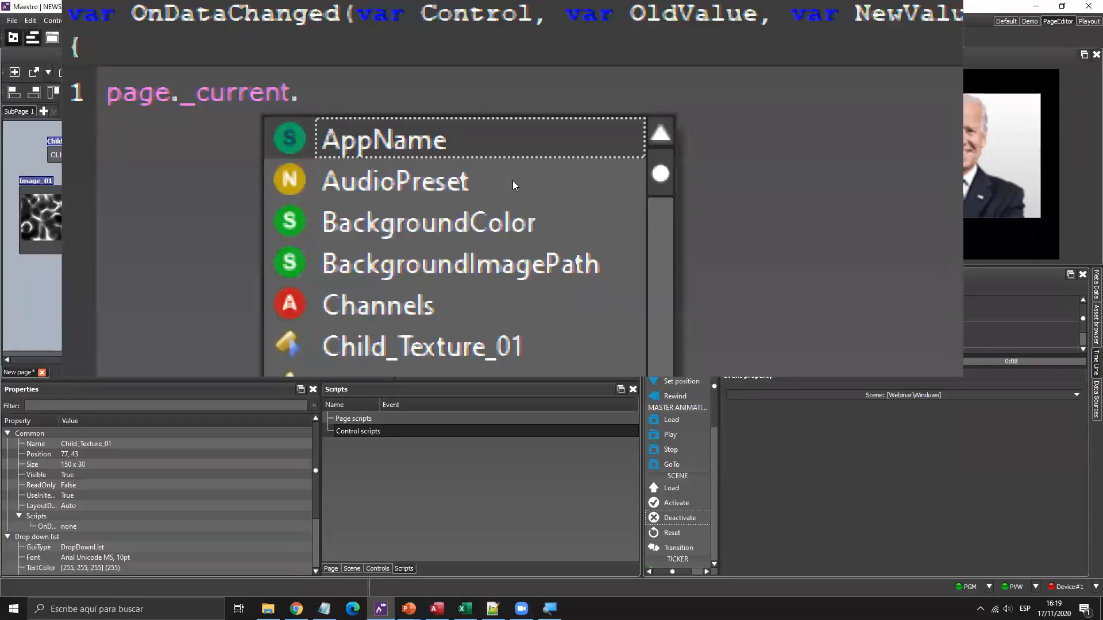
{"action": "key", "text": "Down"}
{"action": "key", "text": "Down"}
{"action": "key", "text": "Down"}
{"action": "key", "text": "Down"}
{"action": "key", "text": "Down"}
{"action": "key", "text": "Down"}
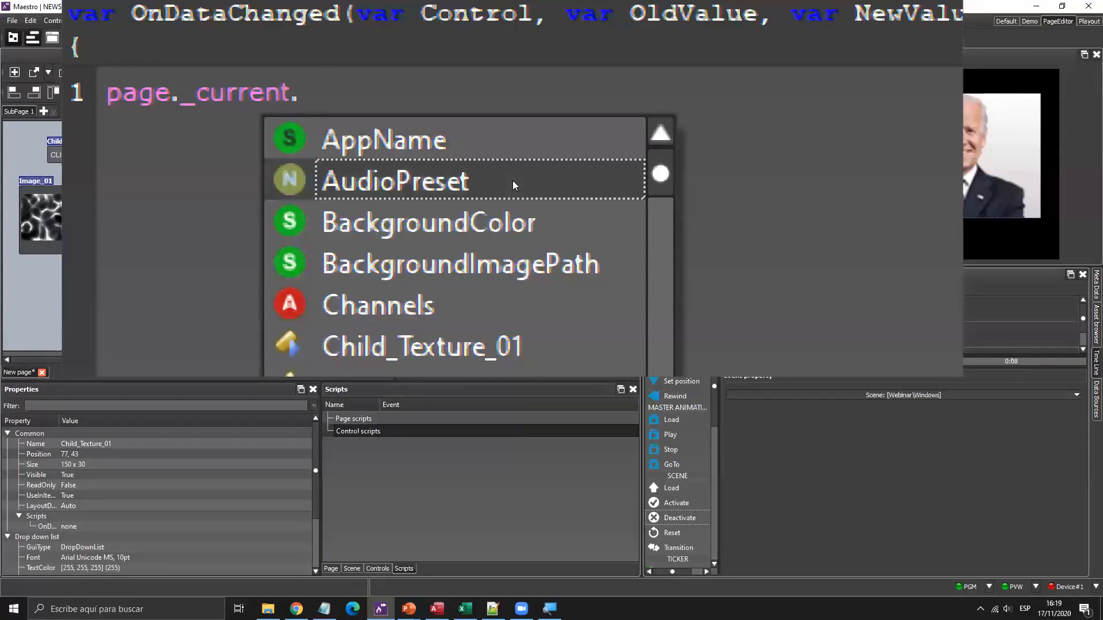
{"action": "key", "text": "Down"}
{"action": "key", "text": "Down"}
{"action": "key", "text": "Down"}
{"action": "key", "text": "Down"}
{"action": "key", "text": "Down"}
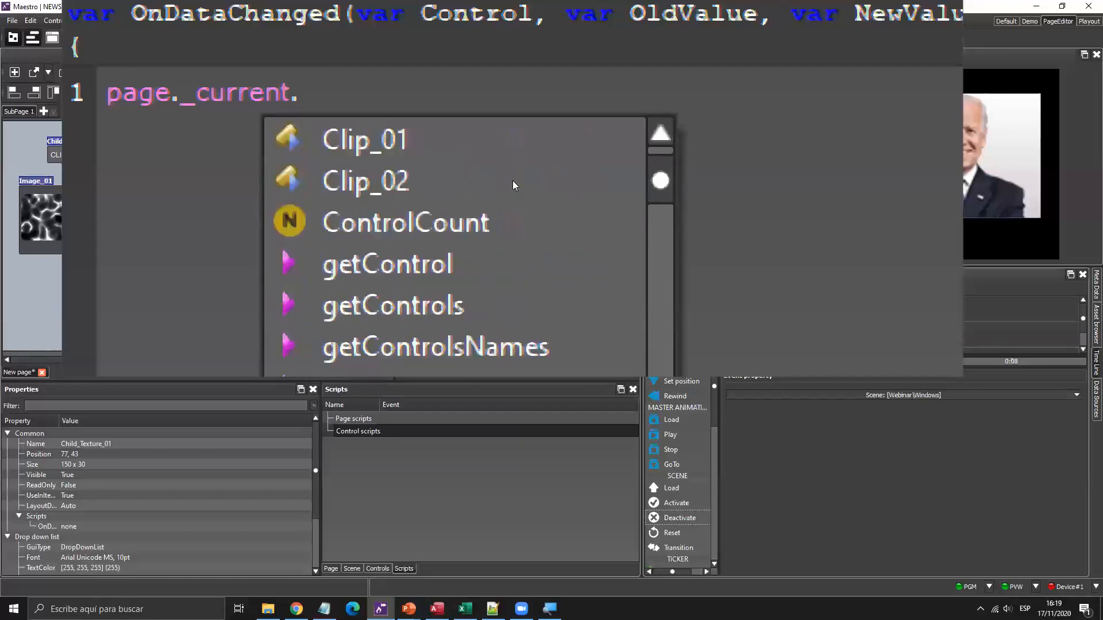
{"action": "key", "text": "Up"}
{"action": "key", "text": "Up"}
{"action": "key", "text": "Up"}
{"action": "key", "text": "Up"}
{"action": "key", "text": "Up"}
{"action": "key", "text": "Down"}
{"action": "key", "text": "Down"}
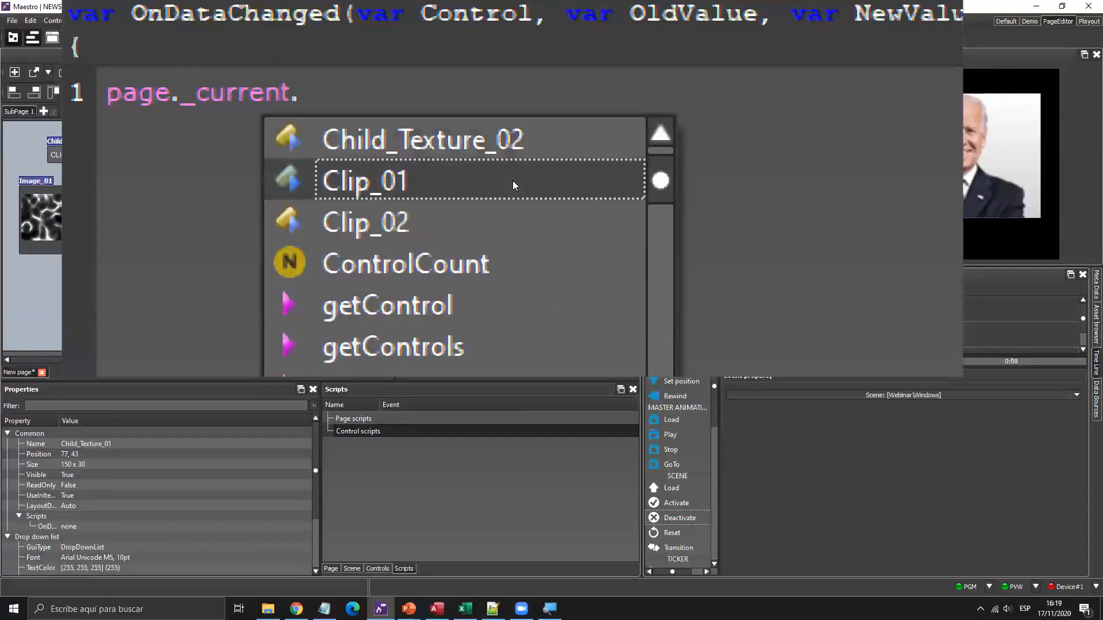
{"action": "key", "text": "Down"}
{"action": "key", "text": "Down"}
{"action": "key", "text": "Down"}
{"action": "key", "text": "Down"}
{"action": "key", "text": "Down"}
{"action": "key", "text": "Down"}
{"action": "key", "text": "Down"}
{"action": "key", "text": "Down"}
{"action": "key", "text": "Down"}
{"action": "key", "text": "Down"}
{"action": "key", "text": "Down"}
{"action": "key", "text": "Down"}
{"action": "key", "text": "Down"}
{"action": "key", "text": "Down"}
{"action": "key", "text": "Down"}
{"action": "key", "text": "Down"}
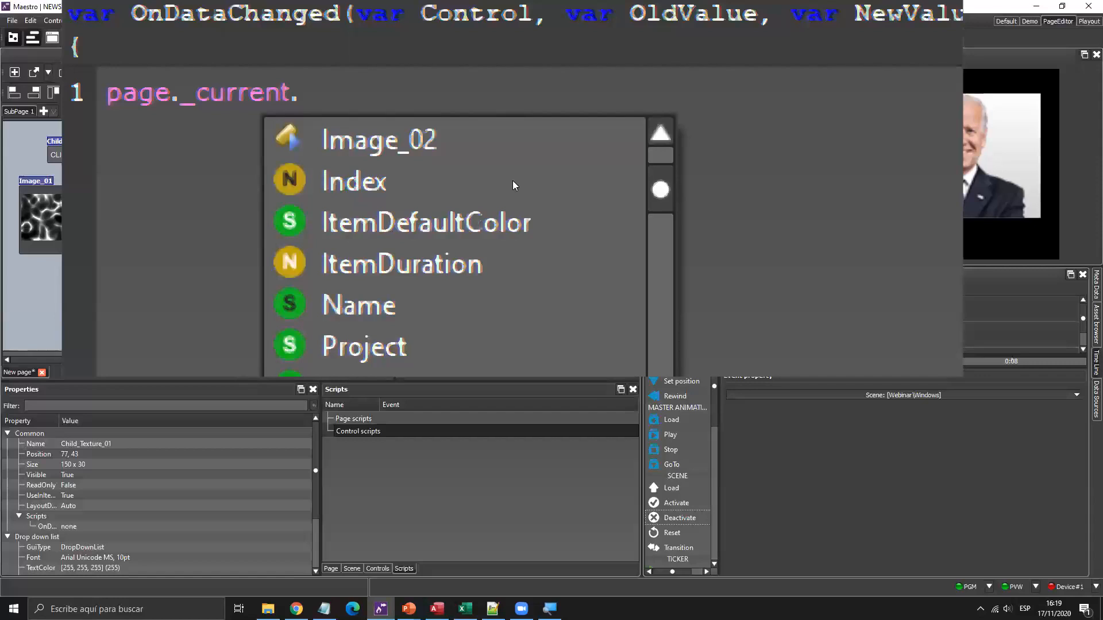
{"action": "key", "text": "Up"}
{"action": "key", "text": "Up"}
{"action": "key", "text": "Up"}
{"action": "key", "text": "Up"}
{"action": "key", "text": "Up"}
{"action": "key", "text": "Up"}
{"action": "key", "text": "Up"}
{"action": "key", "text": "Up"}
{"action": "key", "text": "Up"}
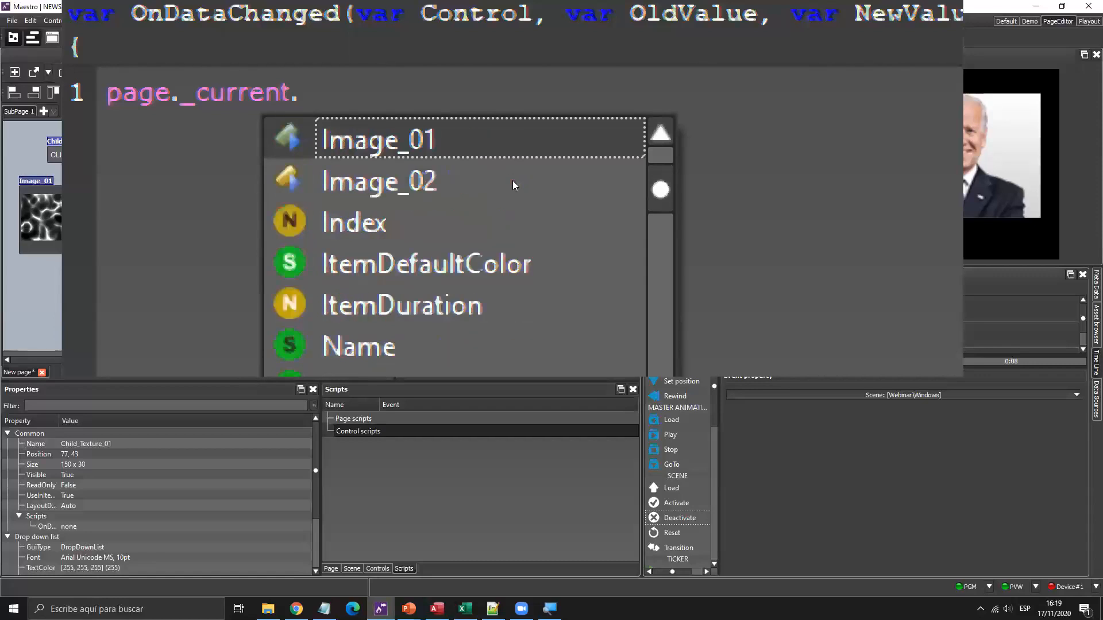
{"action": "key", "text": "Return"}
{"action": "type", "text": ".v"}
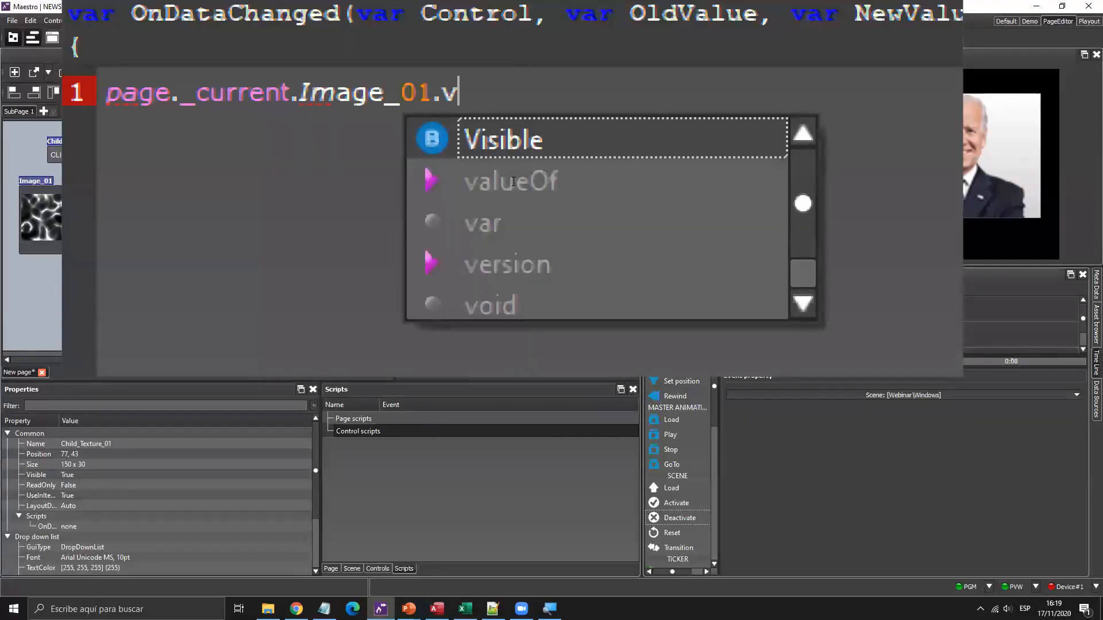
{"action": "key", "text": "Return"}
{"action": "type", "text": "="}
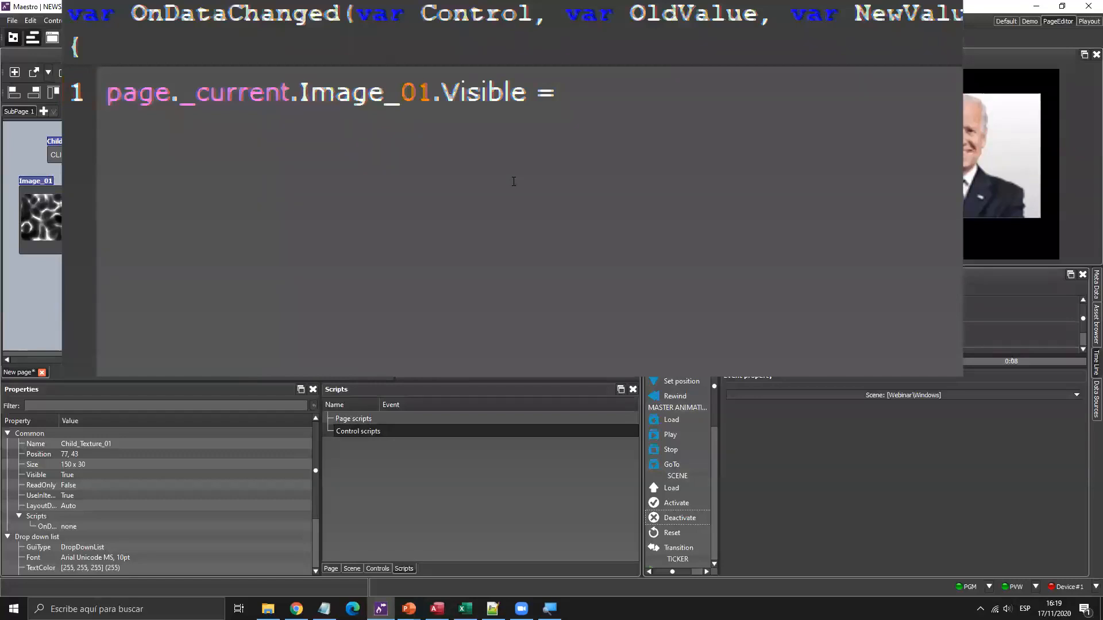
{"action": "type", "text": " false;"}
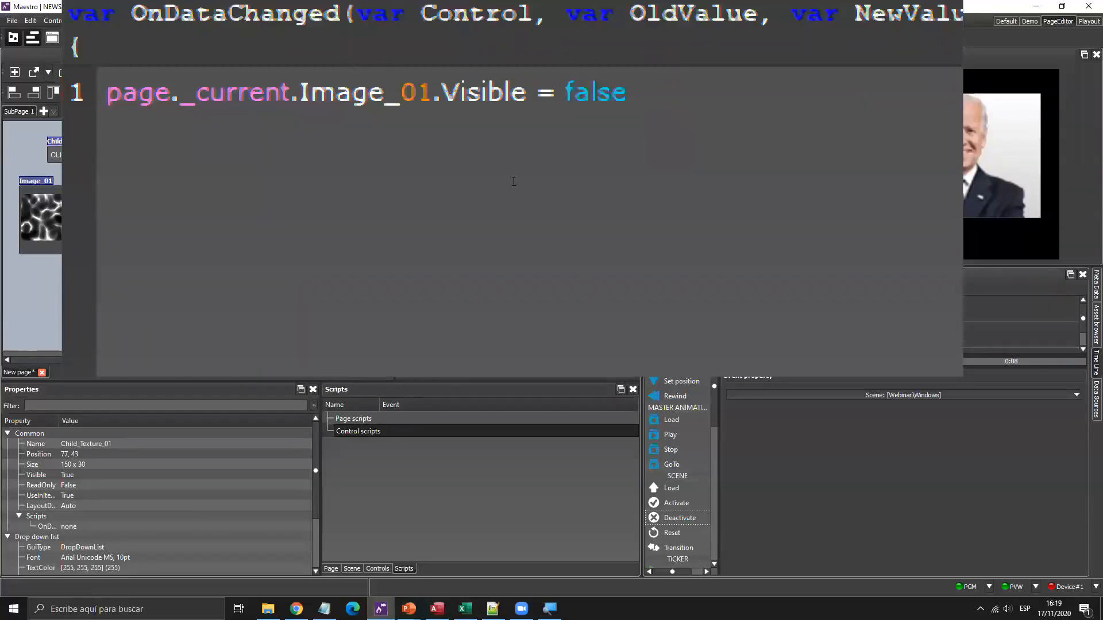
{"action": "key", "text": "Return"}
Add the line page._current.Clip_01.Visible = false;.
{"action": "type", "text": "page."}
{"action": "key", "text": "Down"}
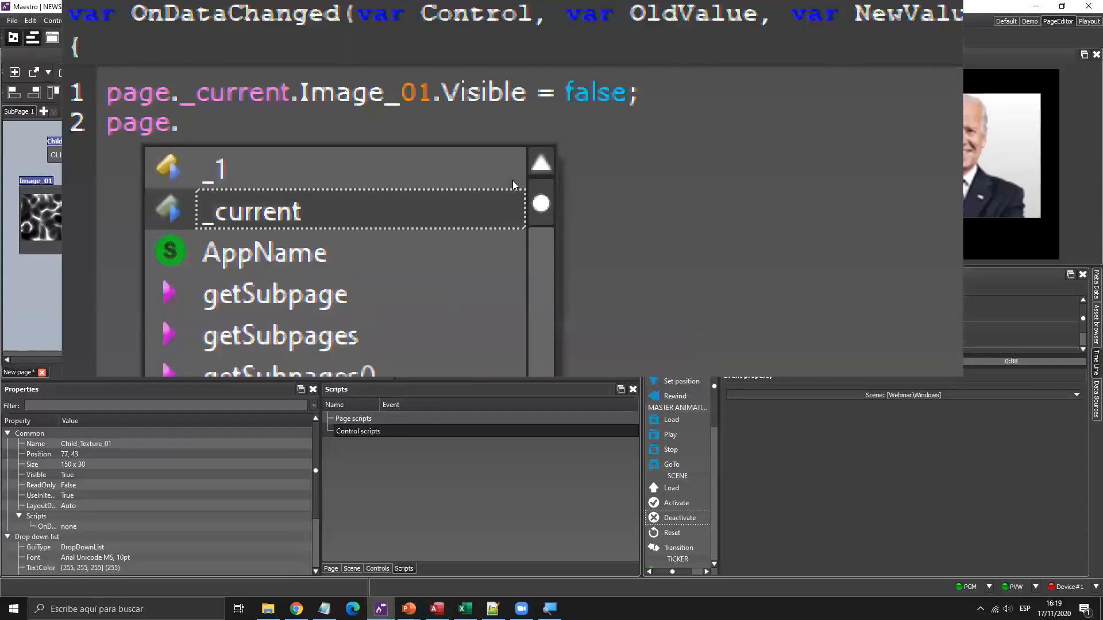
{"action": "key", "text": "Return"}
{"action": "type", "text": ".cli"}
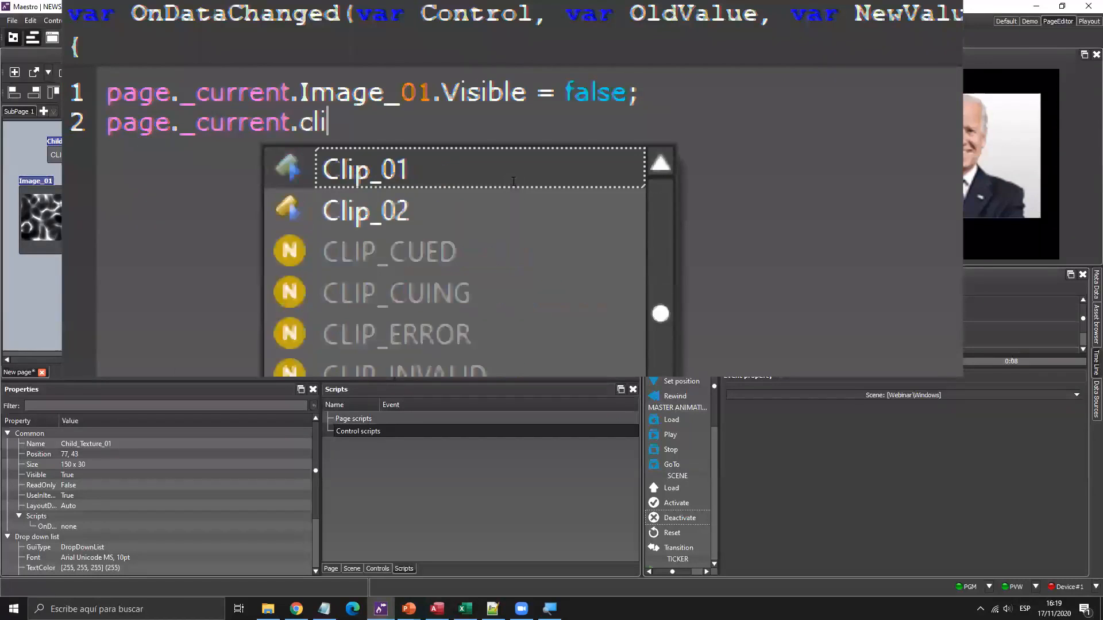
{"action": "key", "text": "Return"}
{"action": "type", "text": ".Visible"}
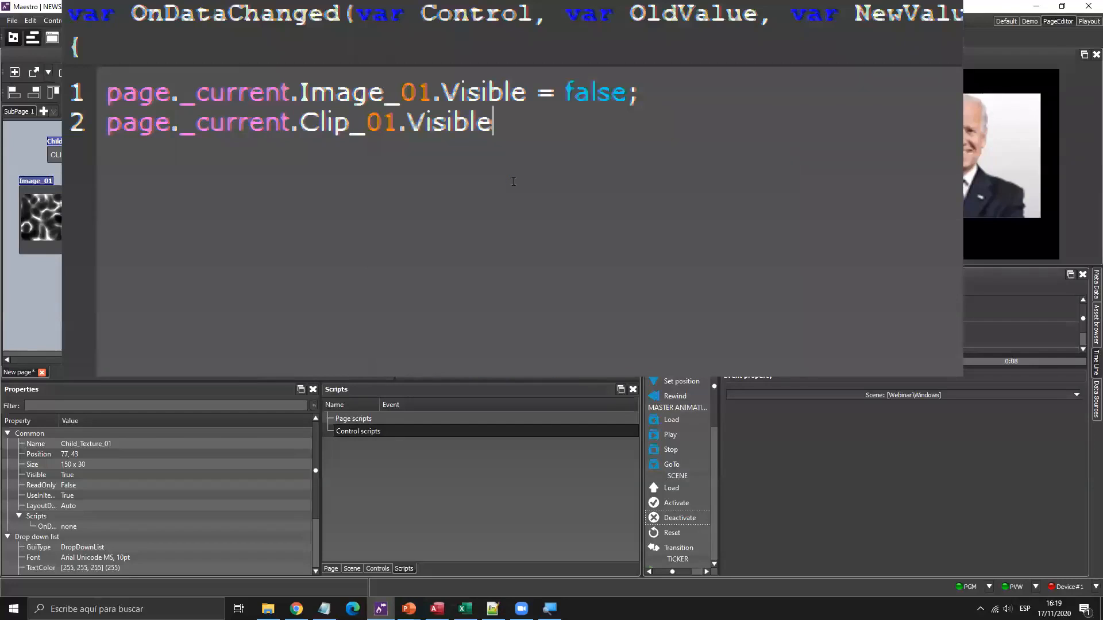
{"action": "type", "text": " = false;"}
{"action": "key", "text": "Return"}
Add page._current.VideoInput_01.Visible = false;, correcting the misspelled false.
{"action": "type", "text": "page._c"}
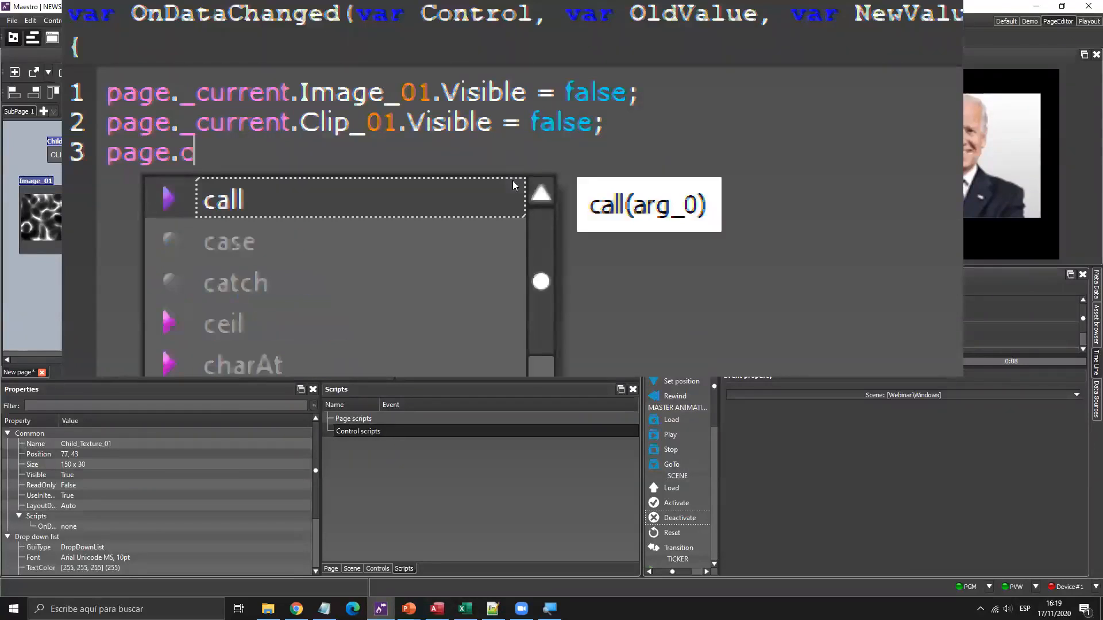
{"action": "key", "text": "BackSpace"}
{"action": "key", "text": "Down"}
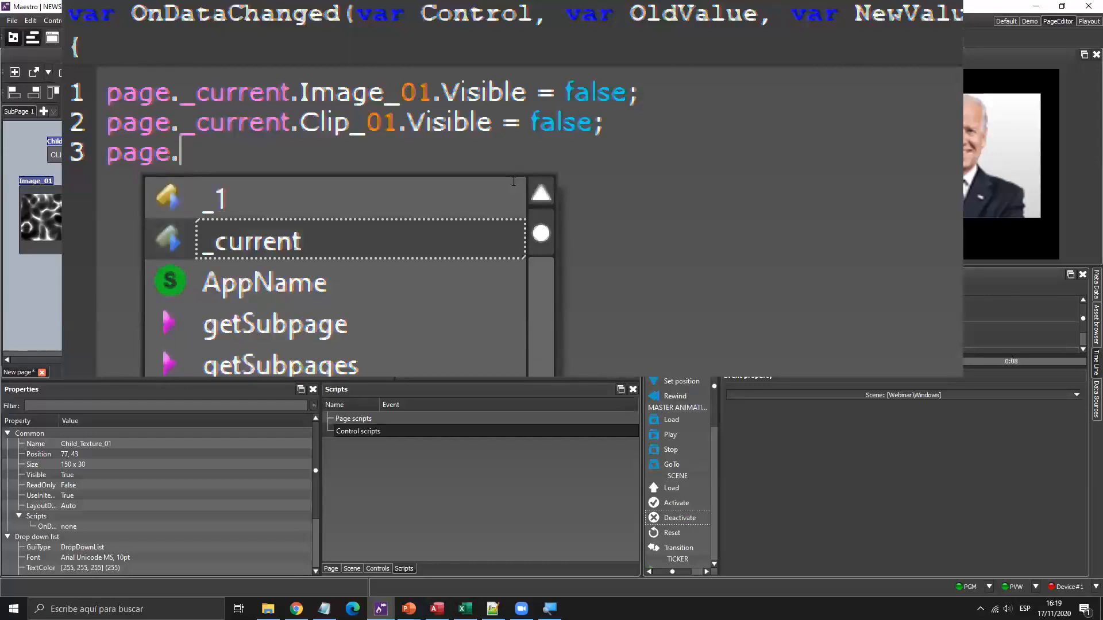
{"action": "key", "text": "Return"}
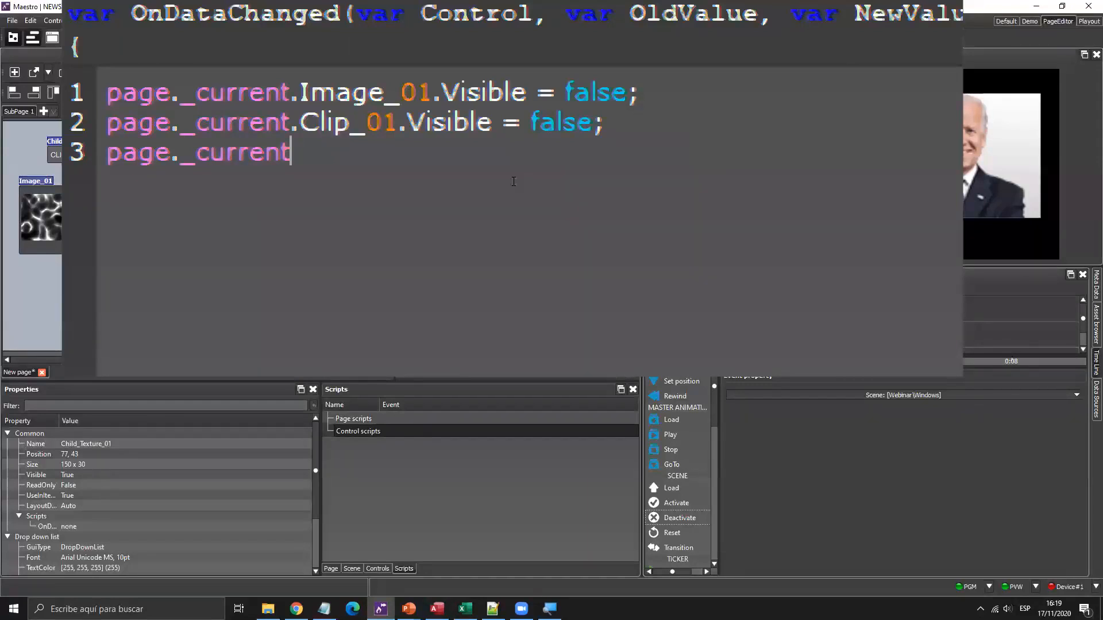
{"action": "type", "text": ".v"}
{"action": "key", "text": "Return"}
{"action": "type", "text": ".v"}
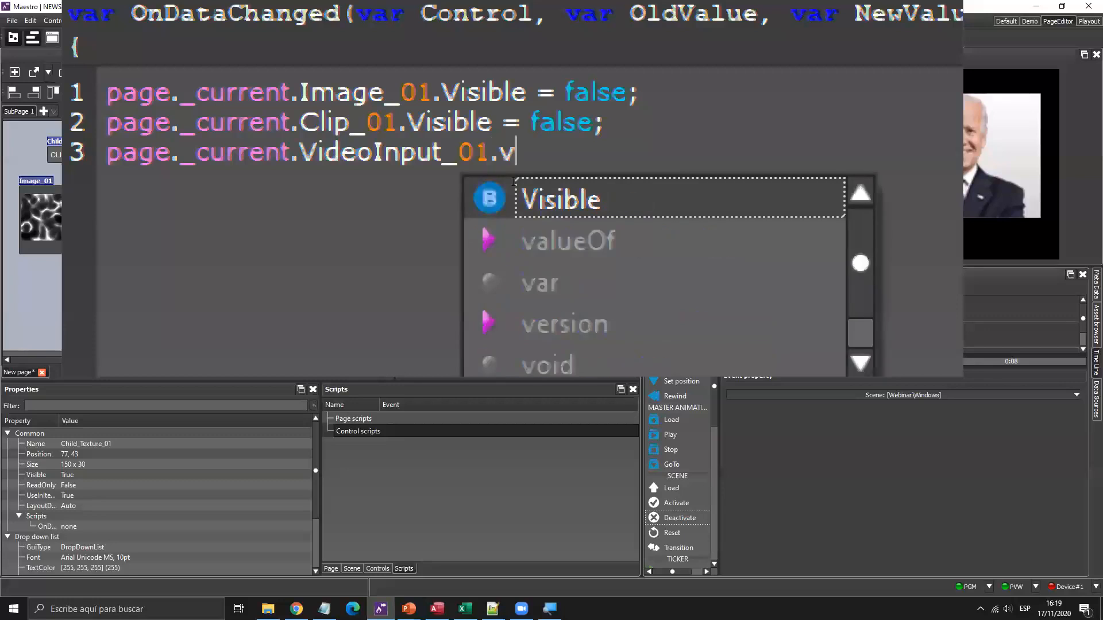
{"action": "key", "text": "Return"}
{"action": "type", "text": "= fale"}
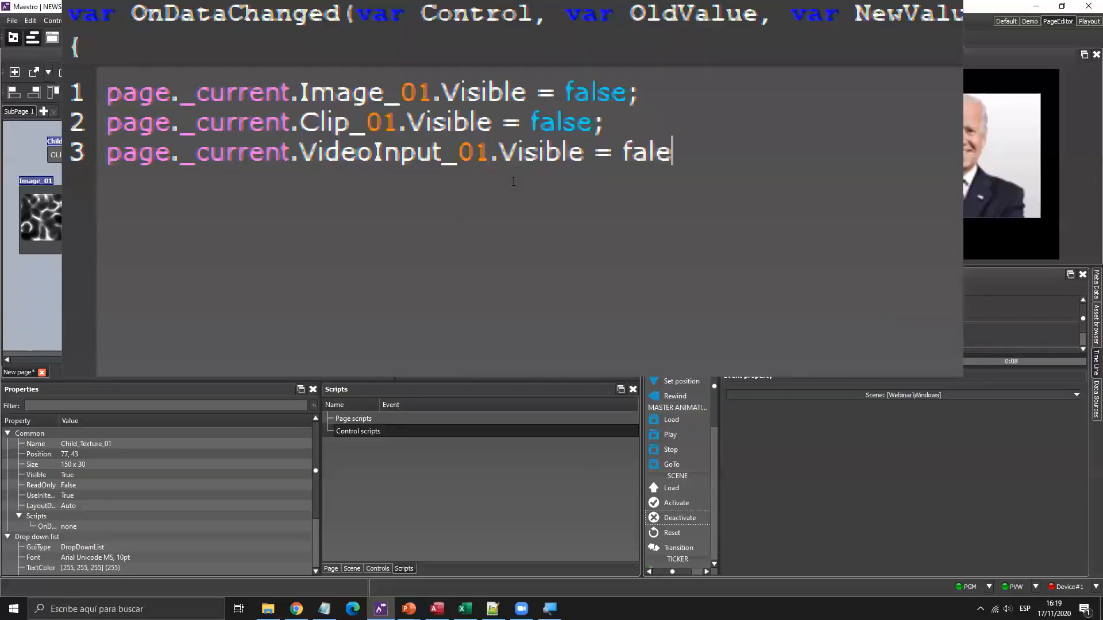
{"action": "key", "text": "BackSpace"}
{"action": "type", "text": "se;"}
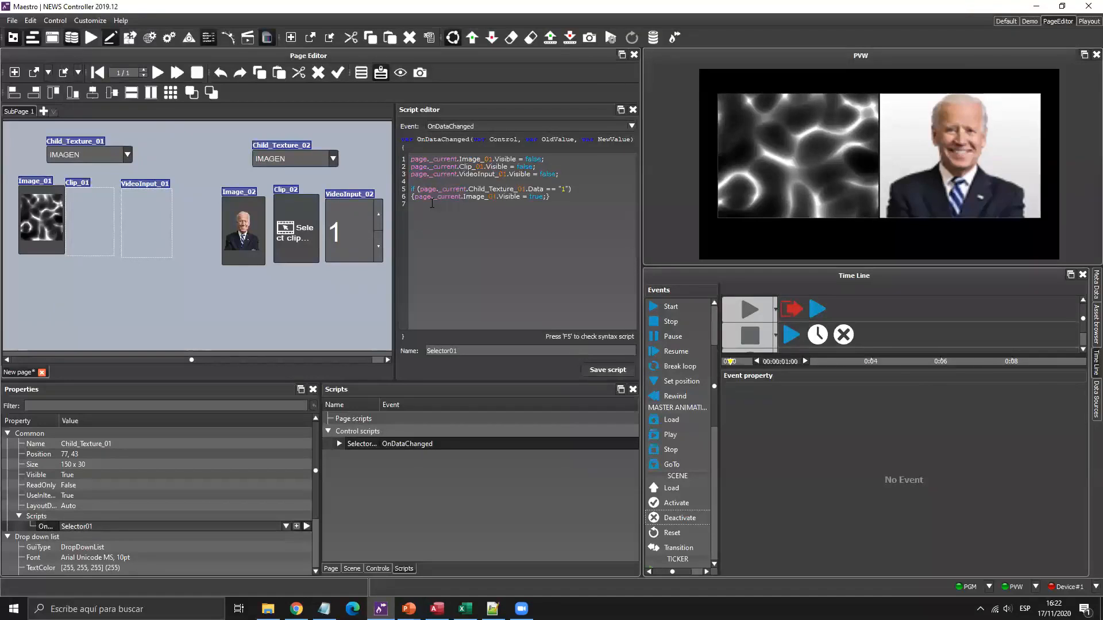
Magnify the script and select the two-line if-block on lines 5–6.
{"action": "key", "text": "super+plus"}
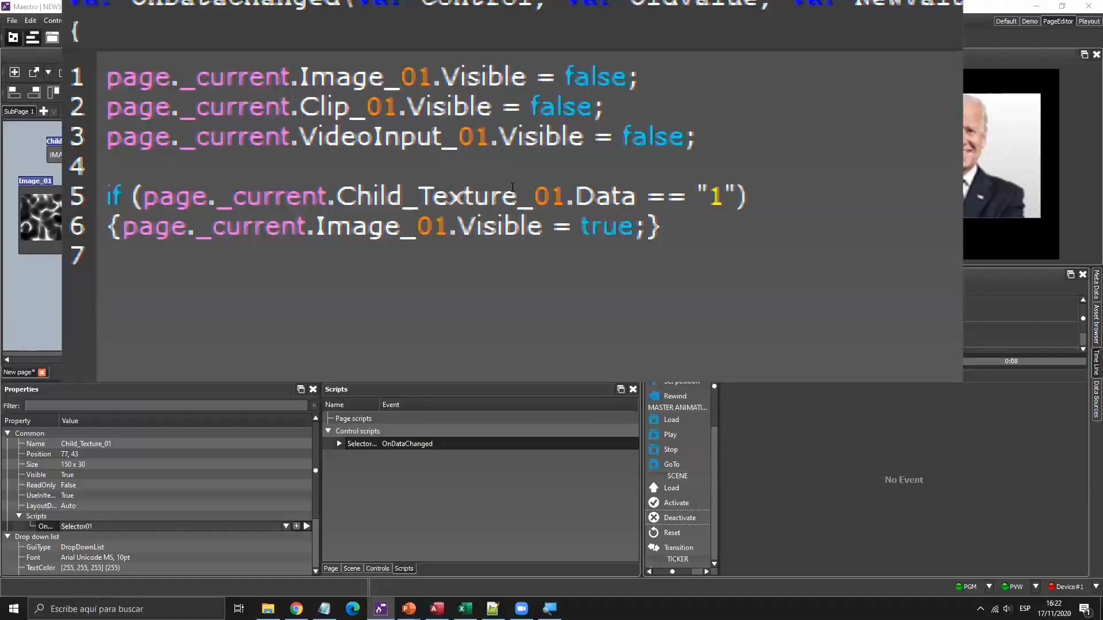
{"action": "left_click", "coordinate": [513, 188]}
{"action": "key", "text": "Down"}
{"action": "key", "text": "End"}
{"action": "key", "text": "Return"}
{"action": "key", "text": "Up"}
{"action": "key", "text": "Up"}
{"action": "key", "text": "Up"}
{"action": "key", "text": "Down"}
{"action": "key", "text": "shift+Down"}
{"action": "key", "text": "shift+Down"}
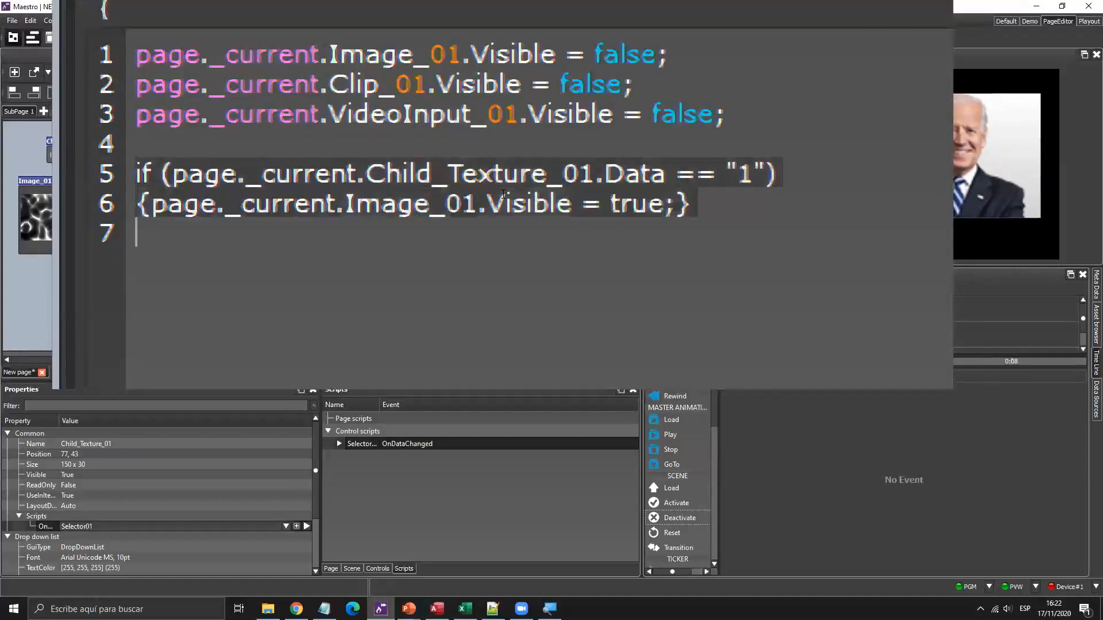
{"action": "key", "text": "Right"}
{"action": "key", "text": "Left"}
{"action": "key", "text": "Up"}
{"action": "key", "text": "Up"}
{"action": "key", "text": "Down"}
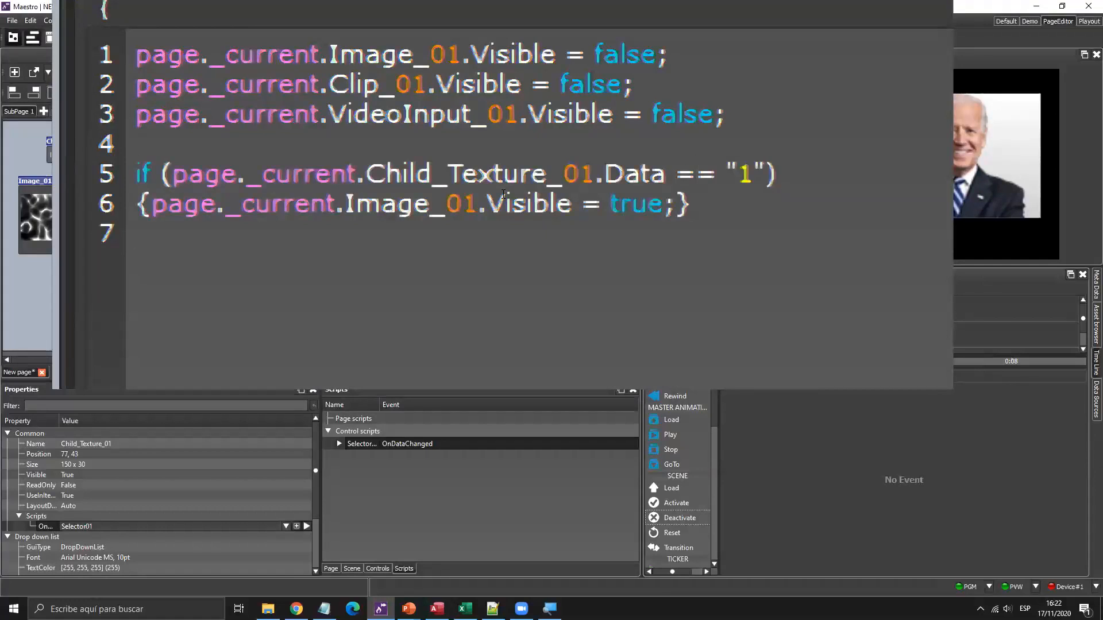
{"action": "key", "text": "Left"}
{"action": "key", "text": "Left"}
{"action": "key", "text": "Left"}
{"action": "key", "text": "Left"}
{"action": "key", "text": "Left"}
{"action": "key", "text": "Left"}
{"action": "key", "text": "Left"}
{"action": "key", "text": "Left"}
{"action": "key", "text": "Left"}
{"action": "key", "text": "Left"}
{"action": "key", "text": "Left"}
{"action": "key", "text": "Left"}
{"action": "key", "text": "Left"}
{"action": "key", "text": "Left"}
{"action": "key", "text": "Left"}
{"action": "key", "text": "Left"}
{"action": "key", "text": "Left"}
{"action": "key", "text": "Left"}
{"action": "key", "text": "Left"}
{"action": "key", "text": "Left"}
{"action": "key", "text": "Left"}
{"action": "key", "text": "Left"}
{"action": "key", "text": "Left"}
{"action": "key", "text": "Left"}
{"action": "key", "text": "Left"}
{"action": "key", "text": "Left"}
{"action": "key", "text": "Left"}
{"action": "key", "text": "Left"}
{"action": "key", "text": "Left"}
{"action": "key", "text": "Left"}
{"action": "key", "text": "Left"}
{"action": "key", "text": "Left"}
{"action": "key", "text": "shift+Down"}
{"action": "key", "text": "shift+Down"}
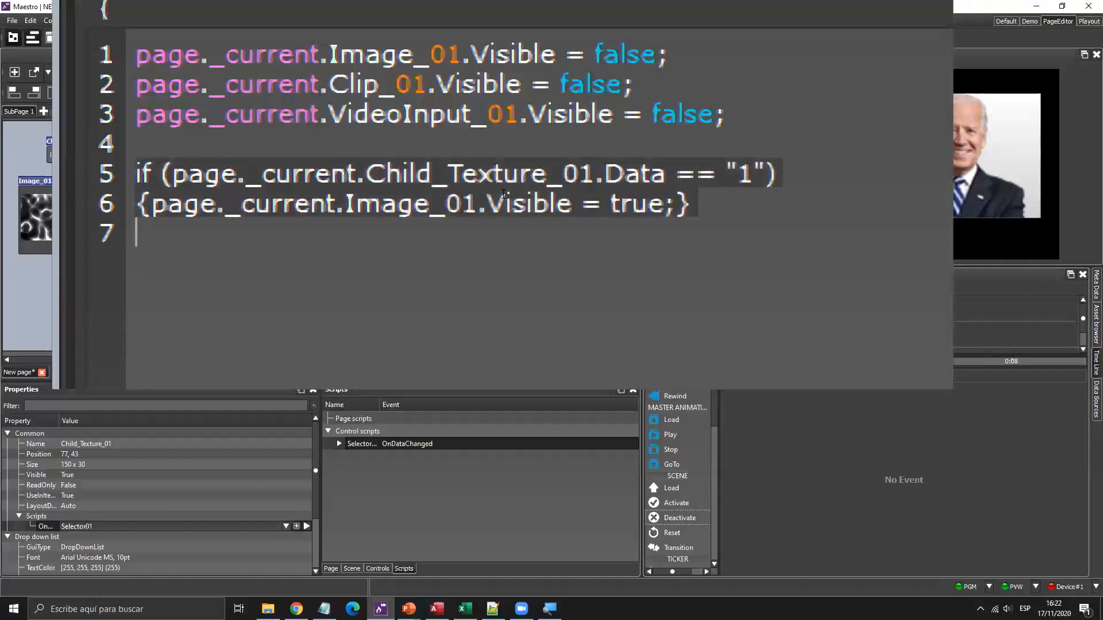
Paste a copy of the if-block below and change it to value "2" showing Clip_01.
{"action": "key", "text": "ctrl+c"}
{"action": "key", "text": "Return"}
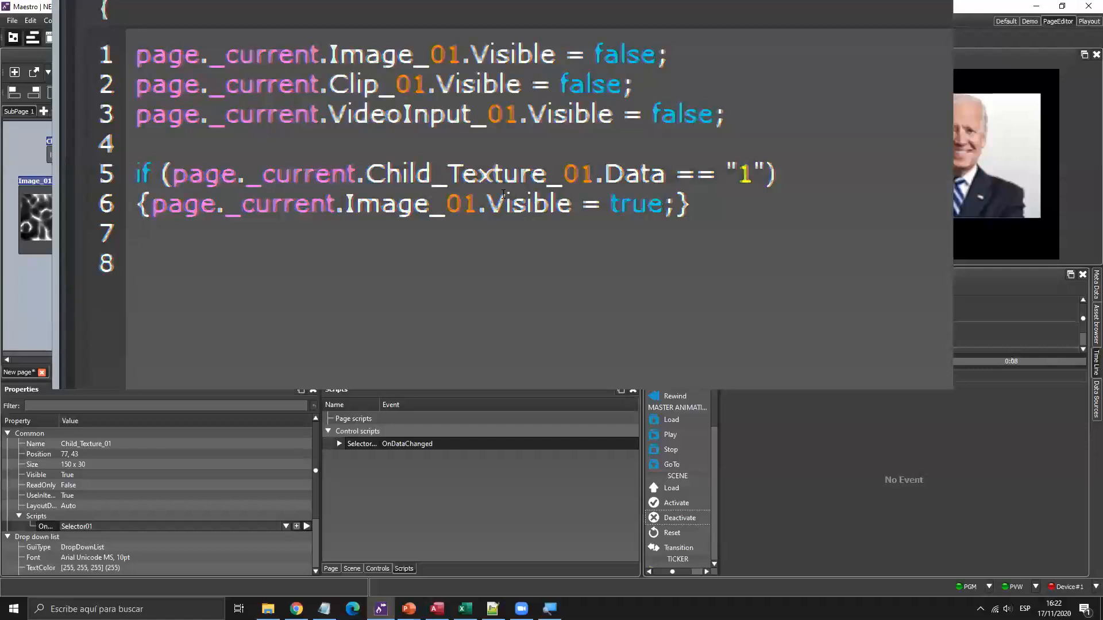
{"action": "key", "text": "ctrl+v"}
{"action": "key", "text": "Up"}
{"action": "key", "text": "Right"}
{"action": "key", "text": "Right"}
{"action": "key", "text": "Right"}
{"action": "key", "text": "Right"}
{"action": "key", "text": "Right"}
{"action": "key", "text": "Right"}
{"action": "key", "text": "Right"}
{"action": "key", "text": "Right"}
{"action": "key", "text": "Right"}
{"action": "key", "text": "Right"}
{"action": "key", "text": "Right"}
{"action": "key", "text": "Right"}
{"action": "key", "text": "Right"}
{"action": "key", "text": "Right"}
{"action": "key", "text": "Right"}
{"action": "key", "text": "Right"}
{"action": "key", "text": "Right"}
{"action": "key", "text": "Right"}
{"action": "key", "text": "Right"}
{"action": "key", "text": "Right"}
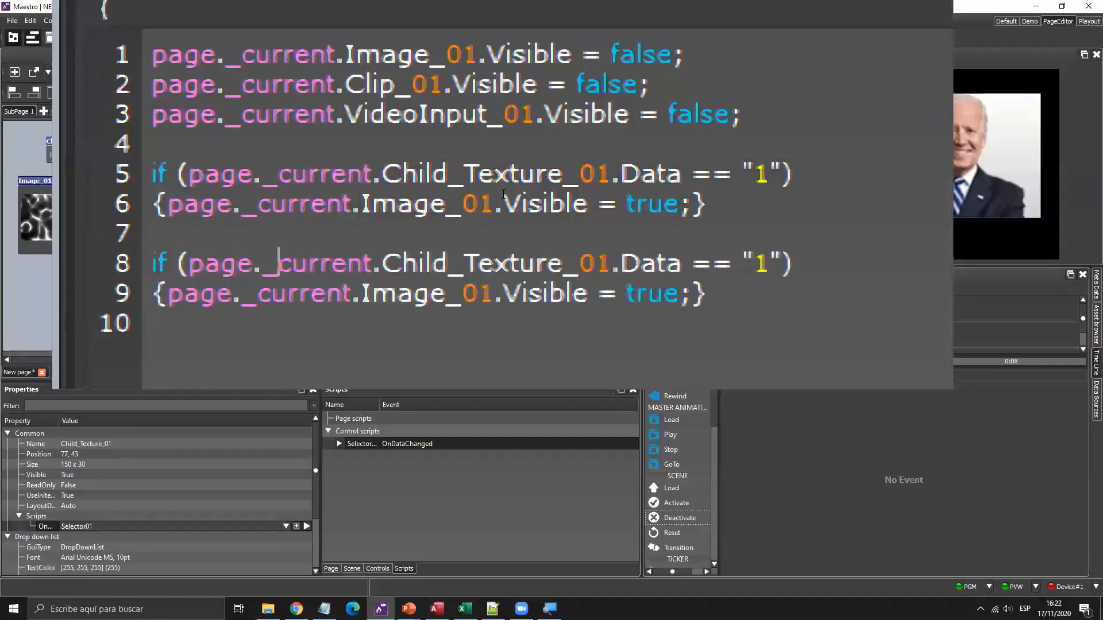
{"action": "key", "text": "Right"}
{"action": "key", "text": "Right"}
{"action": "key", "text": "Right"}
{"action": "key", "text": "Right"}
{"action": "key", "text": "Right"}
{"action": "key", "text": "Right"}
{"action": "key", "text": "Right"}
{"action": "key", "text": "Right"}
{"action": "key", "text": "Right"}
{"action": "key", "text": "Right"}
{"action": "key", "text": "Right"}
{"action": "key", "text": "Right"}
{"action": "key", "text": "Right"}
{"action": "key", "text": "Delete"}
{"action": "type", "text": "2"}
{"action": "key", "text": "Down"}
{"action": "key", "text": "Left"}
{"action": "key", "text": "Left"}
{"action": "key", "text": "Left"}
{"action": "key", "text": "Left"}
{"action": "key", "text": "Left"}
{"action": "key", "text": "Left"}
{"action": "key", "text": "Left"}
{"action": "key", "text": "Left"}
{"action": "key", "text": "Left"}
{"action": "key", "text": "Left"}
{"action": "key", "text": "Left"}
{"action": "key", "text": "Left"}
{"action": "key", "text": "Left"}
{"action": "key", "text": "Left"}
{"action": "key", "text": "Left"}
{"action": "key", "text": "Left"}
{"action": "key", "text": "Left"}
{"action": "key", "text": "Left"}
{"action": "key", "text": "Left"}
{"action": "key", "text": "Left"}
{"action": "key", "text": "Left"}
{"action": "key", "text": "Left"}
{"action": "key", "text": "Left"}
{"action": "key", "text": "Left"}
{"action": "key", "text": "Left"}
{"action": "key", "text": "Delete"}
{"action": "key", "text": "Delete"}
{"action": "key", "text": "Delete"}
{"action": "key", "text": "Delete"}
{"action": "key", "text": "Delete"}
{"action": "type", "text": "Clip"}
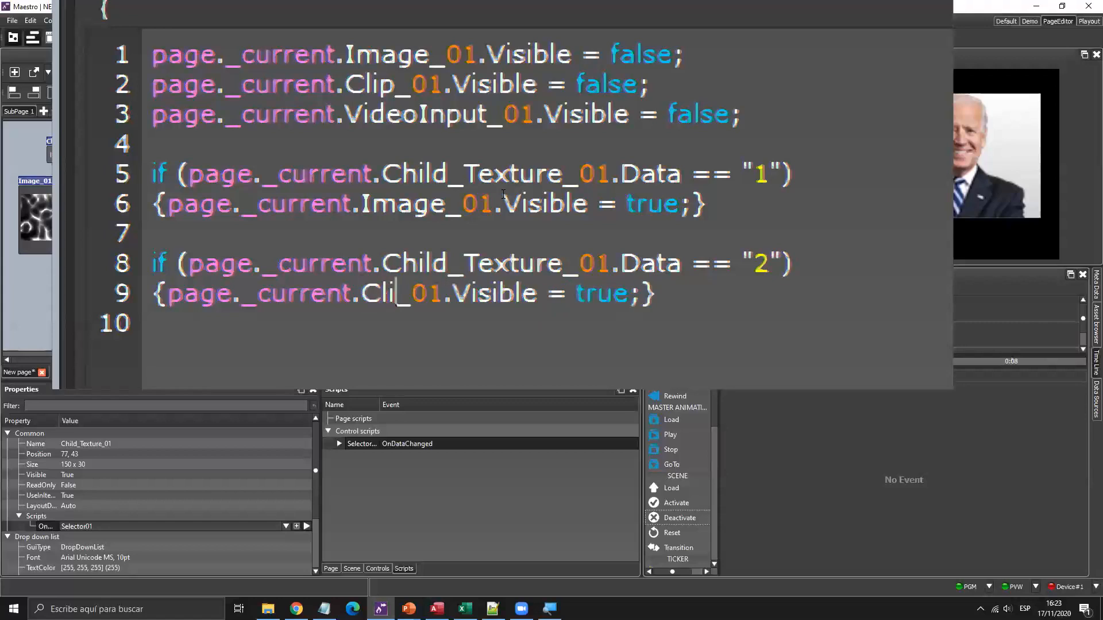
{"action": "key", "text": "Right"}
{"action": "key", "text": "Right"}
{"action": "key", "text": "Right"}
{"action": "key", "text": "Right"}
{"action": "key", "text": "Right"}
{"action": "key", "text": "Right"}
{"action": "key", "text": "Right"}
{"action": "key", "text": "Right"}
{"action": "key", "text": "Right"}
{"action": "key", "text": "Right"}
{"action": "key", "text": "Right"}
{"action": "key", "text": "Right"}
{"action": "key", "text": "Right"}
{"action": "key", "text": "Right"}
{"action": "key", "text": "Right"}
{"action": "key", "text": "Right"}
{"action": "key", "text": "Right"}
{"action": "key", "text": "Right"}
{"action": "key", "text": "Right"}
{"action": "key", "text": "Right"}
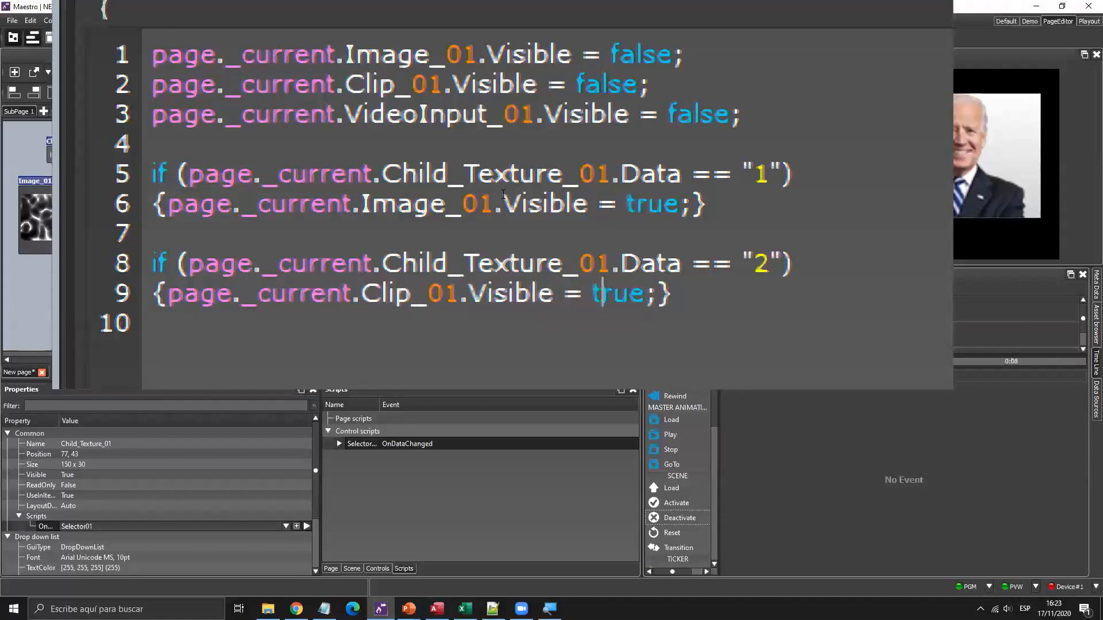
Paste a third copy and change it to value "3" showing VideoInput_01.
{"action": "key", "text": "Return"}
{"action": "key", "text": "Return"}
{"action": "key", "text": "ctrl+v"}
{"action": "key", "text": "ctrl+Right"}
{"action": "key", "text": "ctrl+Right"}
{"action": "key", "text": "ctrl+Right"}
{"action": "key", "text": "ctrl+Right"}
{"action": "key", "text": "ctrl+Right"}
{"action": "key", "text": "ctrl+Right"}
{"action": "key", "text": "ctrl+Right"}
{"action": "key", "text": "Right"}
{"action": "key", "text": "Delete"}
{"action": "type", "text": "3"}
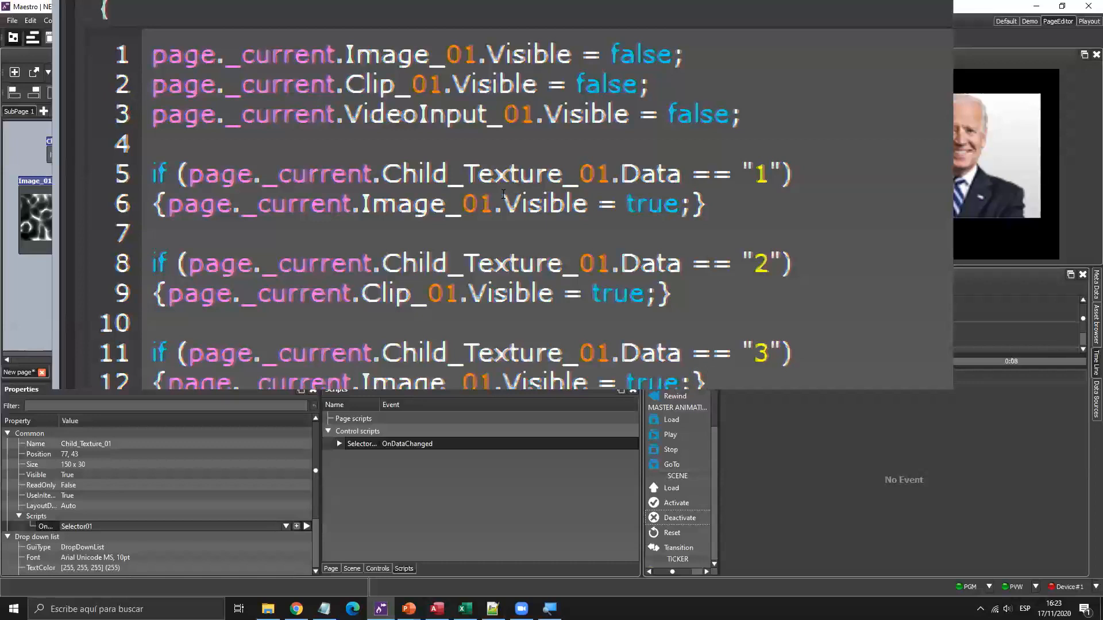
{"action": "key", "text": "Left"}
{"action": "key", "text": "Left"}
{"action": "key", "text": "Left"}
{"action": "key", "text": "Left"}
{"action": "key", "text": "Left"}
{"action": "key", "text": "Left"}
{"action": "key", "text": "Left"}
{"action": "key", "text": "Left"}
{"action": "key", "text": "Left"}
{"action": "key", "text": "Left"}
{"action": "key", "text": "Left"}
{"action": "key", "text": "Left"}
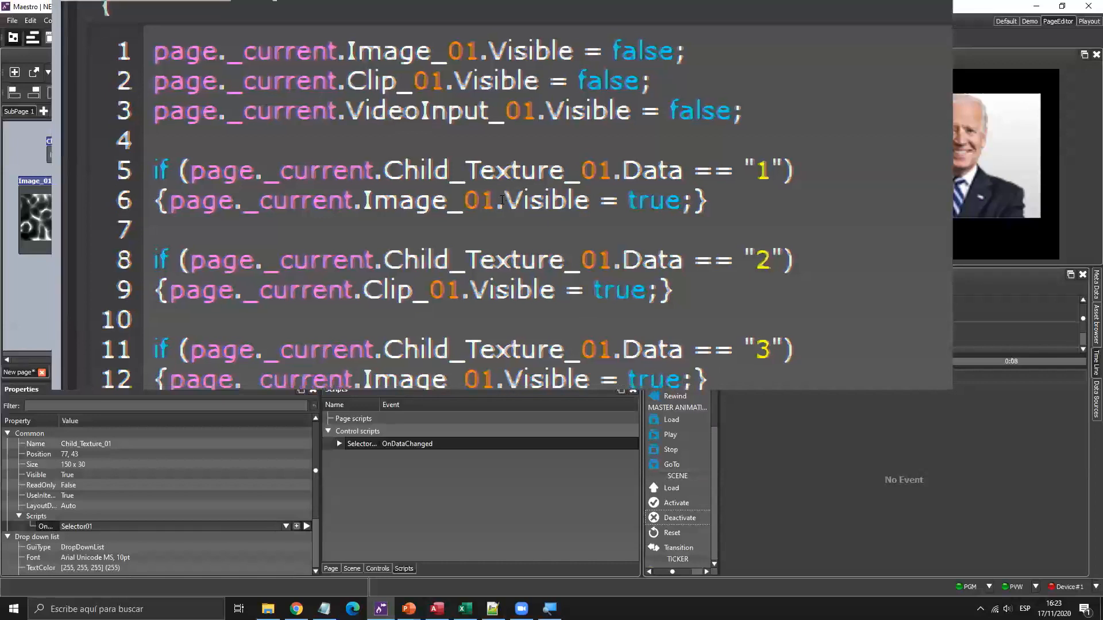
{"action": "key", "text": "Left"}
{"action": "key", "text": "Left"}
{"action": "key", "text": "Left"}
{"action": "key", "text": "Left"}
{"action": "key", "text": "Left"}
{"action": "key", "text": "Left"}
{"action": "key", "text": "Left"}
{"action": "key", "text": "Left"}
{"action": "key", "text": "Left"}
{"action": "key", "text": "Left"}
{"action": "key", "text": "Left"}
{"action": "key", "text": "Left"}
{"action": "key", "text": "Left"}
{"action": "key", "text": "Left"}
{"action": "key", "text": "Left"}
{"action": "key", "text": "Left"}
{"action": "key", "text": "Left"}
{"action": "key", "text": "Left"}
{"action": "key", "text": "Left"}
{"action": "key", "text": "Left"}
{"action": "key", "text": "Right"}
{"action": "key", "text": "Right"}
{"action": "key", "text": "Right"}
{"action": "key", "text": "BackSpace"}
{"action": "key", "text": "BackSpace"}
{"action": "key", "text": "BackSpace"}
{"action": "key", "text": "BackSpace"}
{"action": "key", "text": "BackSpace"}
{"action": "type", "text": "Vid"}
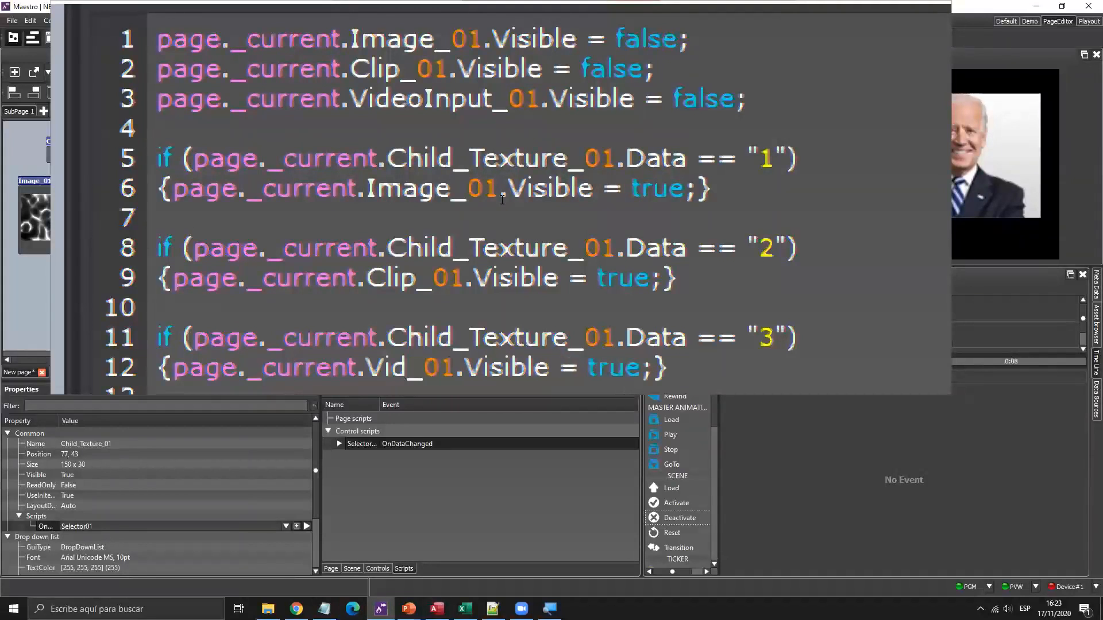
{"action": "type", "text": "eoInput"}
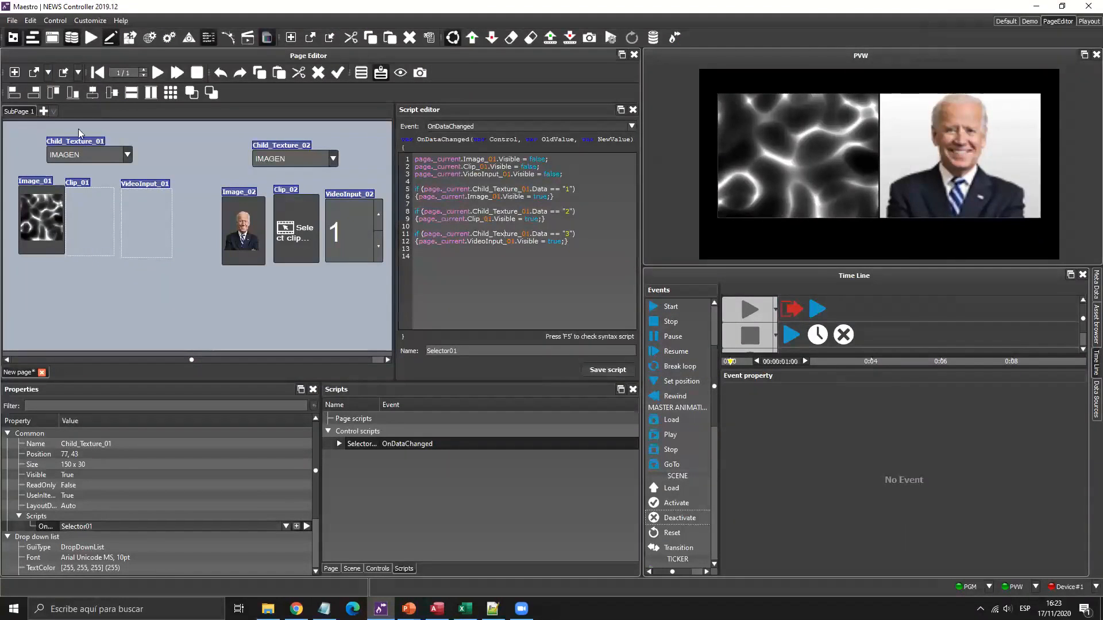
{"action": "left_click", "coordinate": [132, 154]}
{"action": "left_click", "coordinate": [129, 154]}
{"action": "left_click", "coordinate": [128, 155]}
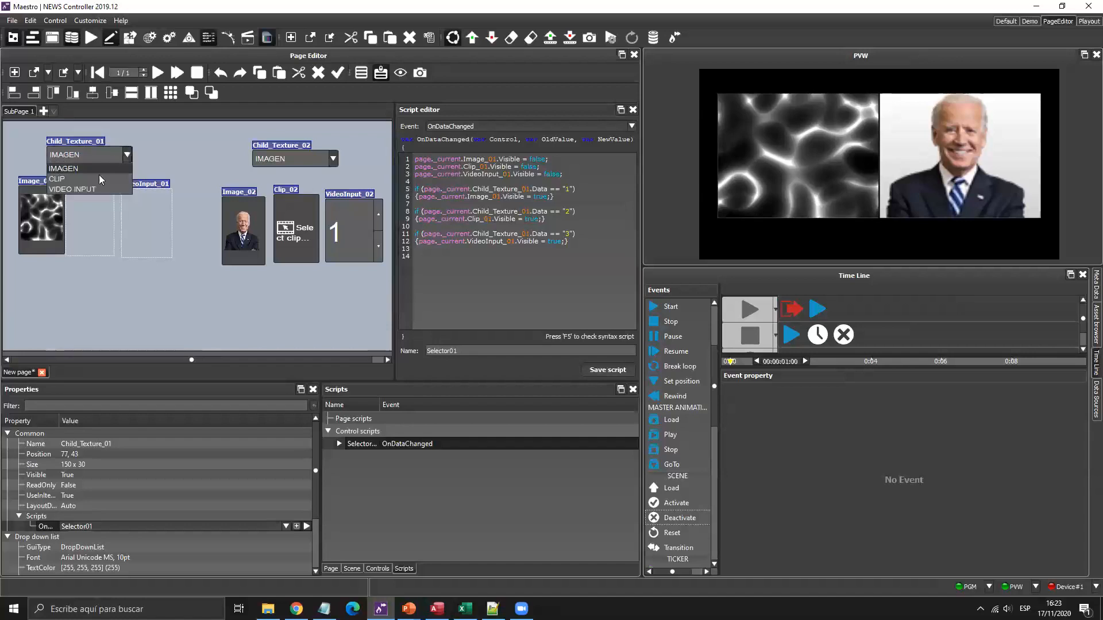
{"action": "left_click", "coordinate": [95, 179]}
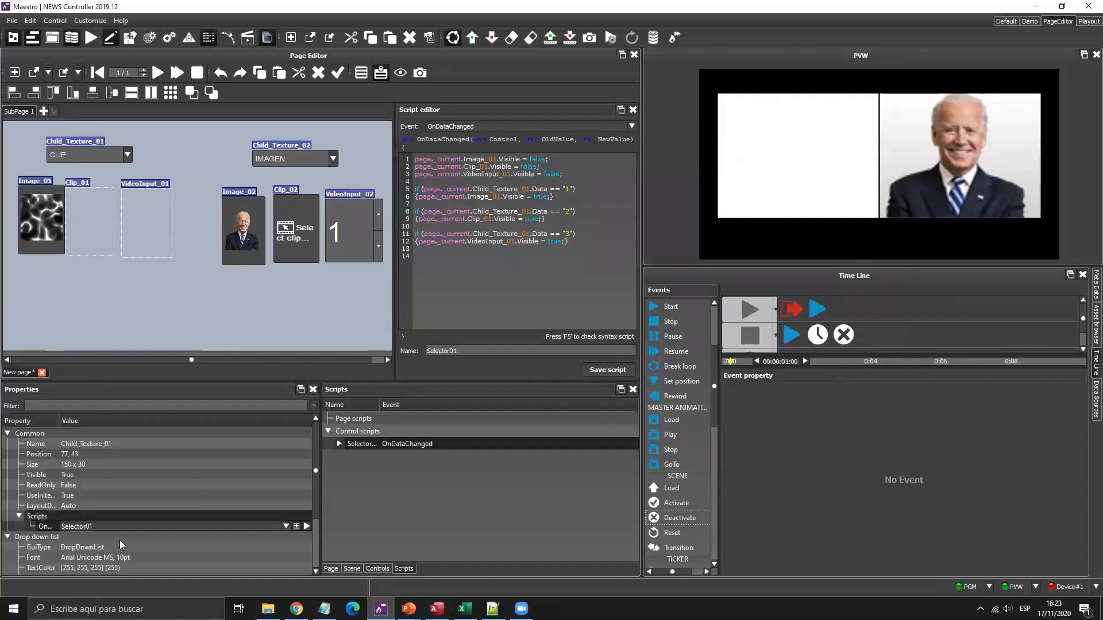
{"action": "left_click", "coordinate": [307, 526]}
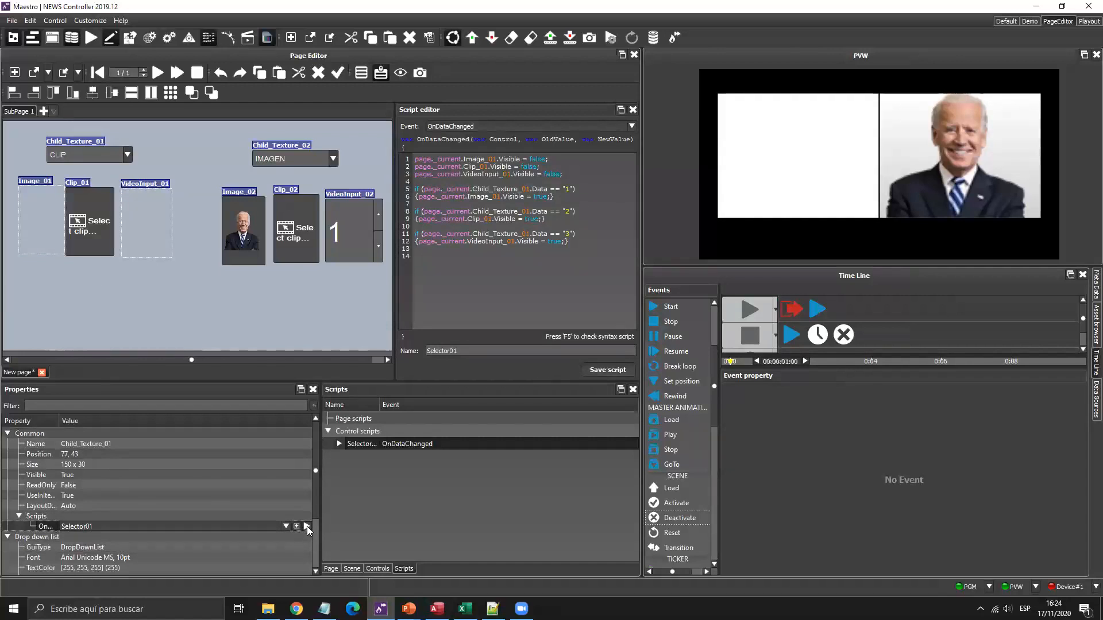
{"action": "left_click", "coordinate": [130, 155]}
{"action": "left_click", "coordinate": [87, 188]}
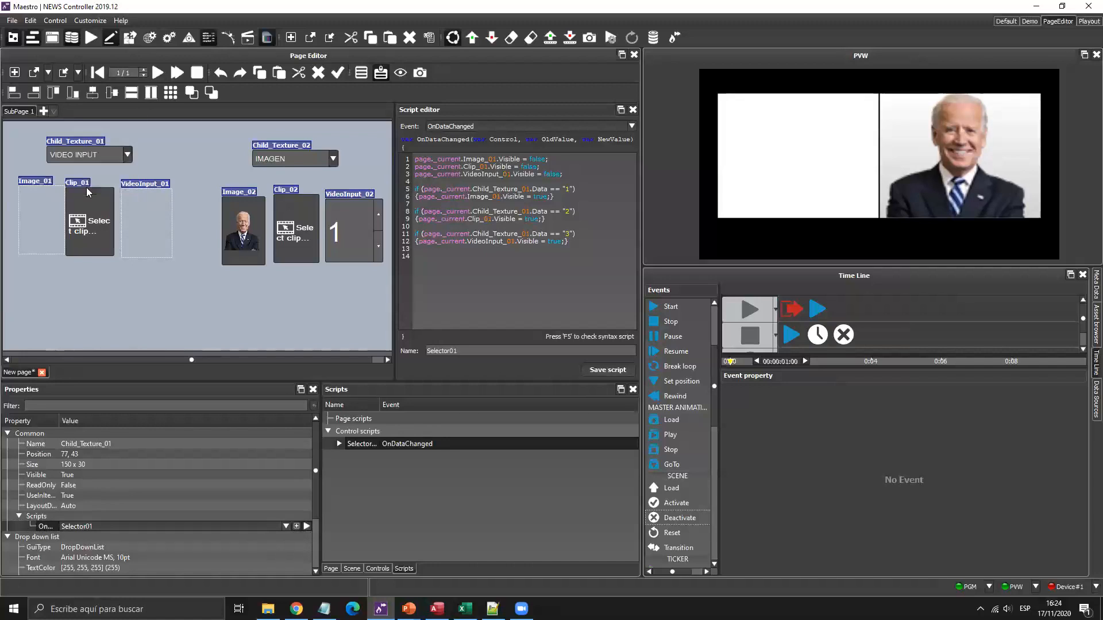
{"action": "left_click", "coordinate": [307, 527]}
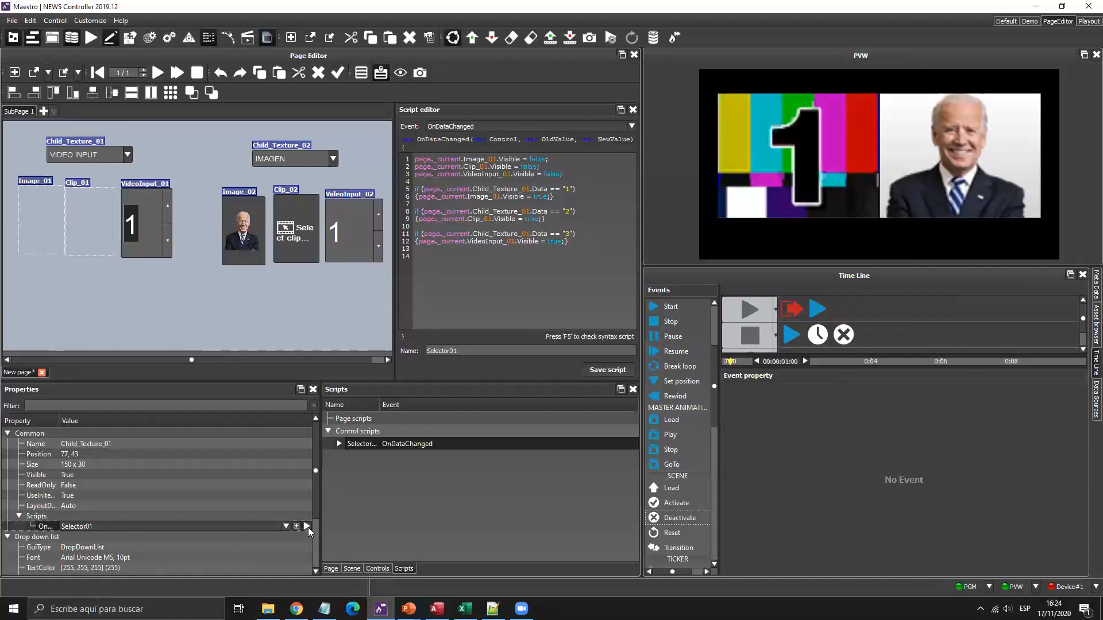
{"action": "left_click", "coordinate": [43, 217]}
{"action": "left_click", "coordinate": [89, 219], "text": "ctrl"}
{"action": "left_click", "coordinate": [171, 212], "text": "ctrl"}
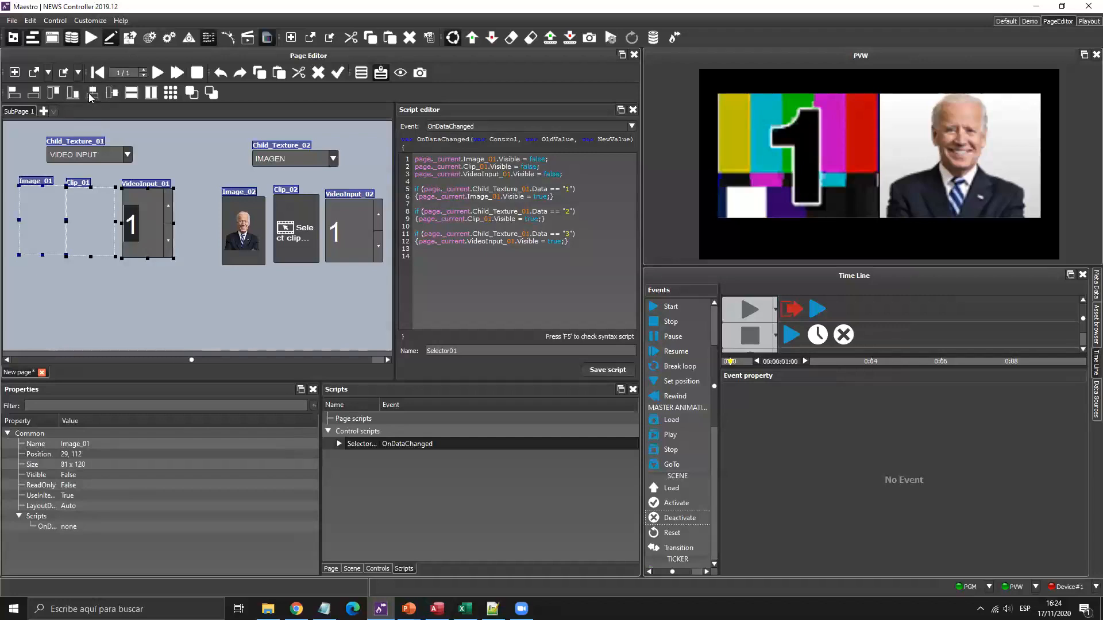
{"action": "left_click", "coordinate": [92, 93]}
{"action": "left_click_drag", "start_coordinate": [57, 235], "coordinate": [128, 231]}
{"action": "left_click", "coordinate": [147, 206]}
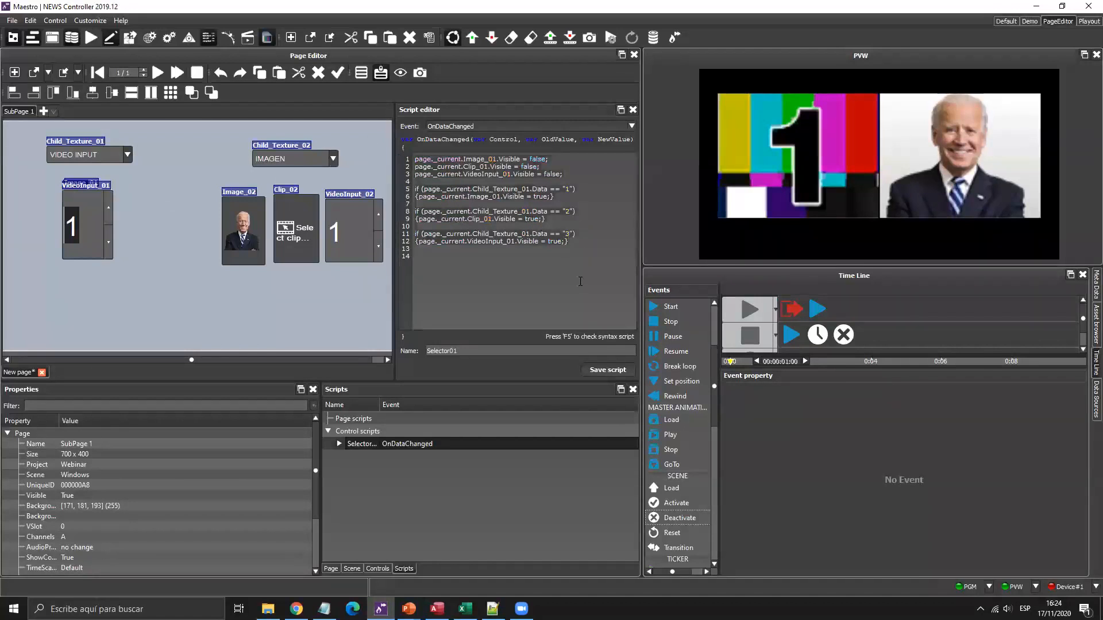
Start a new script and change Image, Clip, VideoInput and Child_Texture on lines 1–5 to _02.
{"action": "left_click", "coordinate": [358, 432]}
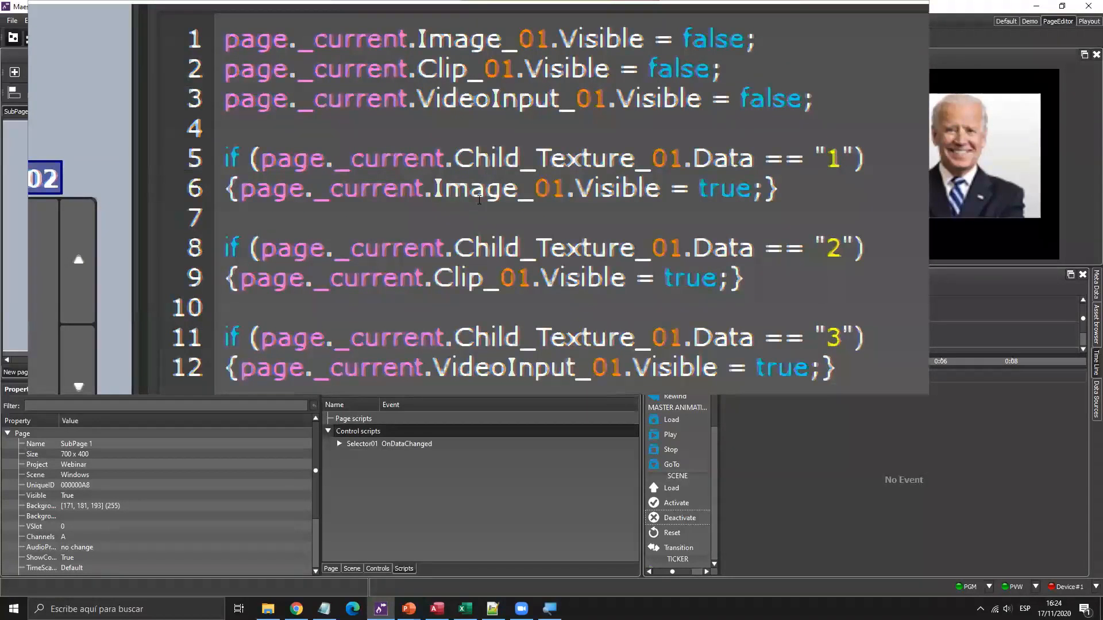
{"action": "key", "text": "Up"}
Change the remaining _01 references on lines 6–12 to _02.
{"action": "key", "text": "Up"}
{"action": "key", "text": "Right"}
{"action": "key", "text": "Delete"}
{"action": "type", "text": "2"}
{"action": "key", "text": "Down"}
{"action": "key", "text": "Left"}
{"action": "key", "text": "Left"}
{"action": "key", "text": "BackSpace"}
{"action": "type", "text": "2"}
{"action": "key", "text": "Down"}
{"action": "key", "text": "Right"}
{"action": "key", "text": "Right"}
{"action": "key", "text": "Right"}
{"action": "key", "text": "Right"}
{"action": "key", "text": "Delete"}
{"action": "type", "text": "2"}
{"action": "key", "text": "Down"}
{"action": "key", "text": "Right"}
{"action": "key", "text": "Right"}
{"action": "key", "text": "Right"}
{"action": "key", "text": "Right"}
{"action": "key", "text": "Delete"}
{"action": "type", "text": "2"}
{"action": "key", "text": "Down"}
{"action": "key", "text": "Left"}
{"action": "key", "text": "Left"}
{"action": "key", "text": "Left"}
{"action": "key", "text": "Left"}
{"action": "key", "text": "Left"}
{"action": "key", "text": "Left"}
{"action": "key", "text": "Left"}
{"action": "key", "text": "Left"}
{"action": "key", "text": "Left"}
{"action": "key", "text": "Left"}
{"action": "key", "text": "Left"}
{"action": "key", "text": "BackSpace"}
{"action": "type", "text": "2"}
{"action": "key", "text": "Down"}
{"action": "key", "text": "Down"}
{"action": "key", "text": "Down"}
{"action": "key", "text": "Up"}
{"action": "key", "text": "Delete"}
{"action": "type", "text": "2"}
{"action": "key", "text": "Down"}
{"action": "key", "text": "Left"}
{"action": "key", "text": "Left"}
{"action": "key", "text": "Left"}
{"action": "key", "text": "Left"}
{"action": "key", "text": "Left"}
{"action": "key", "text": "Left"}
{"action": "key", "text": "Left"}
{"action": "key", "text": "Left"}
{"action": "key", "text": "Left"}
{"action": "key", "text": "Left"}
{"action": "key", "text": "Left"}
{"action": "key", "text": "Left"}
{"action": "key", "text": "Left"}
{"action": "key", "text": "Delete"}
{"action": "type", "text": "2"}
{"action": "key", "text": "Down"}
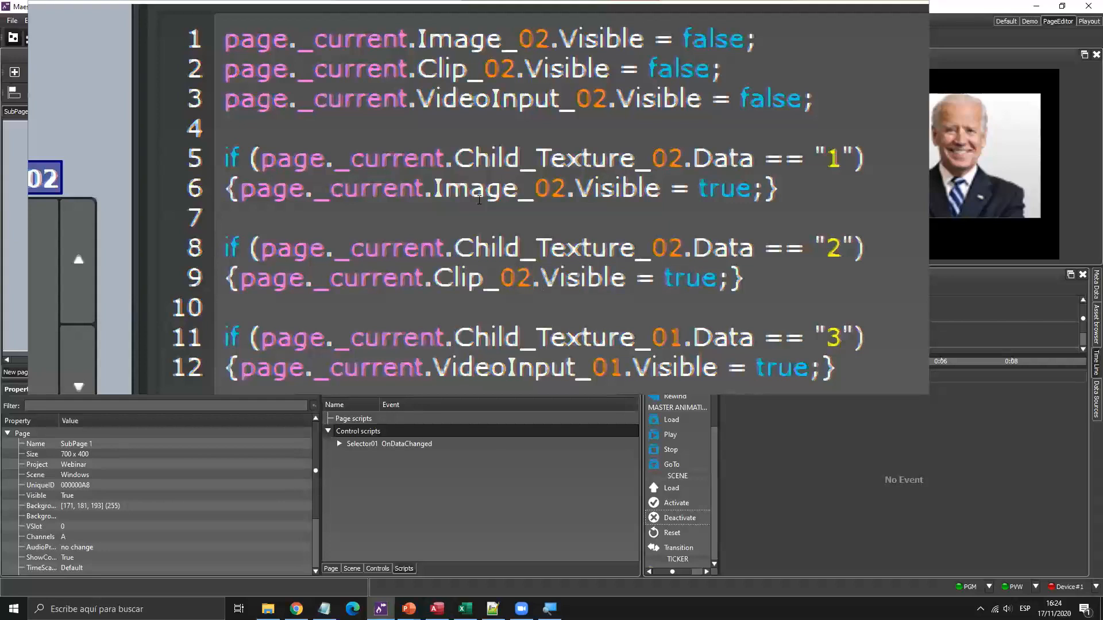
{"action": "key", "text": "Down"}
{"action": "key", "text": "Right"}
{"action": "key", "text": "Right"}
{"action": "key", "text": "Right"}
{"action": "key", "text": "Right"}
{"action": "key", "text": "Right"}
{"action": "key", "text": "Right"}
{"action": "key", "text": "Right"}
{"action": "key", "text": "Right"}
{"action": "key", "text": "Left"}
{"action": "key", "text": "Left"}
{"action": "key", "text": "Left"}
{"action": "key", "text": "Delete"}
{"action": "type", "text": "2"}
{"action": "key", "text": "Down"}
{"action": "key", "text": "Left"}
{"action": "key", "text": "Left"}
{"action": "key", "text": "Left"}
{"action": "key", "text": "Left"}
{"action": "key", "text": "Left"}
{"action": "key", "text": "Delete"}
{"action": "type", "text": "2"}
Name the new script Selector02.
{"action": "key", "text": "super+Escape"}
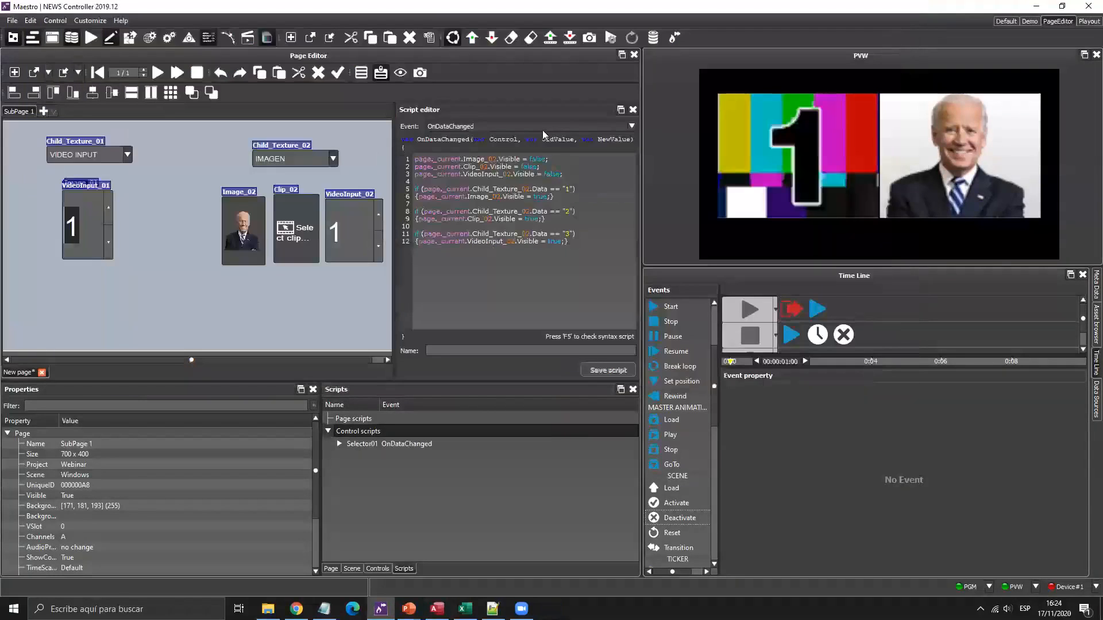
{"action": "left_click", "coordinate": [476, 349]}
{"action": "type", "text": "Selector02"}
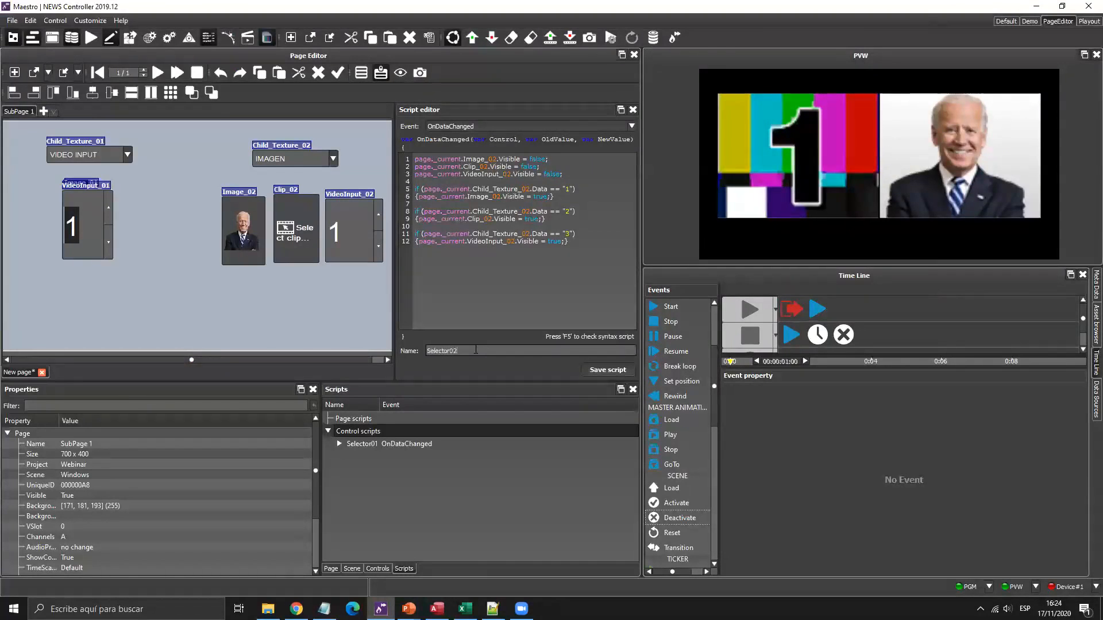
Save Selector02 and assign it to Child_Texture_02's data-change event.
{"action": "left_click", "coordinate": [604, 370]}
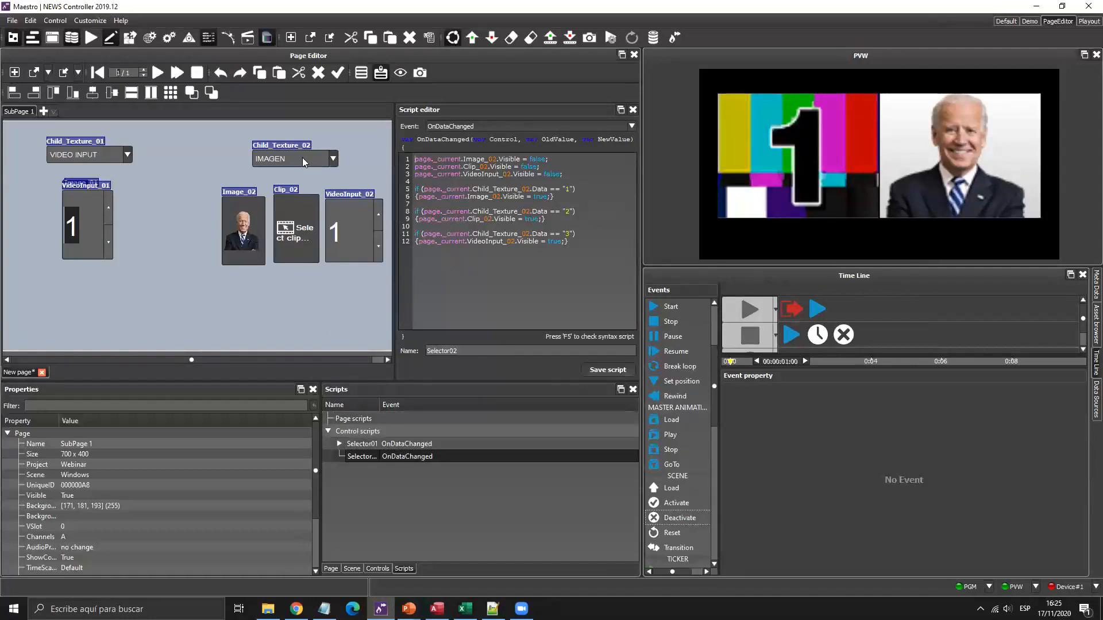
{"action": "left_click_drag", "start_coordinate": [302, 158], "coordinate": [306, 154]}
{"action": "left_click", "coordinate": [240, 526]}
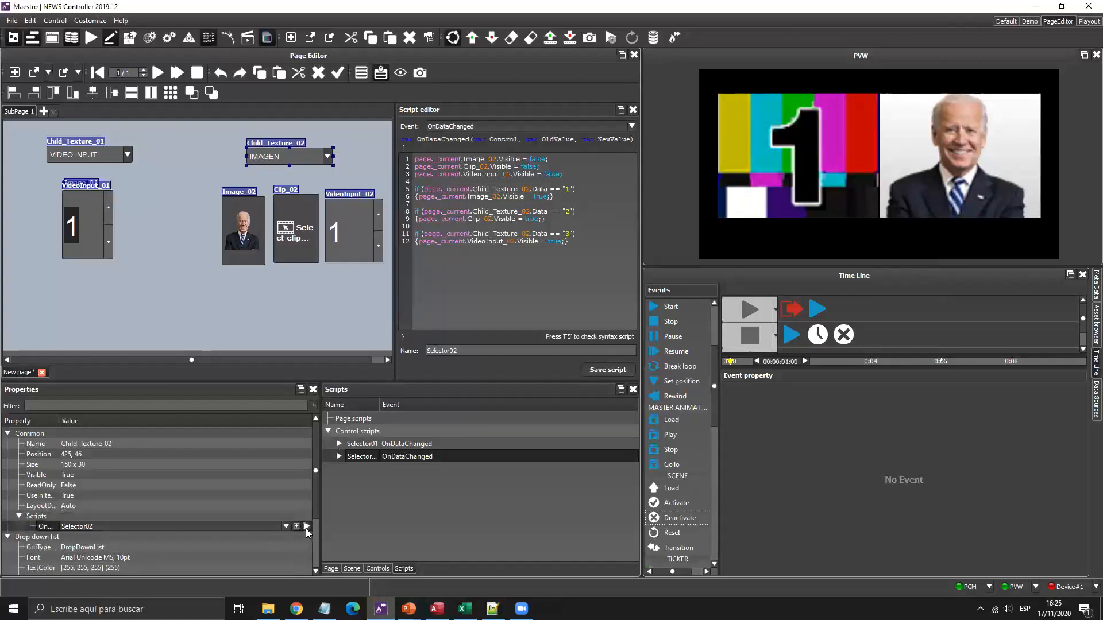
Test the second dropdown with CLIP, then VIDEO INPUT, running the script each time.
{"action": "left_click", "coordinate": [327, 157]}
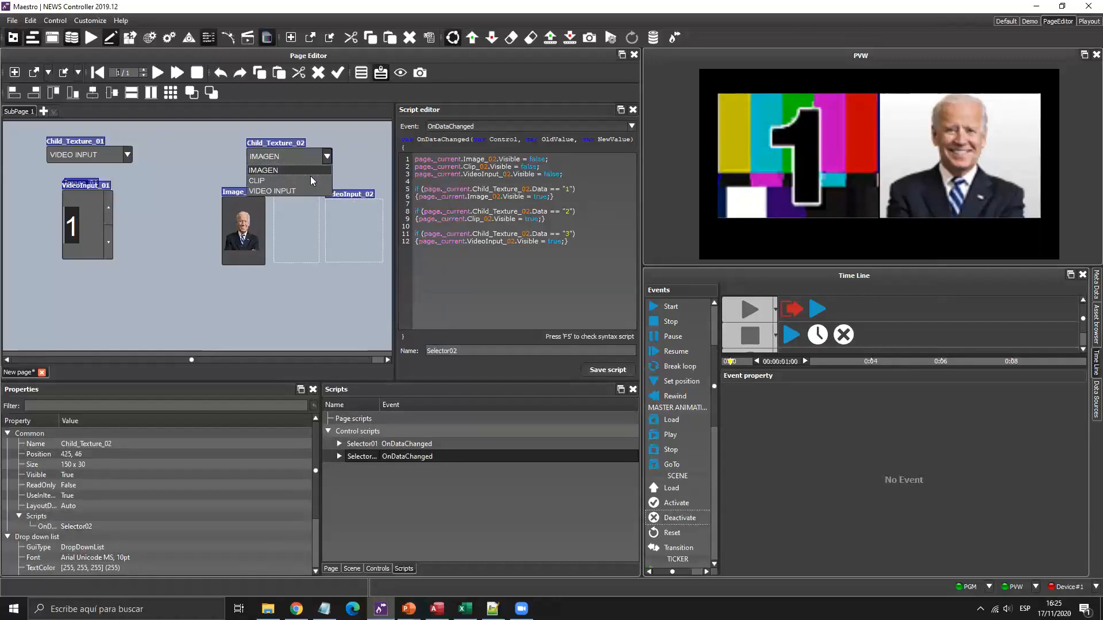
{"action": "left_click", "coordinate": [310, 183]}
{"action": "left_click", "coordinate": [253, 524]}
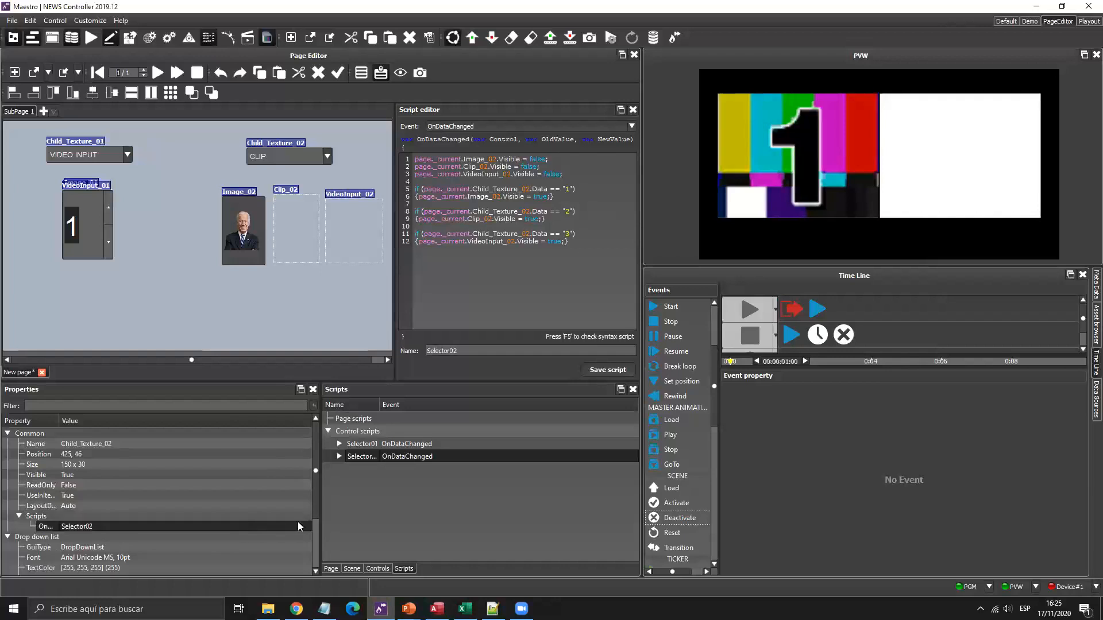
{"action": "left_click", "coordinate": [307, 526]}
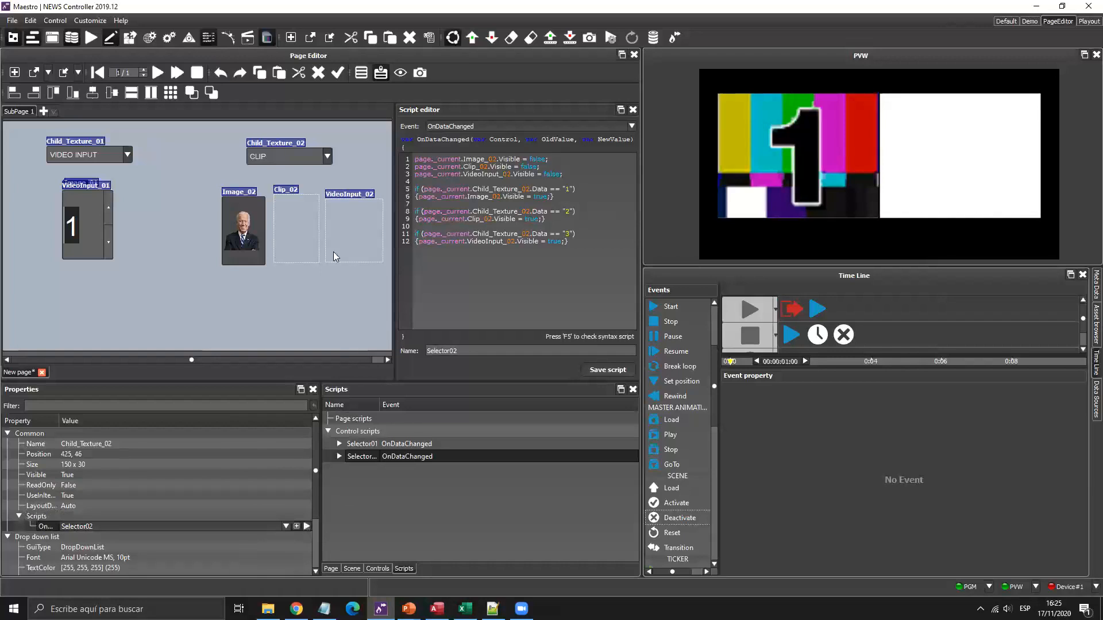
{"action": "left_click", "coordinate": [326, 157]}
{"action": "left_click", "coordinate": [305, 189]}
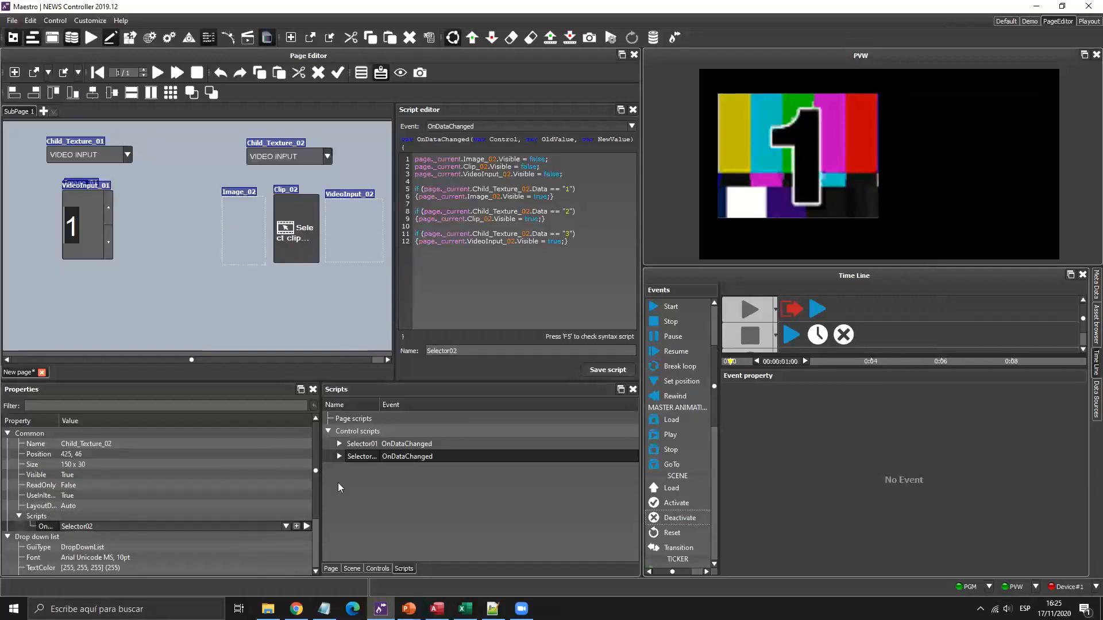
{"action": "left_click", "coordinate": [306, 526]}
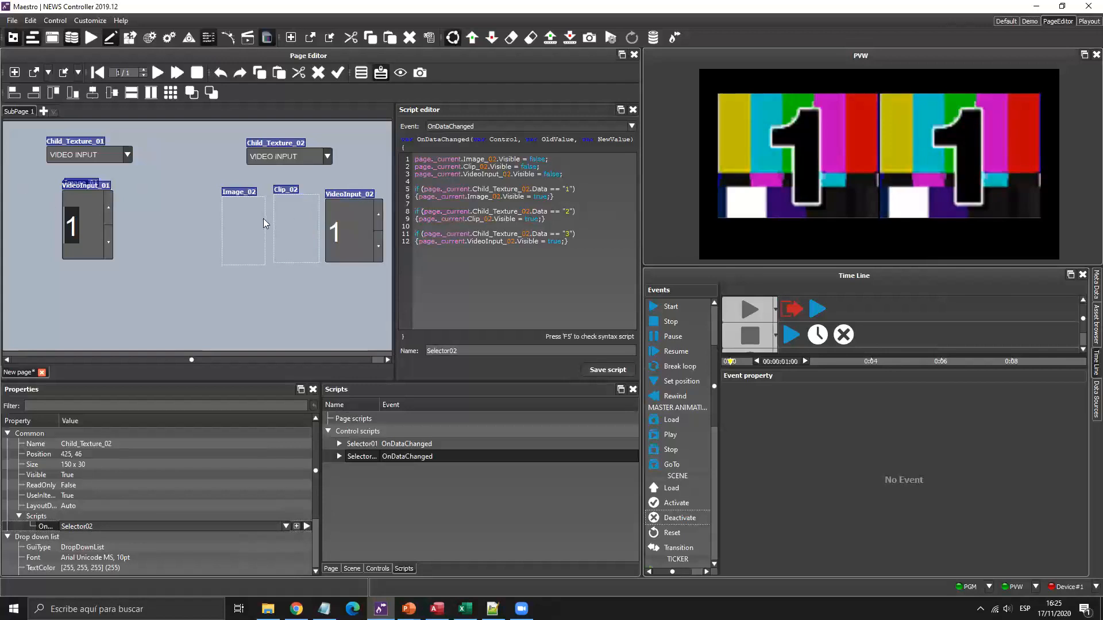
Stack Image_02, Clip_02 and VideoInput_02 centred on each other and move them right.
{"action": "left_click", "coordinate": [241, 216]}
{"action": "left_click", "coordinate": [291, 217], "text": "ctrl"}
{"action": "left_click", "coordinate": [338, 204], "text": "ctrl"}
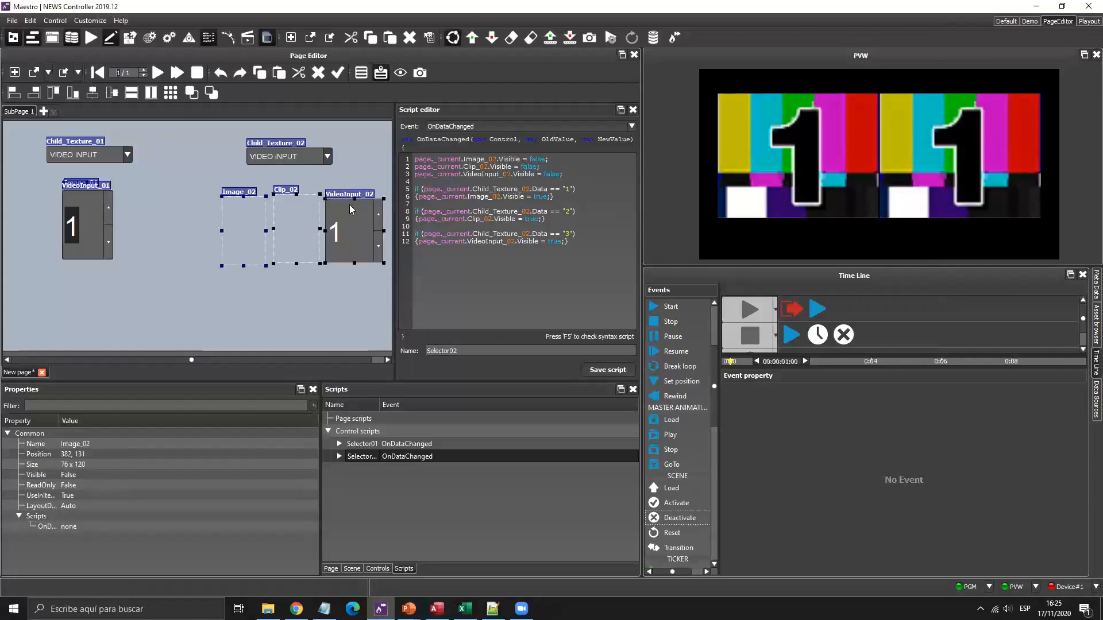
{"action": "left_click", "coordinate": [91, 92]}
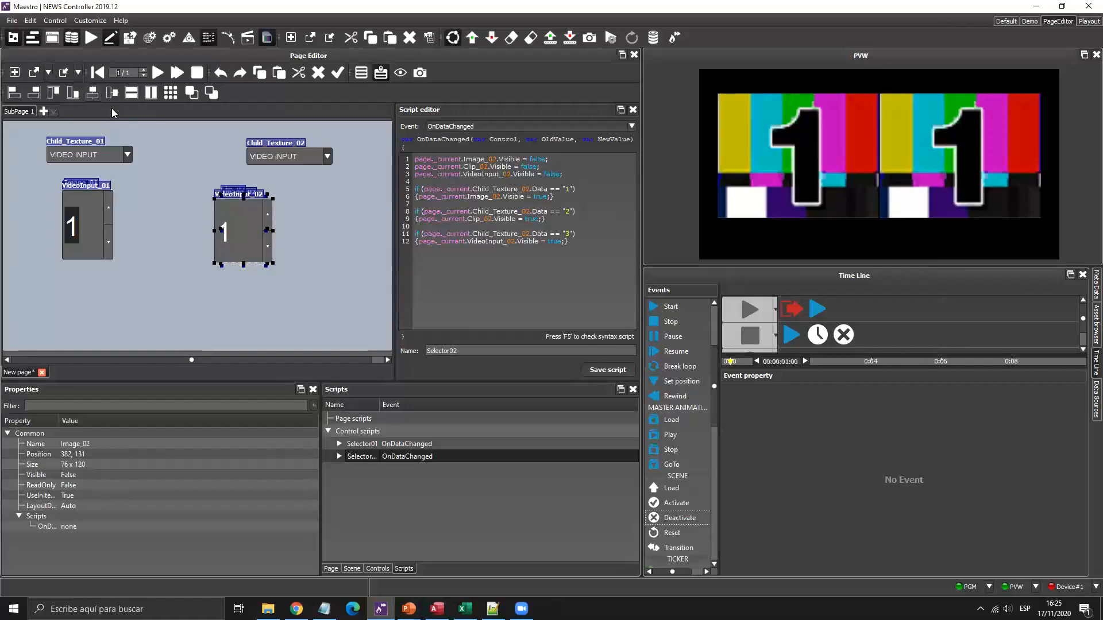
{"action": "left_click", "coordinate": [236, 215]}
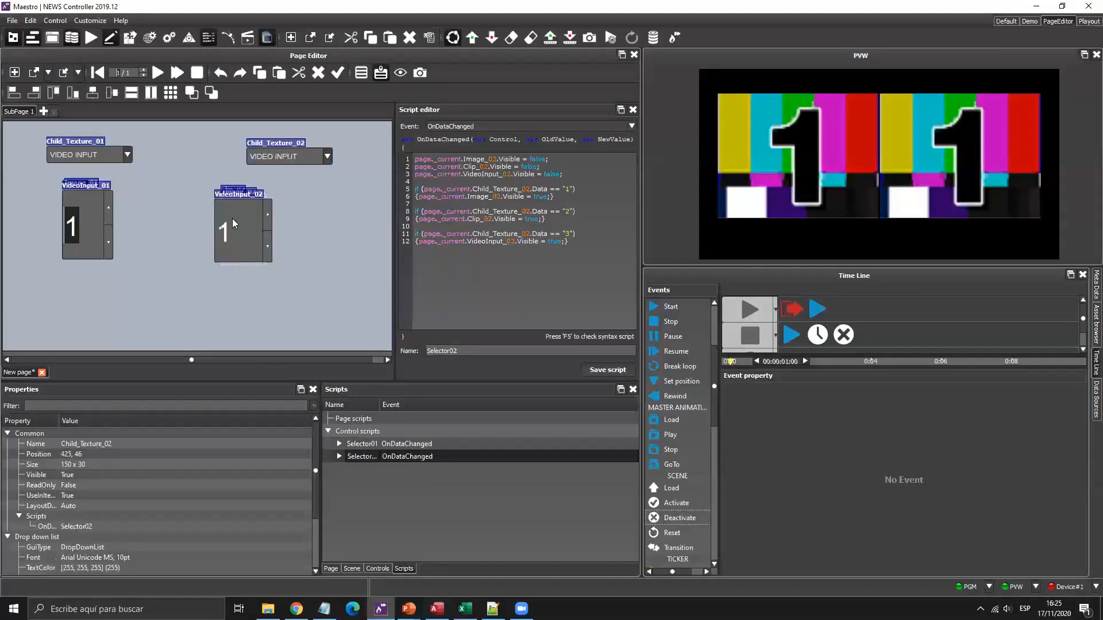
{"action": "left_click_drag", "start_coordinate": [245, 246], "coordinate": [285, 247]}
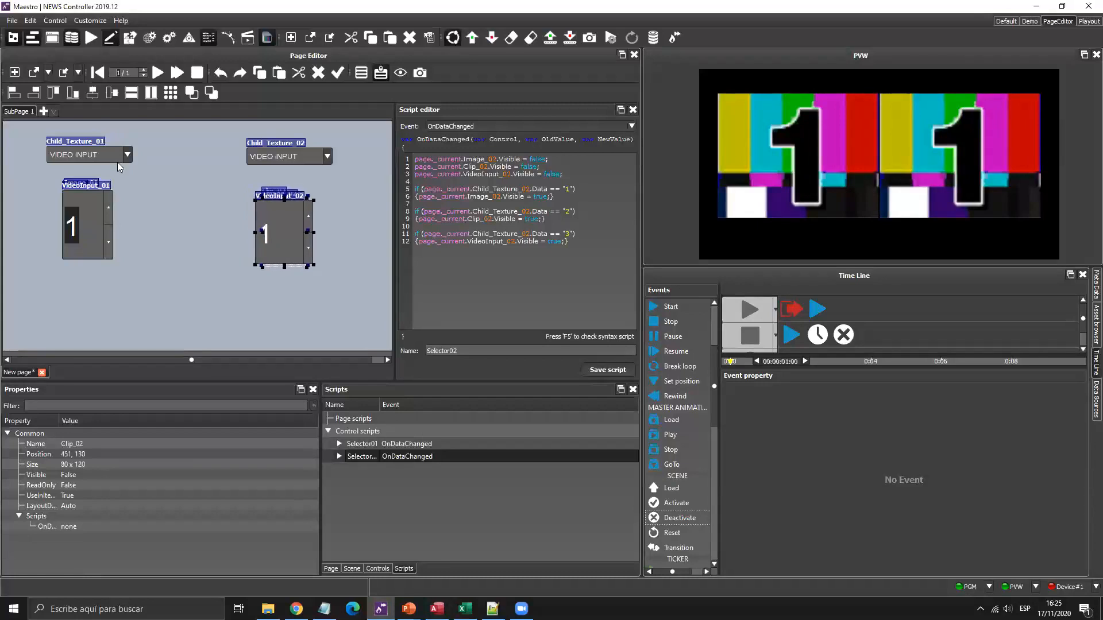
Nudge the right-hand stack into line with VideoInput_01.
{"action": "left_click", "coordinate": [119, 167]}
{"action": "left_click", "coordinate": [72, 211]}
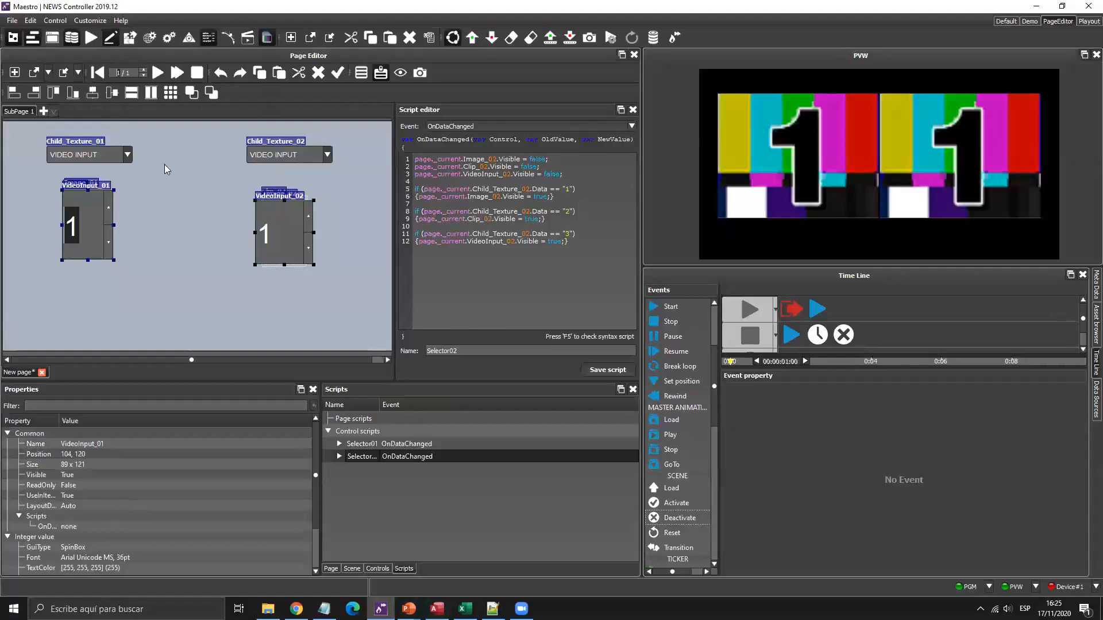
{"action": "left_click", "coordinate": [196, 196]}
{"action": "left_click_drag", "start_coordinate": [193, 175], "coordinate": [361, 288]}
{"action": "key", "text": "Up"}
{"action": "key", "text": "Up"}
{"action": "key", "text": "Up"}
{"action": "key", "text": "Up"}
{"action": "key", "text": "Up"}
{"action": "key", "text": "Up"}
{"action": "key", "text": "Up"}
{"action": "key", "text": "Up"}
{"action": "key", "text": "Up"}
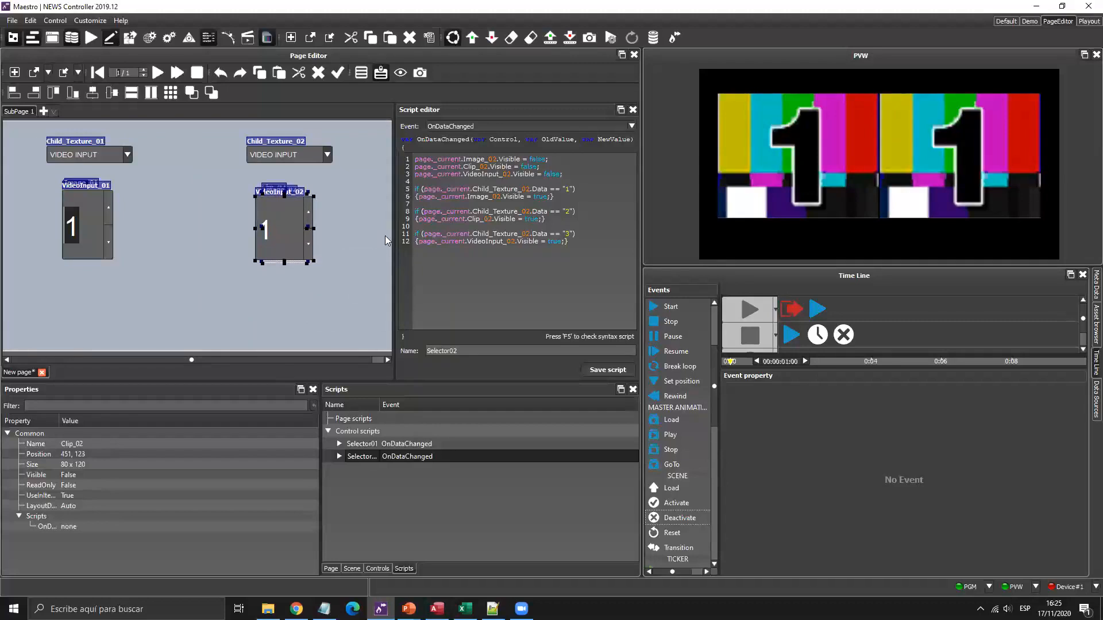
{"action": "key", "text": "Up"}
{"action": "key", "text": "Down"}
{"action": "key", "text": "Down"}
{"action": "key", "text": "Down"}
{"action": "left_click", "coordinate": [379, 232]}
{"action": "left_click", "coordinate": [113, 229]}
{"action": "left_click", "coordinate": [225, 185]}
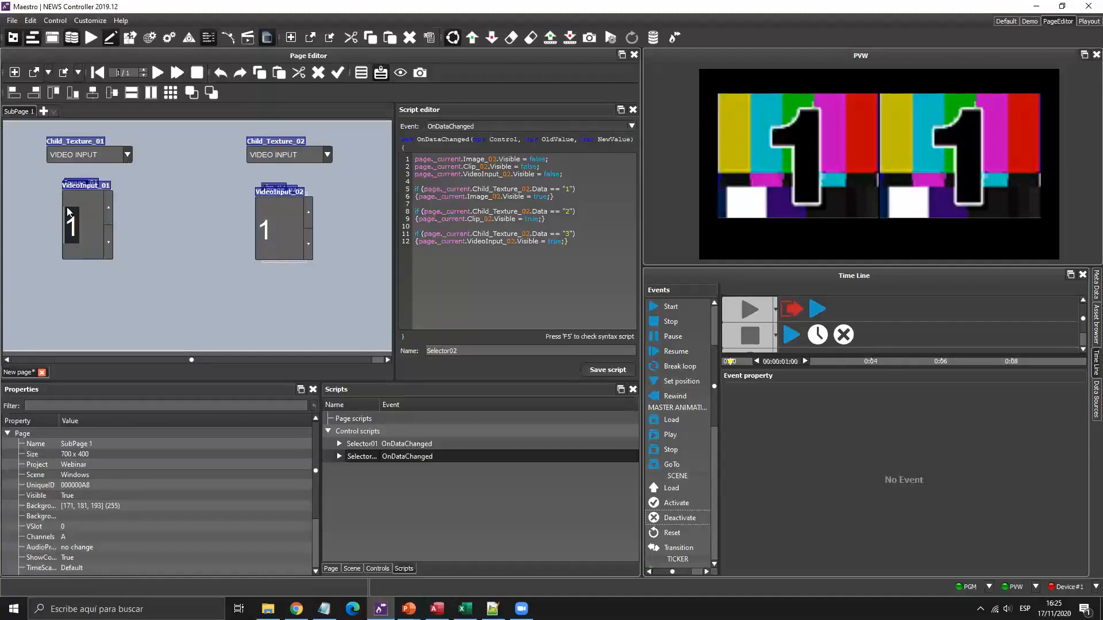
Hide control labels and shift both dropdown-and-box pairs toward the page centre.
{"action": "left_click", "coordinate": [380, 73]}
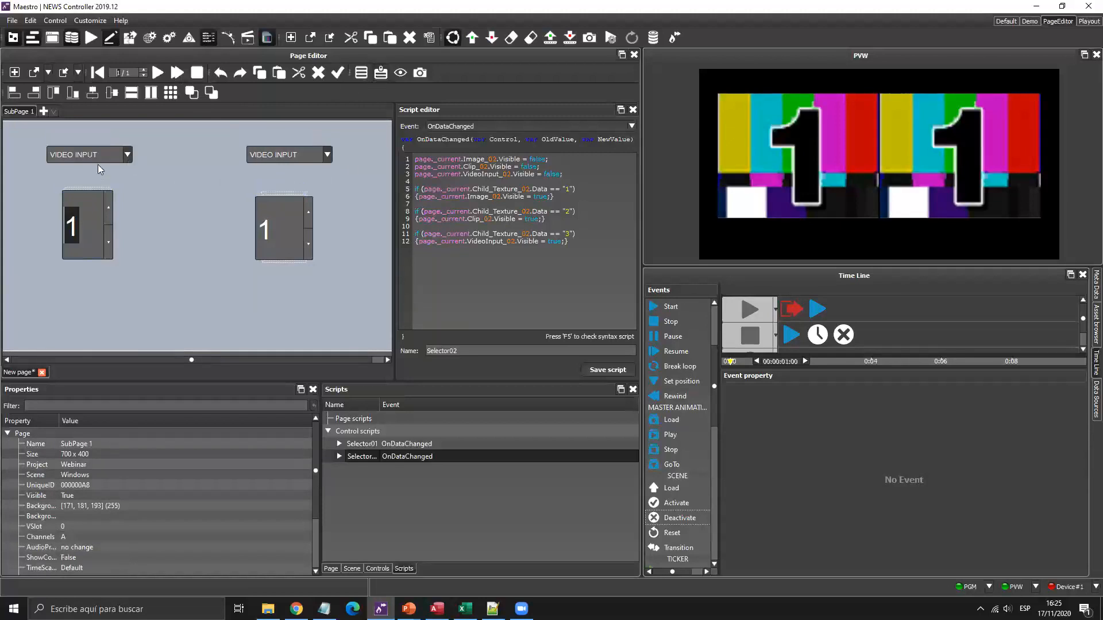
{"action": "left_click_drag", "start_coordinate": [23, 135], "coordinate": [360, 306]}
{"action": "key", "text": "Right"}
{"action": "key", "text": "Right"}
{"action": "key", "text": "Right"}
{"action": "key", "text": "Down"}
{"action": "key", "text": "Down"}
{"action": "key", "text": "Down"}
{"action": "key", "text": "Down"}
{"action": "key", "text": "Down"}
{"action": "key", "text": "Down"}
{"action": "key", "text": "Down"}
{"action": "key", "text": "Down"}
{"action": "left_click", "coordinate": [24, 151]}
{"action": "left_click_drag", "start_coordinate": [195, 321], "coordinate": [25, 147]}
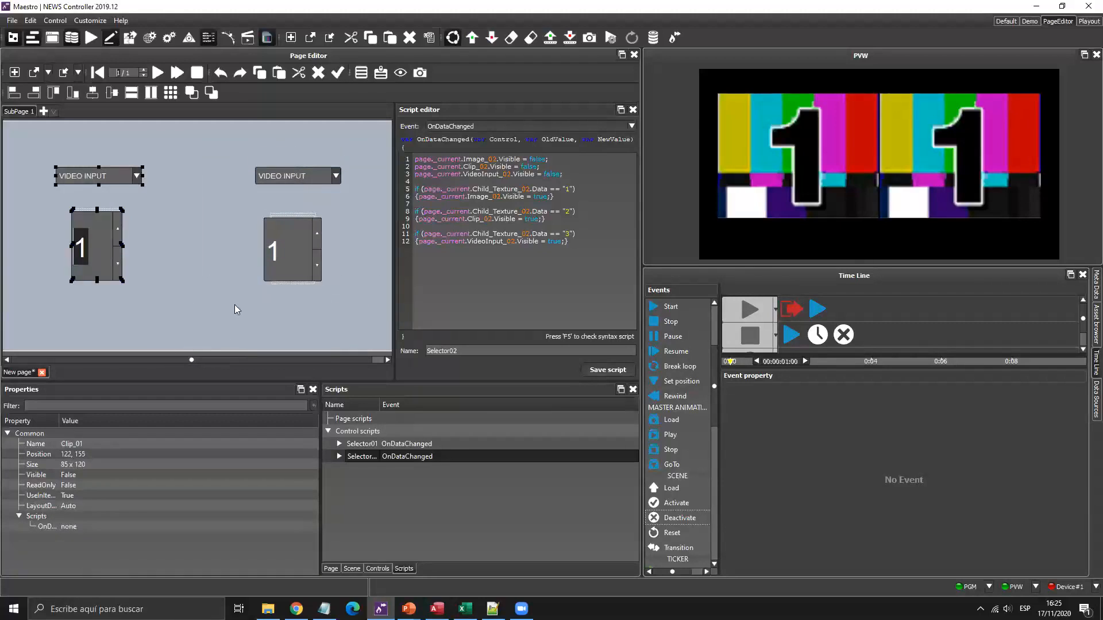
{"action": "key", "text": "Right"}
{"action": "key", "text": "Right"}
{"action": "key", "text": "Right"}
{"action": "key", "text": "Right"}
{"action": "key", "text": "Right"}
{"action": "key", "text": "Right"}
{"action": "key", "text": "Right"}
{"action": "key", "text": "Right"}
{"action": "key", "text": "Right"}
{"action": "key", "text": "Right"}
{"action": "left_click_drag", "start_coordinate": [358, 156], "coordinate": [233, 316]}
{"action": "key", "text": "Left"}
{"action": "key", "text": "Left"}
{"action": "key", "text": "Left"}
{"action": "key", "text": "Left"}
{"action": "key", "text": "Left"}
{"action": "key", "text": "Left"}
{"action": "key", "text": "Left"}
{"action": "key", "text": "Left"}
{"action": "key", "text": "Left"}
{"action": "key", "text": "Left"}
{"action": "key", "text": "Left"}
{"action": "key", "text": "Left"}
{"action": "key", "text": "Left"}
{"action": "key", "text": "Left"}
{"action": "key", "text": "Left"}
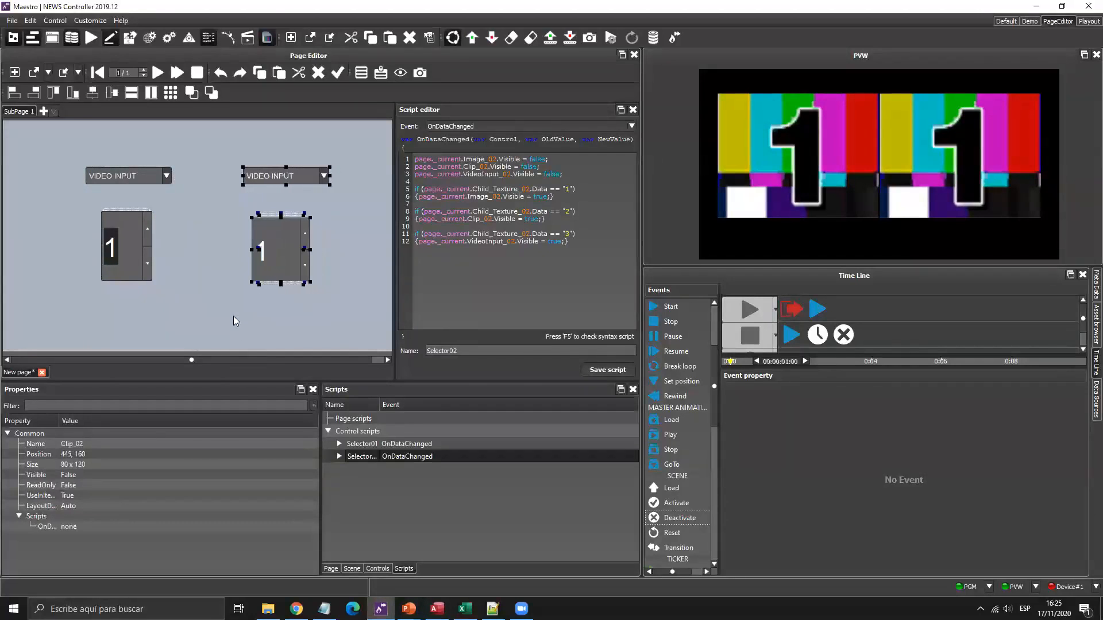
{"action": "left_click", "coordinate": [239, 154]}
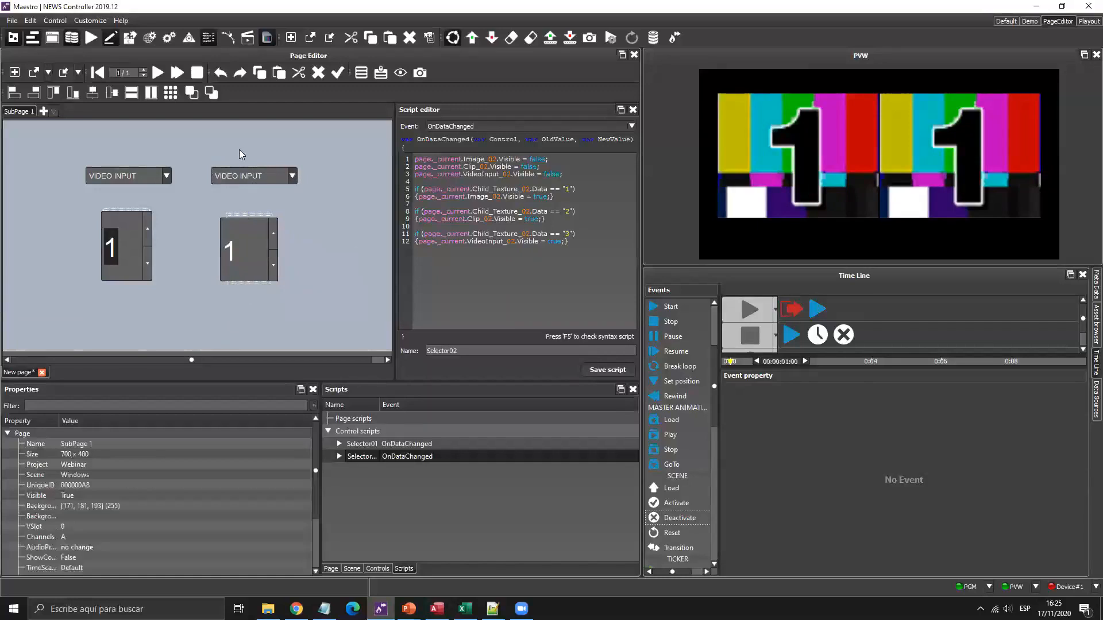
{"action": "left_click", "coordinate": [356, 432]}
Use Save As to store the page under the asset name Ventanas.
{"action": "left_click", "coordinate": [79, 73]}
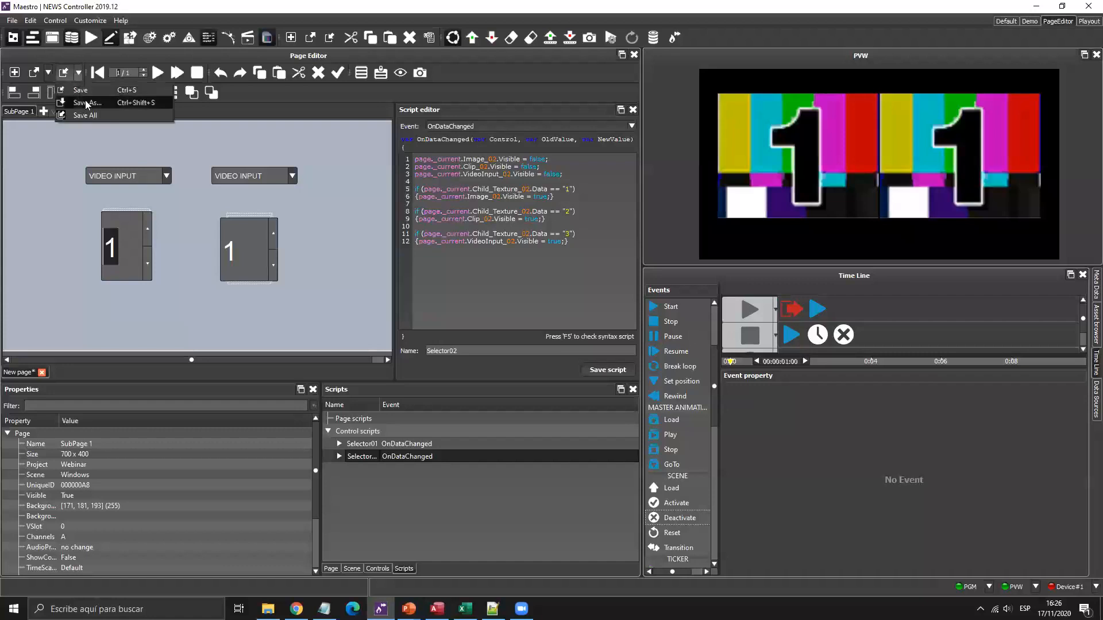
{"action": "left_click", "coordinate": [88, 103]}
{"action": "type", "text": "Ventanas"}
{"action": "key", "text": "Return"}
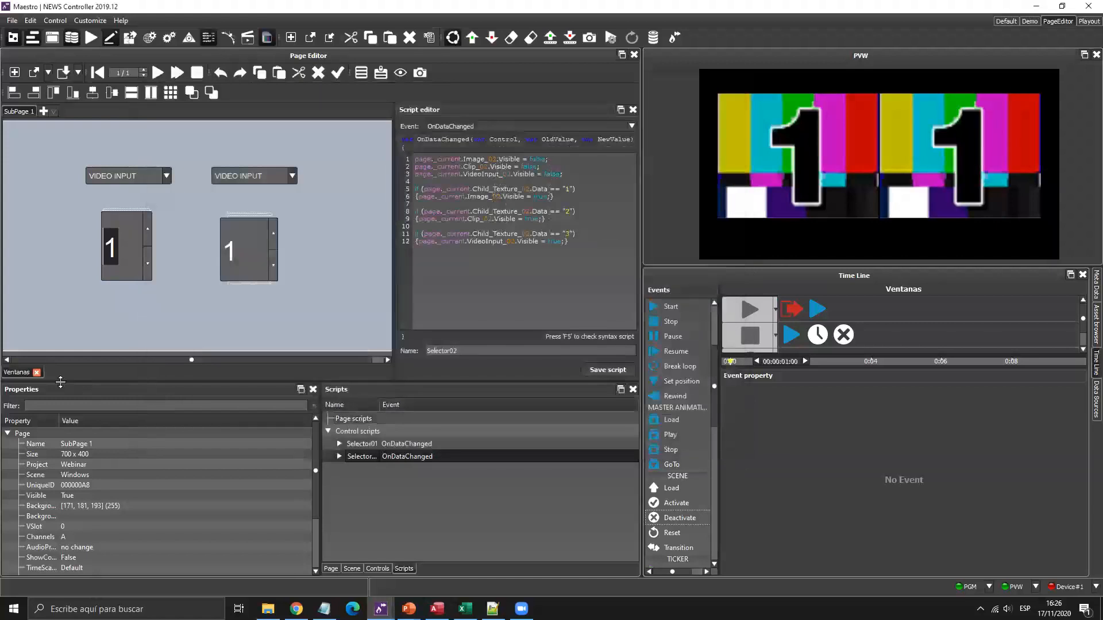
Add Ventanas to the rundown in the default workspace, play it, then stop it.
{"action": "left_click", "coordinate": [36, 372]}
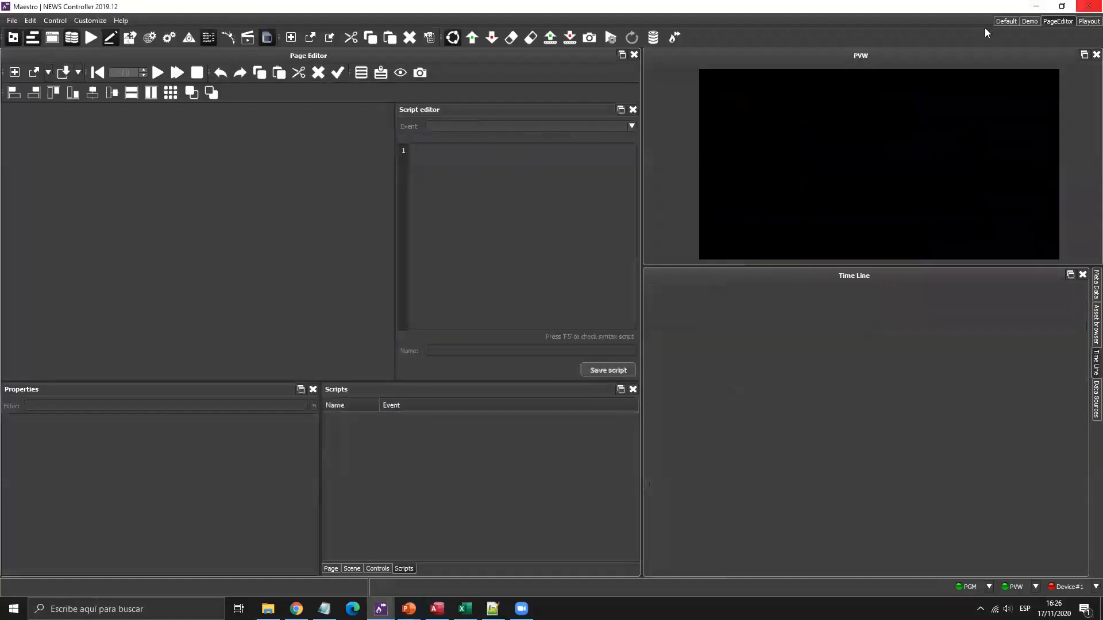
{"action": "left_click", "coordinate": [1007, 21]}
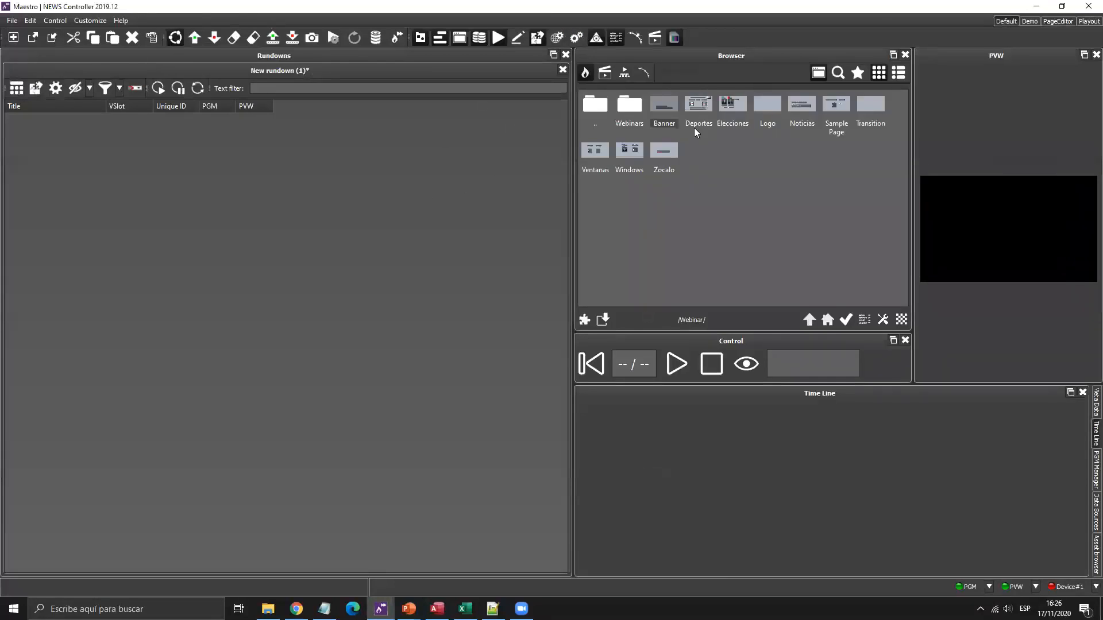
{"action": "left_click_drag", "start_coordinate": [596, 154], "coordinate": [165, 172]}
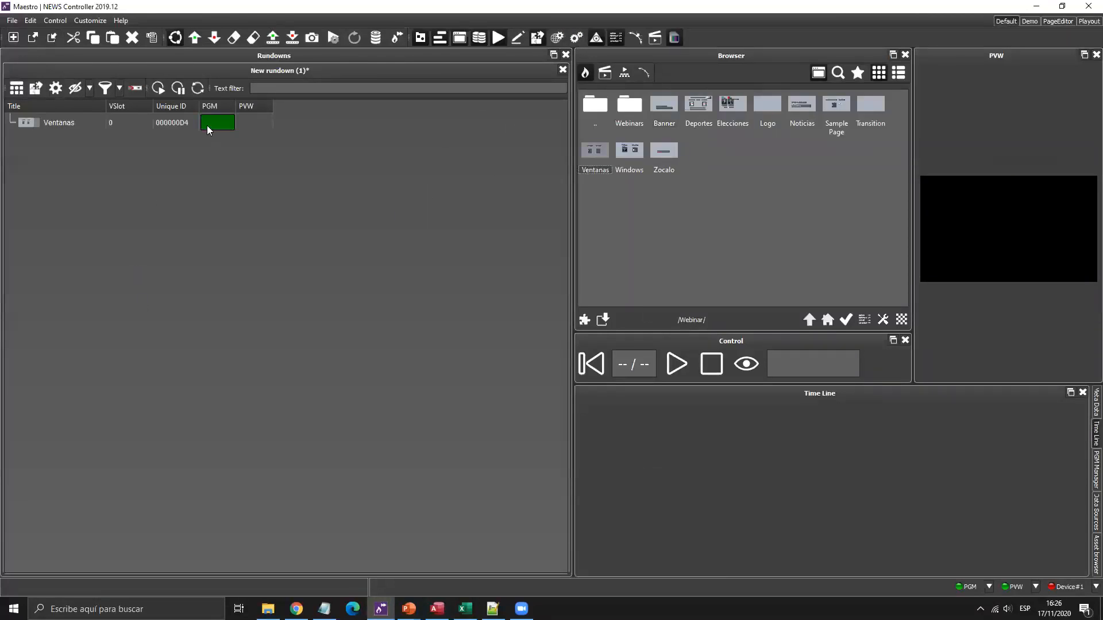
{"action": "left_click_drag", "start_coordinate": [571, 163], "coordinate": [403, 171]}
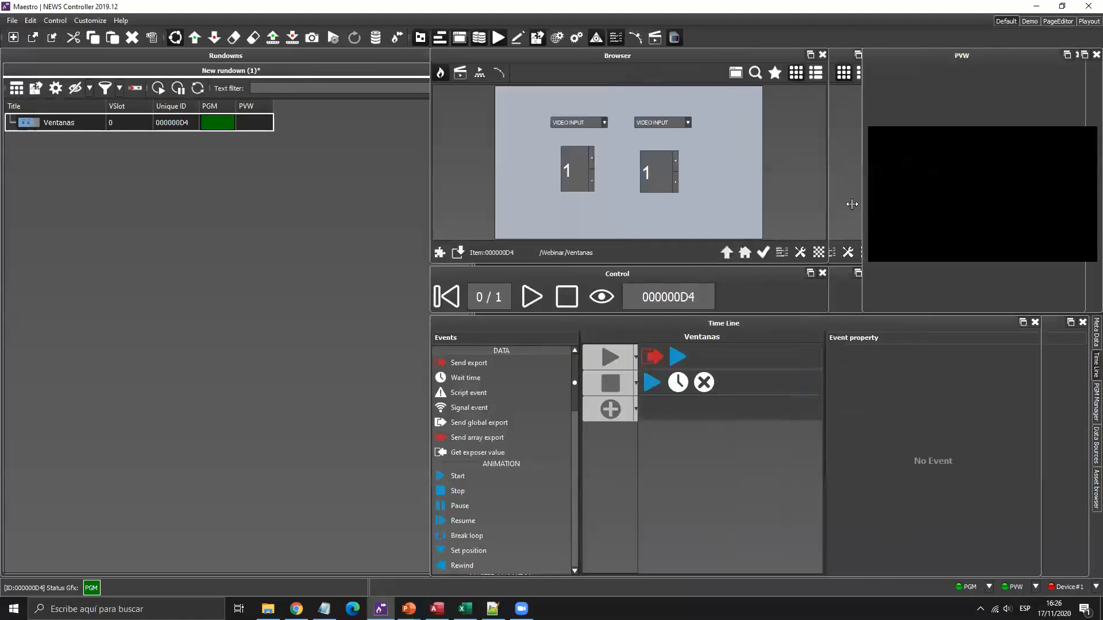
{"action": "left_click_drag", "start_coordinate": [852, 202], "coordinate": [714, 218]}
{"action": "left_click", "coordinate": [508, 297]}
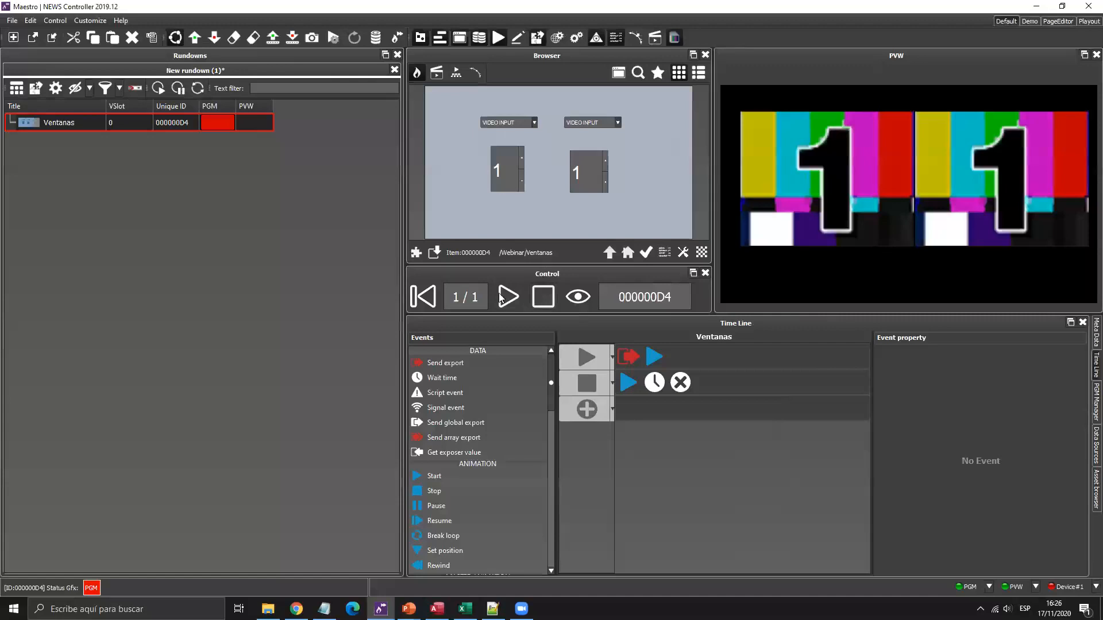
{"action": "left_click", "coordinate": [541, 298]}
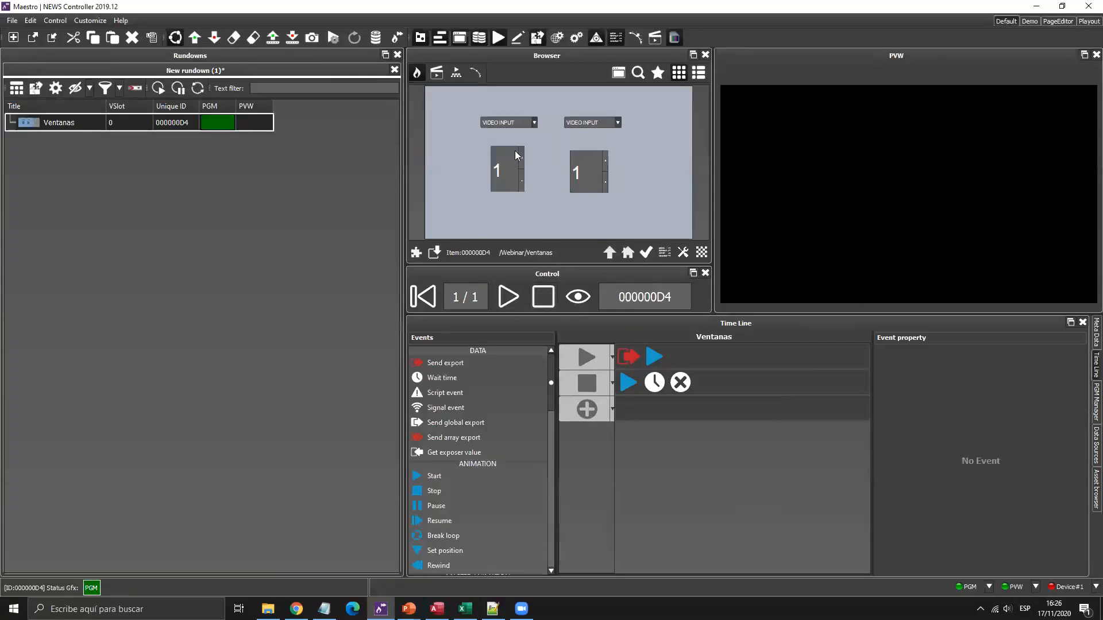
Set both windows' sources to IMAGEN, then switch both to CLIP.
{"action": "left_click", "coordinate": [534, 123]}
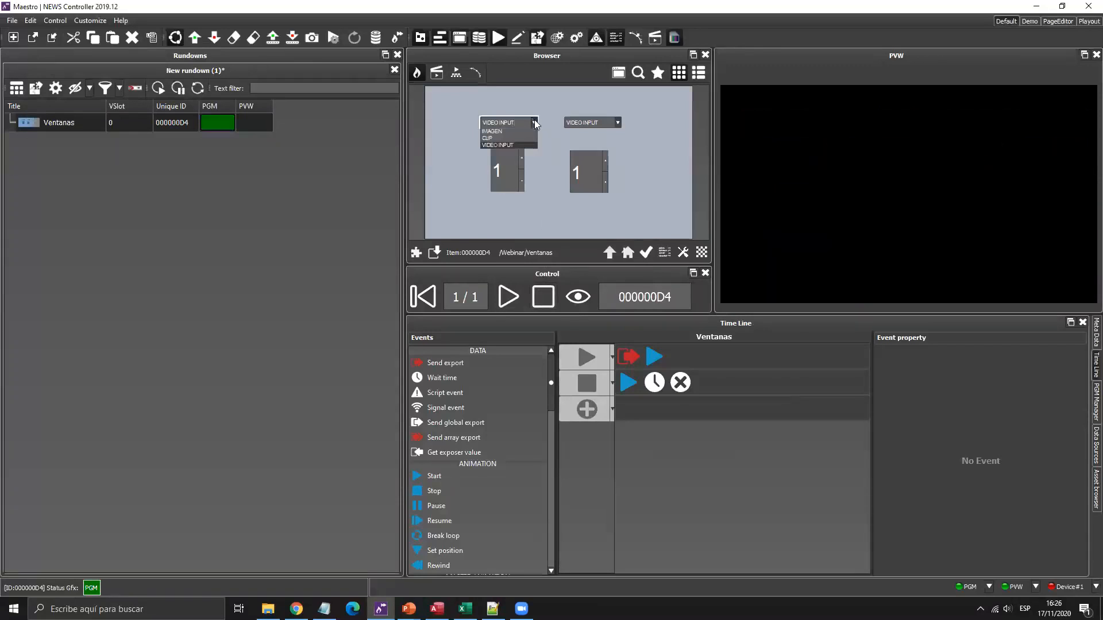
{"action": "key", "text": "super+plus"}
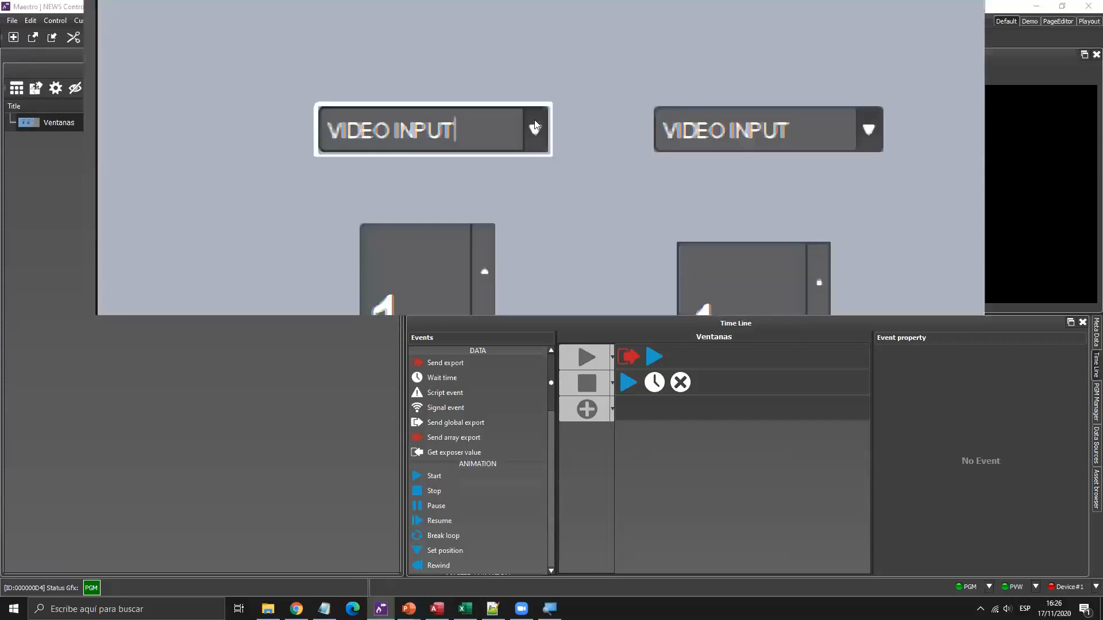
{"action": "left_click", "coordinate": [535, 131]}
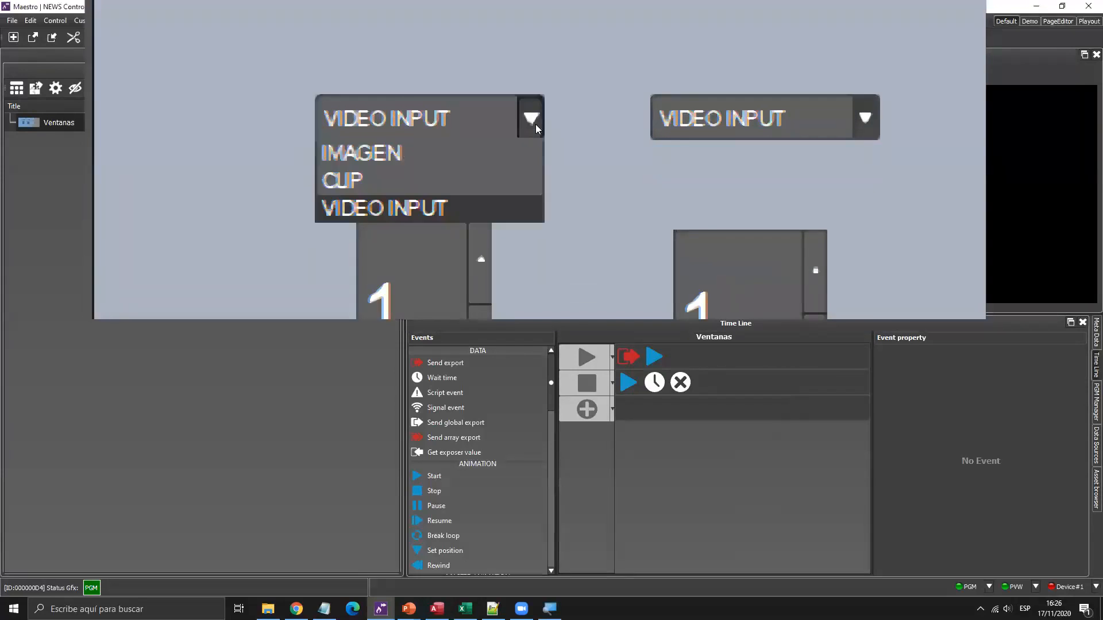
{"action": "left_click", "coordinate": [507, 152]}
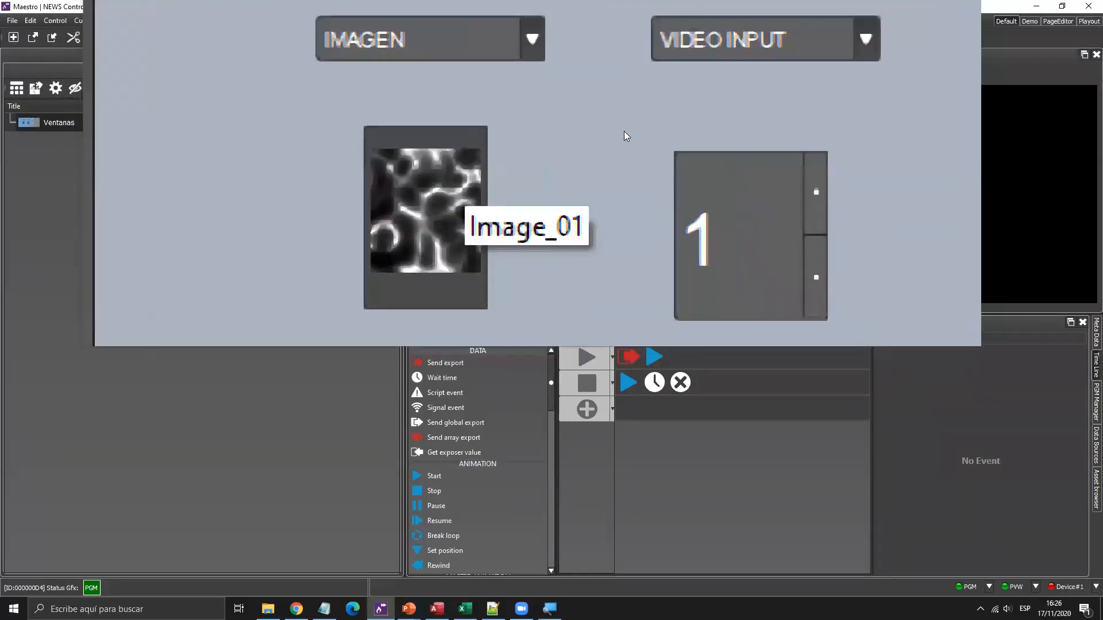
{"action": "left_click", "coordinate": [607, 122]}
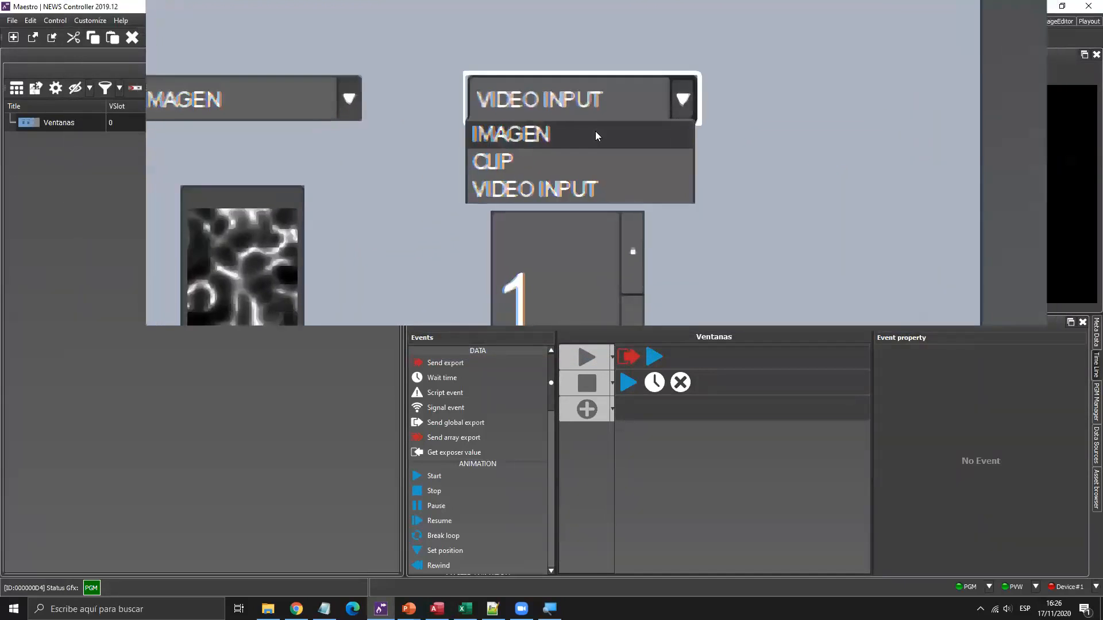
{"action": "left_click", "coordinate": [592, 146]}
{"action": "left_click", "coordinate": [520, 128]}
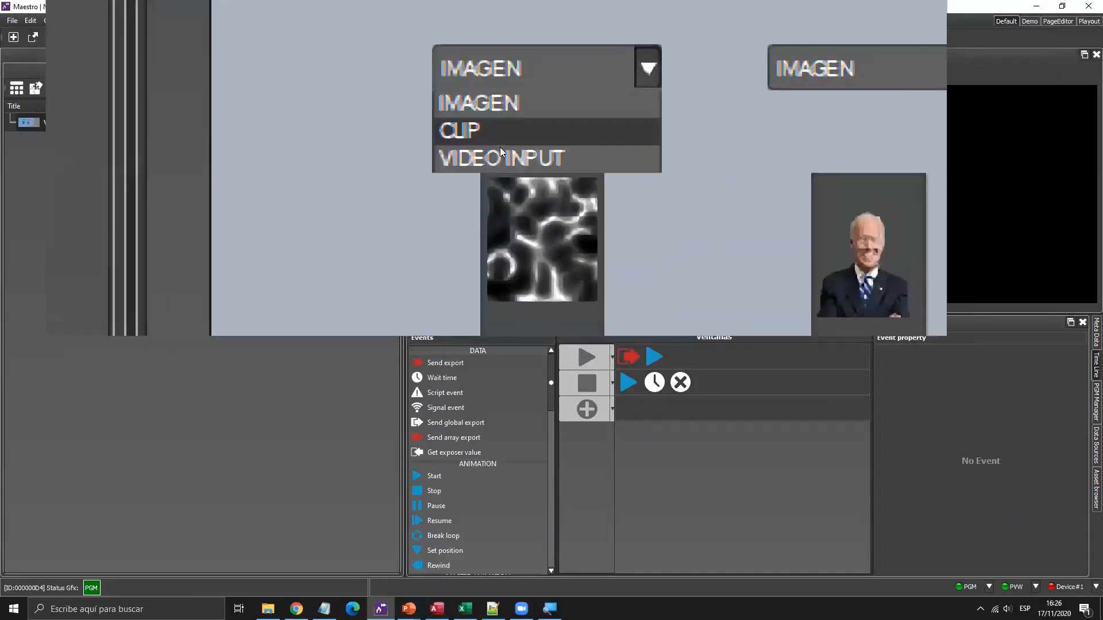
{"action": "left_click", "coordinate": [499, 151]}
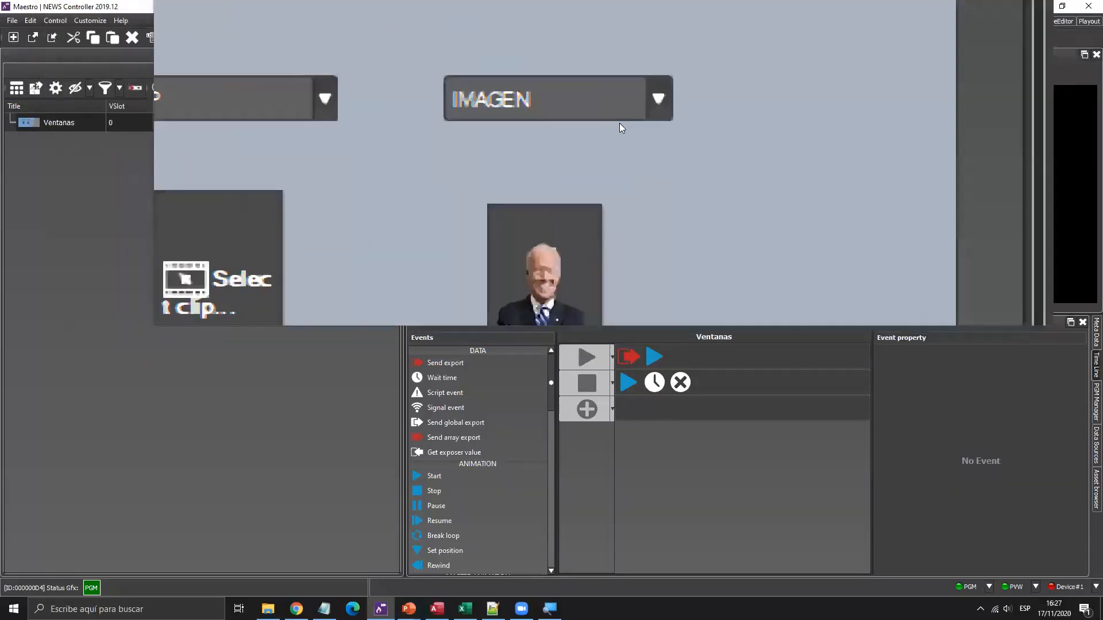
{"action": "left_click", "coordinate": [619, 122]}
{"action": "left_click", "coordinate": [571, 152]}
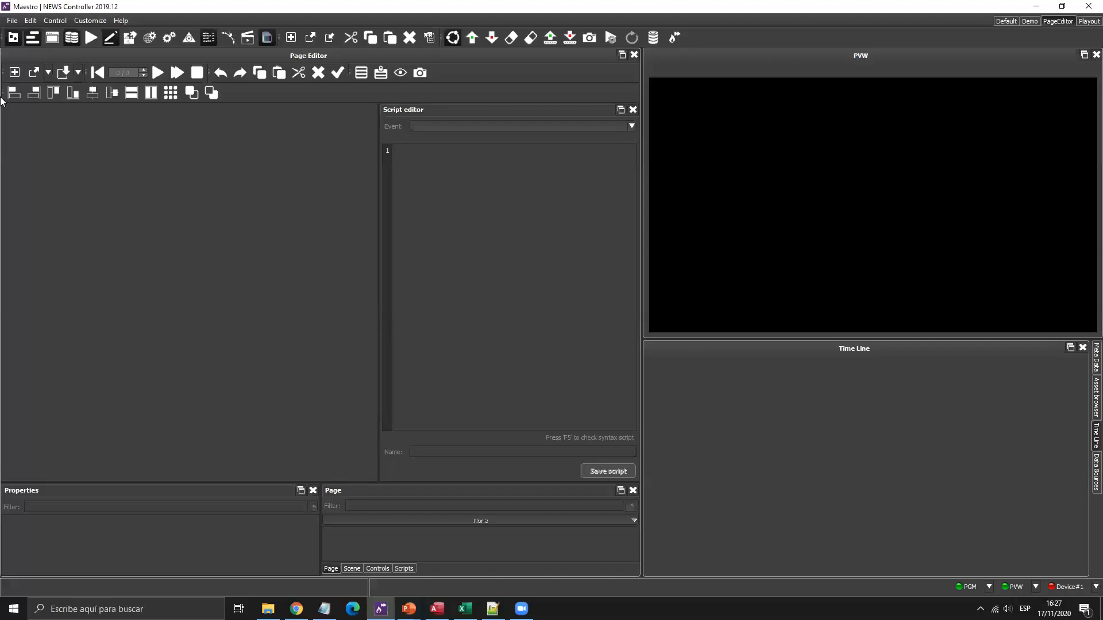
Open the Banner page from TEMPLATES/Webinar, close the Script editor and enlarge the lower panels.
{"action": "left_click", "coordinate": [36, 72]}
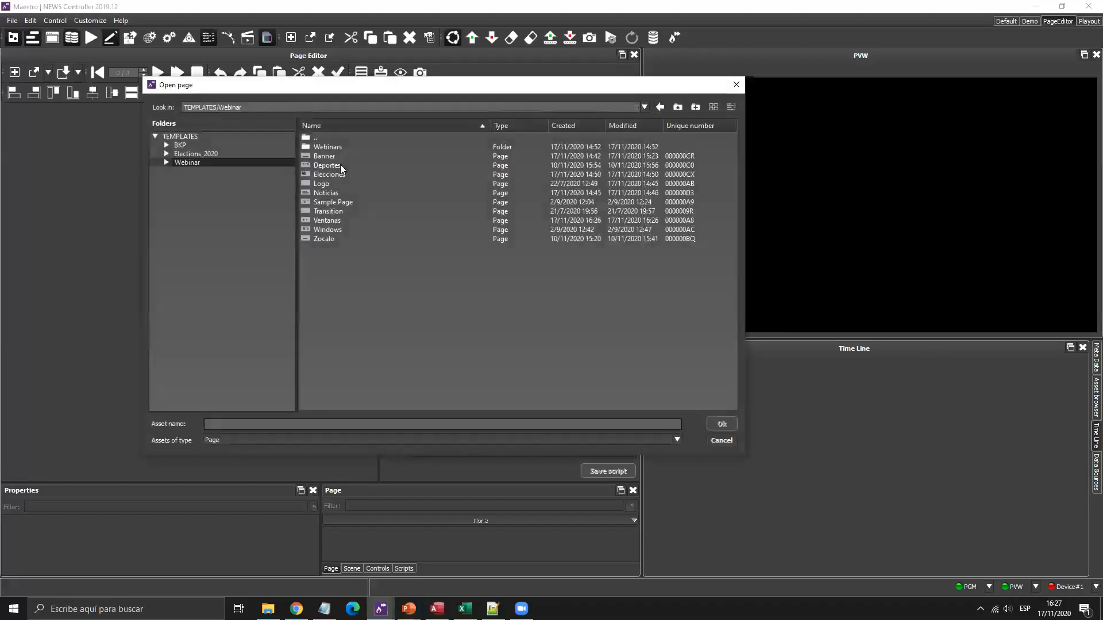
{"action": "double_click", "coordinate": [324, 157]}
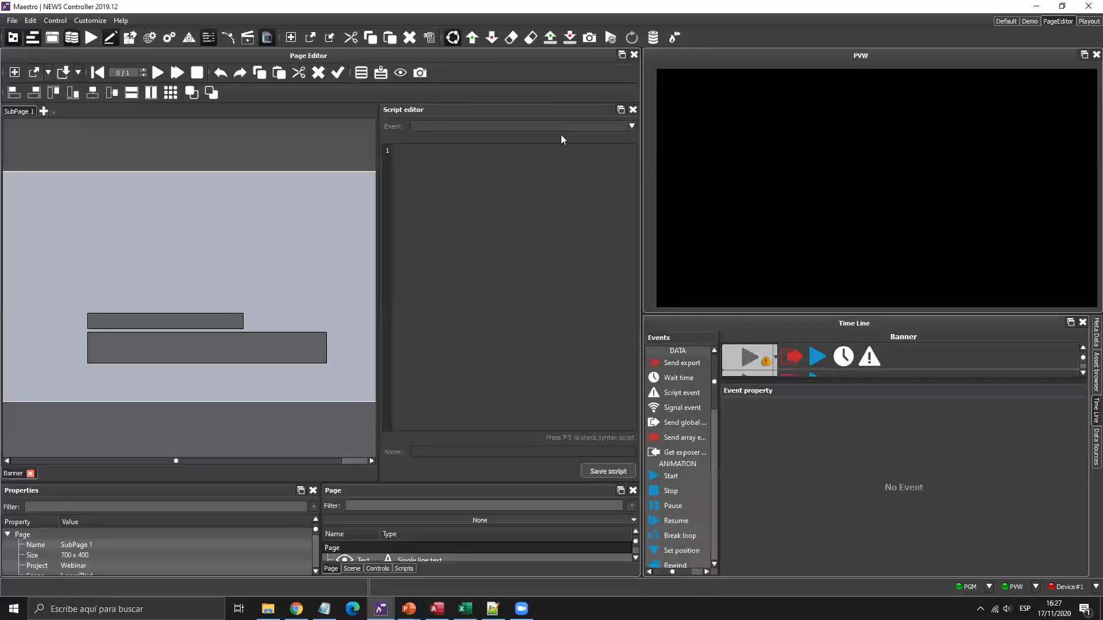
{"action": "left_click", "coordinate": [631, 111]}
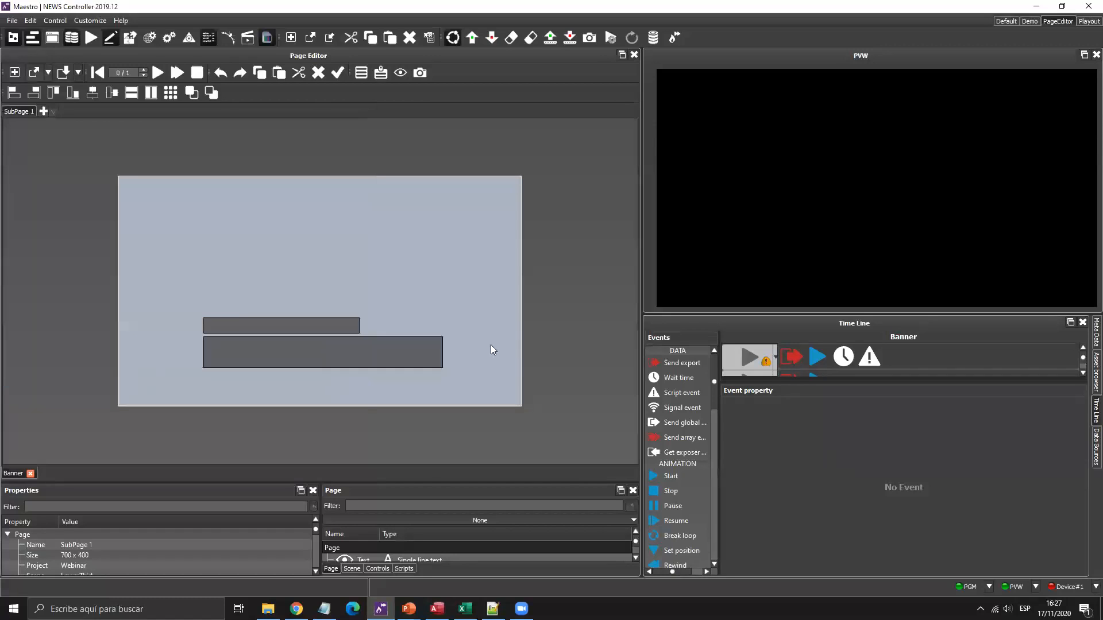
{"action": "mouse_move", "coordinate": [457, 490]}
{"action": "left_mouse_down"}
{"action": "mouse_move", "coordinate": [456, 408]}
{"action": "mouse_move", "coordinate": [438, 488]}
{"action": "mouse_move", "coordinate": [448, 482]}
{"action": "left_mouse_up"}
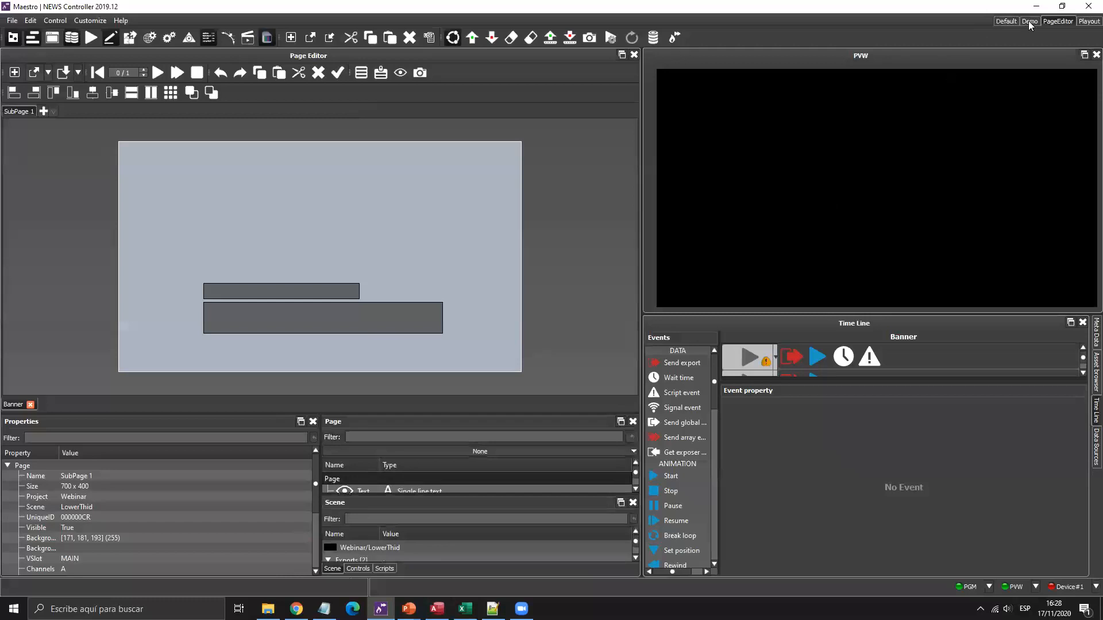
{"action": "left_click", "coordinate": [1052, 20]}
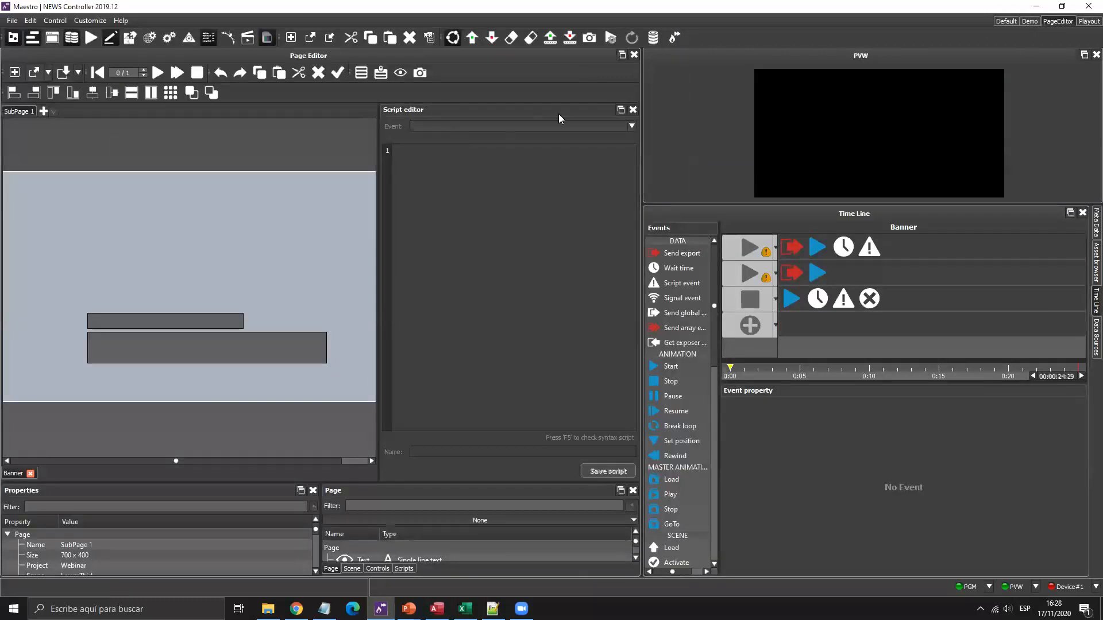
{"action": "left_click", "coordinate": [632, 109]}
{"action": "left_click_drag", "start_coordinate": [484, 482], "coordinate": [515, 393]}
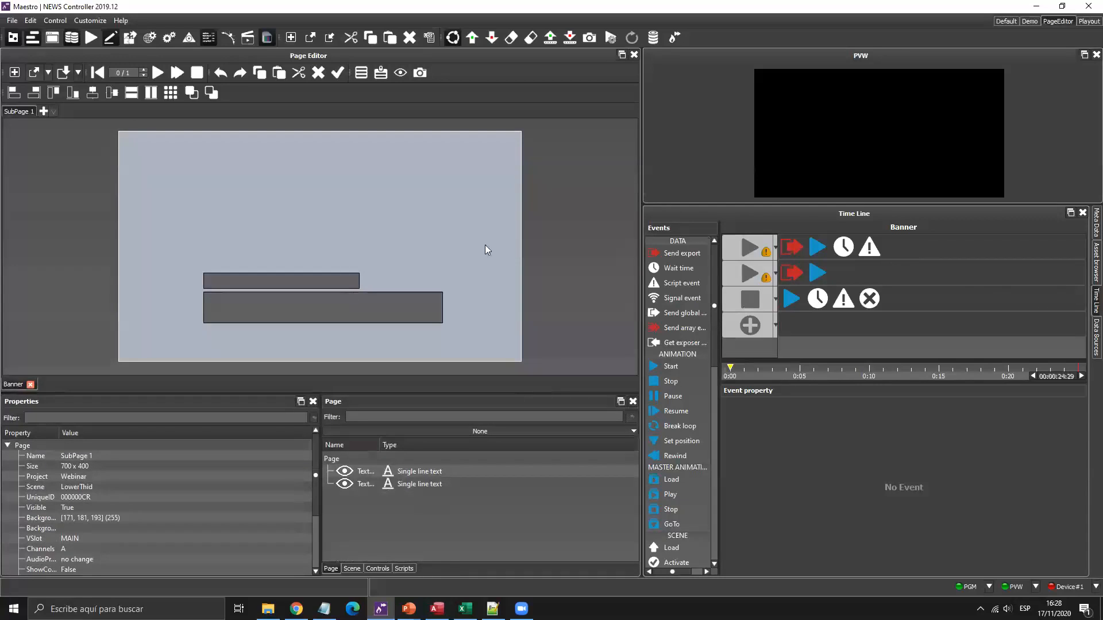
Select the Take trigger row in the Banner timeline to view its callback and LowerThird animations.
{"action": "left_click", "coordinate": [755, 249]}
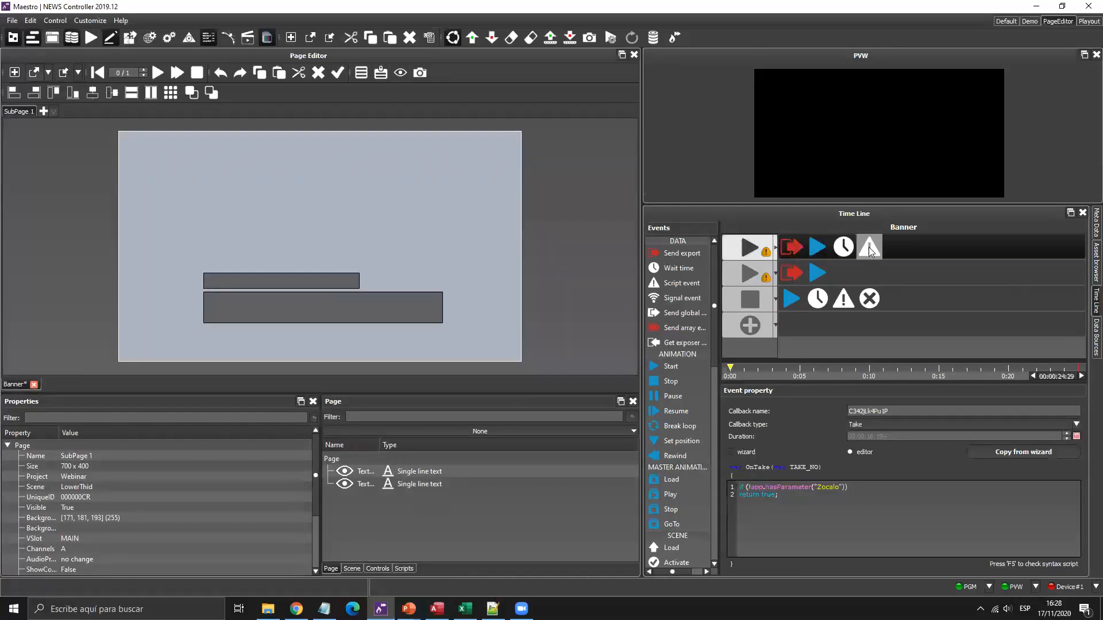
{"action": "mouse_move", "coordinate": [747, 259]}
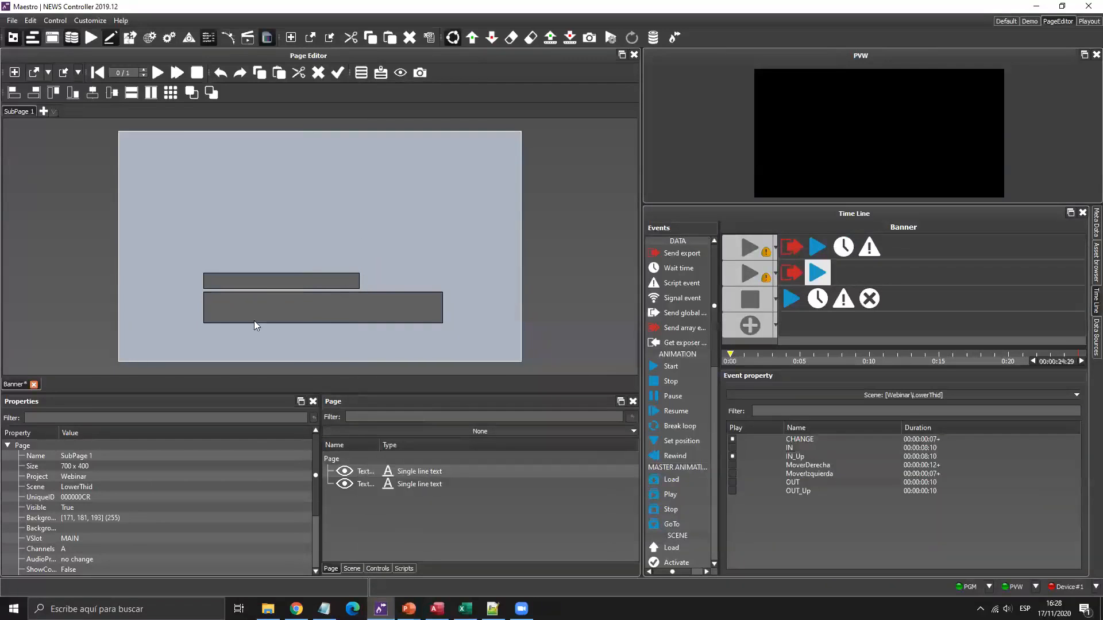
Fill the Banner's upper text box with TEXTO and the lower one with TEXTO 2.
{"action": "left_click", "coordinate": [270, 278]}
{"action": "left_click", "coordinate": [270, 277]}
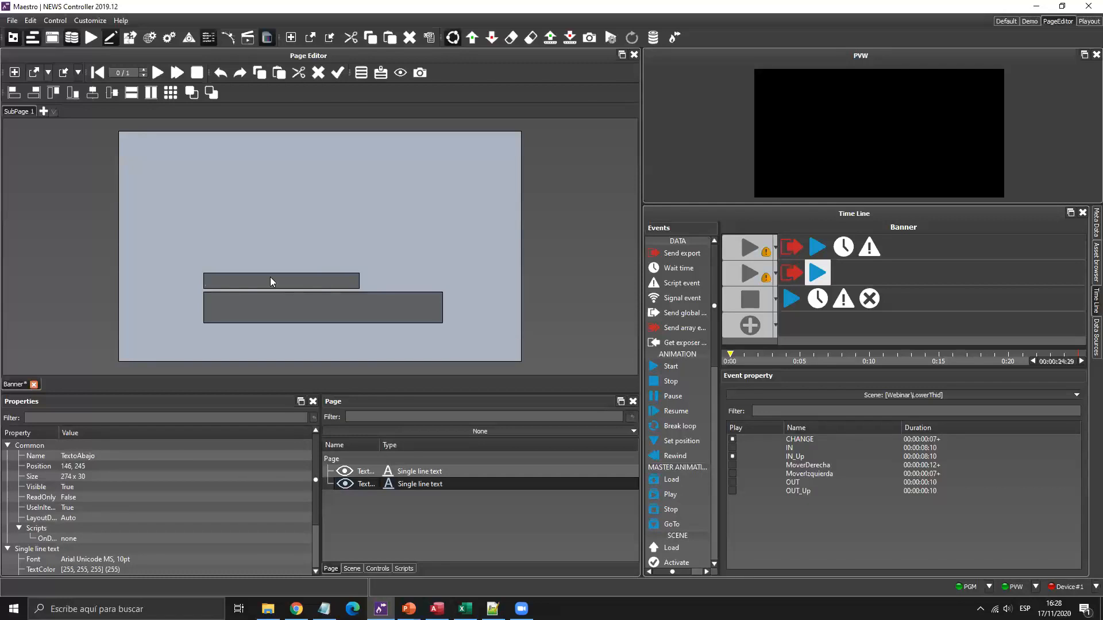
{"action": "type", "text": "TEXTO"}
{"action": "left_click", "coordinate": [290, 317]}
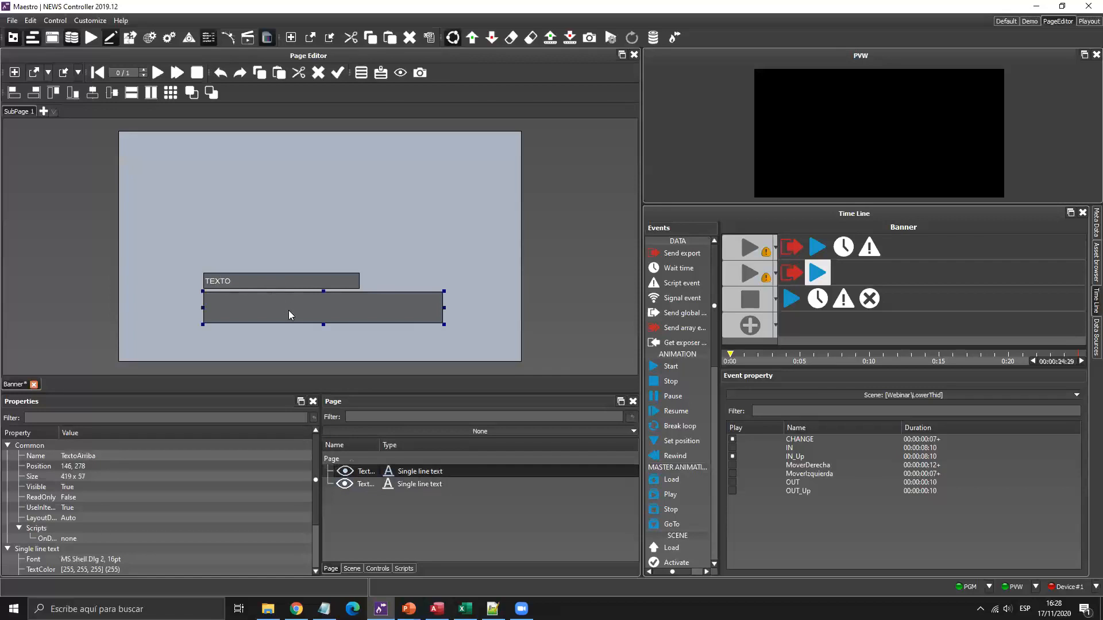
{"action": "type", "text": "TEXTO 2"}
Play the Banner page in the PVW preview and enlarge the preview panel.
{"action": "left_click", "coordinate": [159, 71]}
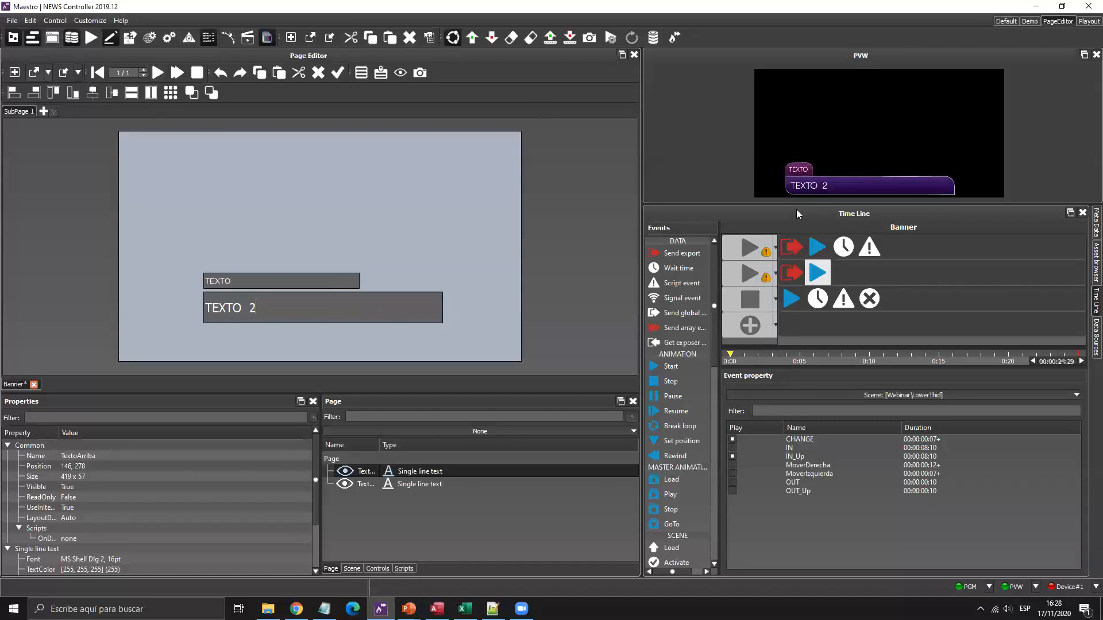
{"action": "left_click_drag", "start_coordinate": [800, 203], "coordinate": [801, 373]}
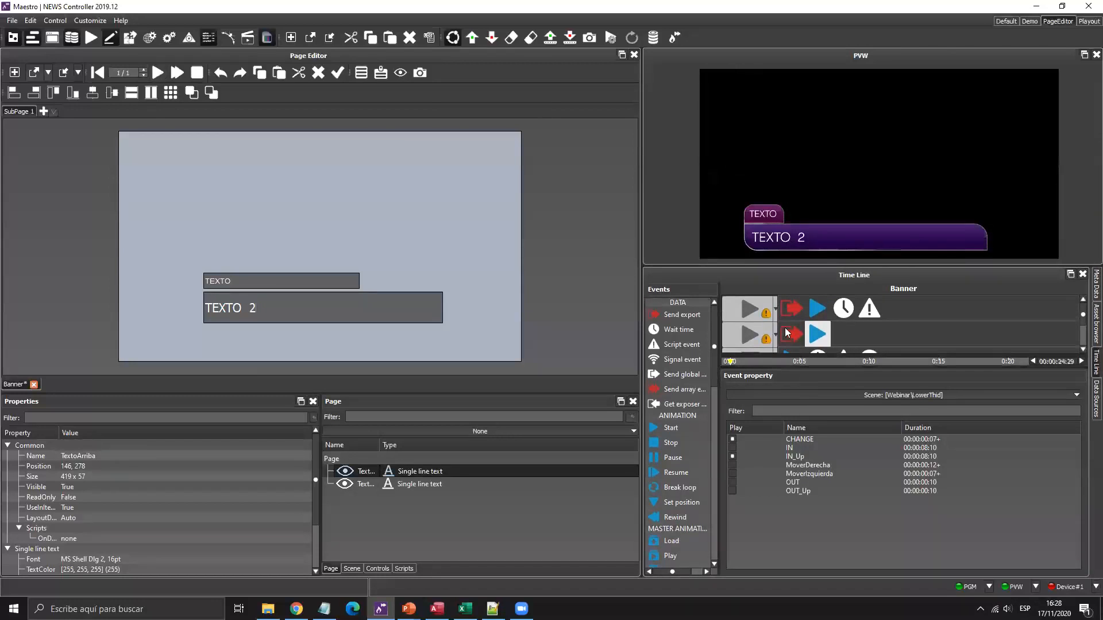
{"action": "left_click", "coordinate": [278, 282]}
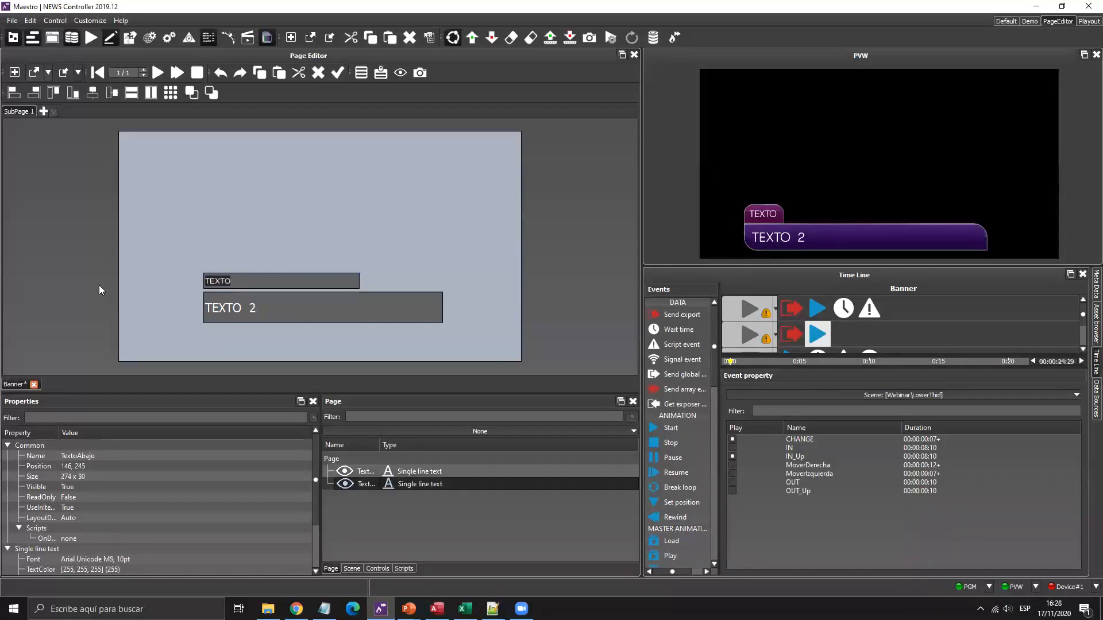
{"action": "left_click", "coordinate": [300, 311]}
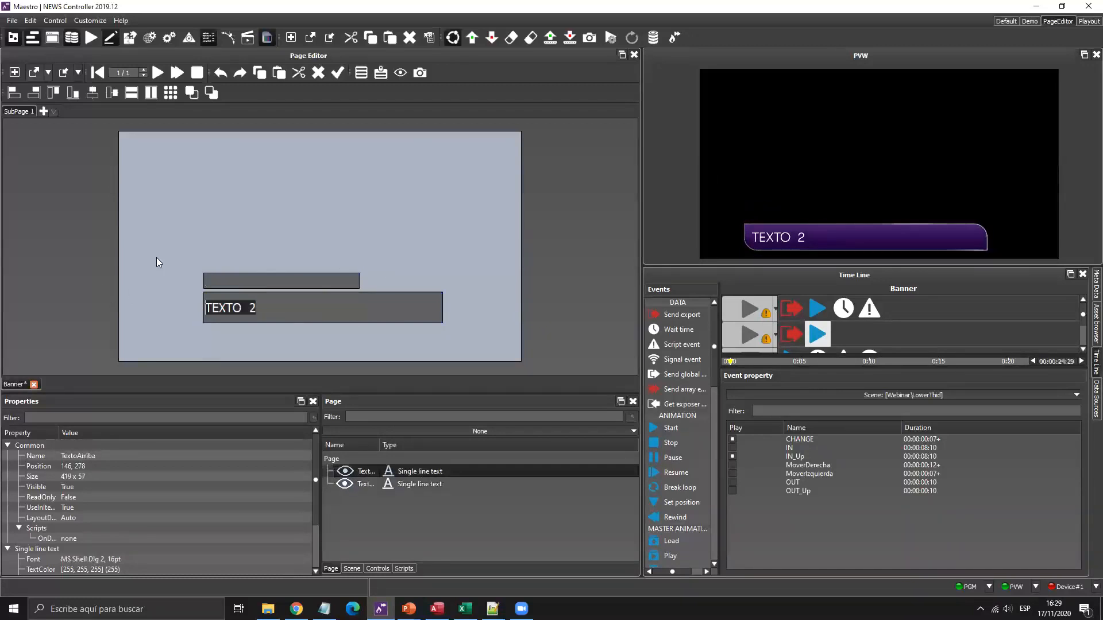
{"action": "left_click", "coordinate": [211, 223]}
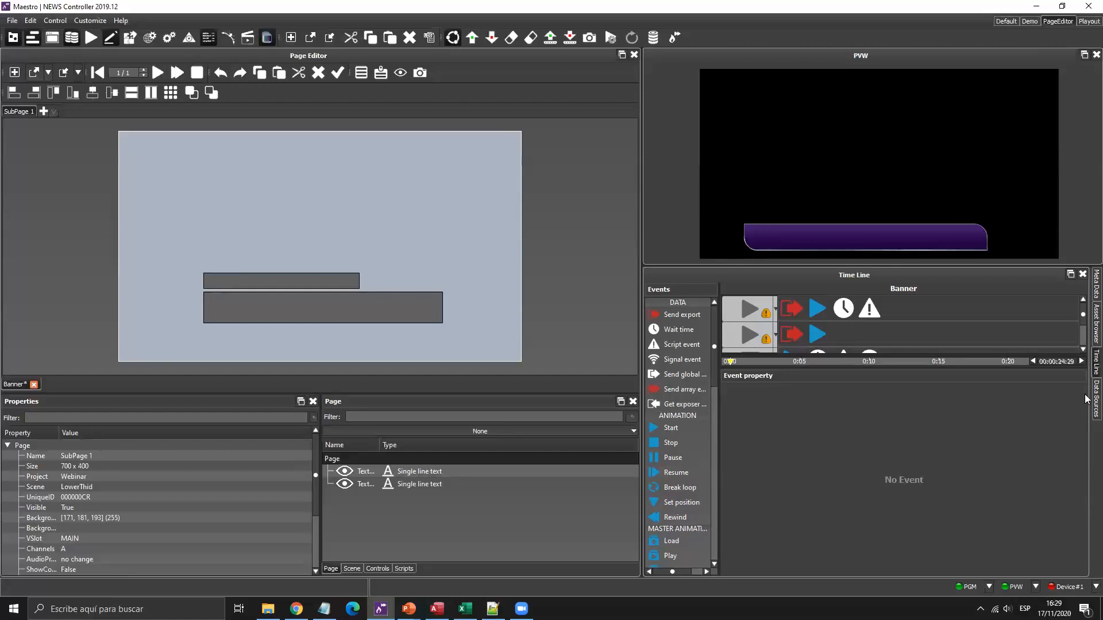
{"action": "key", "text": "super+plus"}
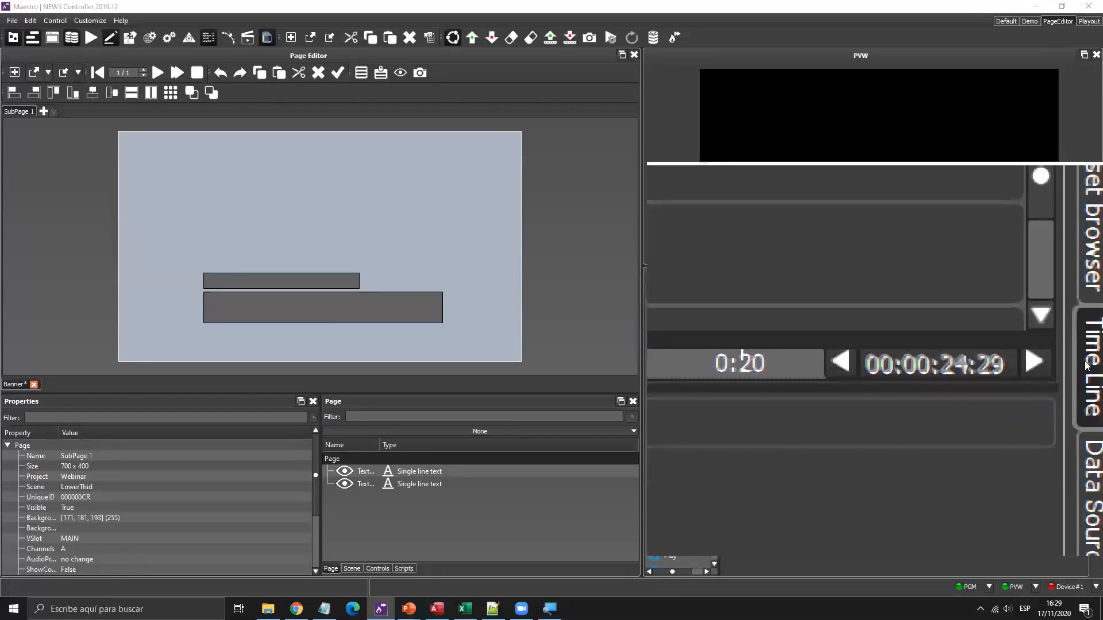
{"action": "key", "text": "super+plus"}
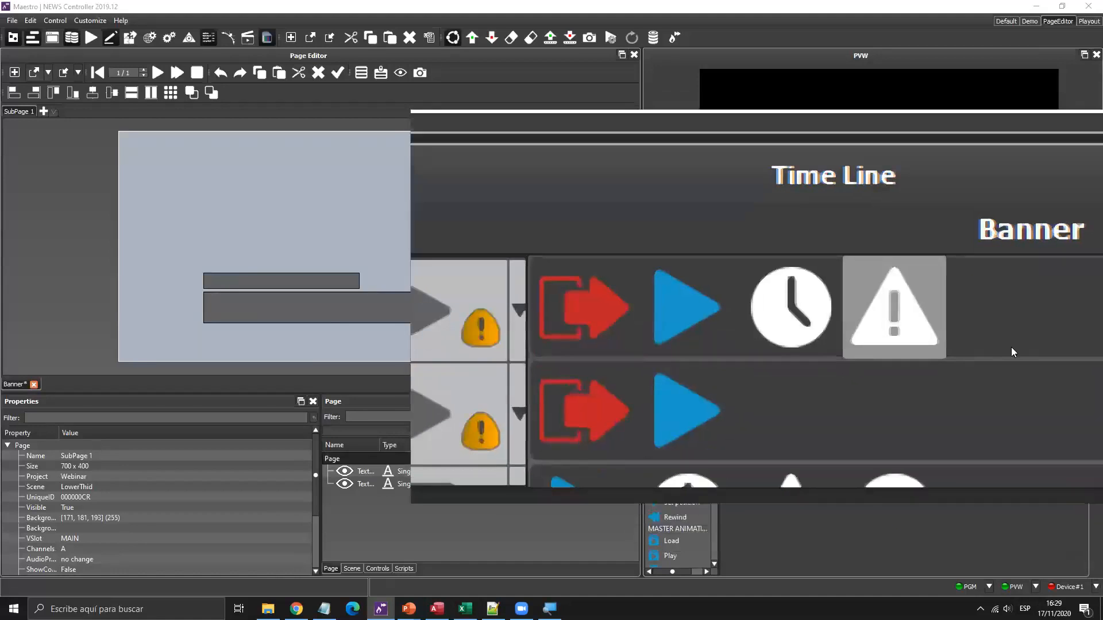
{"action": "key", "text": "super+minus"}
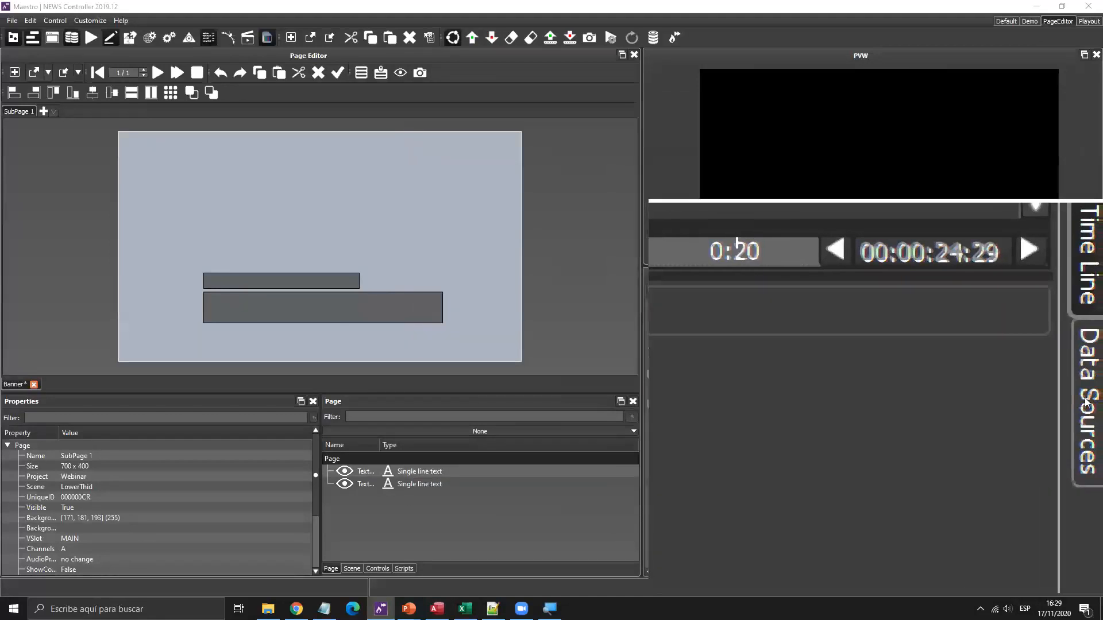
{"action": "key", "text": "super+Escape"}
{"action": "left_click", "coordinate": [1096, 398]}
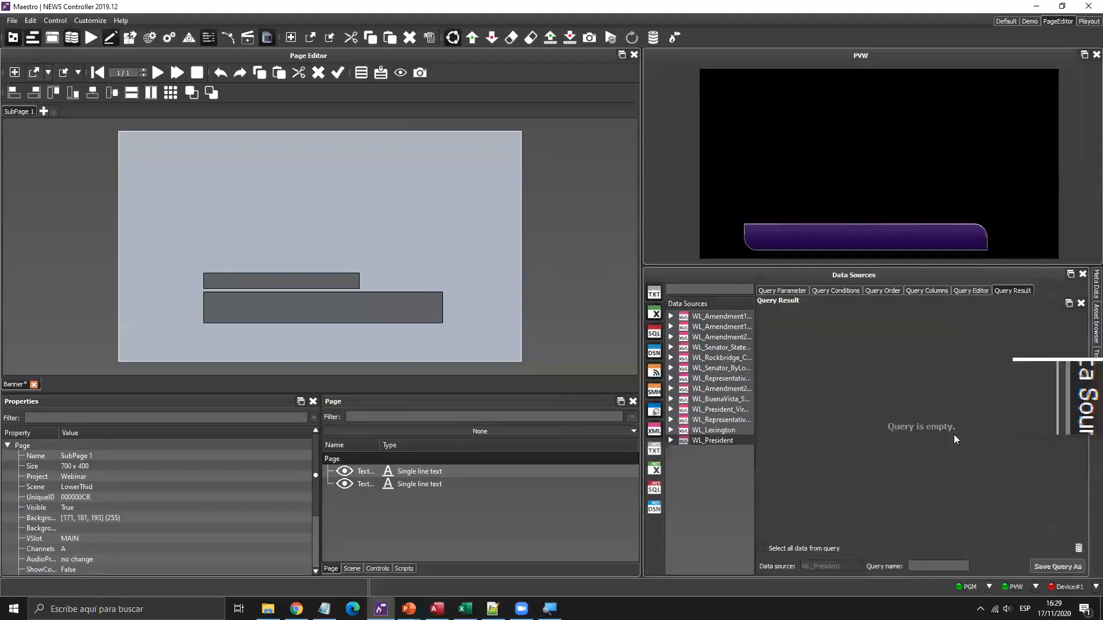
{"action": "left_click_drag", "start_coordinate": [754, 355], "coordinate": [809, 357]}
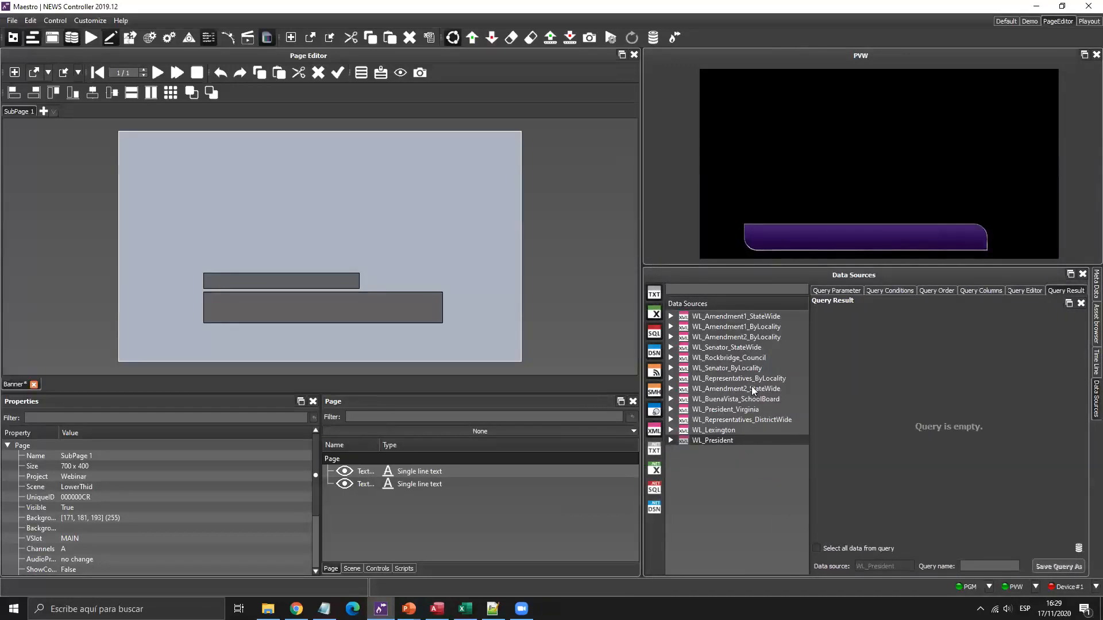
{"action": "key", "text": "super+plus"}
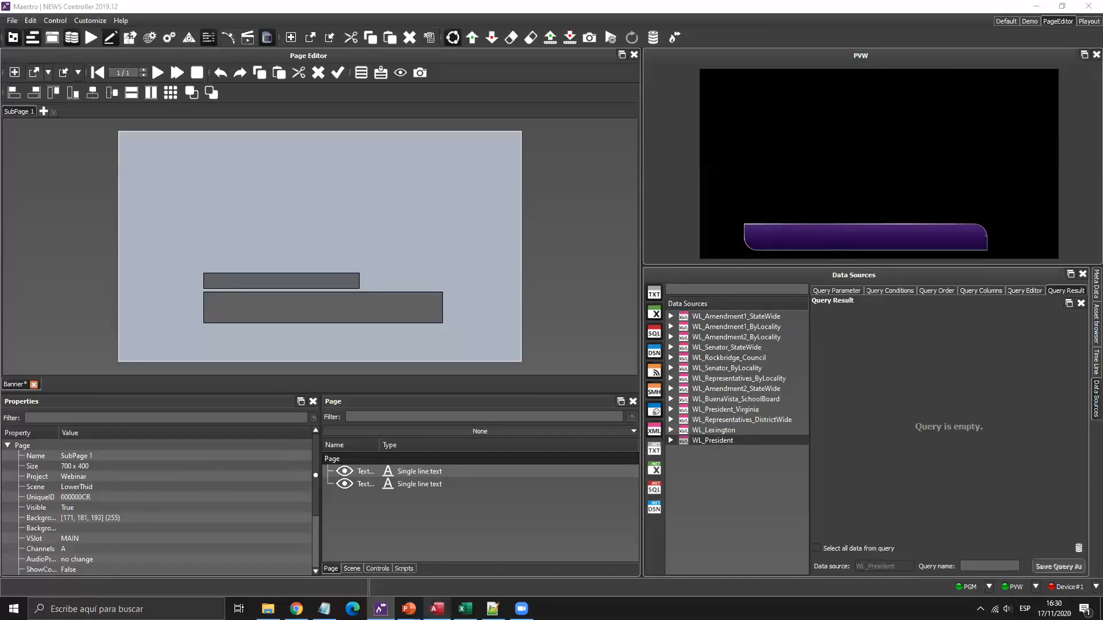
{"action": "mouse_move", "coordinate": [436, 608]}
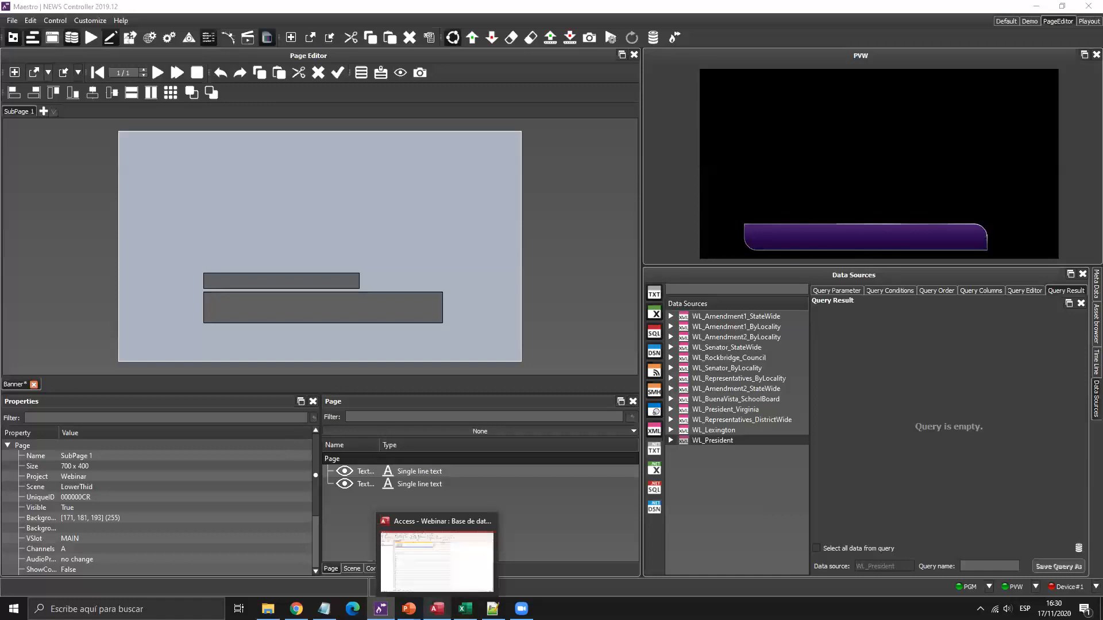
{"action": "left_click", "coordinate": [437, 555]}
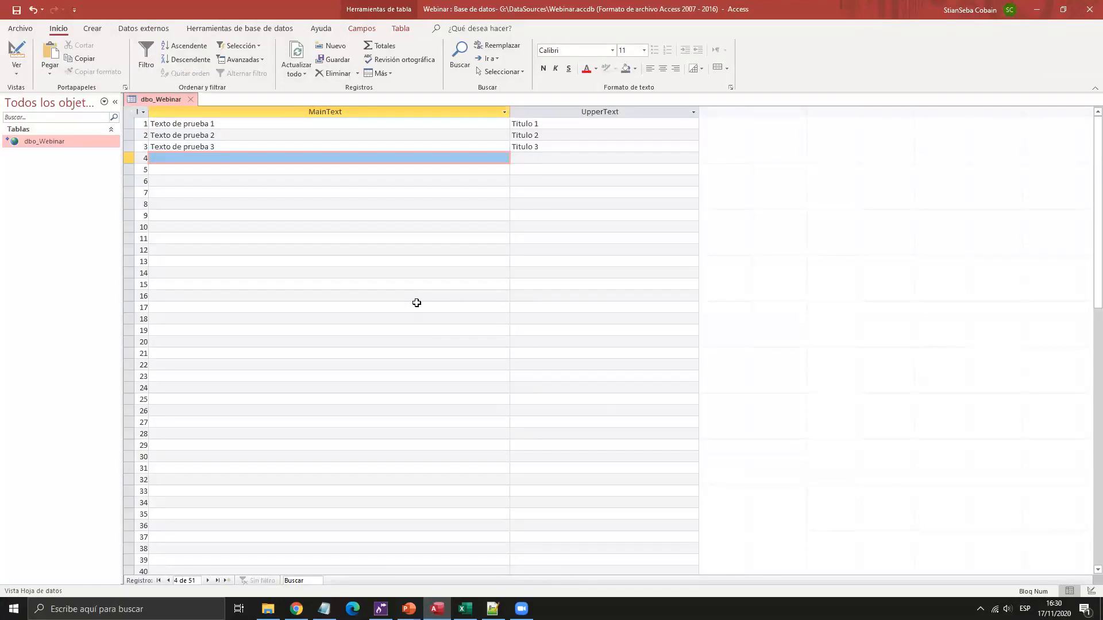
{"action": "left_click", "coordinate": [270, 147]}
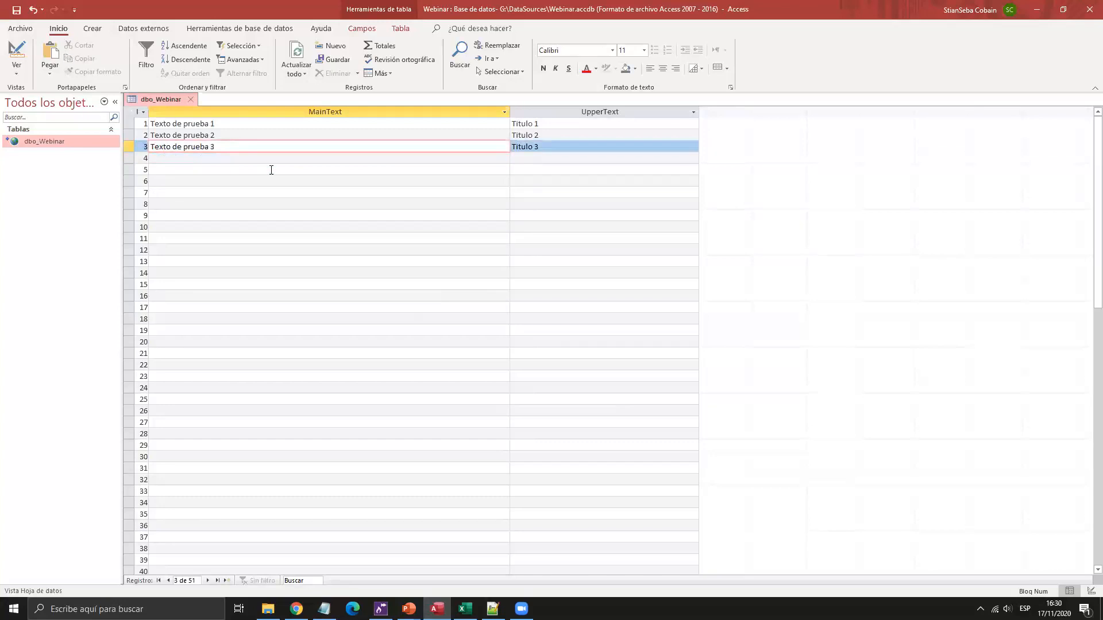
{"action": "left_click", "coordinate": [271, 170]}
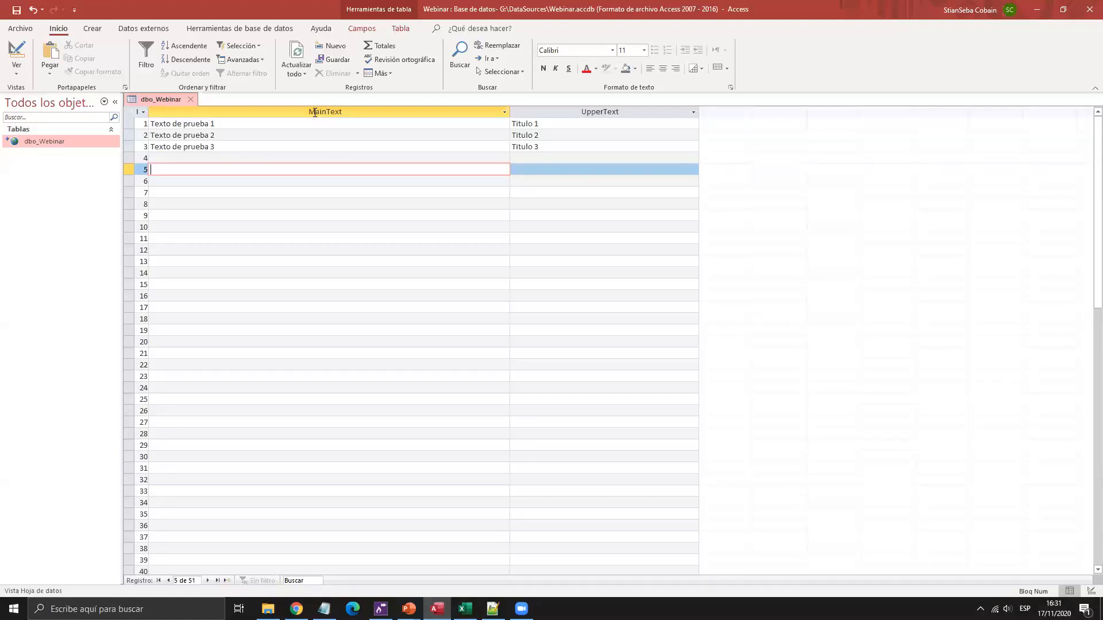
{"action": "key", "text": "alt+Tab"}
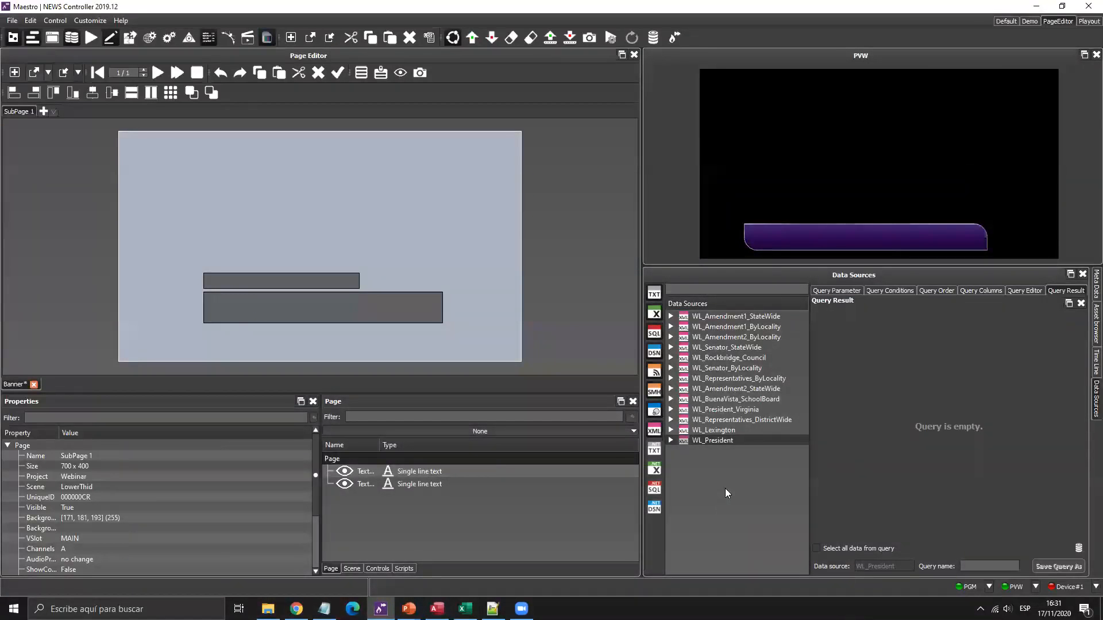
Add a new data source from the Data Sources list and try the factory name options.
{"action": "right_click", "coordinate": [697, 469]}
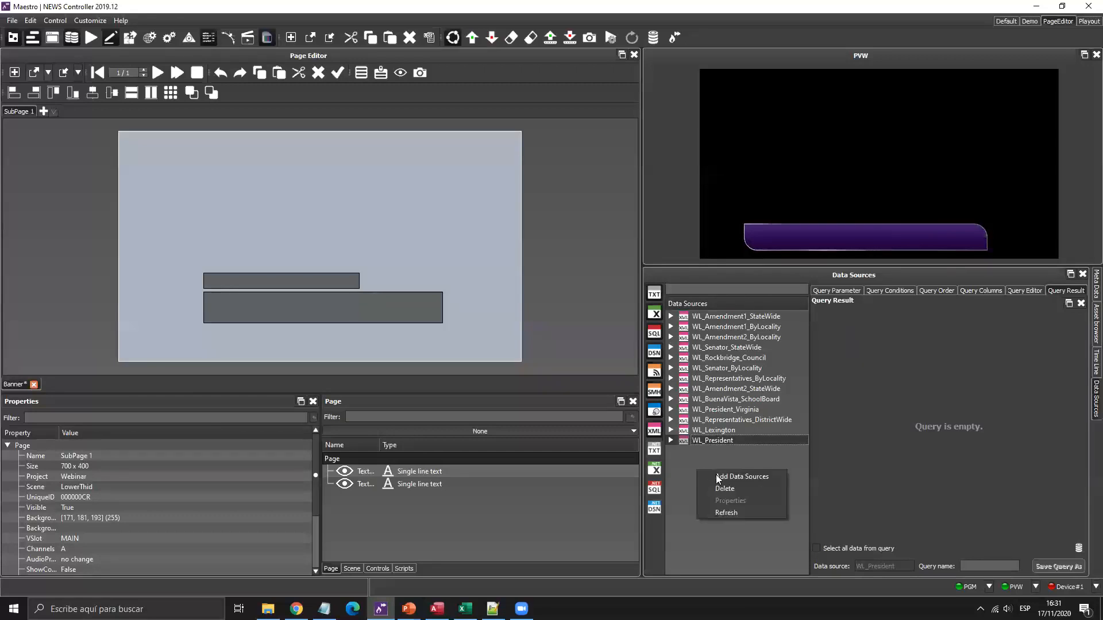
{"action": "left_click", "coordinate": [719, 475]}
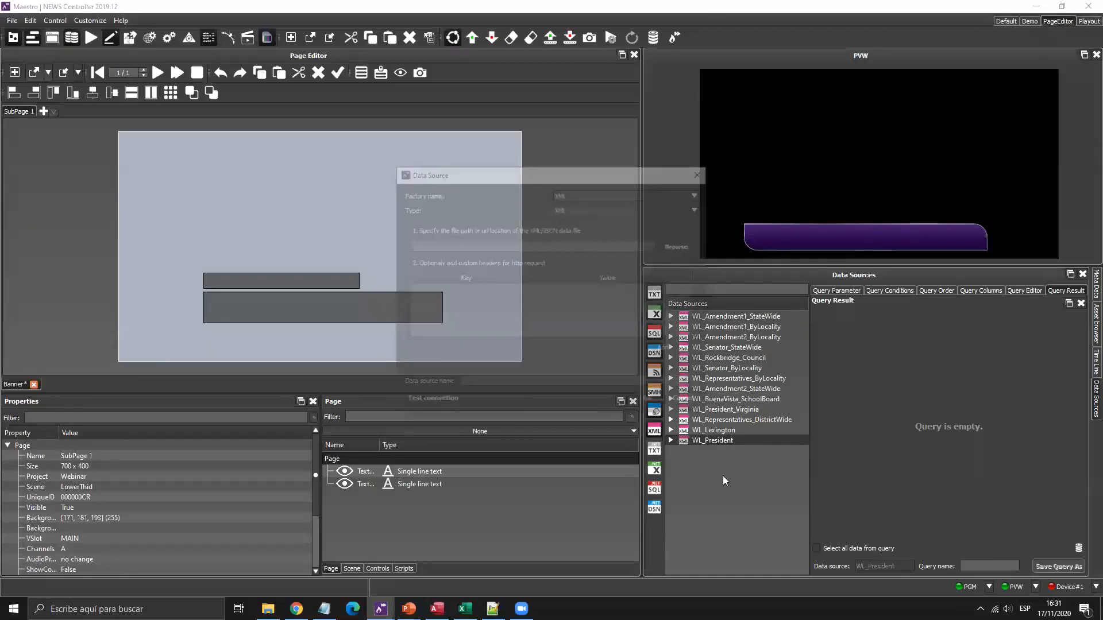
{"action": "left_click", "coordinate": [627, 194]}
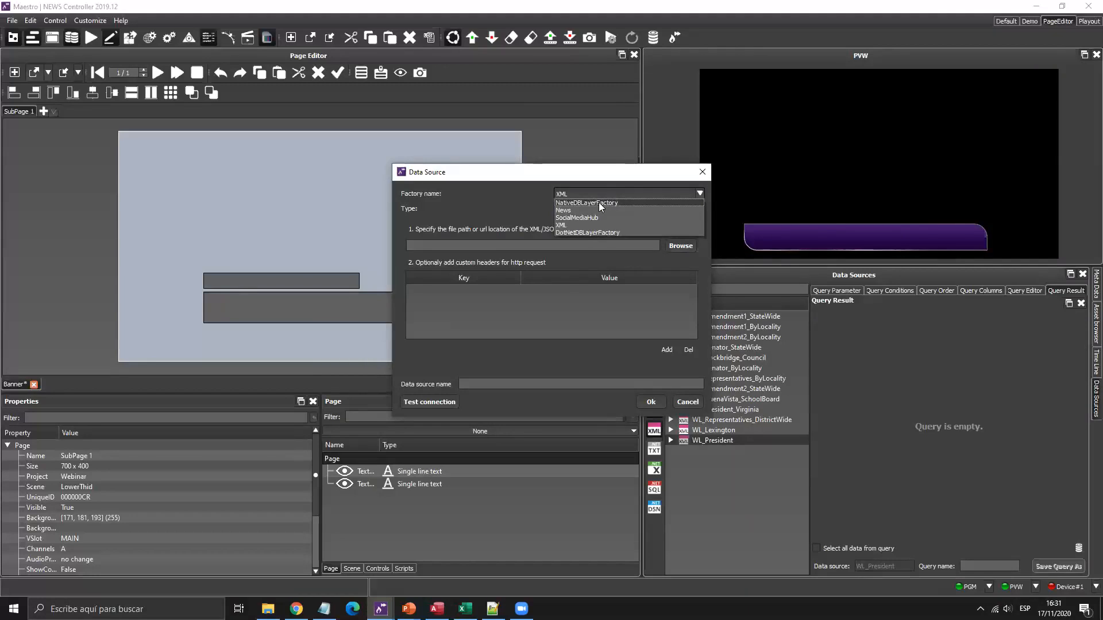
{"action": "left_click", "coordinate": [574, 233]}
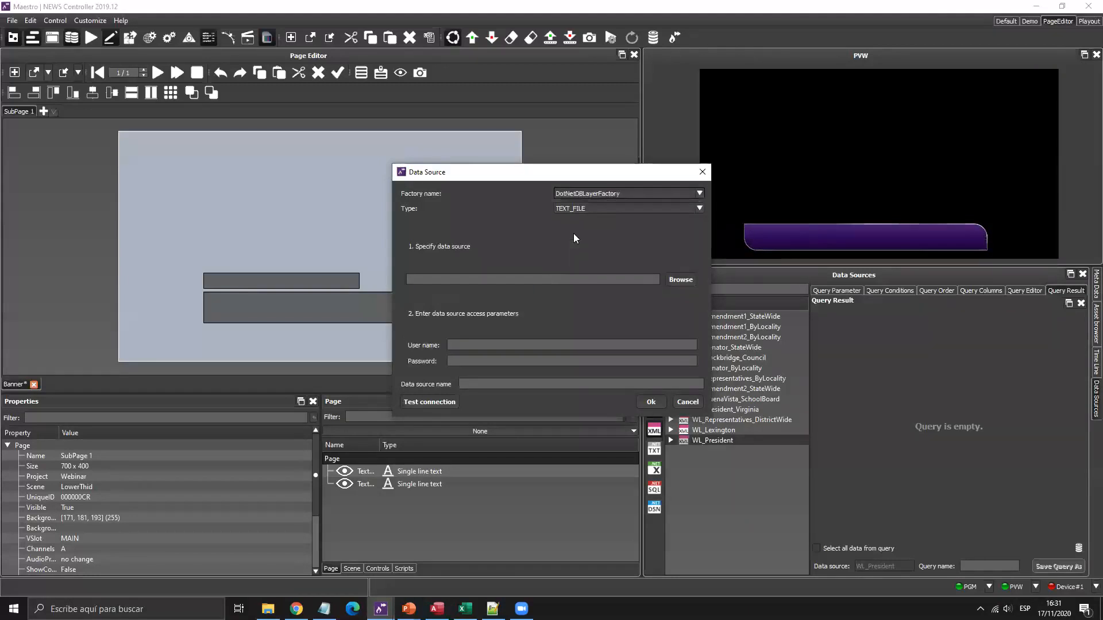
{"action": "left_click", "coordinate": [596, 193]}
{"action": "left_click", "coordinate": [590, 205]}
Set the factory name to DotNetDBLayerFactory and the data source type to DATABASE.
{"action": "left_click", "coordinate": [598, 193]}
{"action": "left_click", "coordinate": [597, 195]}
{"action": "left_click", "coordinate": [597, 195]}
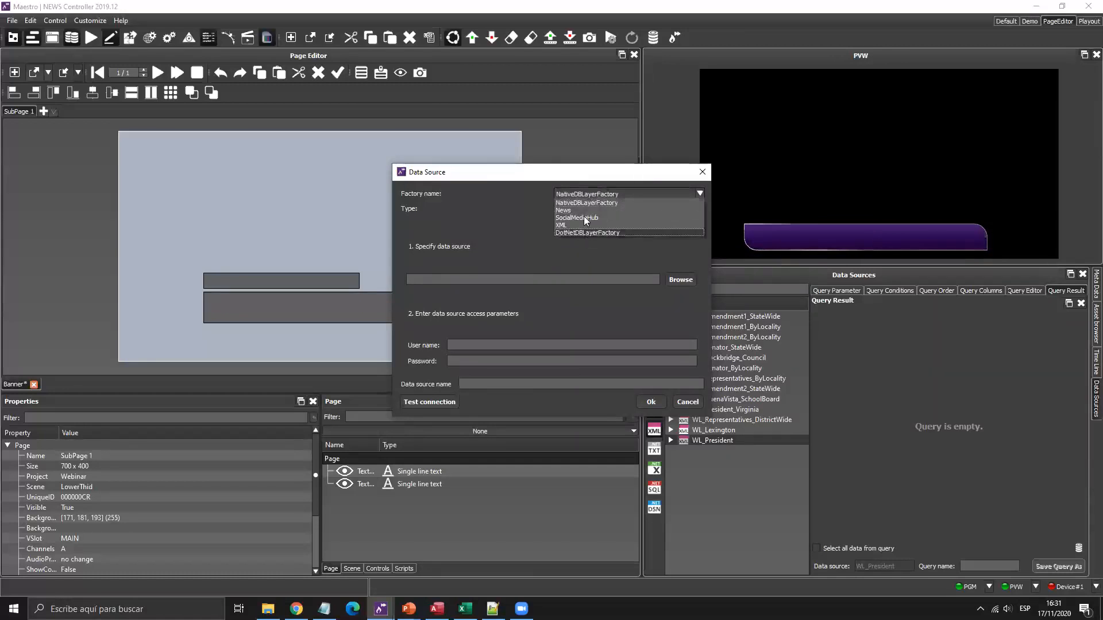
{"action": "left_click", "coordinate": [595, 195]}
{"action": "left_click", "coordinate": [597, 193]}
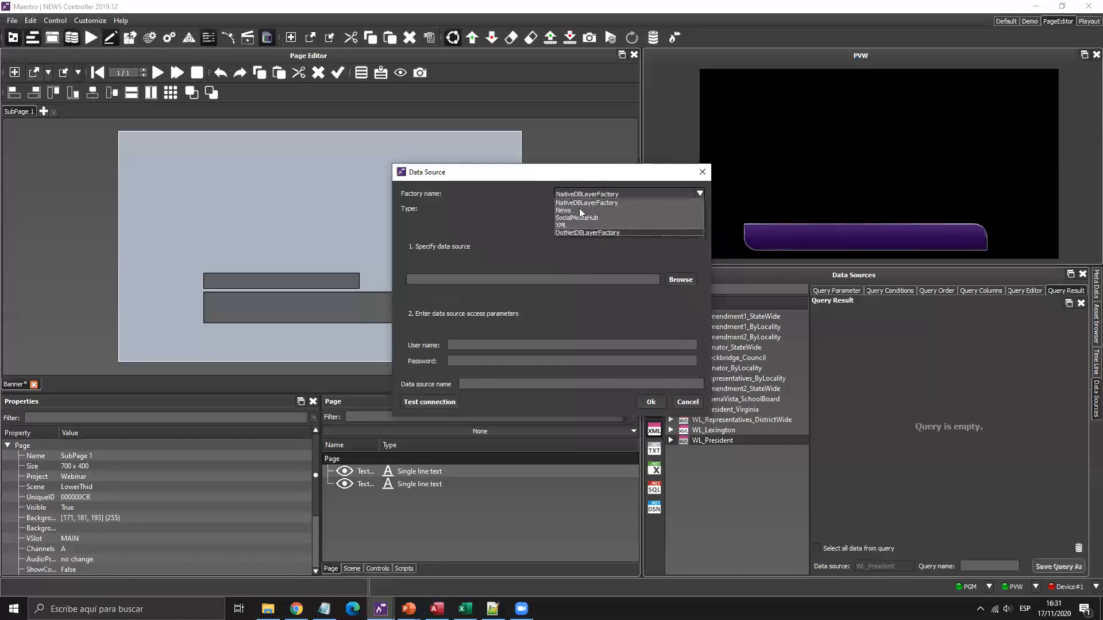
{"action": "left_click", "coordinate": [579, 208]}
{"action": "left_click", "coordinate": [581, 207]}
{"action": "left_click", "coordinate": [586, 198]}
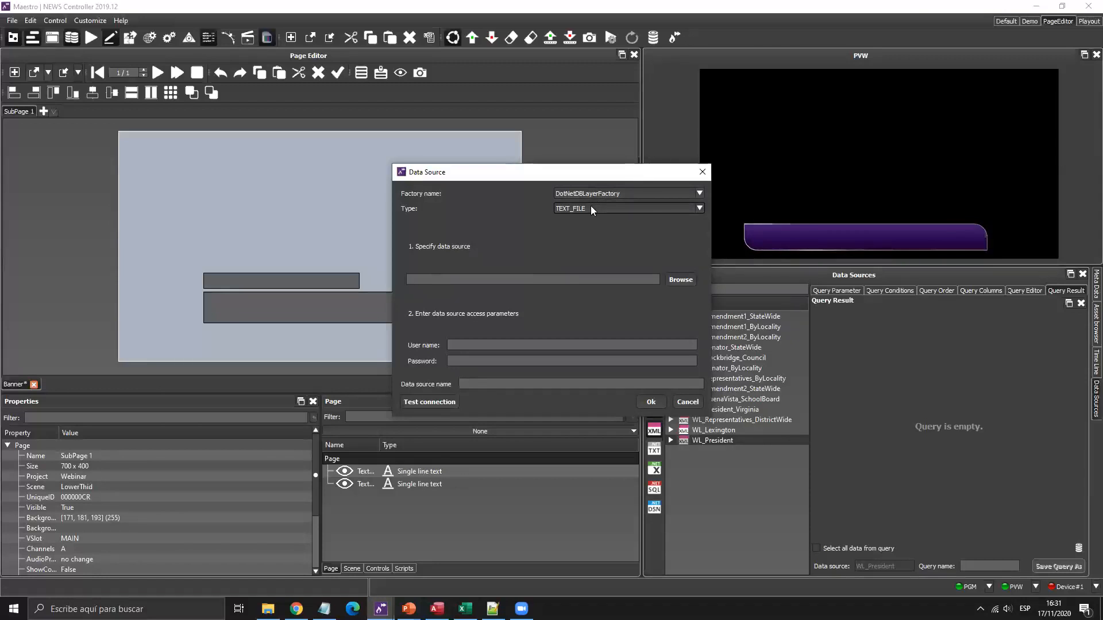
{"action": "left_click", "coordinate": [591, 208]}
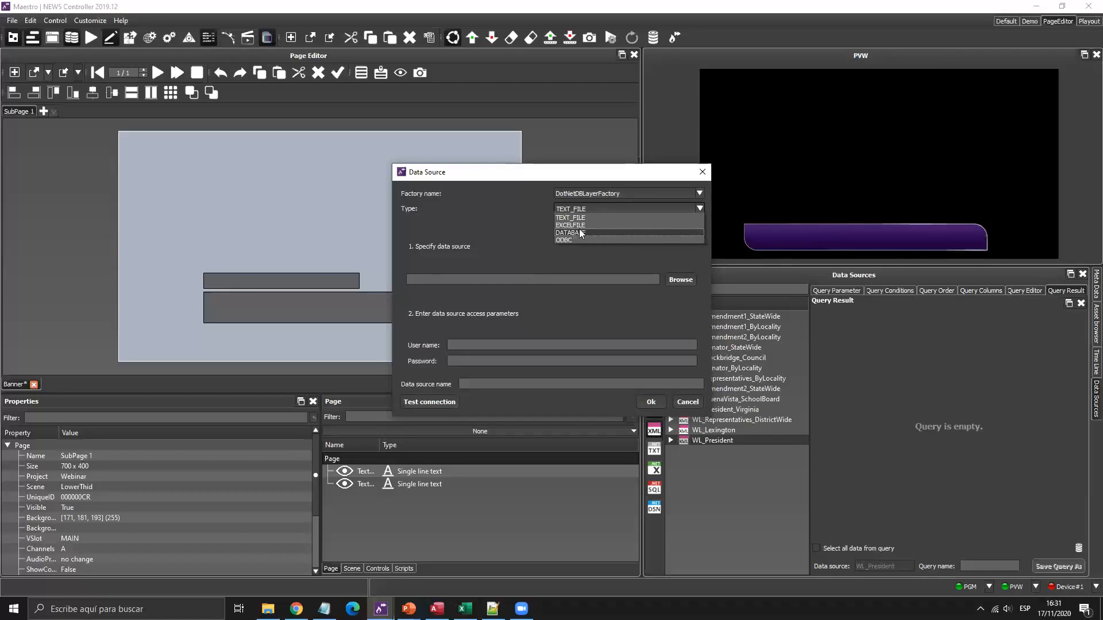
{"action": "left_click", "coordinate": [580, 233]}
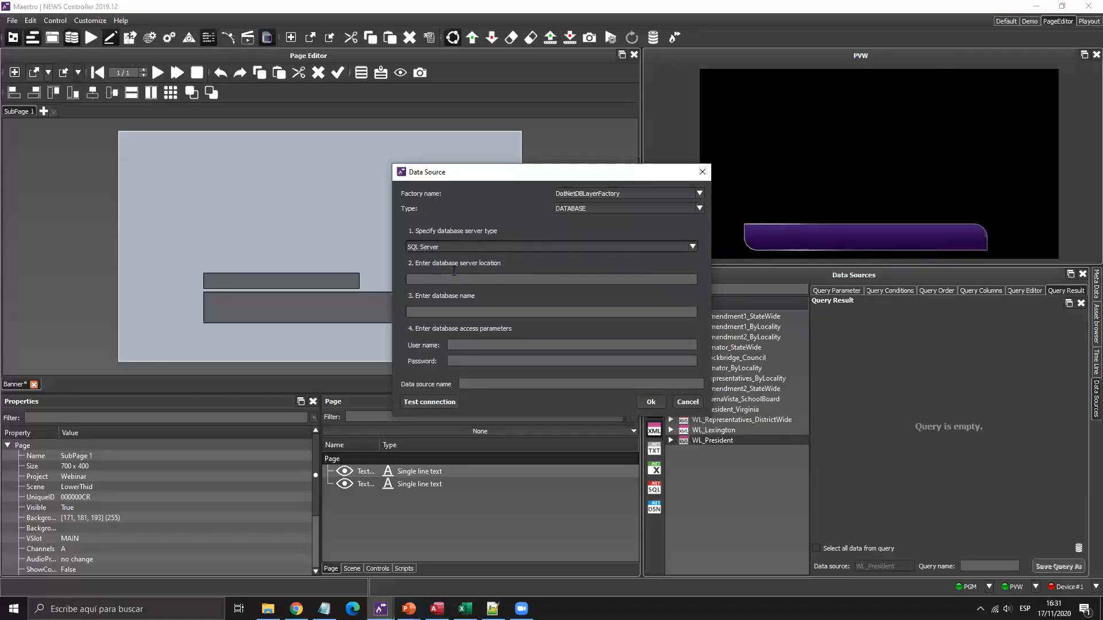
Paste the local SQLEXPRESS server name from Notepad into the server location field.
{"action": "left_click", "coordinate": [439, 280]}
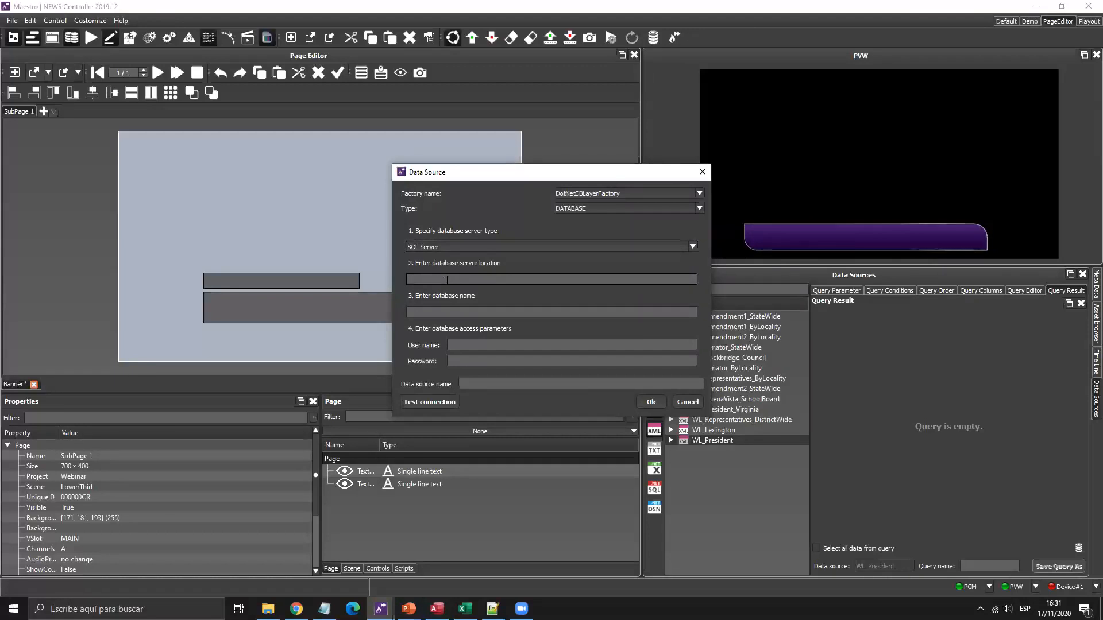
{"action": "left_click", "coordinate": [324, 609]}
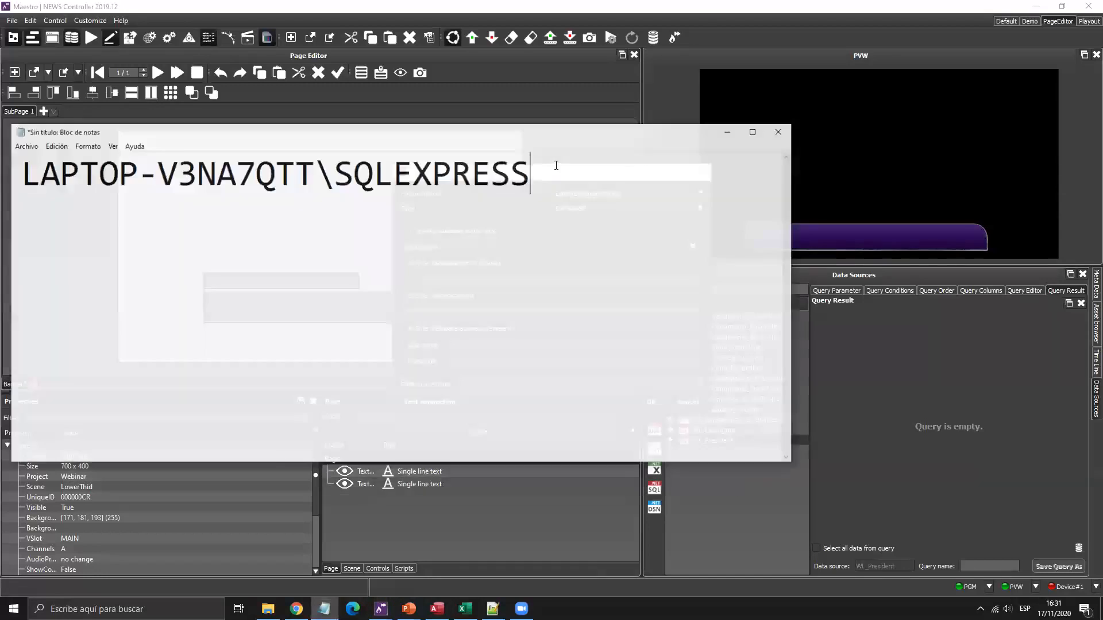
{"action": "left_click_drag", "start_coordinate": [535, 161], "coordinate": [10, 167]}
{"action": "key", "text": "ctrl+c"}
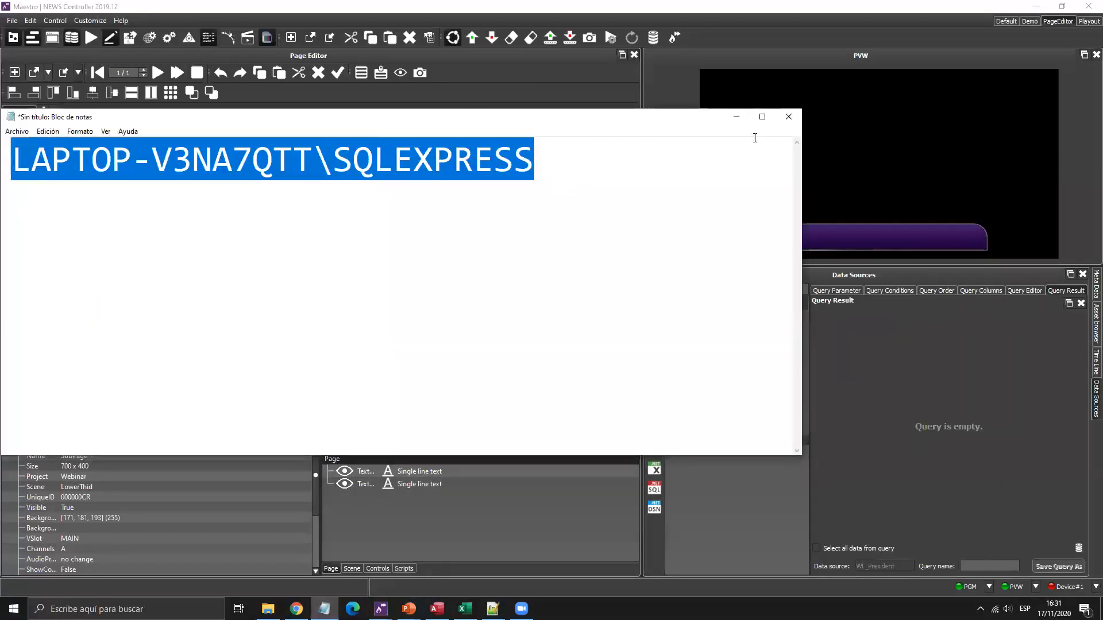
{"action": "left_click", "coordinate": [736, 116]}
{"action": "left_click", "coordinate": [497, 278]}
{"action": "key", "text": "ctrl+v"}
Enter Webinar as the database with the login user name and password, and test the connection successfully.
{"action": "left_click", "coordinate": [481, 311]}
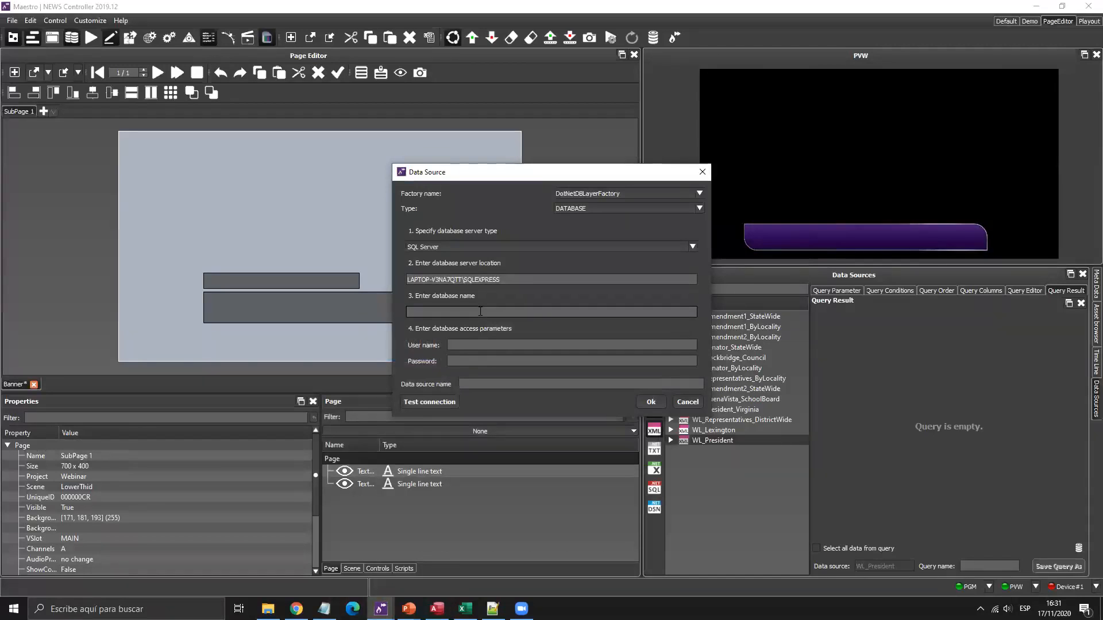
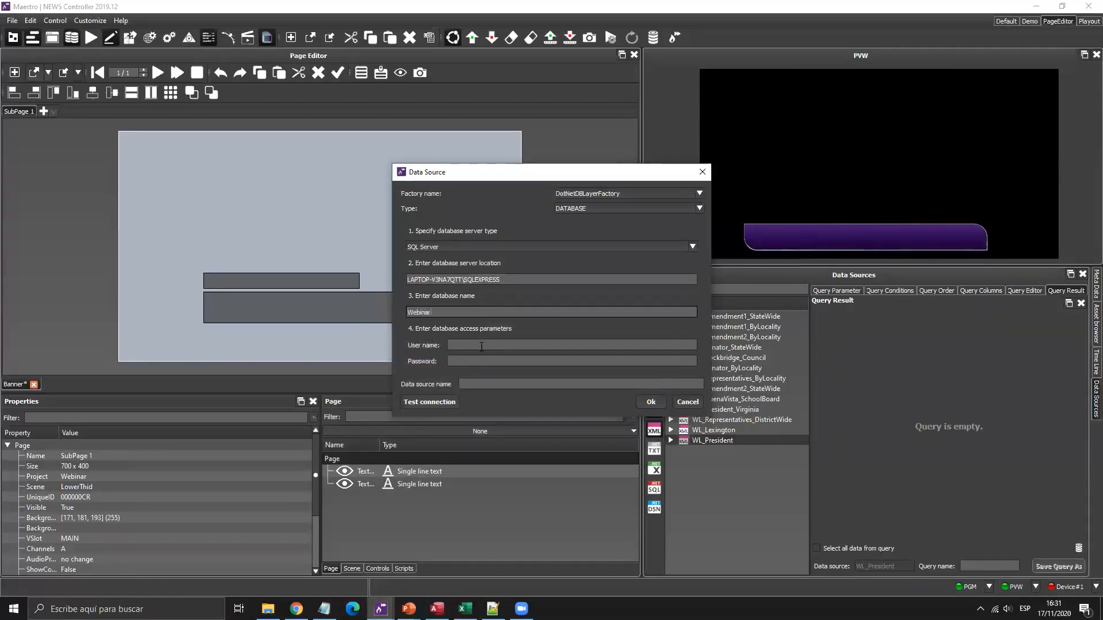
{"action": "key", "text": "Tab"}
{"action": "key", "text": "Tab"}
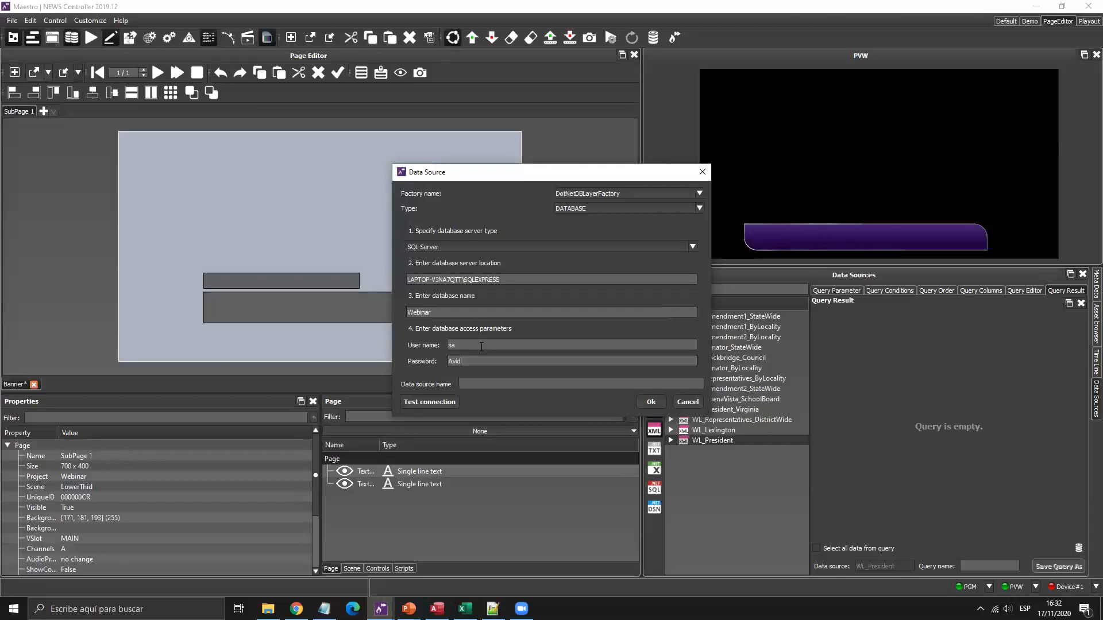
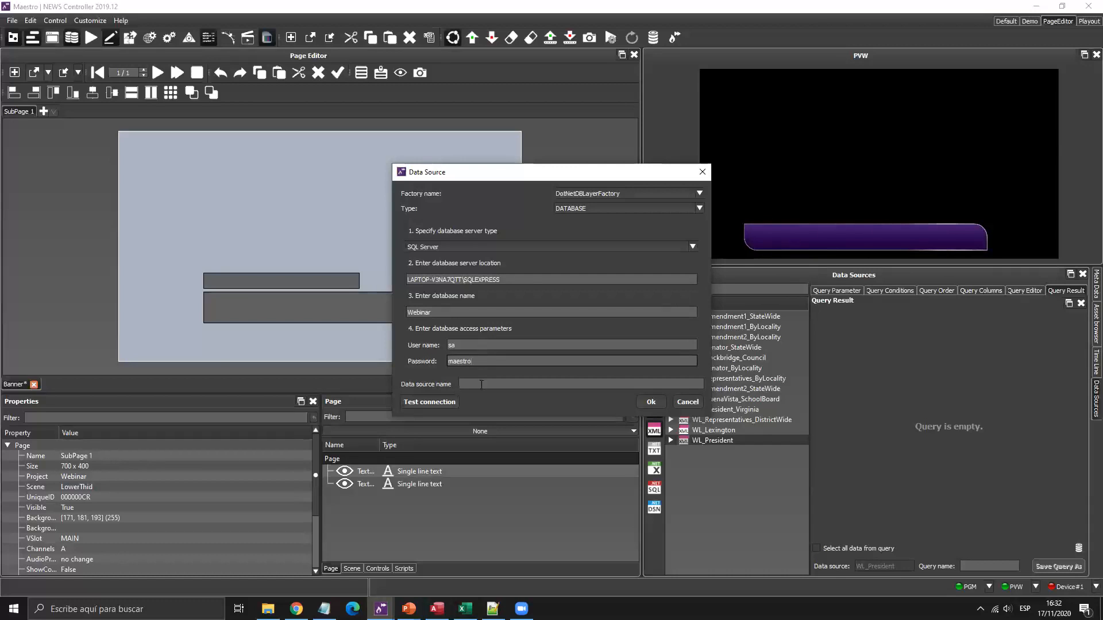
{"action": "left_click", "coordinate": [429, 402]}
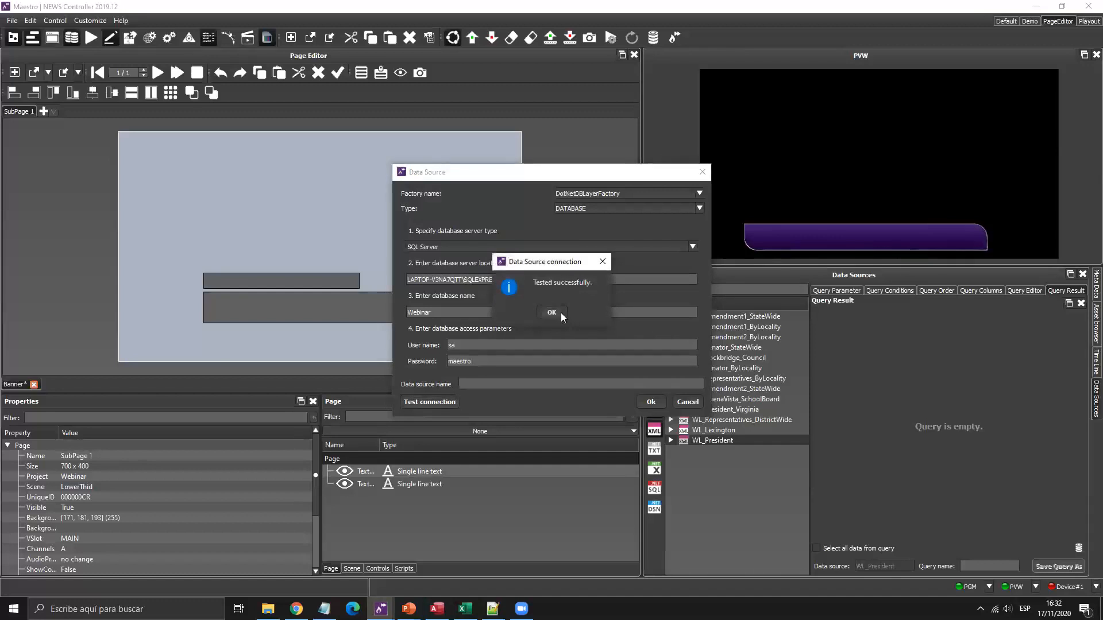
{"action": "left_click", "coordinate": [552, 313]}
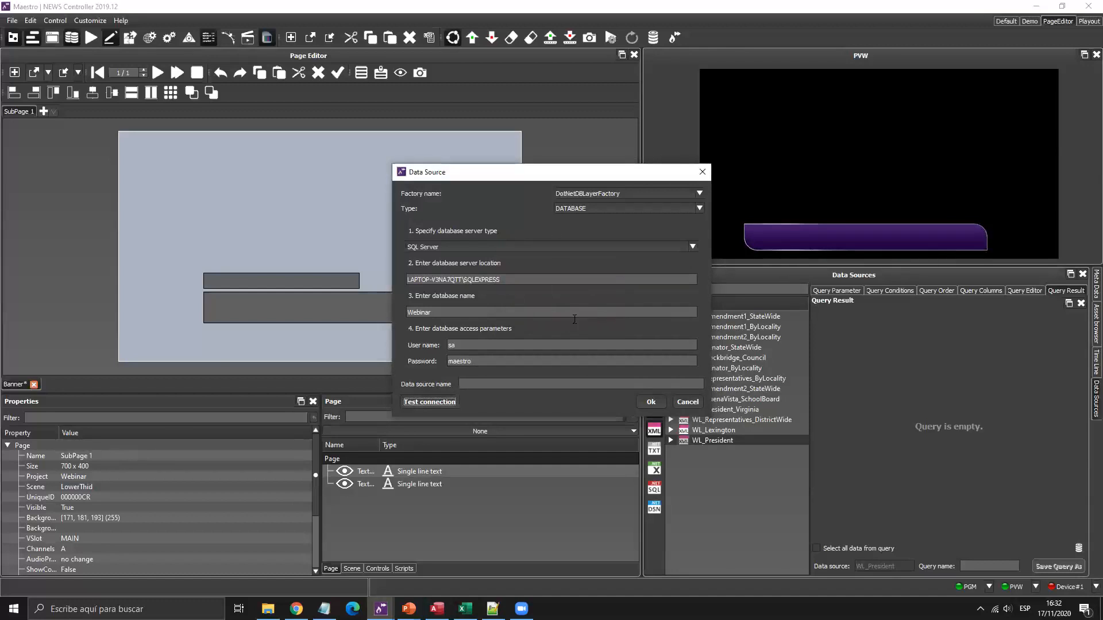
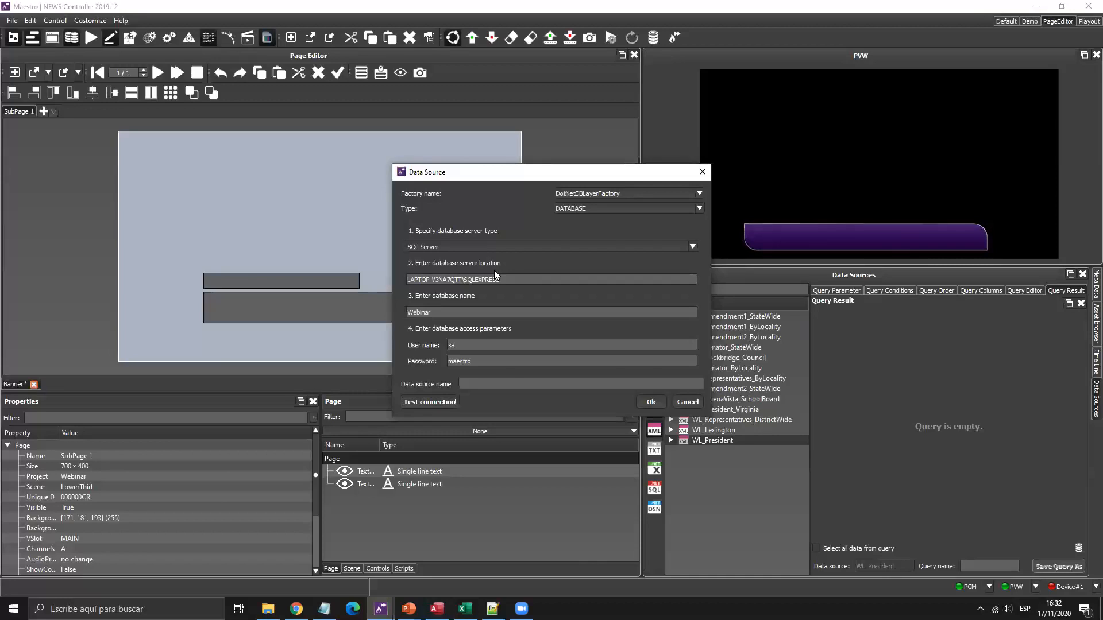
Name the new data source SQL Webinar, confirm it, and select it from the .NET SQL sources.
{"action": "left_click", "coordinate": [512, 383]}
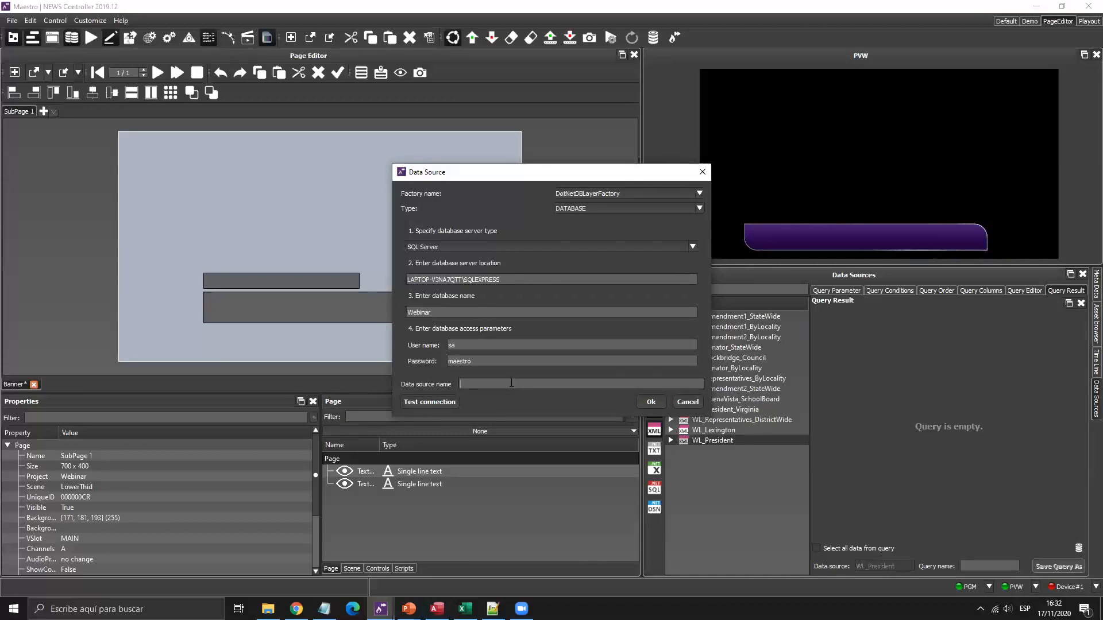
{"action": "type", "text": "SQL Webinar"}
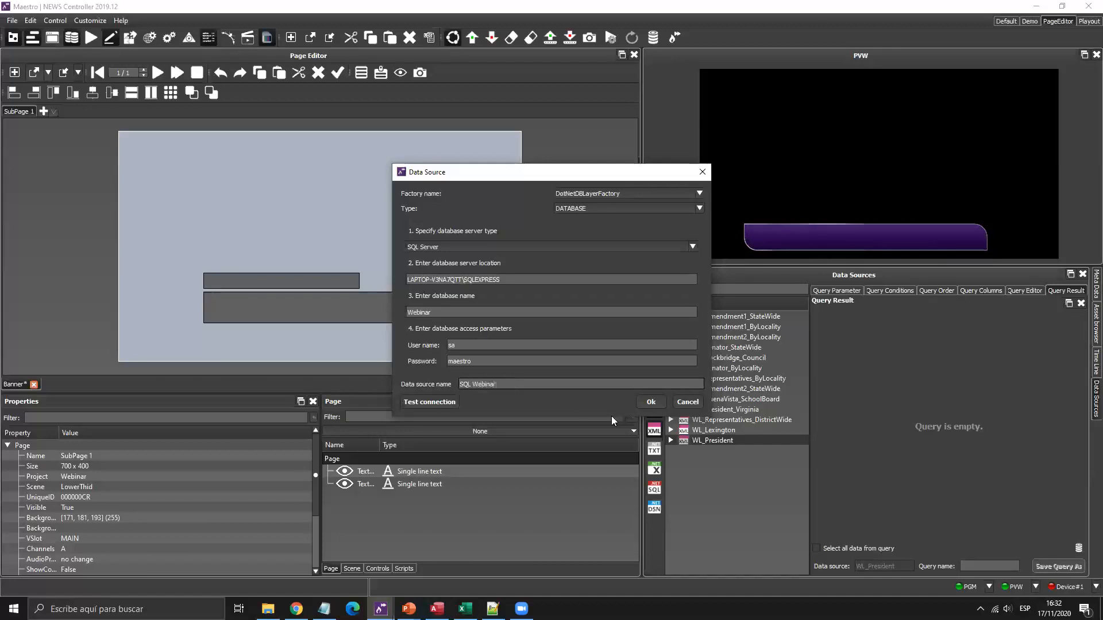
{"action": "left_click", "coordinate": [650, 401]}
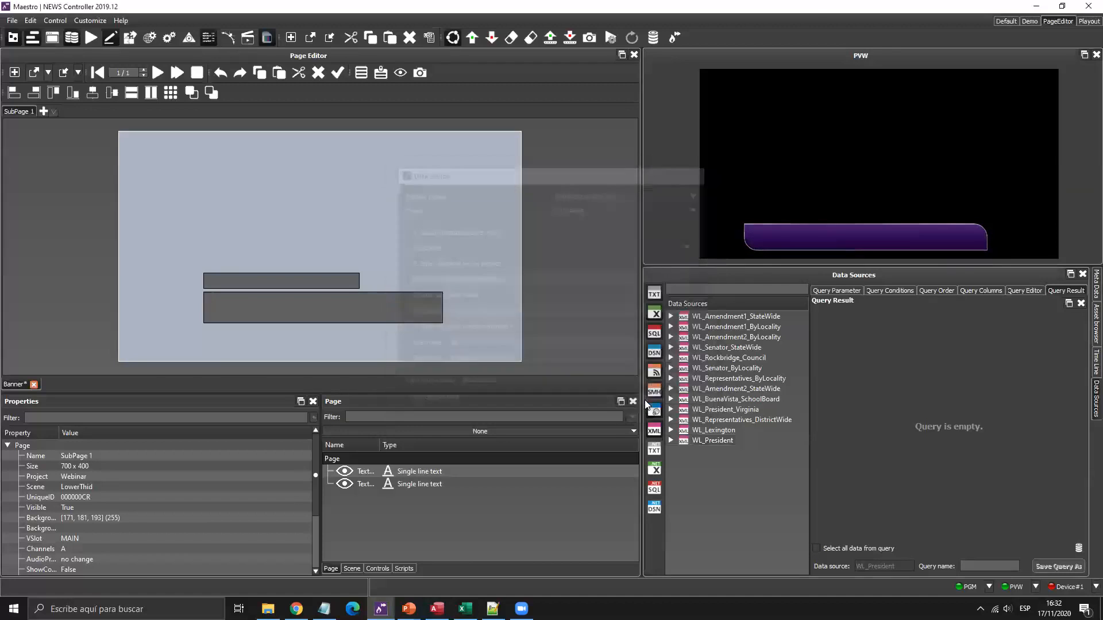
{"action": "left_click", "coordinate": [657, 490]}
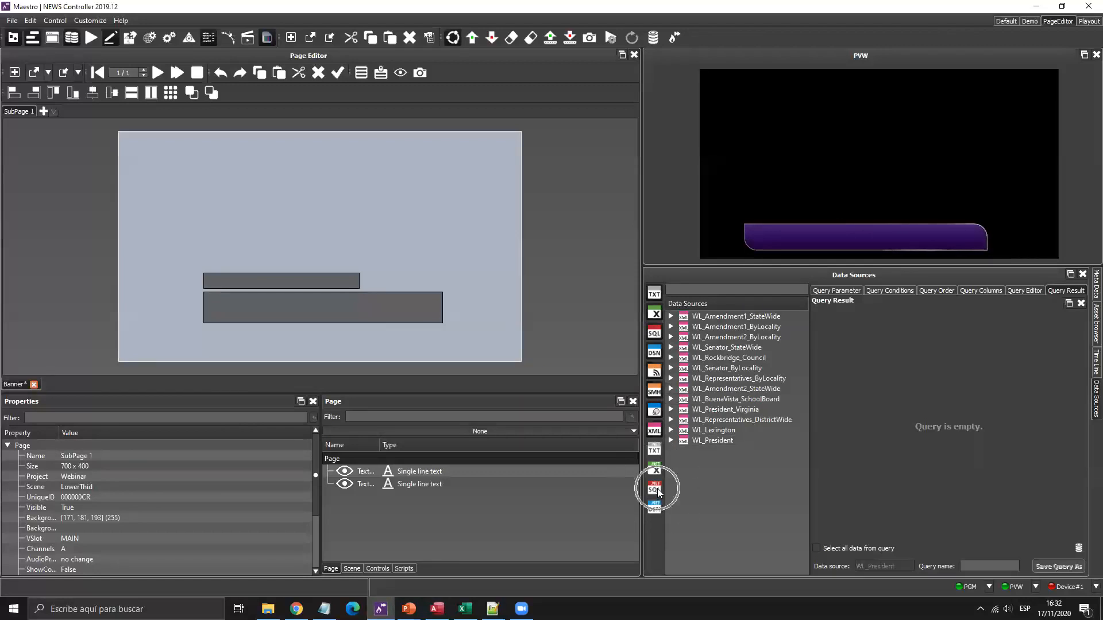
{"action": "left_click", "coordinate": [657, 489]}
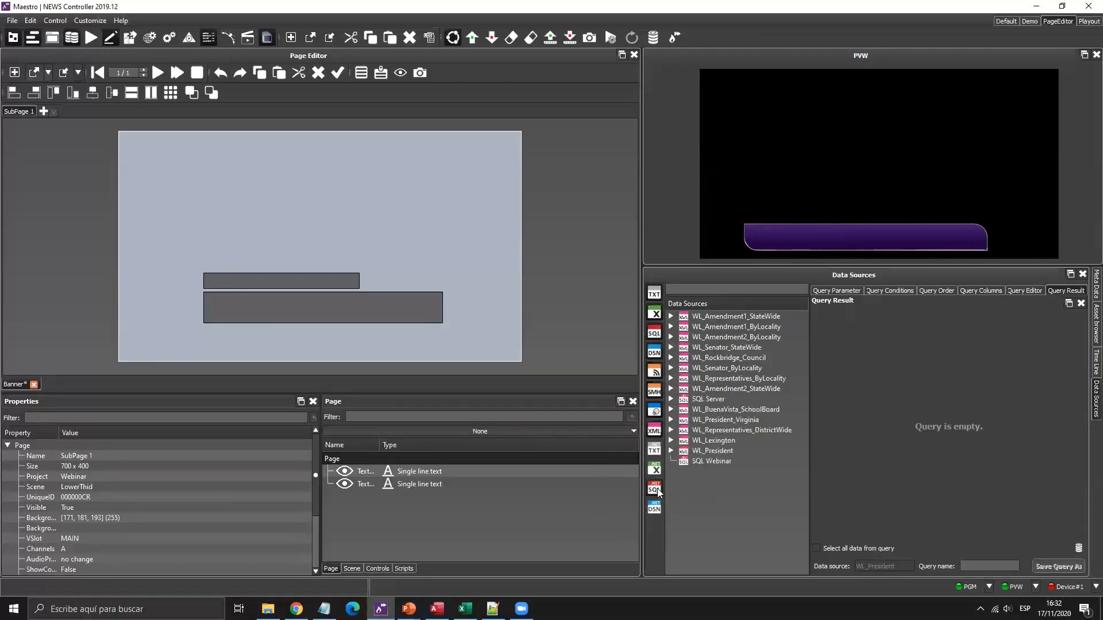
{"action": "left_click", "coordinate": [705, 460]}
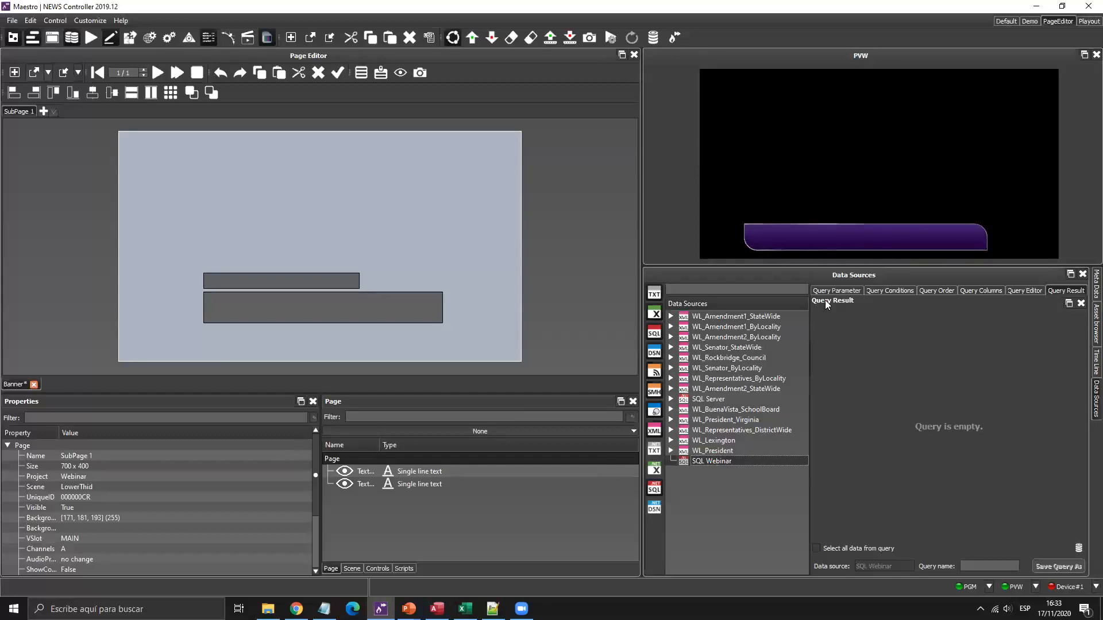
Widen the query area and add the ID, MainText and UpperText columns to the query output.
{"action": "left_click_drag", "start_coordinate": [786, 303], "coordinate": [767, 307]}
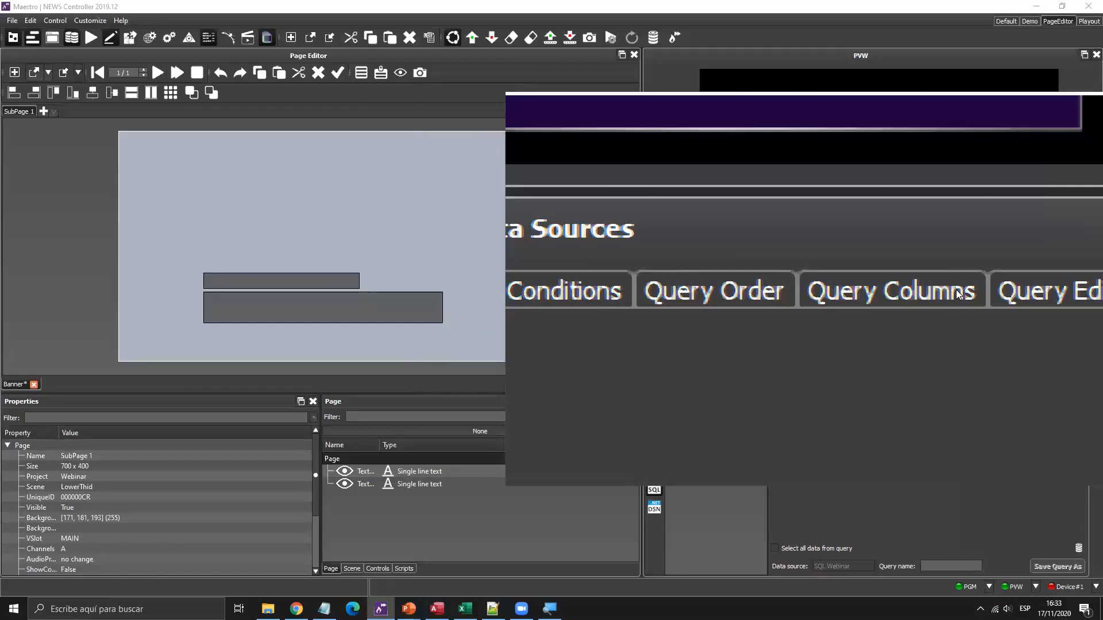
{"action": "left_click", "coordinate": [843, 481]}
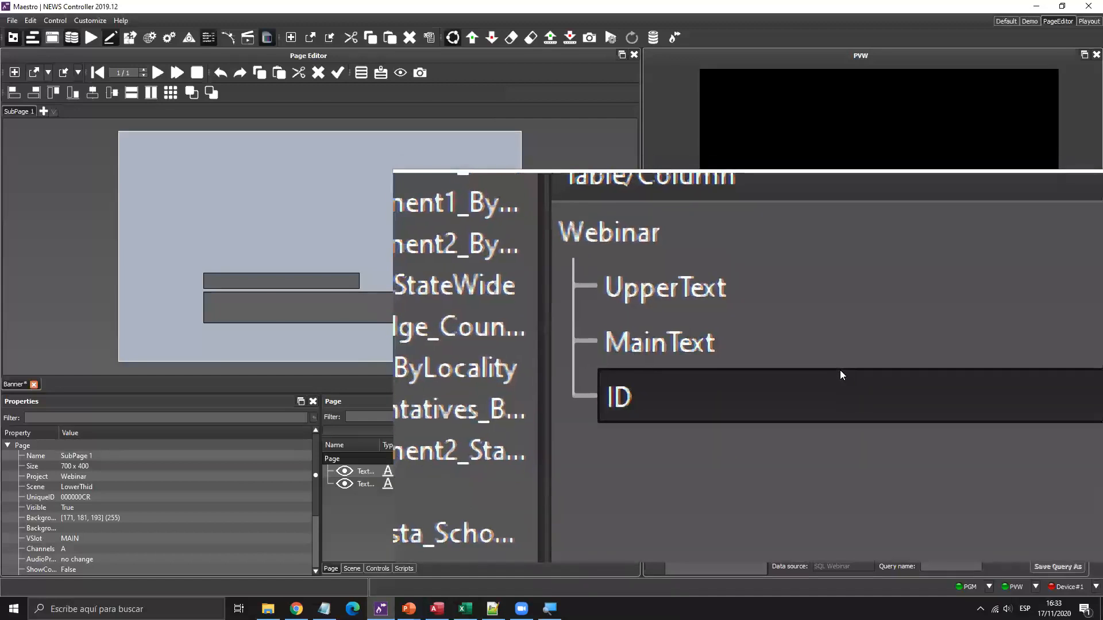
{"action": "key", "text": "super+Escape"}
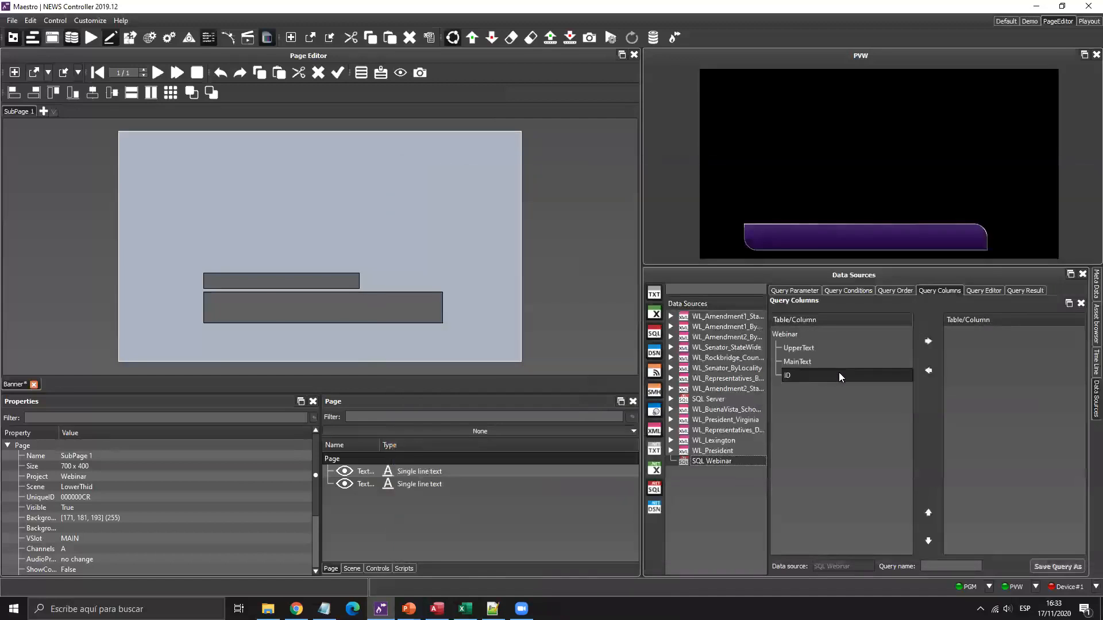
{"action": "left_click", "coordinate": [798, 376]}
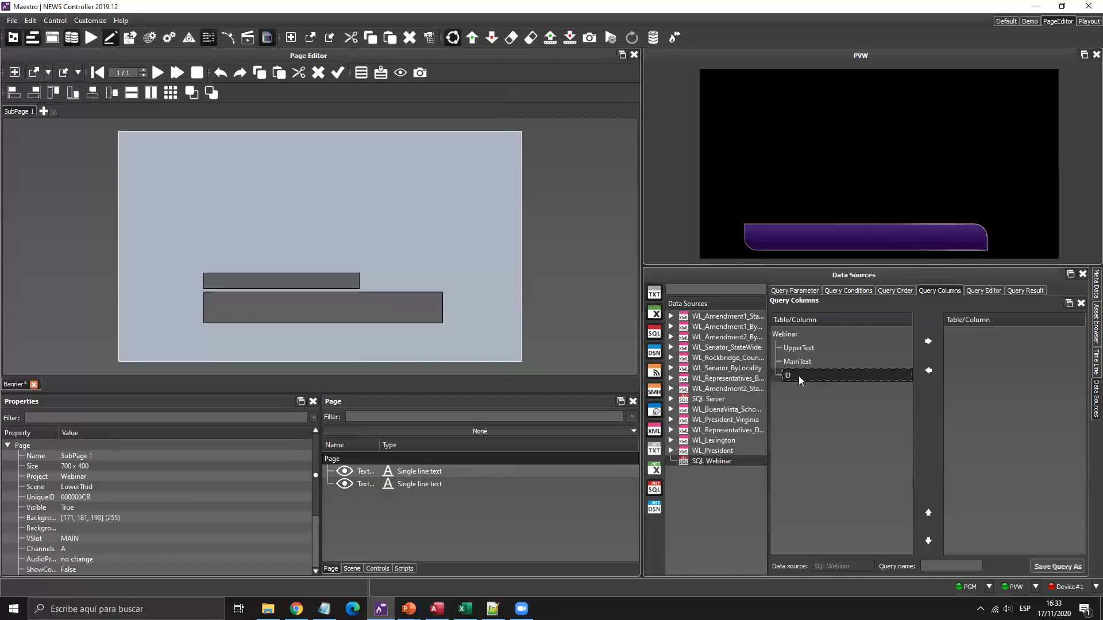
{"action": "left_click", "coordinate": [929, 342]}
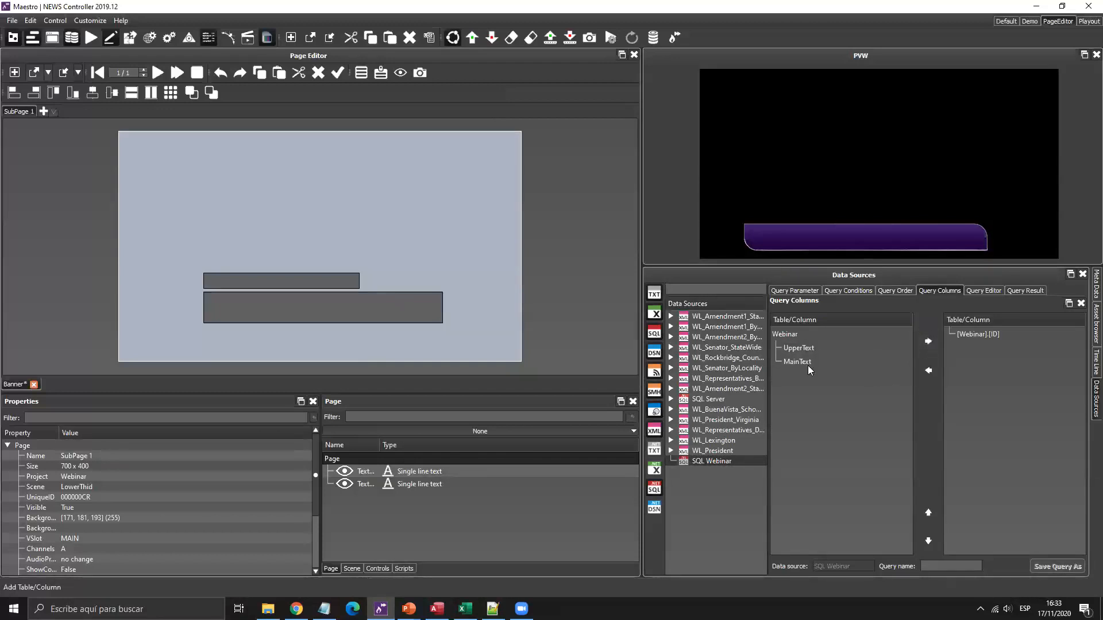
{"action": "left_click", "coordinate": [928, 343]}
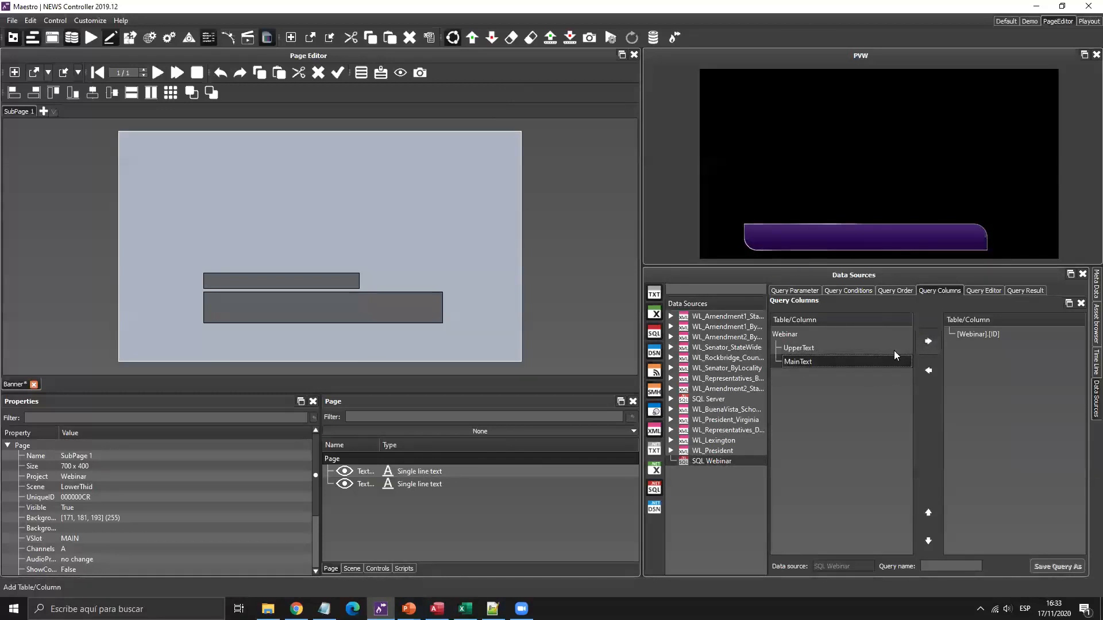
{"action": "left_click", "coordinate": [806, 348]}
{"action": "left_click", "coordinate": [926, 343]}
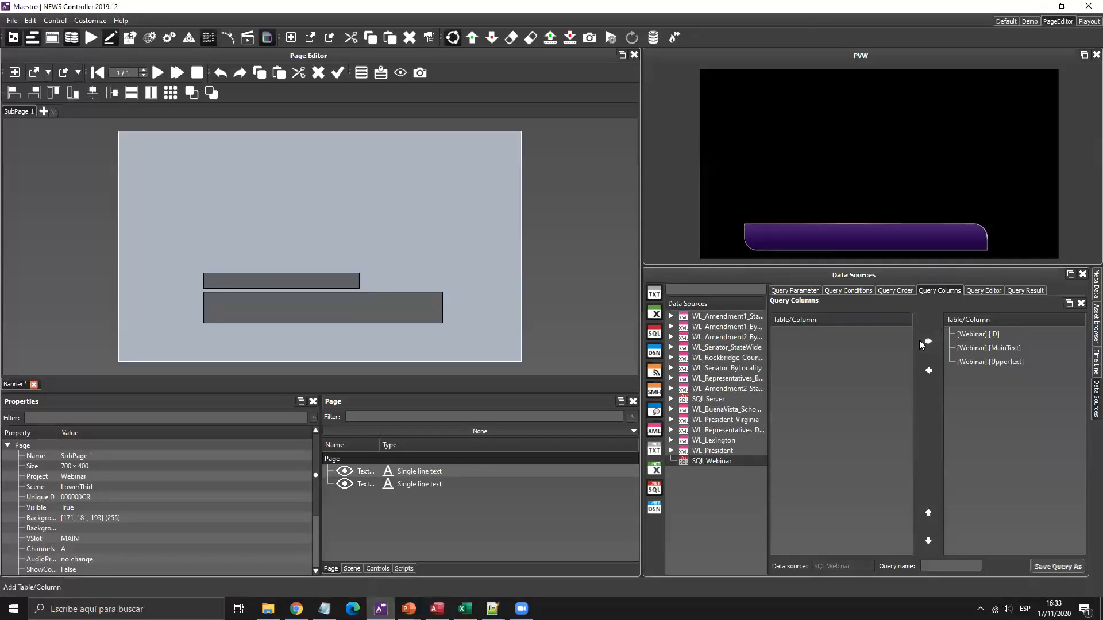
Re-add the three Webinar columns together and reorder them as ID, MainText, UpperText.
{"action": "left_click", "coordinate": [959, 364]}
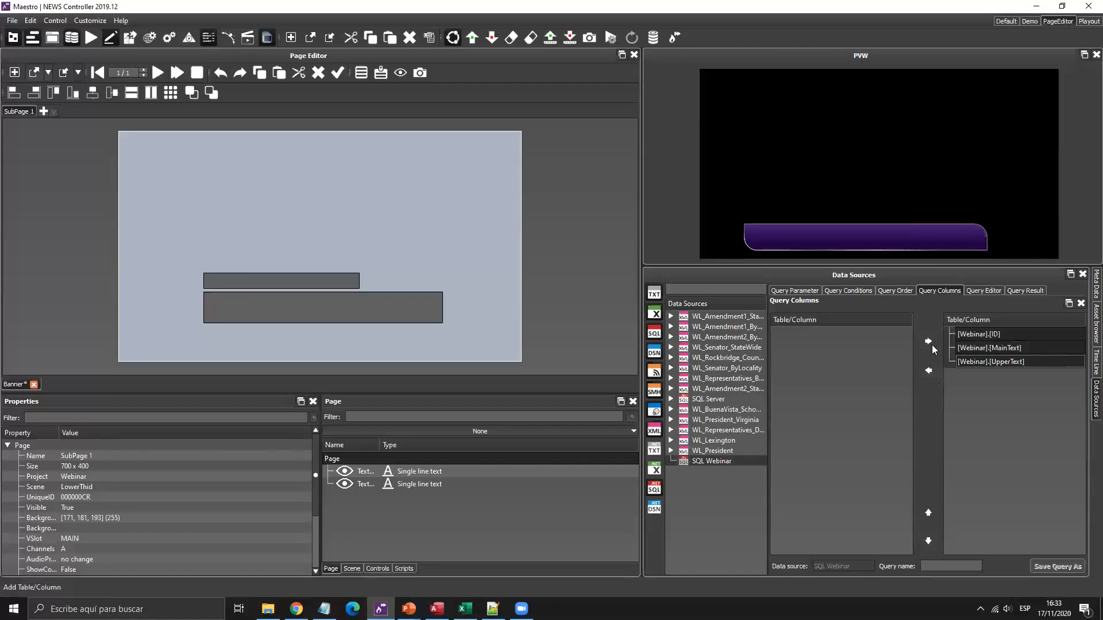
{"action": "left_click", "coordinate": [928, 373]}
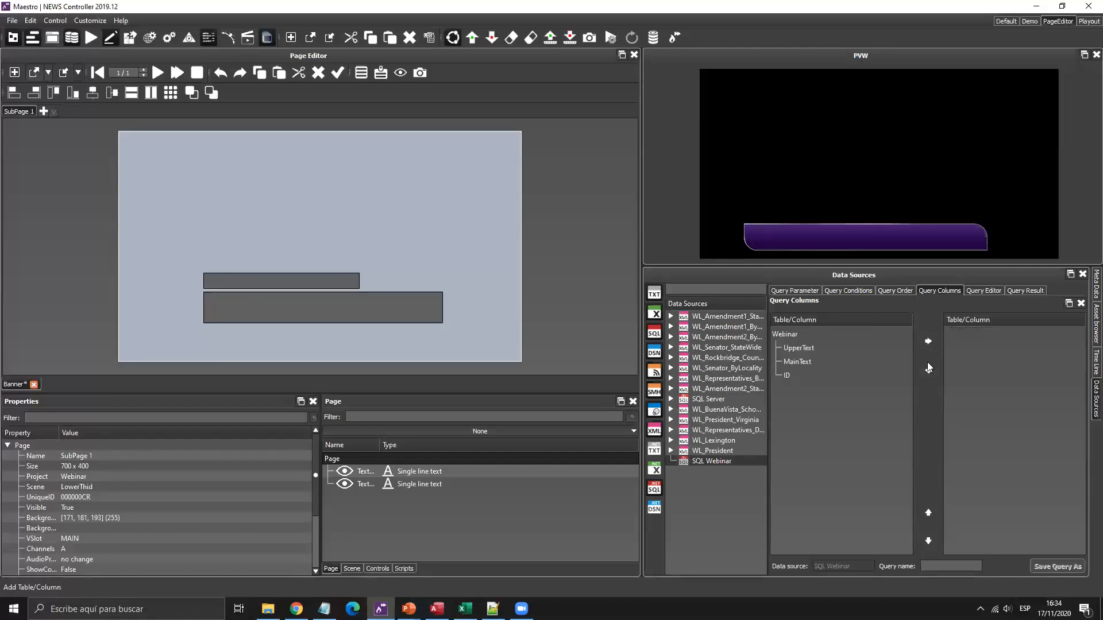
{"action": "left_click_drag", "start_coordinate": [804, 348], "coordinate": [833, 347]}
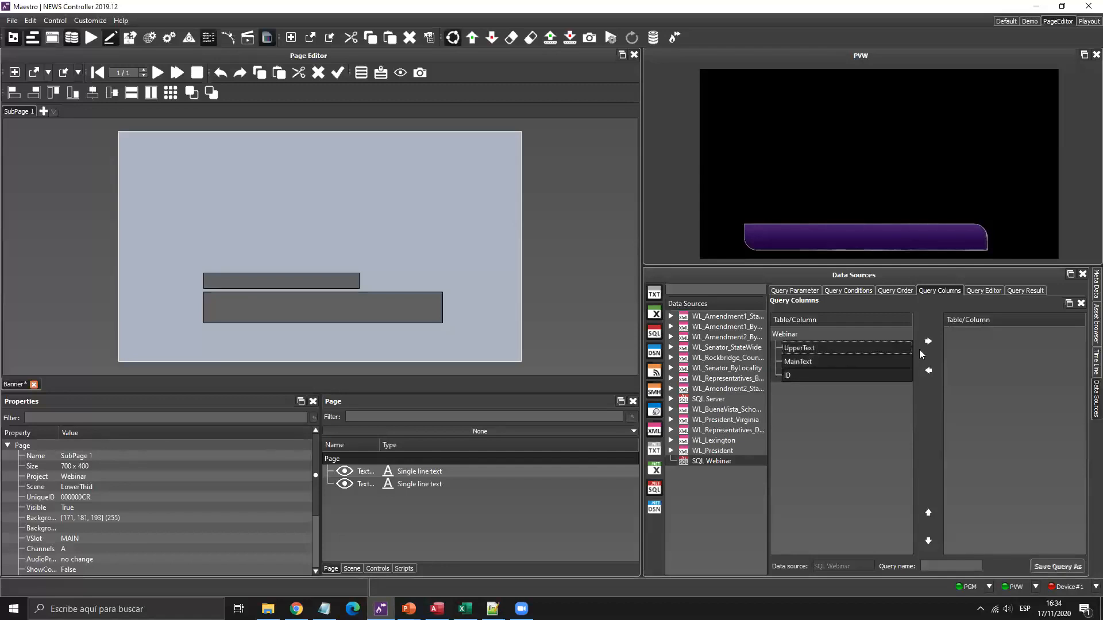
{"action": "left_click", "coordinate": [939, 340]}
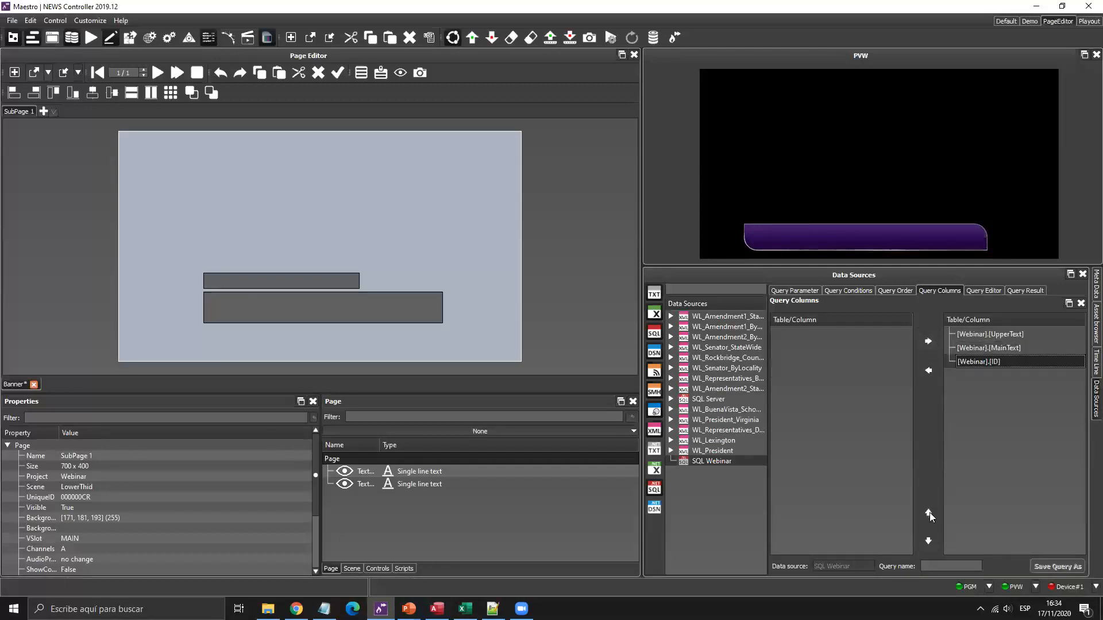
{"action": "left_click", "coordinate": [928, 512]}
{"action": "left_click", "coordinate": [929, 513]}
{"action": "left_click", "coordinate": [999, 361]}
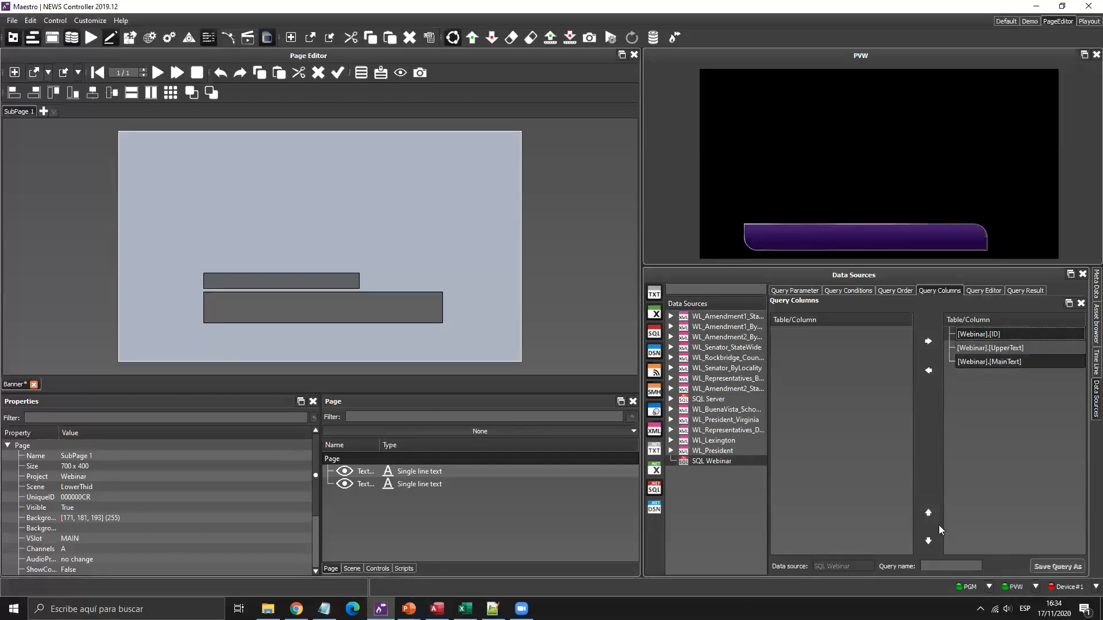
{"action": "left_click", "coordinate": [928, 514]}
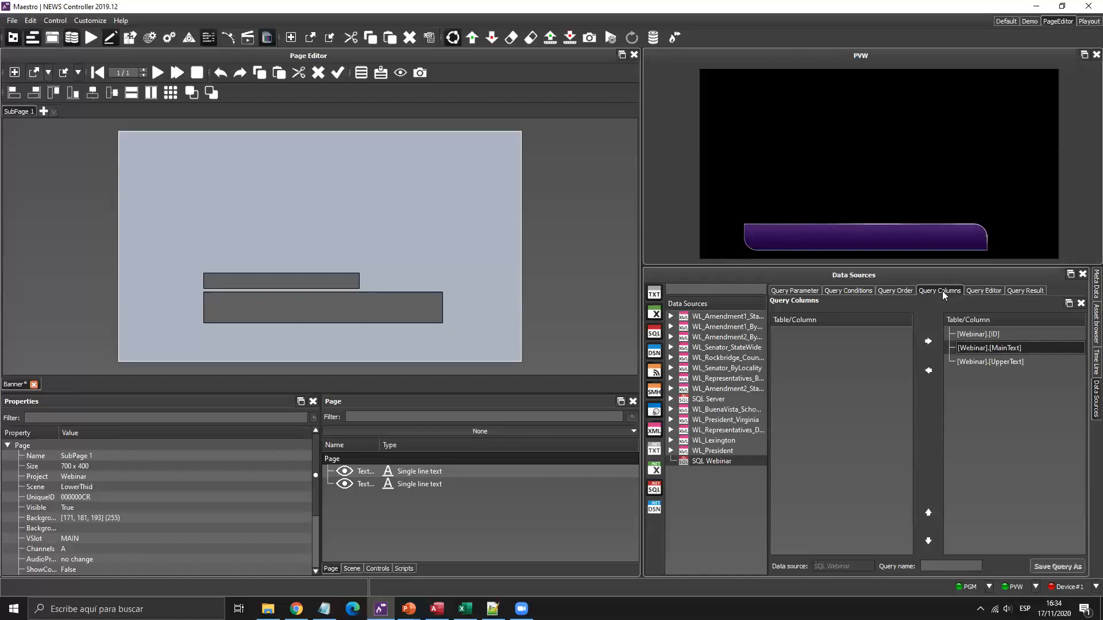
Preview the three returned rows, narrow the ID column, and enter Tabla as the query name.
{"action": "left_click", "coordinate": [1025, 289]}
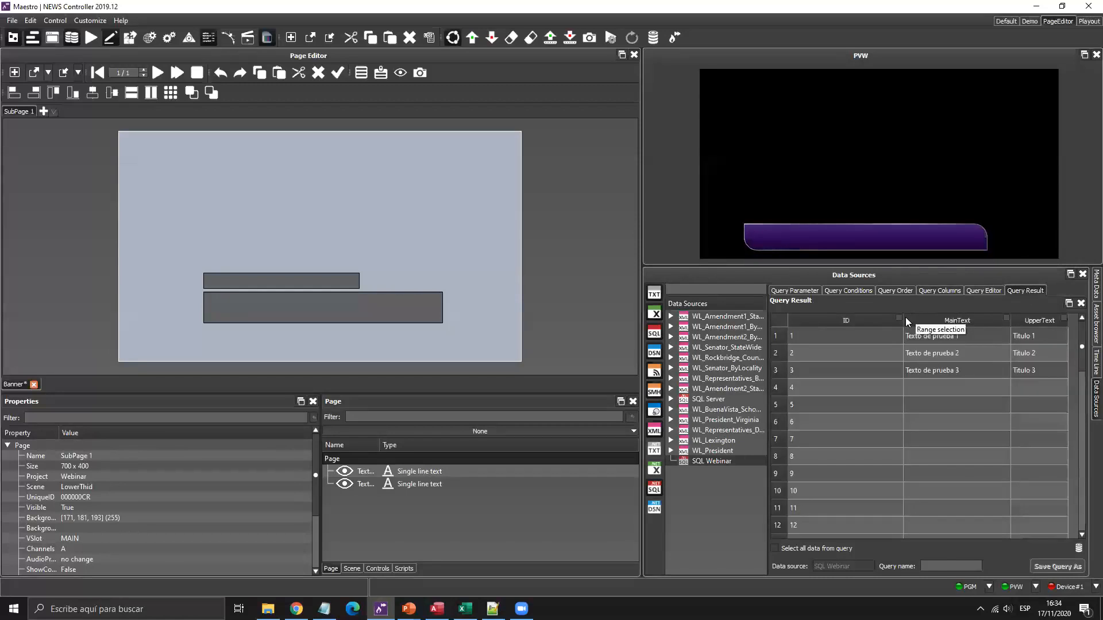
{"action": "left_click_drag", "start_coordinate": [906, 317], "coordinate": [846, 344]}
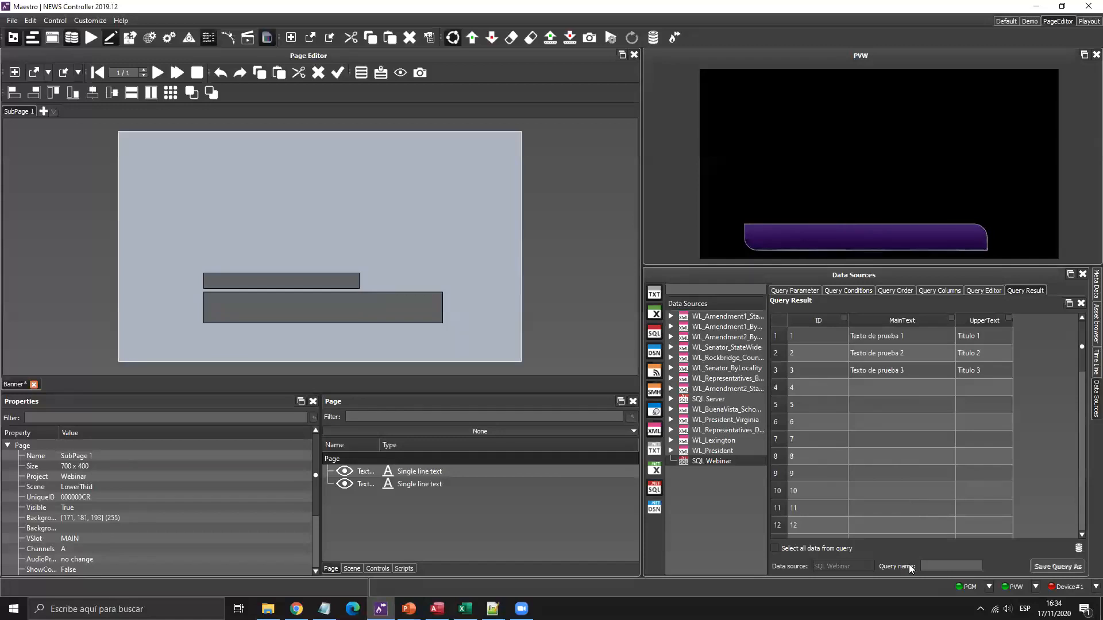
{"action": "left_click", "coordinate": [940, 565]}
{"action": "type", "text": "Tabla"}
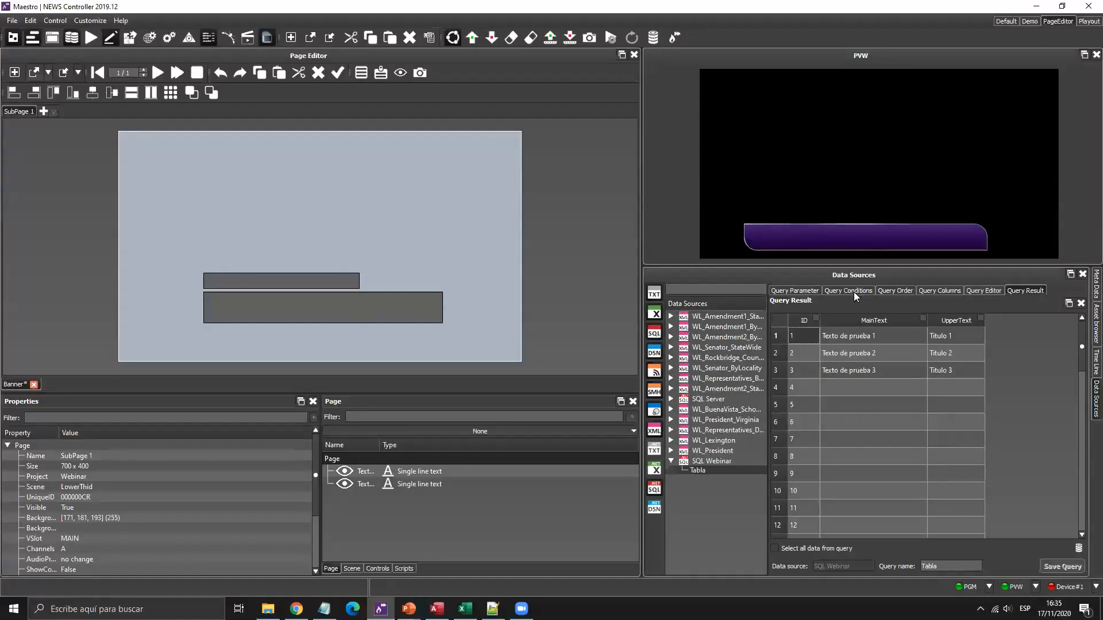
Review the query's Query Parameter and Query Conditions tabs.
{"action": "left_click", "coordinate": [804, 290]}
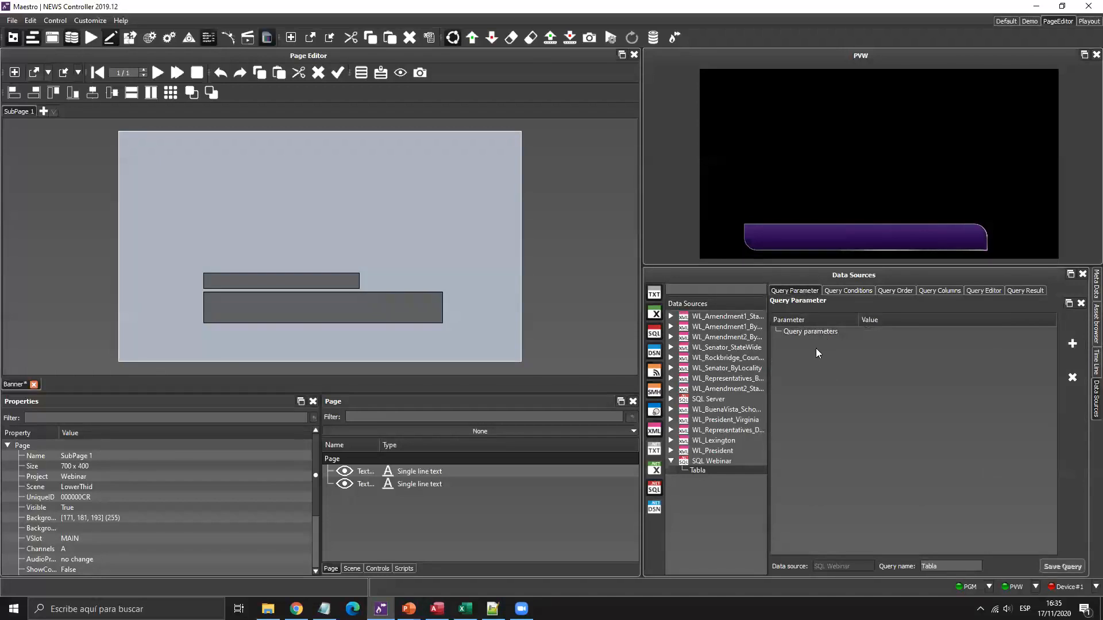
{"action": "left_click", "coordinate": [849, 291]}
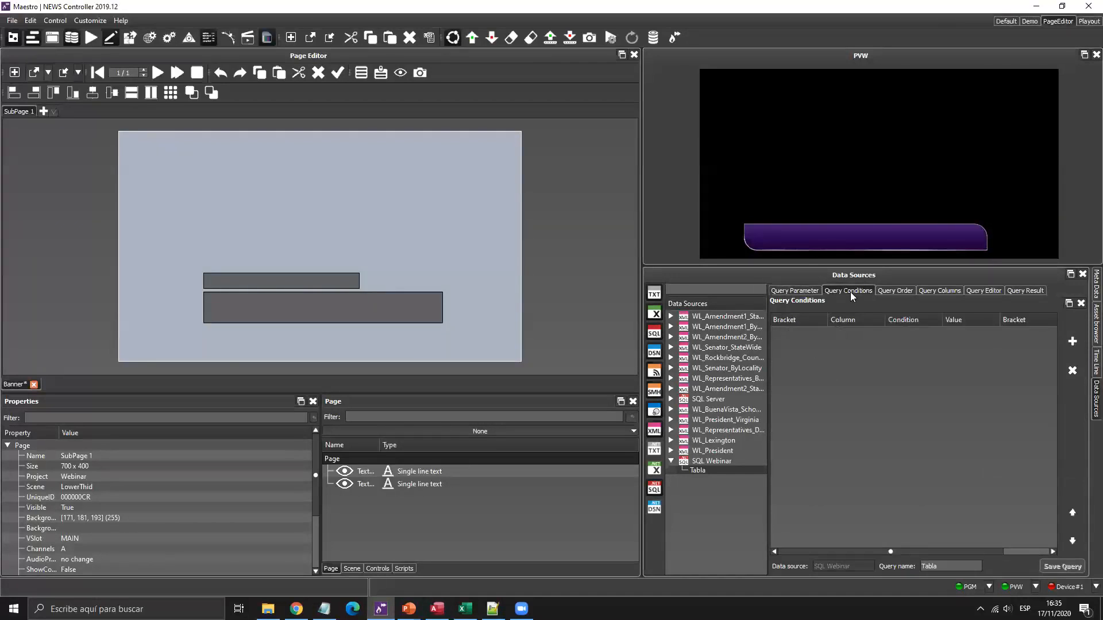
{"action": "left_click", "coordinate": [803, 291]}
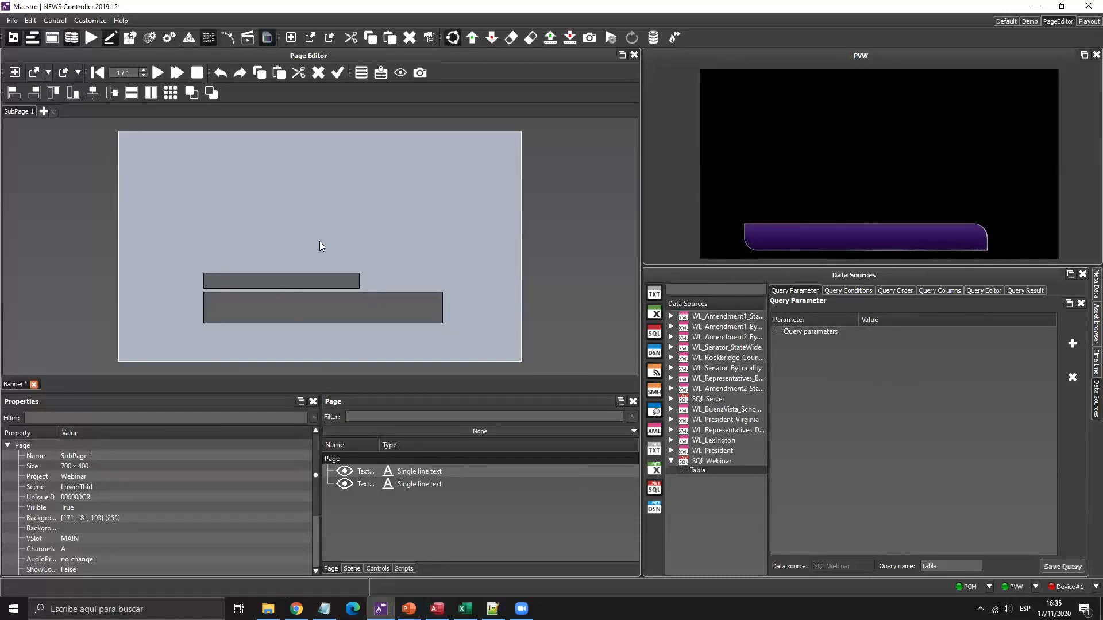
Move the bottom panel from the scene's timeline events to the Controls list.
{"action": "left_click", "coordinate": [301, 232]}
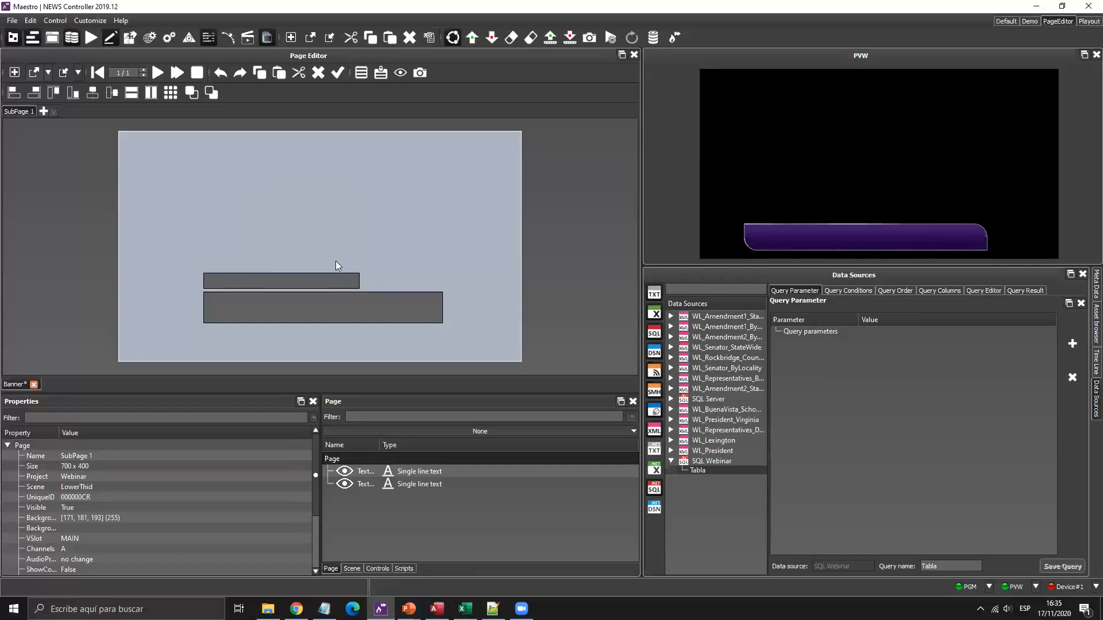
{"action": "left_click", "coordinate": [379, 568]}
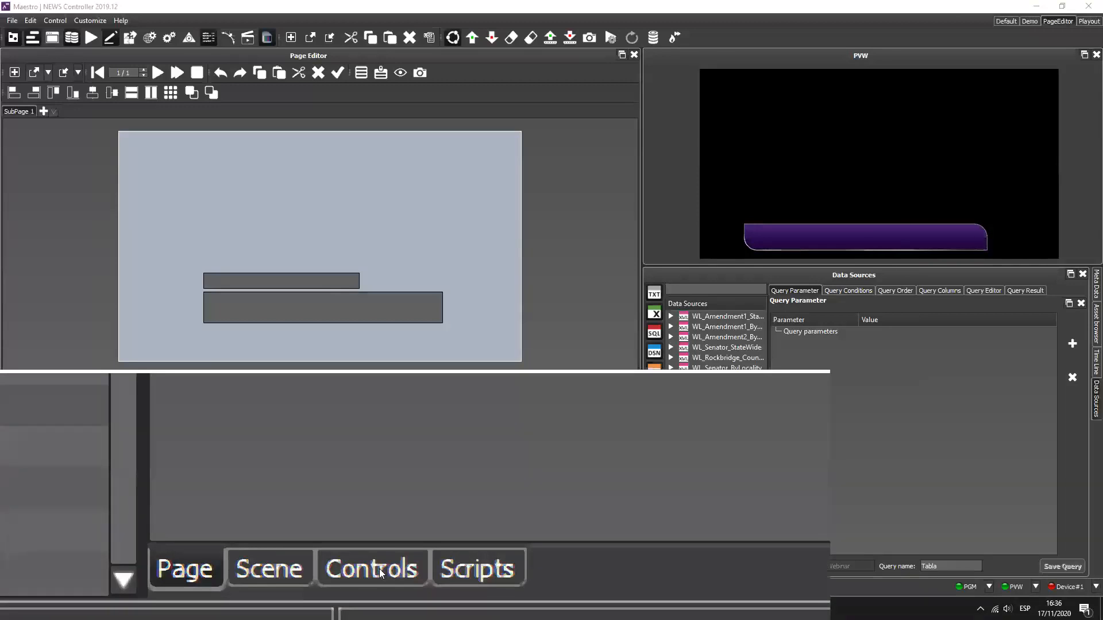
{"action": "left_click", "coordinate": [353, 570]}
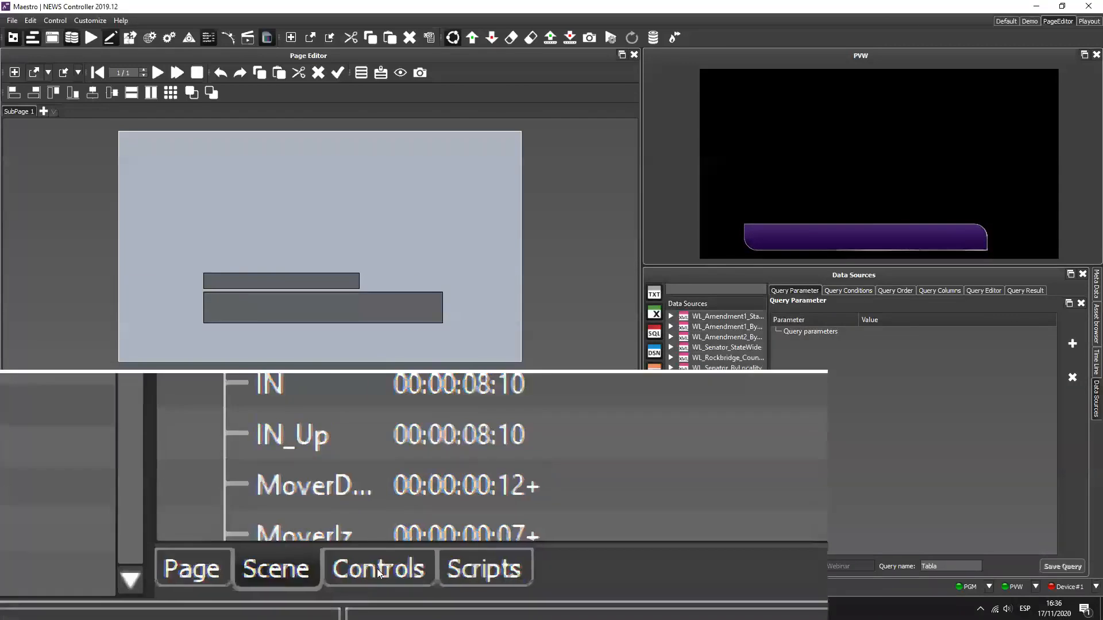
{"action": "left_click", "coordinate": [378, 570]}
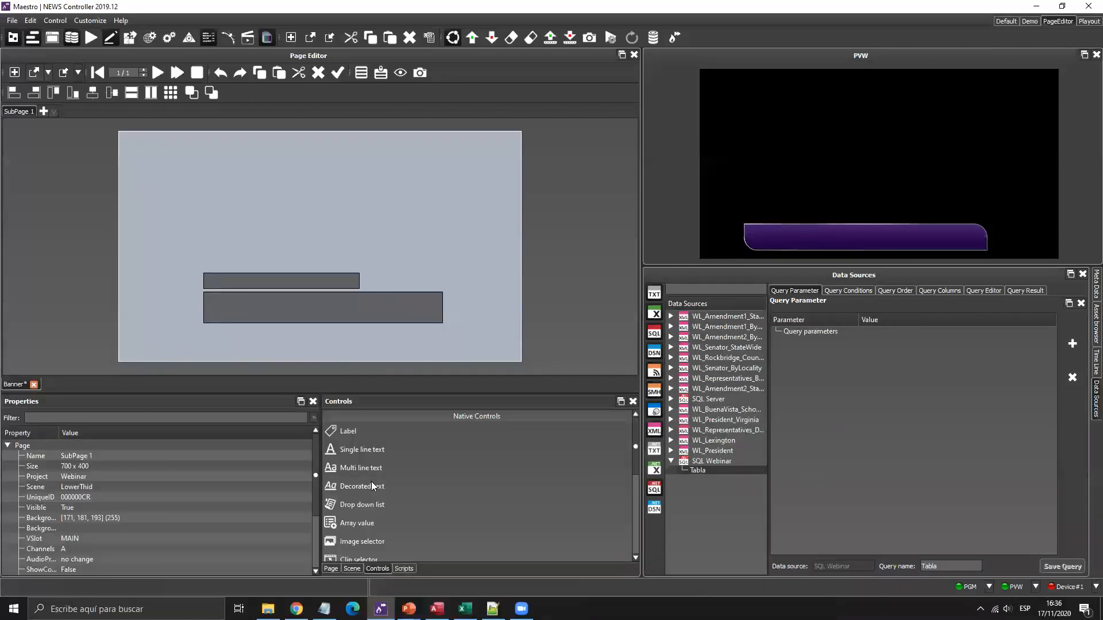
Add an integer spin box above the text fields and rename it from IntegerValue to ID.
{"action": "scroll", "coordinate": [371, 483], "scroll_direction": "down", "scroll_amount": 2}
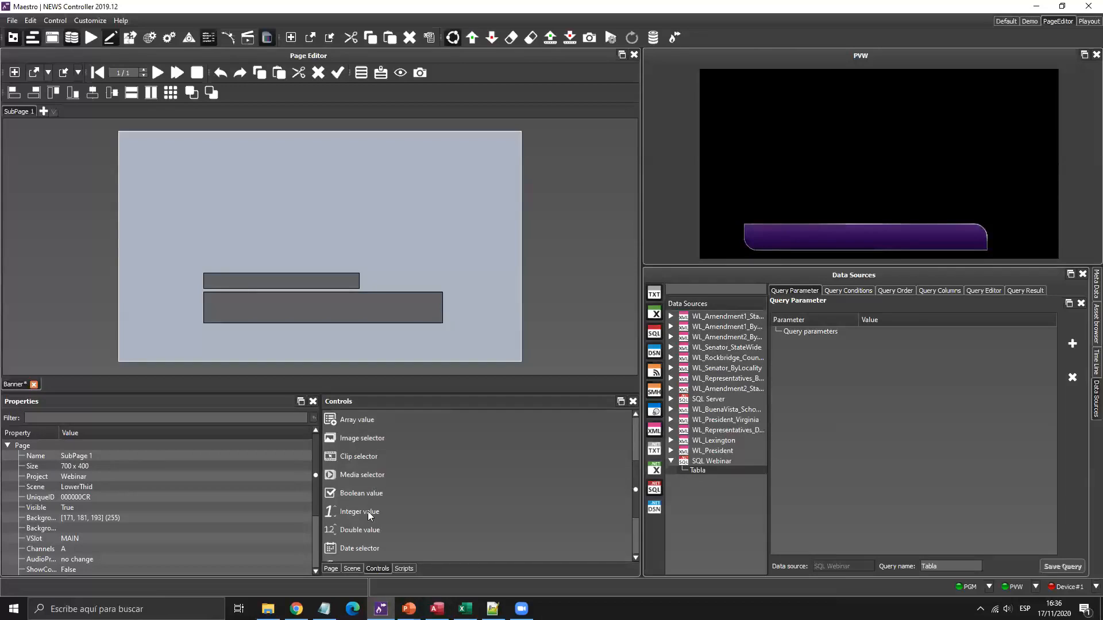
{"action": "left_click_drag", "start_coordinate": [355, 511], "coordinate": [236, 270]}
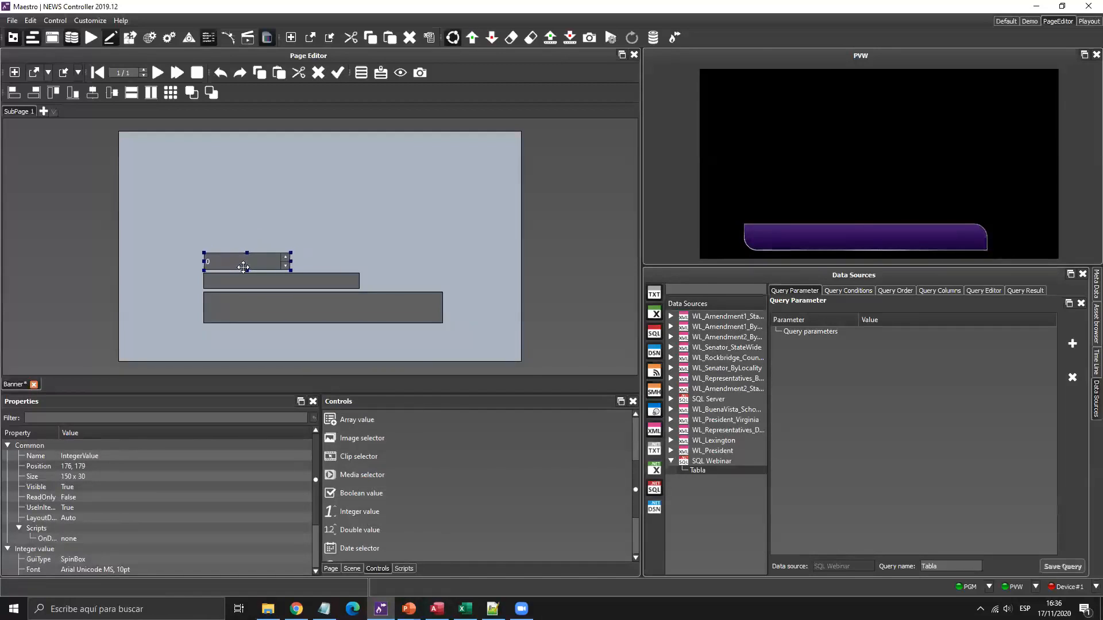
{"action": "left_click", "coordinate": [141, 459]}
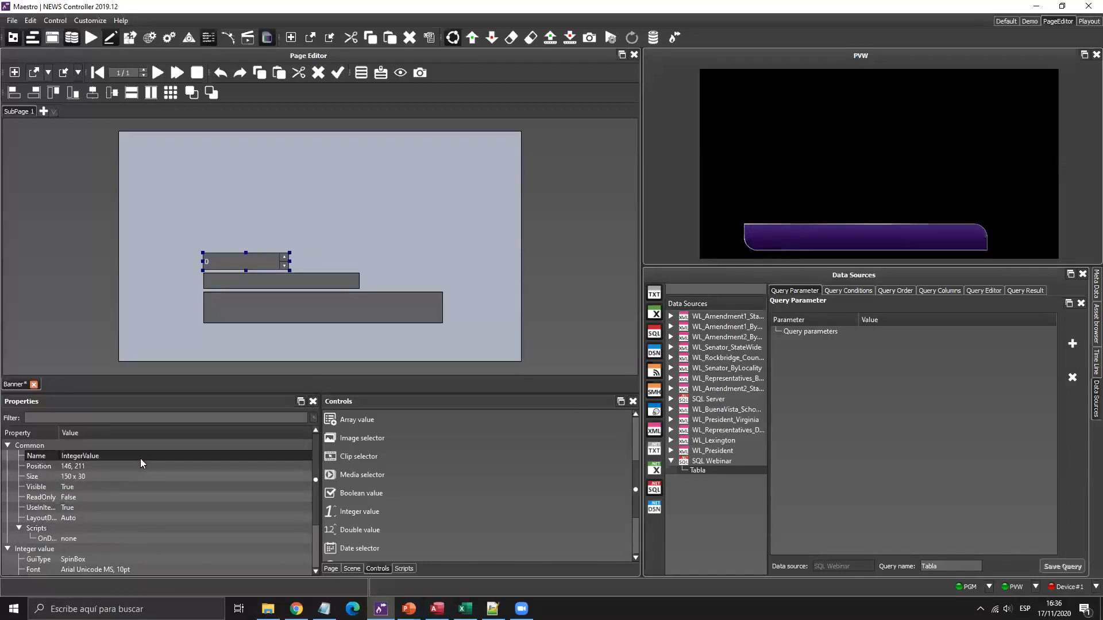
{"action": "left_click", "coordinate": [140, 458]}
{"action": "double_click", "coordinate": [141, 459]}
{"action": "type", "text": "ID"}
{"action": "key", "text": "Return"}
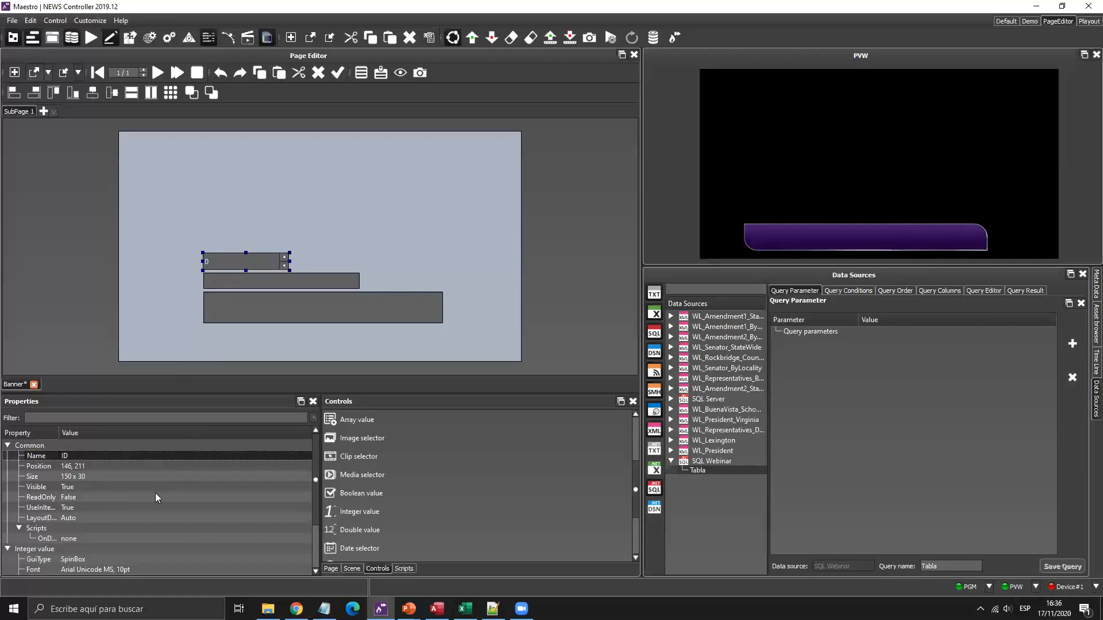
Set the spin box minimum to 1 and maximum to 100, then check the Access table's IDs.
{"action": "scroll", "coordinate": [132, 511], "scroll_direction": "down", "scroll_amount": 2}
{"action": "left_click", "coordinate": [91, 549]}
{"action": "type", "text": "1"}
{"action": "left_click", "coordinate": [91, 538]}
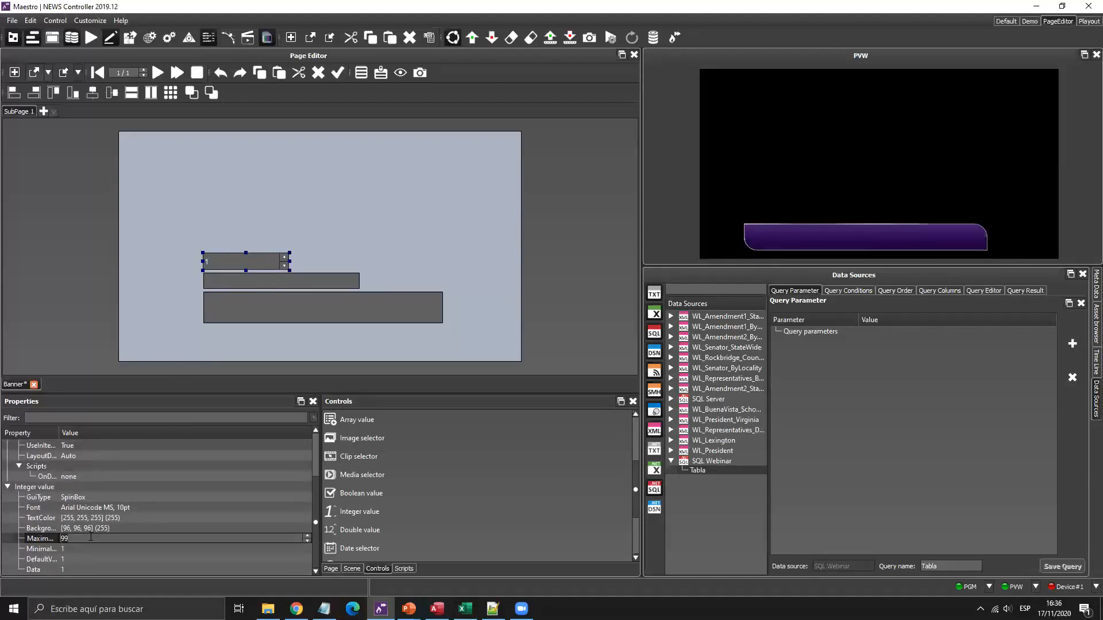
{"action": "type", "text": "100"}
{"action": "key", "text": "Return"}
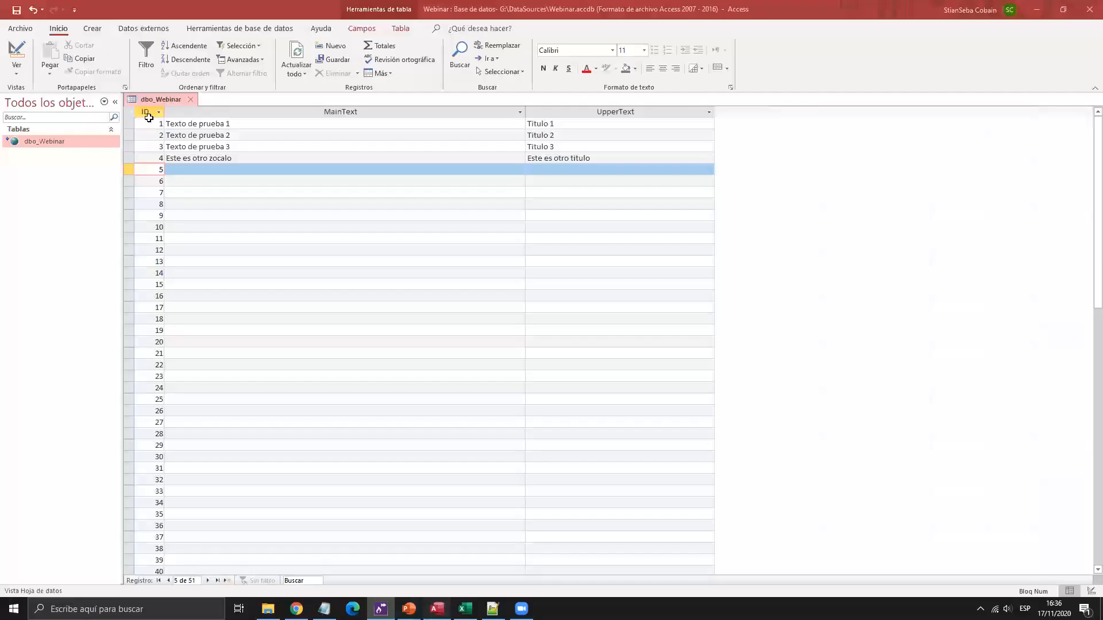
{"action": "left_click", "coordinate": [436, 609]}
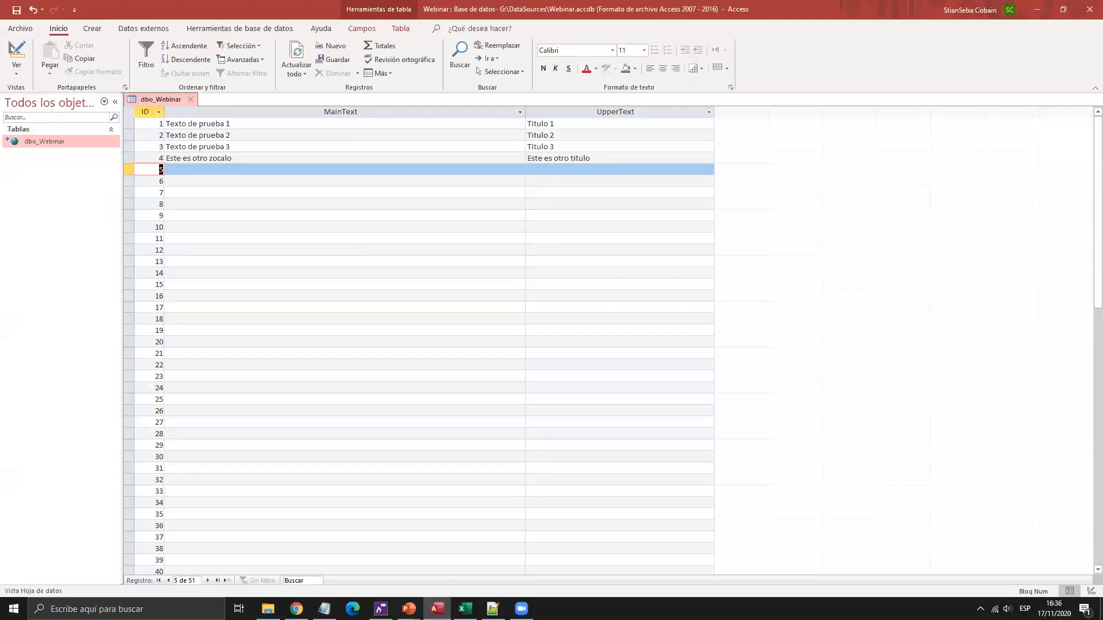
{"action": "left_click", "coordinate": [380, 608]}
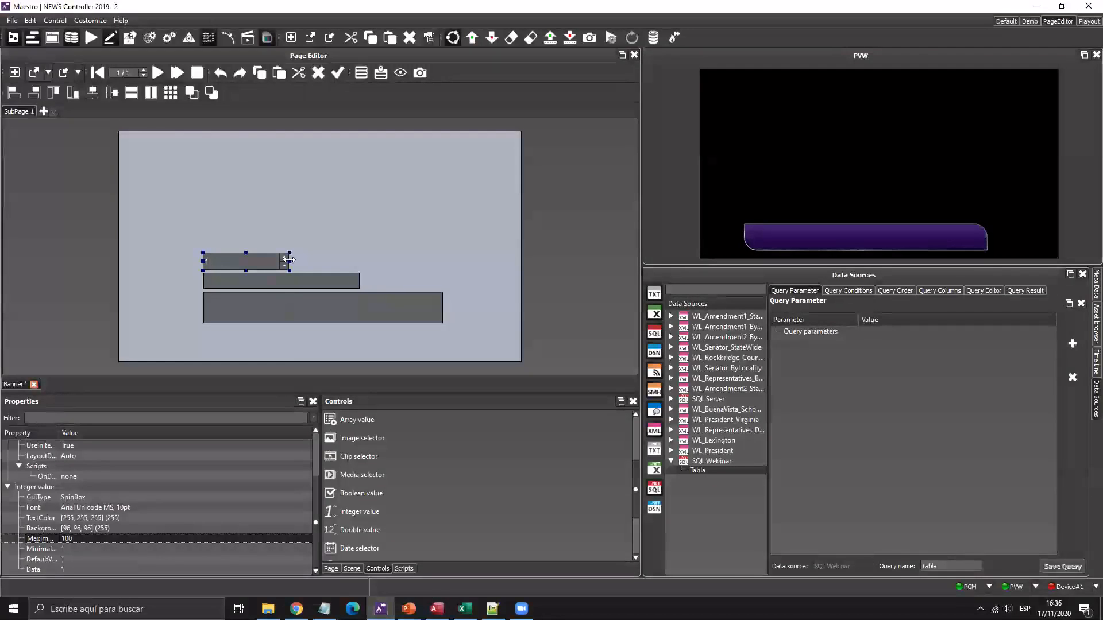
Narrow the ID spin box by its right handle and reselect it.
{"action": "left_click_drag", "start_coordinate": [289, 260], "coordinate": [249, 261]}
{"action": "scroll", "coordinate": [373, 454], "scroll_direction": "up", "scroll_amount": 3}
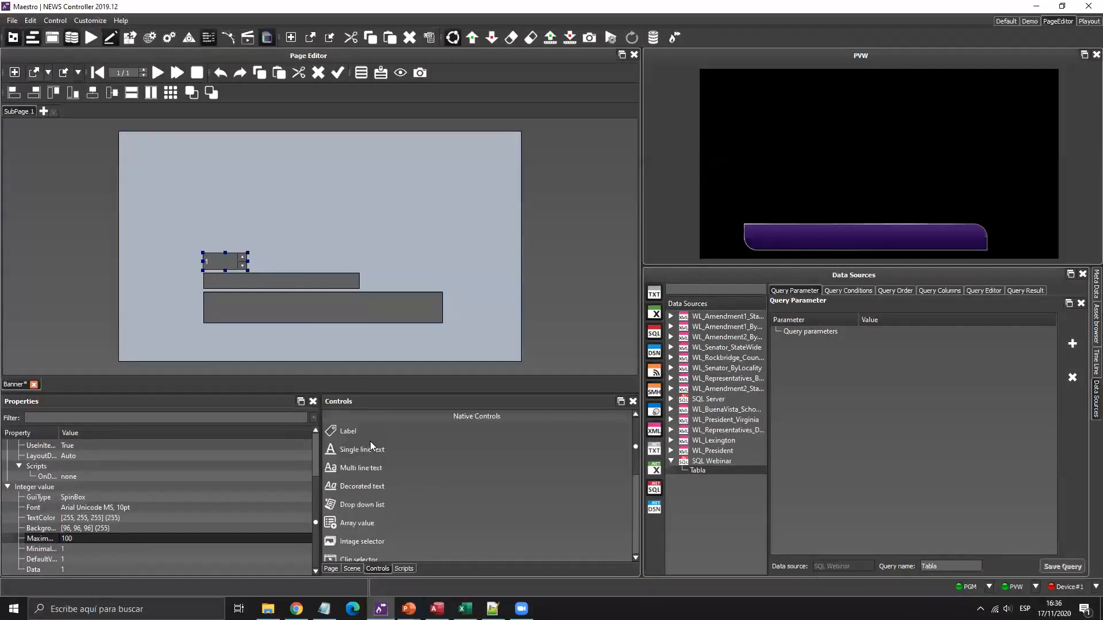
{"action": "left_click", "coordinate": [253, 254]}
{"action": "left_click", "coordinate": [221, 262]}
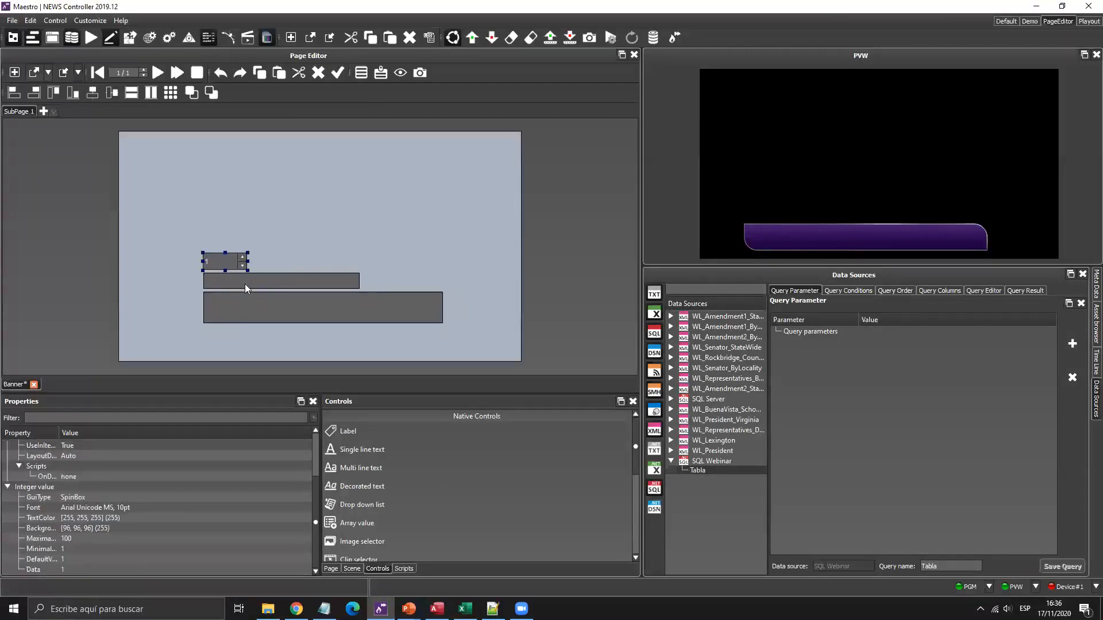
{"action": "left_click", "coordinate": [251, 224]}
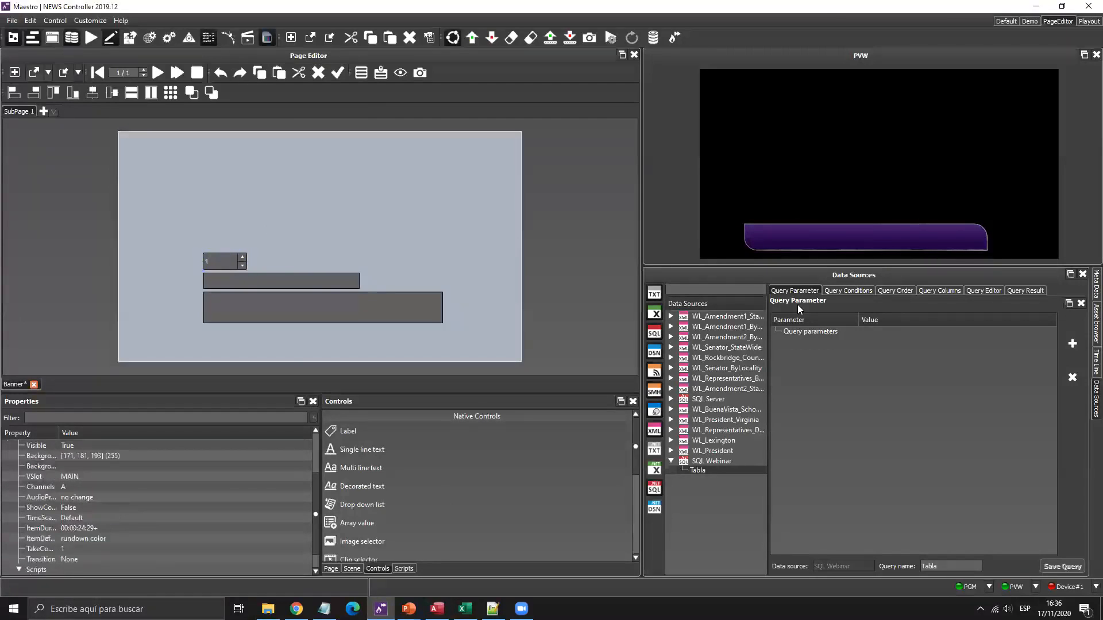
{"action": "left_click", "coordinate": [222, 259]}
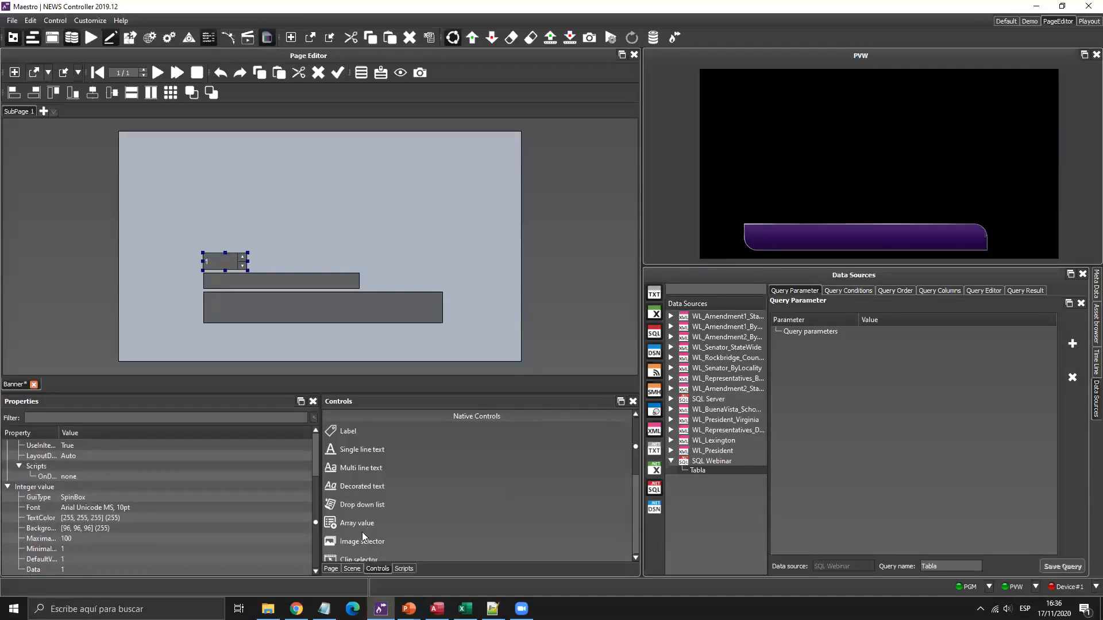
Add the page's ID element to the query as a query parameter.
{"action": "left_click", "coordinate": [330, 568]}
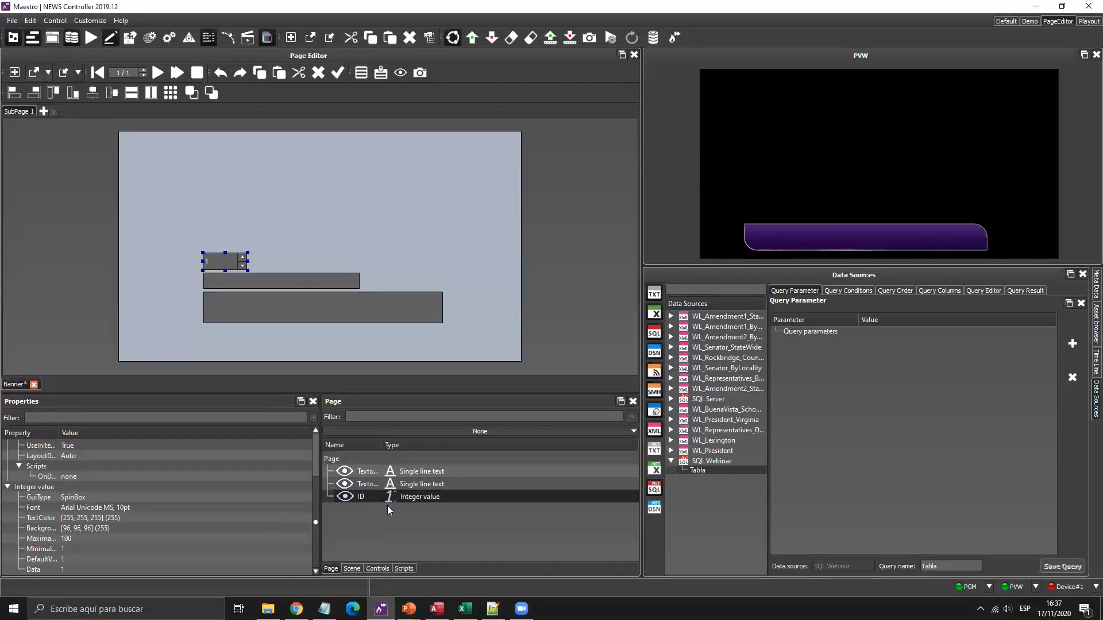
{"action": "left_click_drag", "start_coordinate": [354, 498], "coordinate": [807, 361]}
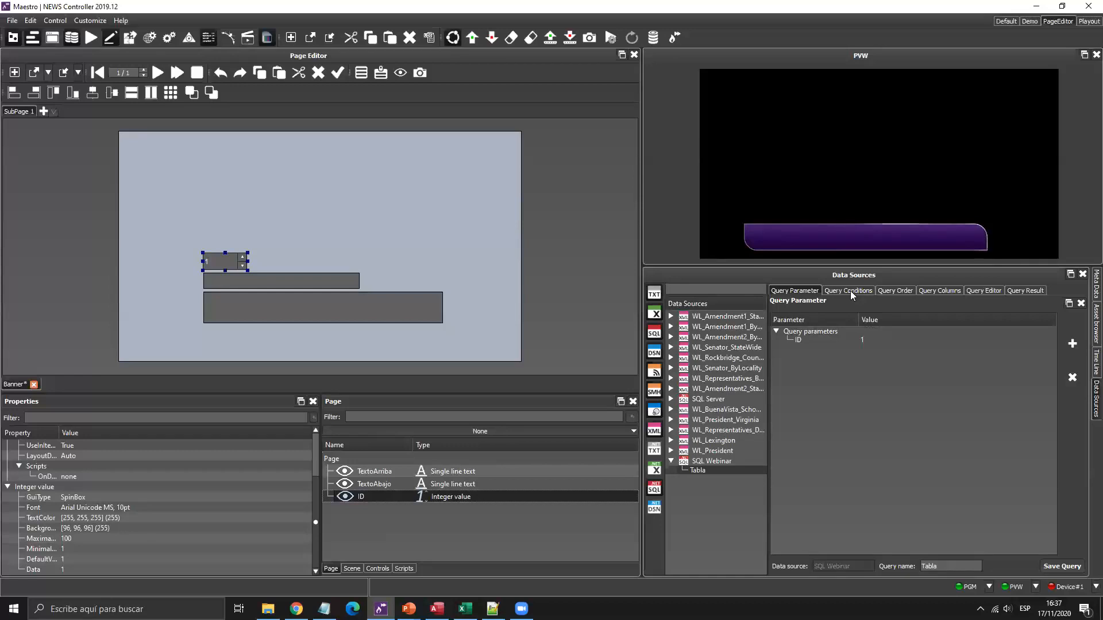
{"action": "key", "text": "super+plus"}
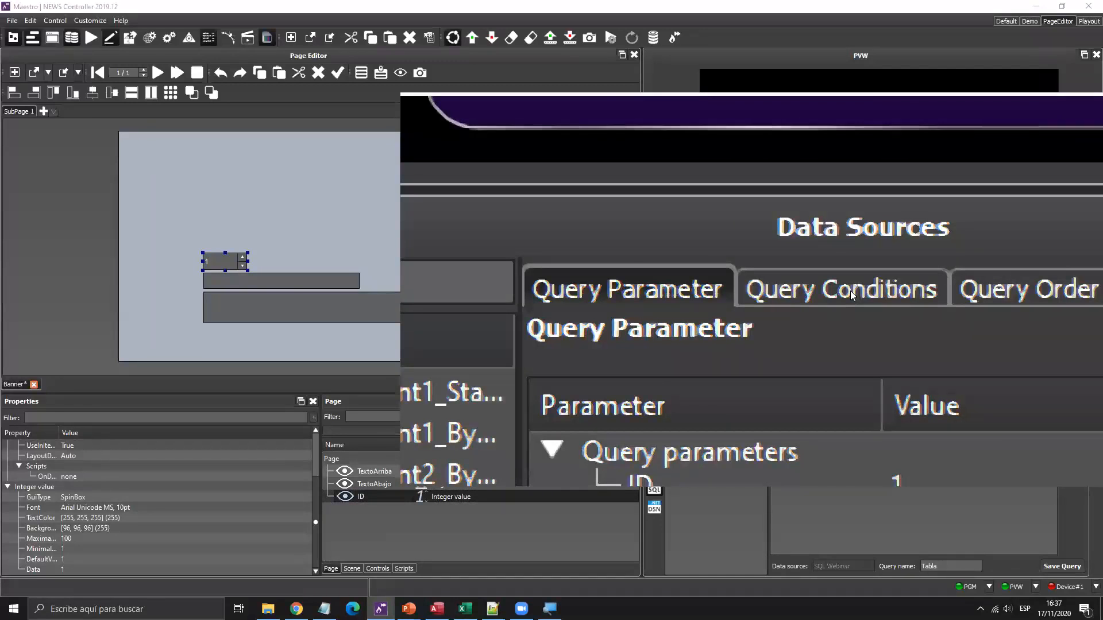
Add the query condition [Webinar].[ID] = %ID% and view the filtered result.
{"action": "key", "text": "super+Escape"}
{"action": "left_click", "coordinate": [850, 291]}
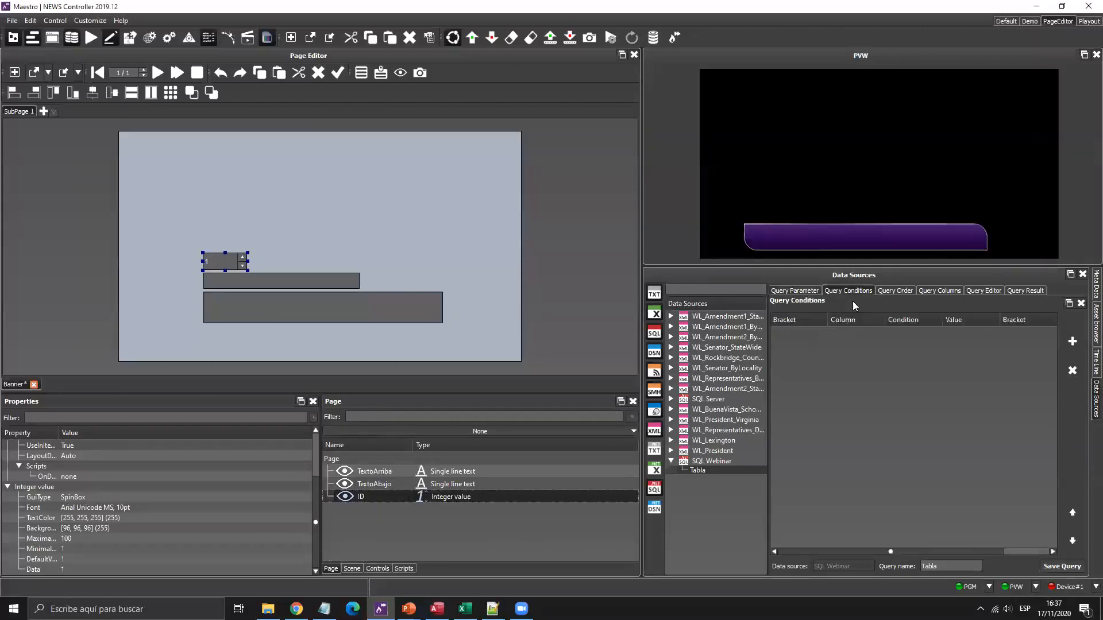
{"action": "left_click", "coordinate": [1073, 342]}
{"action": "left_click", "coordinate": [873, 334]}
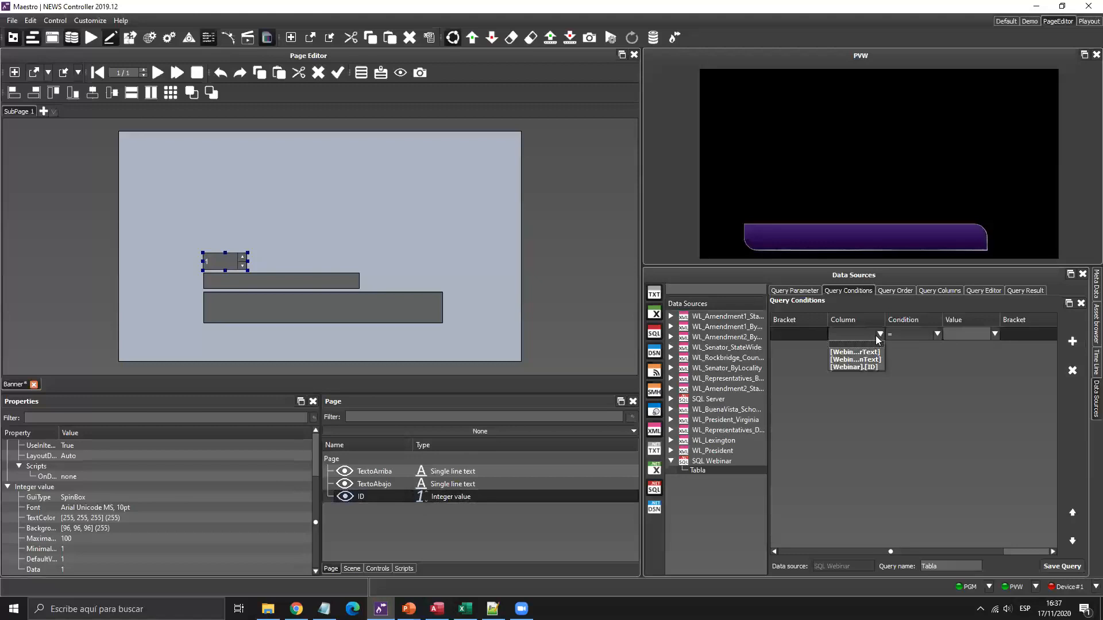
{"action": "left_click", "coordinate": [868, 368]}
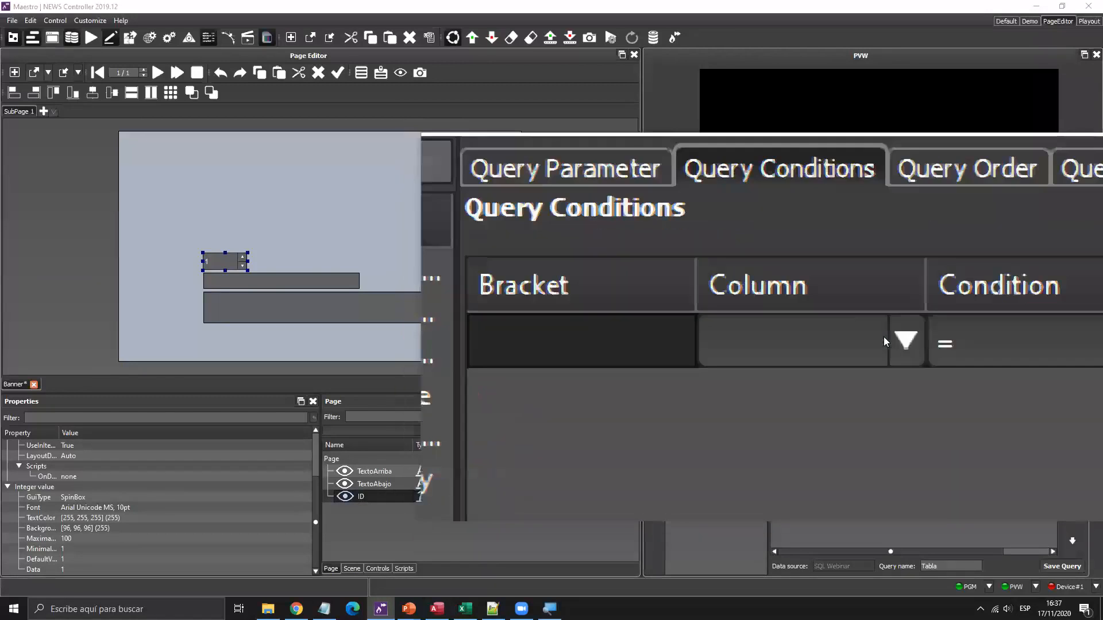
{"action": "left_click", "coordinate": [871, 367]}
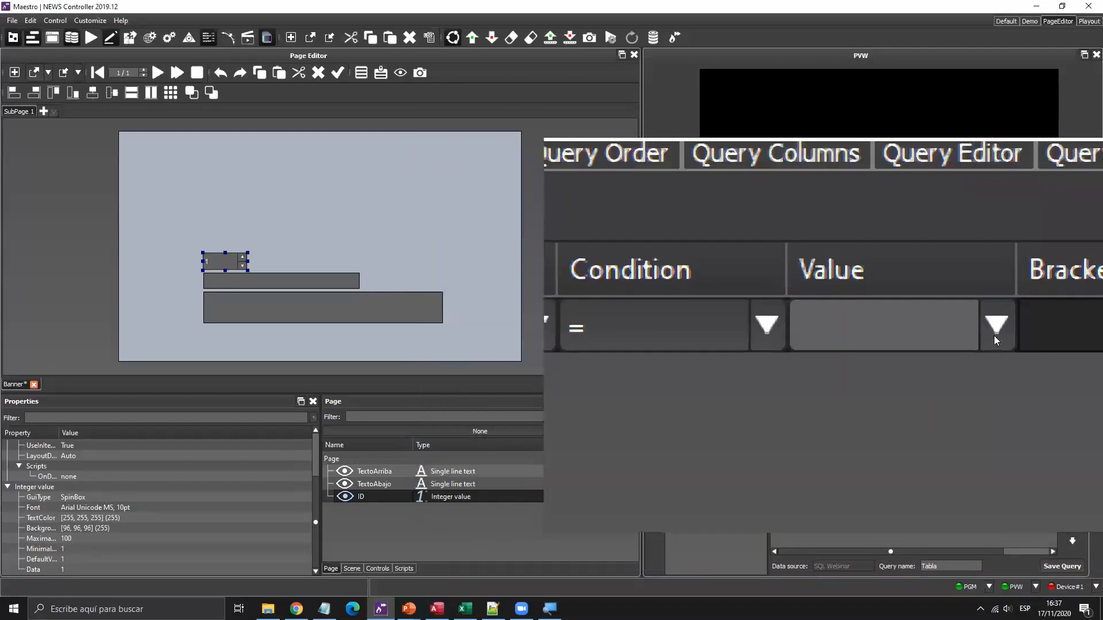
{"action": "left_click", "coordinate": [995, 328]}
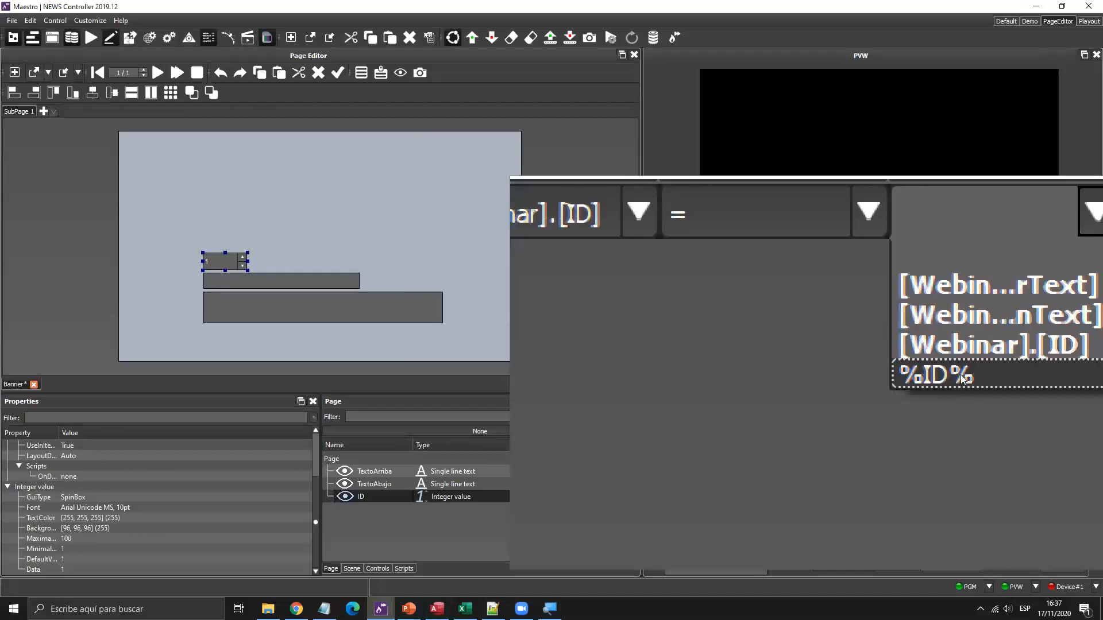
{"action": "left_click", "coordinate": [963, 377]}
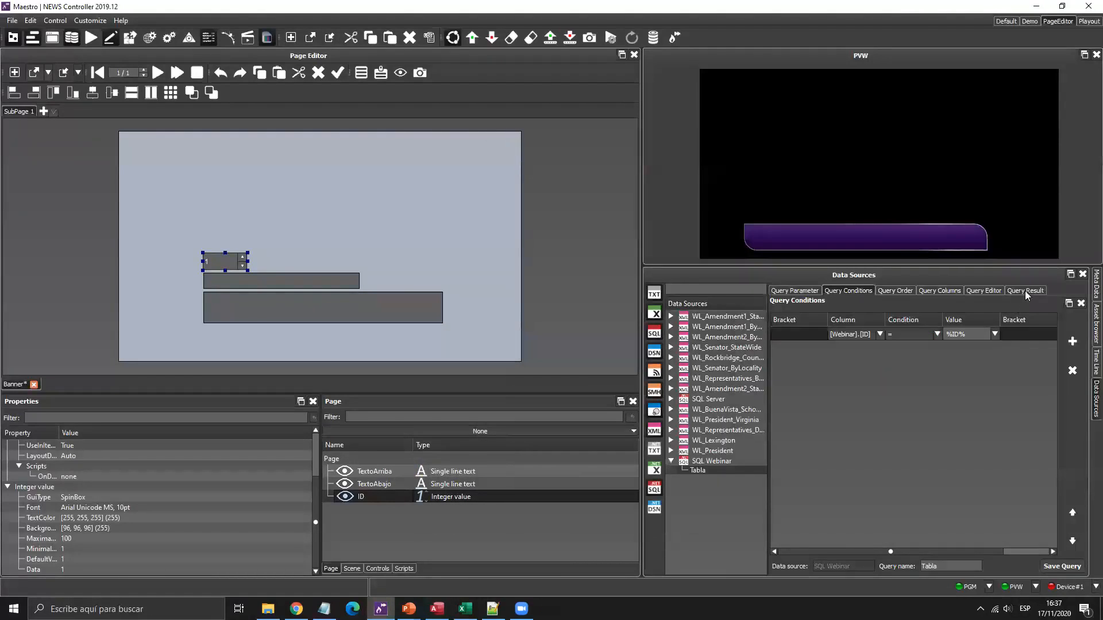
{"action": "left_click", "coordinate": [1025, 291]}
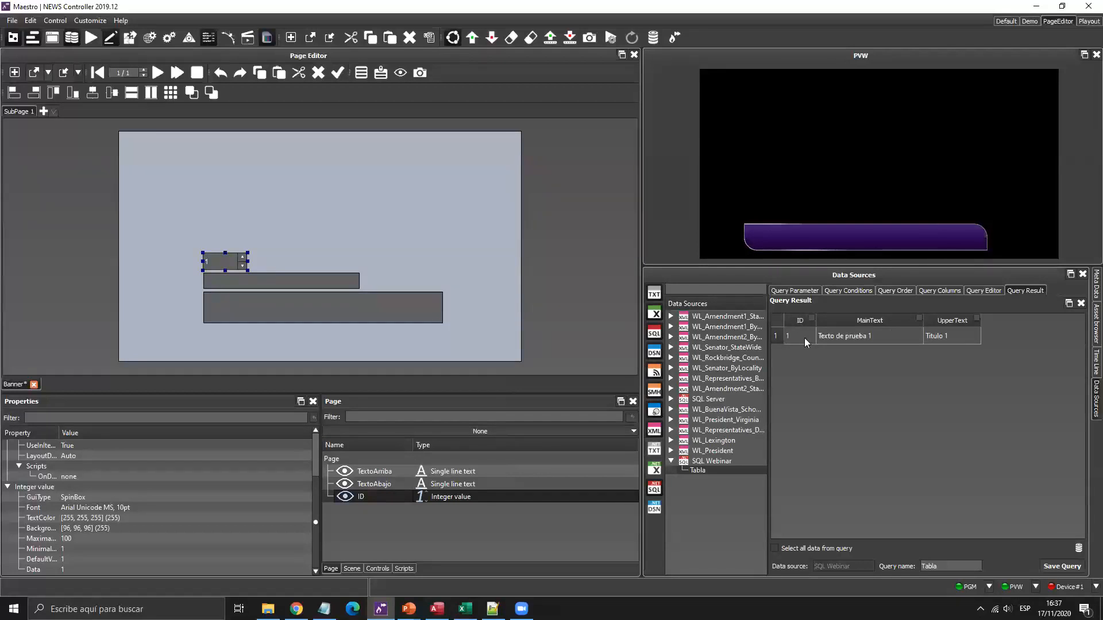
Save the query and bind the lower text box to MainText and the upper to UpperText.
{"action": "left_click", "coordinate": [1050, 569]}
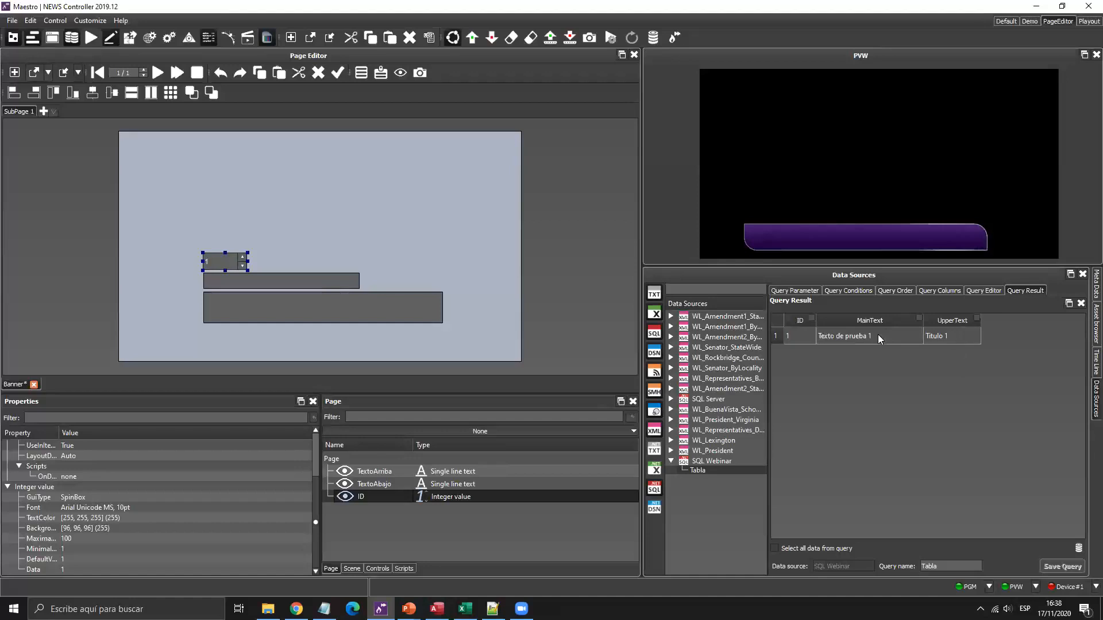
{"action": "left_click_drag", "start_coordinate": [862, 340], "coordinate": [360, 317]}
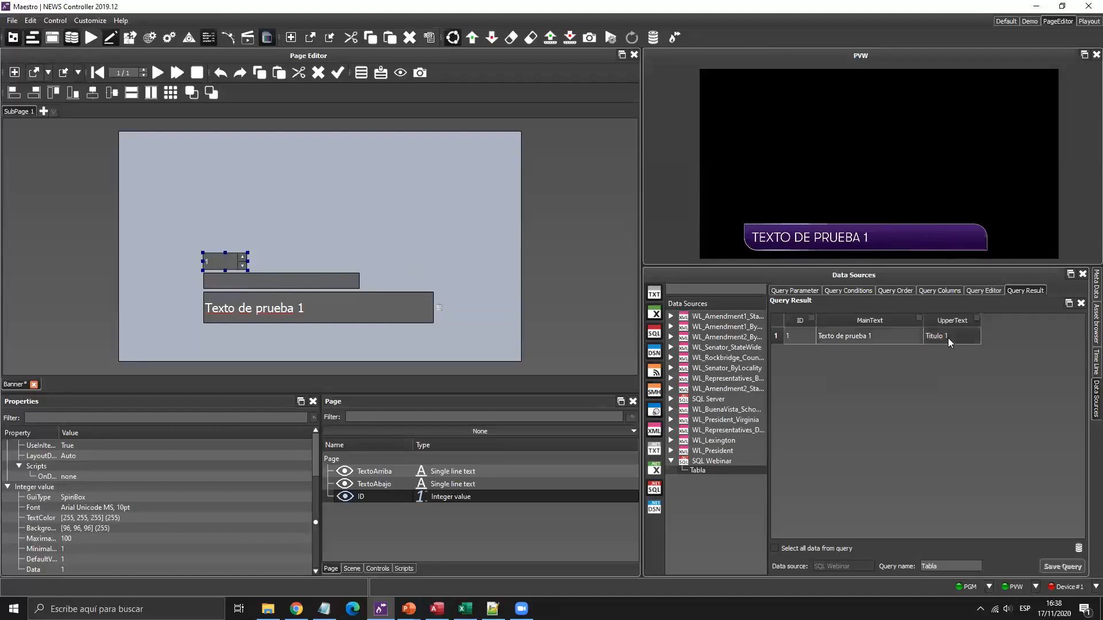
{"action": "left_click_drag", "start_coordinate": [948, 338], "coordinate": [336, 280]}
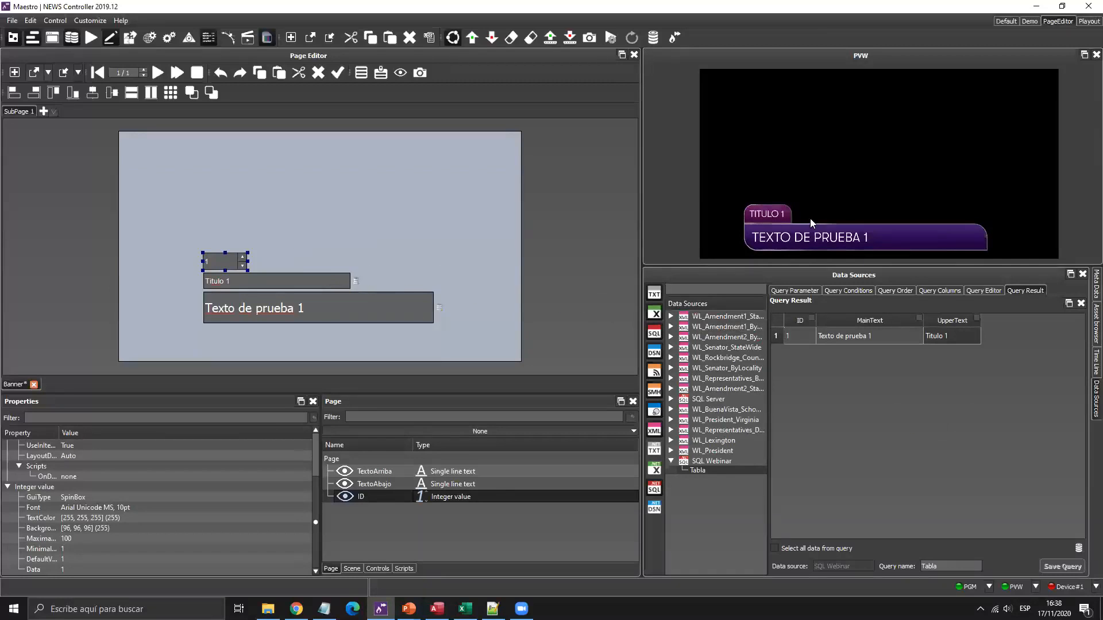
Step the ID spin box through records 1 to 3 to test the binding, then go to Access.
{"action": "left_click", "coordinate": [240, 229]}
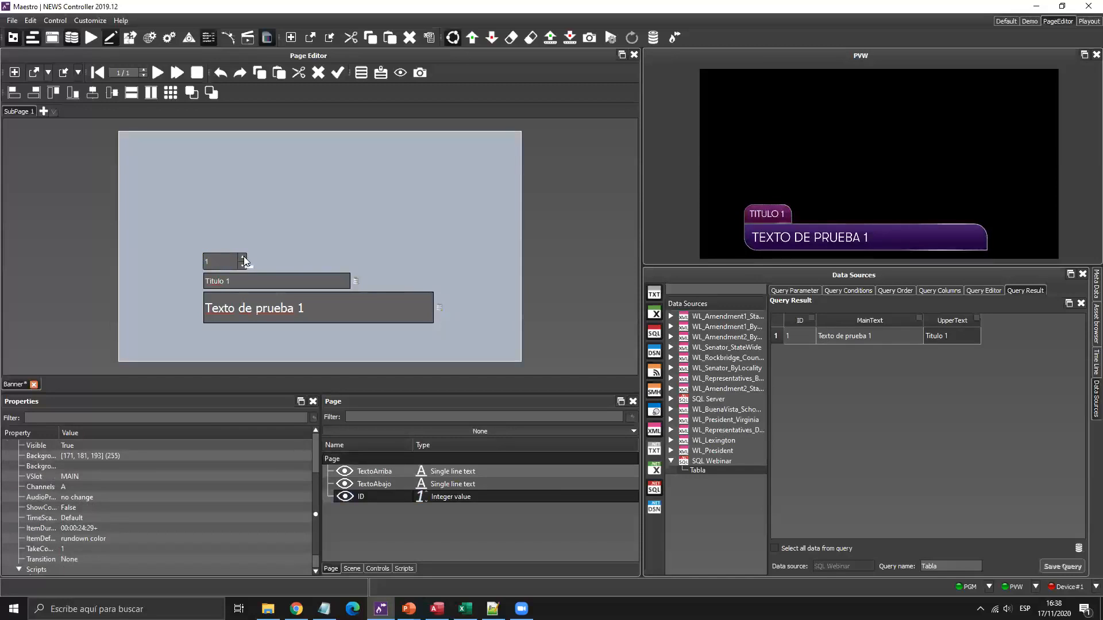
{"action": "left_click", "coordinate": [244, 258]}
{"action": "left_click", "coordinate": [243, 258]}
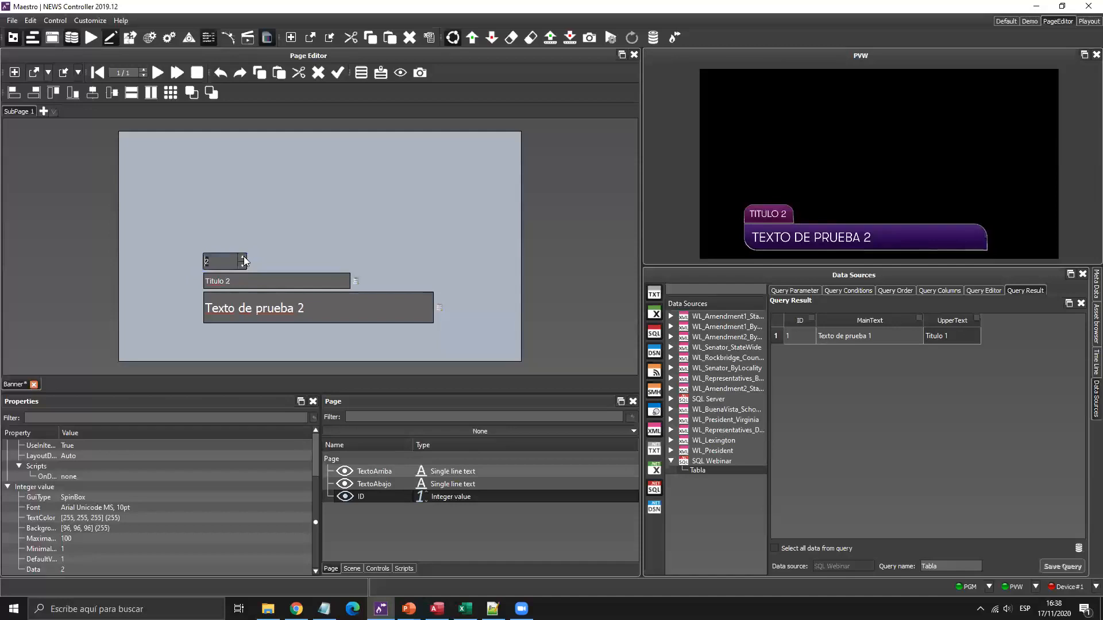
{"action": "left_click", "coordinate": [243, 258]}
{"action": "left_click", "coordinate": [243, 266]}
{"action": "left_click", "coordinate": [244, 265]}
{"action": "left_click", "coordinate": [243, 258]}
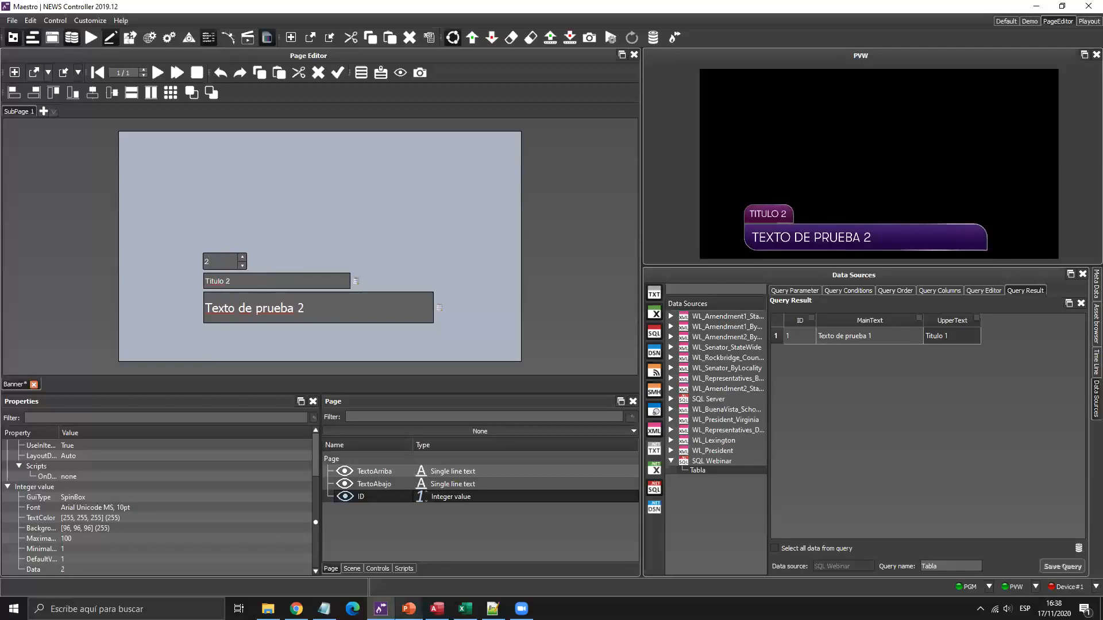
{"action": "left_click", "coordinate": [437, 608]}
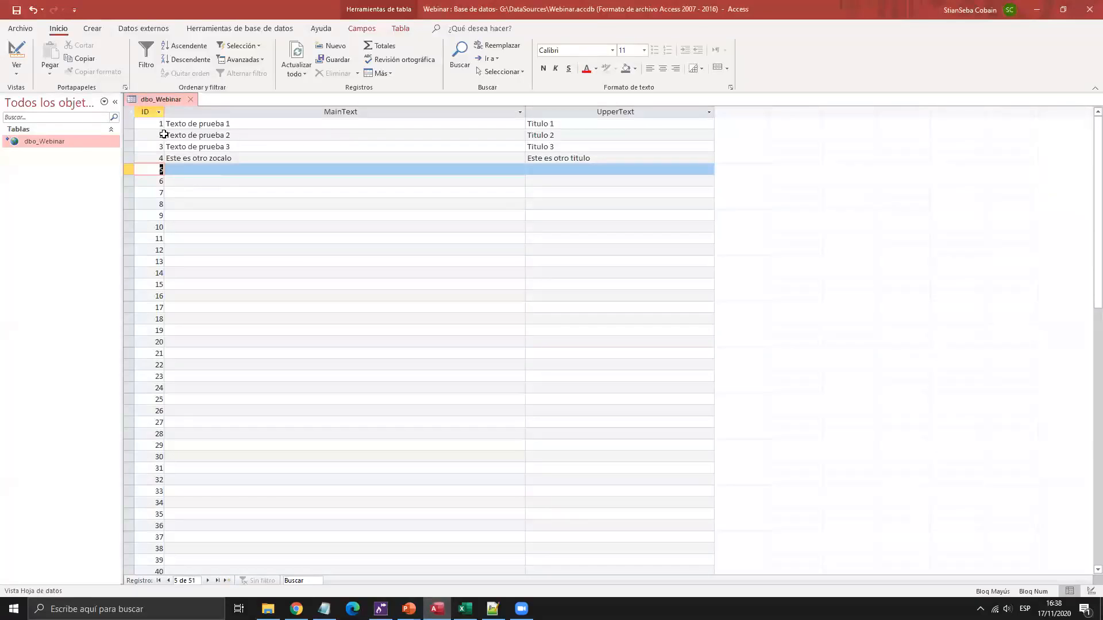
Inspect record 2 and the last MainText entries in the dbo_Webinar table.
{"action": "left_click", "coordinate": [152, 135]}
{"action": "double_click", "coordinate": [163, 135]}
{"action": "left_click_drag", "start_coordinate": [213, 160], "coordinate": [215, 170]}
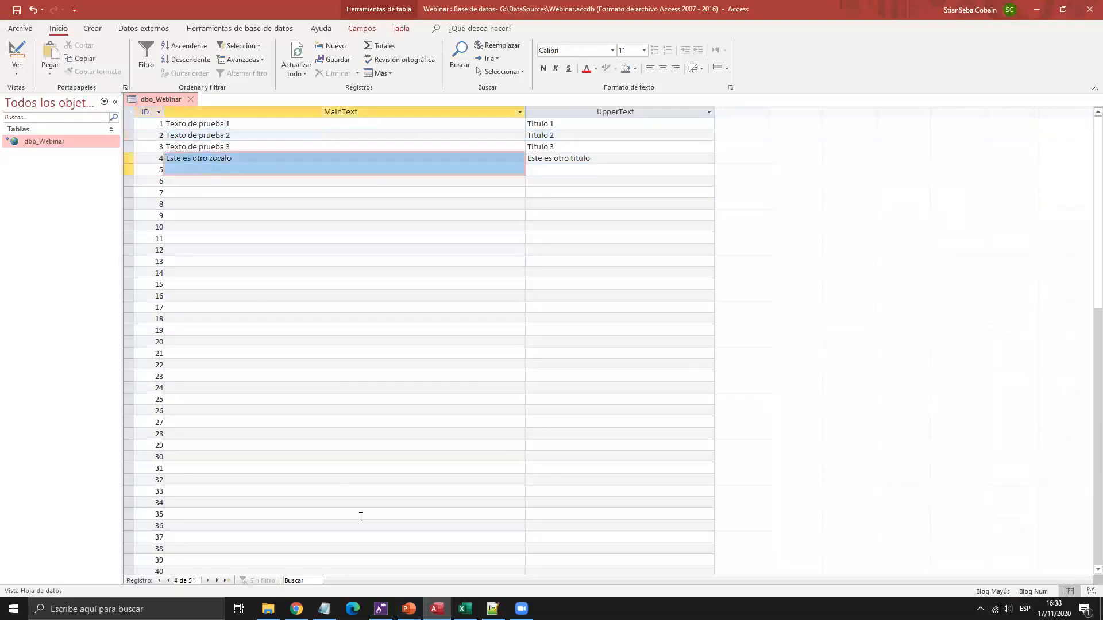
Back in Maestro, step the ID spin box up to record 4 and back to 2.
{"action": "key", "text": "alt+Tab"}
{"action": "left_click", "coordinate": [242, 257]}
{"action": "left_click", "coordinate": [242, 259]}
{"action": "left_click", "coordinate": [242, 265]}
{"action": "left_click", "coordinate": [242, 266]}
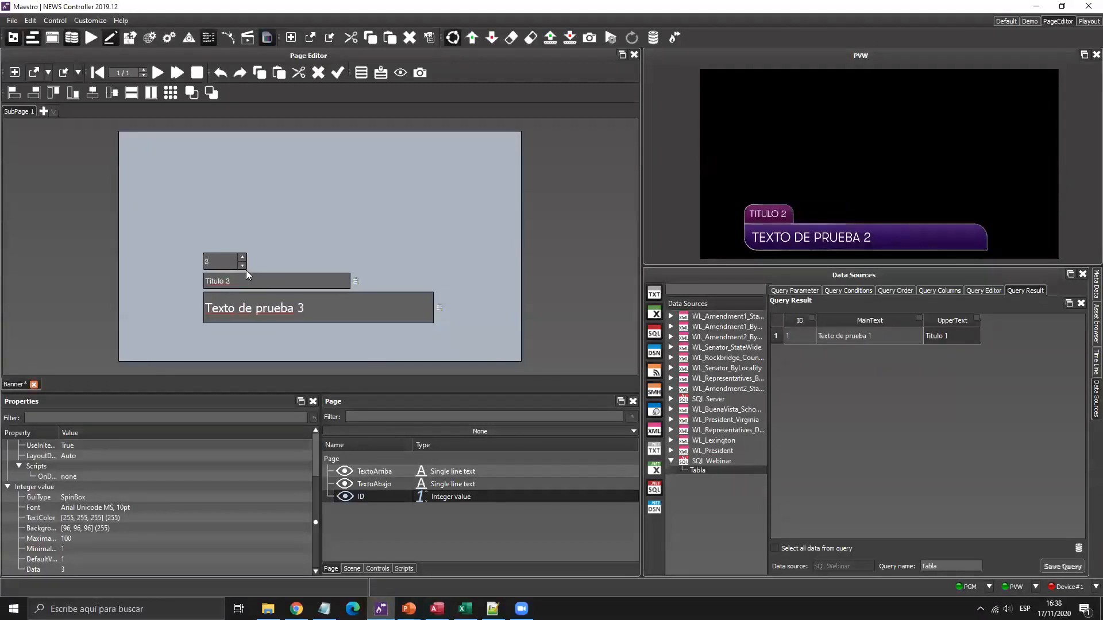
Set the ID spin box to 1, save the Banner page, and switch to the Playout workspace.
{"action": "scroll", "coordinate": [242, 269], "scroll_direction": "up", "scroll_amount": 1}
{"action": "left_click", "coordinate": [242, 265]}
{"action": "left_click", "coordinate": [241, 266]}
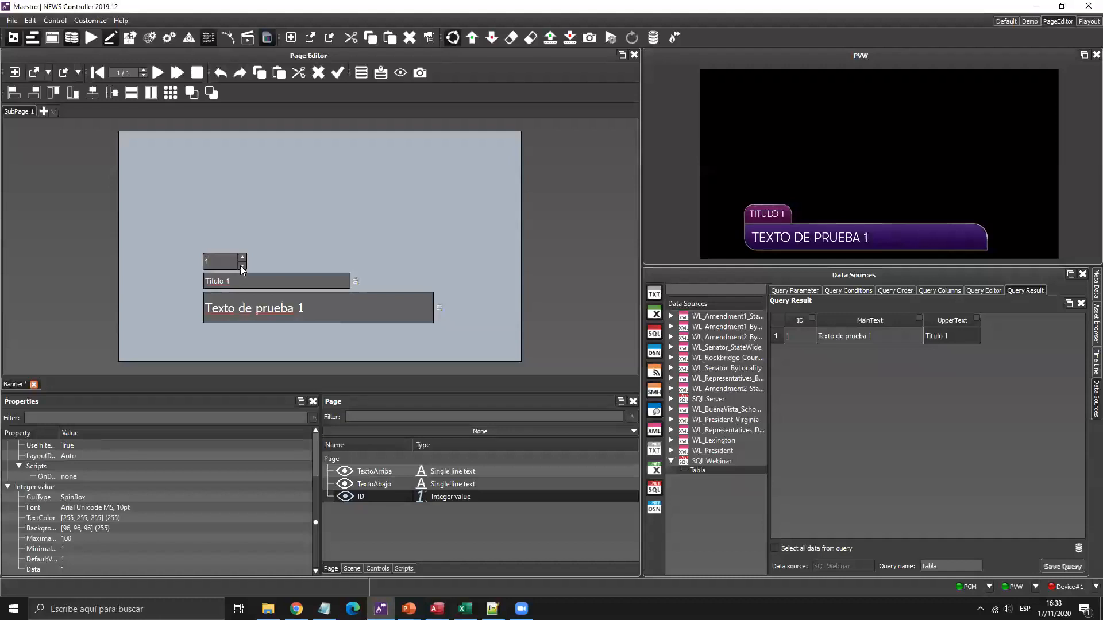
{"action": "left_click", "coordinate": [62, 71]}
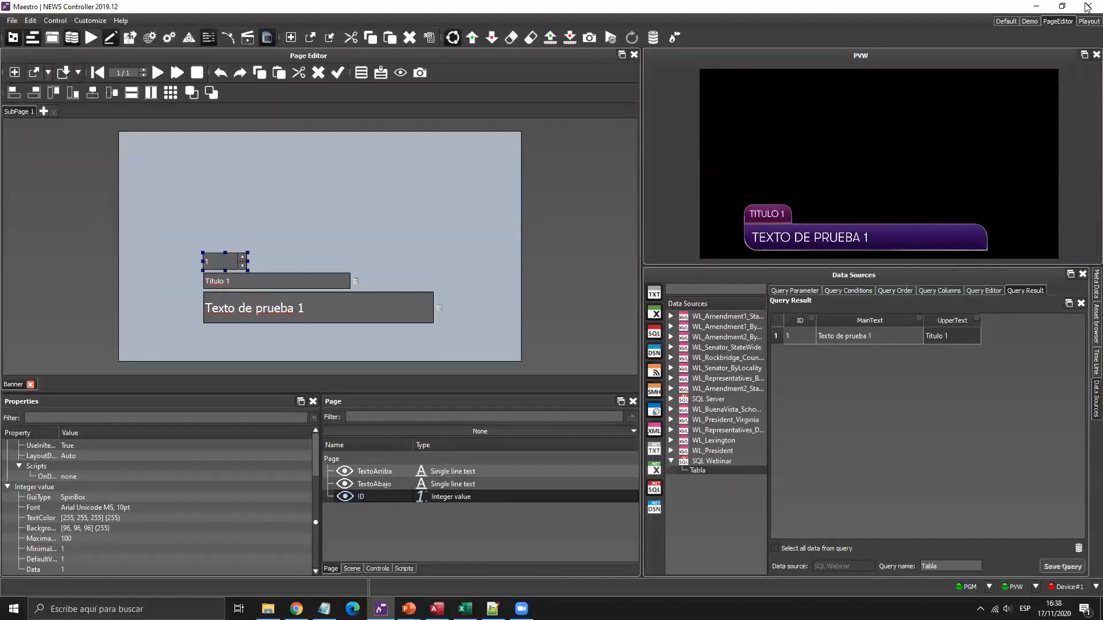
{"action": "left_click", "coordinate": [1083, 23]}
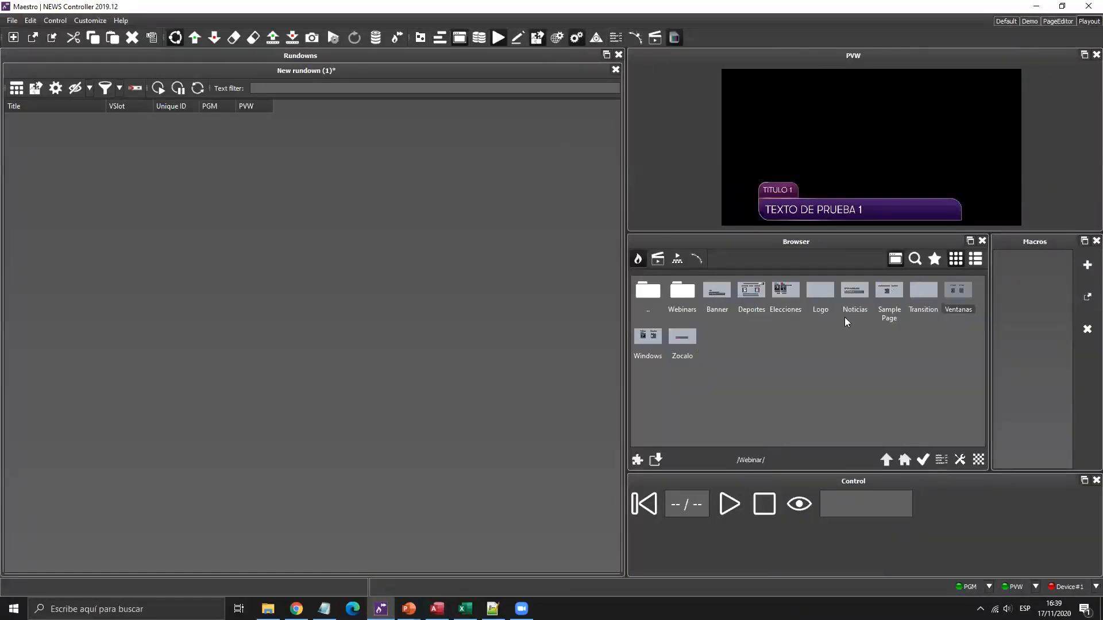
Add the Banner page to the rundown and enlarge the page browser area.
{"action": "left_click_drag", "start_coordinate": [718, 300], "coordinate": [156, 194]}
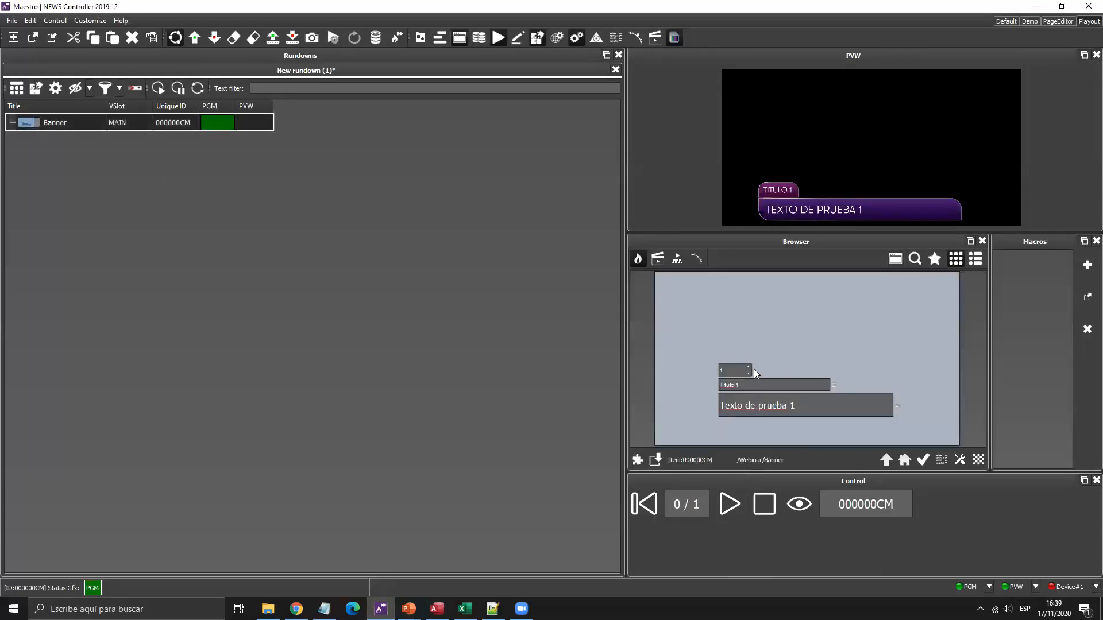
{"action": "left_click_drag", "start_coordinate": [736, 231], "coordinate": [736, 202]}
{"action": "left_click_drag", "start_coordinate": [774, 472], "coordinate": [768, 524]}
Step through the bound records back to record 1, then select row 5's empty MainText cell in Access.
{"action": "left_click", "coordinate": [738, 379]}
{"action": "left_click", "coordinate": [739, 379]}
{"action": "left_click", "coordinate": [739, 384]}
{"action": "left_click", "coordinate": [740, 384]}
{"action": "left_click", "coordinate": [740, 384]}
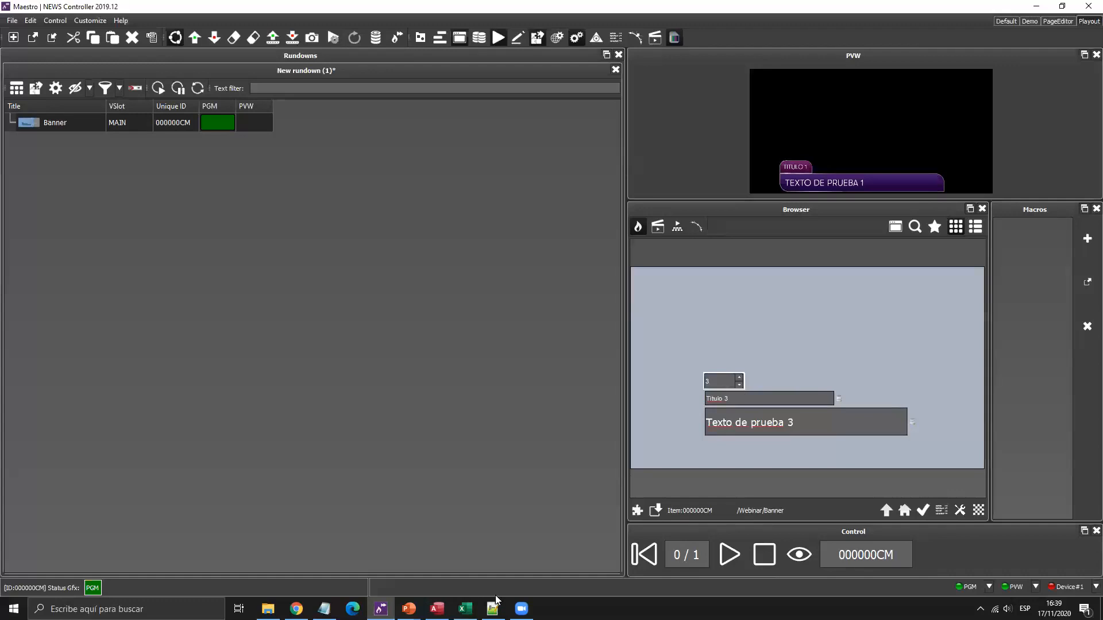
{"action": "left_click", "coordinate": [436, 609]}
{"action": "left_click", "coordinate": [218, 169]}
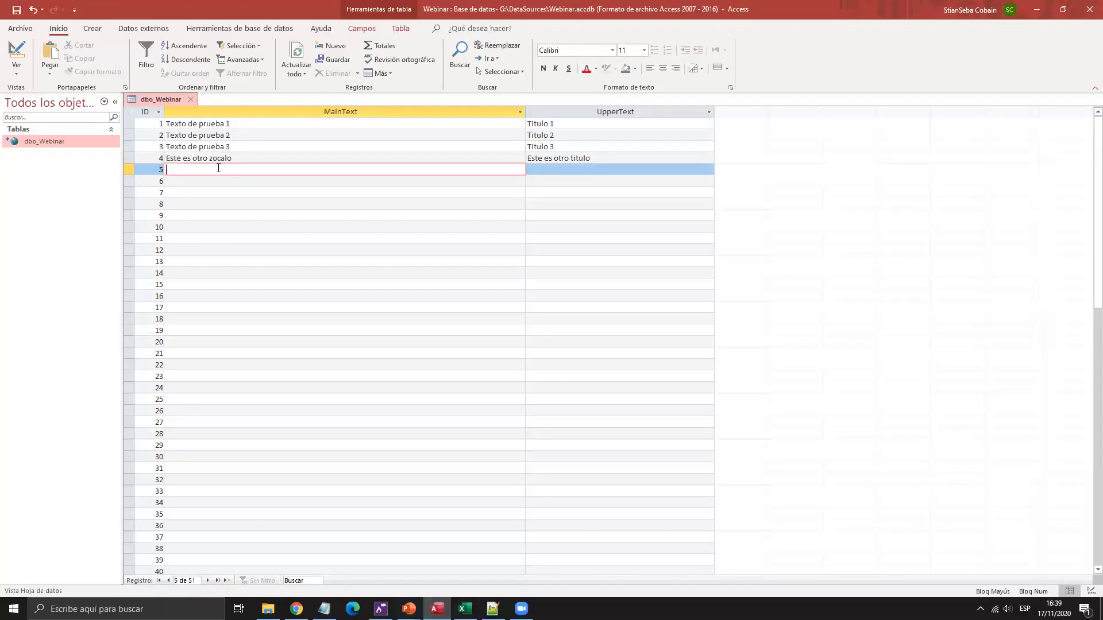
Add record 5 to dbo_Webinar: 'Esta es una linea adicional' with title 'Titulo adicional'.
{"action": "key", "text": "Caps_Lock"}
{"action": "type", "text": "Esta es una linea adicional"}
{"action": "key", "text": "Tab"}
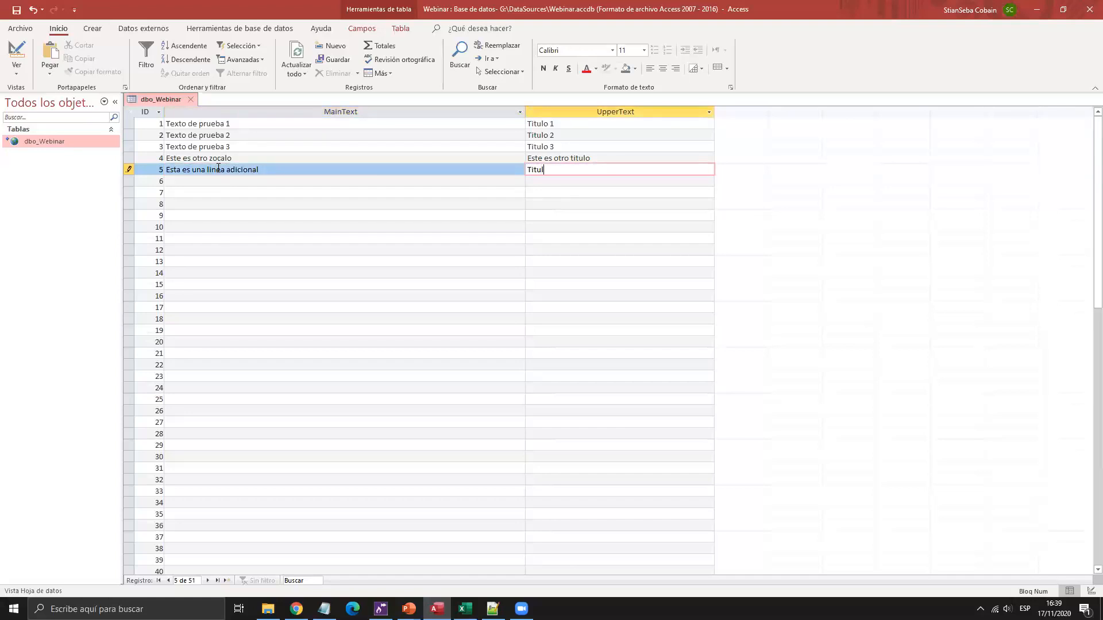
{"action": "key", "text": "Tab"}
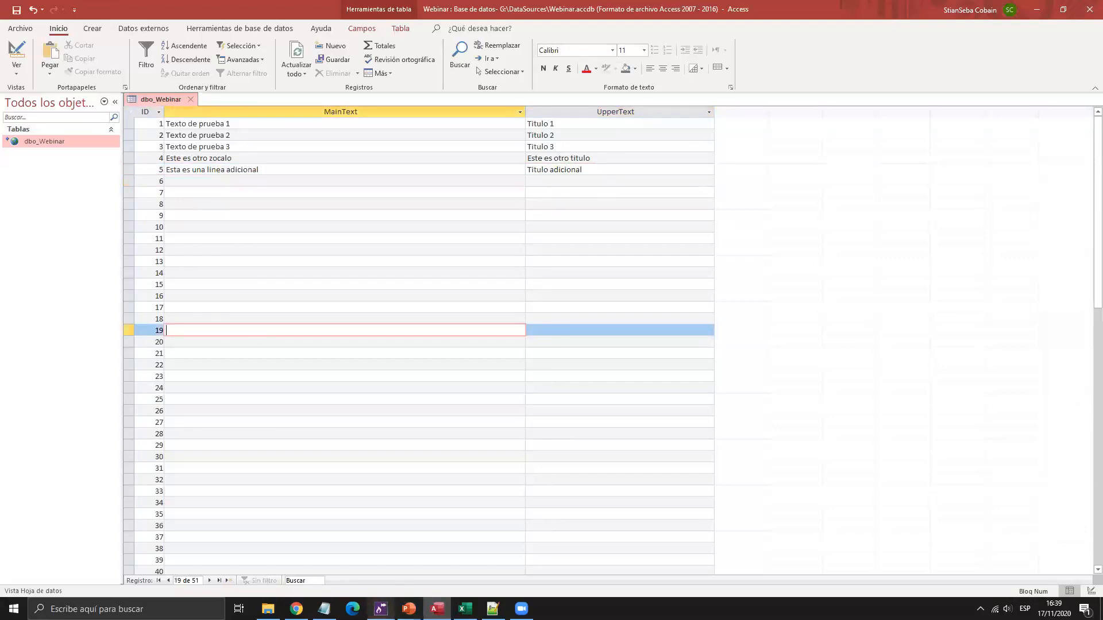
Back in Maestro, raise the record spin box to 5 to show the new record.
{"action": "left_click", "coordinate": [380, 609]}
{"action": "left_click", "coordinate": [739, 378]}
{"action": "left_click", "coordinate": [739, 378]}
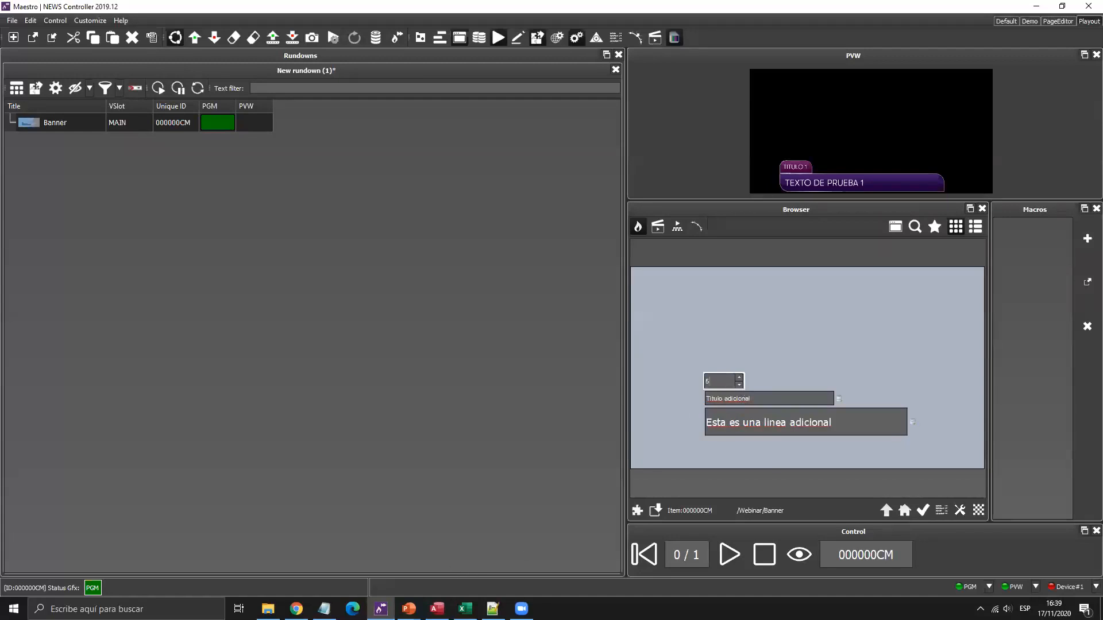
Set the banner to record 4 and play it on air.
{"action": "mouse_move", "coordinate": [437, 609]}
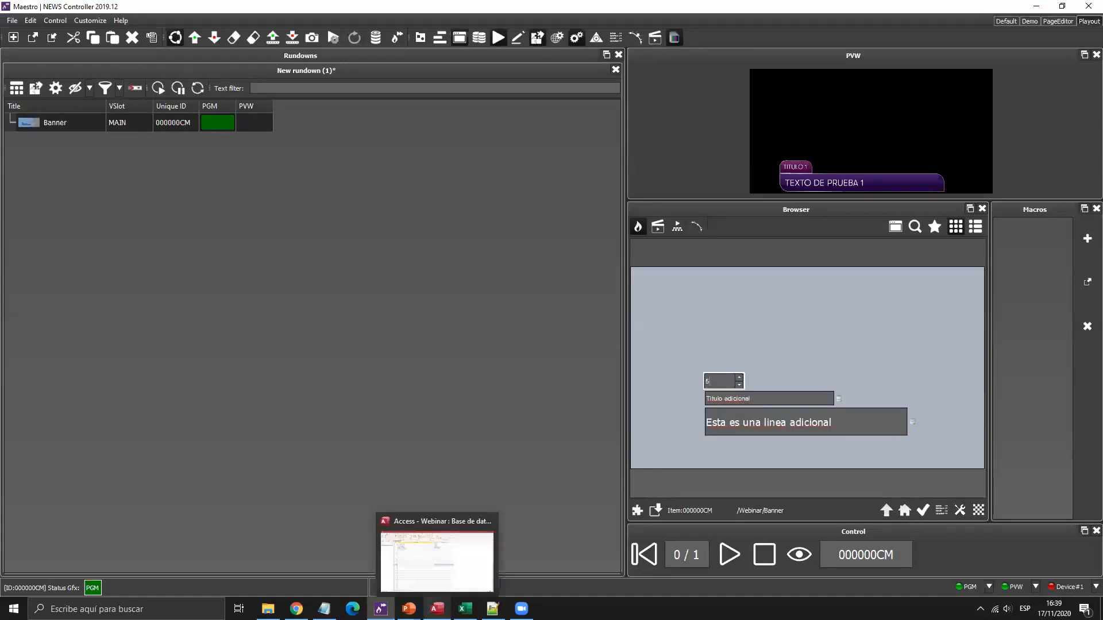
{"action": "left_click", "coordinate": [433, 572]}
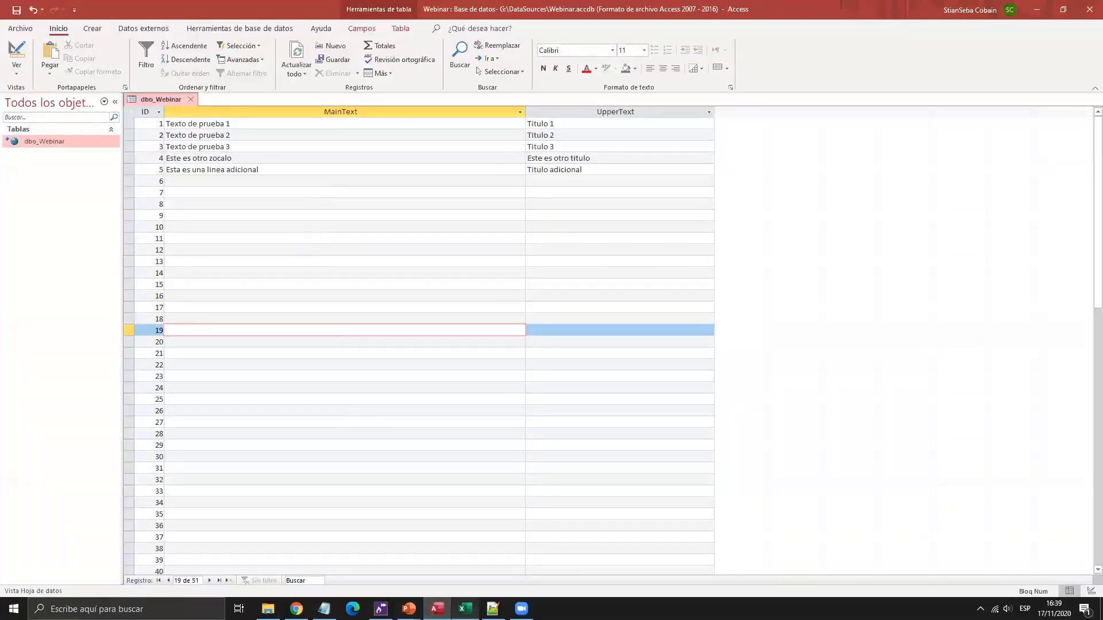
{"action": "key", "text": "alt+Tab"}
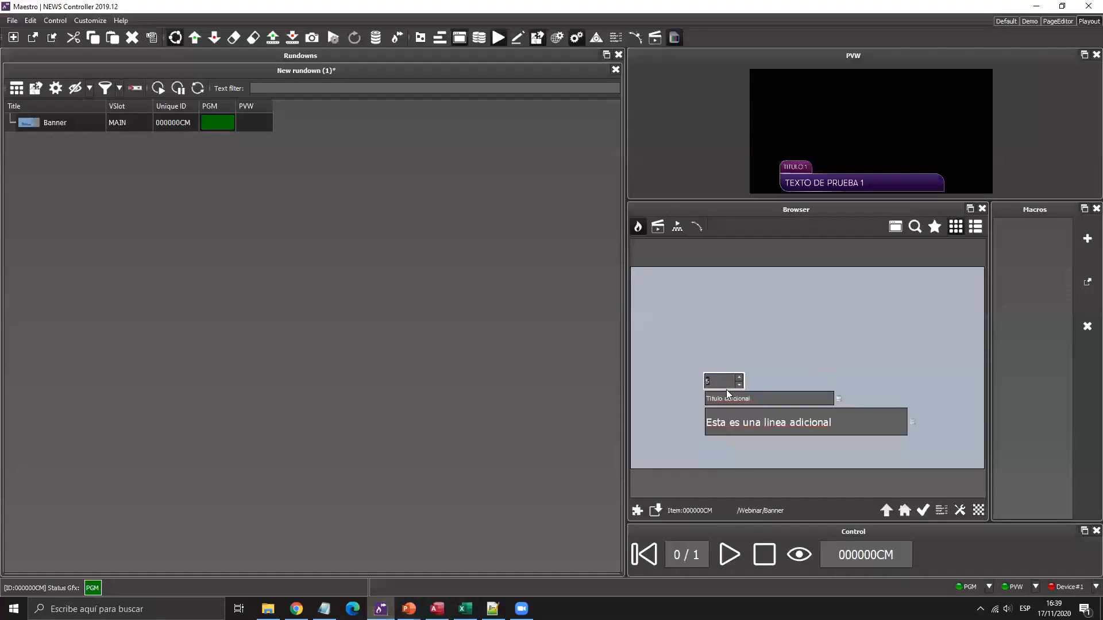
{"action": "left_click", "coordinate": [740, 387]}
{"action": "left_click", "coordinate": [730, 556]}
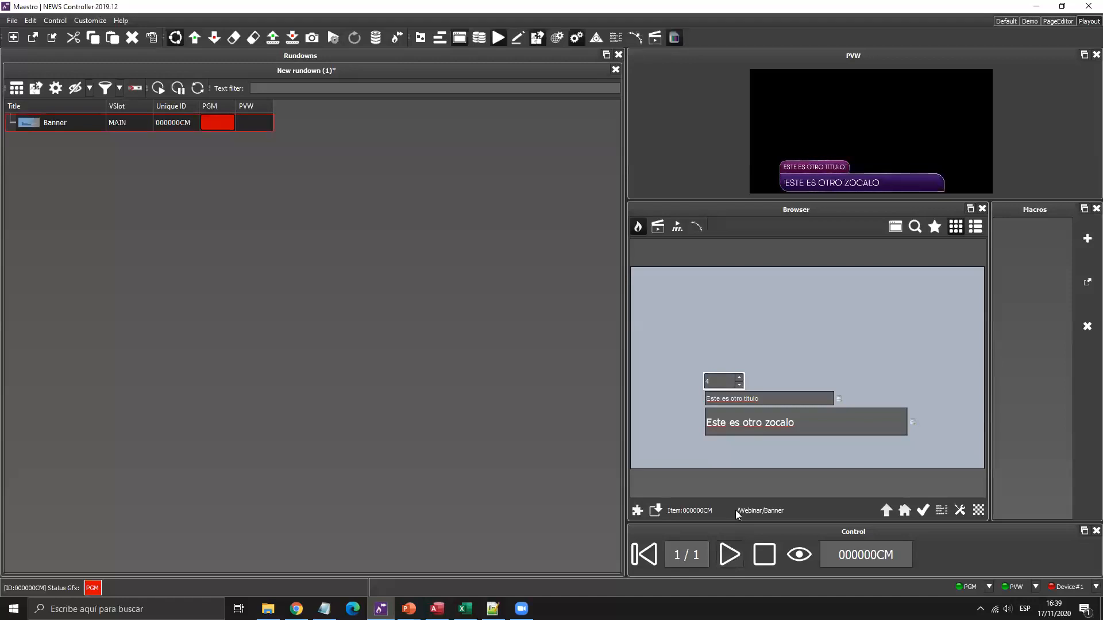
Update the live banner with records 2 and 3, then take it off air.
{"action": "left_click", "coordinate": [740, 388]}
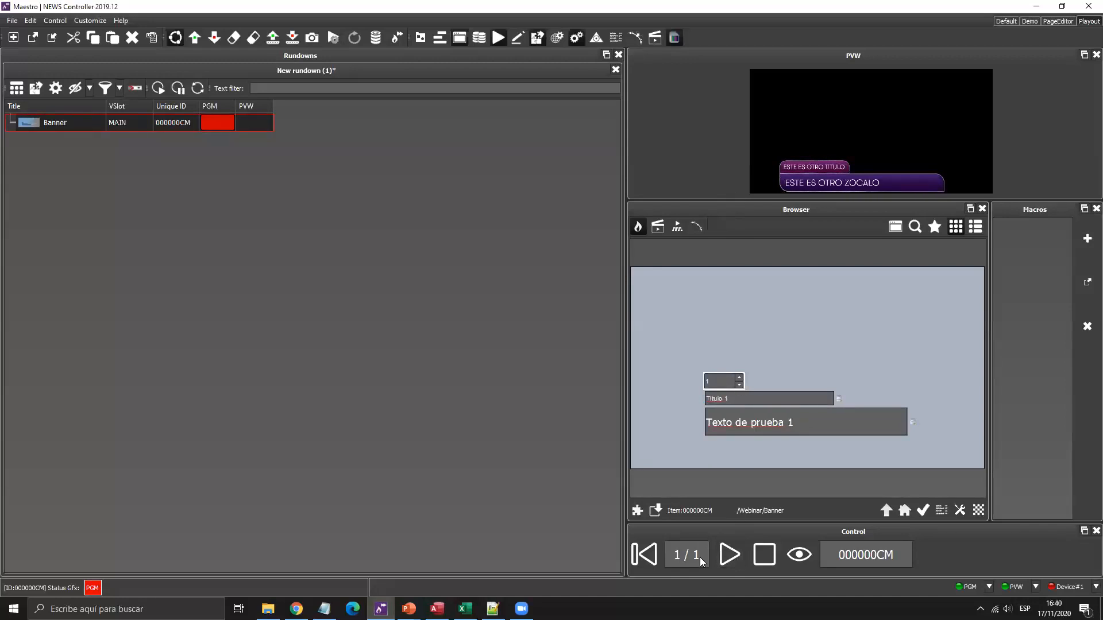
{"action": "left_click", "coordinate": [729, 556]}
{"action": "left_click", "coordinate": [739, 378]}
{"action": "left_click", "coordinate": [730, 559]}
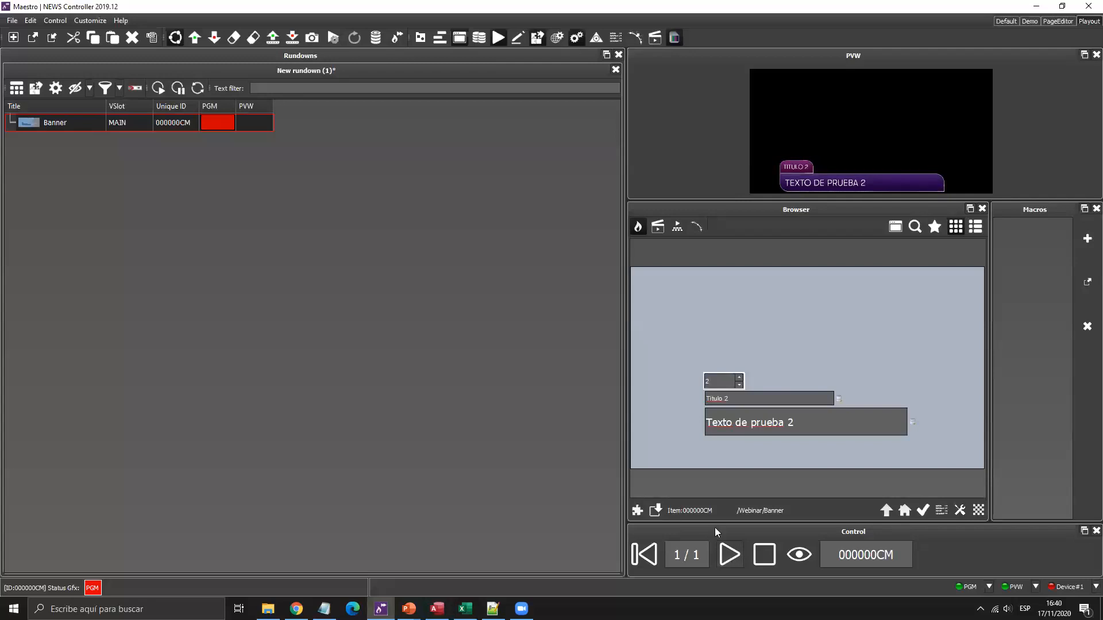
{"action": "left_click", "coordinate": [739, 379]}
{"action": "left_click", "coordinate": [729, 558]}
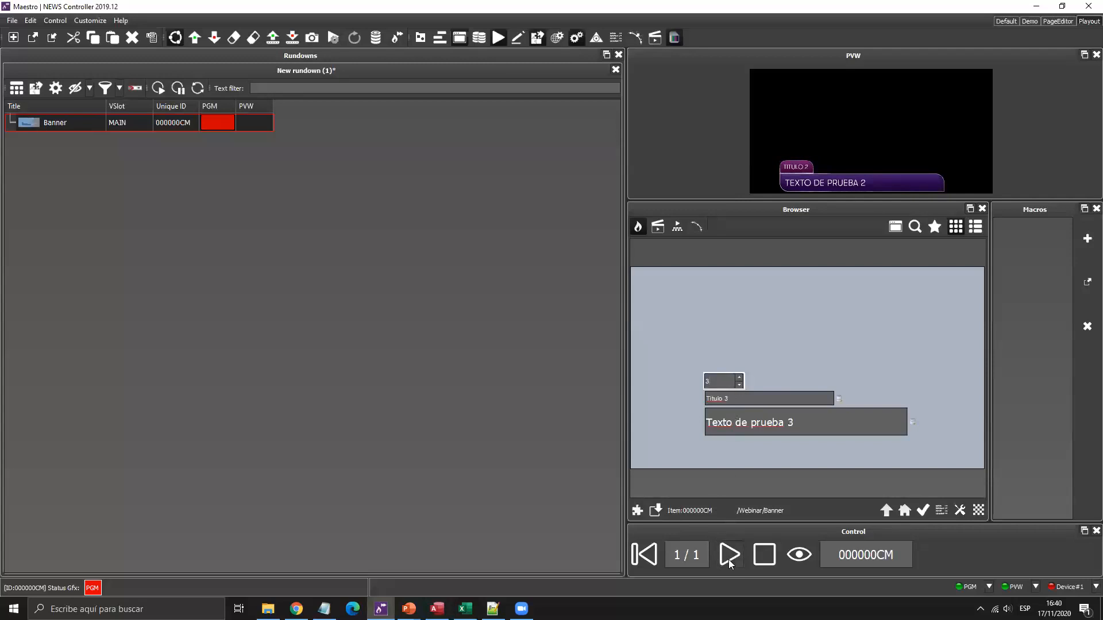
{"action": "left_click", "coordinate": [767, 556]}
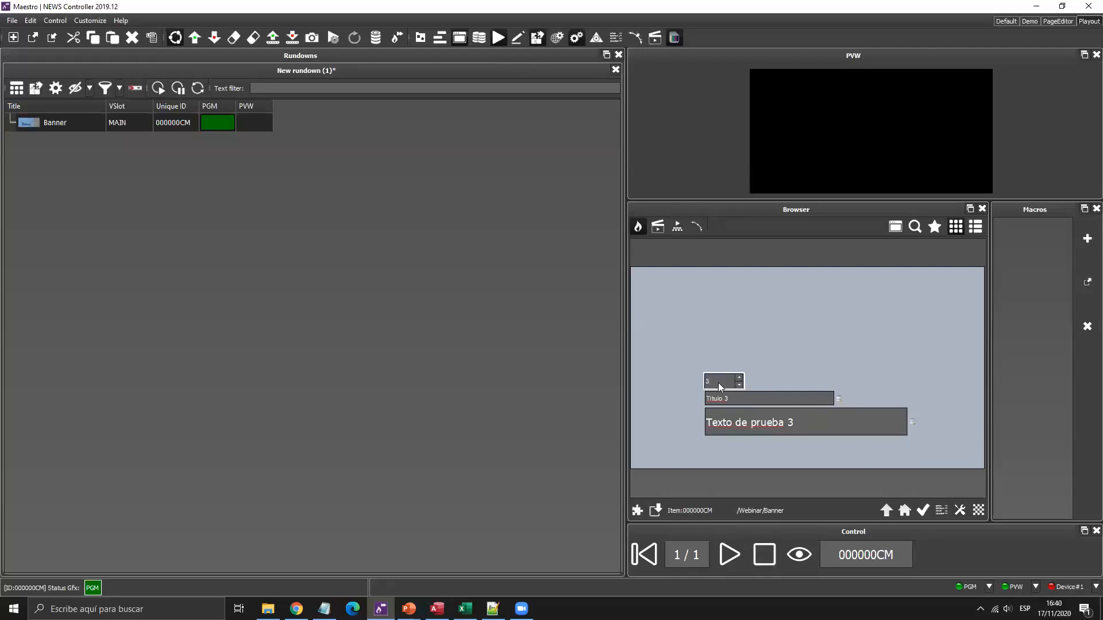
Switch to the PageEditor layout and close the Script editor to enlarge the canvas.
{"action": "left_click", "coordinate": [1046, 20]}
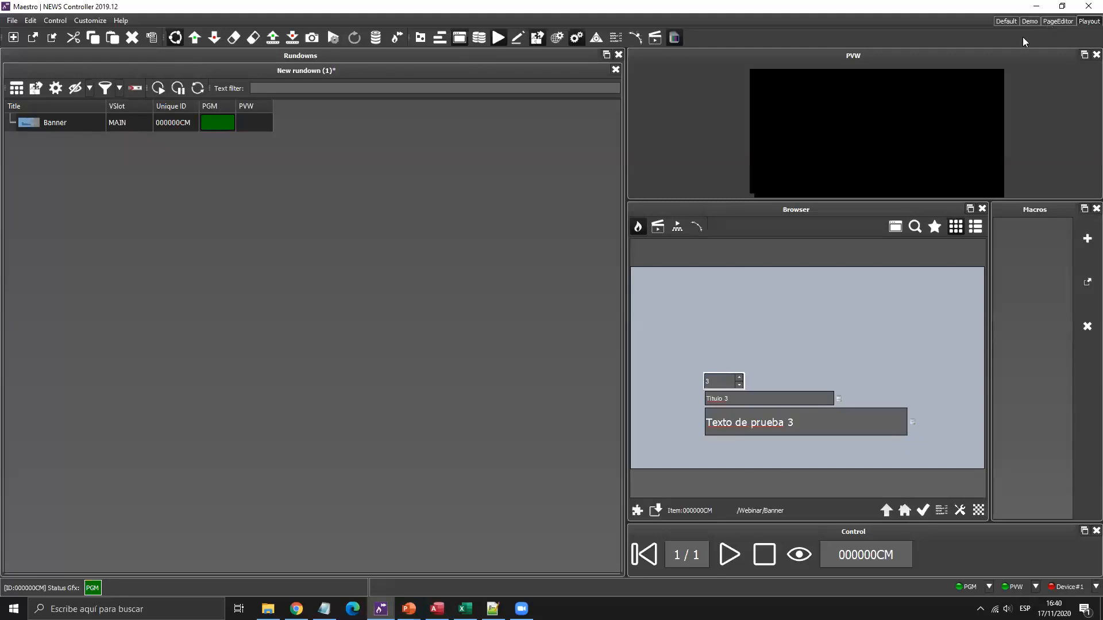
{"action": "left_click", "coordinate": [633, 109]}
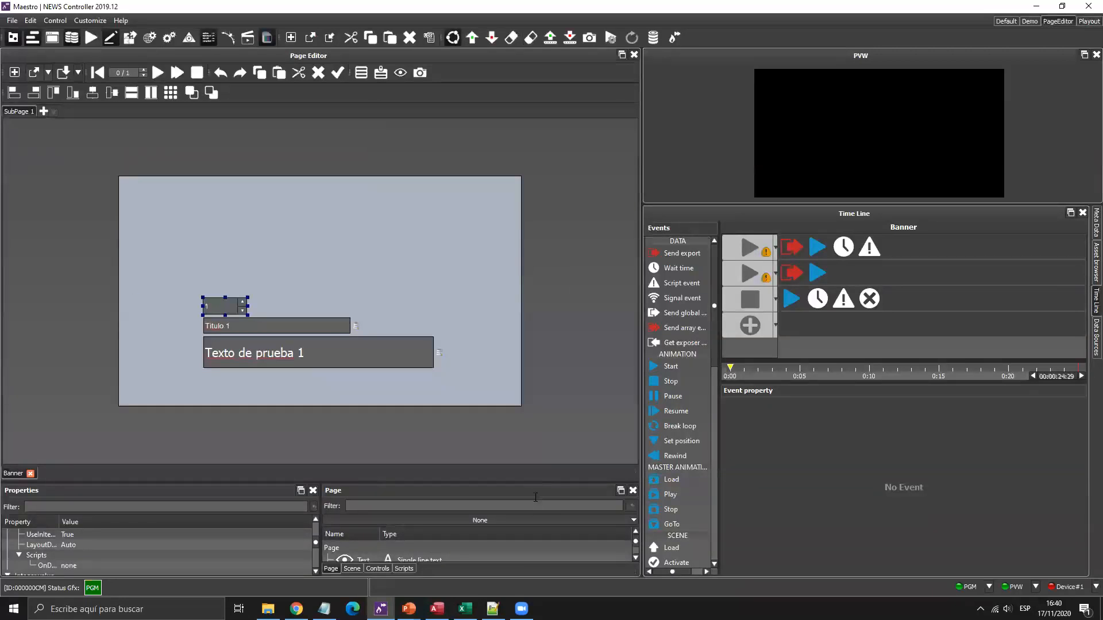
{"action": "mouse_move", "coordinate": [465, 609]}
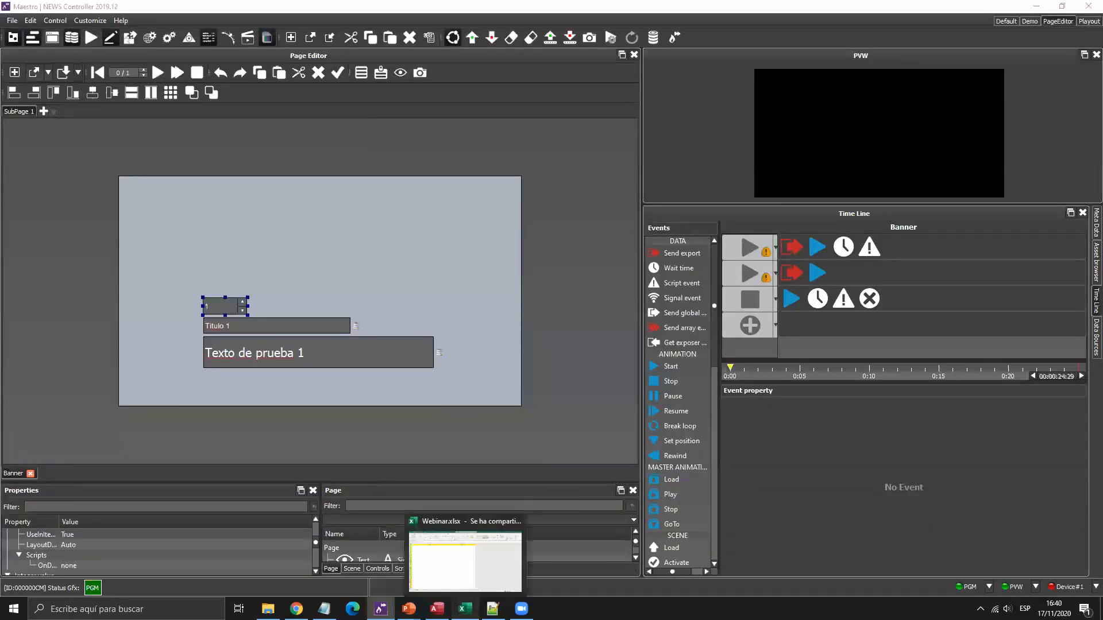
{"action": "left_click", "coordinate": [465, 560]}
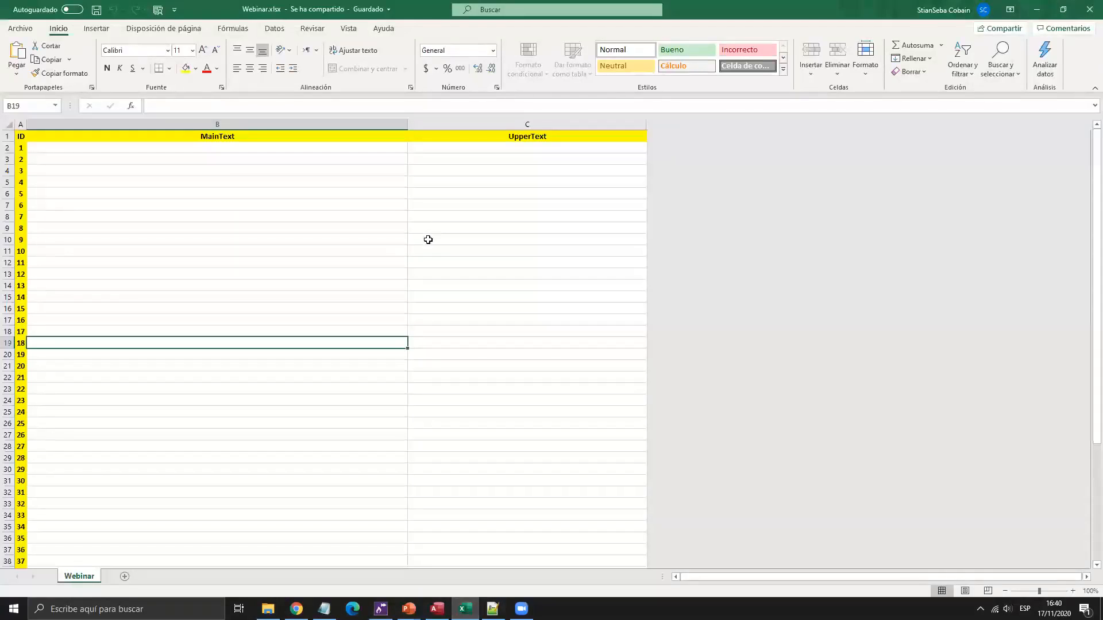
{"action": "mouse_move", "coordinate": [381, 609]}
{"action": "left_click", "coordinate": [408, 595]}
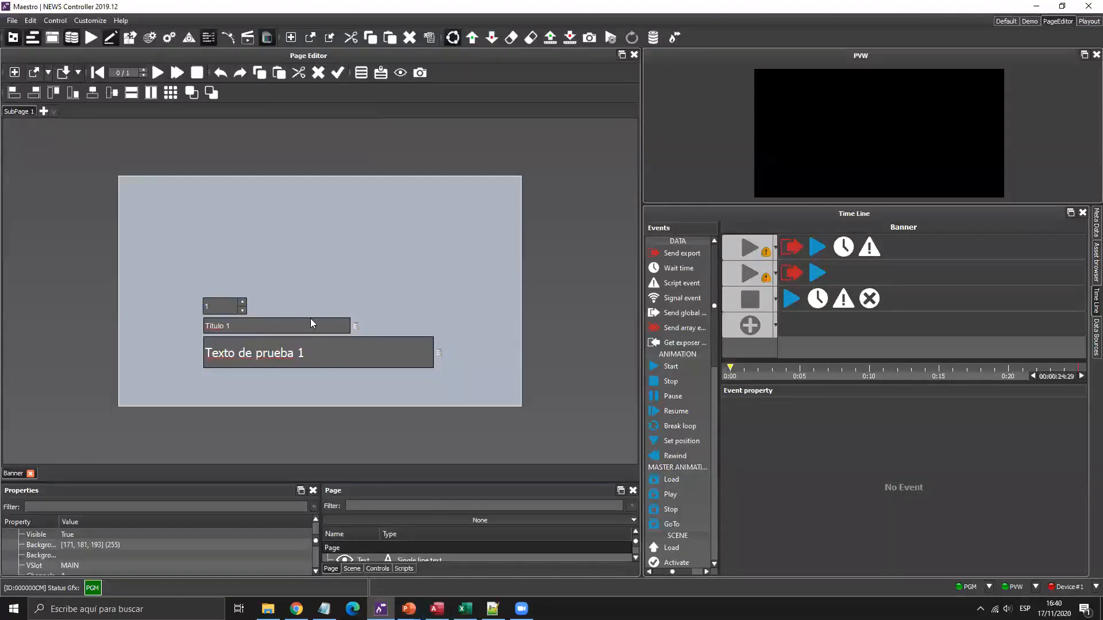
Remove the query bindings from the Titulo 1 title field and the main text field.
{"action": "left_click", "coordinate": [356, 325]}
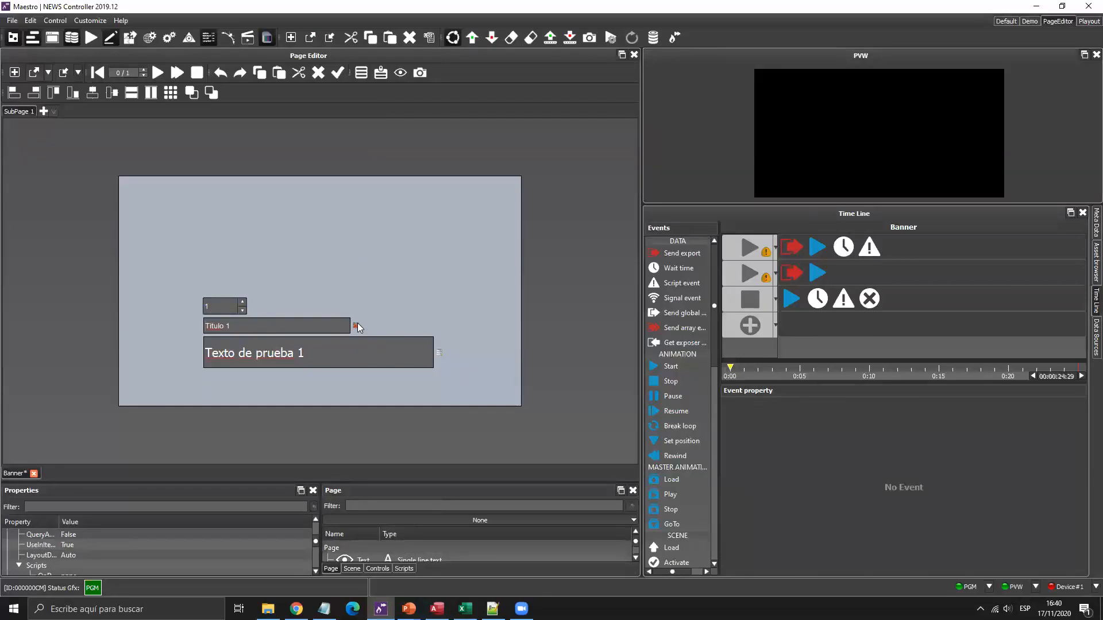
{"action": "right_click", "coordinate": [357, 325]}
{"action": "left_click", "coordinate": [394, 342]}
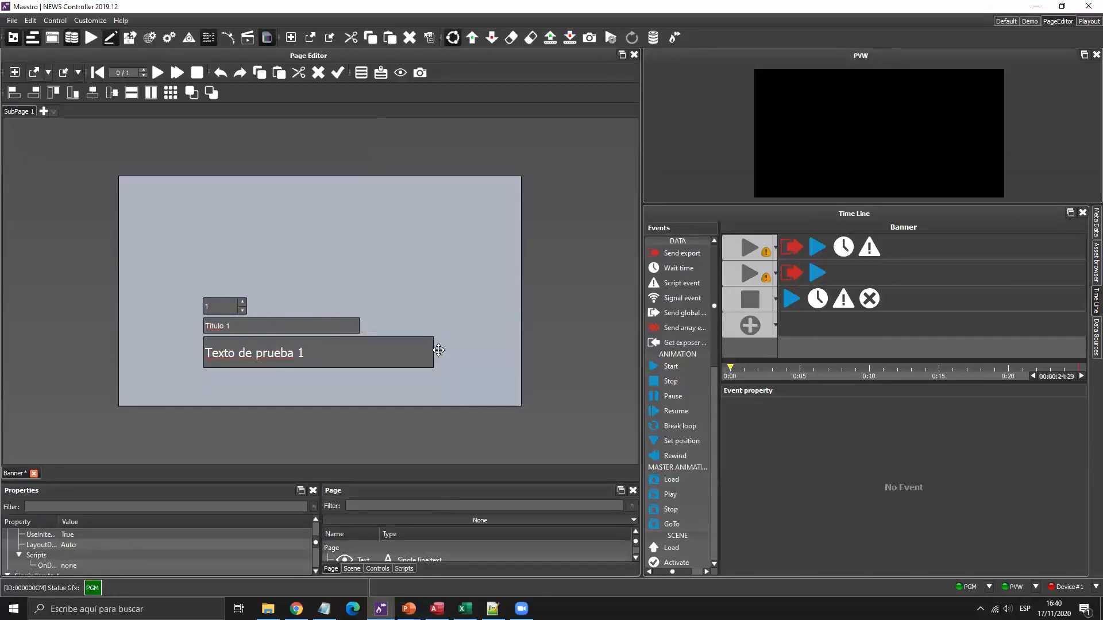
{"action": "left_click", "coordinate": [438, 350]}
{"action": "right_click", "coordinate": [438, 350]}
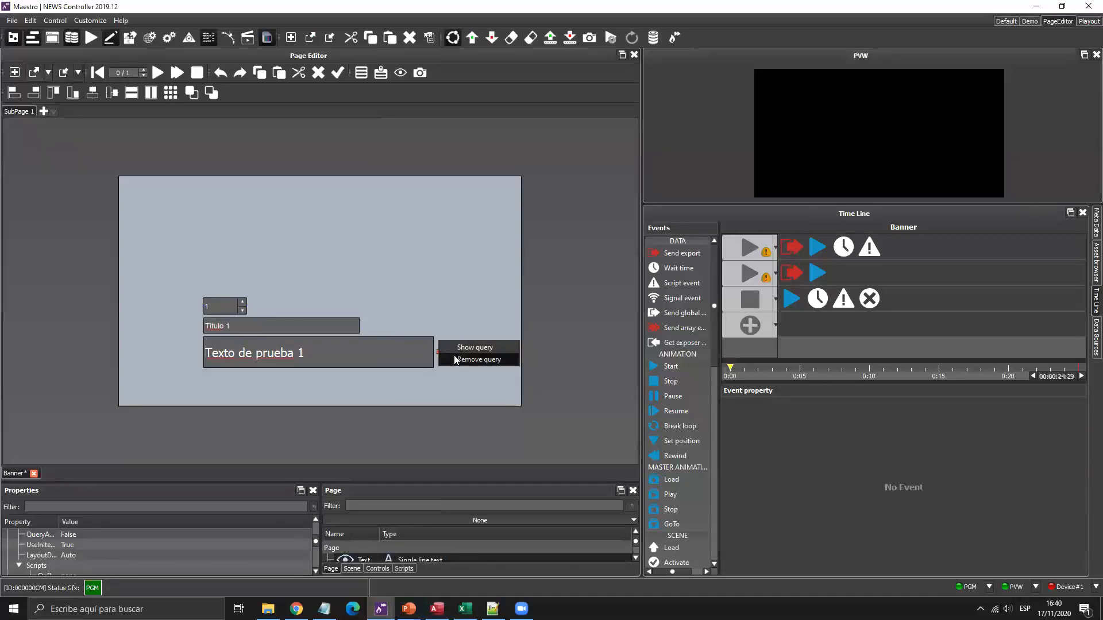
{"action": "left_click", "coordinate": [452, 357]}
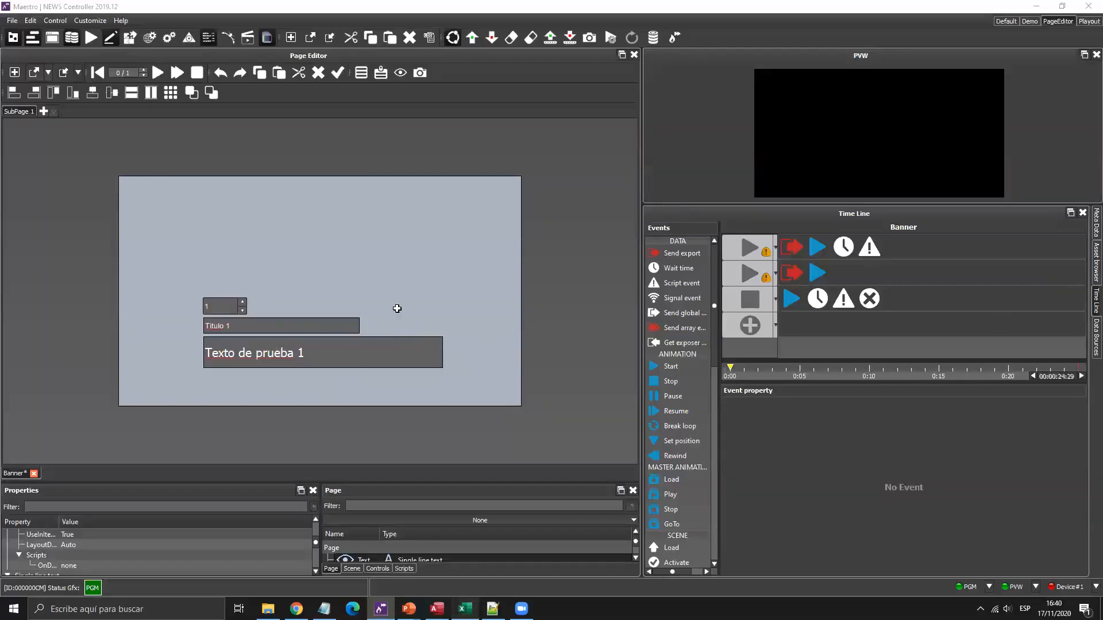
{"action": "key", "text": "alt+Tab"}
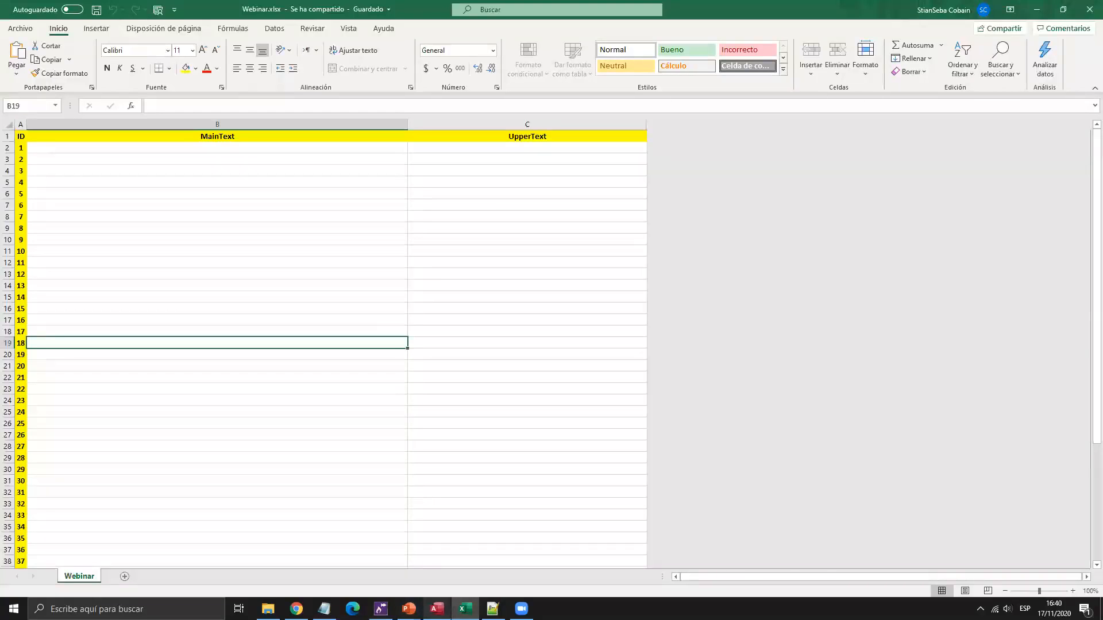
{"action": "key", "text": "alt+Tab"}
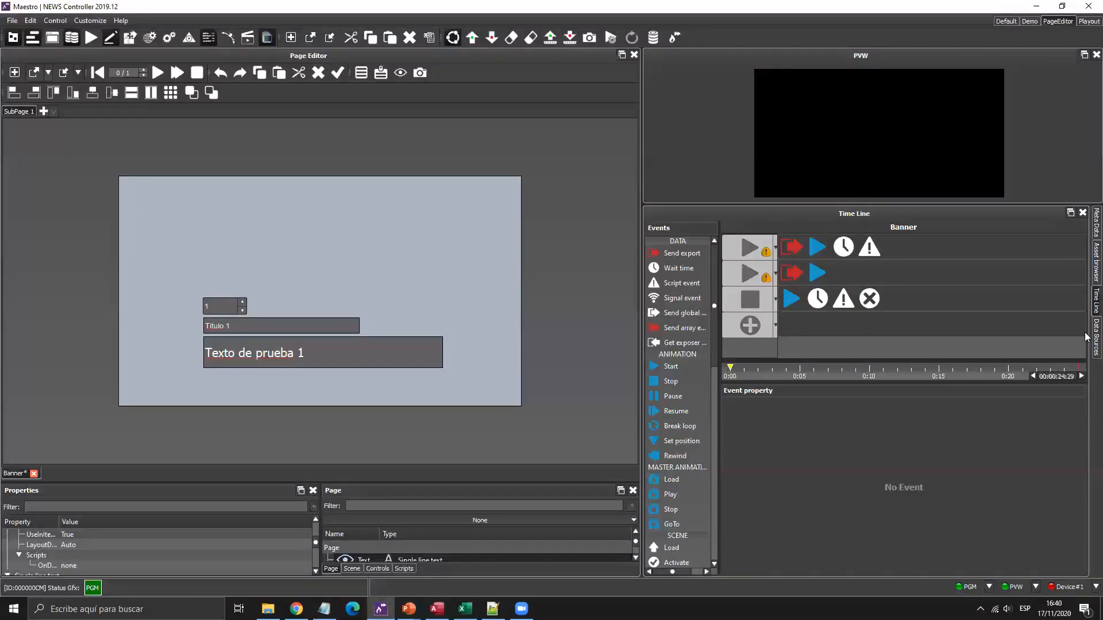
{"action": "left_click", "coordinate": [1087, 336]}
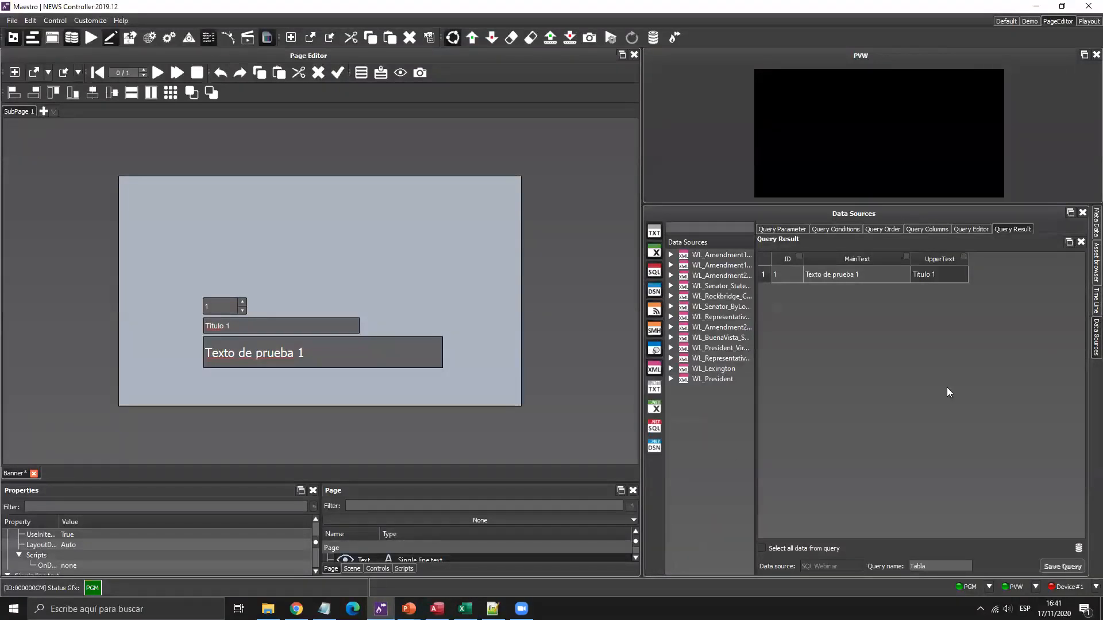
{"action": "right_click", "coordinate": [697, 420]}
{"action": "left_click", "coordinate": [727, 428]}
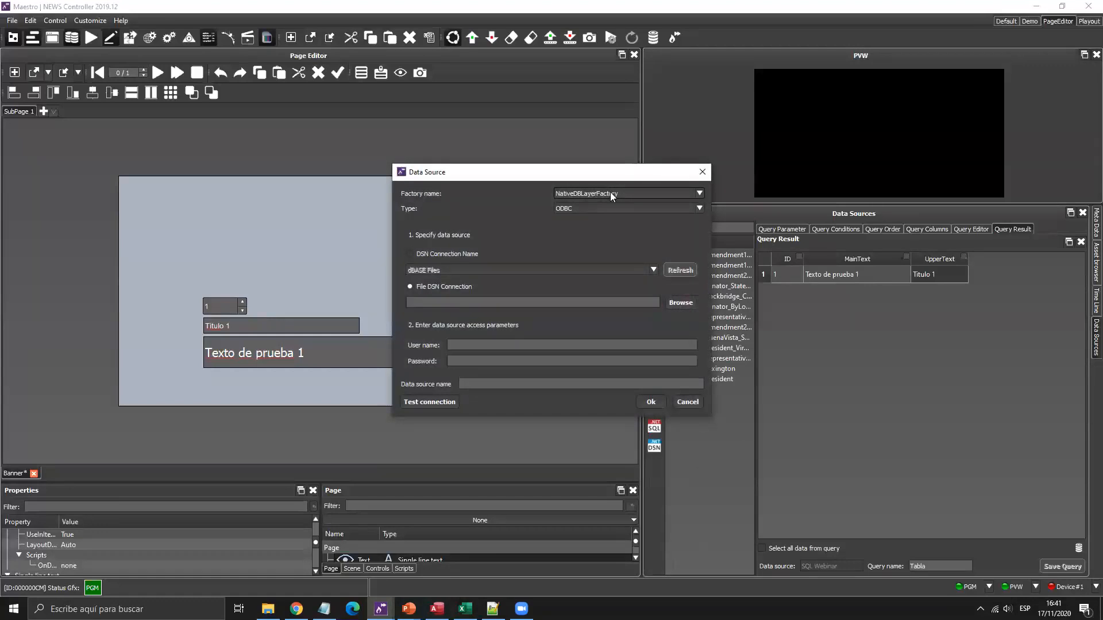
{"action": "left_click", "coordinate": [610, 192]}
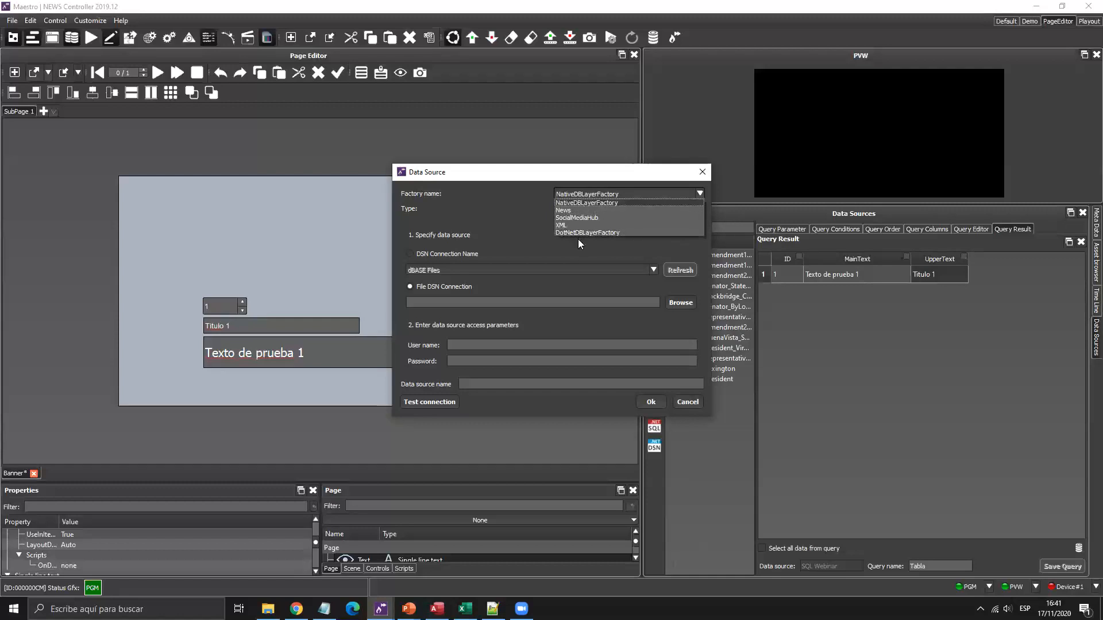
{"action": "left_click", "coordinate": [578, 232]}
{"action": "left_click", "coordinate": [583, 210]}
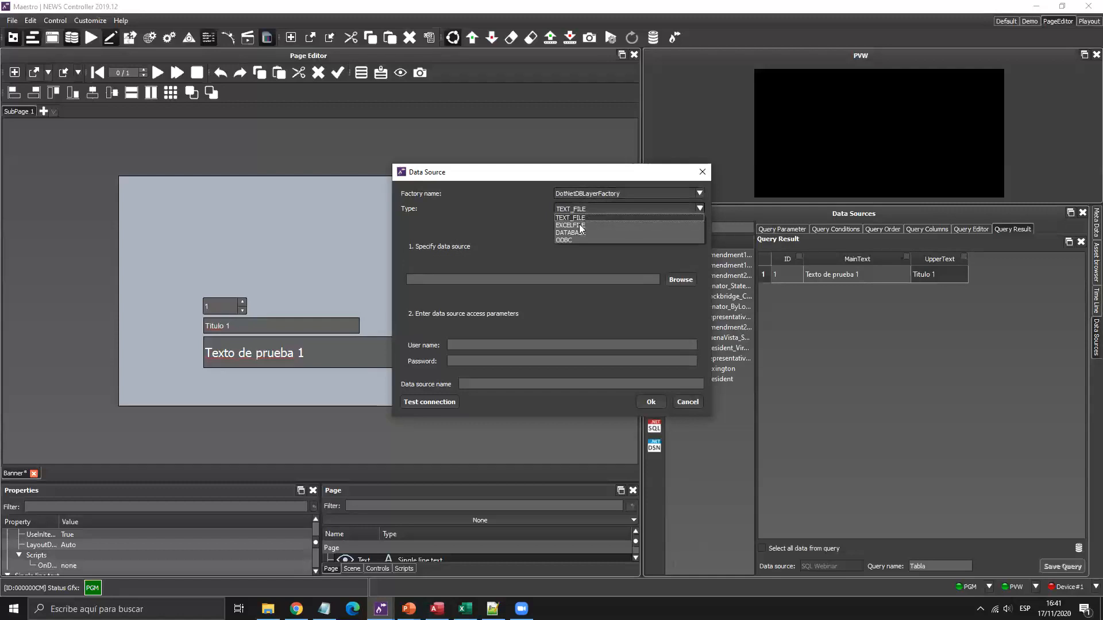
{"action": "left_click", "coordinate": [579, 225]}
{"action": "left_click", "coordinate": [682, 279]}
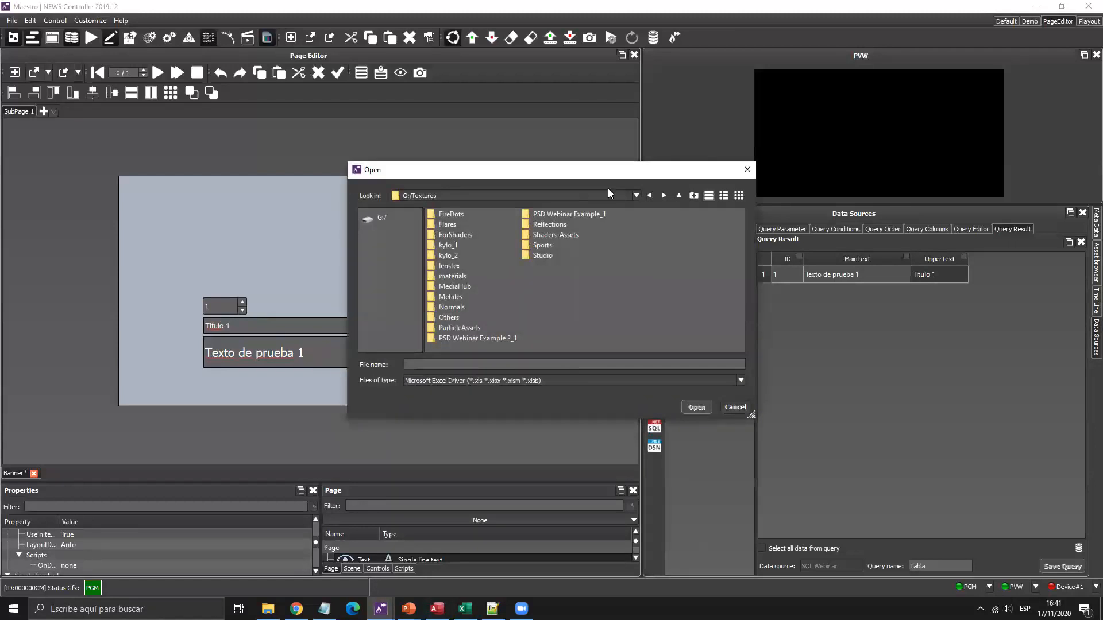
{"action": "left_click", "coordinate": [678, 196]}
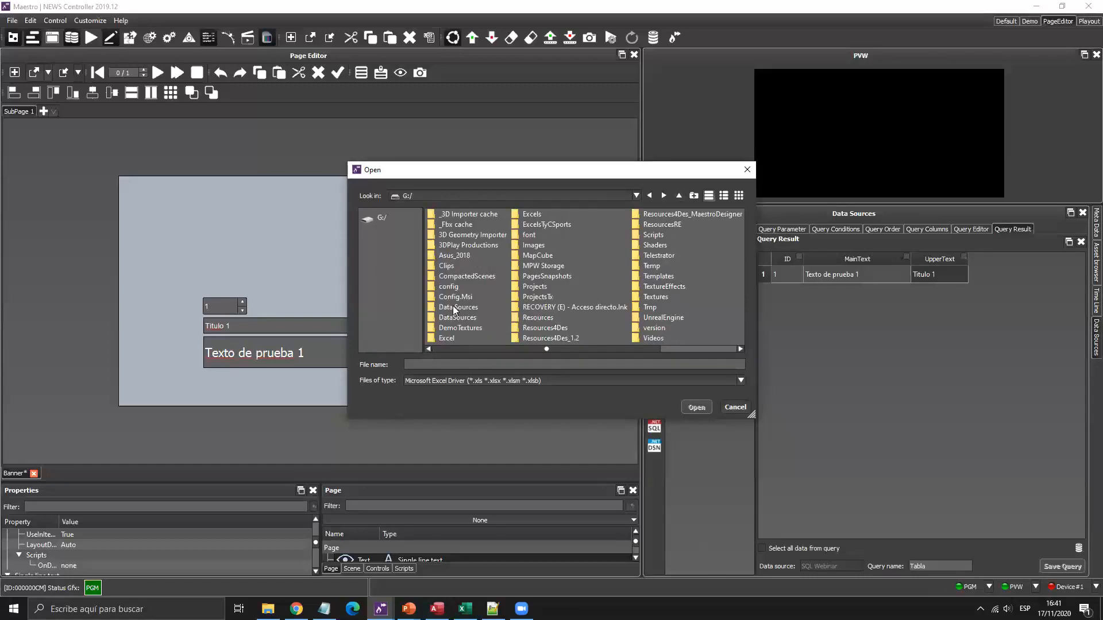
{"action": "double_click", "coordinate": [455, 317]}
{"action": "double_click", "coordinate": [458, 224]}
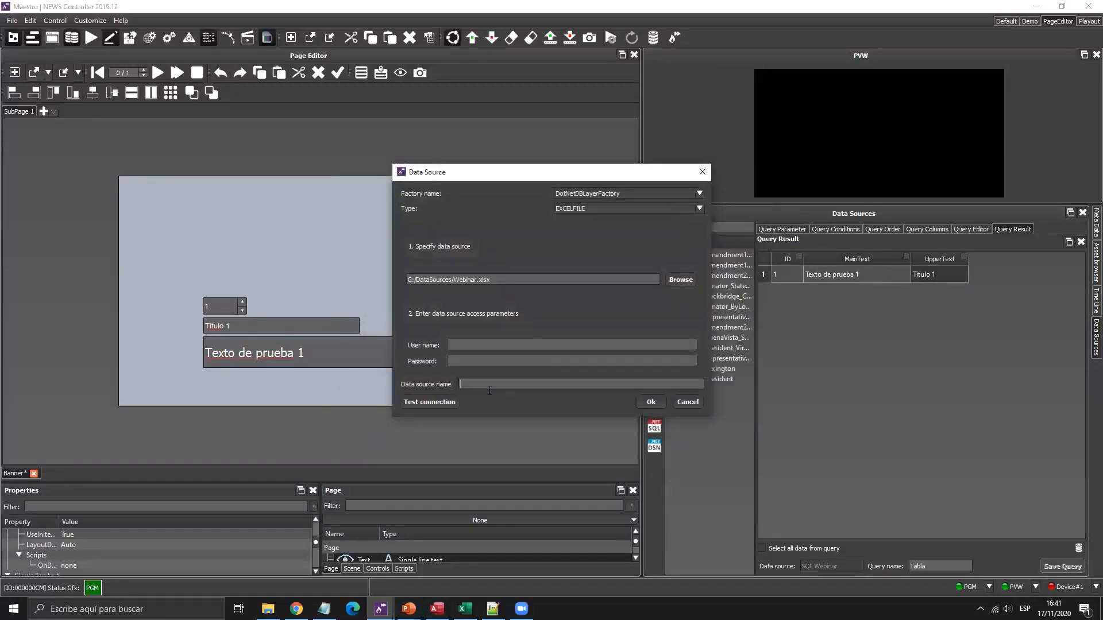
{"action": "left_click", "coordinate": [490, 389]}
{"action": "type", "text": "Excel_Webinar"}
{"action": "left_click", "coordinate": [443, 401]}
{"action": "key", "text": "Return"}
{"action": "left_click", "coordinate": [652, 401]}
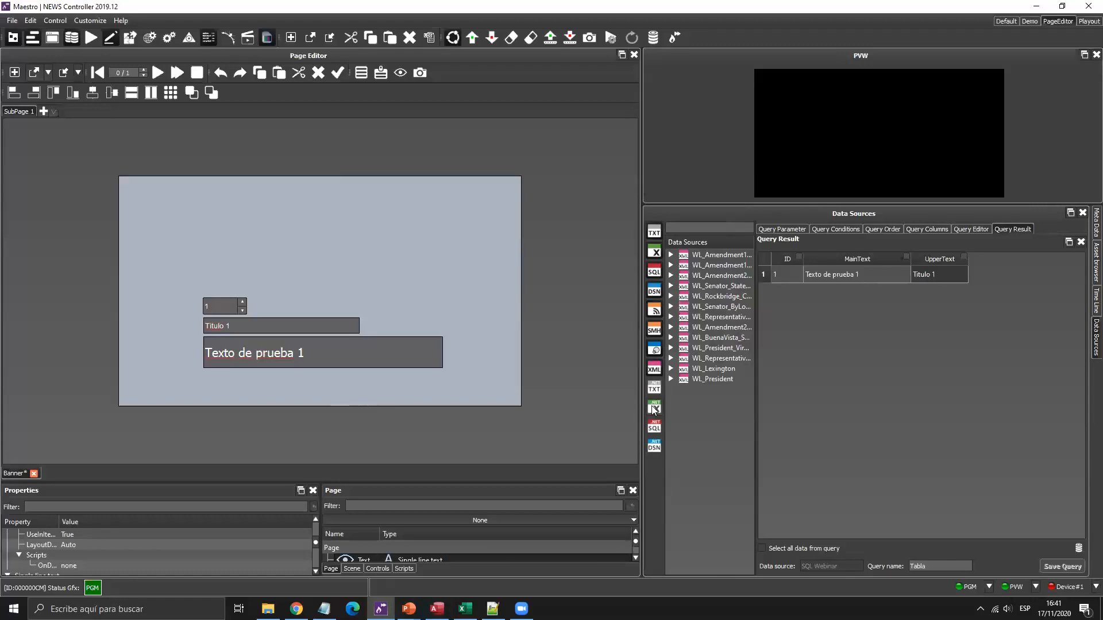
Start a query on the Excel_Webinar data source and open its Query Columns list.
{"action": "key", "text": "super+plus"}
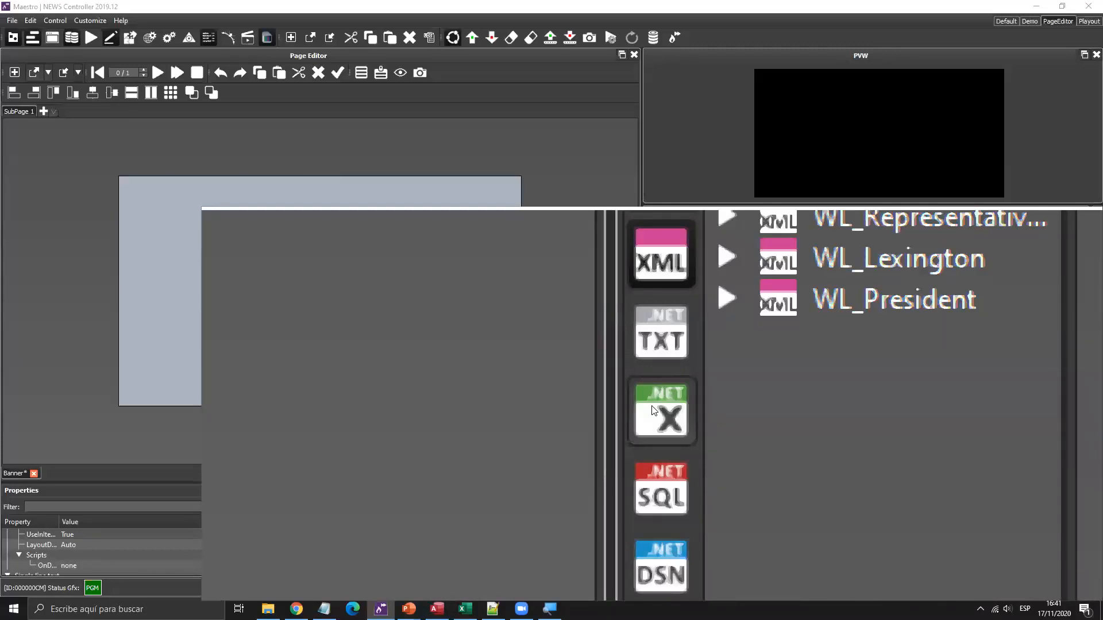
{"action": "key", "text": "super+Escape"}
{"action": "left_click", "coordinate": [653, 409]}
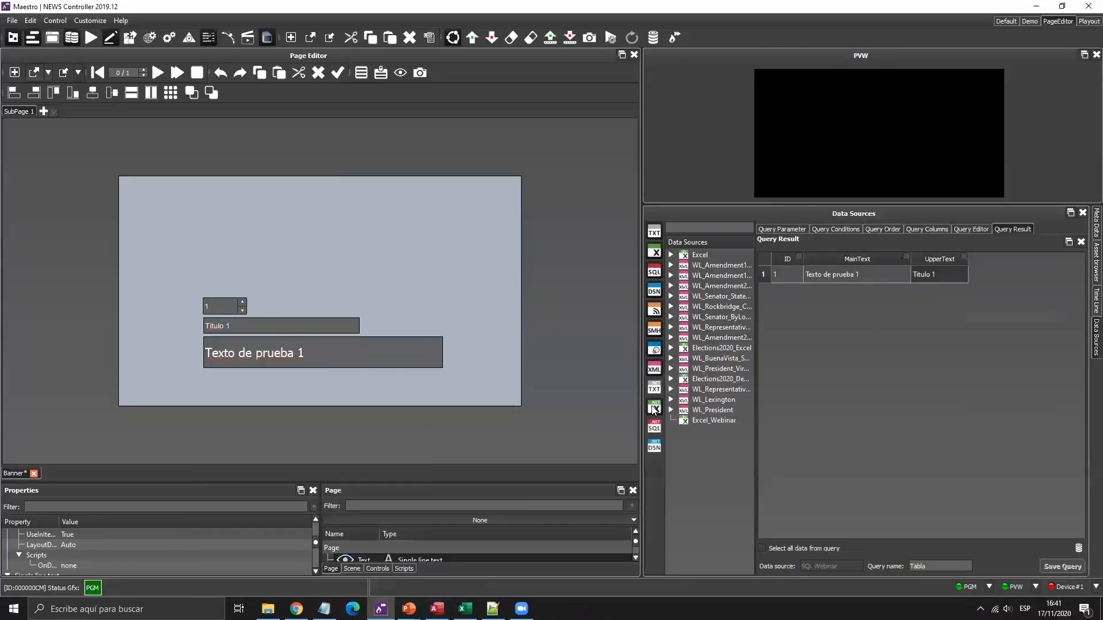
{"action": "left_click", "coordinate": [713, 421]}
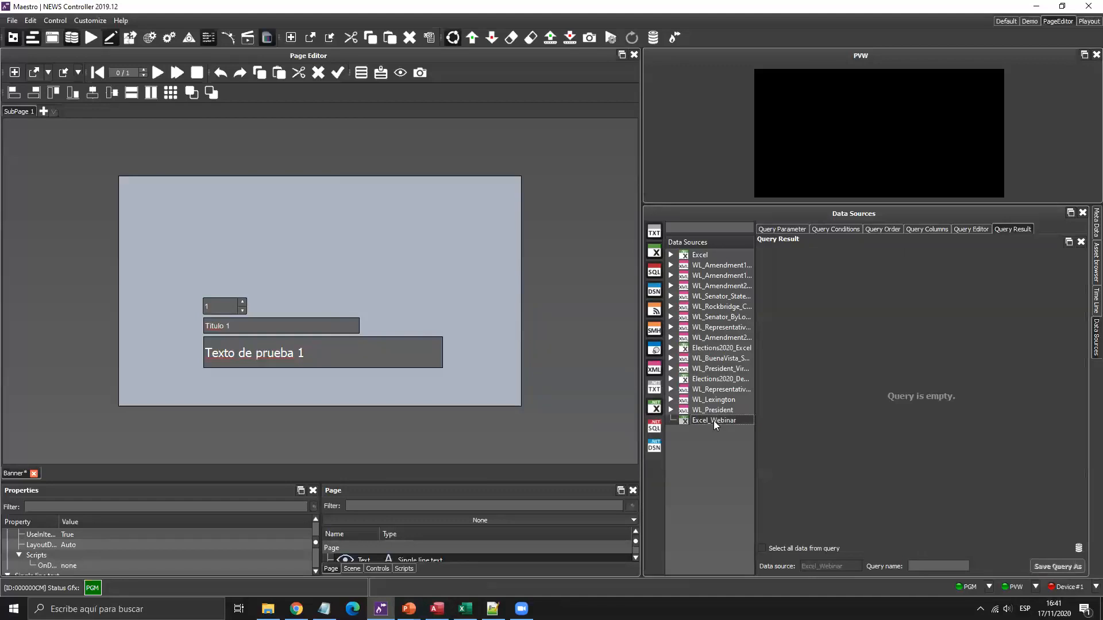
{"action": "left_click", "coordinate": [927, 229]}
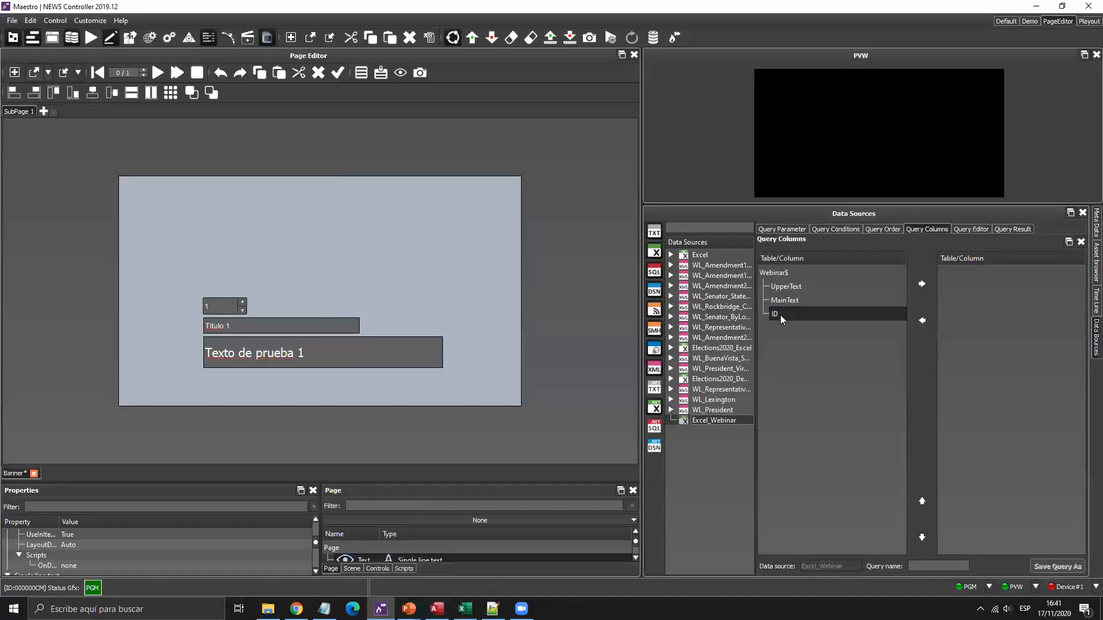
Check the Webinar table in Access and Excel, then return to Maestro.
{"action": "left_click", "coordinate": [437, 609]}
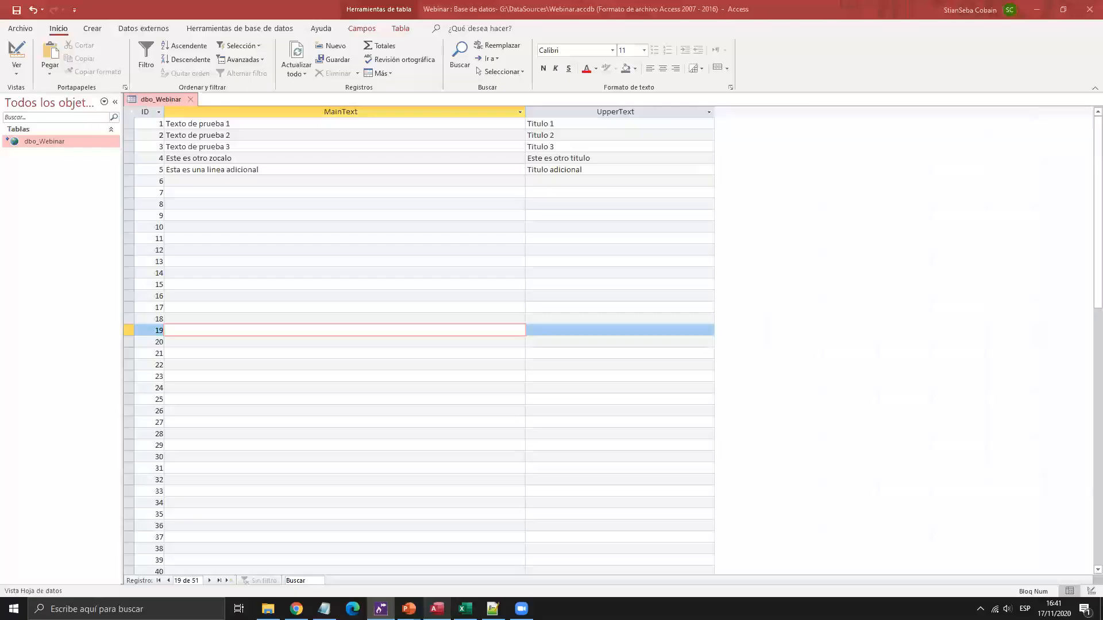
{"action": "left_click", "coordinate": [466, 609]}
{"action": "key", "text": "alt+Tab"}
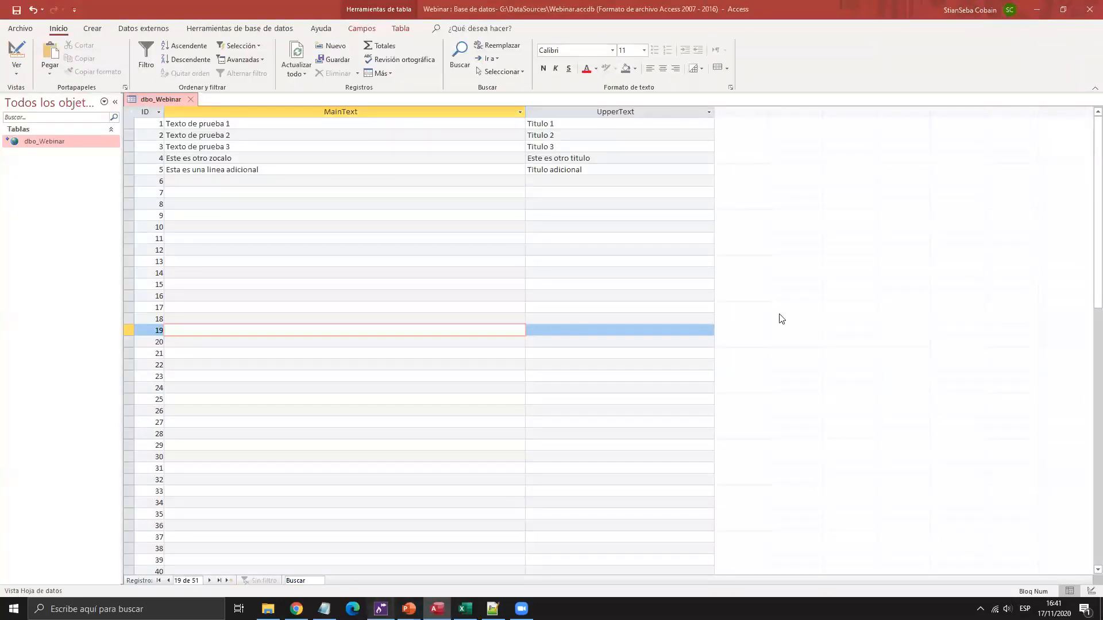
{"action": "key", "text": "alt+Tab"}
Add the ID, MainText and UpperText columns to the query and preview its result.
{"action": "left_click", "coordinate": [921, 284]}
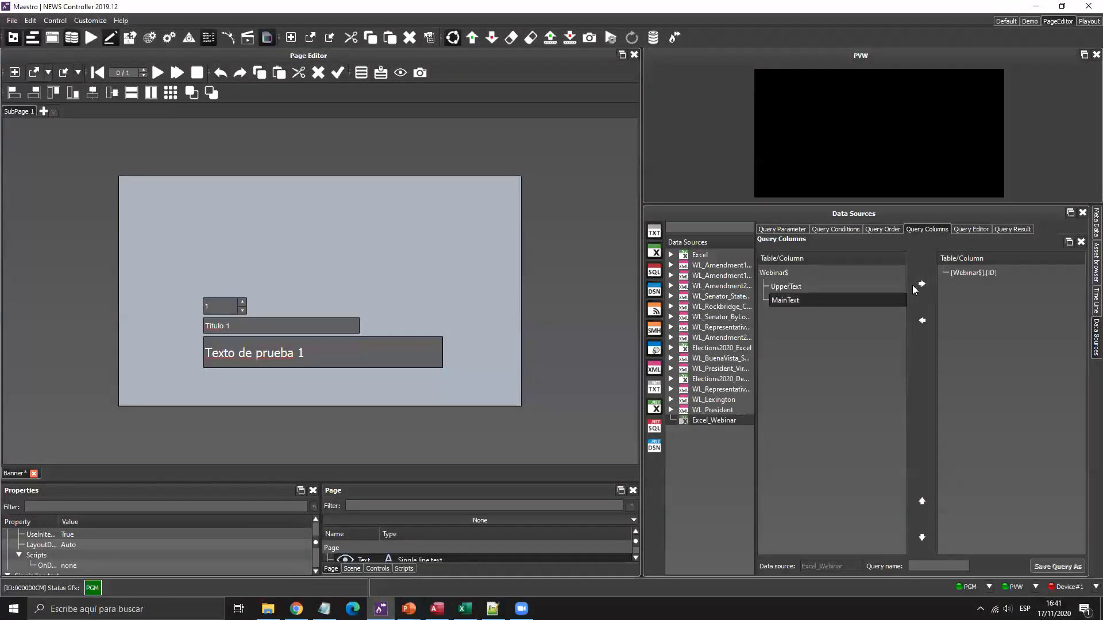
{"action": "left_click", "coordinate": [921, 283]}
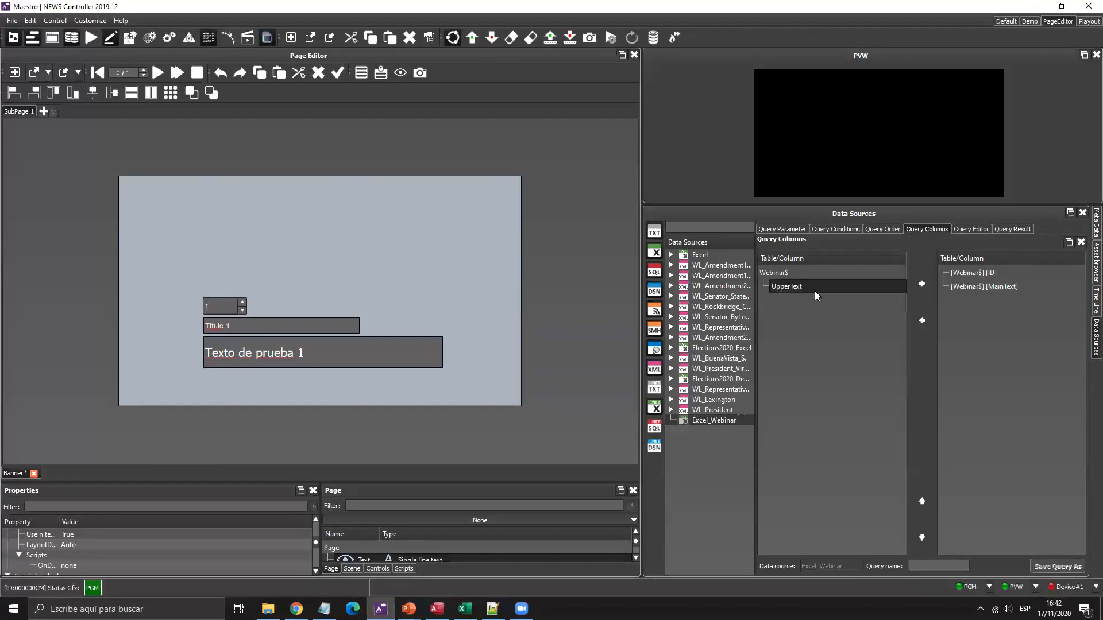
{"action": "left_click", "coordinate": [1013, 228]}
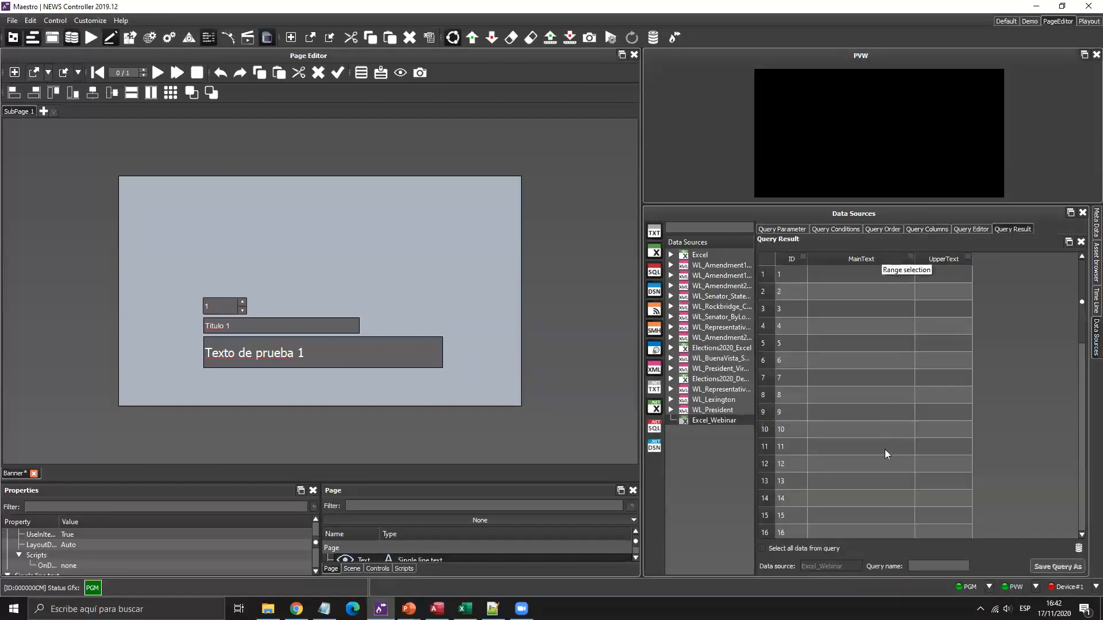
Make the page's ID field a parameter of the Excel_Webinar query.
{"action": "left_click", "coordinate": [794, 229]}
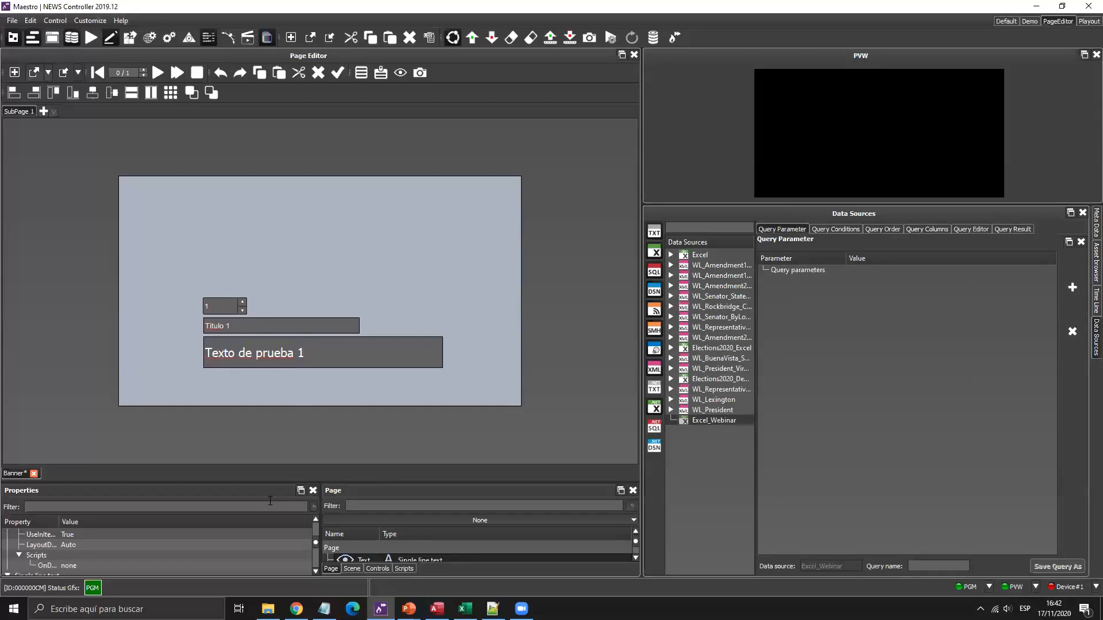
{"action": "left_click_drag", "start_coordinate": [273, 483], "coordinate": [288, 404]}
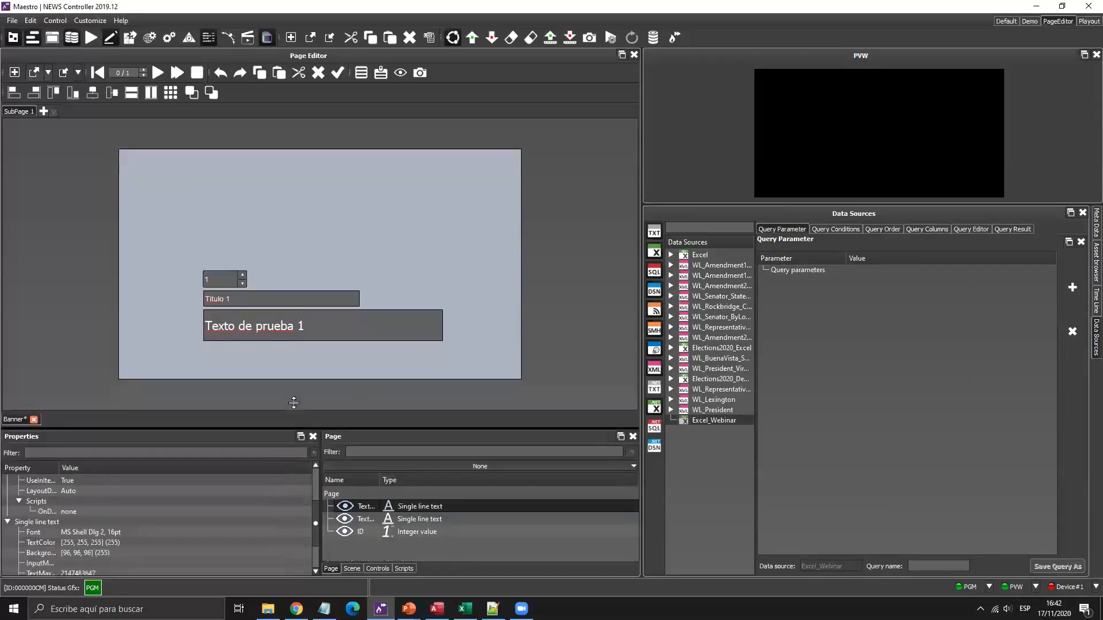
{"action": "left_click", "coordinate": [359, 505]}
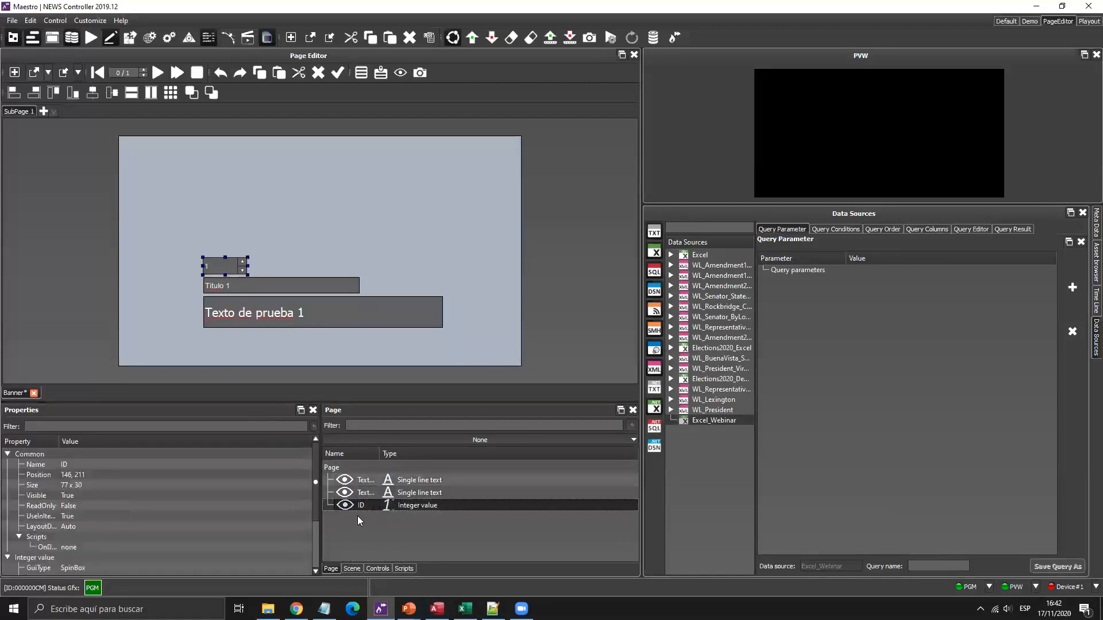
{"action": "left_click_drag", "start_coordinate": [352, 505], "coordinate": [763, 324]}
Add a condition where [Webinar$].[ID] equals %ID% and preview the filtered result.
{"action": "left_click", "coordinate": [840, 227]}
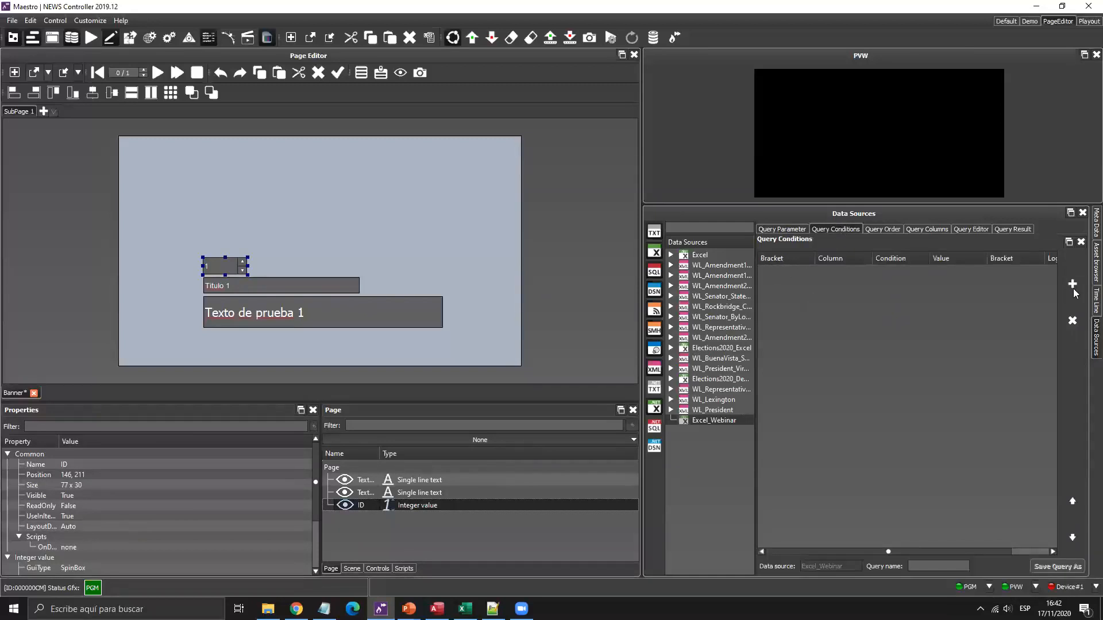
{"action": "left_click", "coordinate": [1073, 285]}
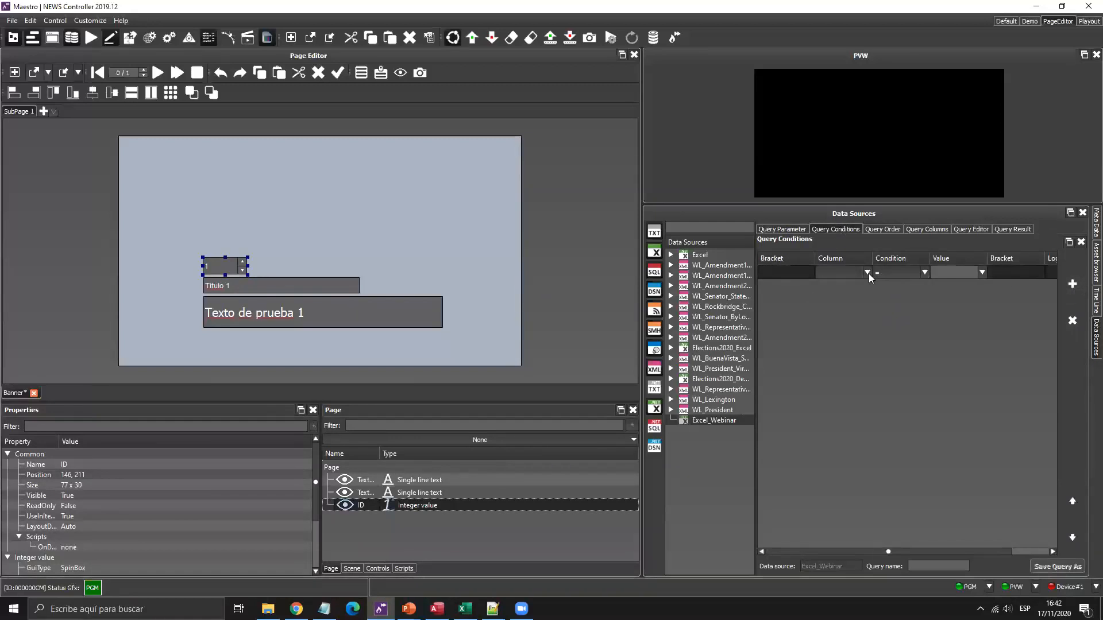
{"action": "left_click", "coordinate": [868, 272]}
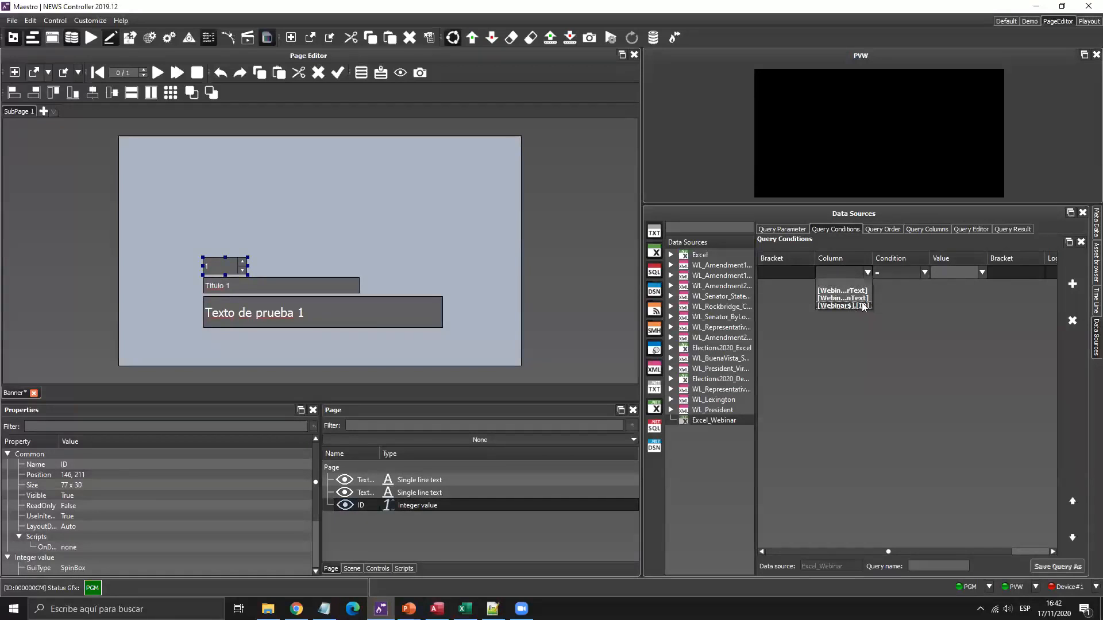
{"action": "left_click", "coordinate": [843, 305]}
{"action": "left_click", "coordinate": [981, 272]}
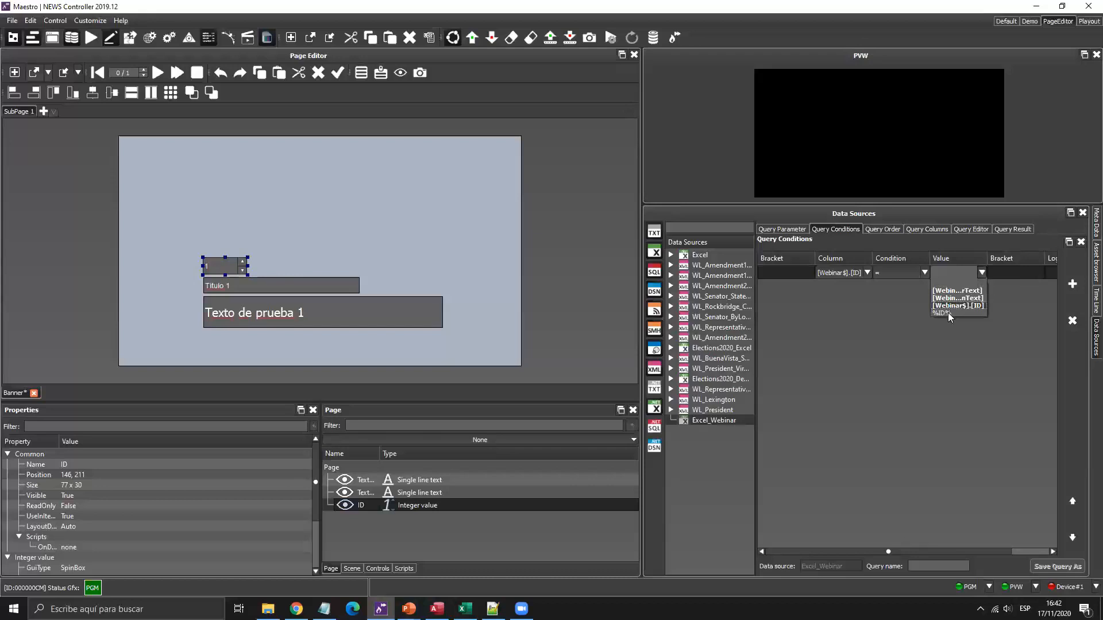
{"action": "left_click", "coordinate": [970, 313]}
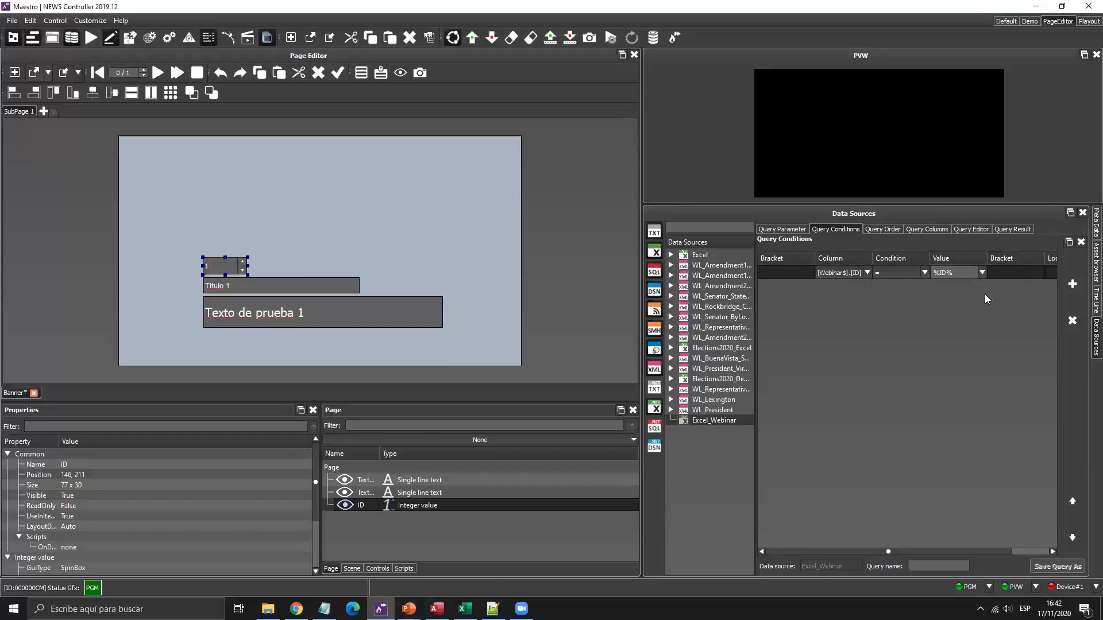
{"action": "left_click", "coordinate": [1017, 227]}
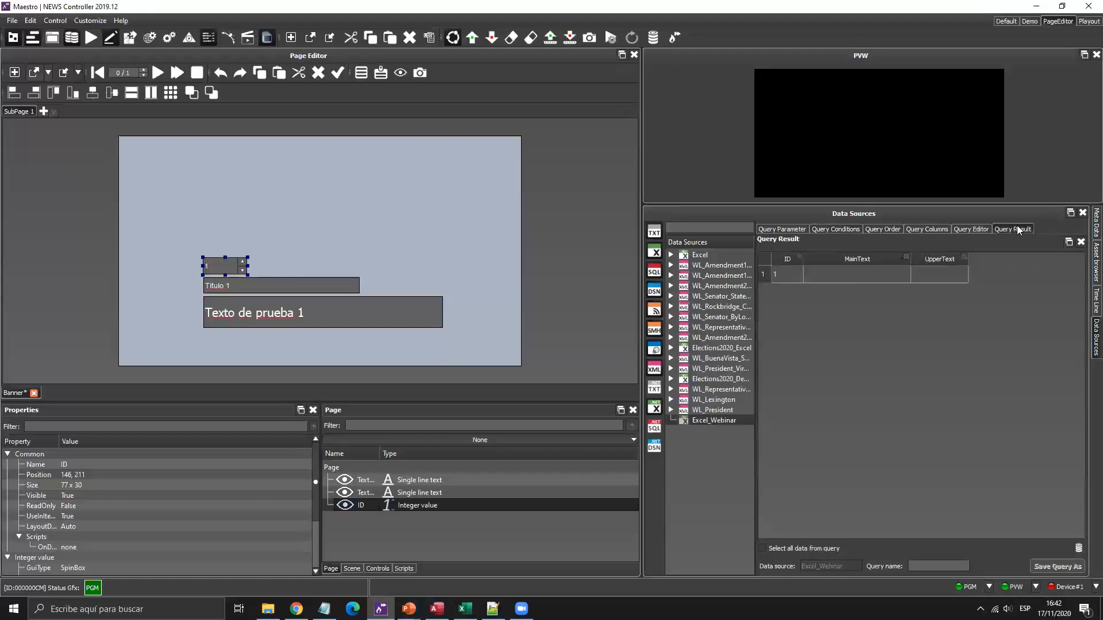
Save the query as 'Zocalo' and select its MainText result cell.
{"action": "left_click", "coordinate": [940, 568]}
{"action": "type", "text": "Zocalo"}
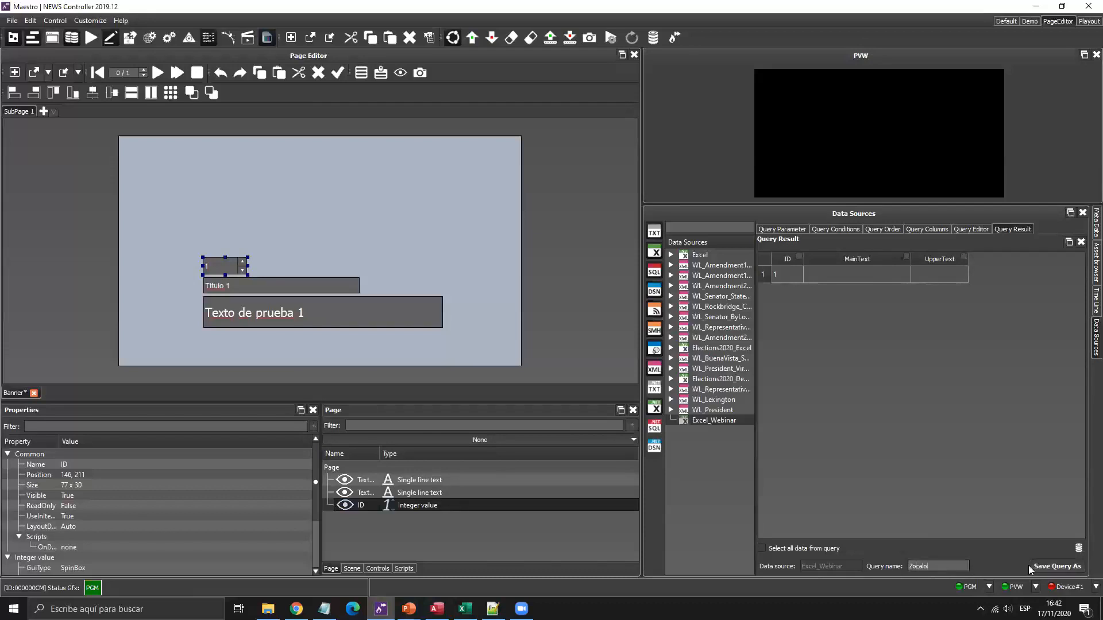
{"action": "left_click", "coordinate": [1050, 568]}
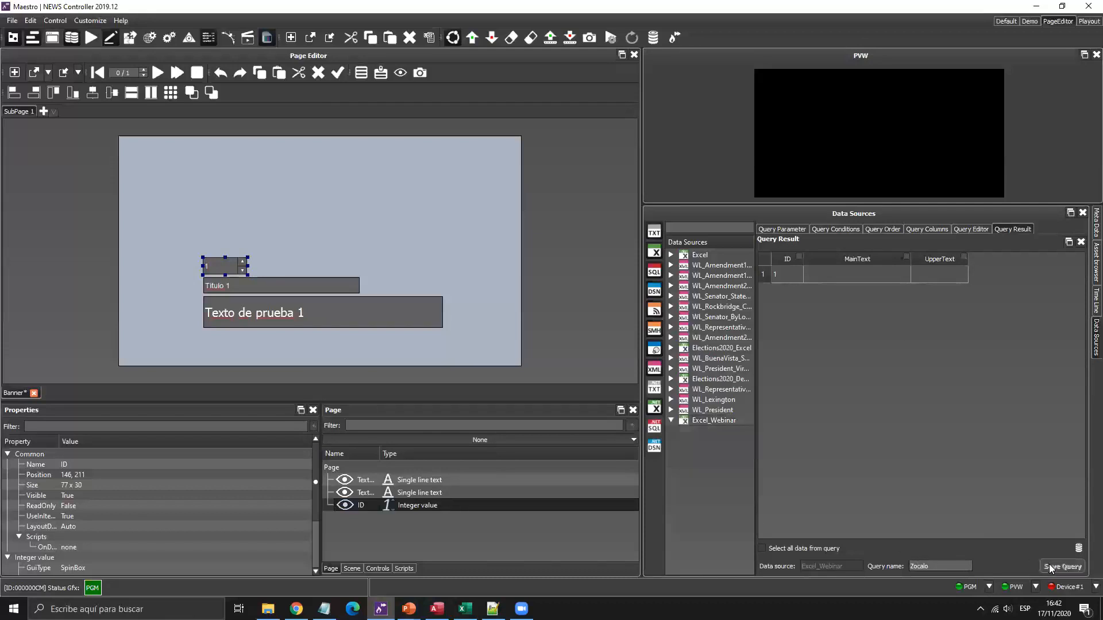
{"action": "left_click", "coordinate": [846, 278]}
{"action": "mouse_move", "coordinate": [851, 278]}
{"action": "left_mouse_down"}
{"action": "mouse_move", "coordinate": [873, 330]}
{"action": "mouse_move", "coordinate": [872, 277]}
{"action": "left_mouse_up"}
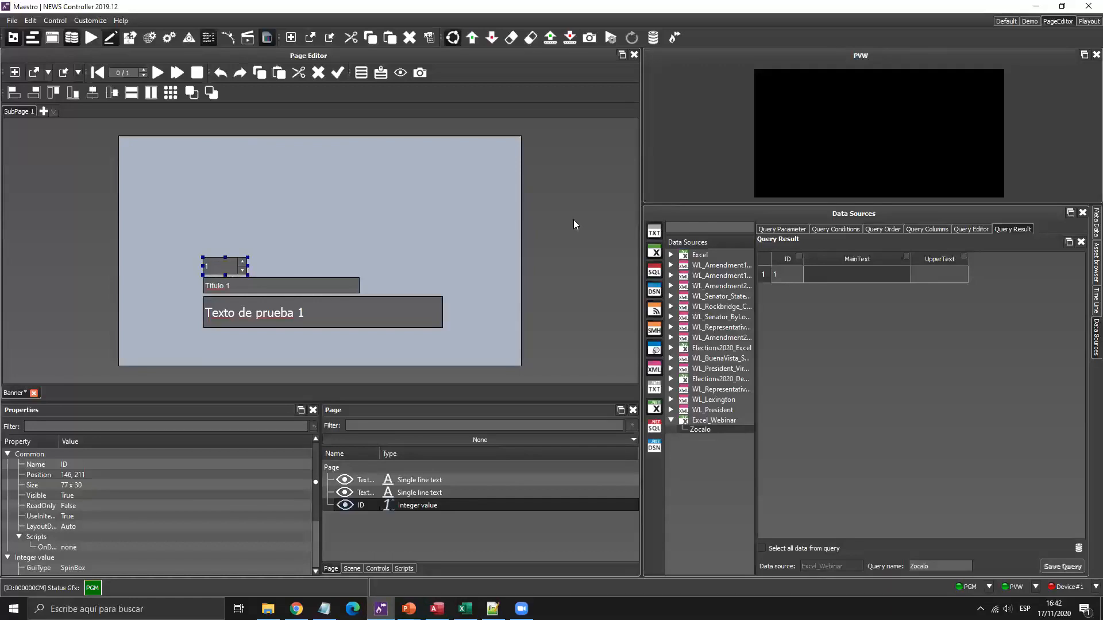
Enable refreshing the Zocalo results every 5 seconds, save the query, and glance at Webinar.xlsx.
{"action": "left_click", "coordinate": [976, 230]}
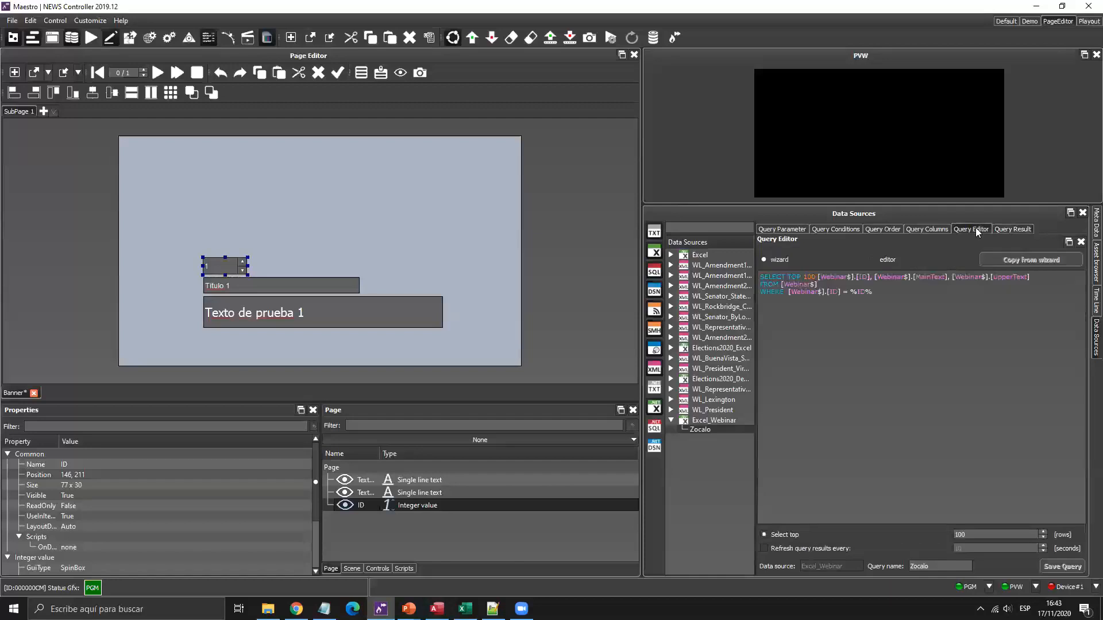
{"action": "key", "text": "super+plus"}
{"action": "left_click", "coordinate": [782, 551]}
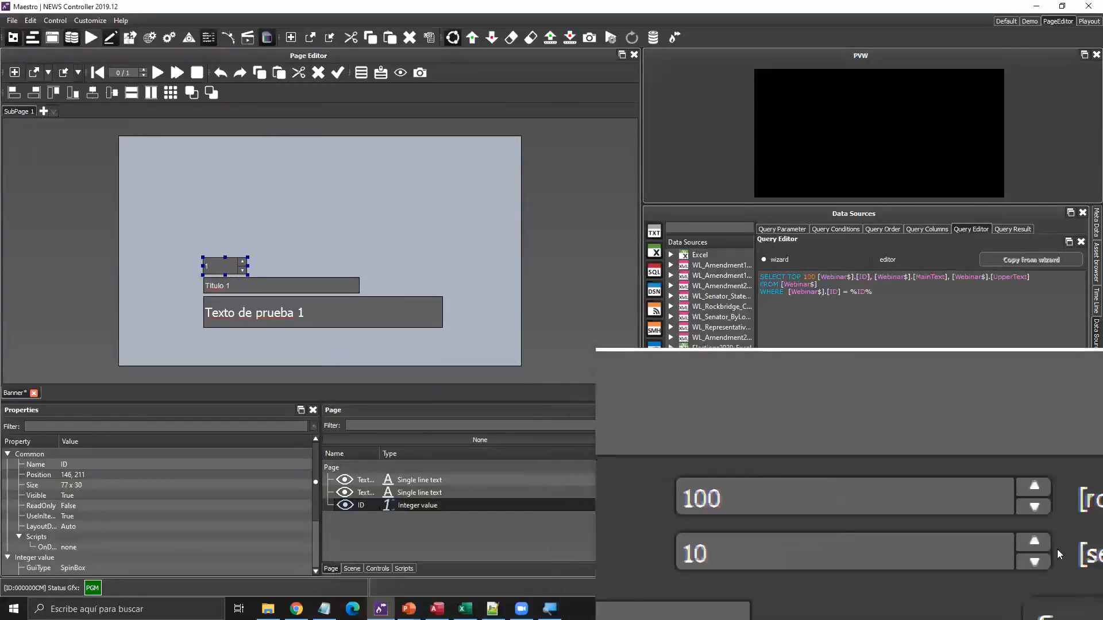
{"action": "left_click", "coordinate": [1045, 552]}
{"action": "left_click", "coordinate": [1044, 552]}
{"action": "left_click", "coordinate": [1044, 551]}
{"action": "left_click", "coordinate": [1045, 551]}
{"action": "left_click", "coordinate": [1045, 552]}
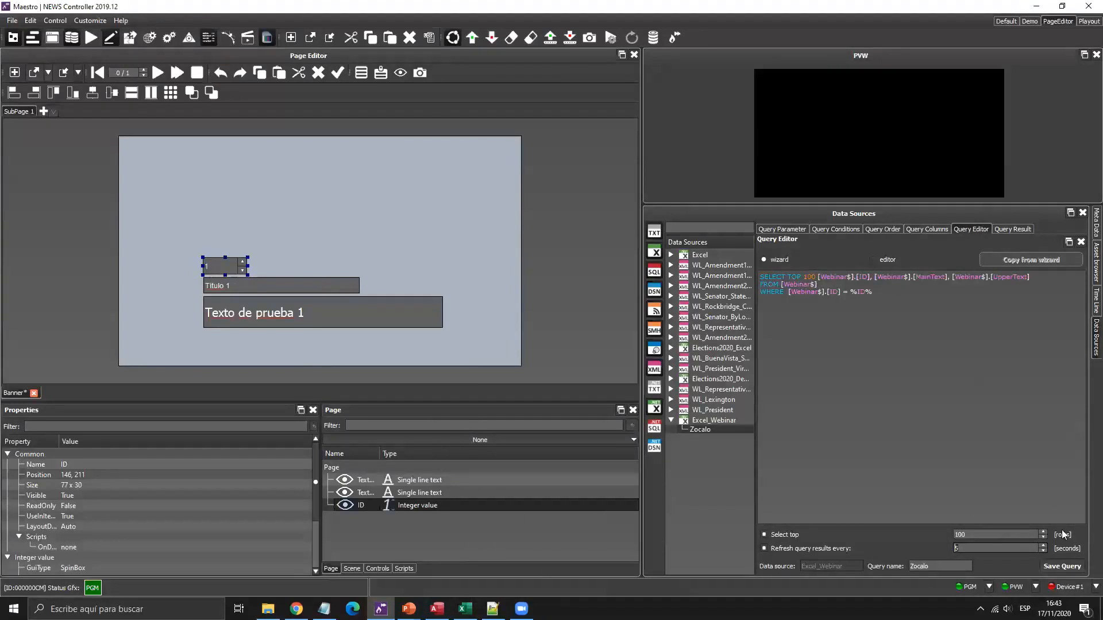
{"action": "left_click", "coordinate": [1053, 563]}
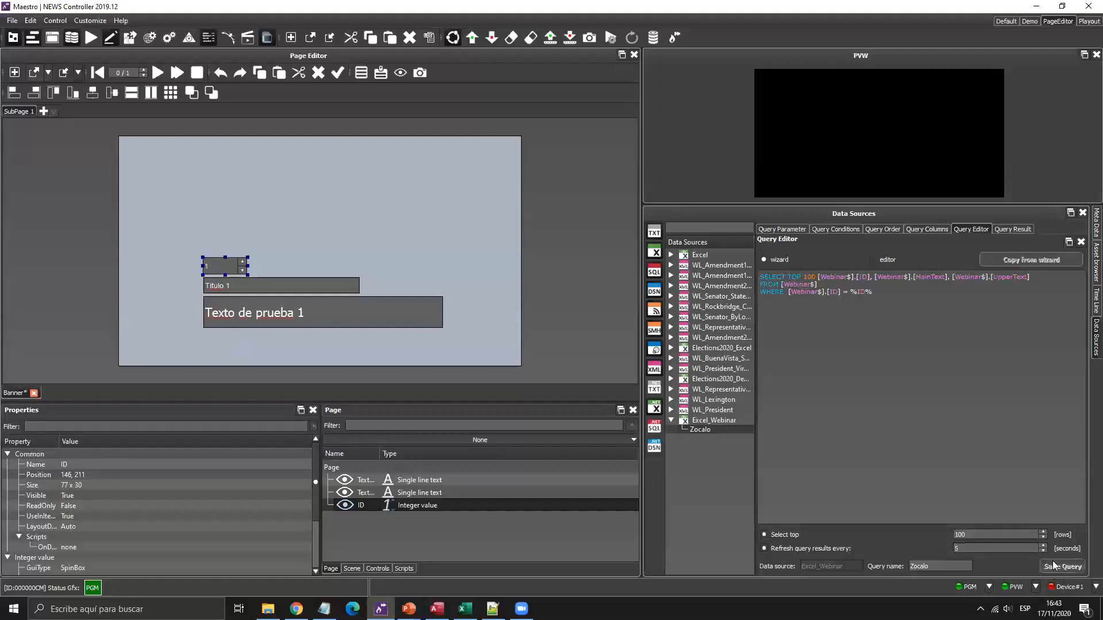
{"action": "left_click", "coordinate": [465, 609]}
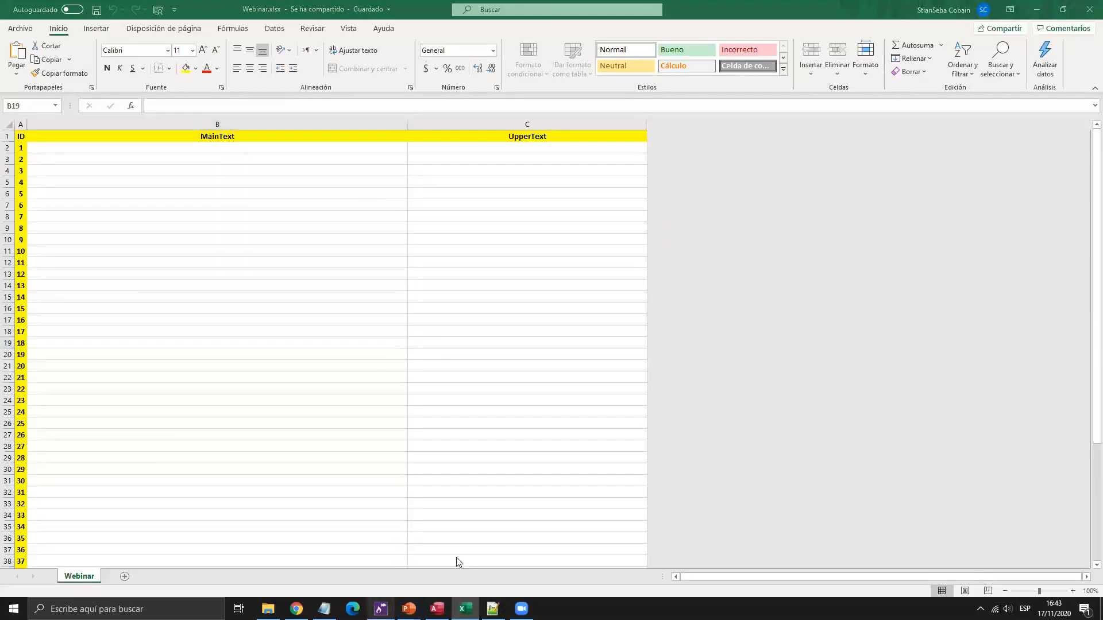
{"action": "key", "text": "alt+Tab"}
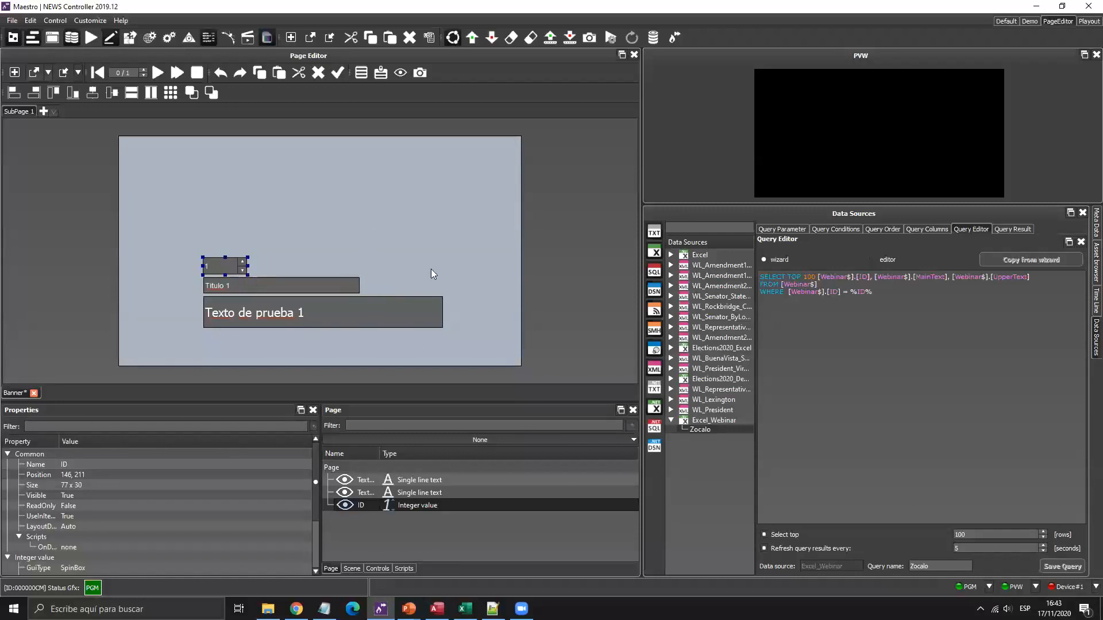
Bind the Zocalo MainText result to the large text box and UpperText to the Titulo 1 box.
{"action": "left_click", "coordinate": [1013, 229]}
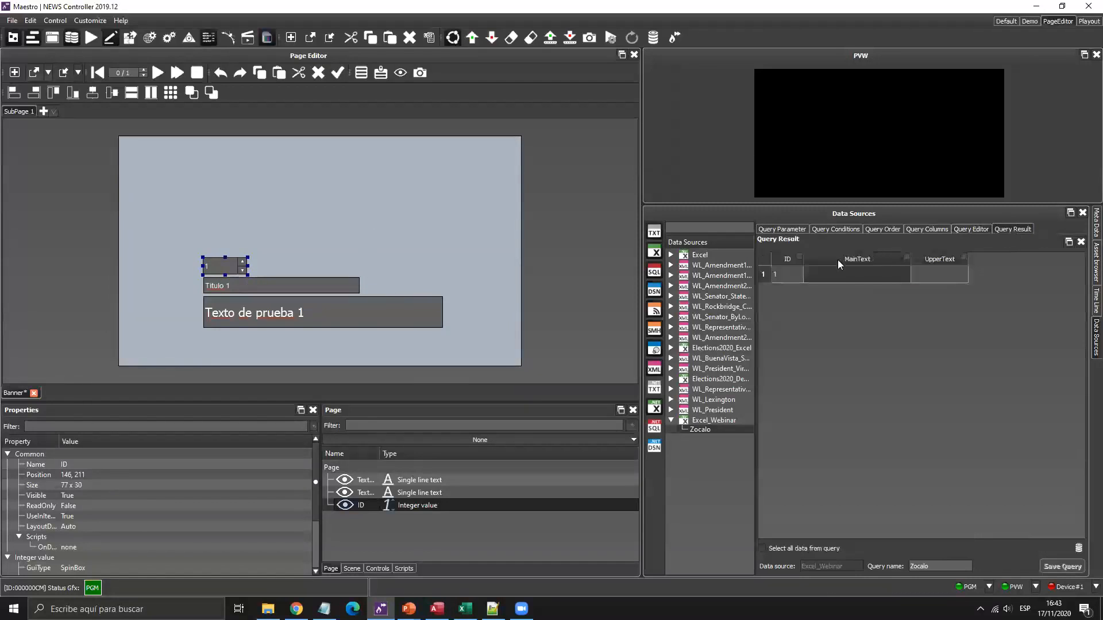
{"action": "left_click_drag", "start_coordinate": [871, 273], "coordinate": [359, 313]}
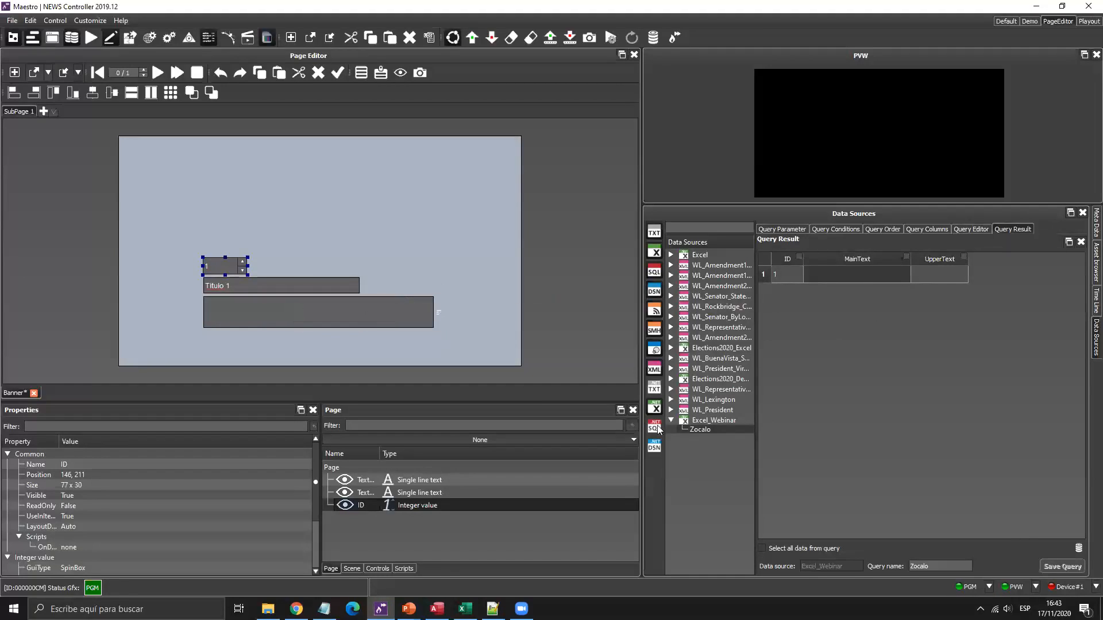
{"action": "left_click_drag", "start_coordinate": [949, 274], "coordinate": [310, 287]}
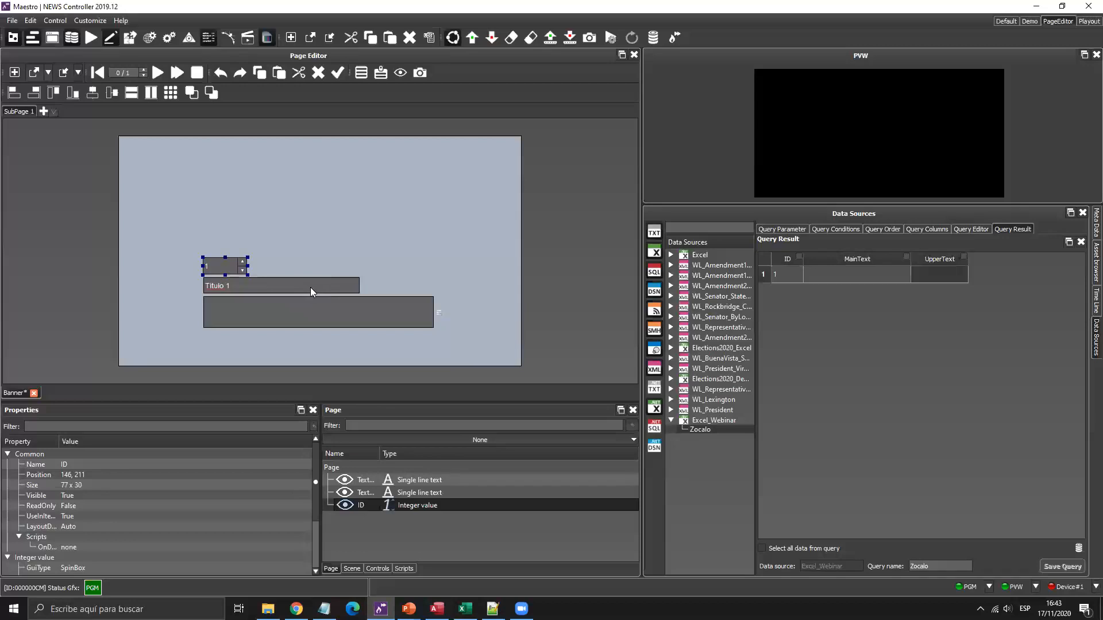
{"action": "left_click", "coordinate": [259, 254]}
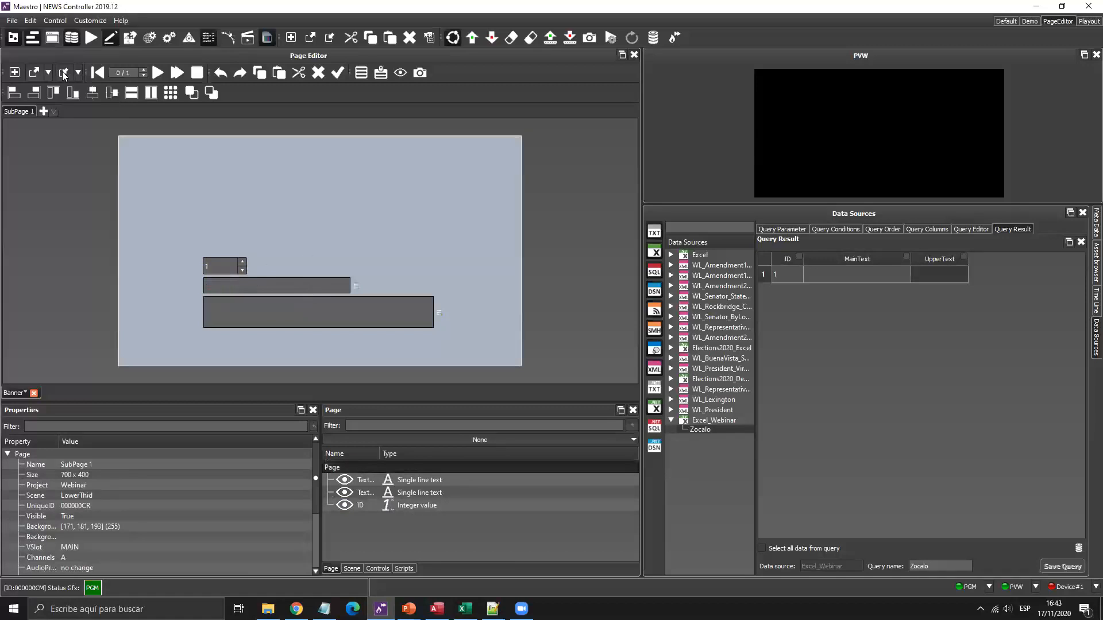
Save the page as 'Banner Excel' with the new unique ID 000000D5.
{"action": "left_click", "coordinate": [77, 72]}
{"action": "left_click", "coordinate": [86, 103]}
{"action": "left_click", "coordinate": [321, 158]}
{"action": "left_click", "coordinate": [315, 425]}
{"action": "type", "text": "Excel"}
{"action": "key", "text": "Return"}
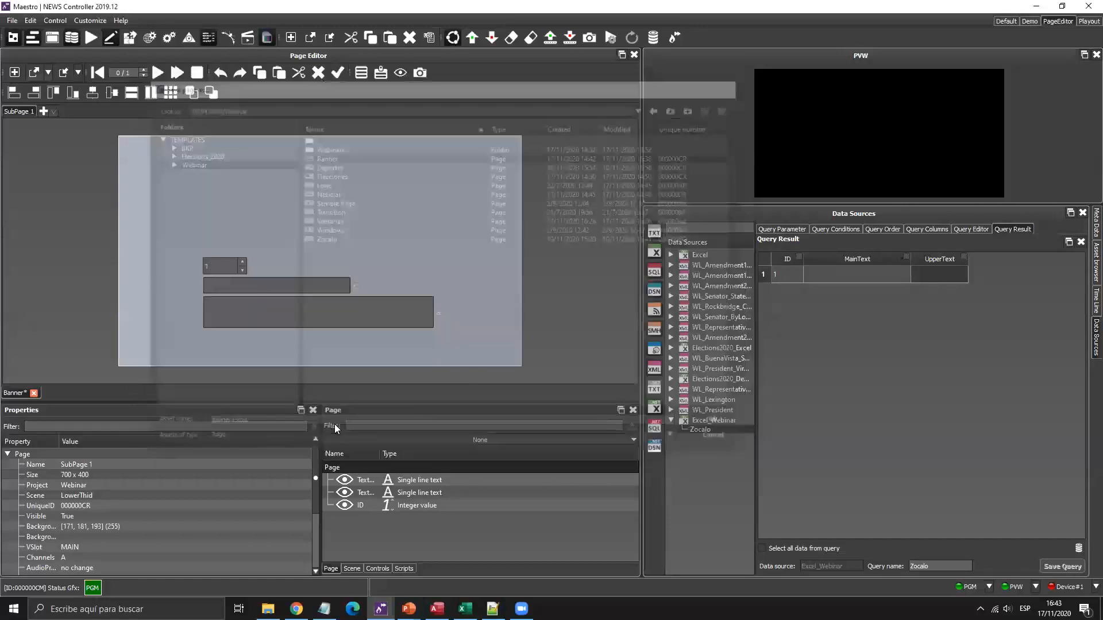
{"action": "left_click", "coordinate": [571, 317]}
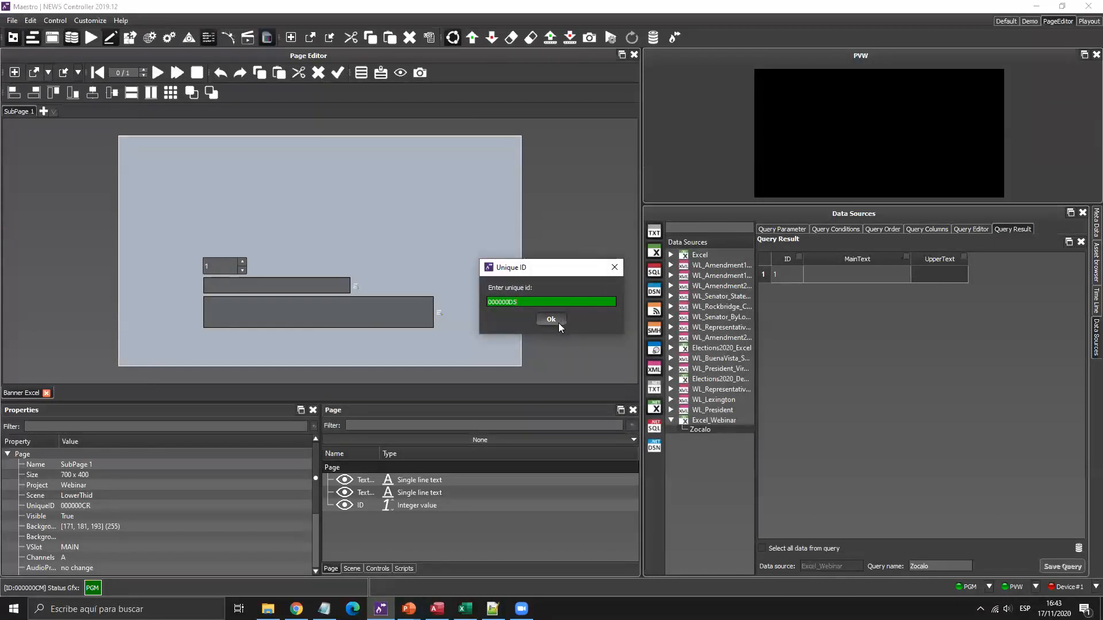
{"action": "left_click", "coordinate": [555, 322]}
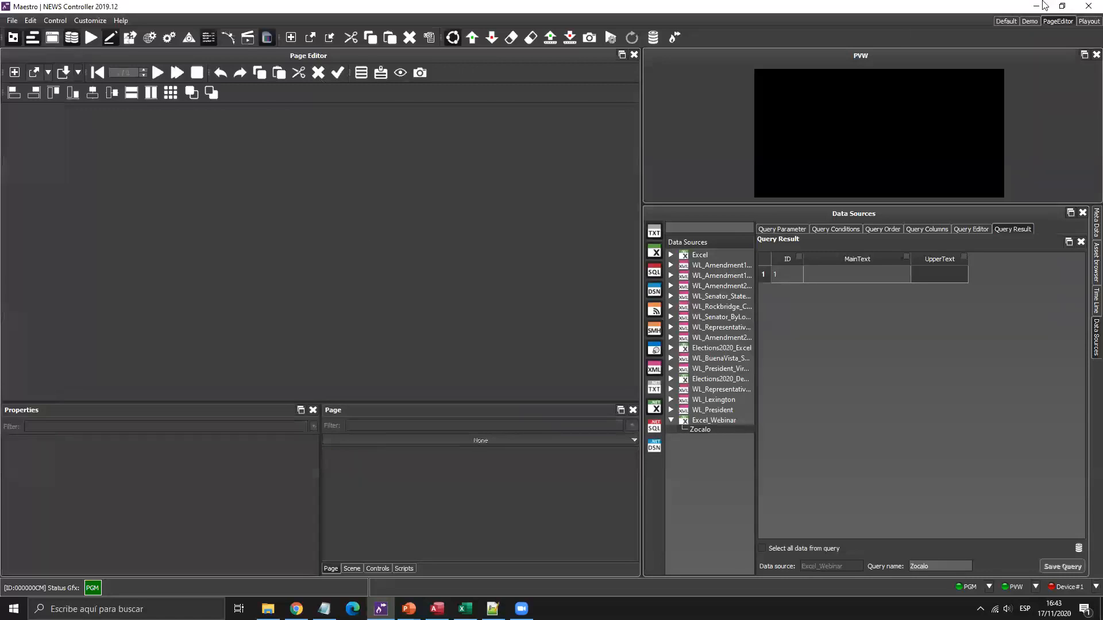
Add Banner Excel from /Webinar/ to the playout rundown, edit its record ID, then select cell B2 in Excel.
{"action": "left_click", "coordinate": [1089, 21]}
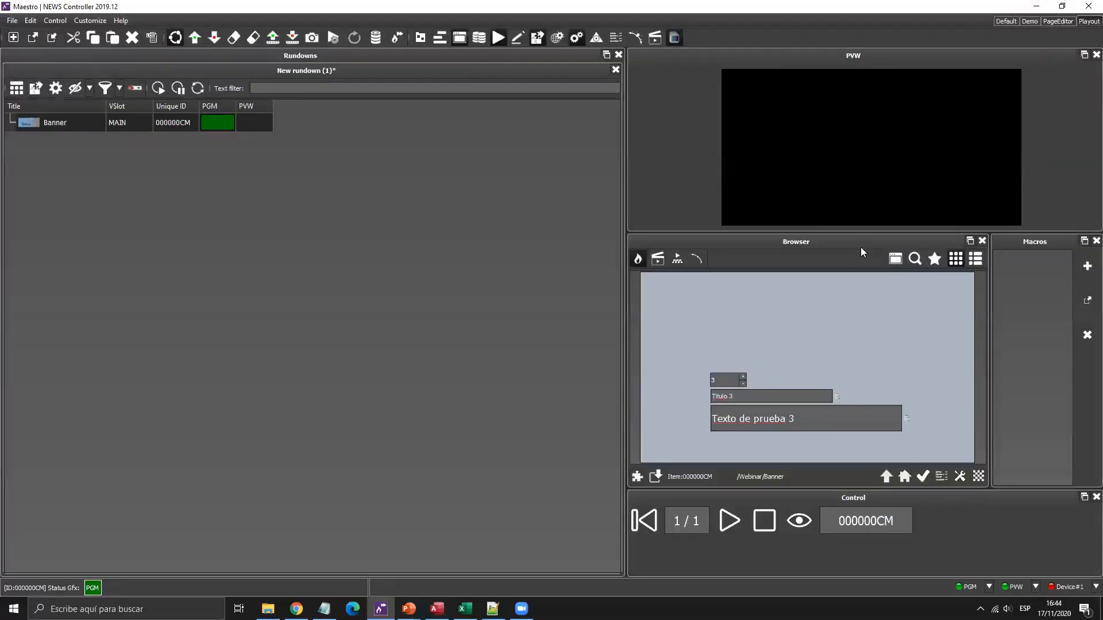
{"action": "left_click", "coordinate": [891, 476]}
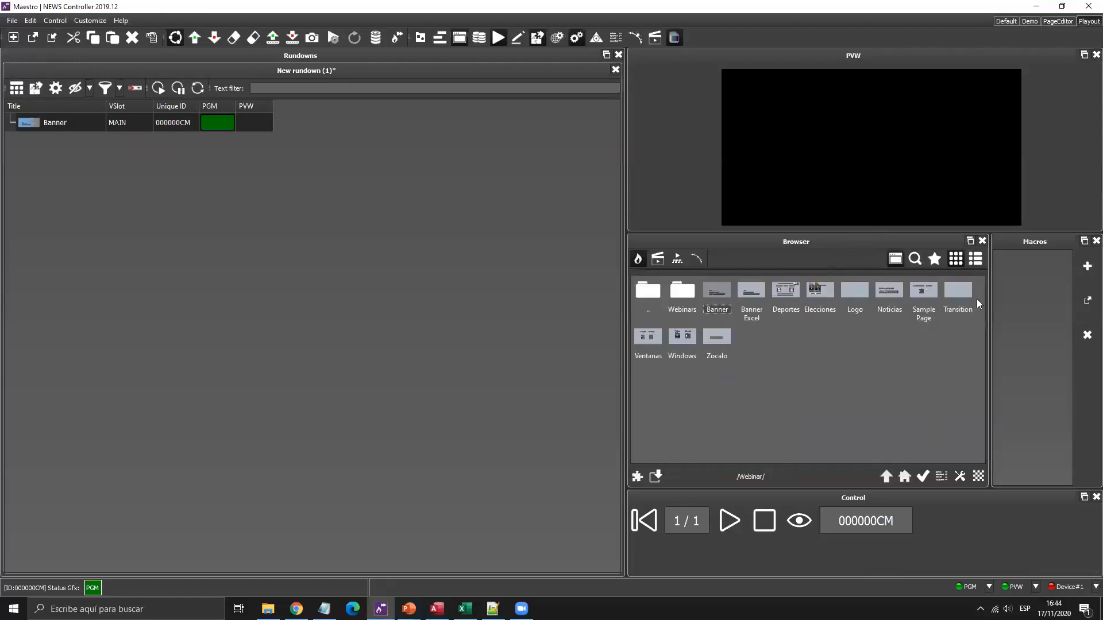
{"action": "left_click_drag", "start_coordinate": [749, 315], "coordinate": [174, 251]}
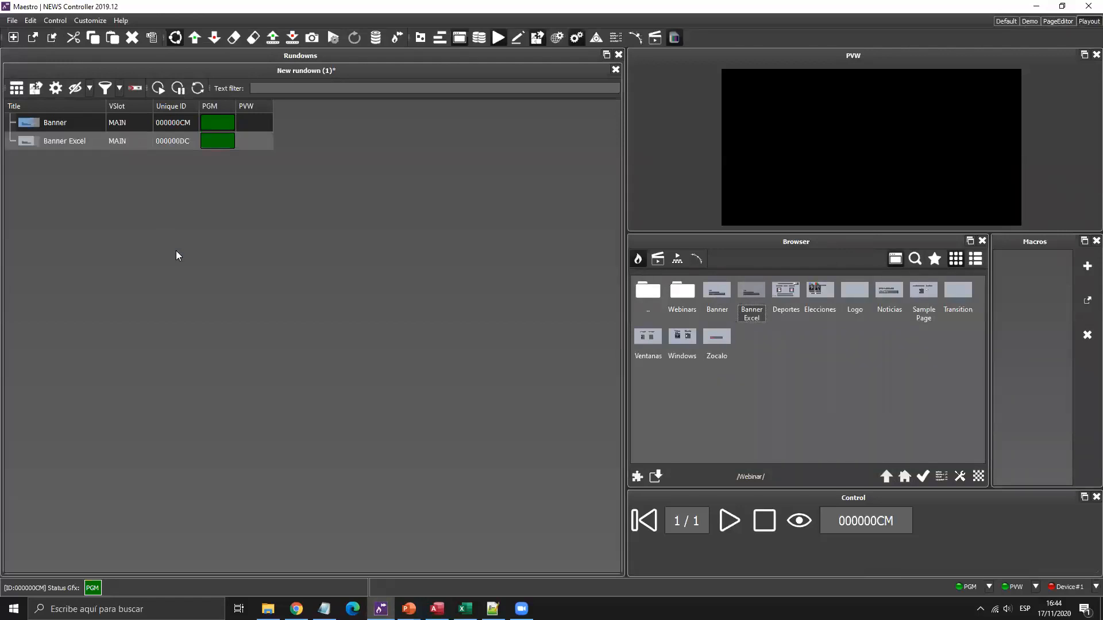
{"action": "left_click", "coordinate": [172, 144]}
{"action": "double_click", "coordinate": [743, 376]}
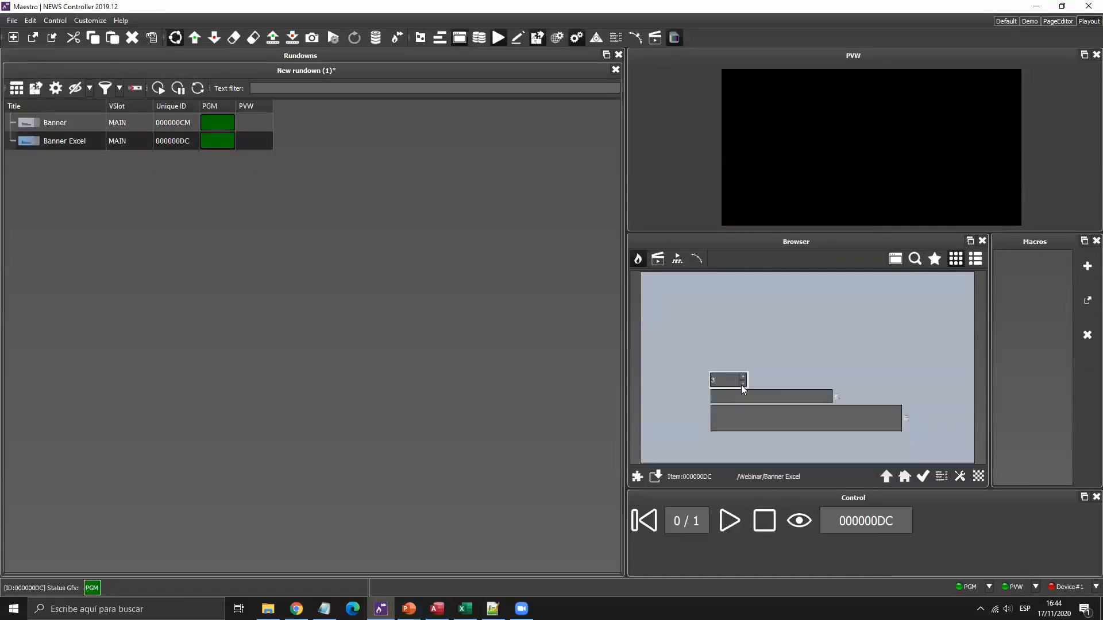
{"action": "key", "text": "alt+Tab"}
{"action": "left_click", "coordinate": [210, 146]}
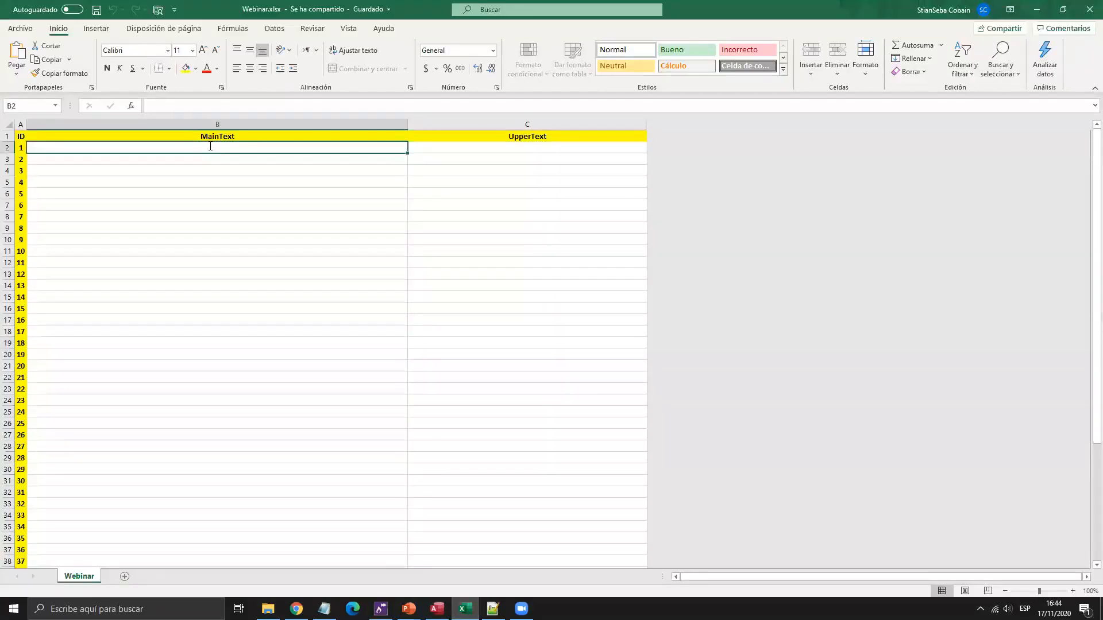
Enter ESTE ES UN WEBINAR as MainText in B2 and MAESTRO NEWS as UpperText in C2.
{"action": "type", "text": "ESTE ES UN WEBINAR"}
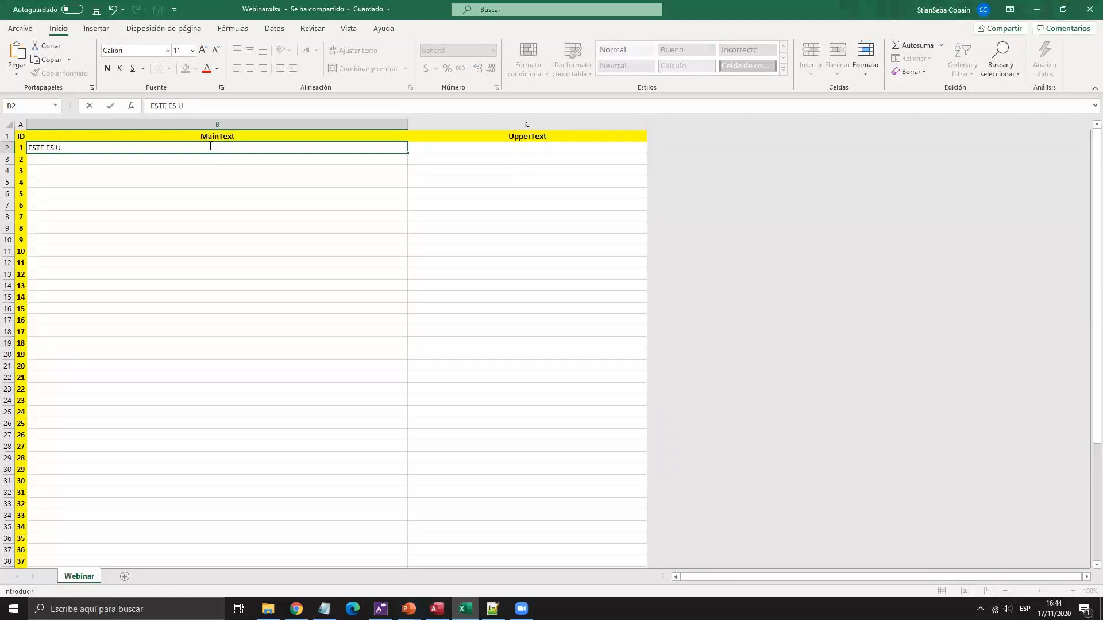
{"action": "key", "text": "Tab"}
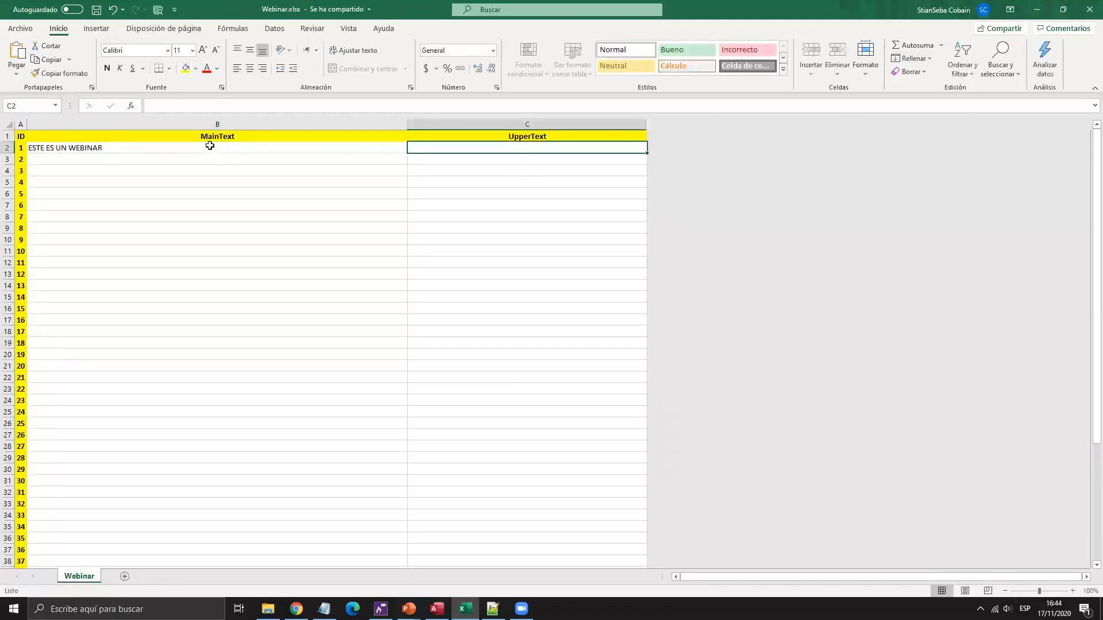
{"action": "type", "text": "MAESTRO NEWS"}
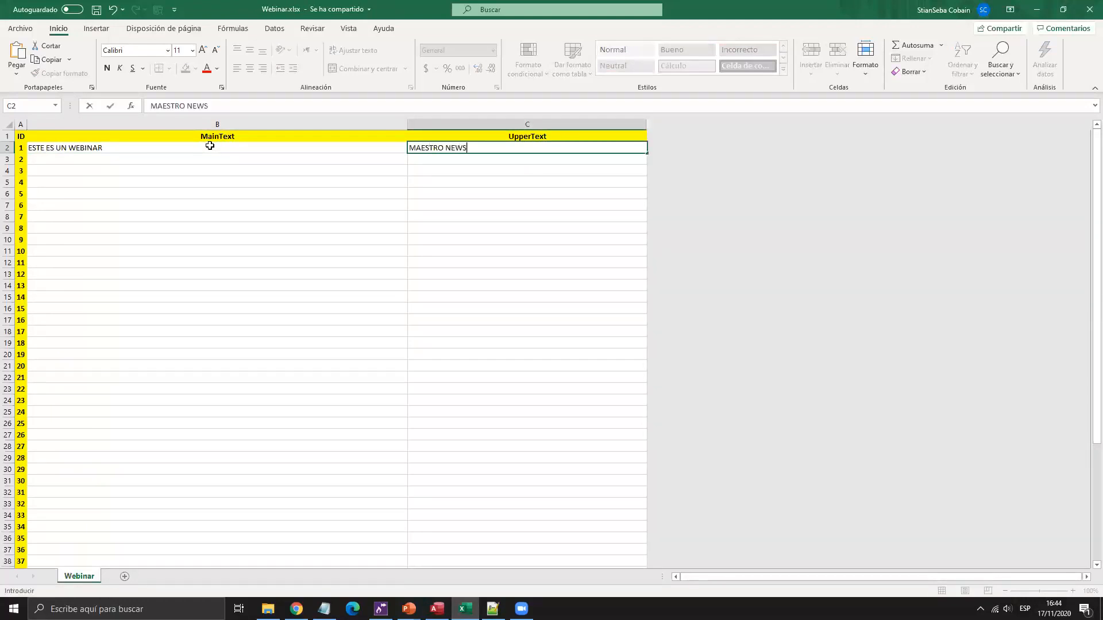
{"action": "key", "text": "Down"}
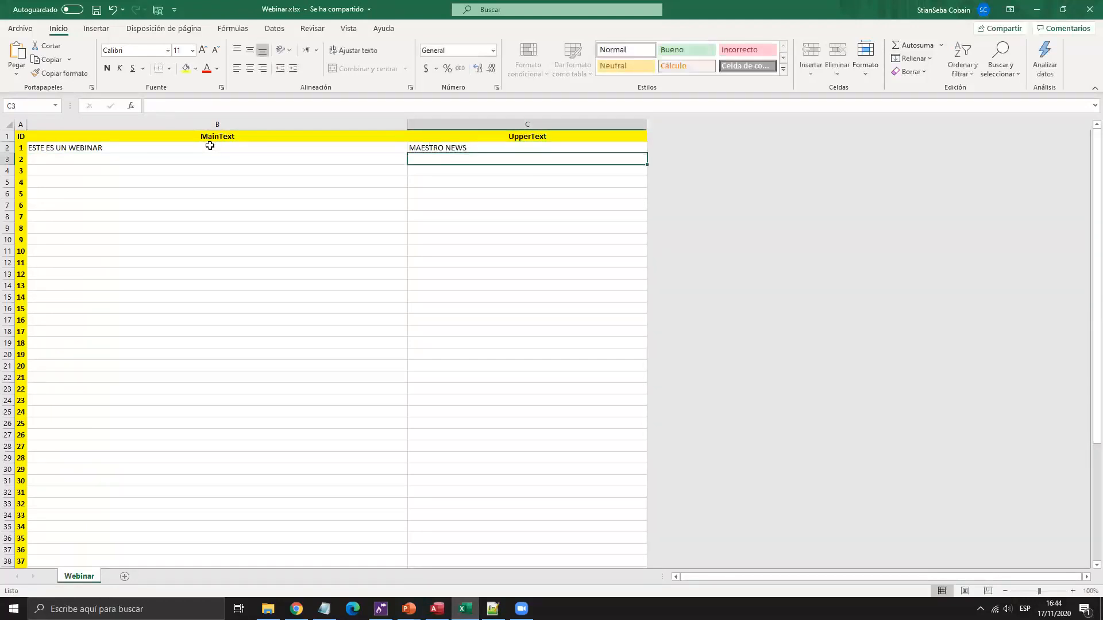
Save the Webinar workbook and return to Maestro.
{"action": "left_click", "coordinate": [22, 28]}
{"action": "left_click", "coordinate": [36, 159]}
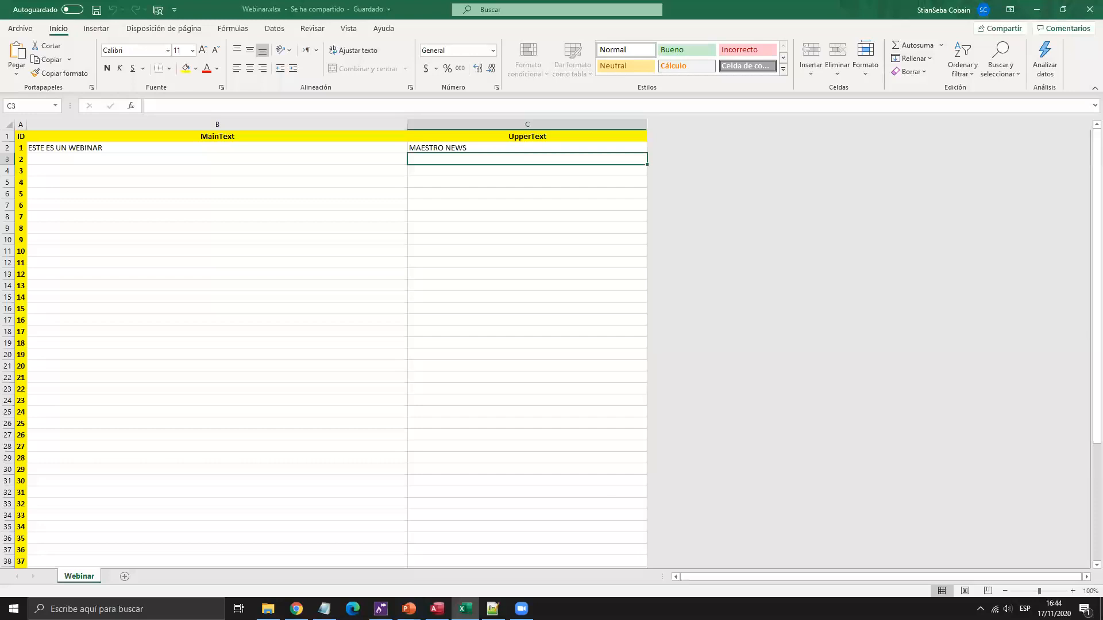
{"action": "left_click", "coordinate": [381, 609]}
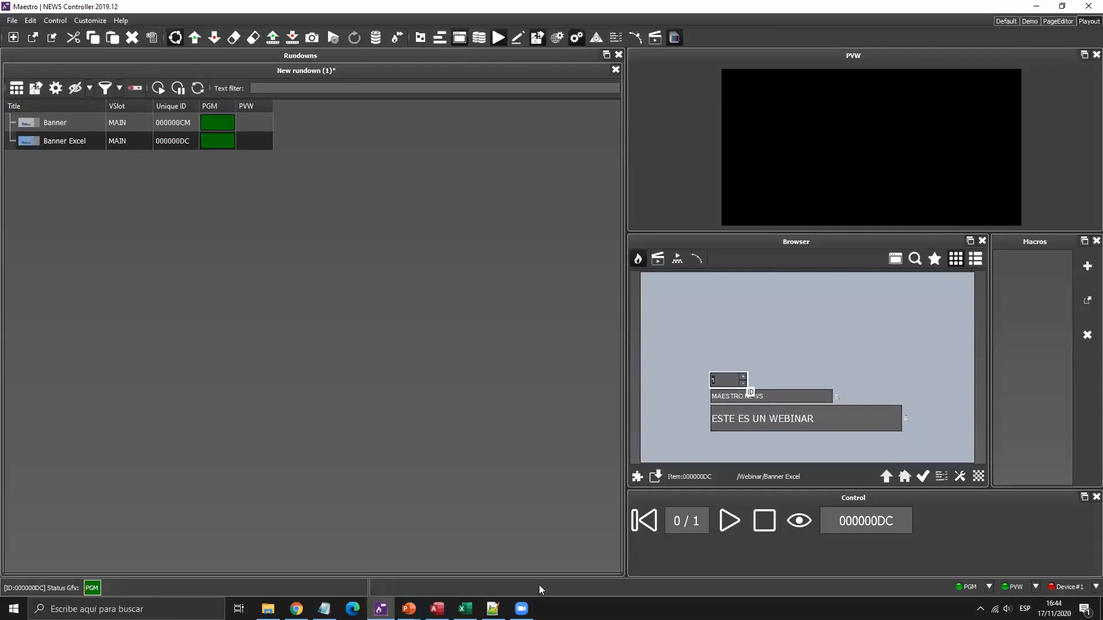
Step the record ID to 2 and add Excel row 3 with OTRO TEXTO and OTRO TITULO.
{"action": "left_click", "coordinate": [743, 377]}
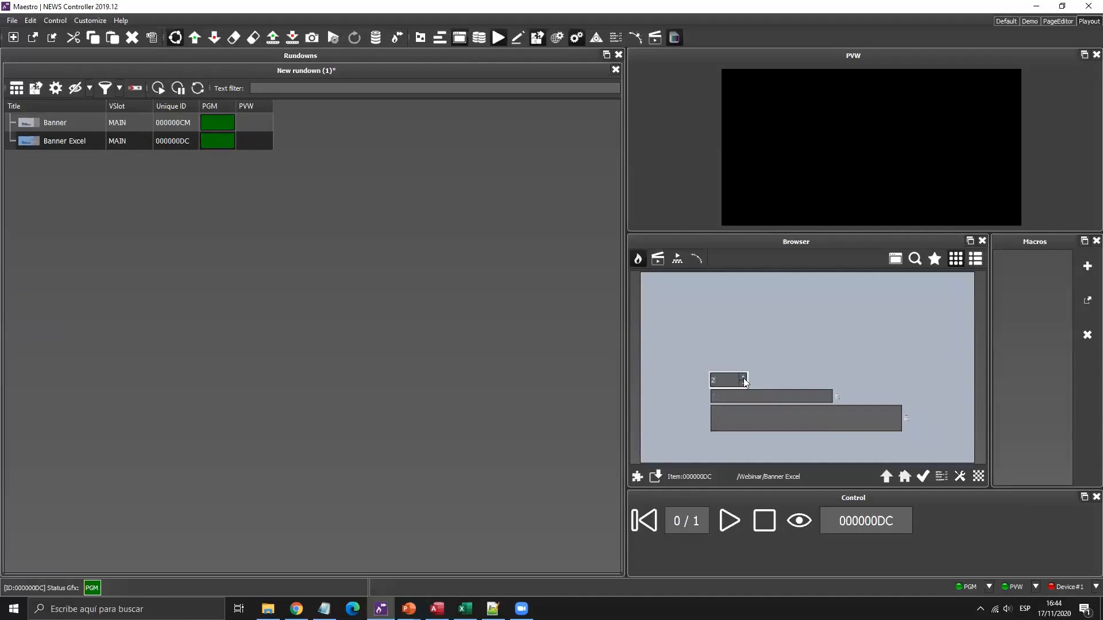
{"action": "key", "text": "alt+Tab"}
{"action": "left_click", "coordinate": [196, 158]}
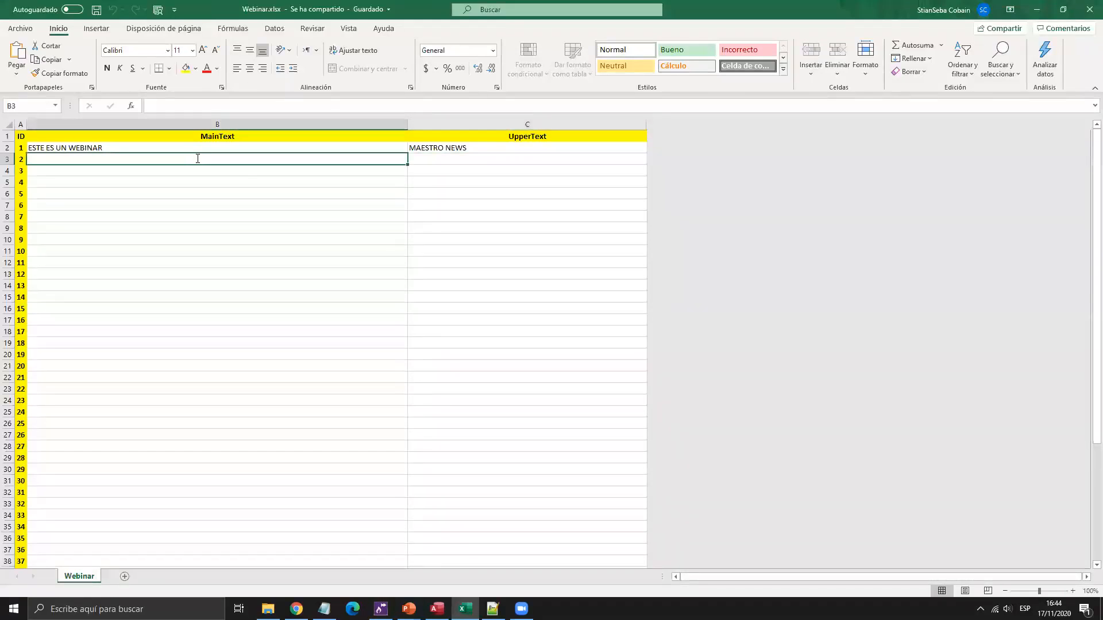
{"action": "type", "text": "OTRO TEXTO"}
{"action": "key", "text": "Tab"}
{"action": "type", "text": "OTRO TI TULO"}
{"action": "key", "text": "Return"}
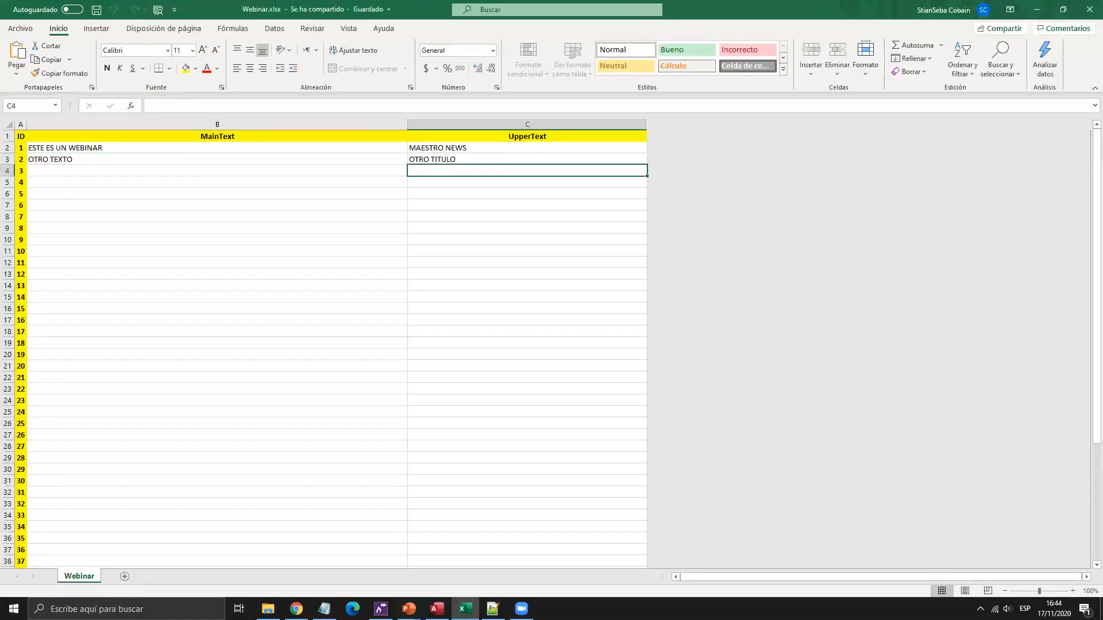
Back in Maestro, check the Banner Excel text fields against the spreadsheet values.
{"action": "left_click", "coordinate": [381, 609]}
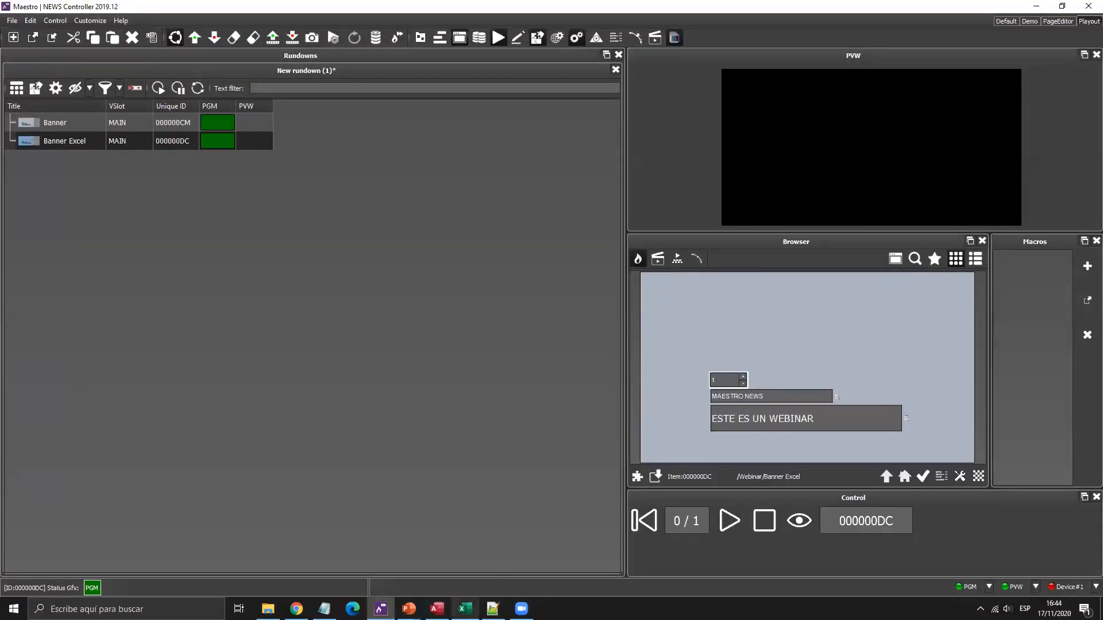
{"action": "key", "text": "alt+Tab"}
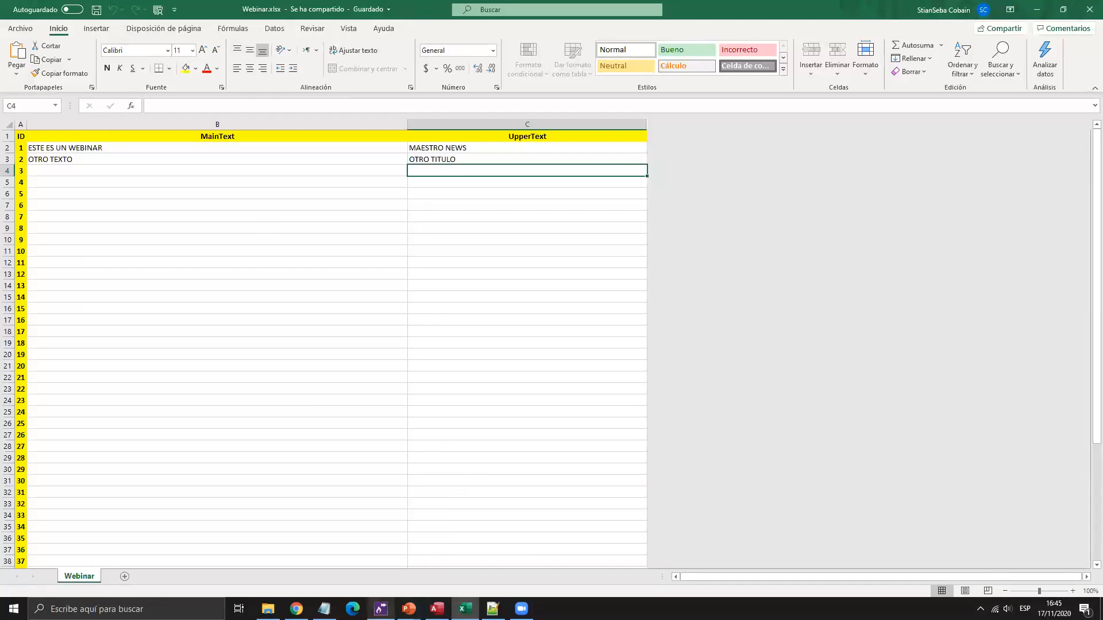
{"action": "key", "text": "alt+Tab"}
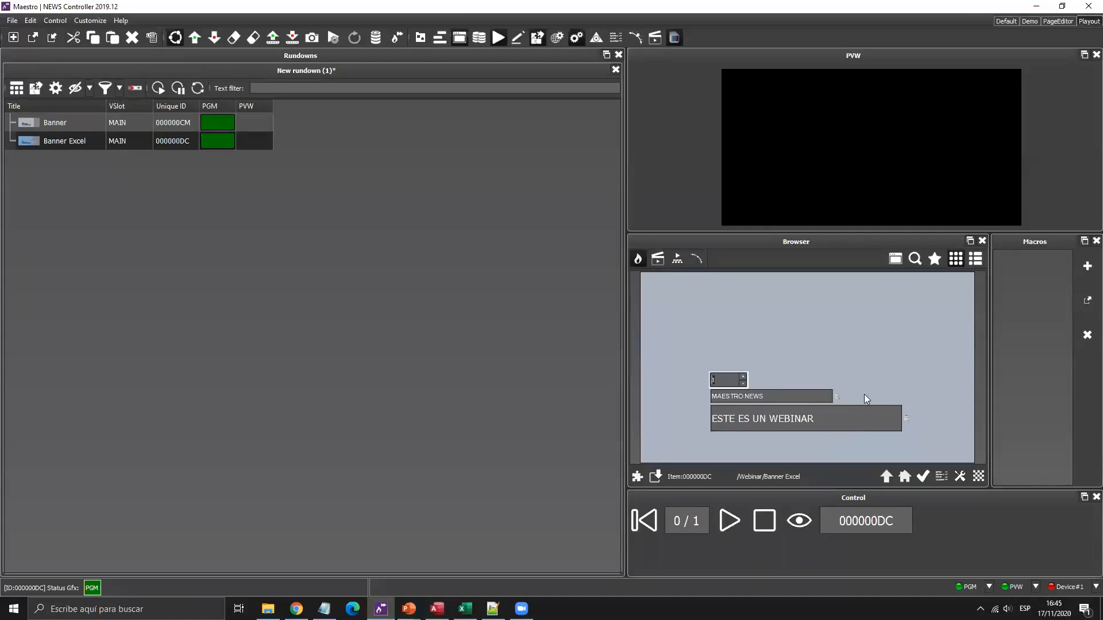
{"action": "left_click", "coordinate": [792, 400]}
{"action": "left_click", "coordinate": [821, 420]}
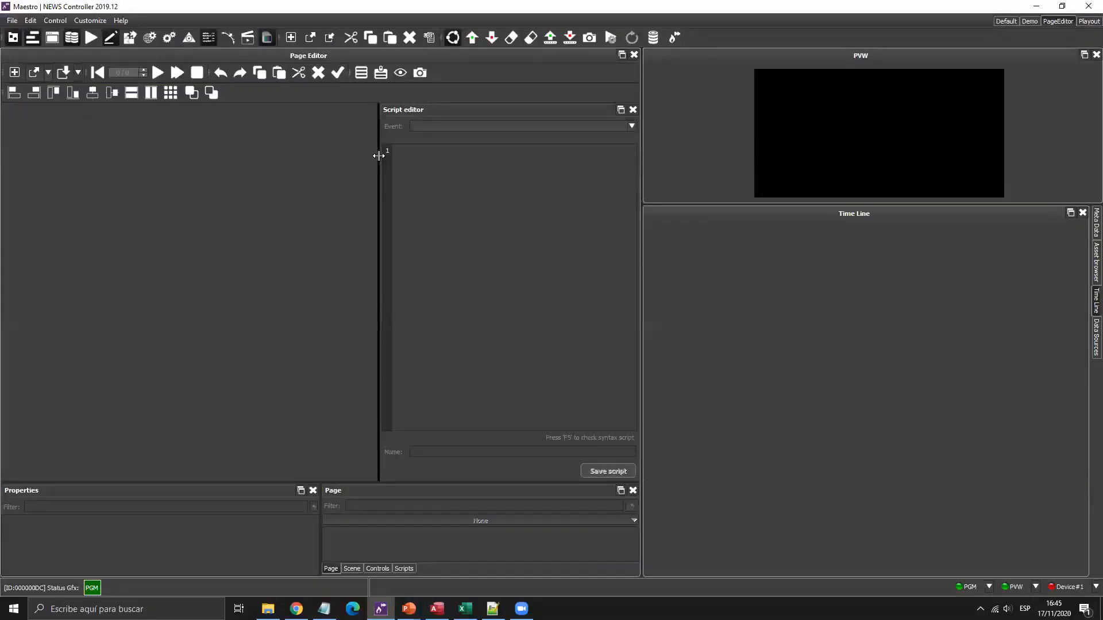
Drag the splitter beside the Script editor to give the page canvas more room.
{"action": "left_click_drag", "start_coordinate": [378, 154], "coordinate": [434, 147]}
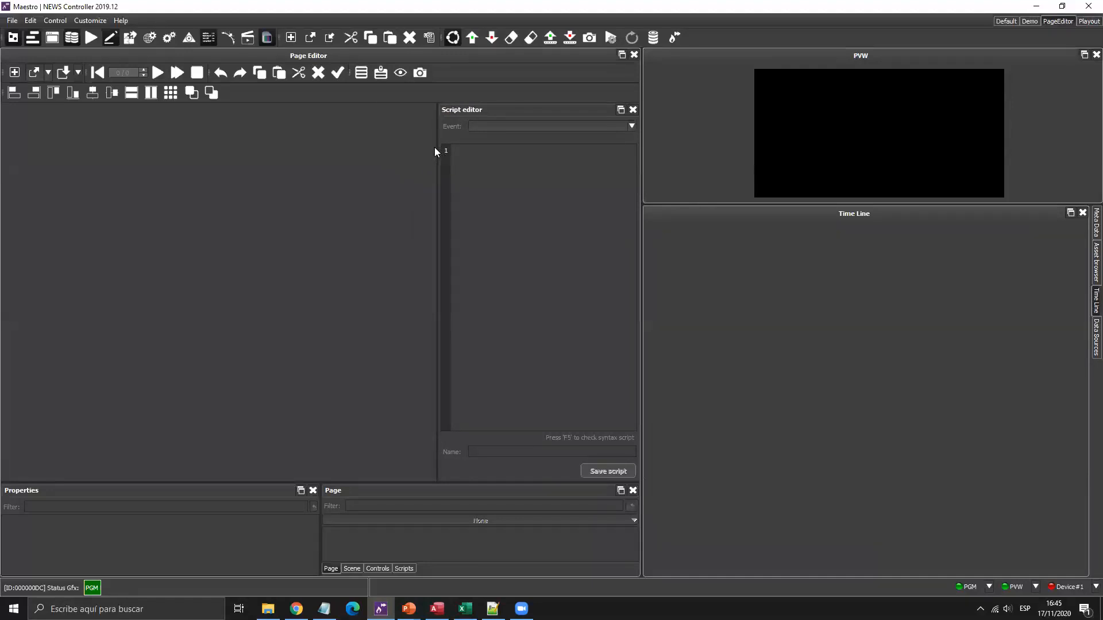
Open the Noticias page, then Take, Stop and Take again to preview its titles in PVW.
{"action": "left_click", "coordinate": [37, 72]}
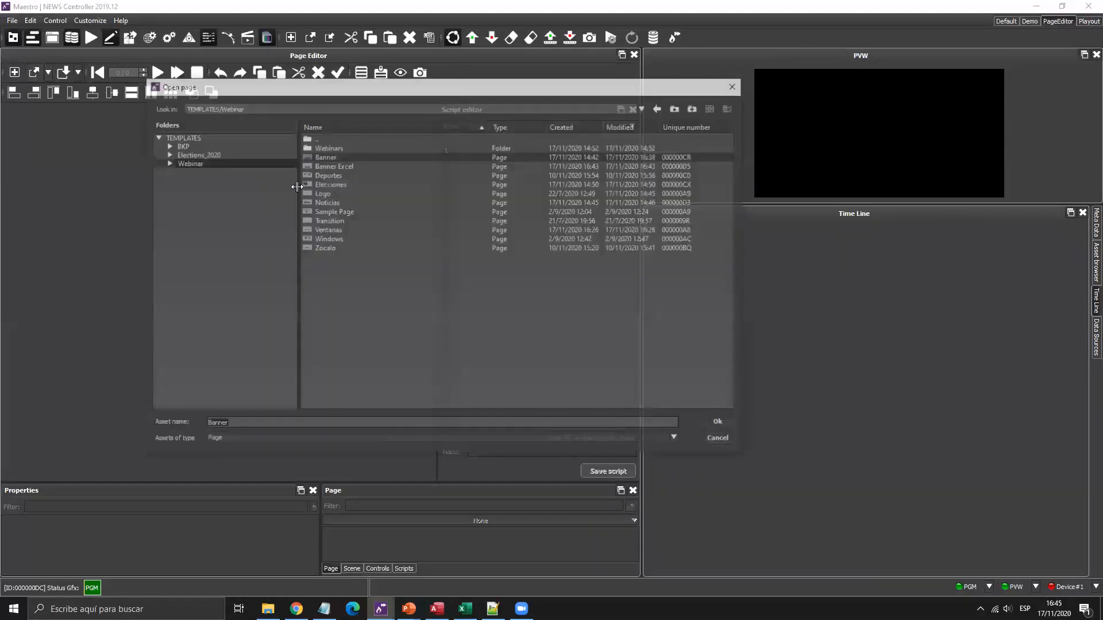
{"action": "double_click", "coordinate": [328, 202]}
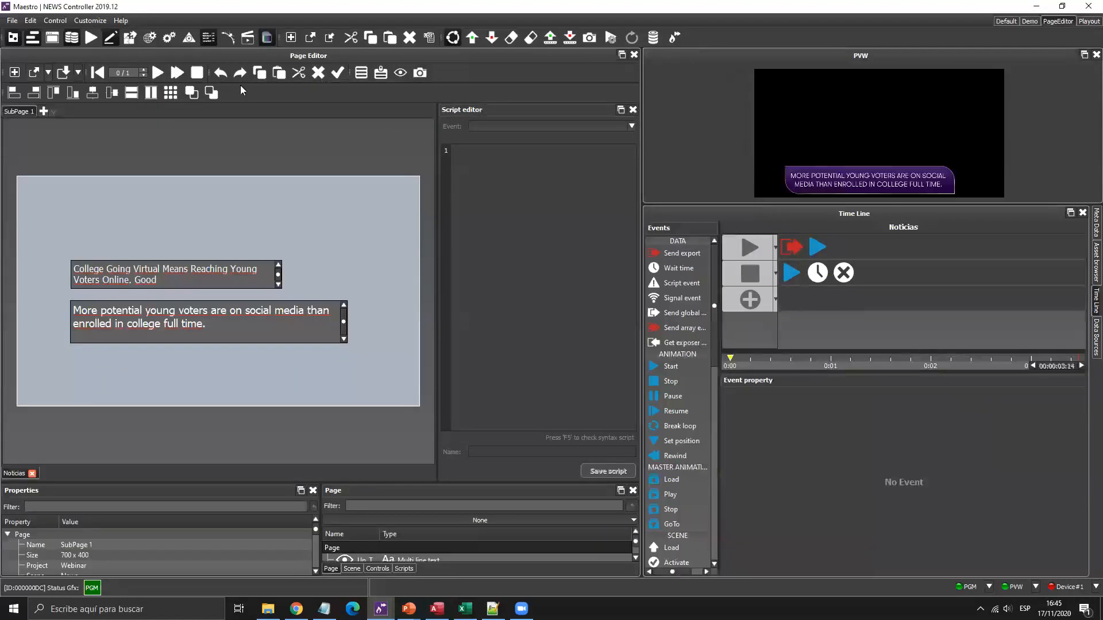
{"action": "left_click", "coordinate": [158, 72]}
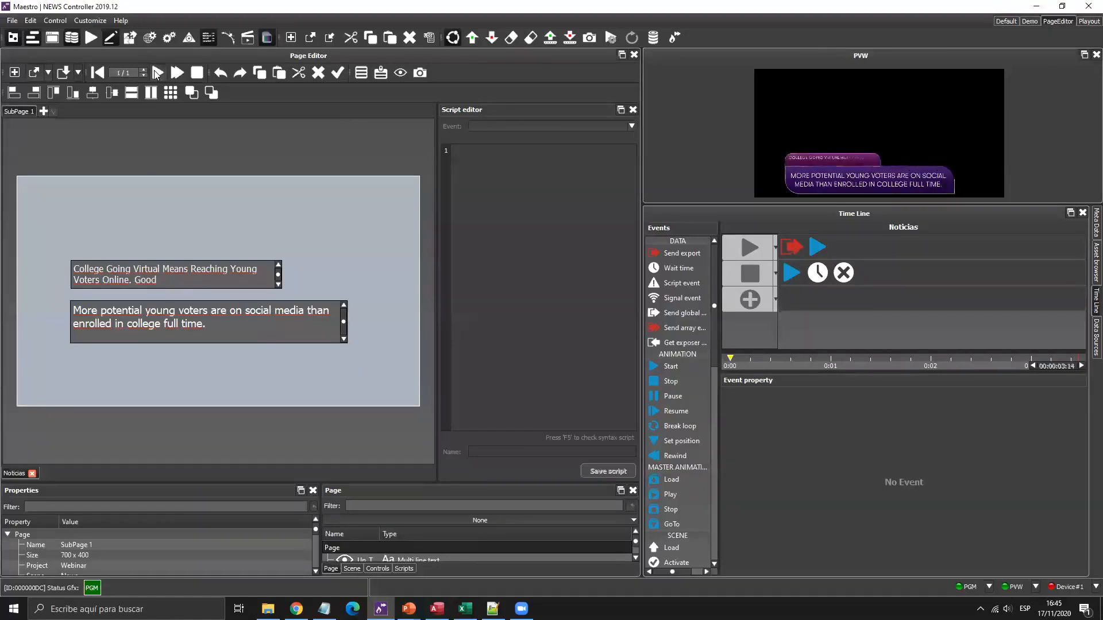
{"action": "left_click", "coordinate": [157, 74]}
{"action": "left_click", "coordinate": [198, 73]}
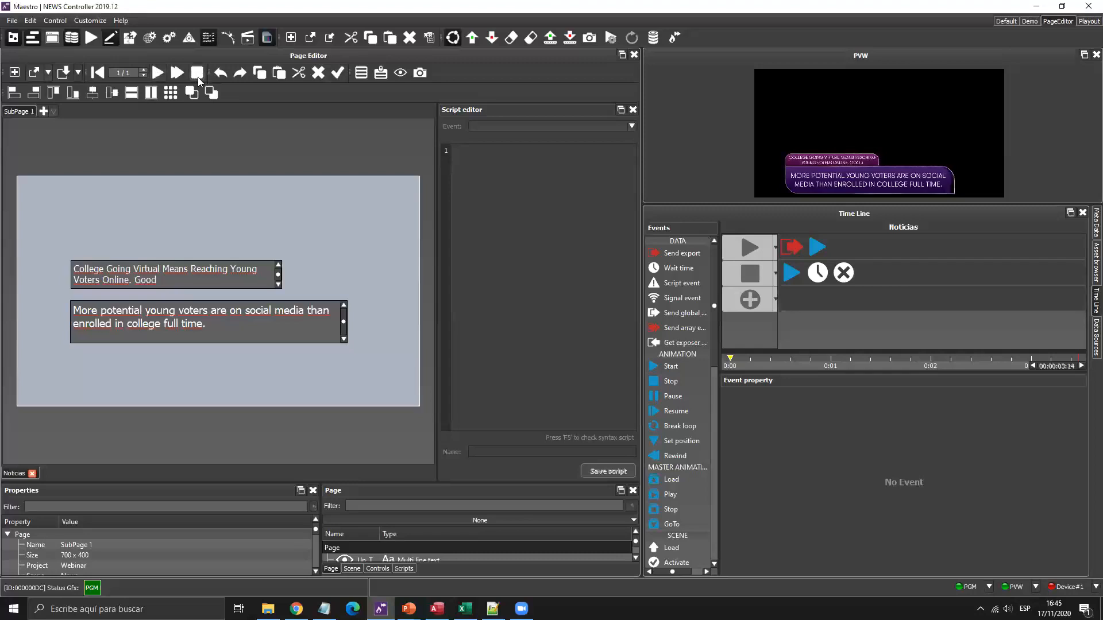
{"action": "left_click", "coordinate": [154, 74]}
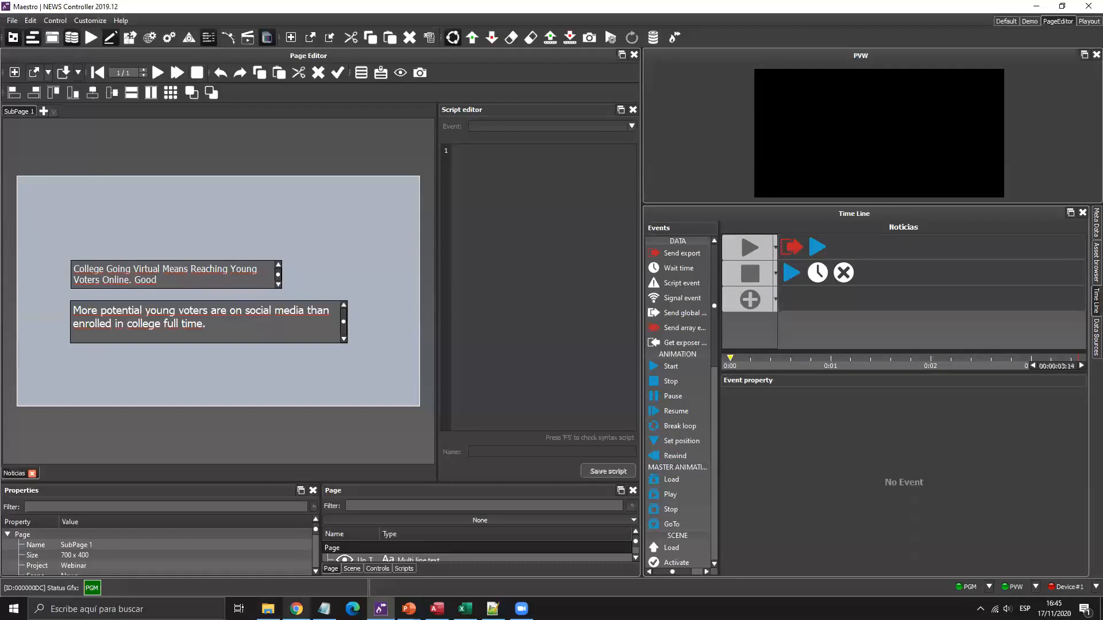
{"action": "mouse_move", "coordinate": [296, 609]}
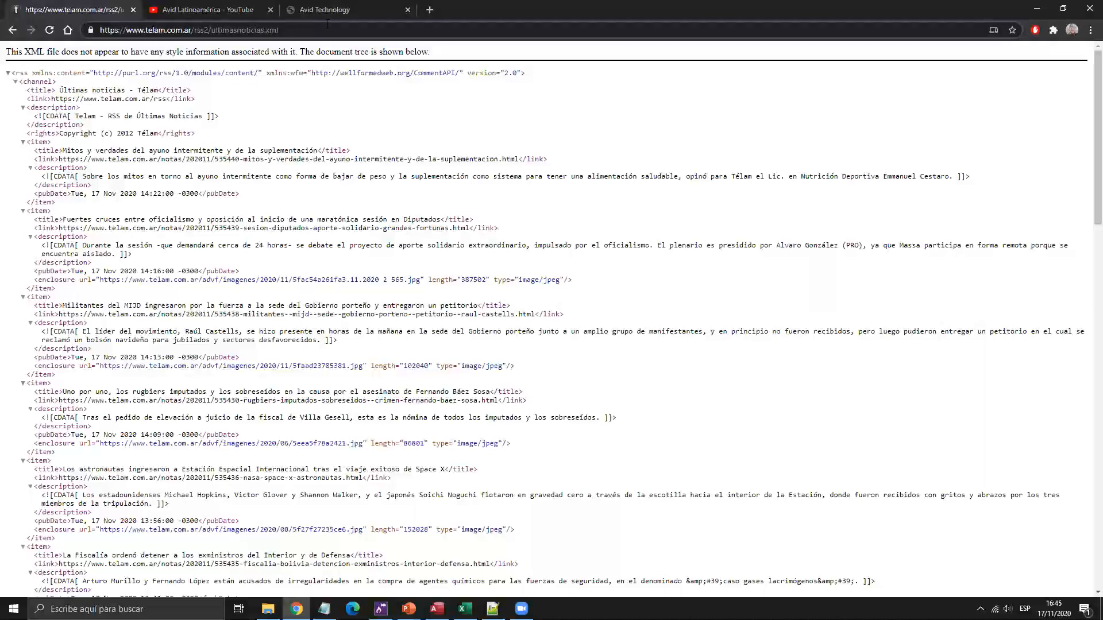
Select the full Télam ultimasnoticias.xml feed address in Chrome and switch back to Maestro.
{"action": "key", "text": "ctrl+a"}
{"action": "key", "text": "ctrl+c"}
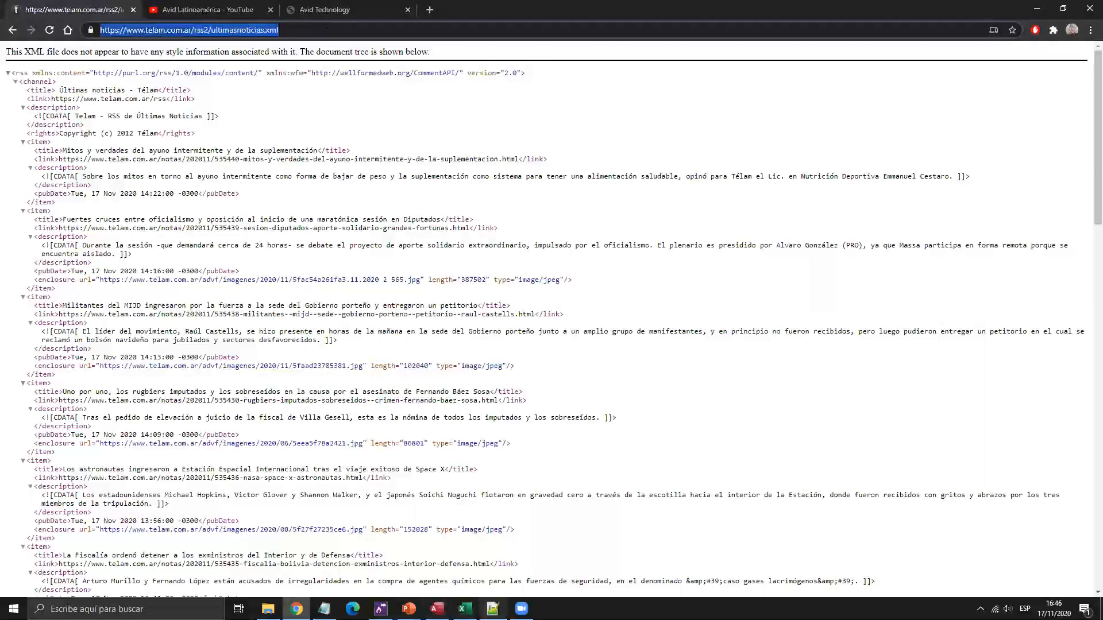
{"action": "key", "text": "alt+Tab"}
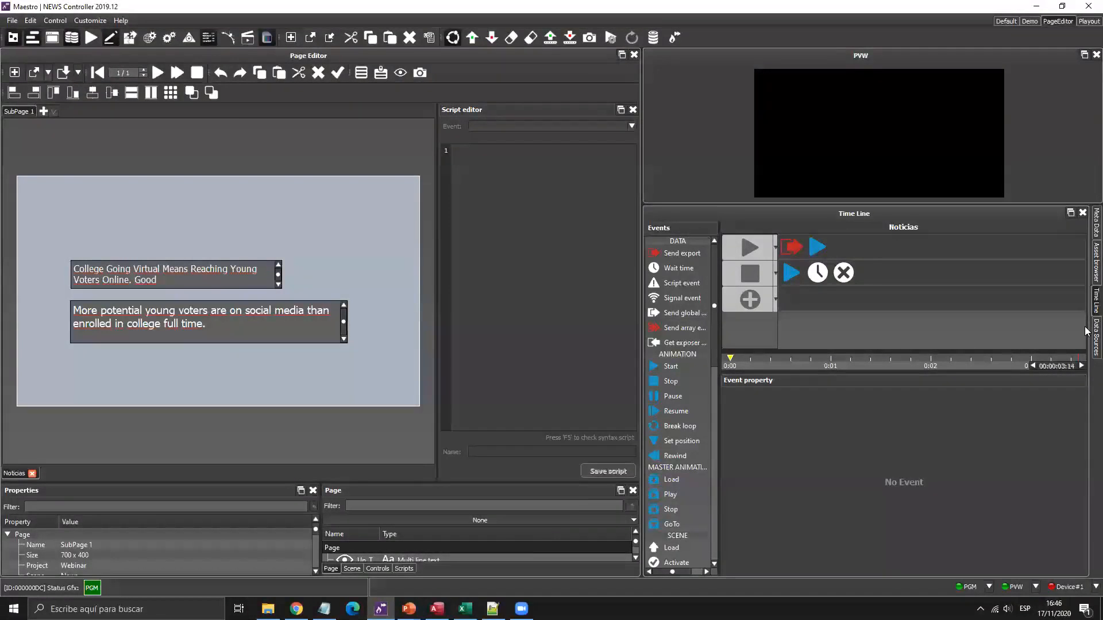
Start a new data source and set its Factory to News (RSS/ATOM).
{"action": "left_click", "coordinate": [1095, 336]}
{"action": "right_click", "coordinate": [692, 412]}
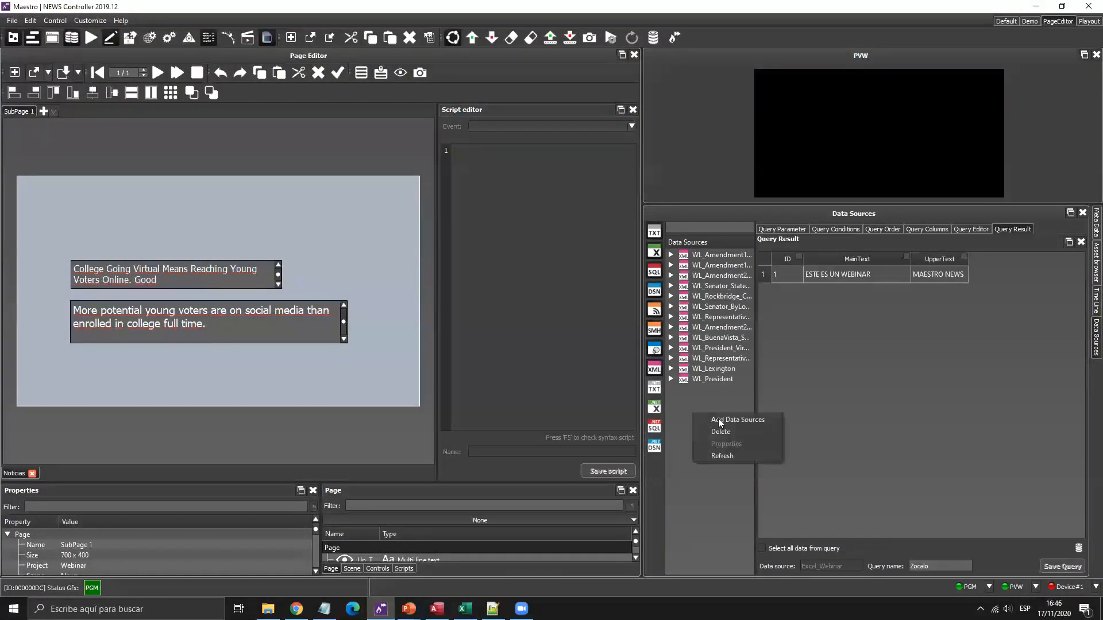
{"action": "left_click", "coordinate": [720, 419]}
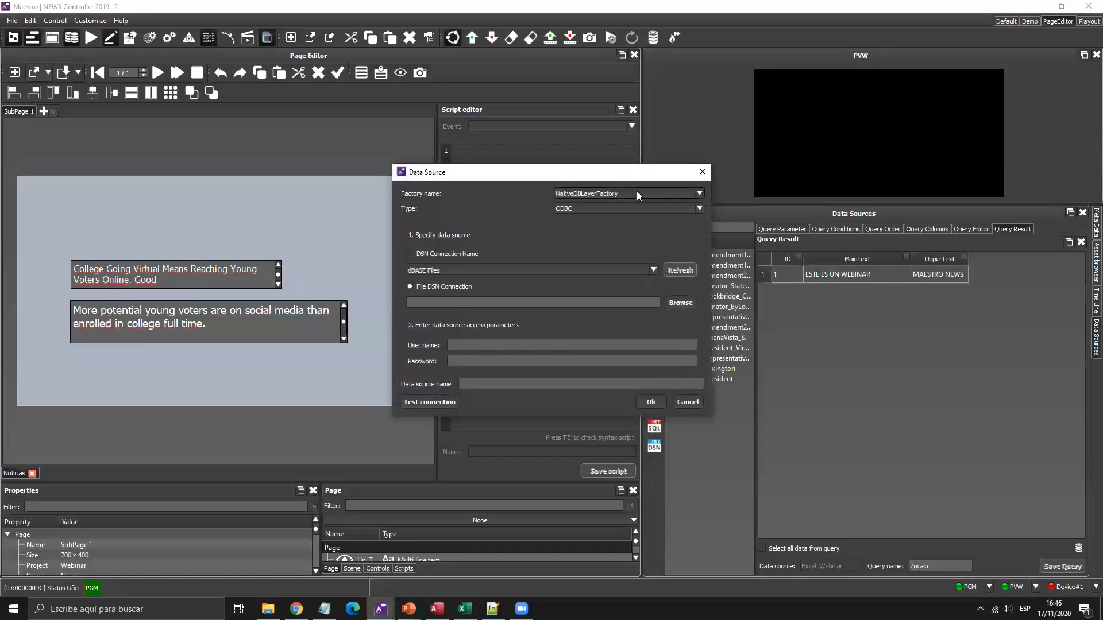
{"action": "left_click", "coordinate": [636, 196]}
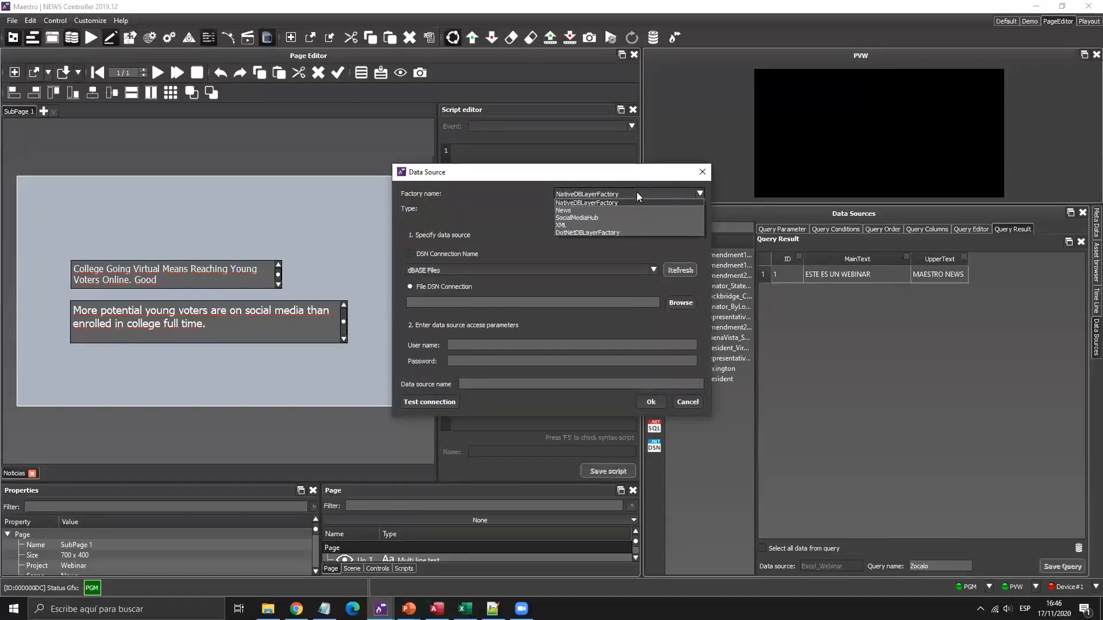
{"action": "left_click", "coordinate": [581, 209]}
{"action": "key", "text": "super+plus"}
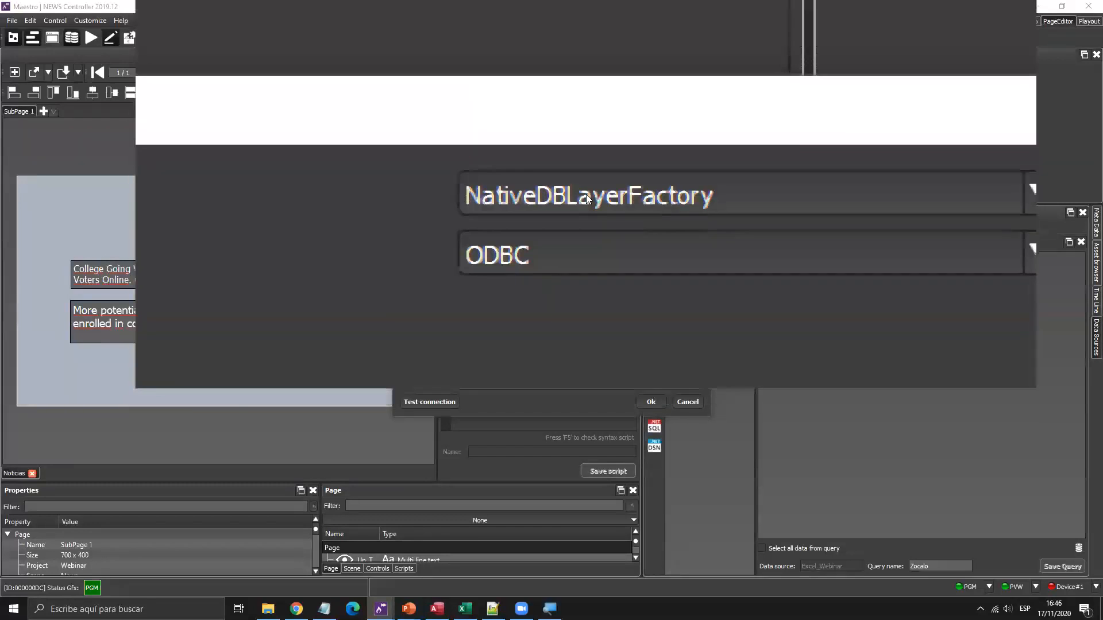
{"action": "left_click", "coordinate": [586, 195]}
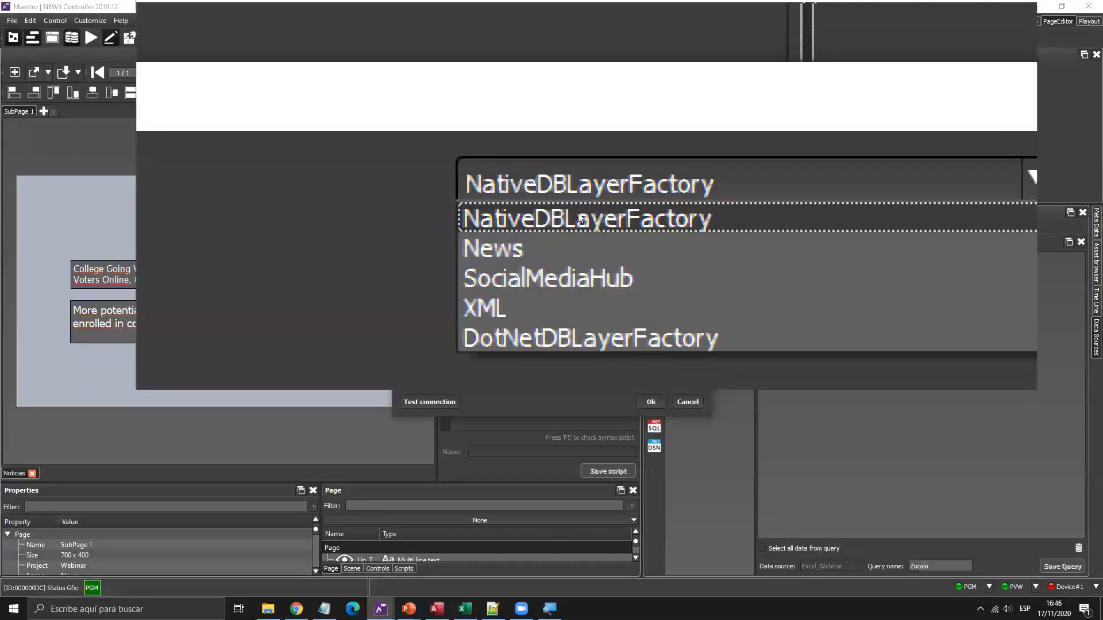
{"action": "left_click", "coordinate": [578, 213]}
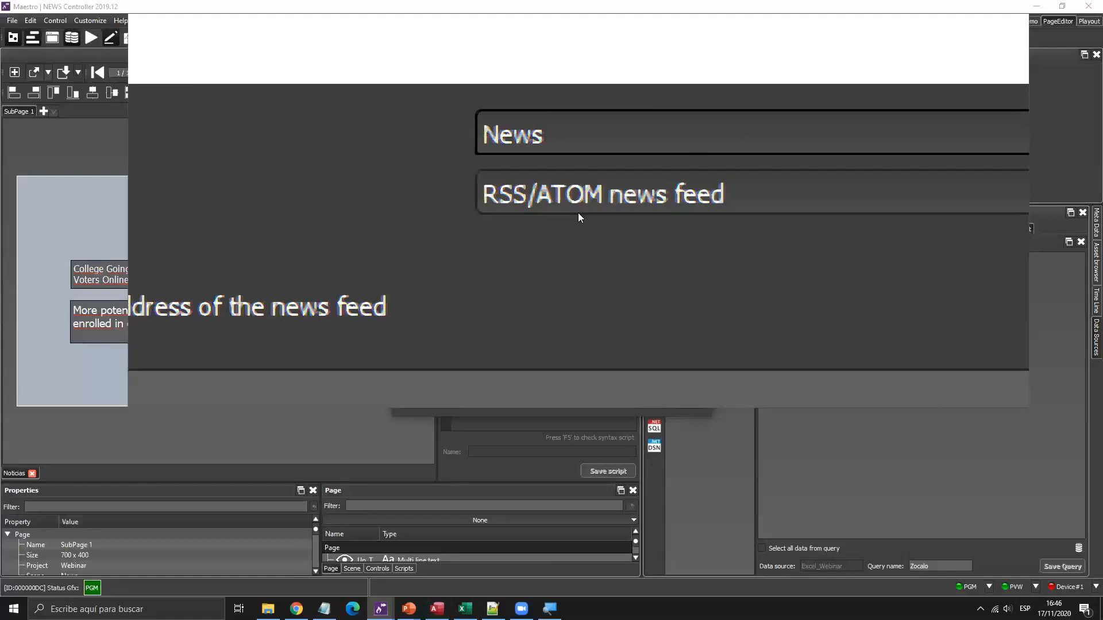
{"action": "key", "text": "super+Escape"}
Paste the Télam feed URL, test the connection, and save the source as RSS Webinar.
{"action": "left_click", "coordinate": [447, 257]}
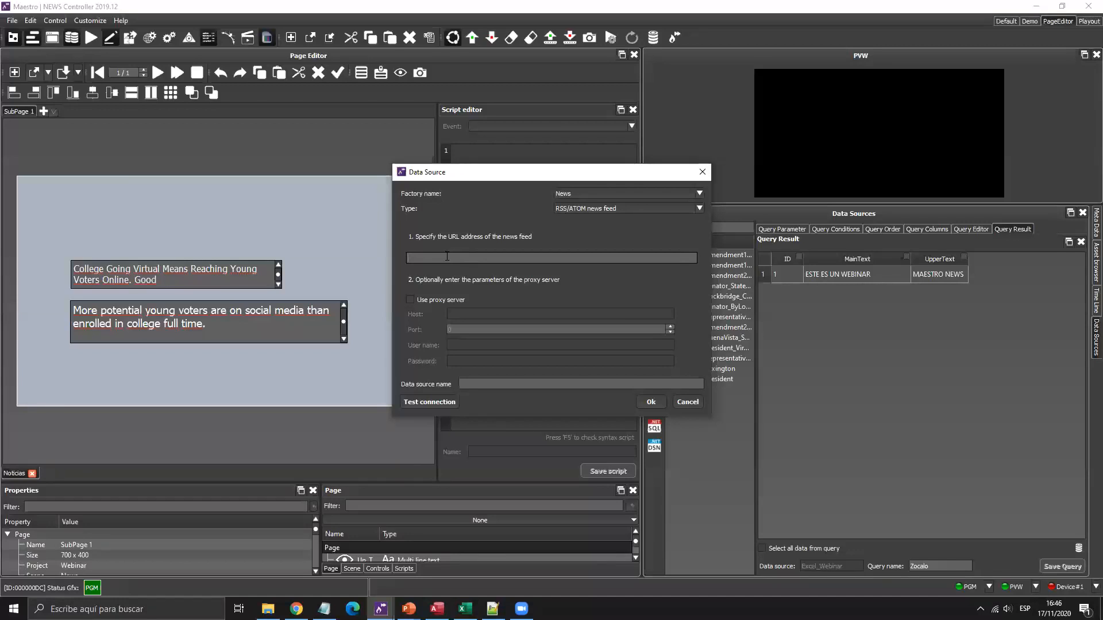
{"action": "key", "text": "ctrl+v"}
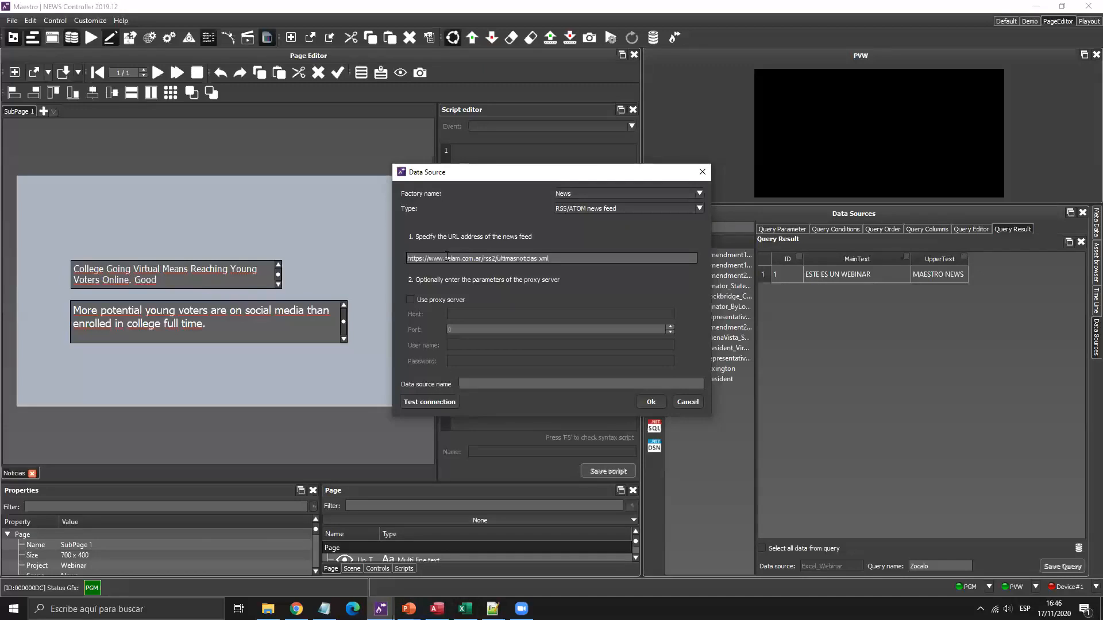
{"action": "left_click", "coordinate": [429, 404]}
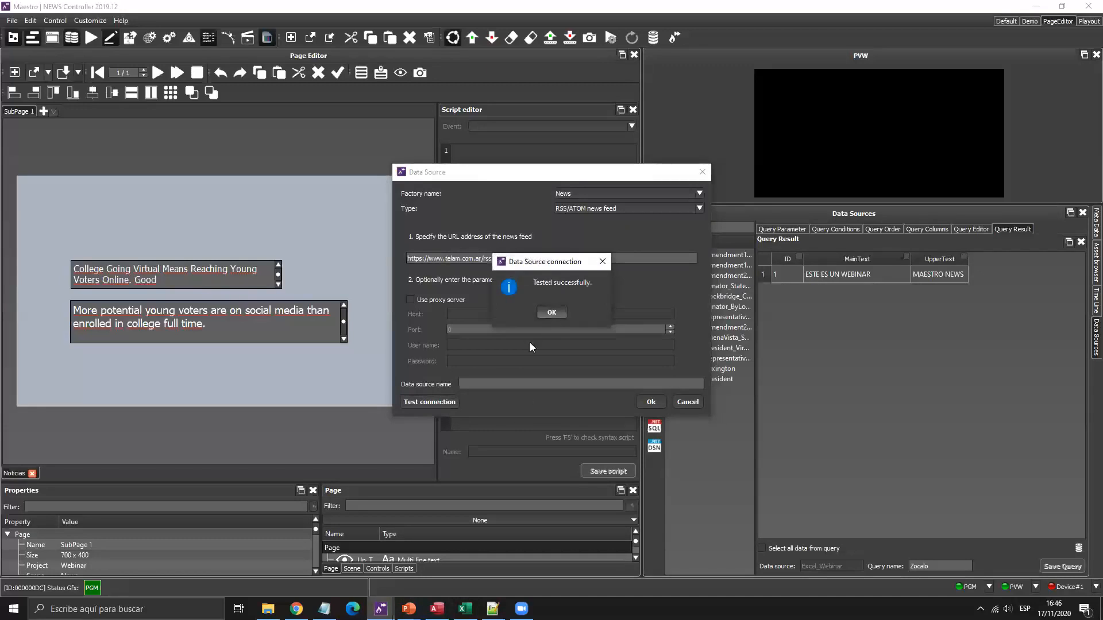
{"action": "key", "text": "Return"}
{"action": "left_click", "coordinate": [507, 382]}
{"action": "type", "text": "RSS Webinar"}
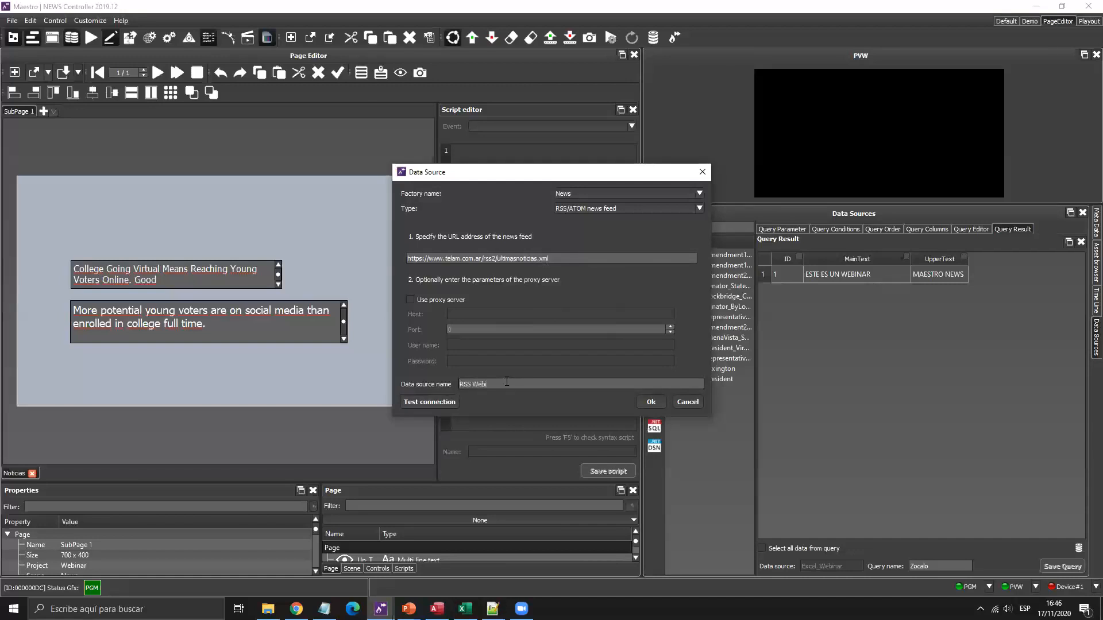
{"action": "left_click", "coordinate": [651, 403]}
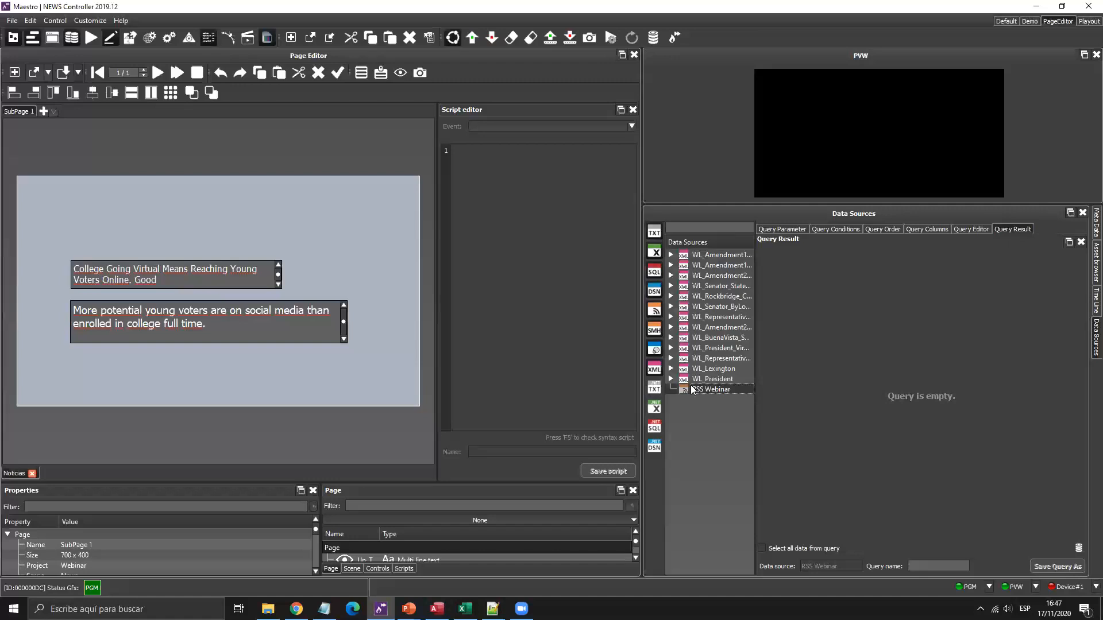
Add [Info].[Title] to the RSS Webinar query columns and view the headline results.
{"action": "left_click", "coordinate": [923, 230]}
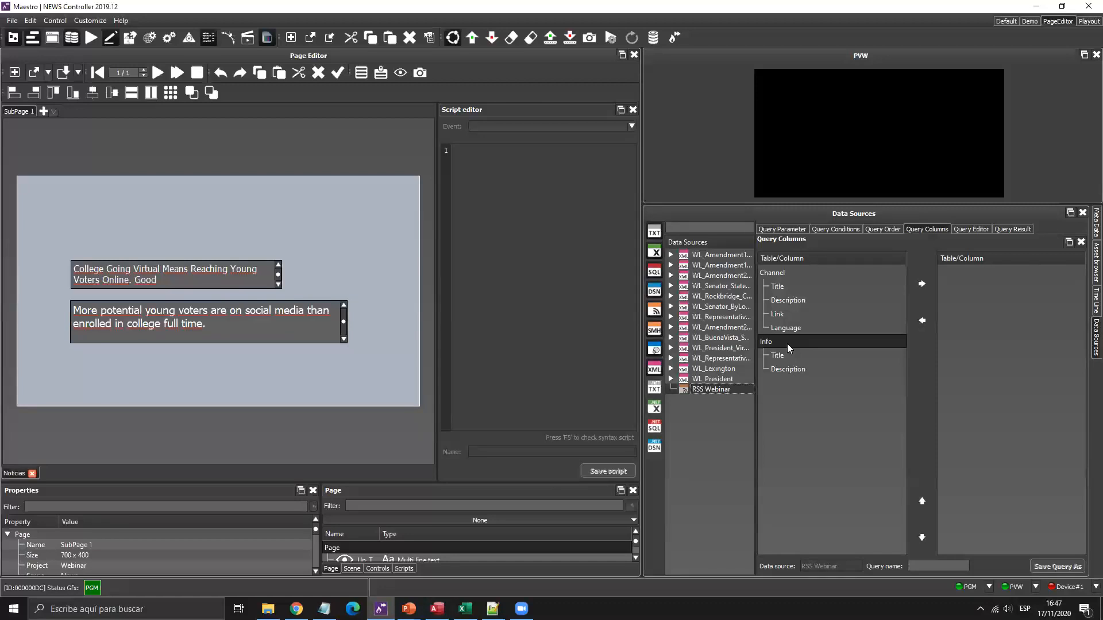
{"action": "key", "text": "super+plus"}
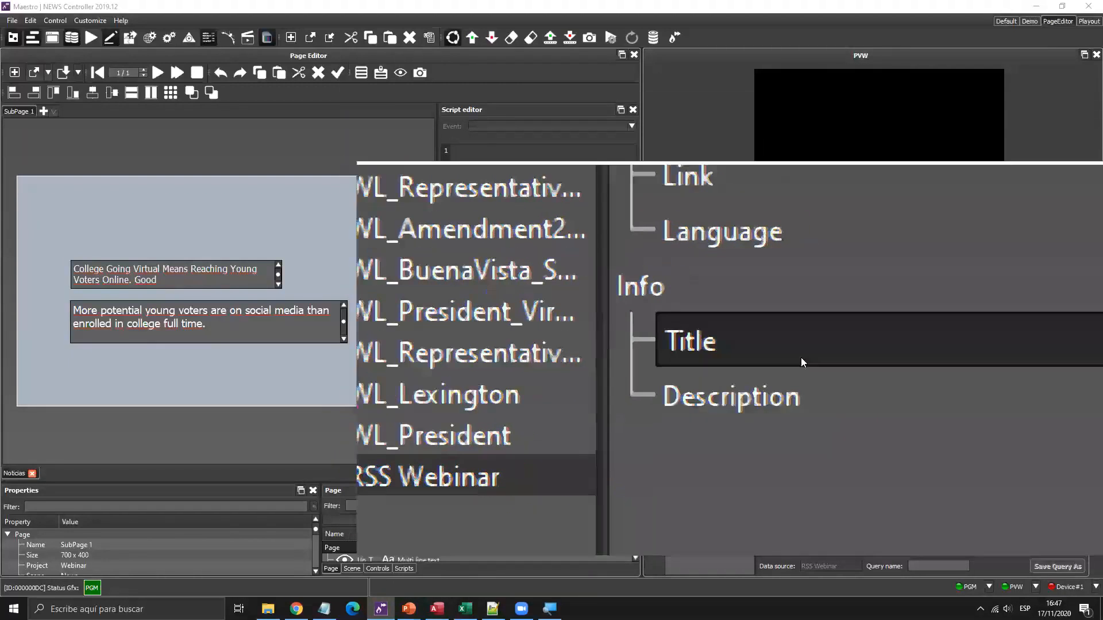
{"action": "key", "text": "super+Escape"}
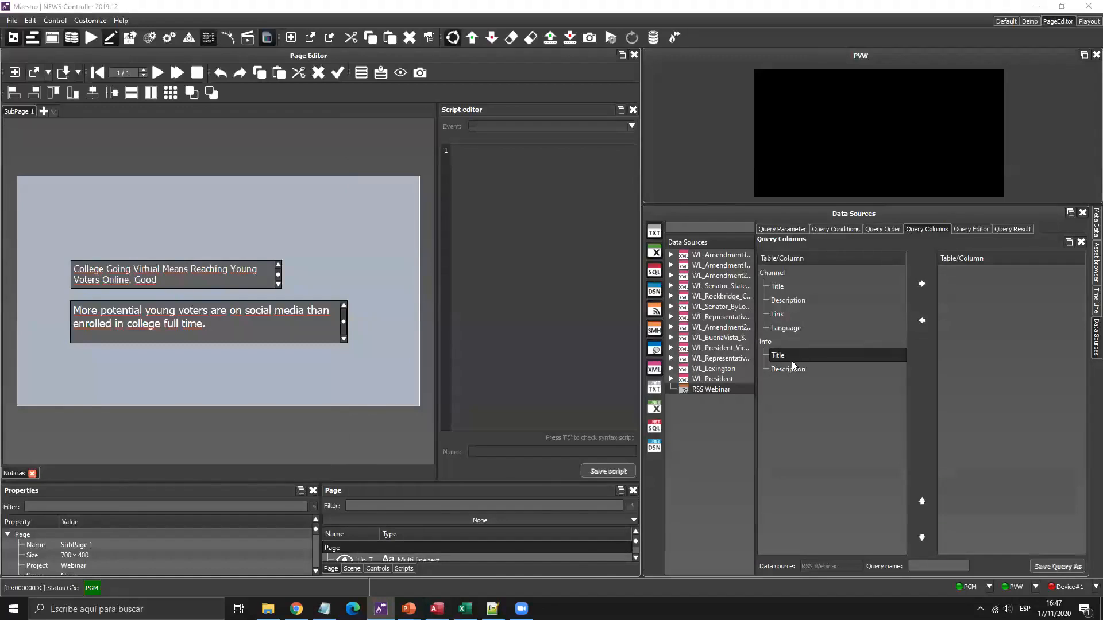
{"action": "left_click", "coordinate": [791, 357]}
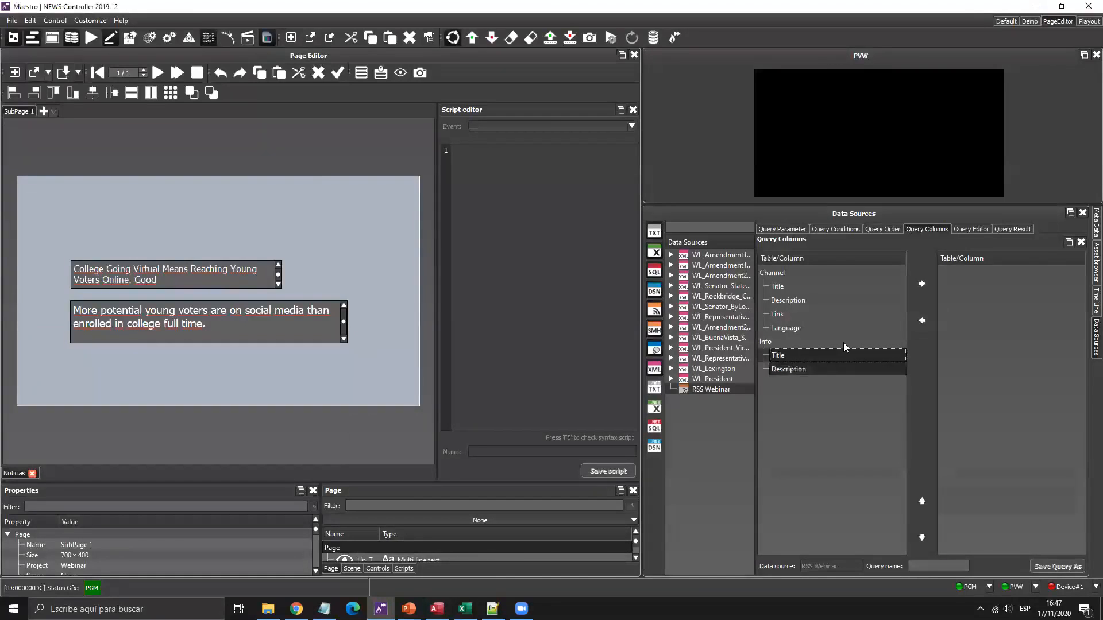
{"action": "left_click", "coordinate": [923, 282]}
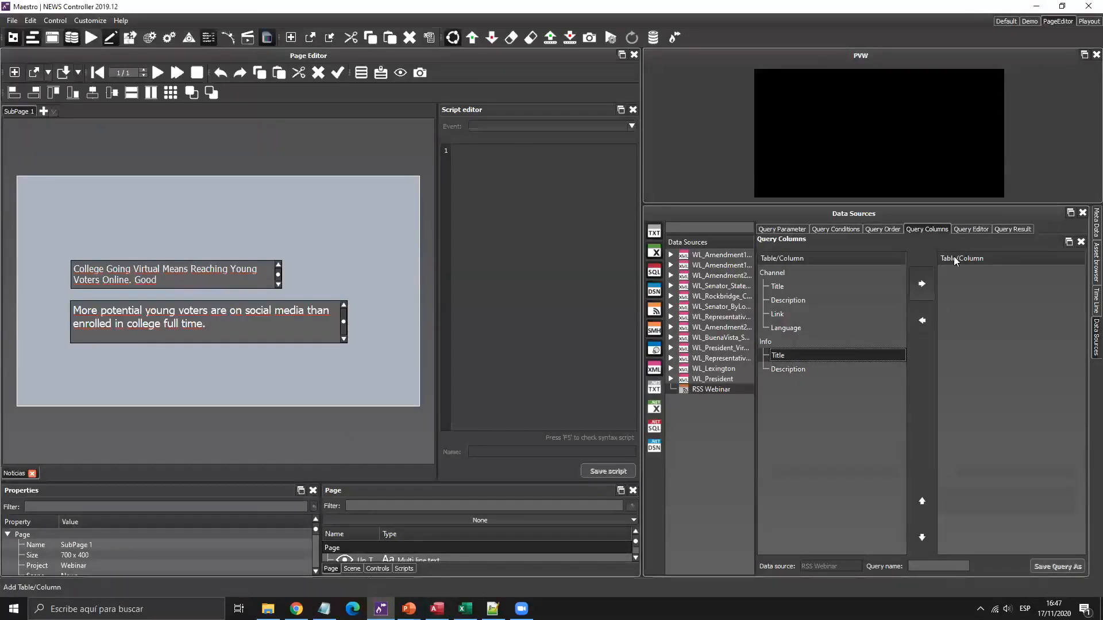
{"action": "left_click", "coordinate": [1015, 228]}
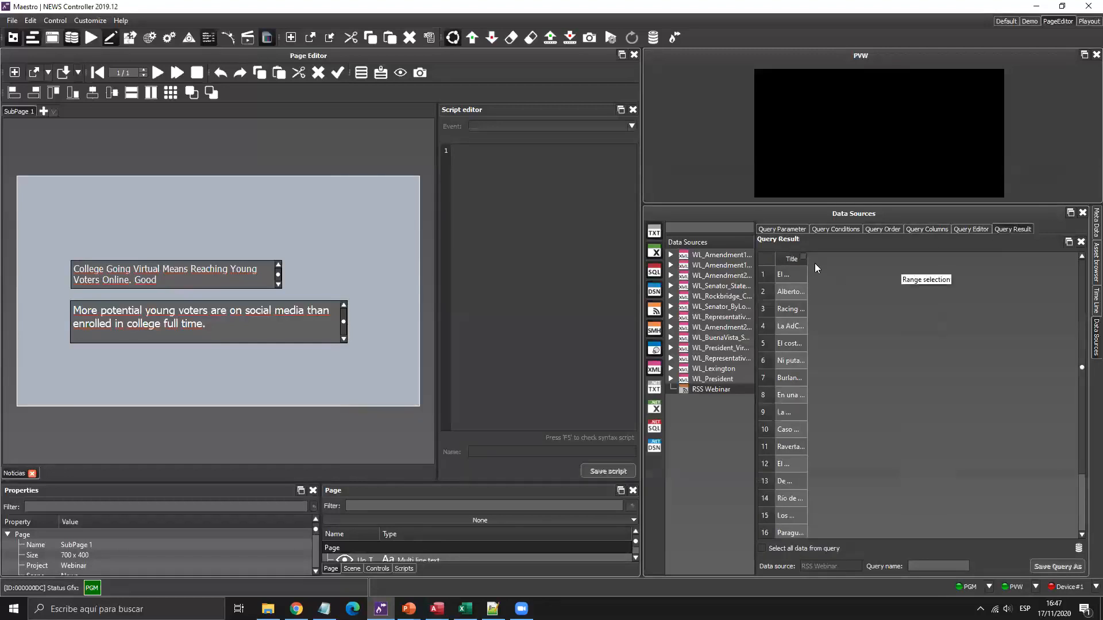
{"action": "left_click_drag", "start_coordinate": [806, 259], "coordinate": [902, 259]}
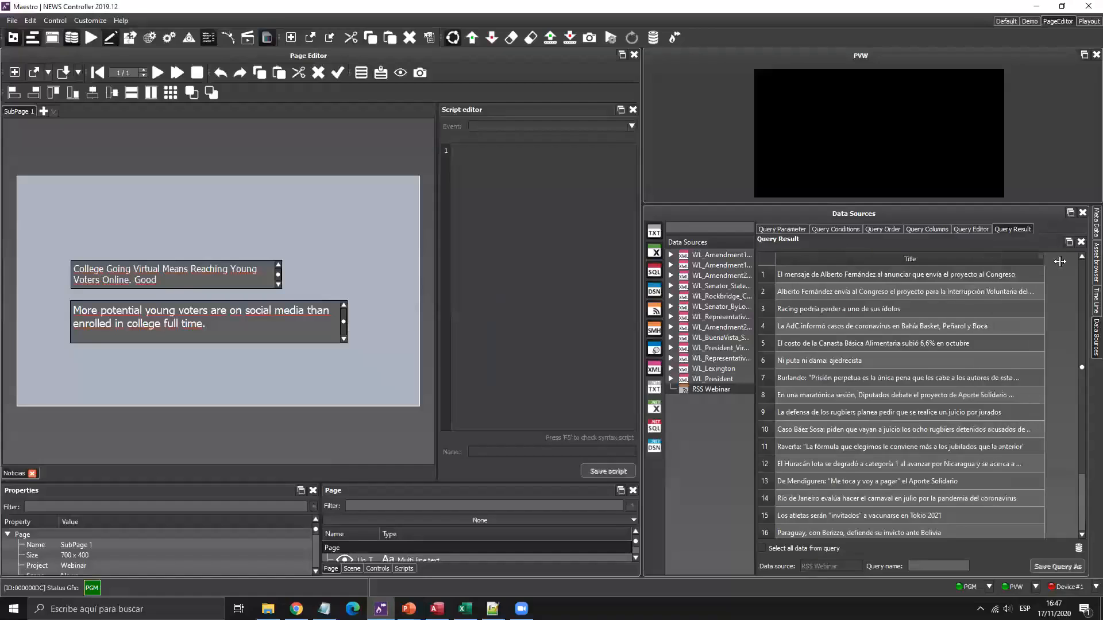
{"action": "left_click_drag", "start_coordinate": [832, 345], "coordinate": [841, 344]}
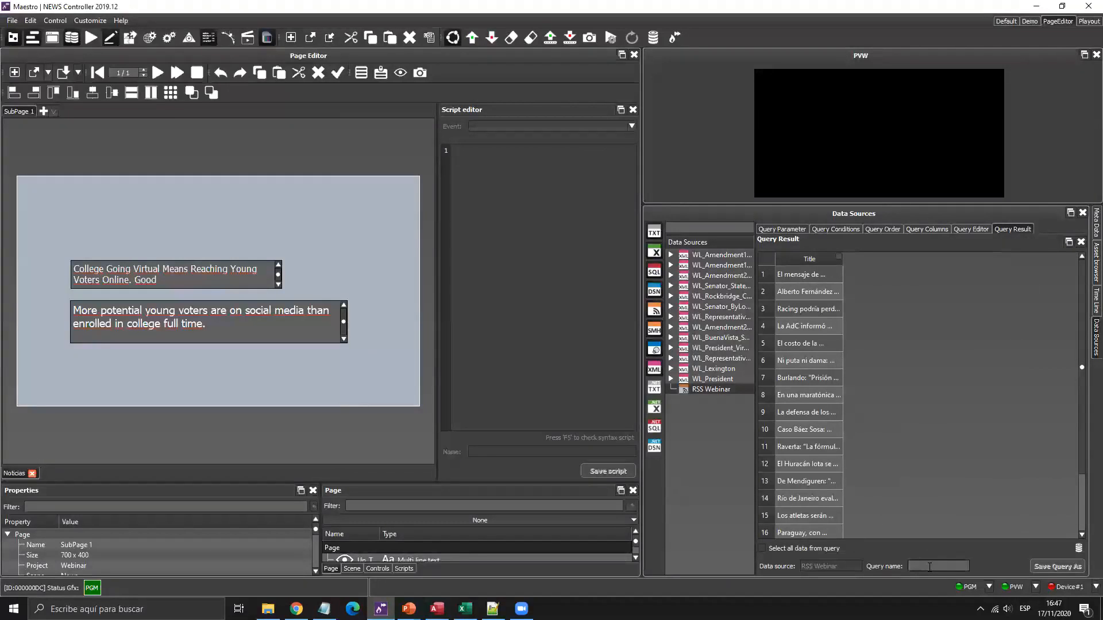
Name the query Titulo, include all data rows, and save it.
{"action": "left_click", "coordinate": [930, 567]}
{"action": "type", "text": "Titulo"}
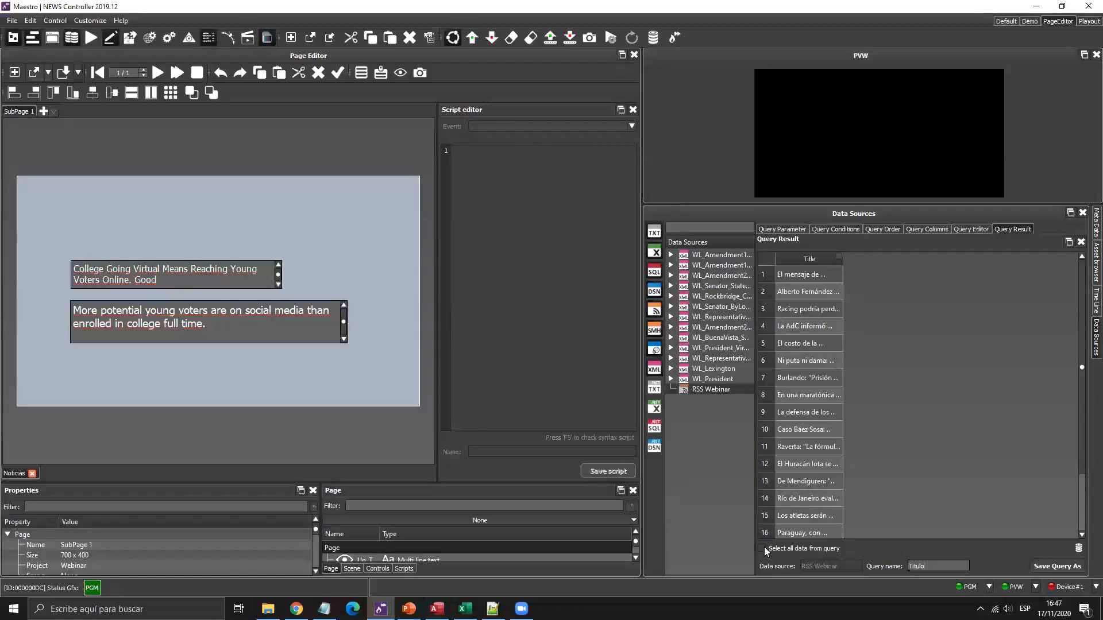
{"action": "left_click", "coordinate": [763, 548]}
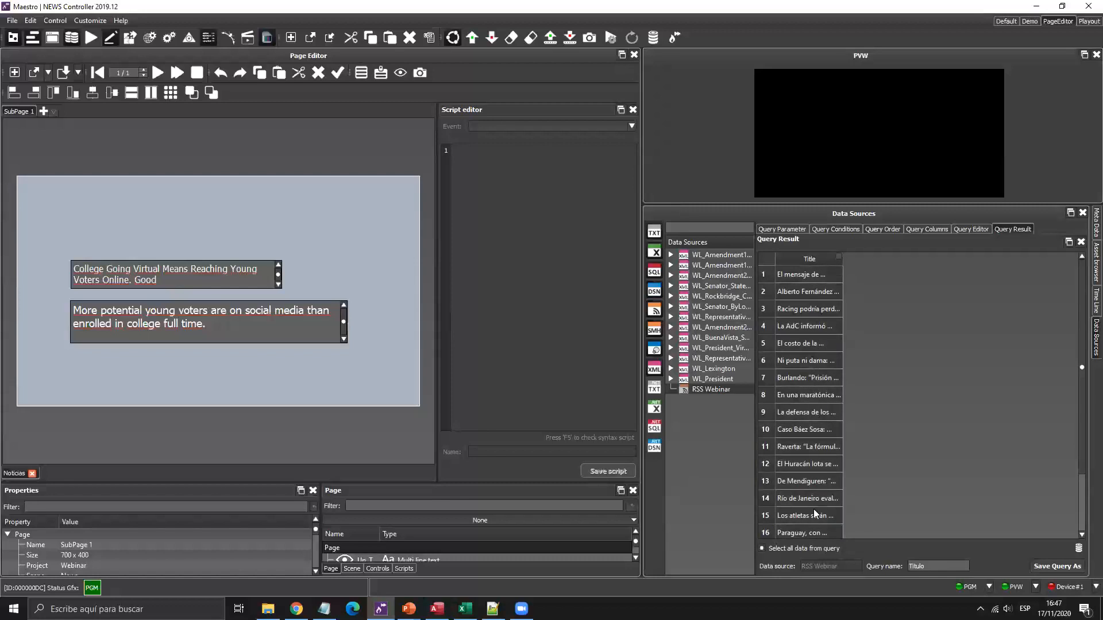
{"action": "left_click", "coordinate": [1053, 566]}
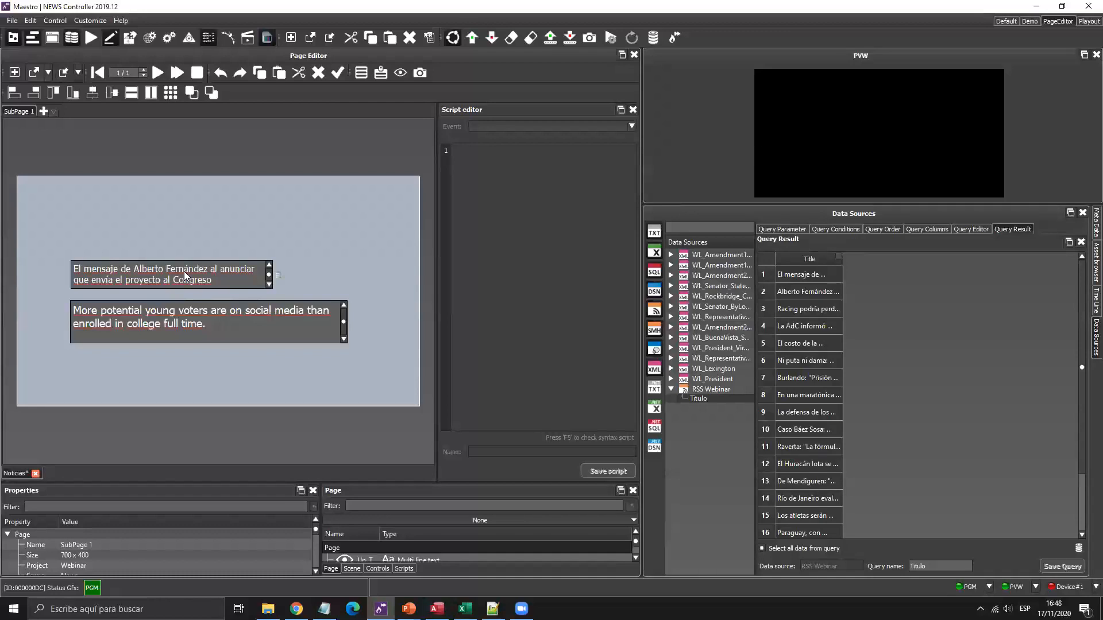
{"action": "left_click", "coordinate": [722, 389]}
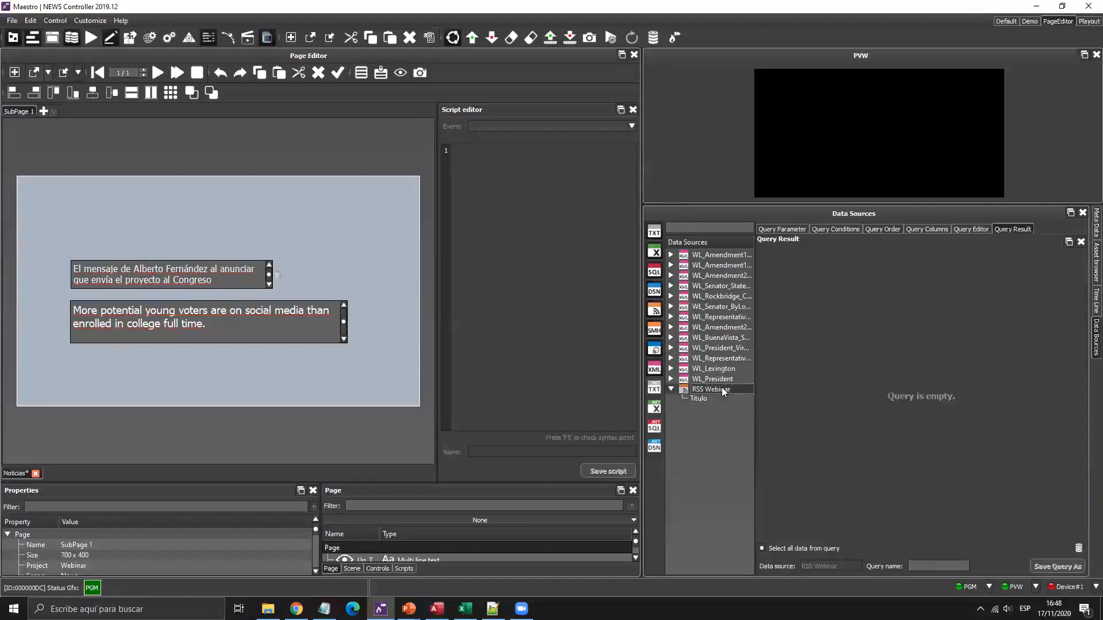
Add [Info].[Description] to the query columns and show the description results.
{"action": "left_click", "coordinate": [921, 228]}
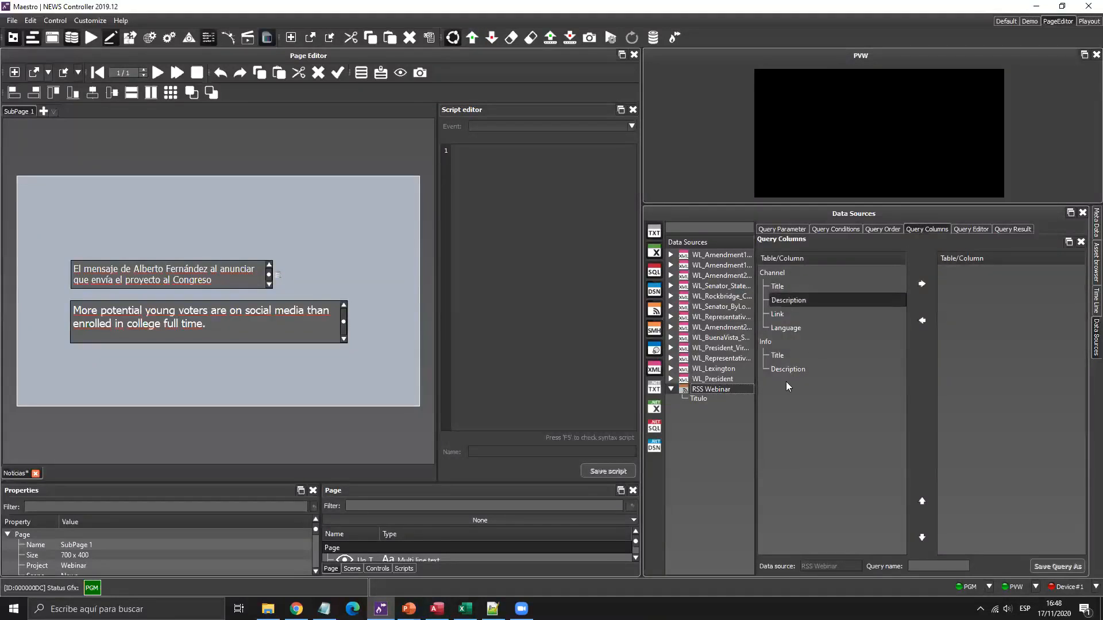
{"action": "left_click", "coordinate": [791, 368]}
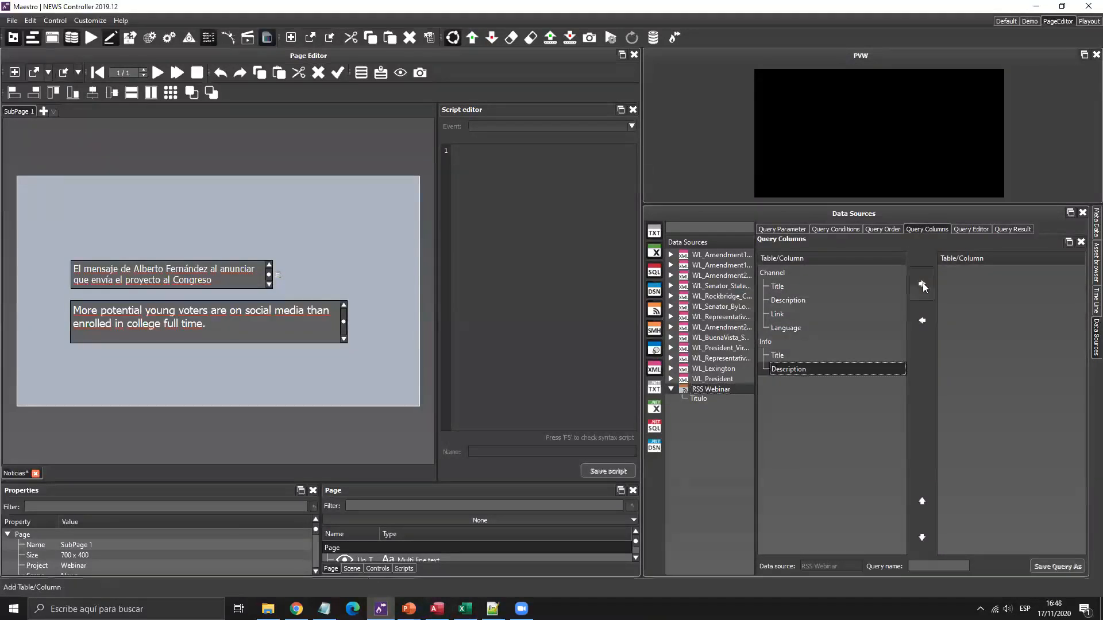
{"action": "left_click", "coordinate": [922, 284]}
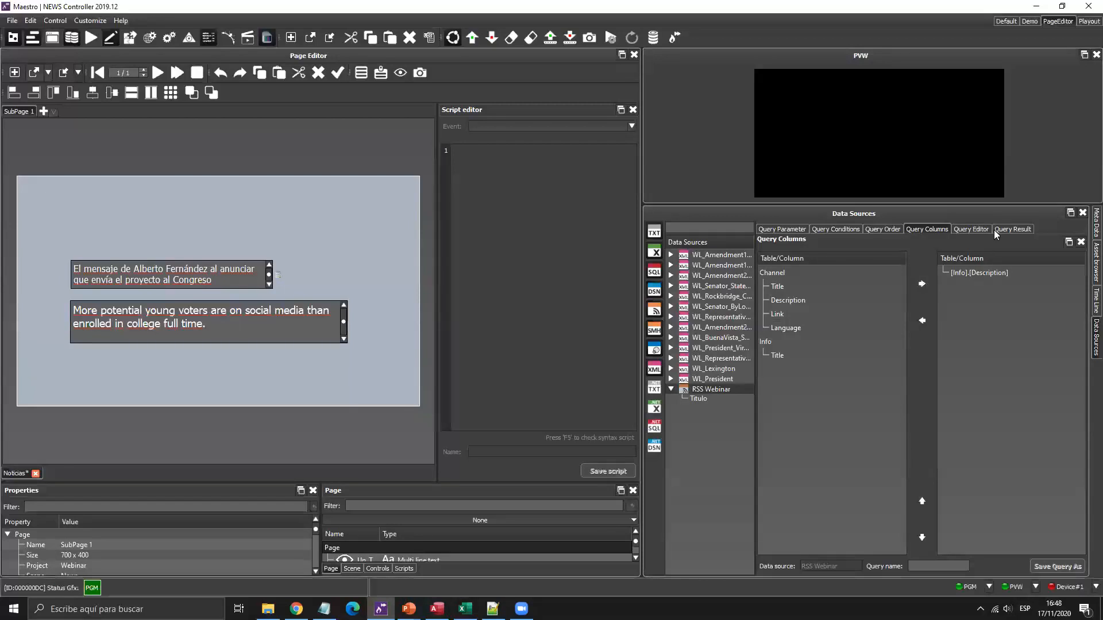
{"action": "left_click", "coordinate": [1012, 228]}
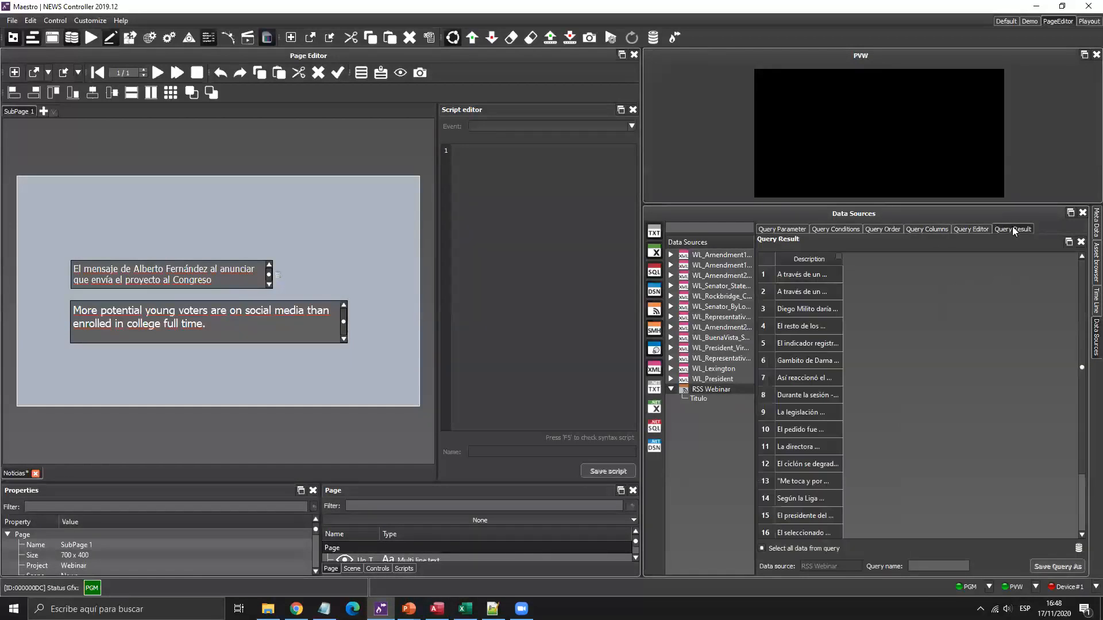
Save the query as Noticias with all data rows, then play the page in preview.
{"action": "left_click", "coordinate": [918, 564]}
{"action": "type", "text": "Noticias"}
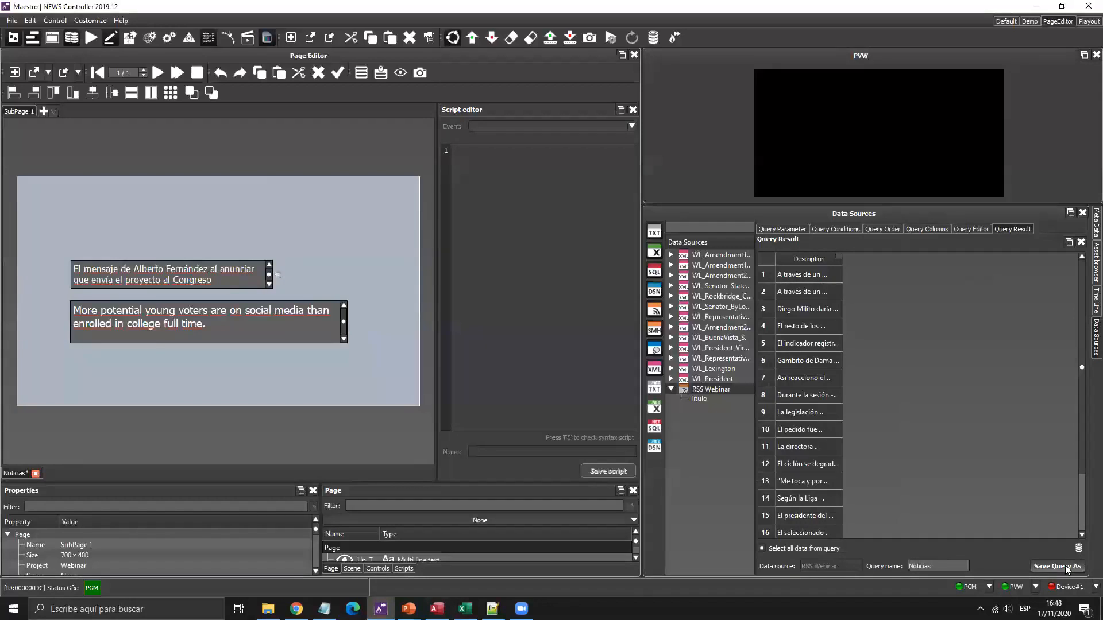
{"action": "left_click", "coordinate": [1066, 566]}
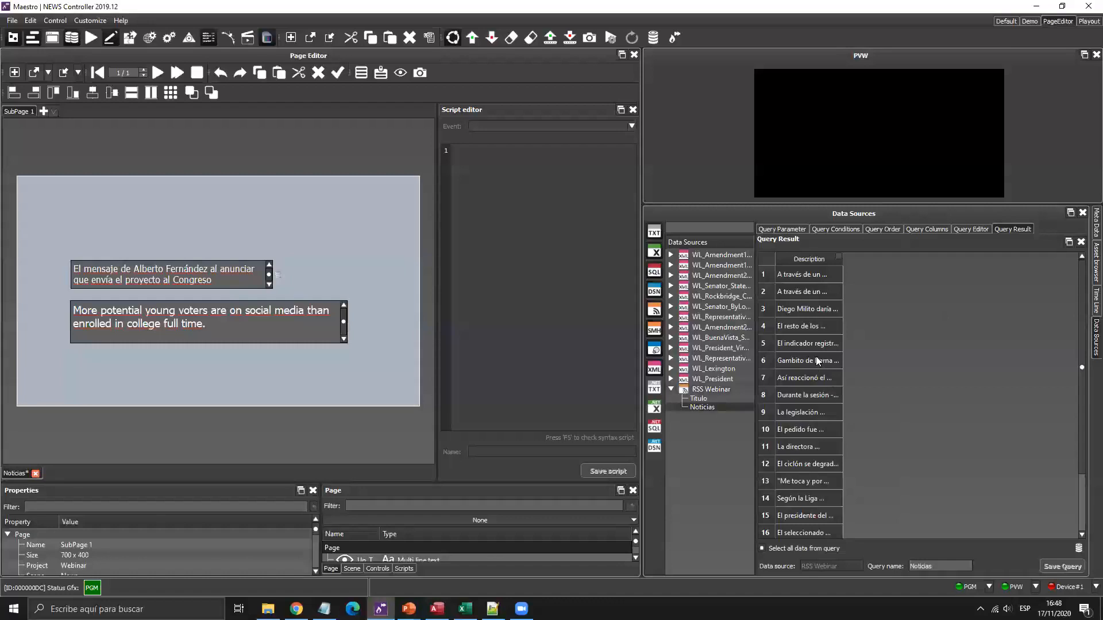
{"action": "left_click", "coordinate": [763, 548]}
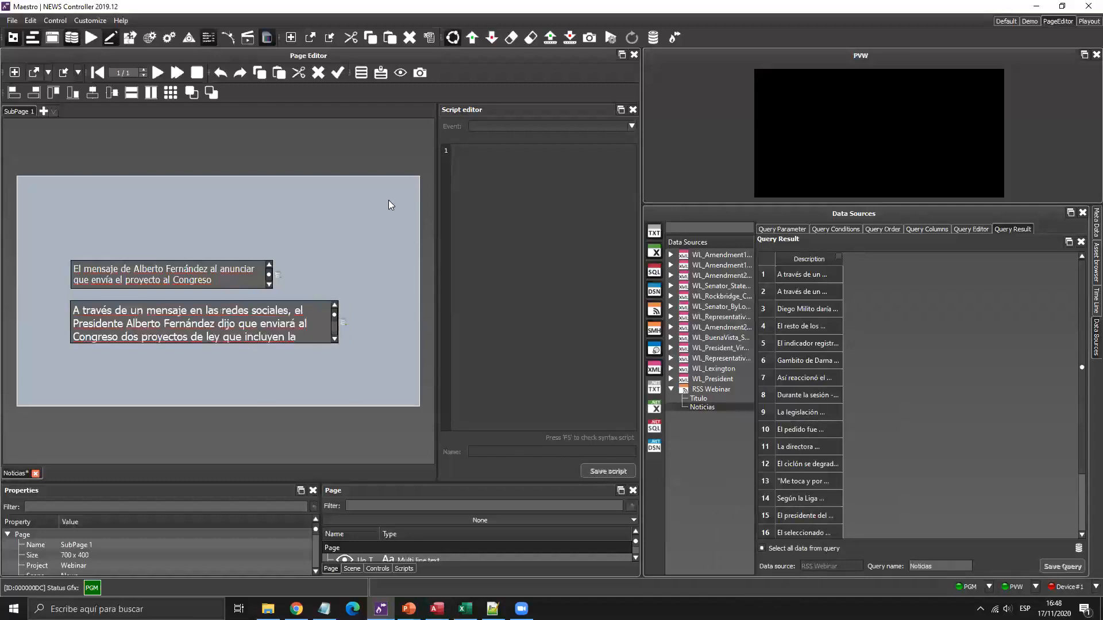
{"action": "left_click", "coordinate": [1095, 300]}
{"action": "left_click", "coordinate": [156, 72]}
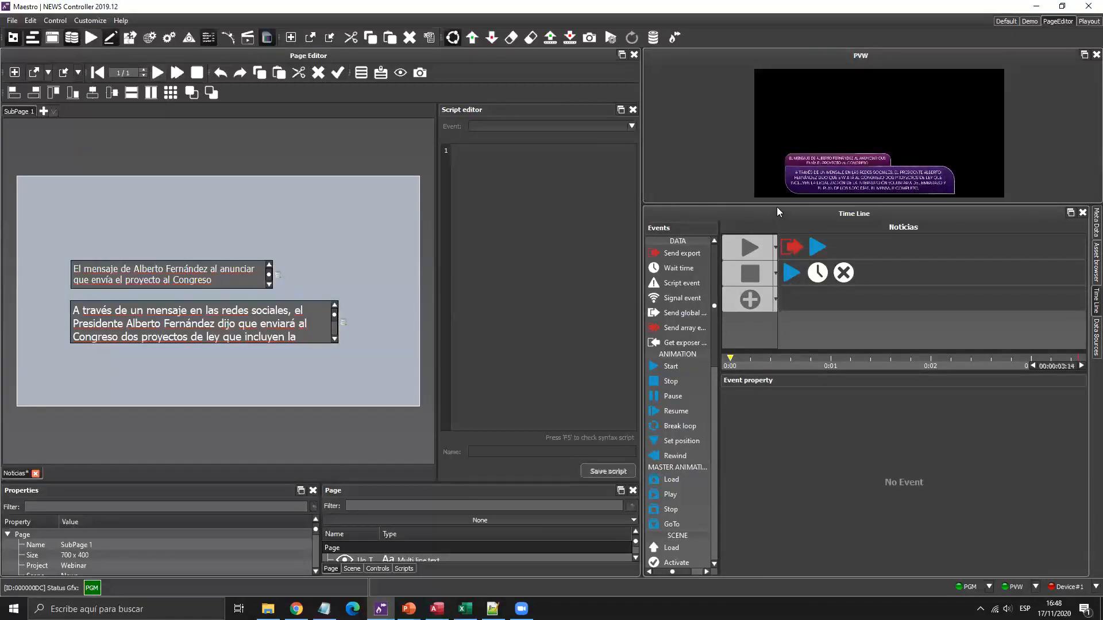
Shrink the preview, then widen the Query Result's Description column to show full story texts.
{"action": "left_click_drag", "start_coordinate": [772, 205], "coordinate": [772, 298]}
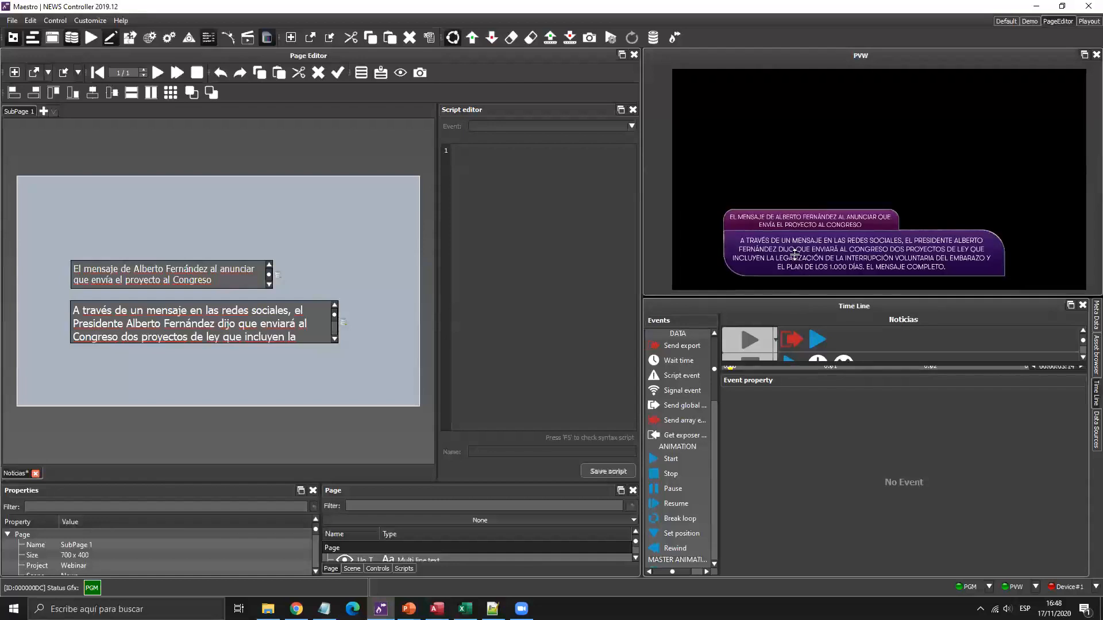
{"action": "left_click_drag", "start_coordinate": [791, 296], "coordinate": [798, 235]}
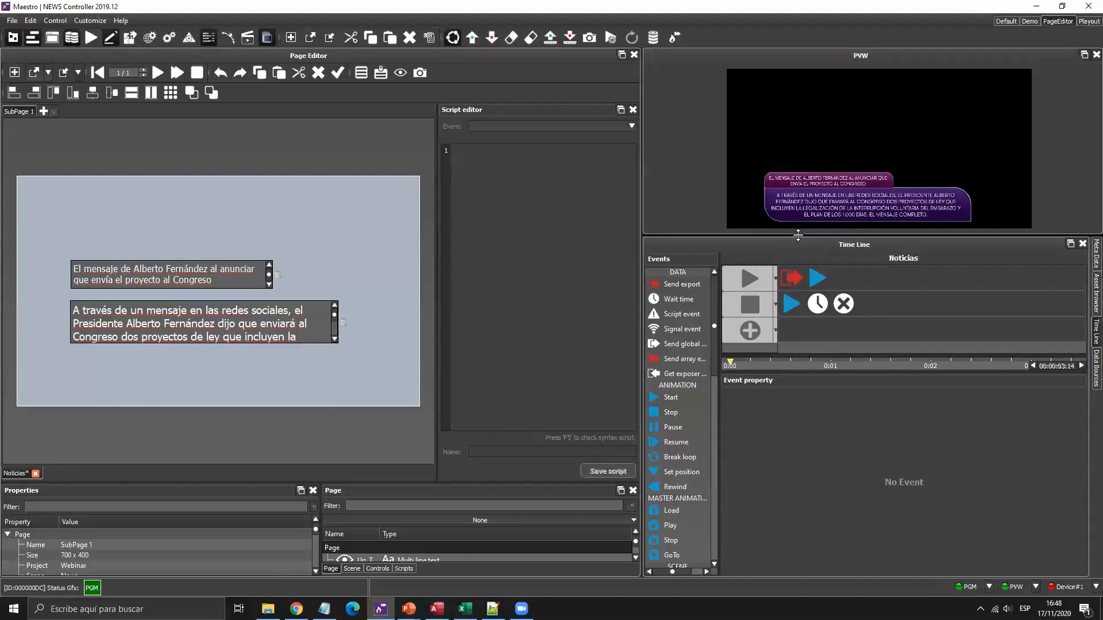
{"action": "left_click", "coordinate": [1095, 361]}
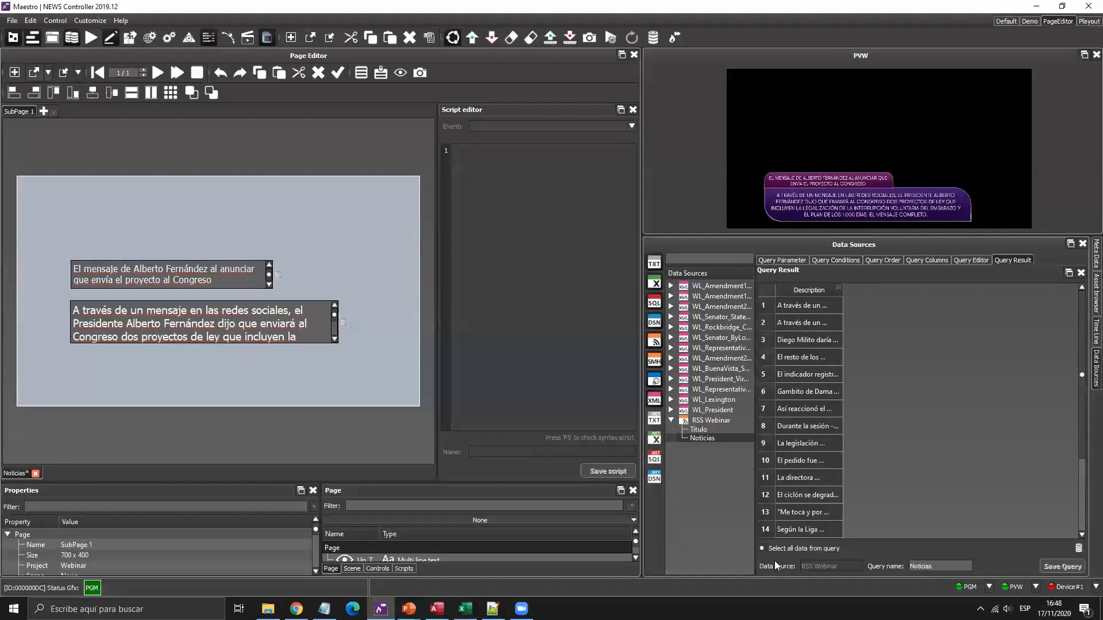
{"action": "key", "text": "super"}
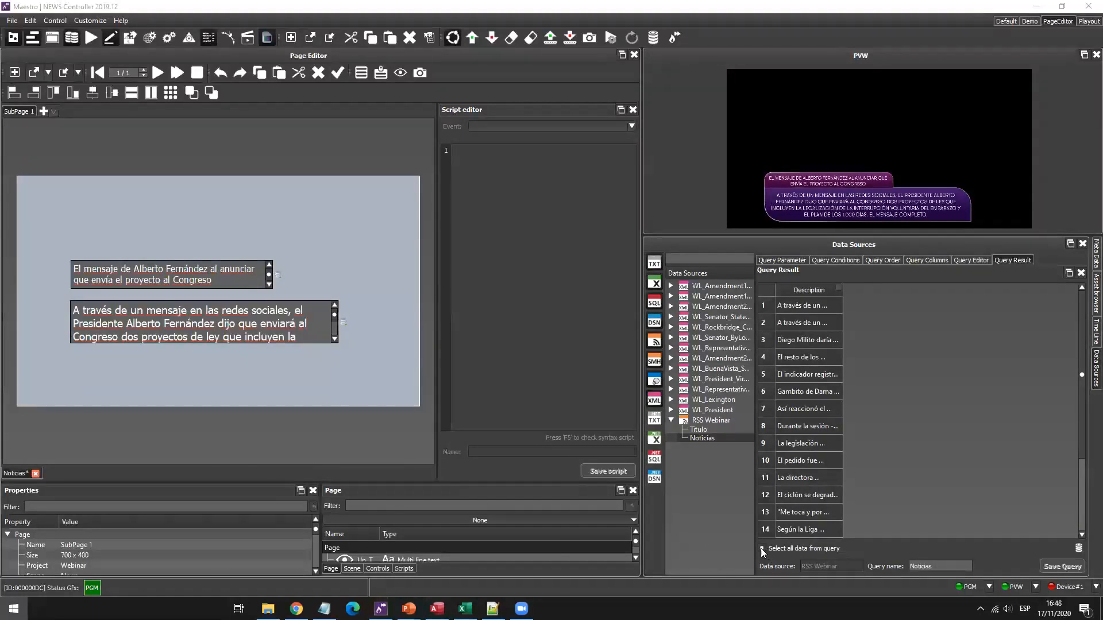
{"action": "key", "text": "super"}
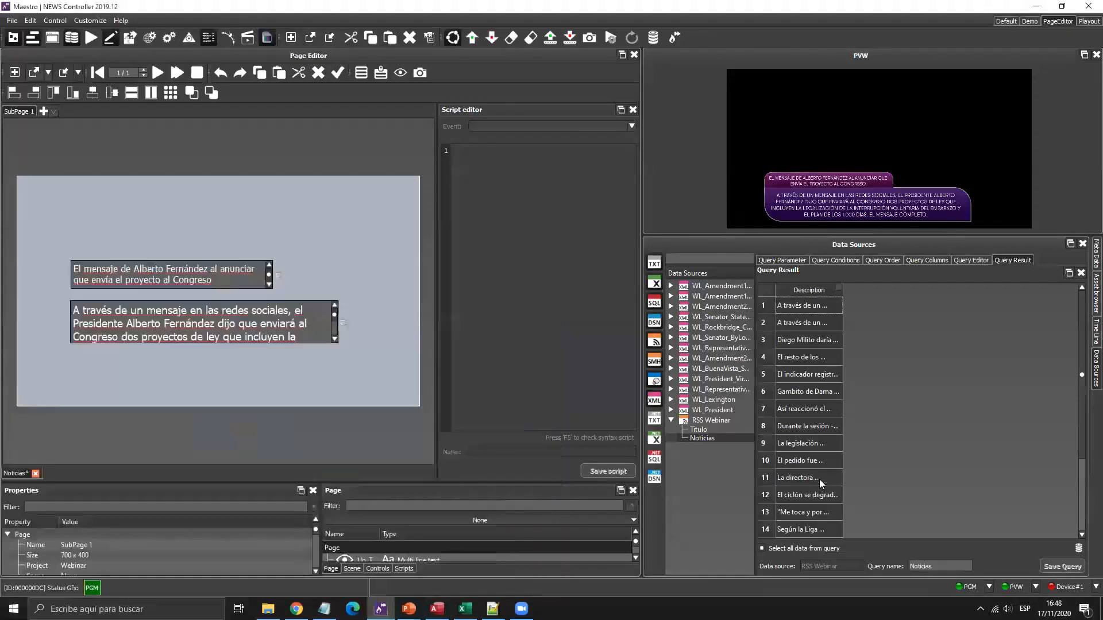
{"action": "key", "text": "super+plus"}
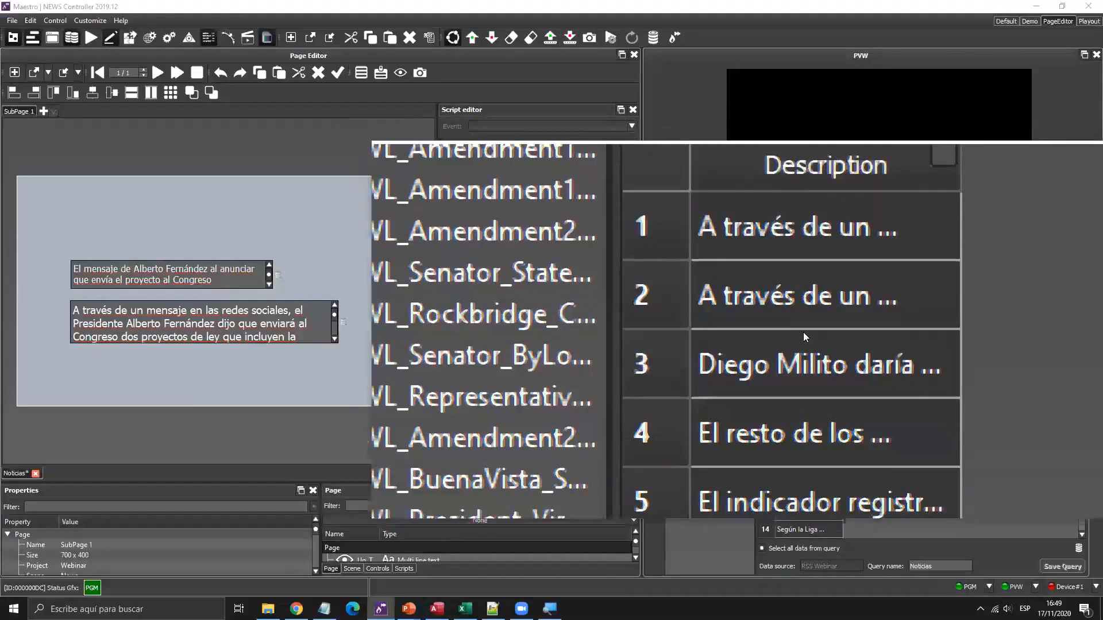
{"action": "key", "text": "super+Escape"}
{"action": "left_click_drag", "start_coordinate": [861, 287], "coordinate": [949, 288]}
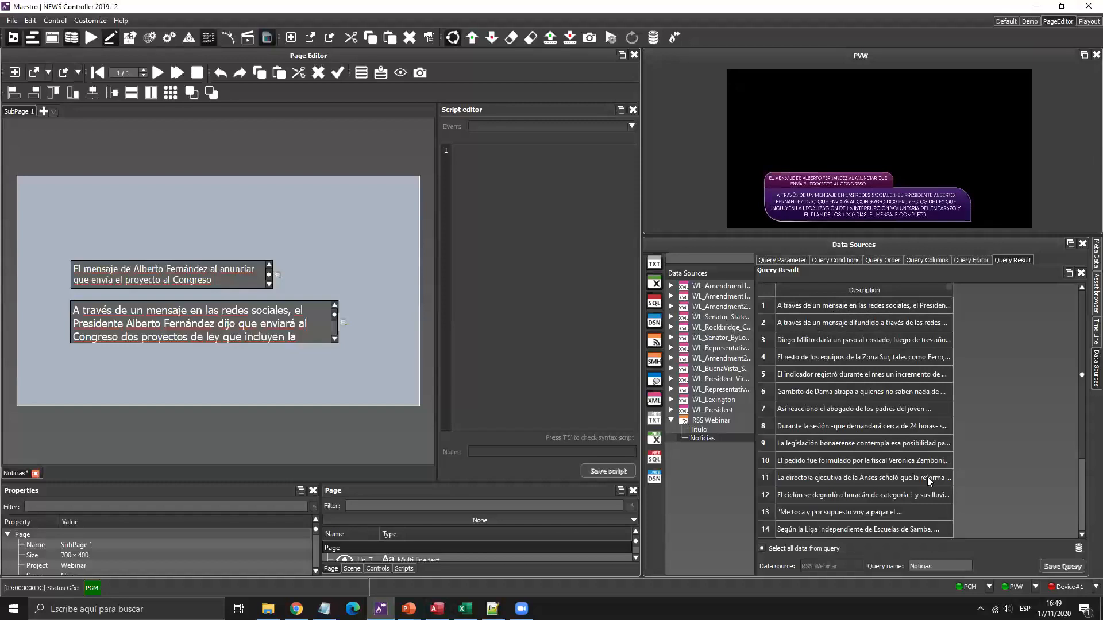
Add a Go-to-start row to the Noticias timeline and move it to the top.
{"action": "left_click", "coordinate": [1096, 332]}
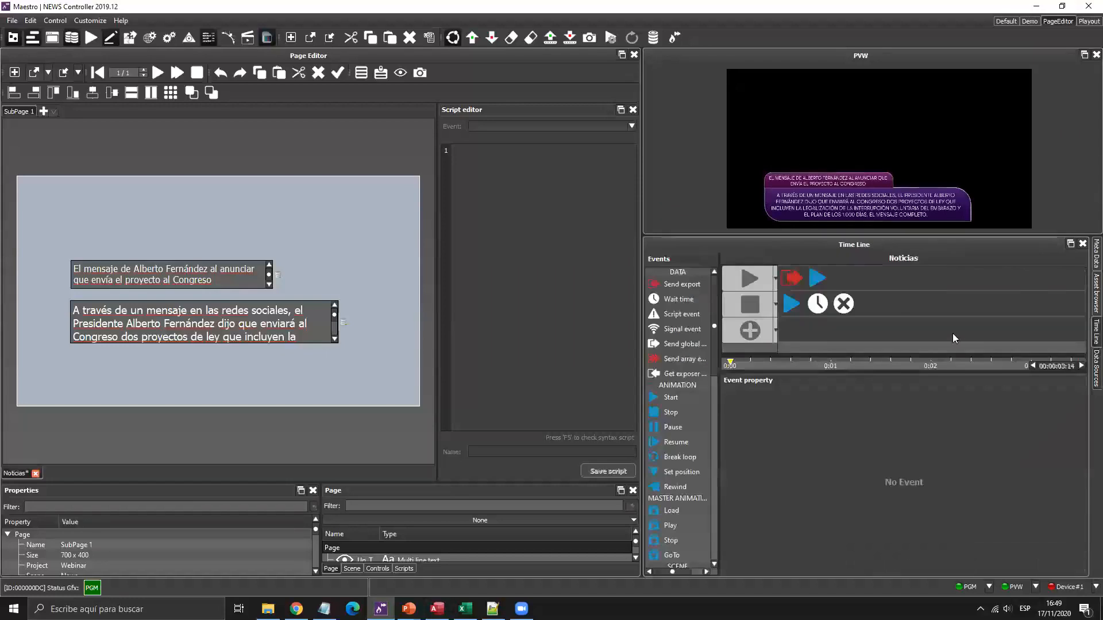
{"action": "left_click", "coordinate": [775, 333]}
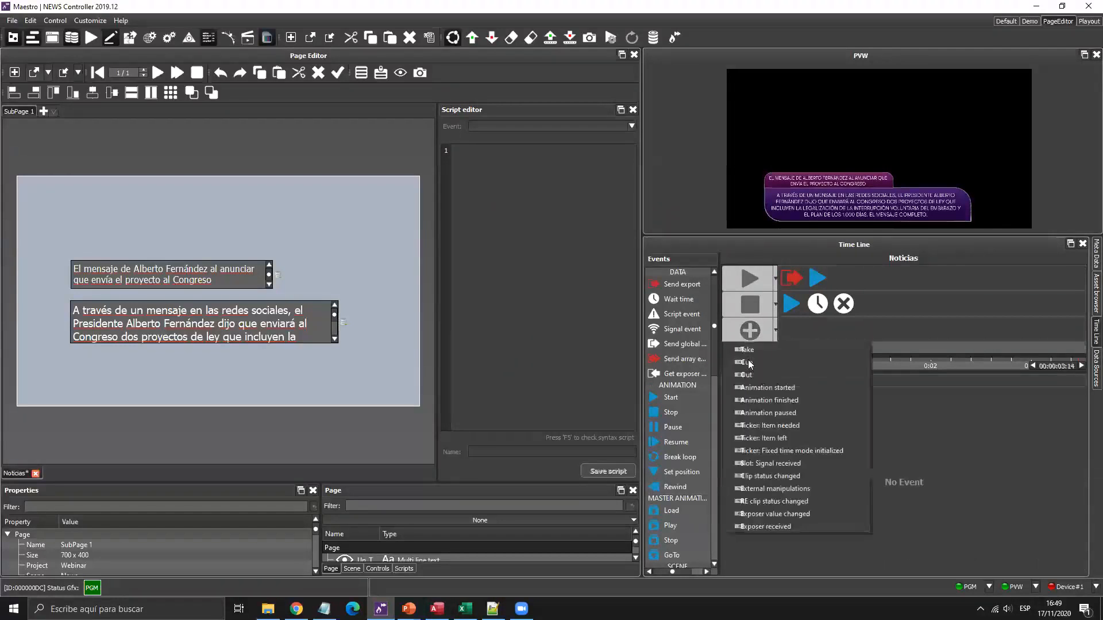
{"action": "left_click", "coordinate": [776, 361]}
{"action": "left_click_drag", "start_coordinate": [776, 340], "coordinate": [779, 275]}
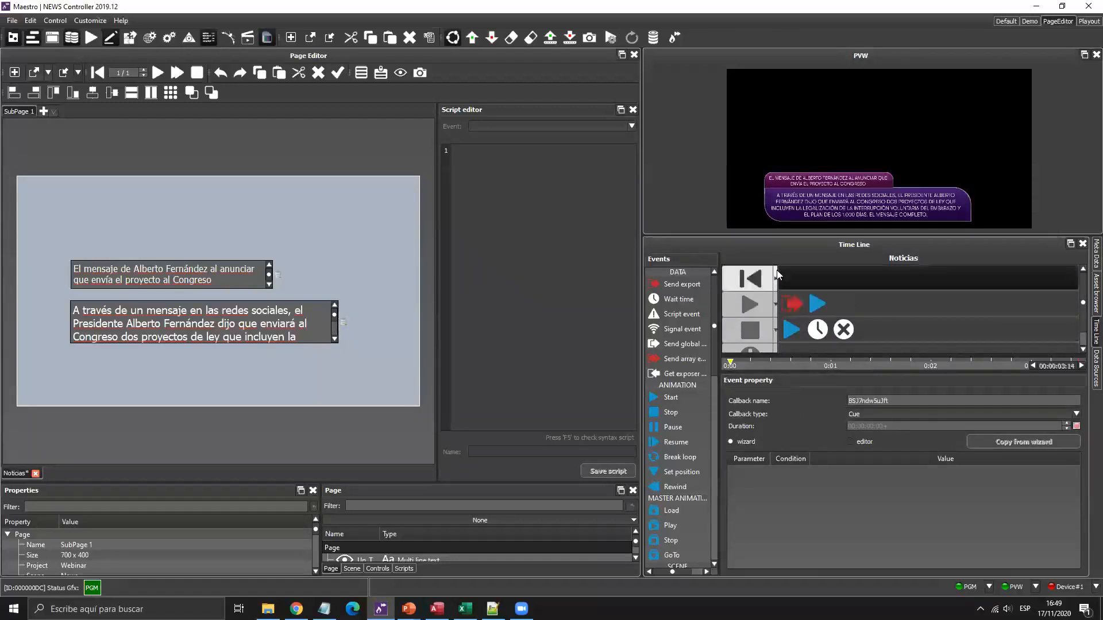
{"action": "left_click", "coordinate": [776, 278]}
{"action": "key", "text": "Escape"}
Drop a Script event on the first row and write item.LT_Text.Index.
{"action": "left_click_drag", "start_coordinate": [679, 320], "coordinate": [792, 280]}
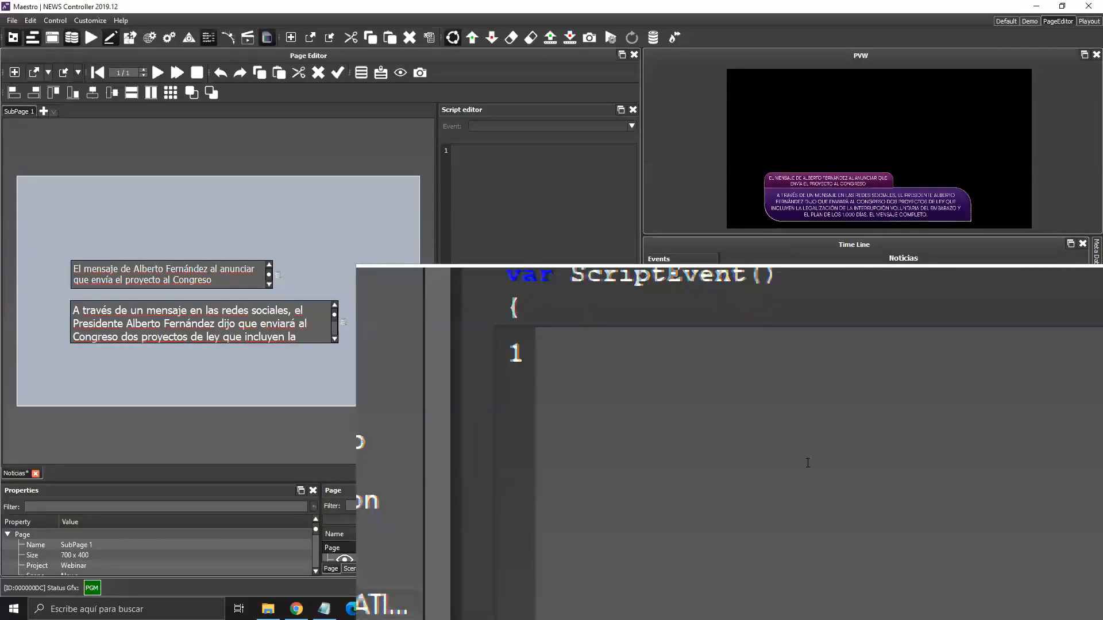
{"action": "type", "text": "item."}
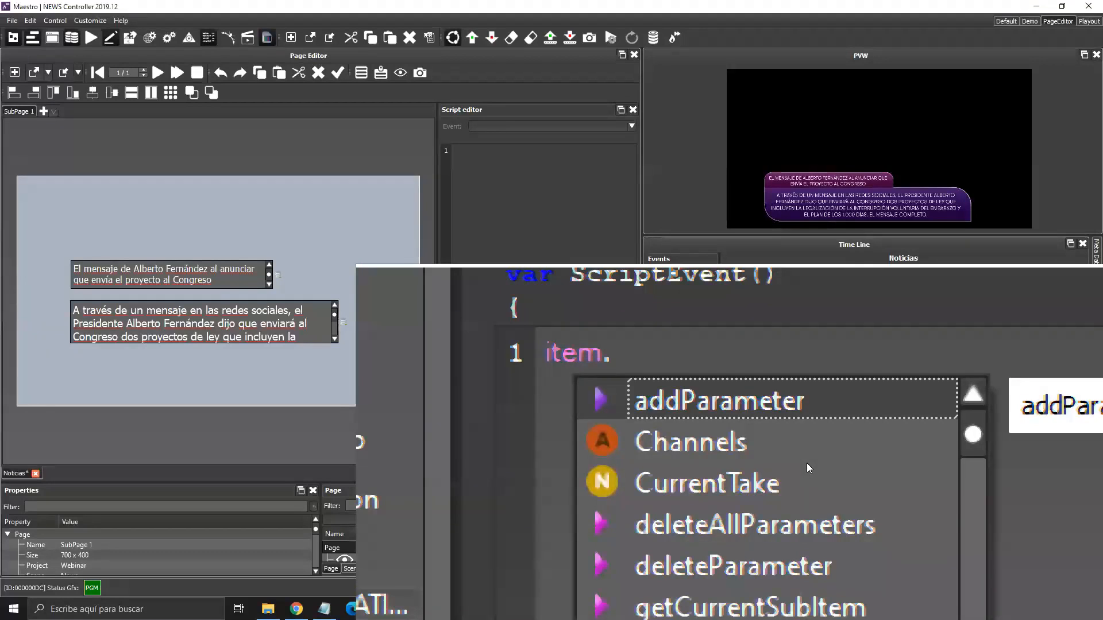
{"action": "key", "text": "Down"}
{"action": "key", "text": "Down"}
{"action": "key", "text": "Down"}
{"action": "scroll", "coordinate": [807, 463], "scroll_direction": "down", "scroll_amount": 3}
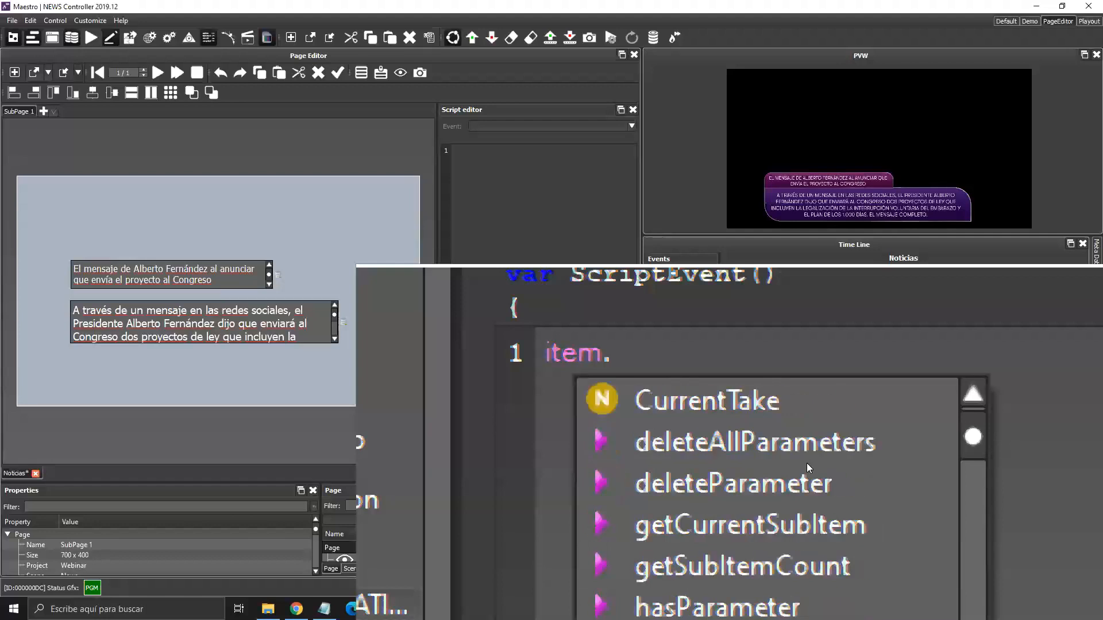
{"action": "key", "text": "Up"}
{"action": "key", "text": "Up"}
{"action": "key", "text": "Up"}
{"action": "key", "text": "Up"}
{"action": "key", "text": "Up"}
{"action": "key", "text": "Down"}
{"action": "key", "text": "Return"}
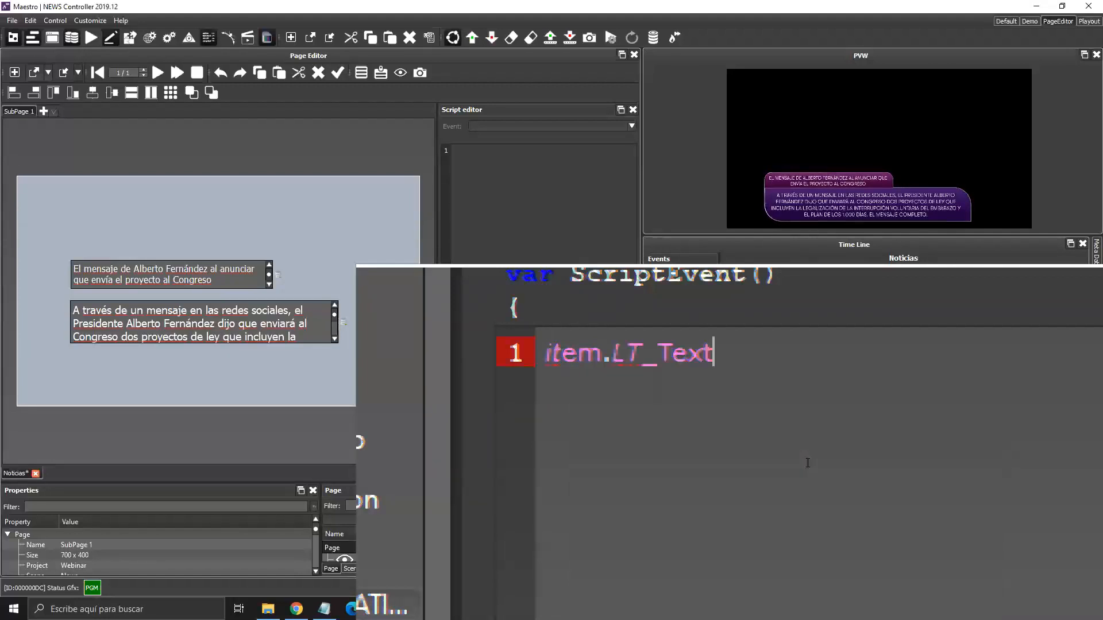
{"action": "type", "text": ".in"}
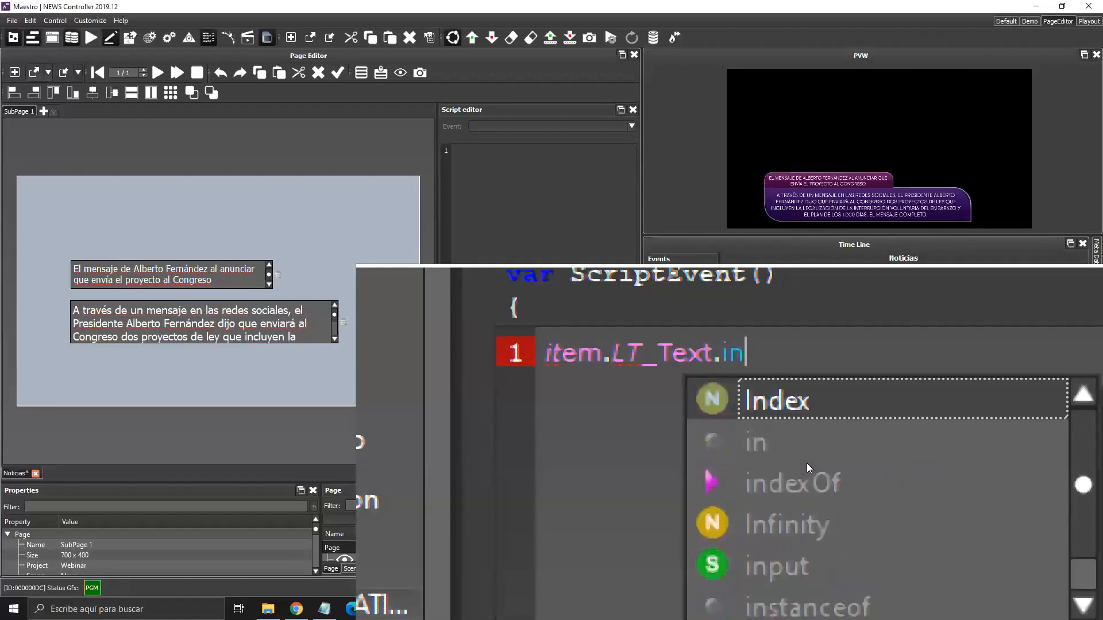
{"action": "key", "text": "Return"}
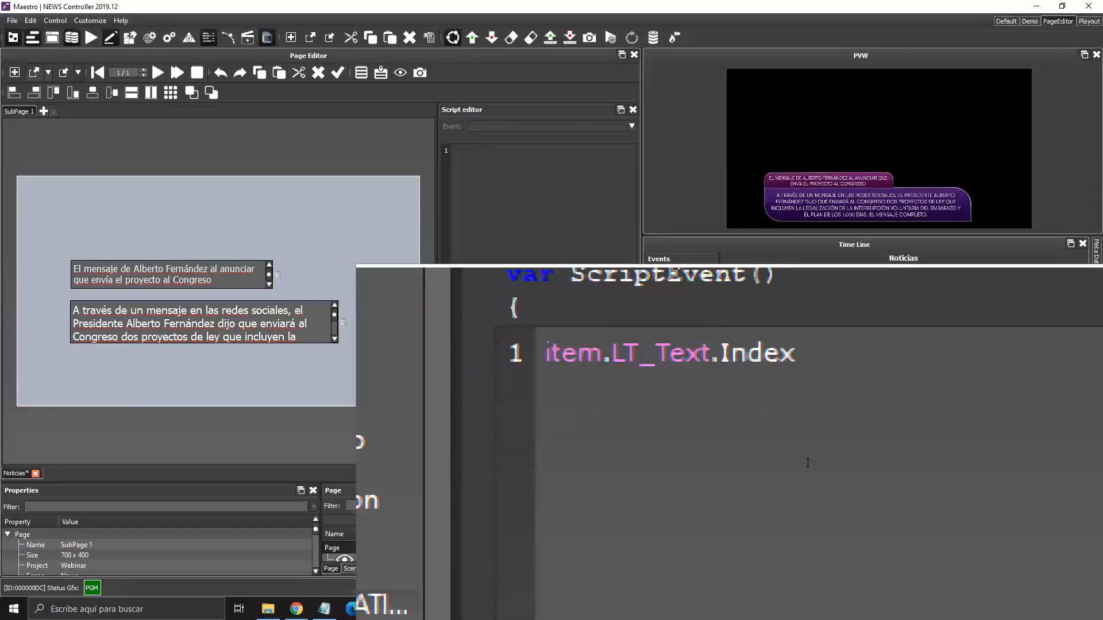
{"action": "key", "text": "Left"}
{"action": "key", "text": "Left"}
{"action": "key", "text": "Left"}
{"action": "key", "text": "Left"}
{"action": "key", "text": "Left"}
{"action": "key", "text": "Left"}
{"action": "key", "text": "Left"}
Show the text box names and script item.LT_Text.Index = 0; and item.Up_Text.Index = 0;.
{"action": "left_click", "coordinate": [381, 73]}
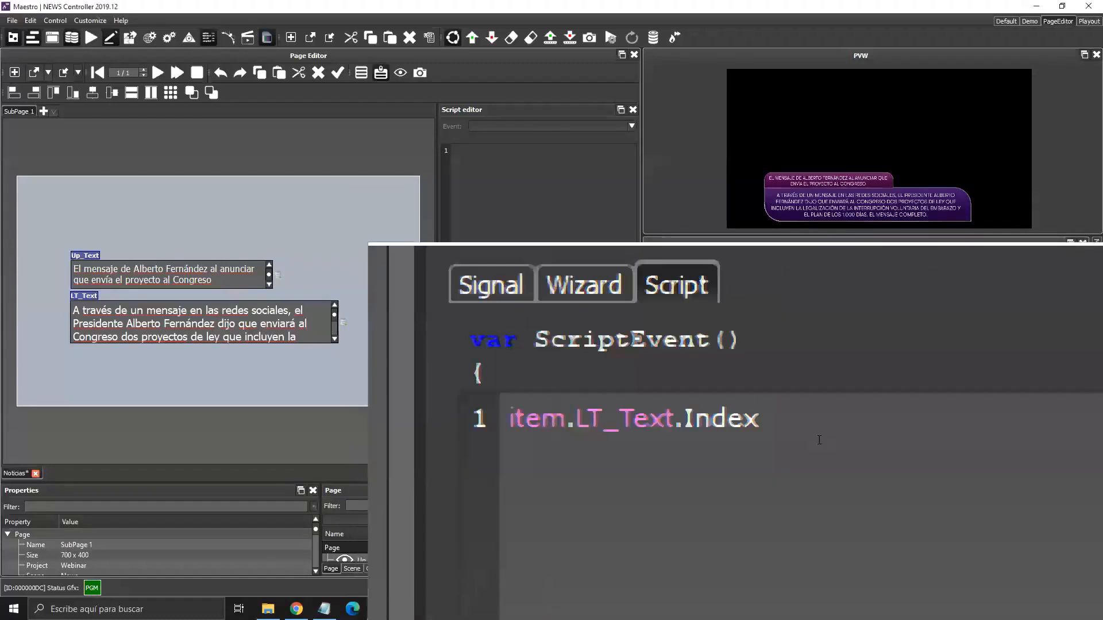
{"action": "type", "text": "= "}
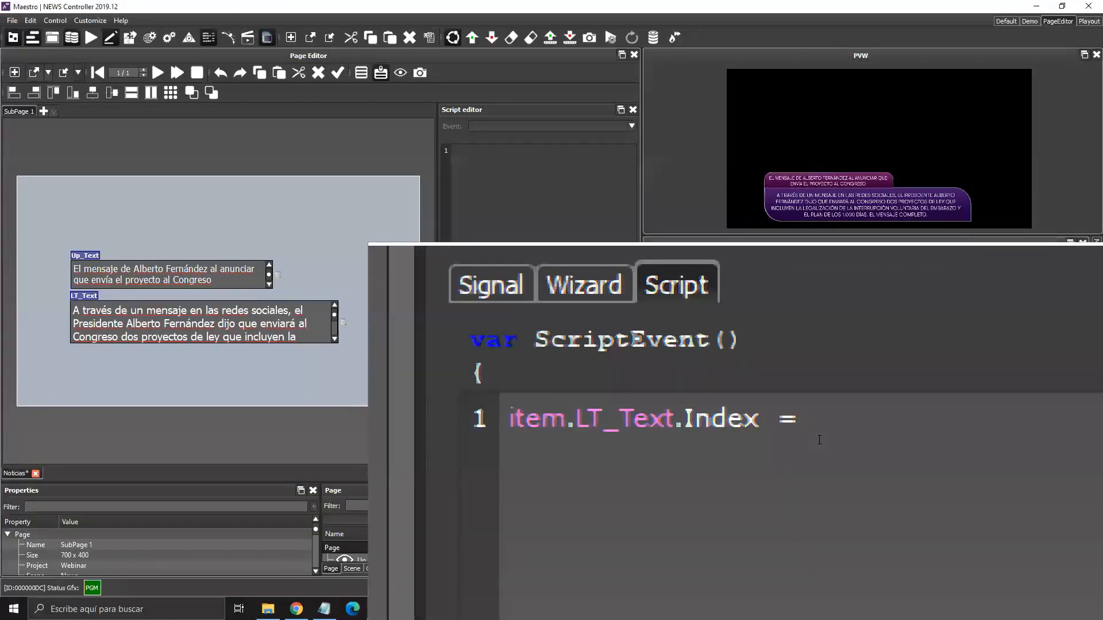
{"action": "type", "text": "0;"}
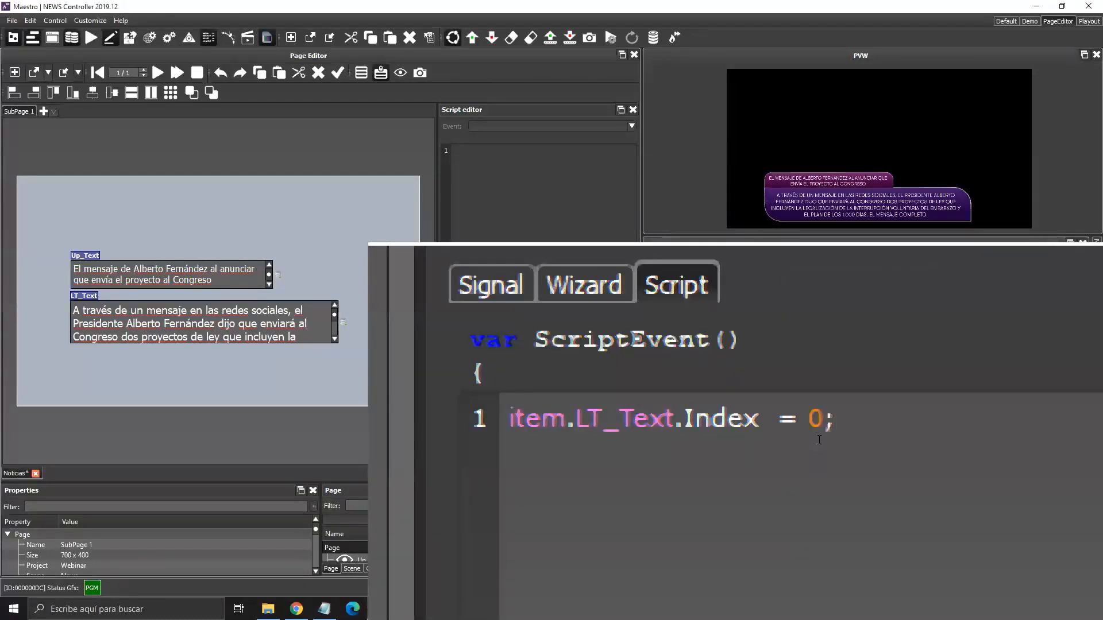
{"action": "key", "text": "Return"}
{"action": "type", "text": "item."}
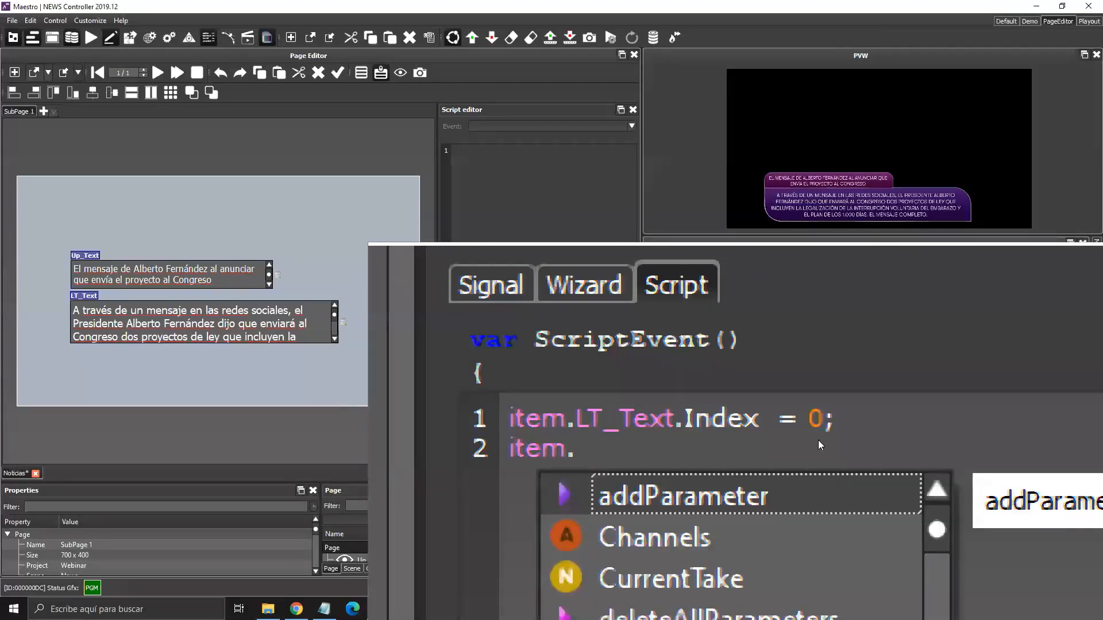
{"action": "key", "text": "Down"}
{"action": "key", "text": "Down"}
{"action": "key", "text": "Down"}
{"action": "key", "text": "Down"}
{"action": "key", "text": "Down"}
{"action": "key", "text": "Down"}
{"action": "key", "text": "Down"}
{"action": "key", "text": "Down"}
{"action": "key", "text": "Down"}
{"action": "key", "text": "Down"}
{"action": "key", "text": "Down"}
{"action": "key", "text": "Down"}
{"action": "key", "text": "Down"}
{"action": "key", "text": "Down"}
{"action": "key", "text": "Down"}
{"action": "key", "text": "Down"}
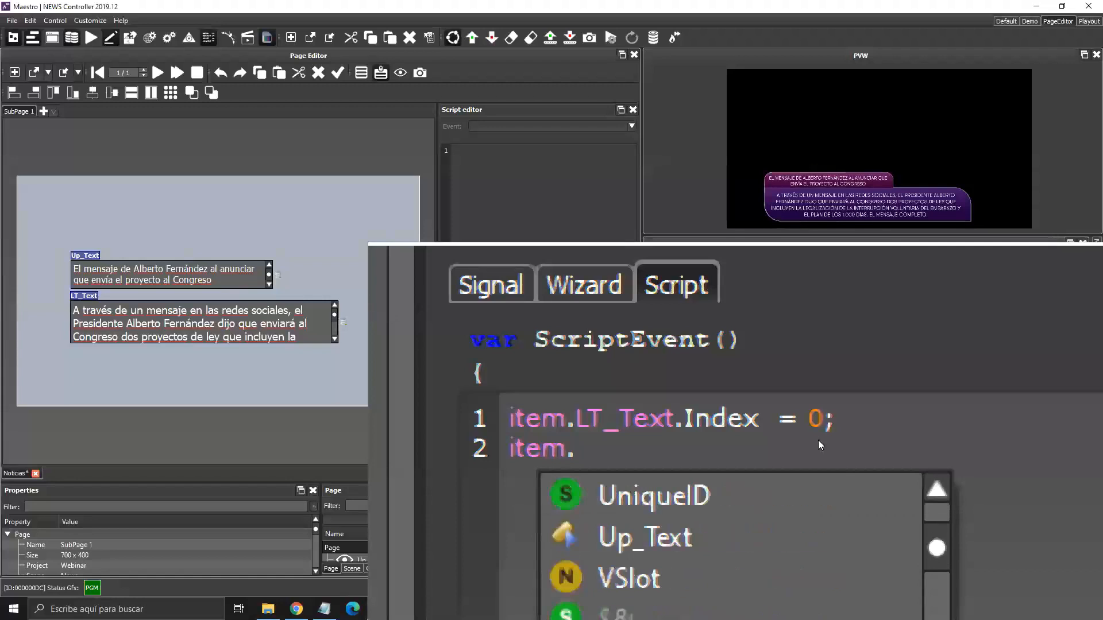
{"action": "key", "text": "Down"}
{"action": "key", "text": "Up"}
{"action": "key", "text": "Return"}
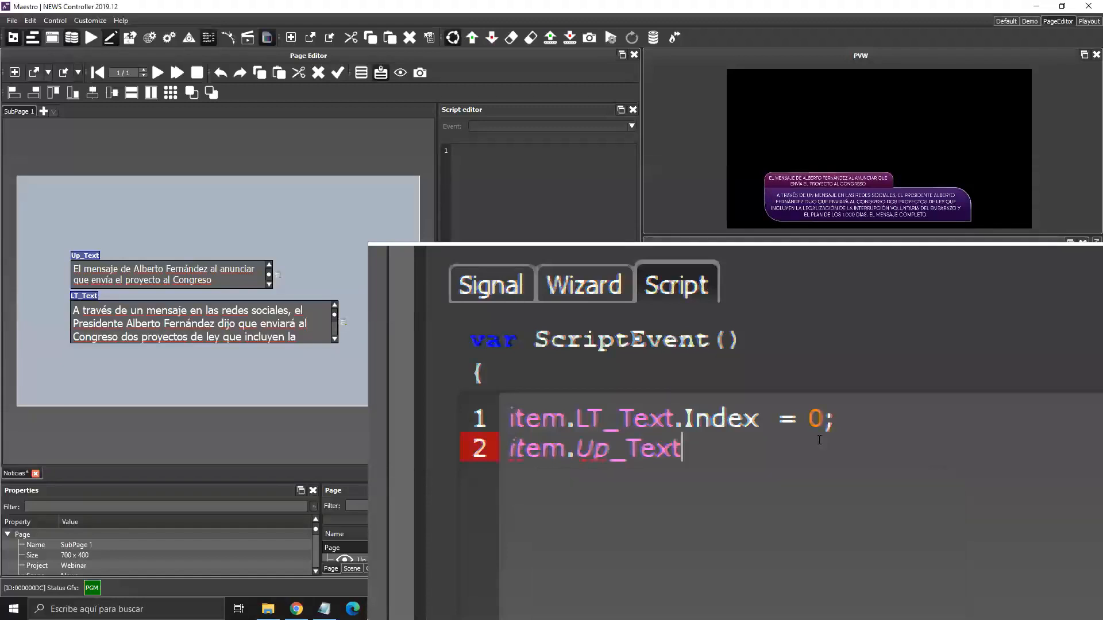
{"action": "type", "text": ".in"}
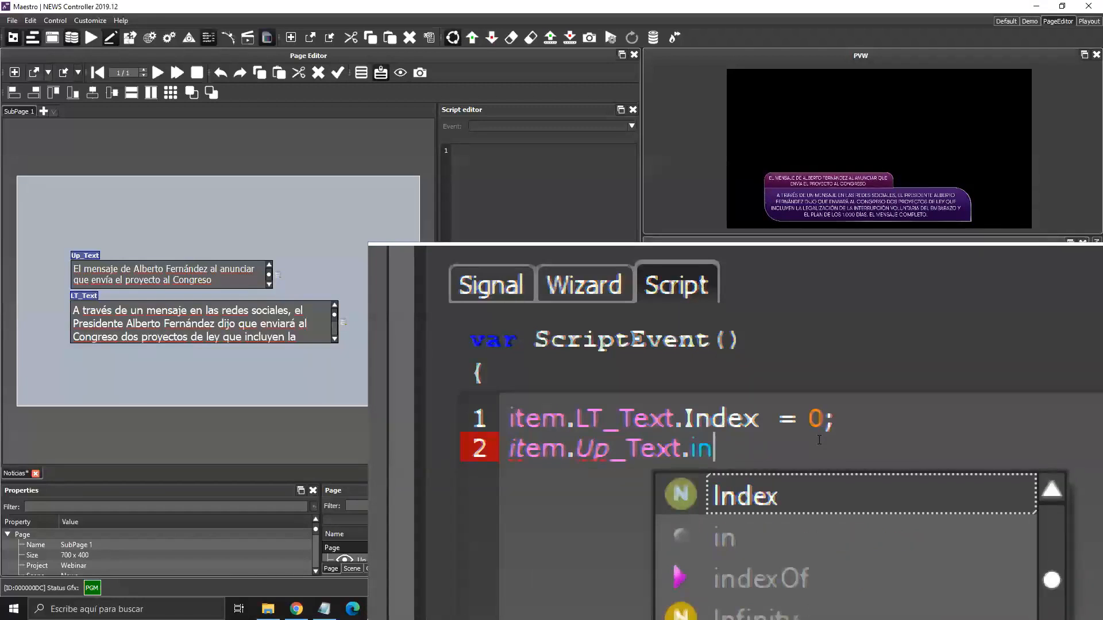
{"action": "key", "text": "Return"}
{"action": "type", "text": "= 0;"}
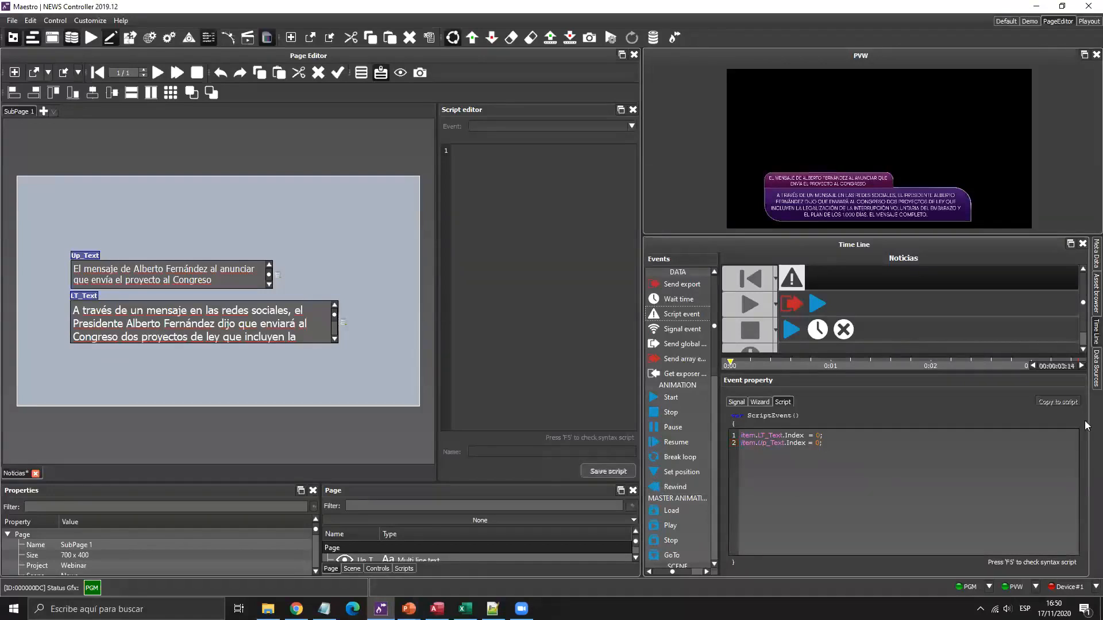
Check the RSS Webinar queries in the data sources view, then return to the Noticias timeline.
{"action": "left_click", "coordinate": [1096, 368]}
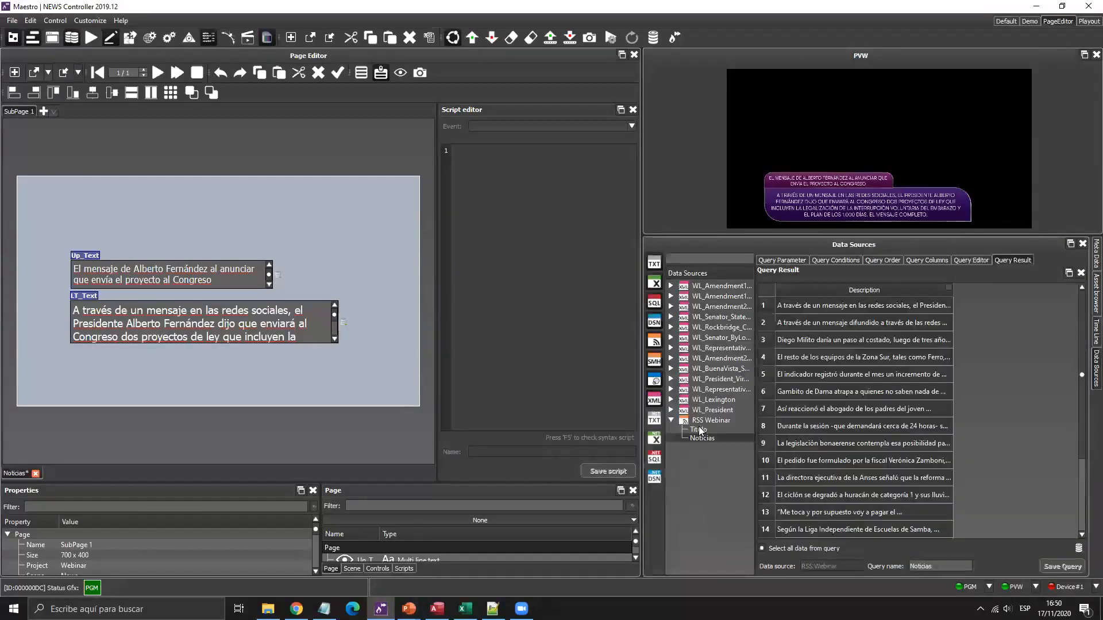
{"action": "left_click", "coordinate": [698, 426]}
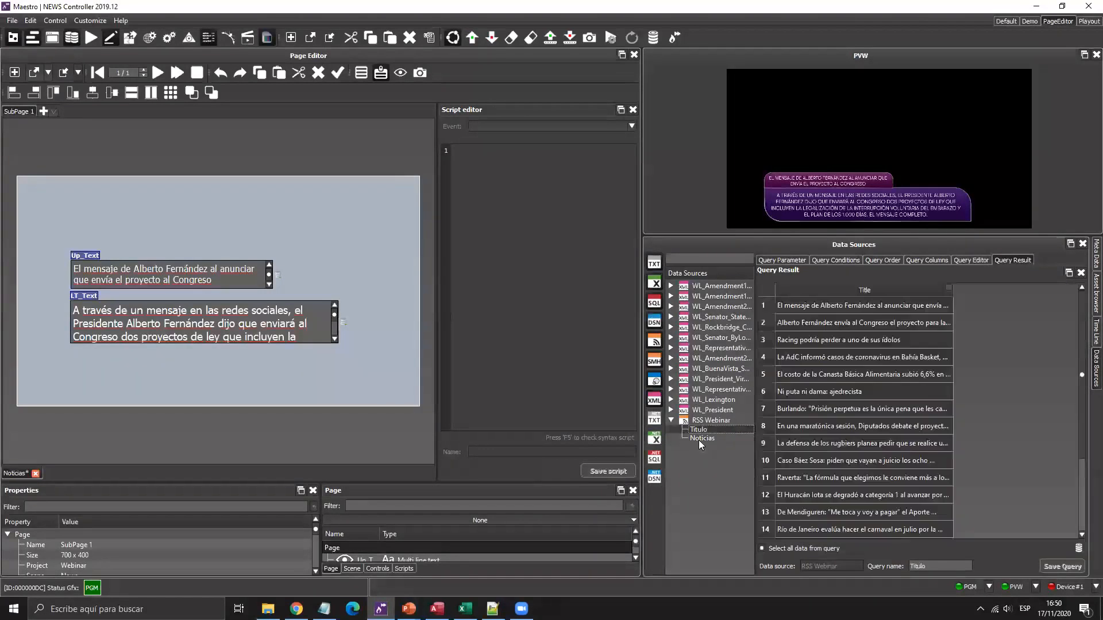
{"action": "left_click", "coordinate": [1094, 331]}
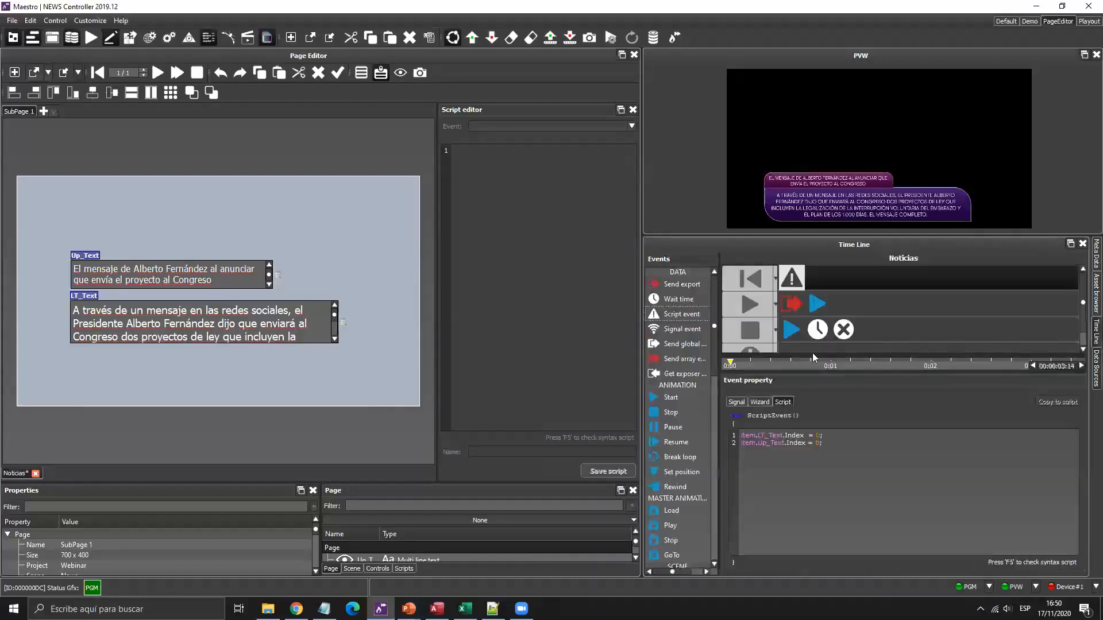
Add a Wait time event after the Play row's start animation and bring up its duration settings.
{"action": "left_click", "coordinate": [754, 299]}
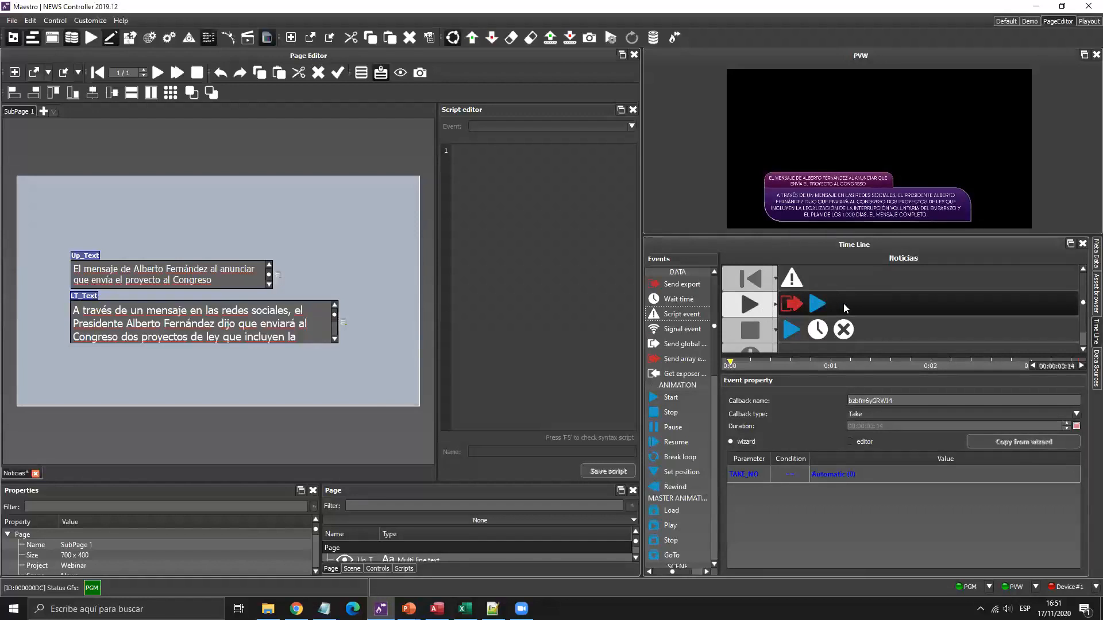
{"action": "left_click_drag", "start_coordinate": [687, 303], "coordinate": [905, 299]}
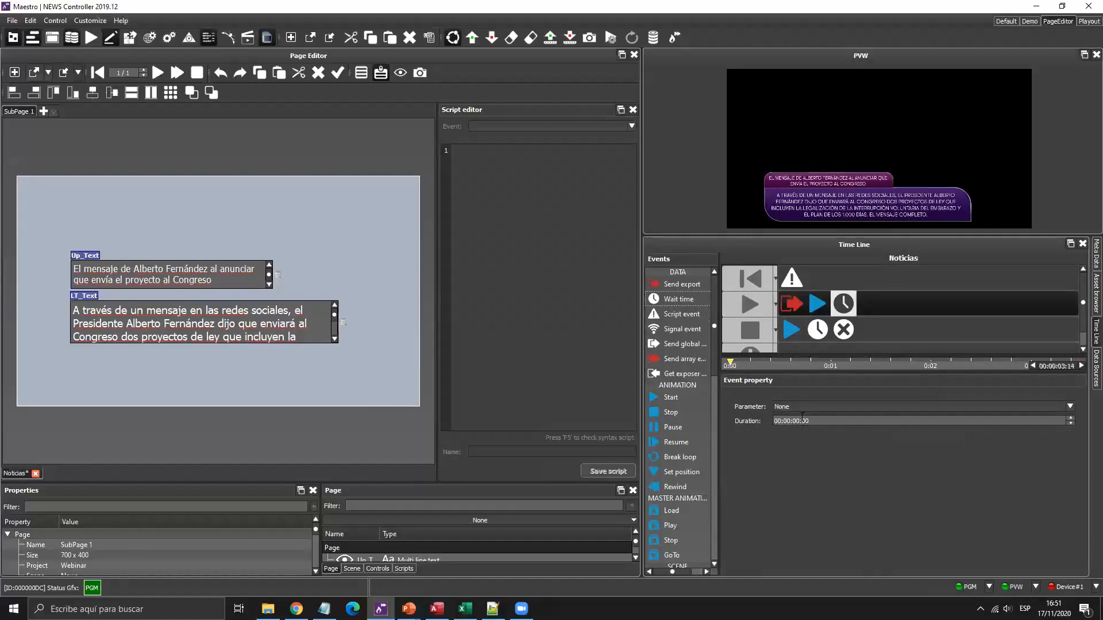
{"action": "left_click", "coordinate": [817, 303]}
{"action": "left_click", "coordinate": [843, 303]}
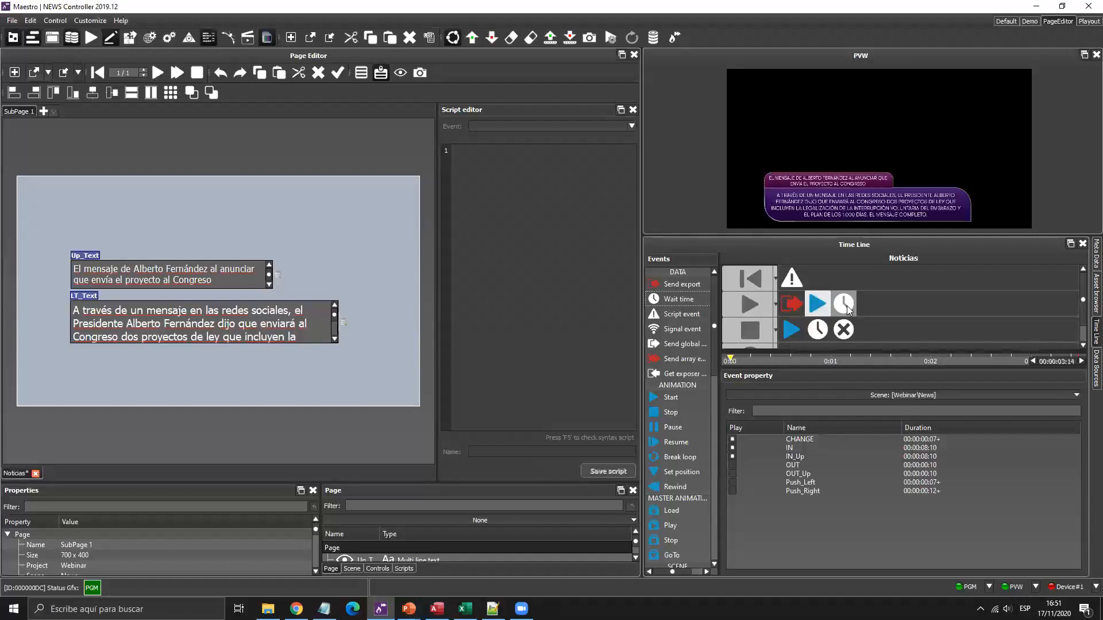
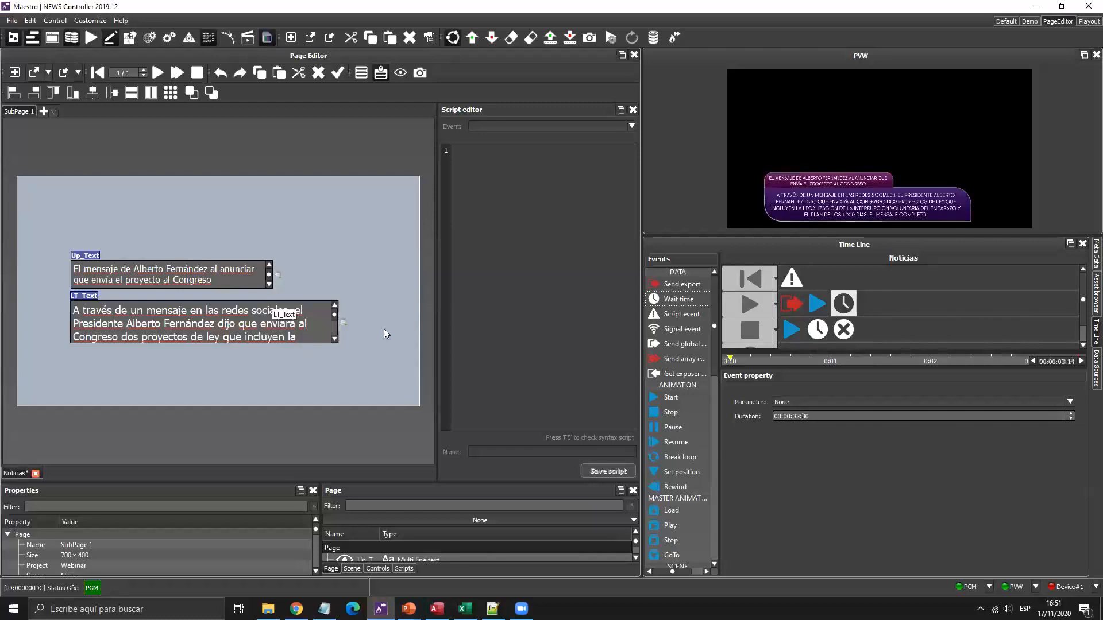
Add a Script event to the play row with the first line item.LT_Text.Index ++;.
{"action": "left_click_drag", "start_coordinate": [673, 320], "coordinate": [894, 302]}
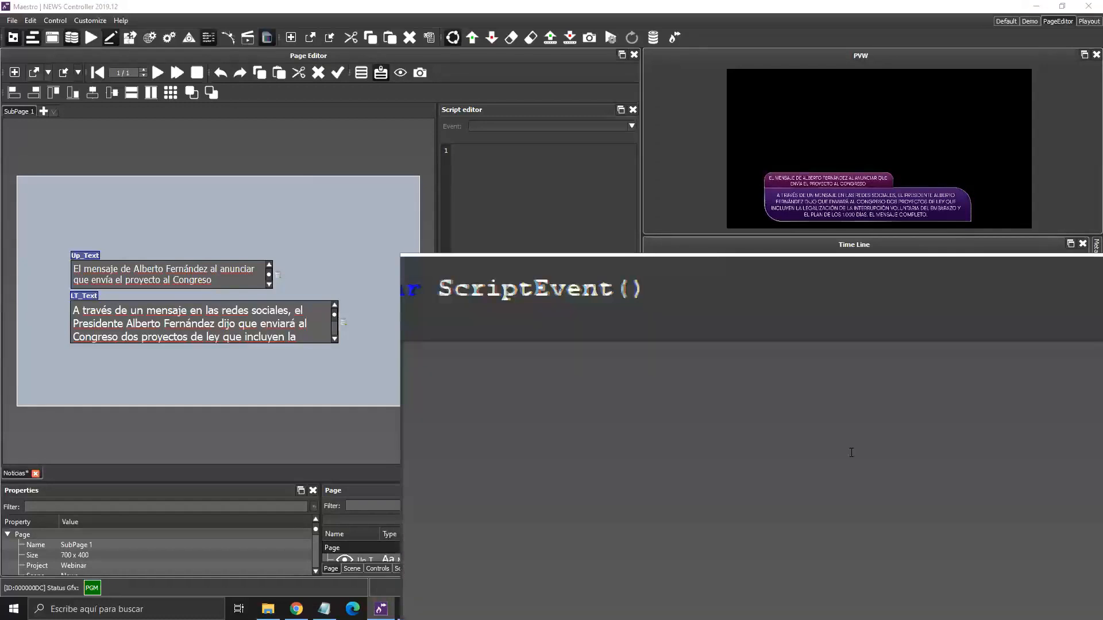
{"action": "type", "text": "it"}
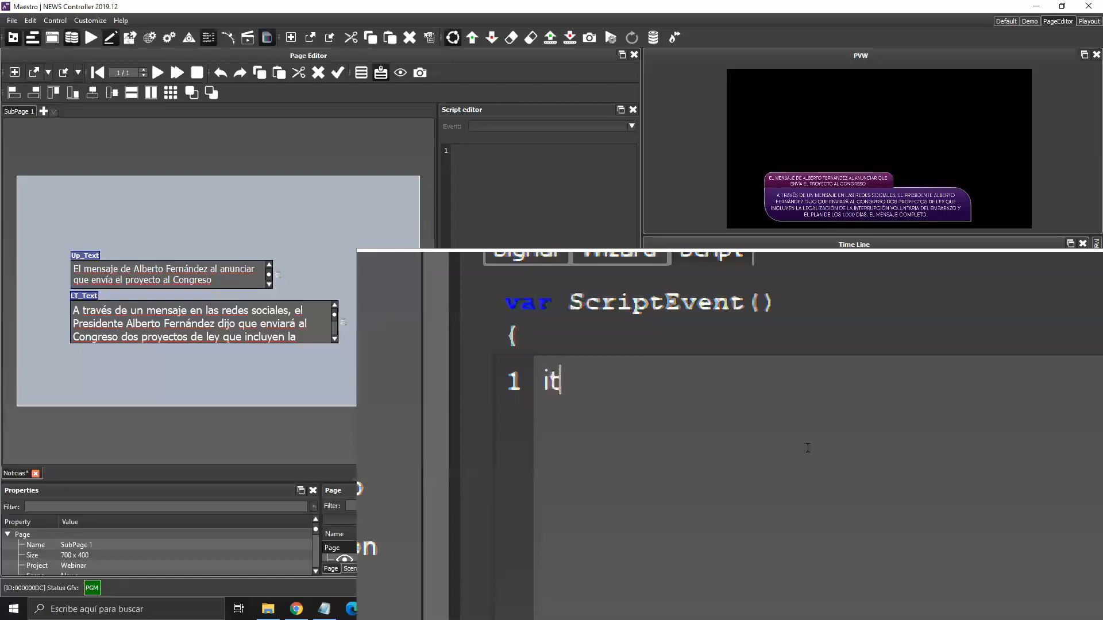
{"action": "type", "text": "em."}
{"action": "key", "text": "Down"}
{"action": "key", "text": "Down"}
{"action": "key", "text": "Down"}
{"action": "key", "text": "Down"}
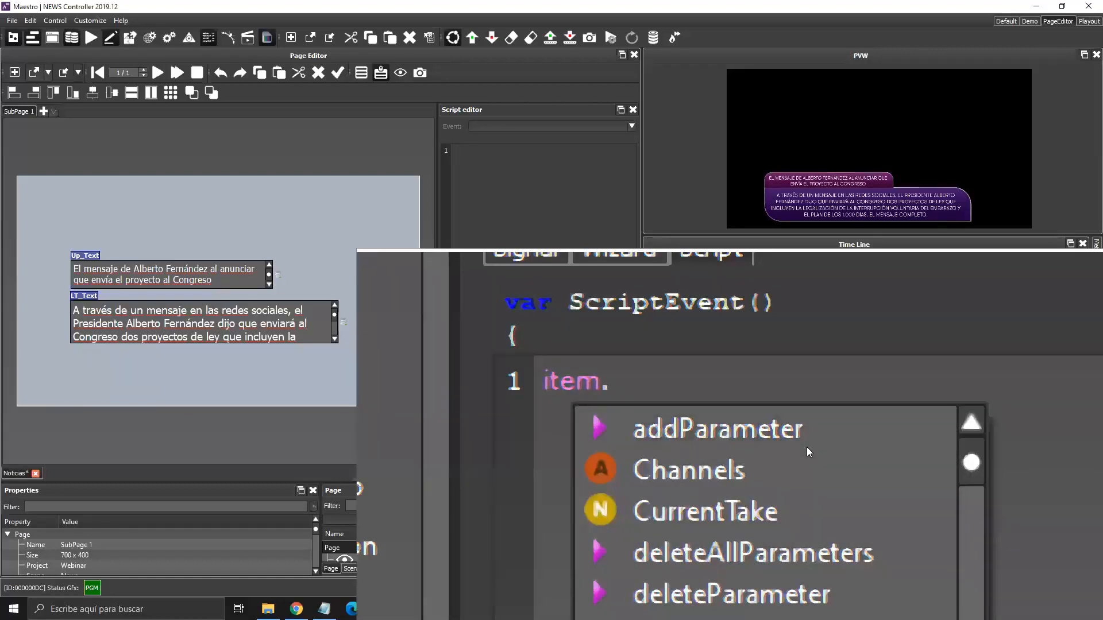
{"action": "key", "text": "Down"}
{"action": "key", "text": "Down"}
{"action": "key", "text": "Down"}
{"action": "key", "text": "Down"}
{"action": "key", "text": "Down"}
{"action": "key", "text": "Down"}
{"action": "key", "text": "Down"}
{"action": "key", "text": "Down"}
{"action": "key", "text": "Down"}
{"action": "key", "text": "Up"}
{"action": "key", "text": "Up"}
{"action": "key", "text": "Up"}
{"action": "key", "text": "Return"}
{"action": "type", "text": ".in"}
{"action": "key", "text": "Return"}
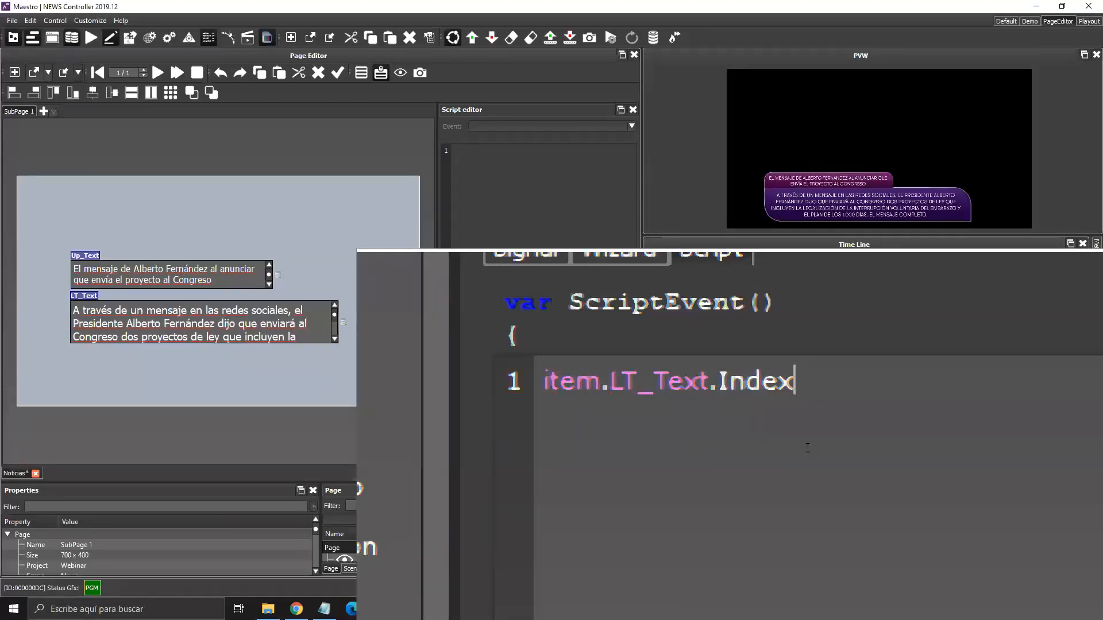
{"action": "type", "text": "++;"}
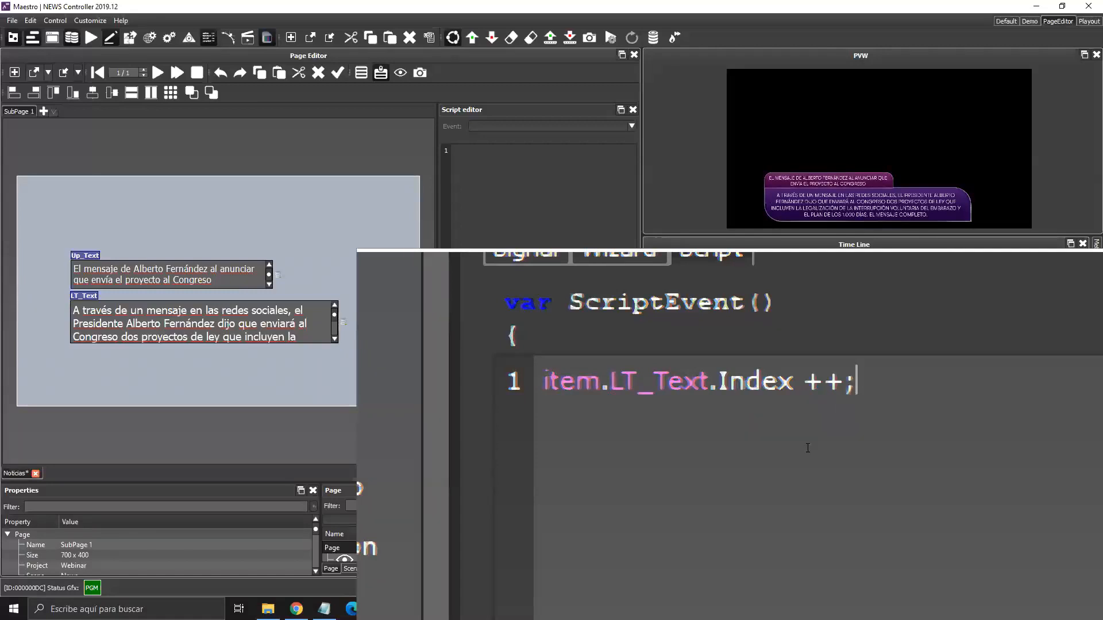
{"action": "key", "text": "Return"}
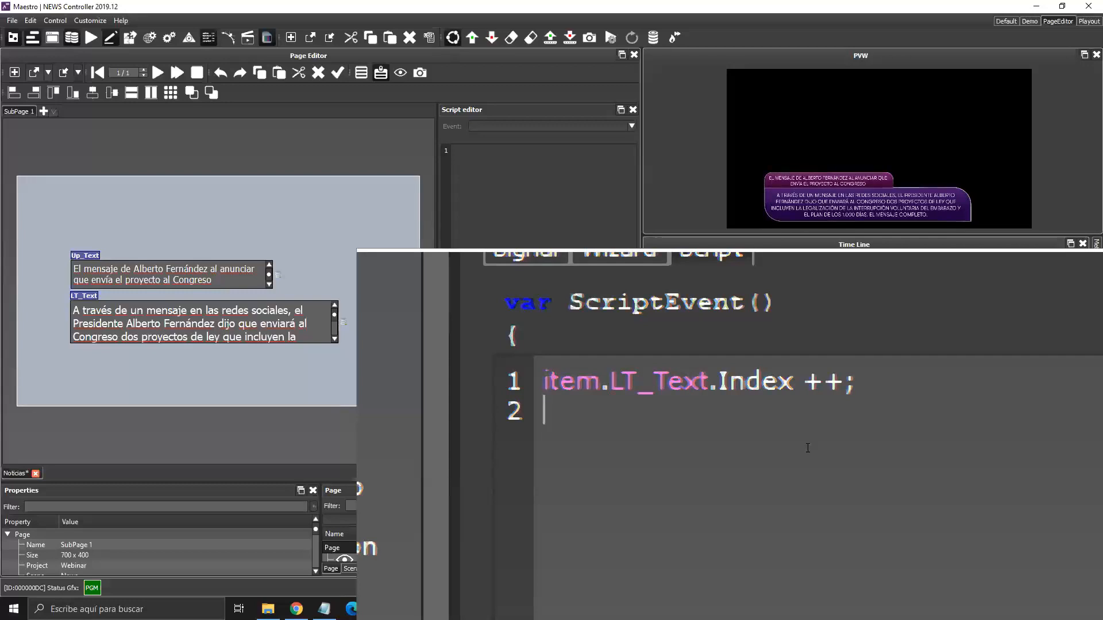
Write the second script line item.Up_Text.Index ++;.
{"action": "type", "text": "item"}
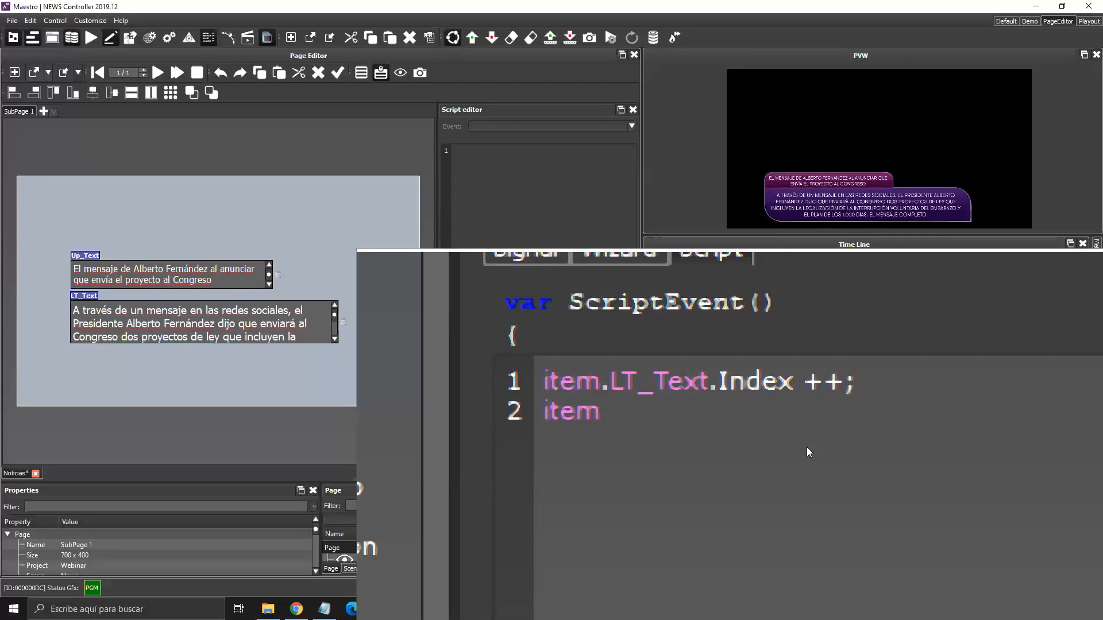
{"action": "type", "text": "."}
{"action": "key", "text": "Down"}
{"action": "scroll", "coordinate": [806, 447], "scroll_direction": "down", "scroll_amount": 3}
{"action": "scroll", "coordinate": [806, 447], "scroll_direction": "down", "scroll_amount": 3}
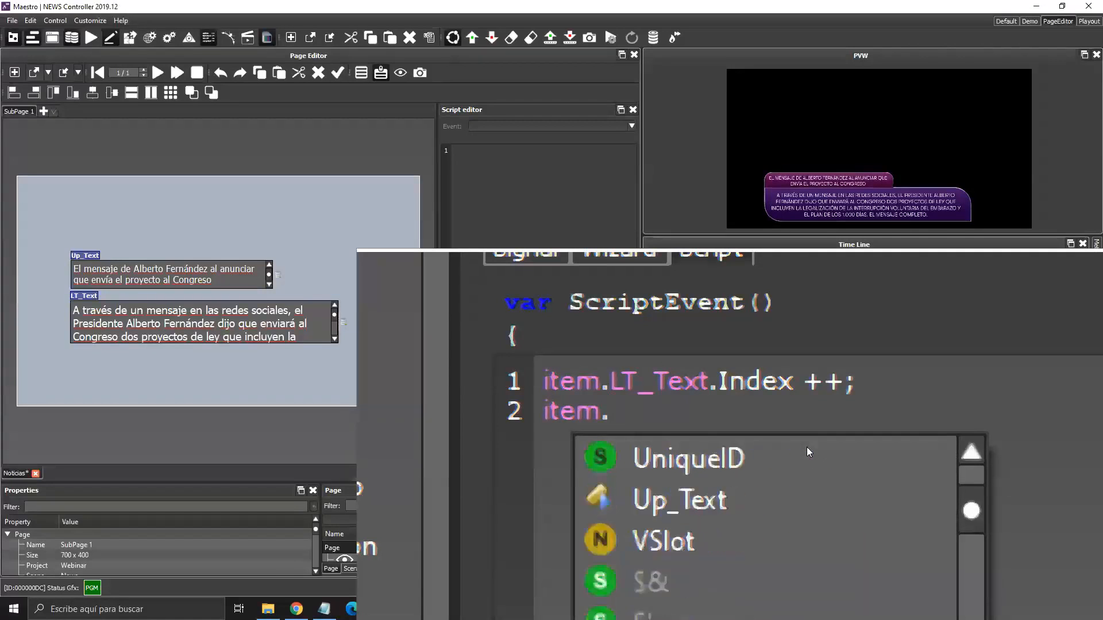
{"action": "key", "text": "Down"}
{"action": "key", "text": "Down"}
{"action": "key", "text": "Return"}
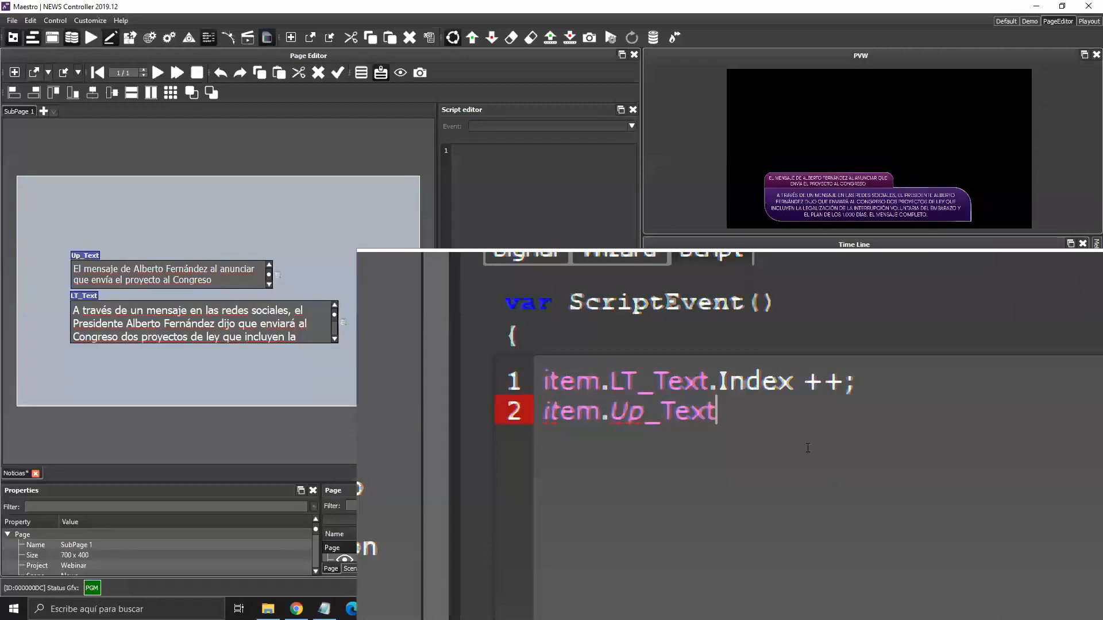
{"action": "type", "text": ".in"}
{"action": "key", "text": "Return"}
{"action": "type", "text": "++;"}
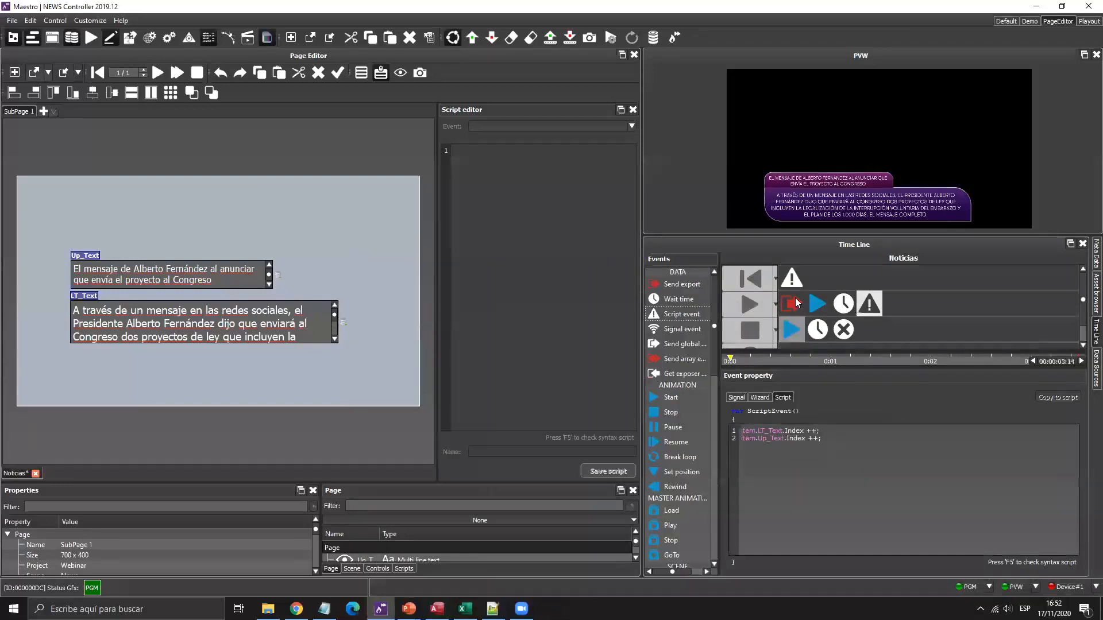
Review the cue row event and the play row's send export, start animation, wait time and script events.
{"action": "left_click", "coordinate": [752, 280]}
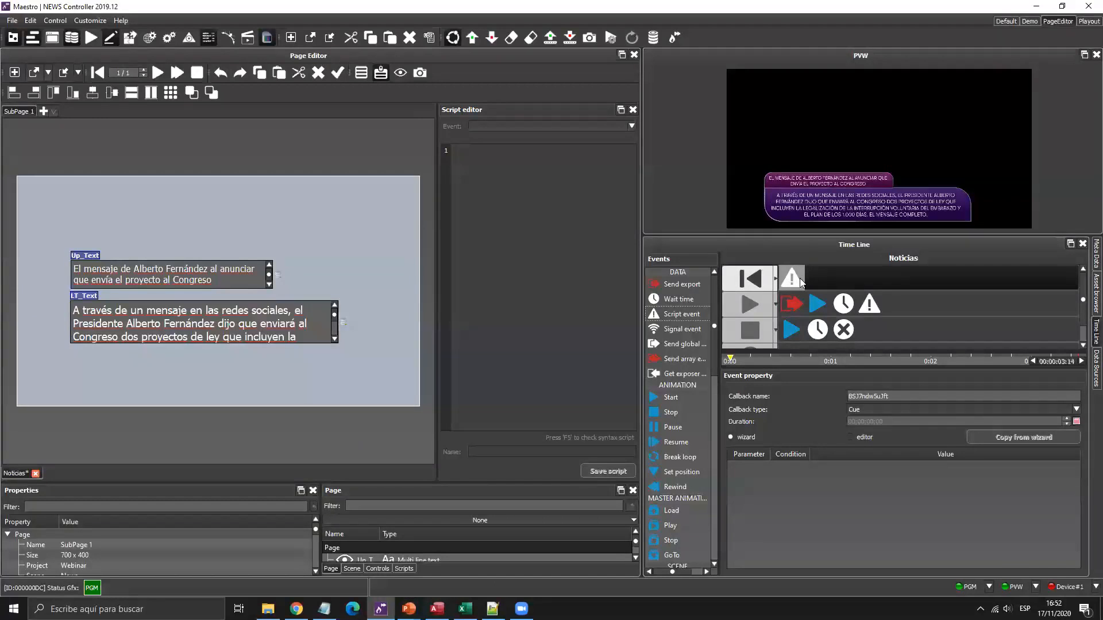
{"action": "left_click", "coordinate": [801, 280]}
{"action": "left_click", "coordinate": [792, 305]}
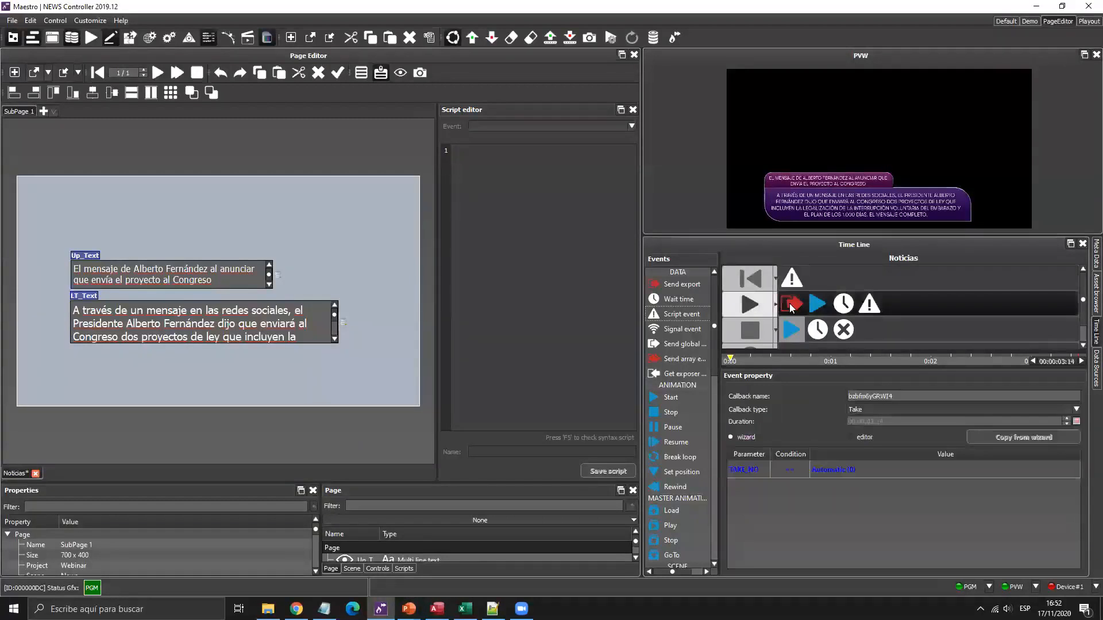
{"action": "left_click", "coordinate": [817, 303]}
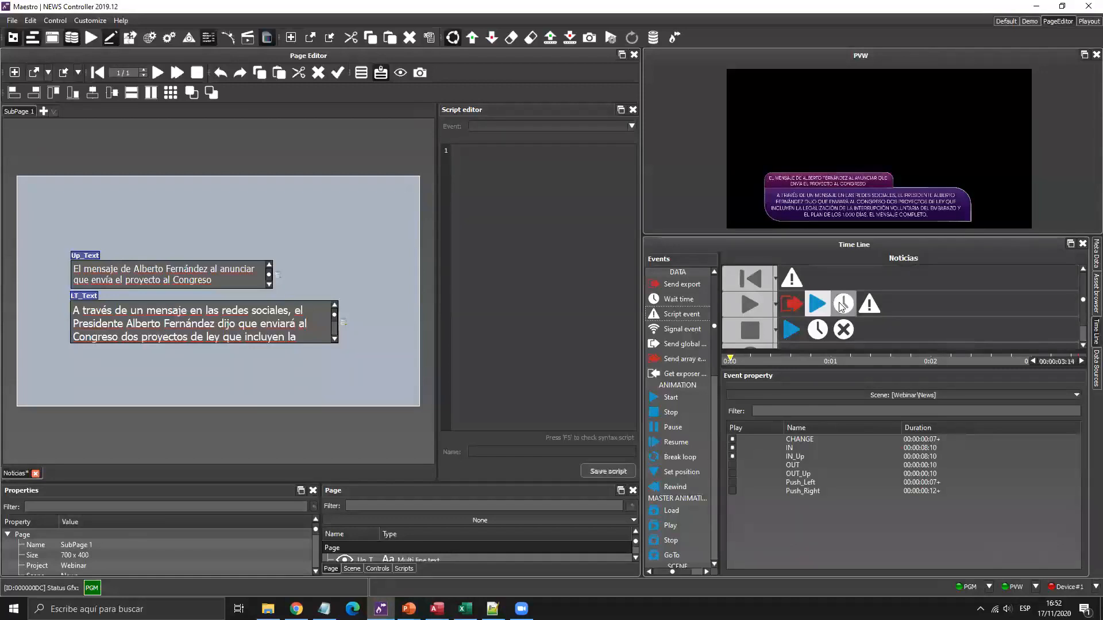
{"action": "left_click", "coordinate": [842, 305]}
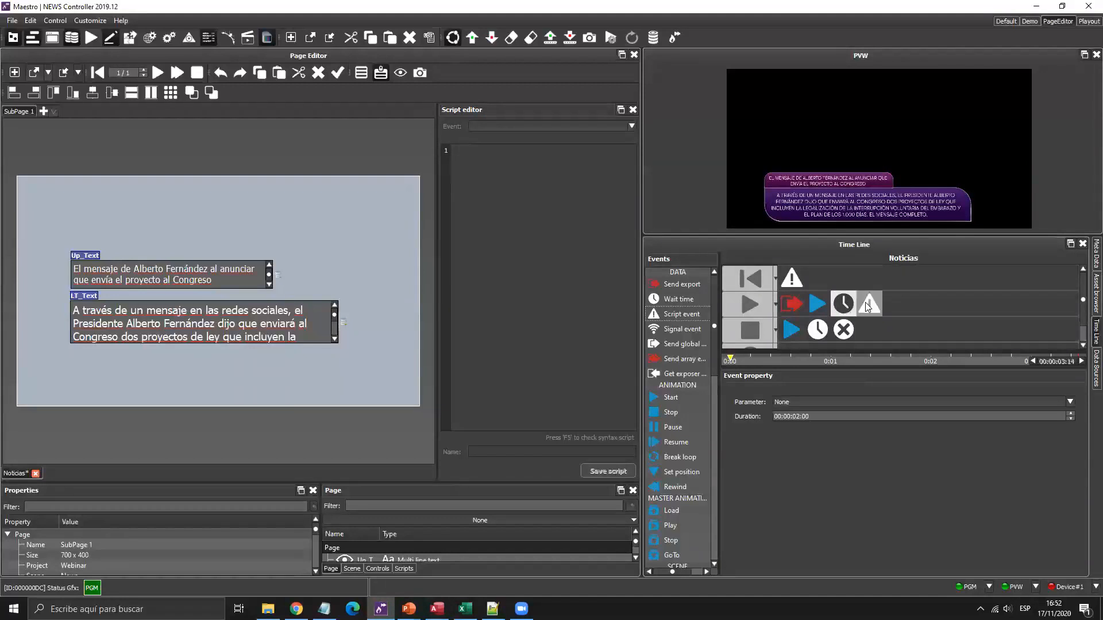
{"action": "left_click", "coordinate": [869, 304]}
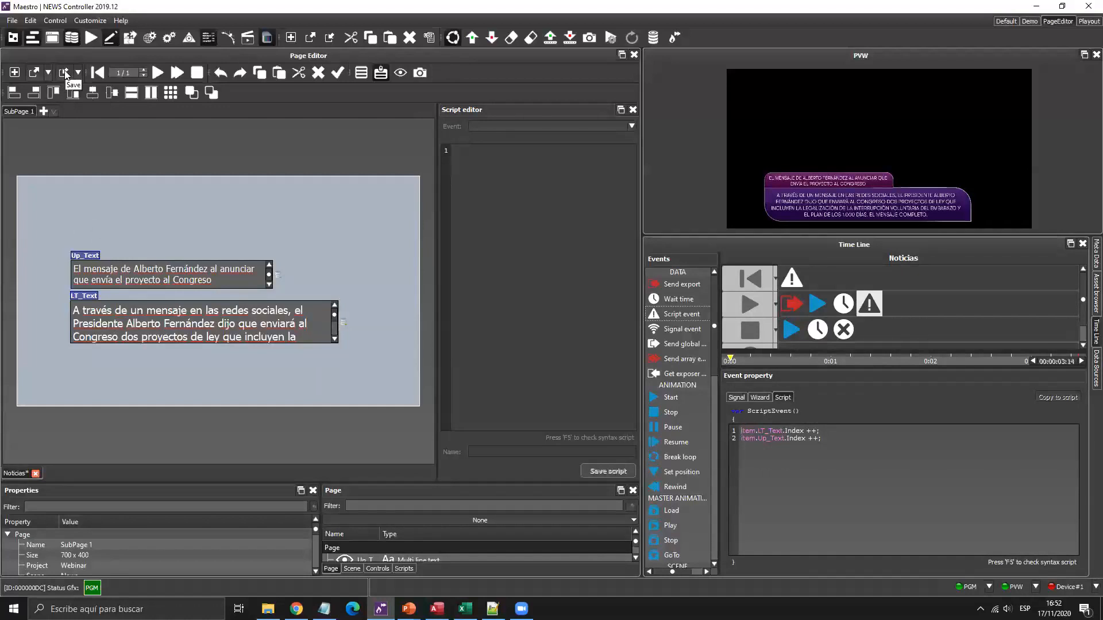
Compare the cue script resetting Index to 0 with the incrementing play script, then save Noticias.
{"action": "left_click", "coordinate": [791, 278]}
{"action": "left_click", "coordinate": [869, 301]}
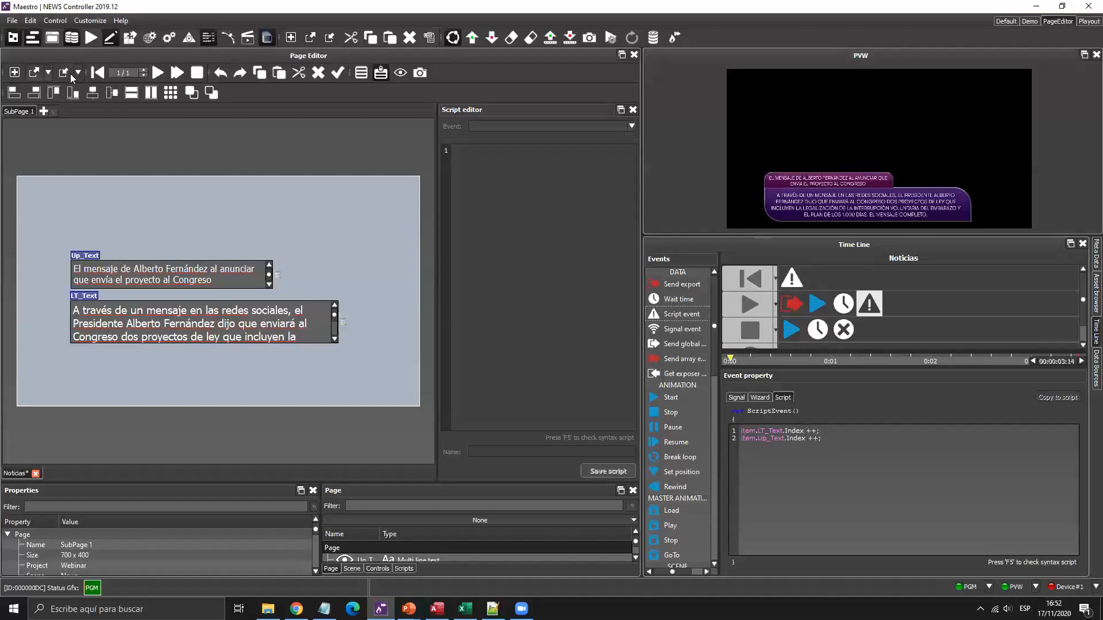
{"action": "key", "text": "ctrl+s"}
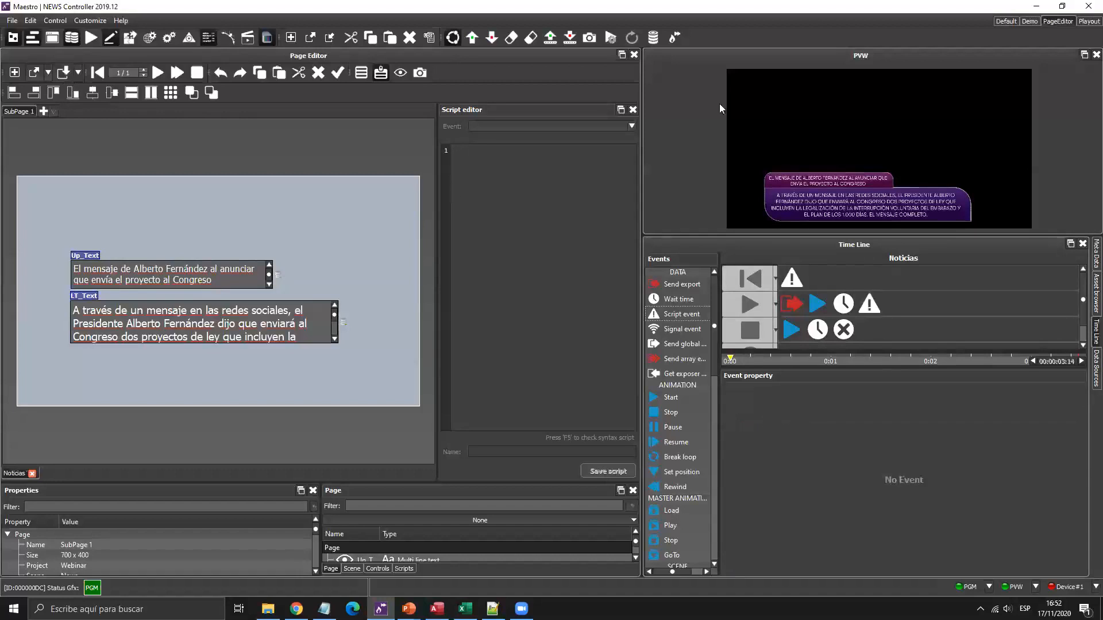
In the Playout layout, drag the Noticias page from the Webinar folder into the rundown.
{"action": "left_click", "coordinate": [1087, 22]}
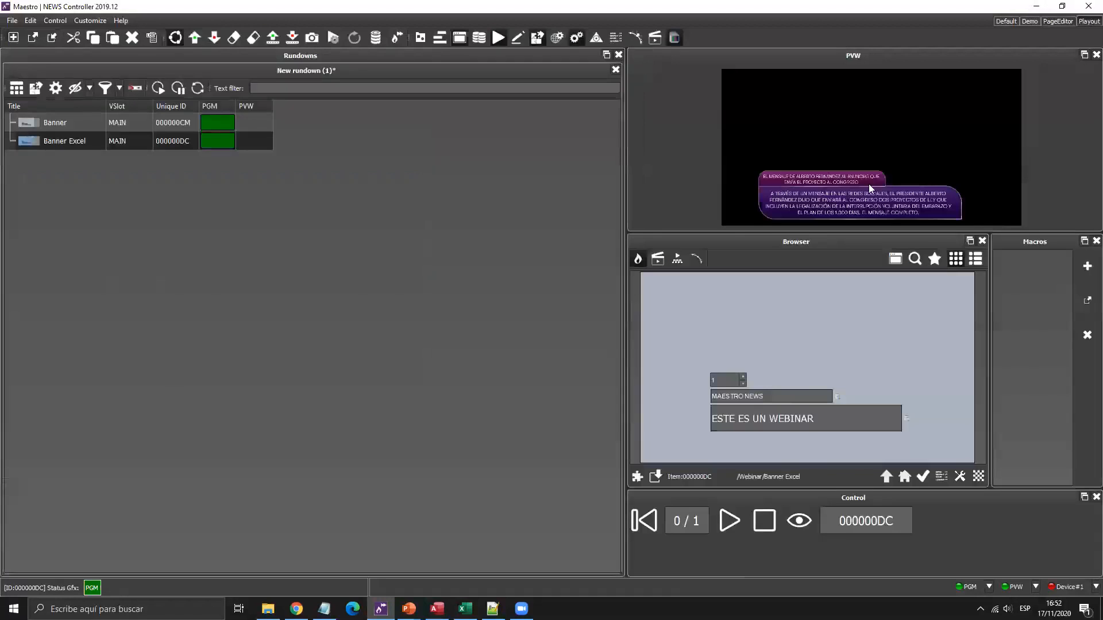
{"action": "left_click", "coordinate": [885, 477]}
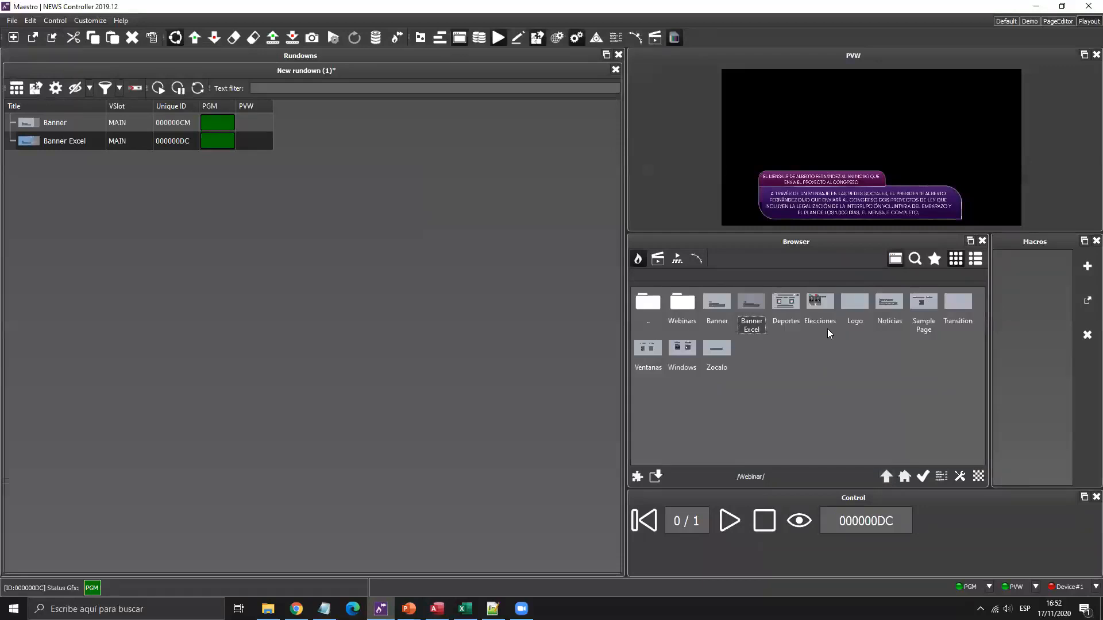
{"action": "left_click_drag", "start_coordinate": [889, 302], "coordinate": [149, 167]}
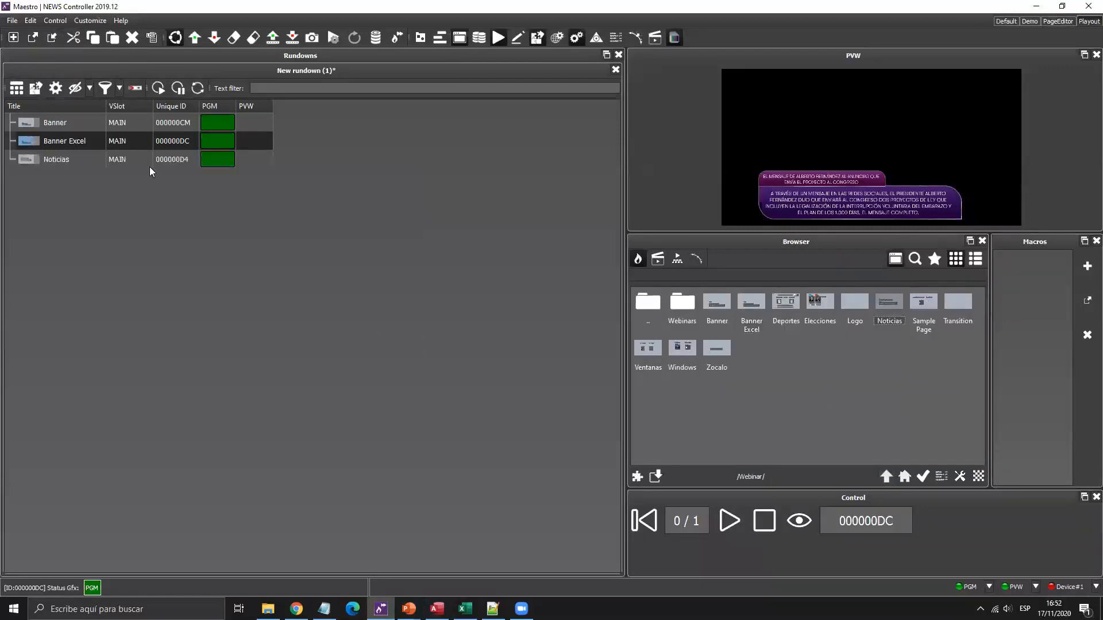
Rewind Noticias and put it on air, then resize the preview and item editor.
{"action": "left_click", "coordinate": [148, 166]}
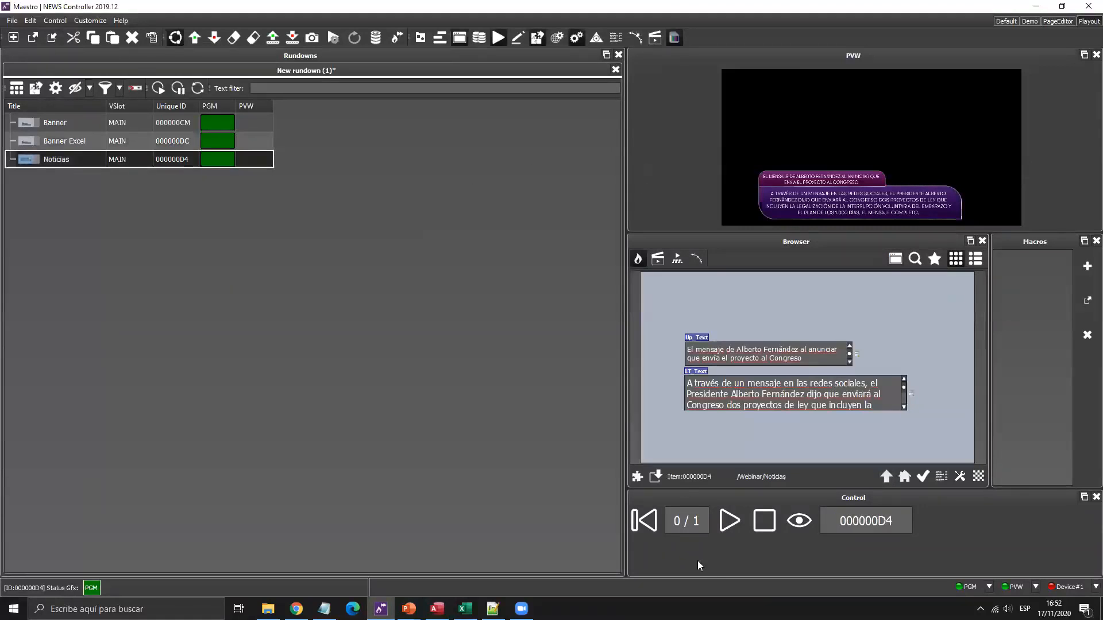
{"action": "left_click", "coordinate": [650, 525]}
{"action": "left_click", "coordinate": [728, 522]}
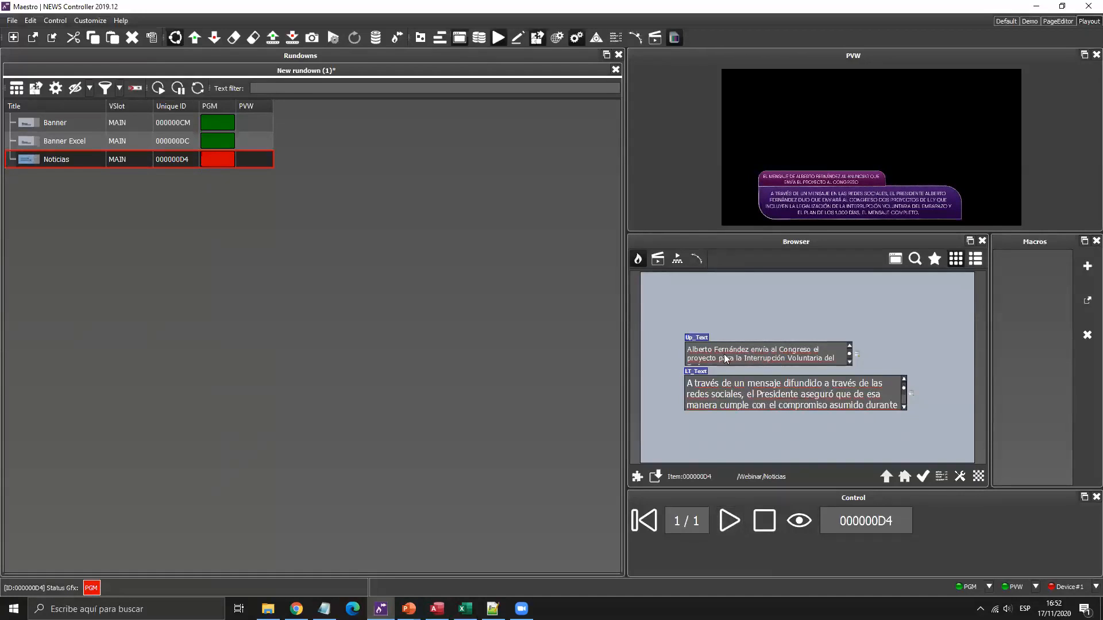
{"action": "left_click_drag", "start_coordinate": [721, 233], "coordinate": [741, 280]}
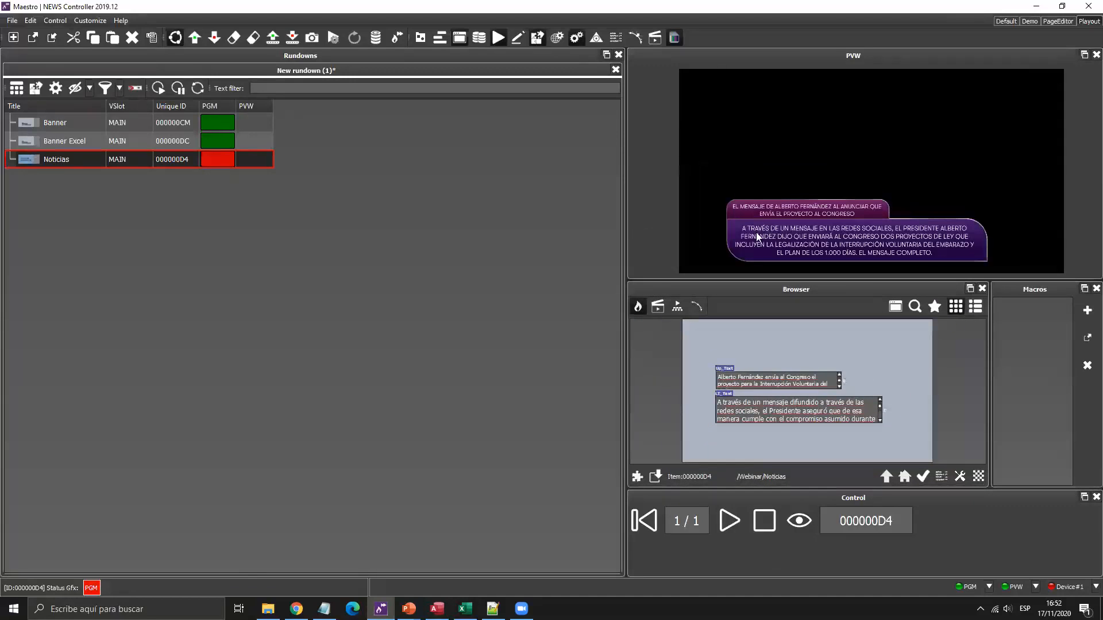
{"action": "left_click_drag", "start_coordinate": [825, 280], "coordinate": [821, 236]}
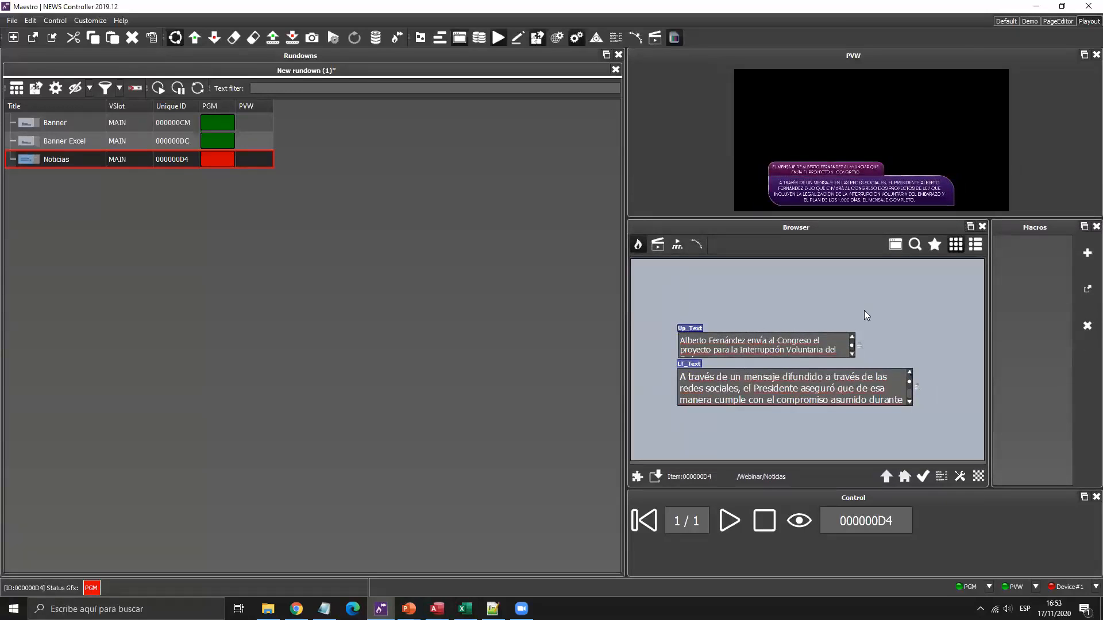
In the Default layout, take the next two news items to air, then stop Noticias.
{"action": "left_click", "coordinate": [1008, 21]}
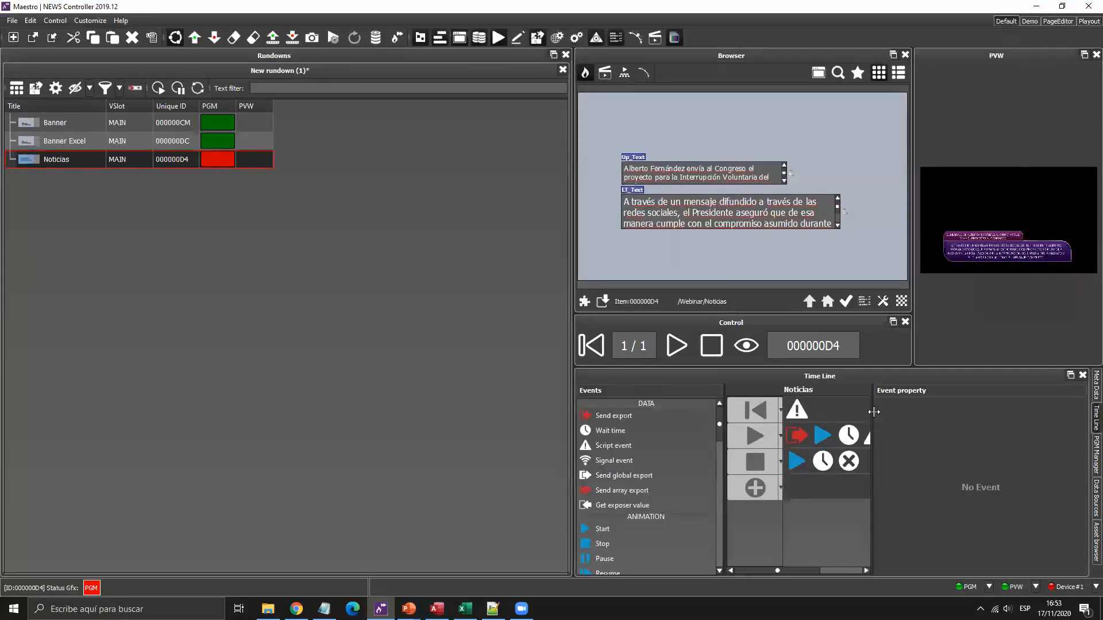
{"action": "left_click_drag", "start_coordinate": [573, 387], "coordinate": [458, 380]}
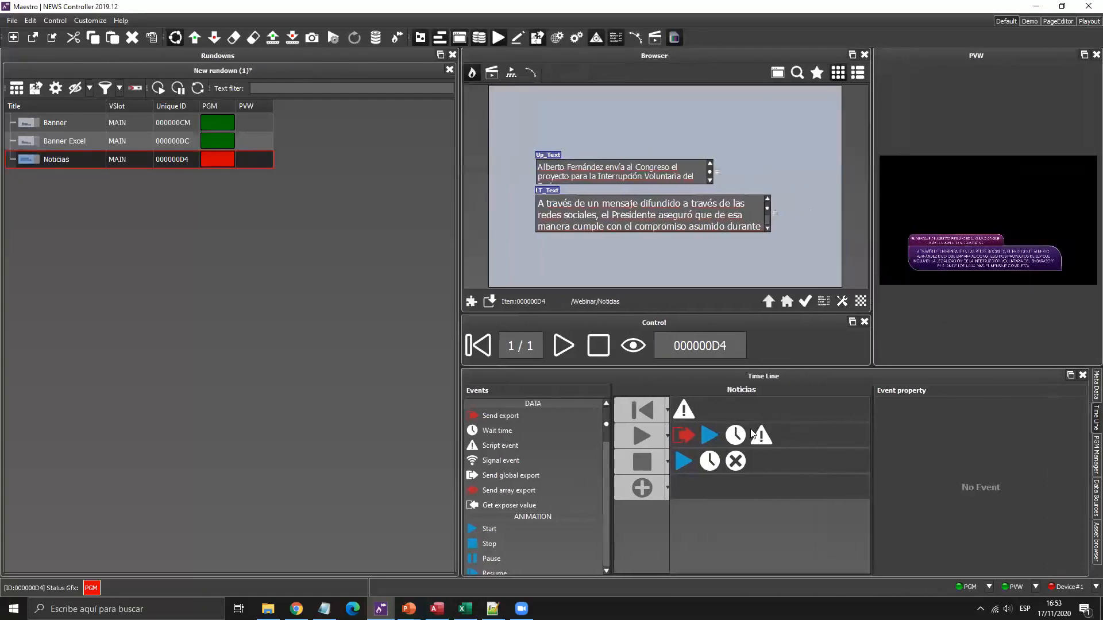
{"action": "left_click", "coordinate": [757, 435]}
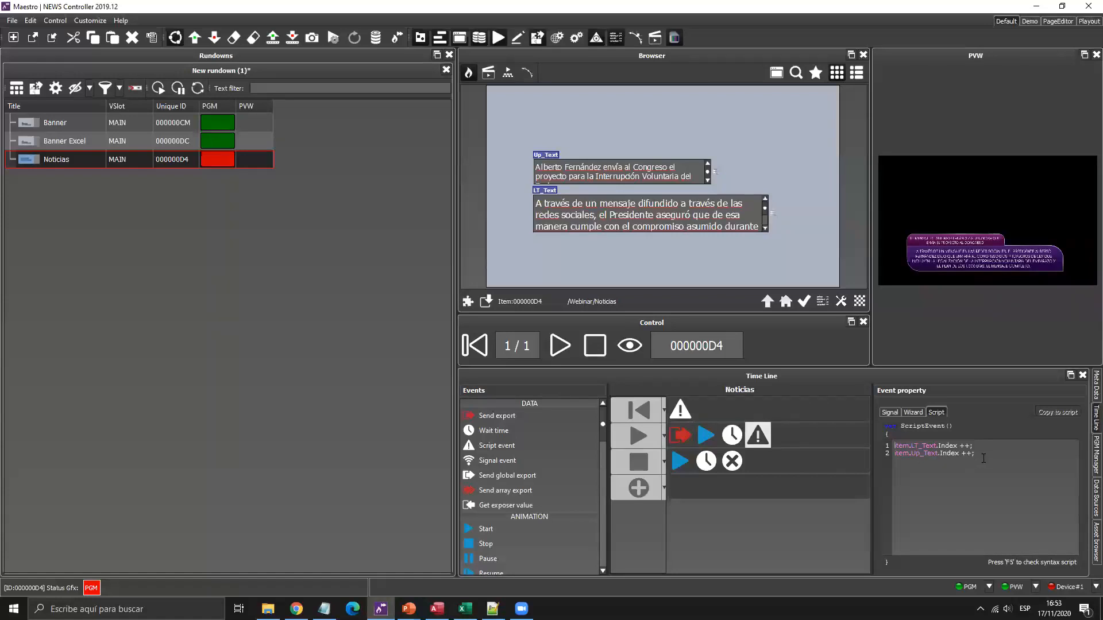
{"action": "left_click", "coordinate": [560, 346]}
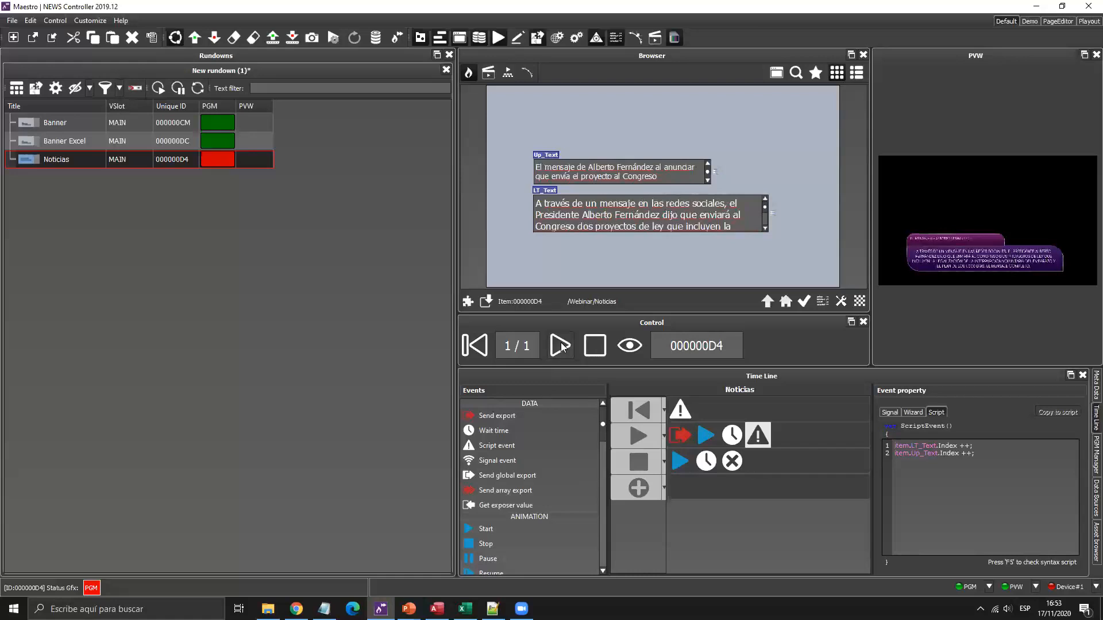
{"action": "left_click", "coordinate": [560, 343]}
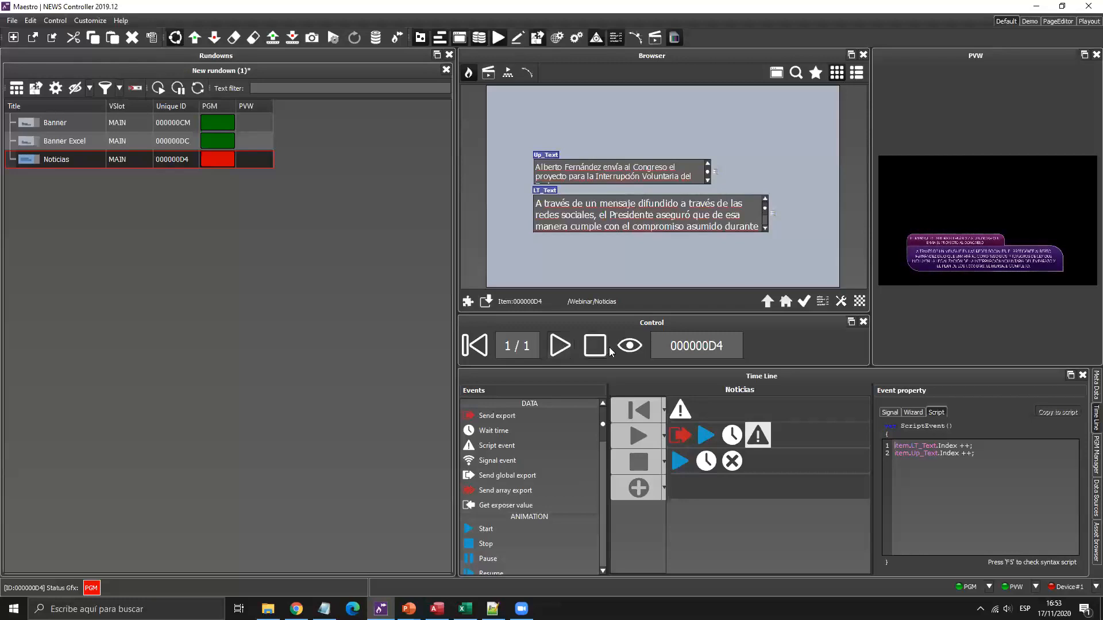
{"action": "left_click", "coordinate": [592, 348]}
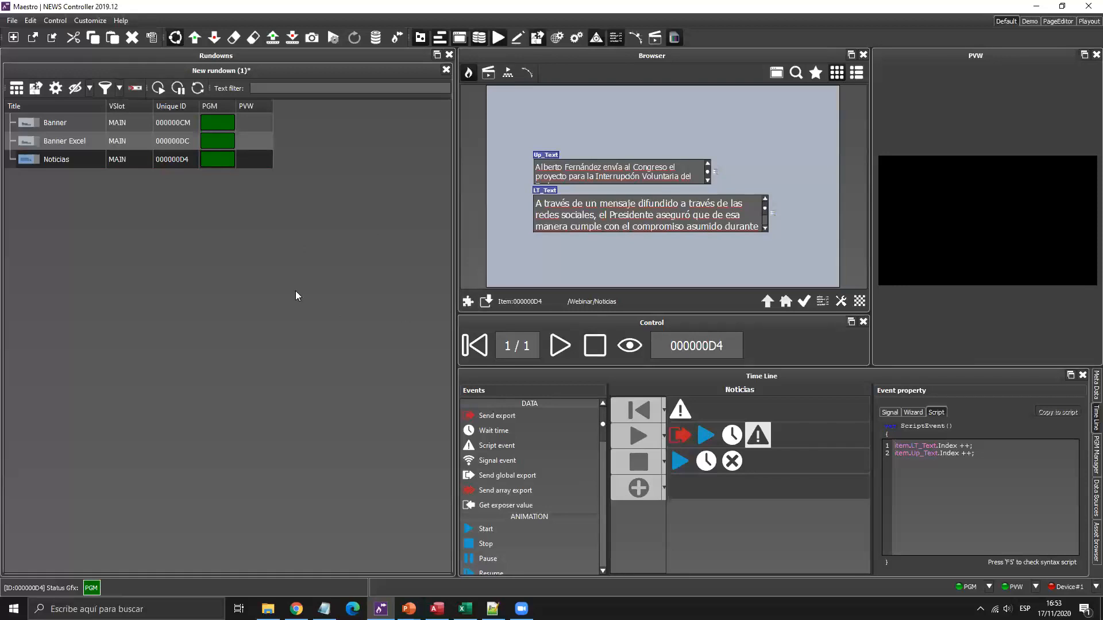
Check the Webinar workbook's MainText and all five dbo_Webinar records, then return to Maestro's script event.
{"action": "left_click", "coordinate": [465, 609]}
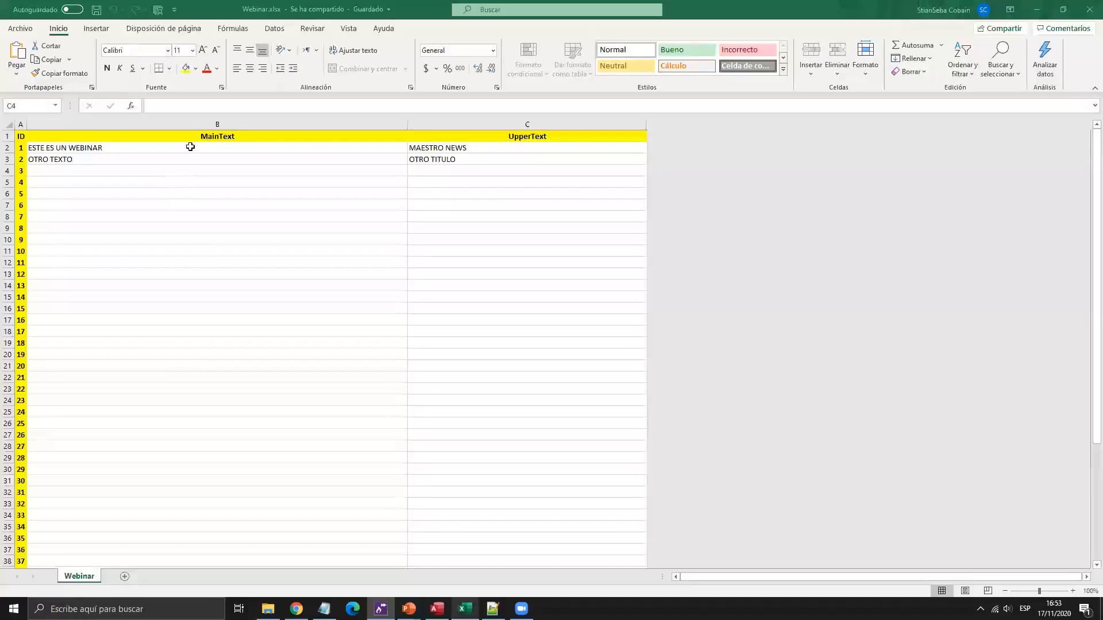
{"action": "left_click", "coordinate": [190, 148]}
{"action": "left_click", "coordinate": [437, 609]}
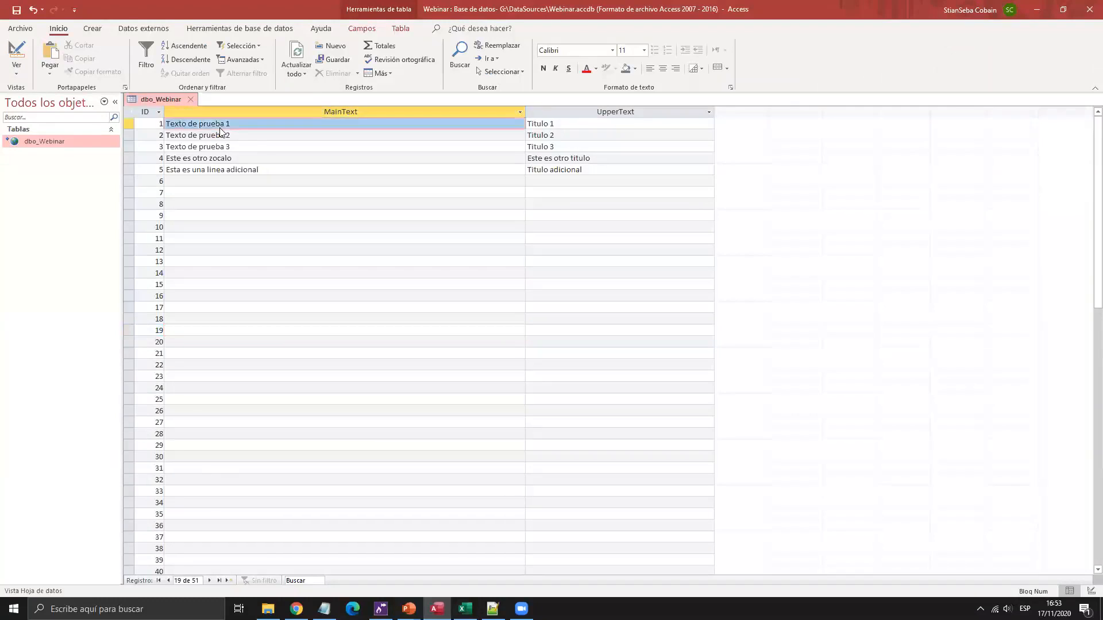
{"action": "left_click", "coordinate": [254, 136]}
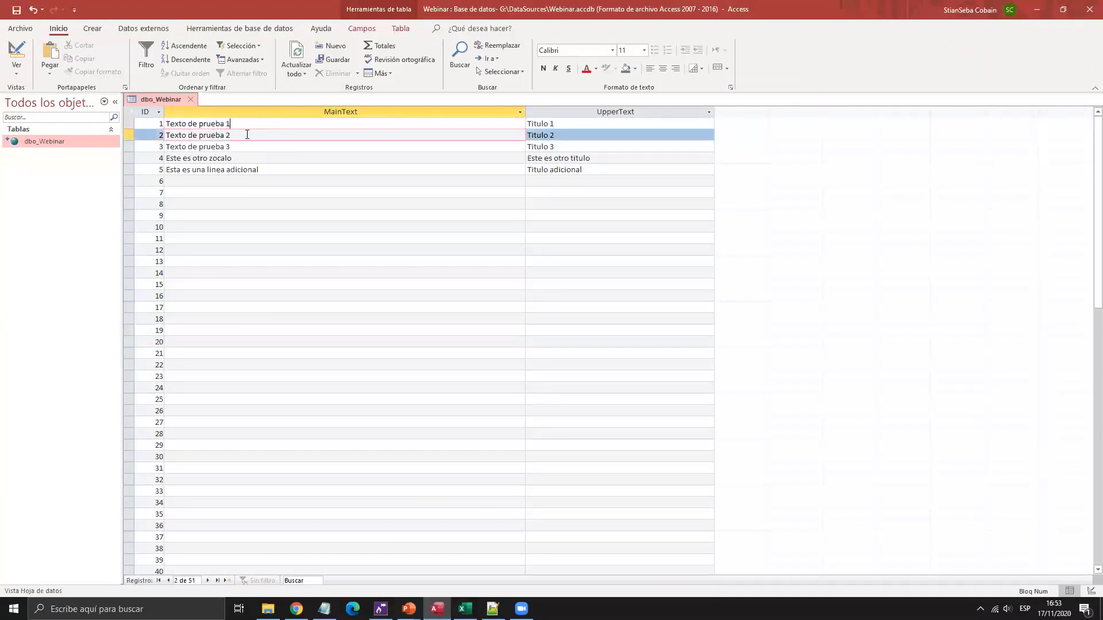
{"action": "left_click", "coordinate": [244, 138]}
{"action": "left_click", "coordinate": [244, 148]}
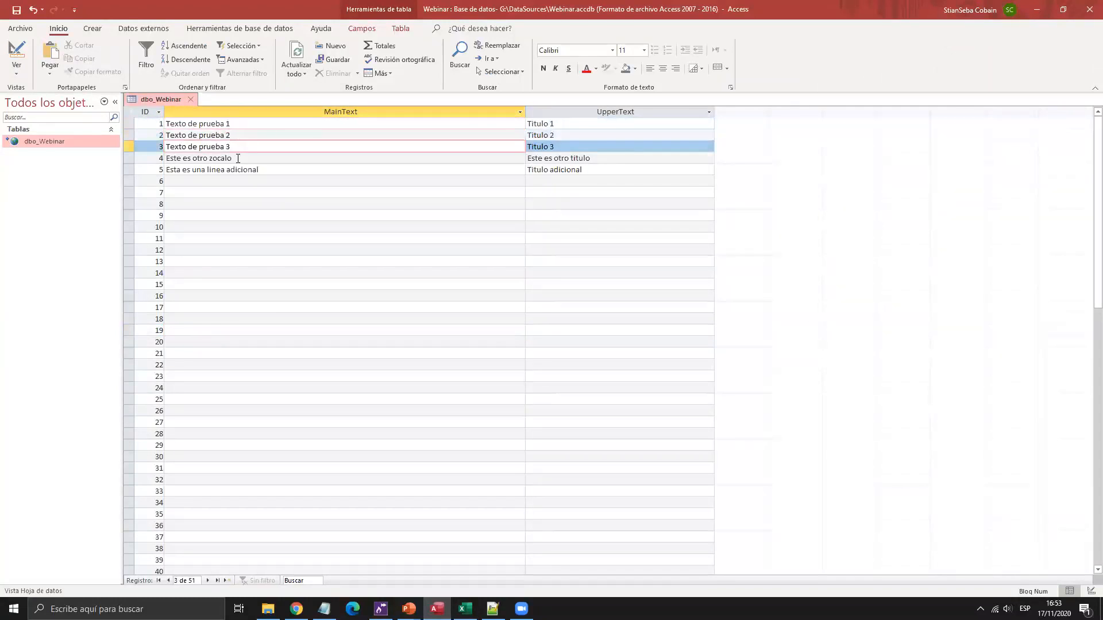
{"action": "left_click", "coordinate": [233, 159]}
{"action": "left_click", "coordinate": [217, 170]}
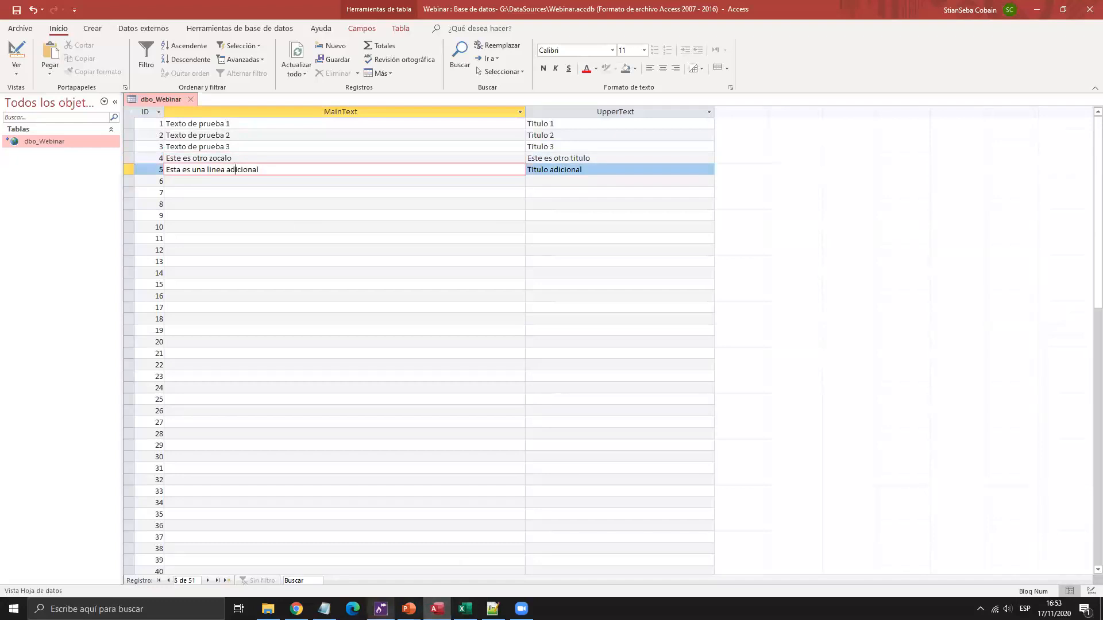
{"action": "key", "text": "alt+Tab"}
{"action": "left_click", "coordinate": [756, 437]}
Show the first-row script and then the play-row script to compare their code.
{"action": "left_click", "coordinate": [692, 413]}
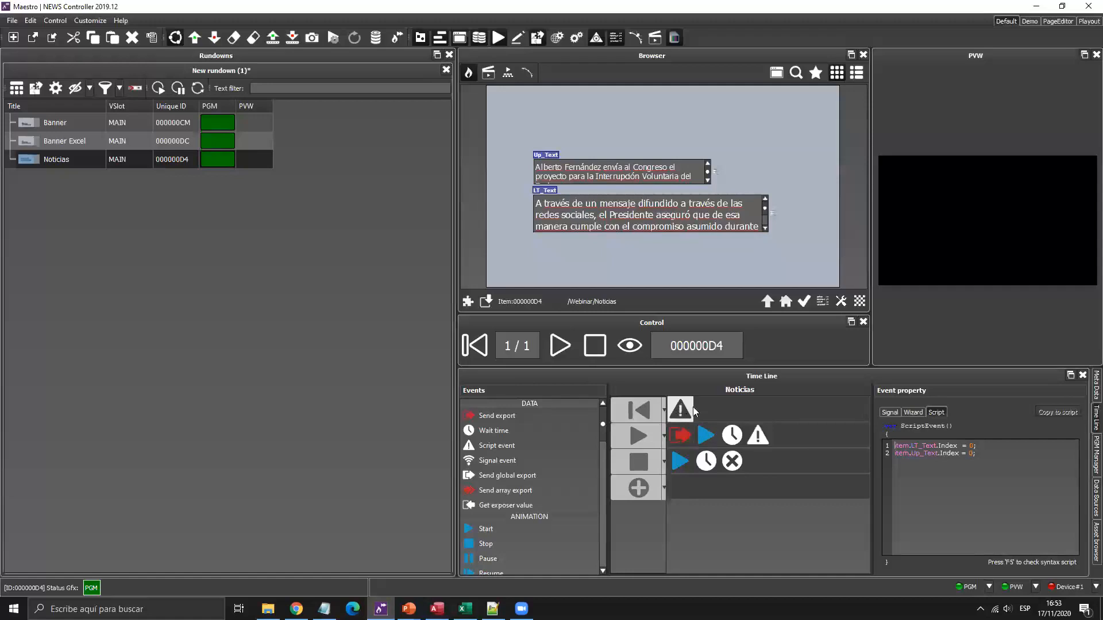
{"action": "left_click", "coordinate": [758, 436]}
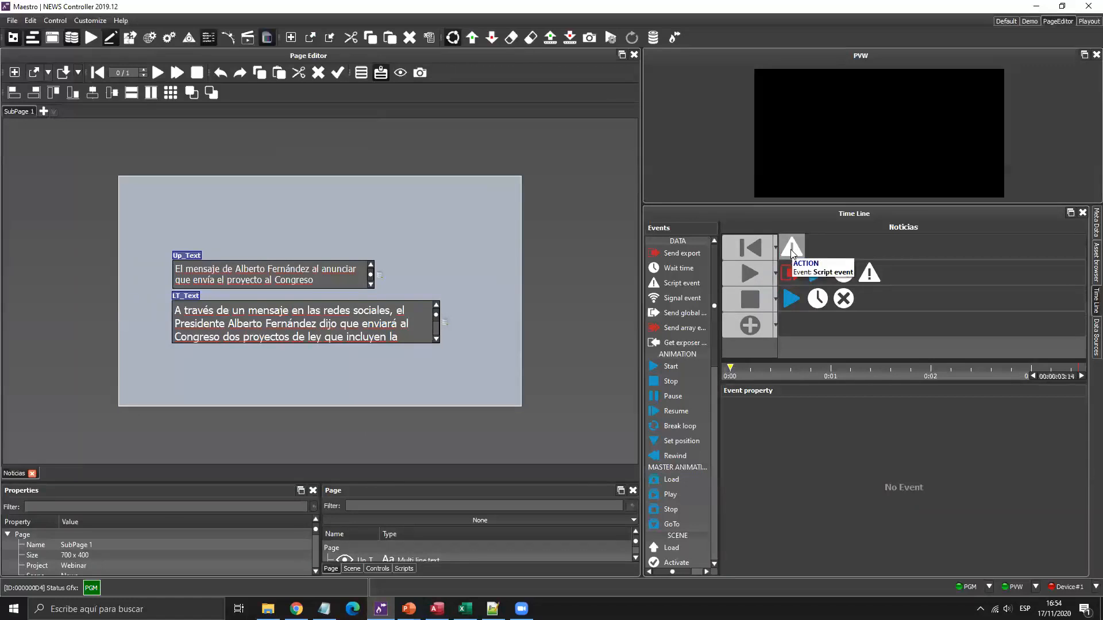
Add an Integer value control named Indice, then delete the 0 from the cue script's first line.
{"action": "left_click", "coordinate": [791, 250]}
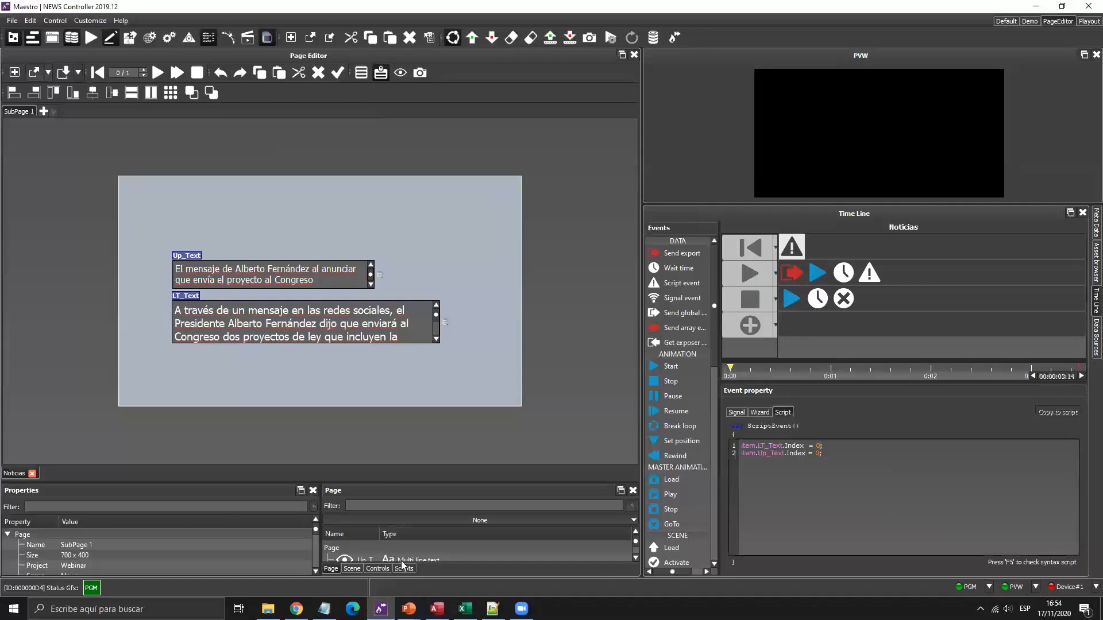
{"action": "left_click", "coordinate": [380, 569]}
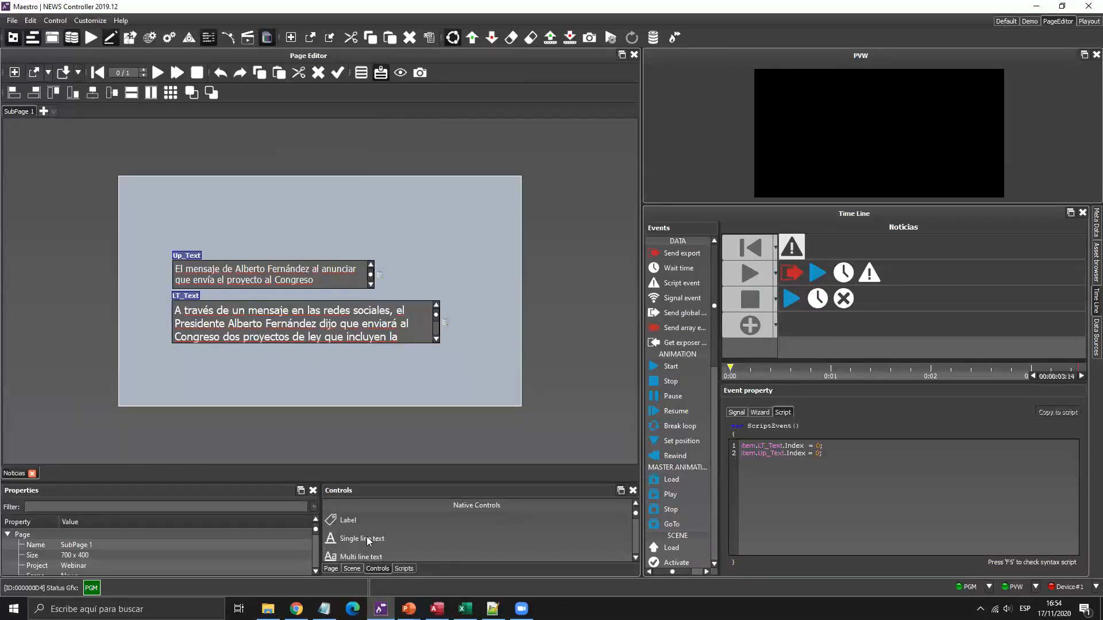
{"action": "scroll", "coordinate": [366, 536], "scroll_direction": "down", "scroll_amount": 3}
{"action": "left_click_drag", "start_coordinate": [367, 546], "coordinate": [187, 221]}
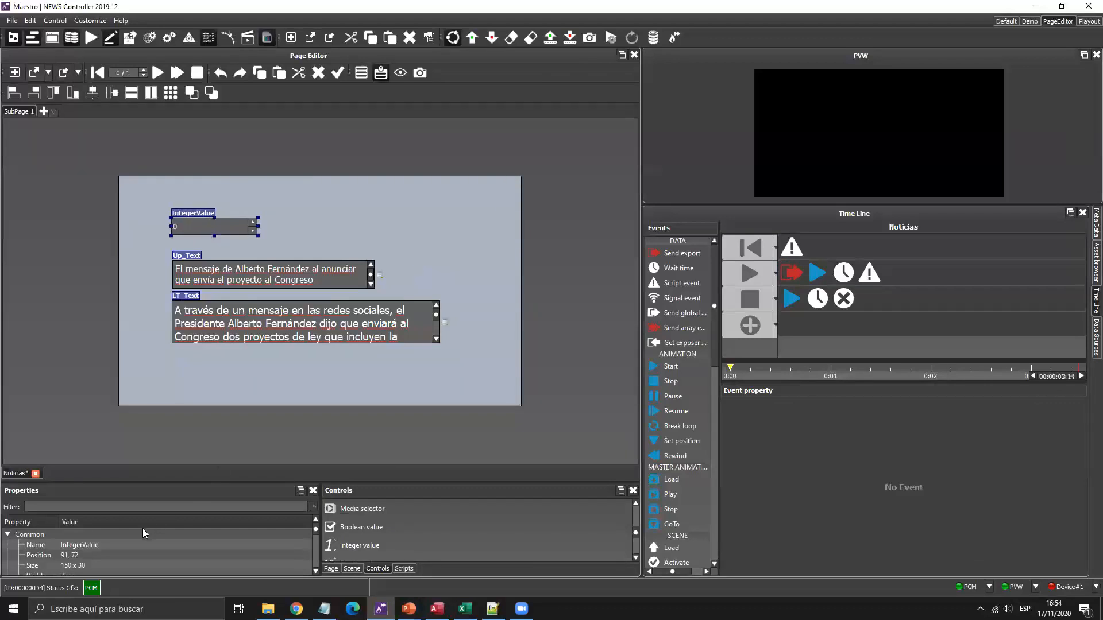
{"action": "double_click", "coordinate": [126, 545]}
{"action": "type", "text": "Ind"}
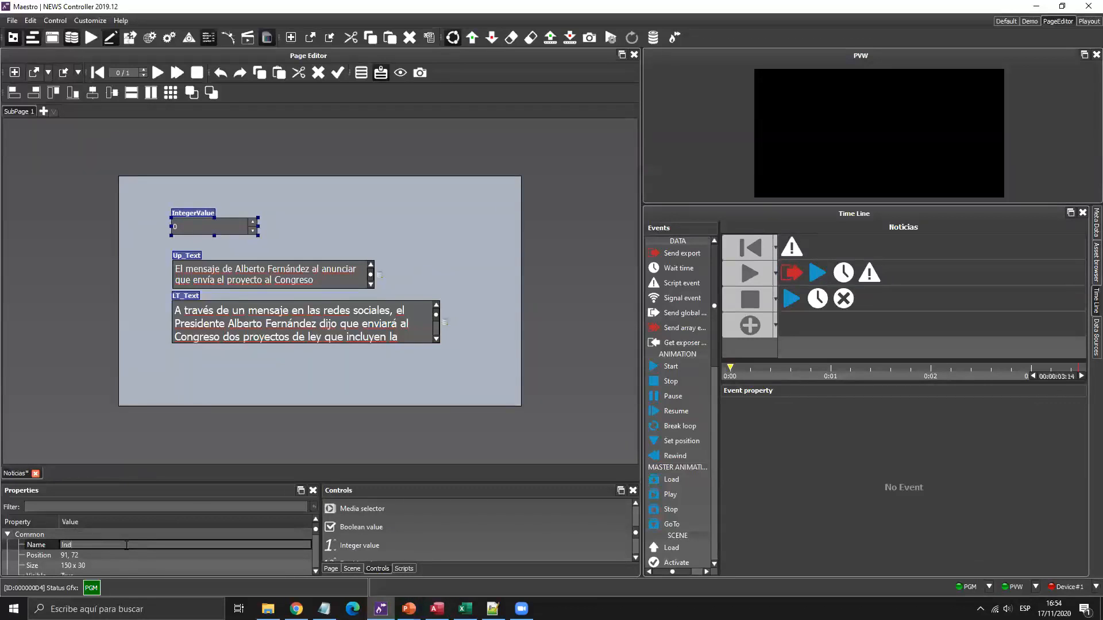
{"action": "type", "text": "ice"}
{"action": "key", "text": "Return"}
{"action": "left_click", "coordinate": [794, 246]}
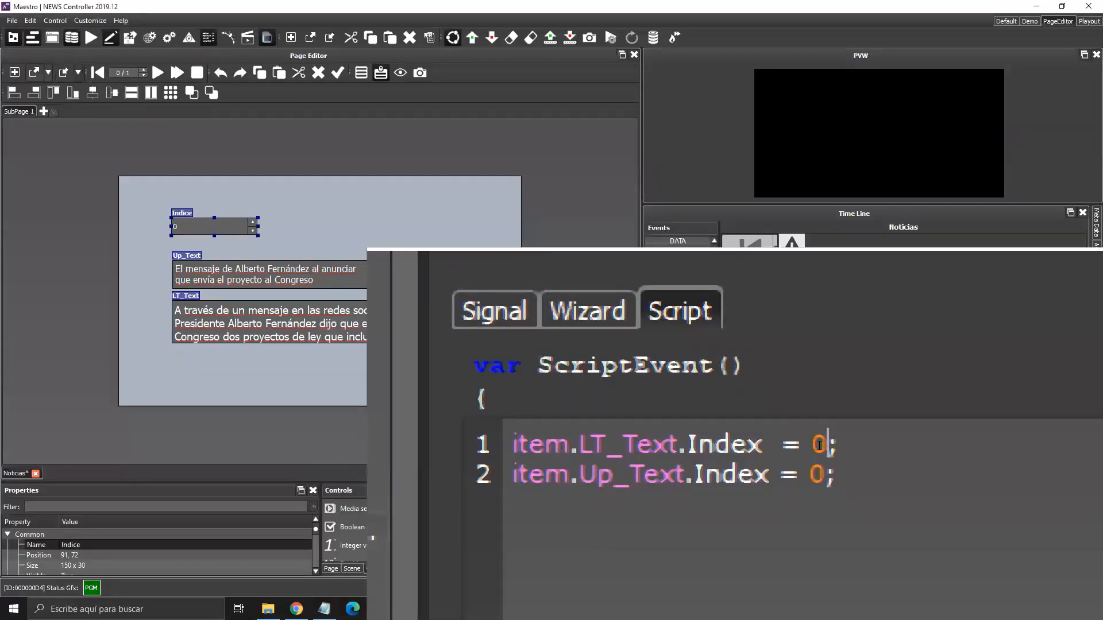
{"action": "key", "text": "BackSpace"}
Set the LT_Text index line to item.Indice.Value using autocomplete.
{"action": "type", "text": "item."}
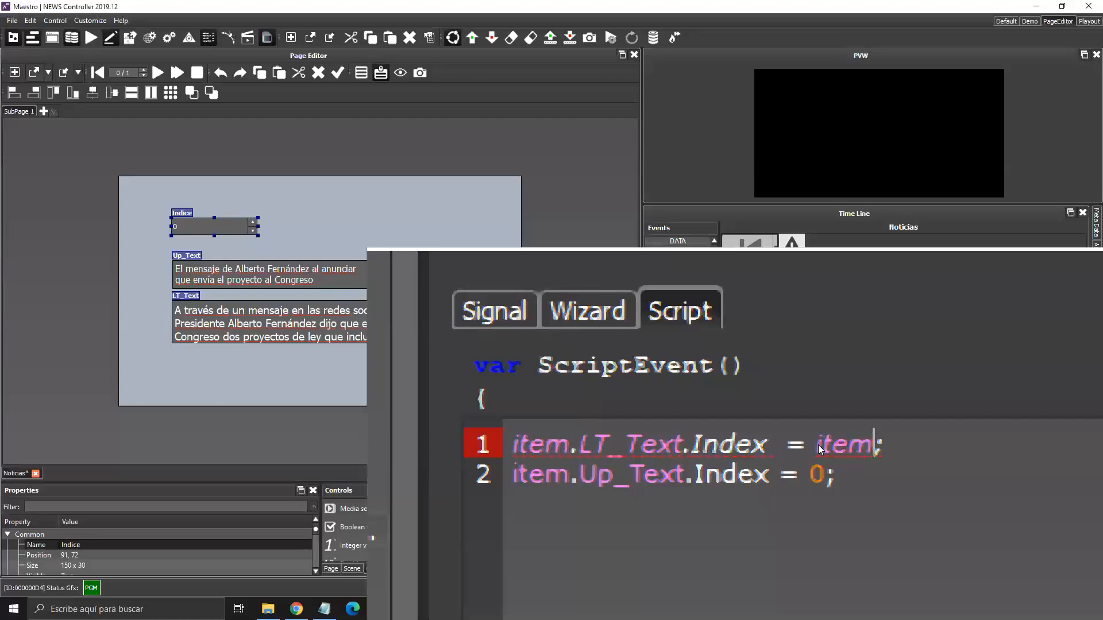
{"action": "scroll", "coordinate": [818, 444], "scroll_direction": "down", "scroll_amount": 4}
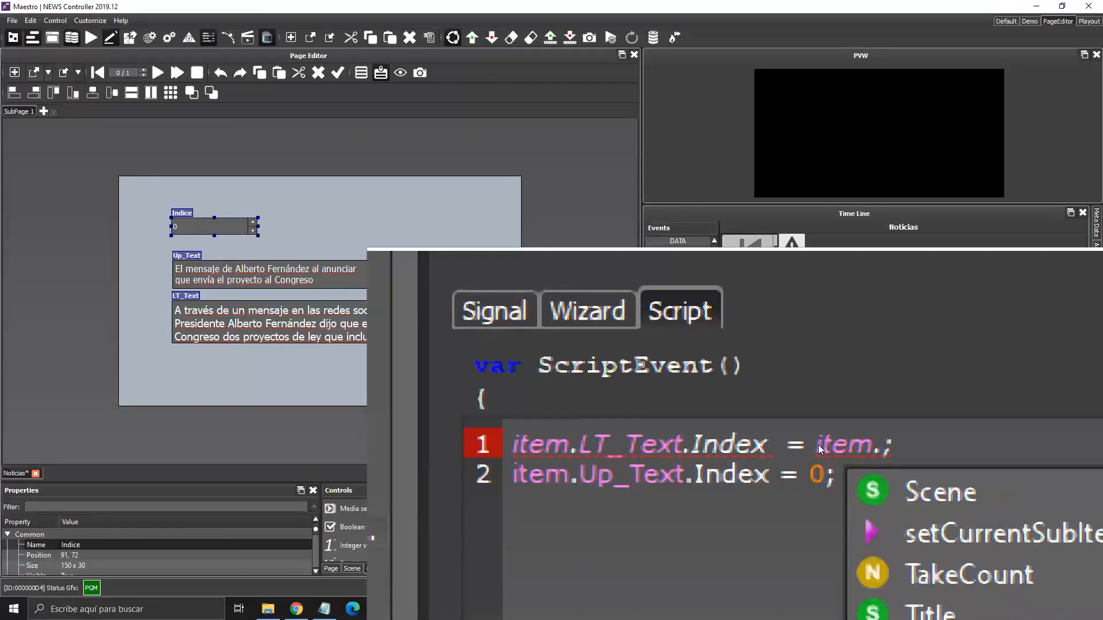
{"action": "key", "text": "Up"}
{"action": "key", "text": "Up"}
{"action": "key", "text": "Up"}
{"action": "key", "text": "Up"}
{"action": "key", "text": "Up"}
{"action": "key", "text": "Up"}
{"action": "key", "text": "Up"}
{"action": "key", "text": "Up"}
{"action": "key", "text": "Down"}
{"action": "key", "text": "Return"}
{"action": "type", "text": ".v"}
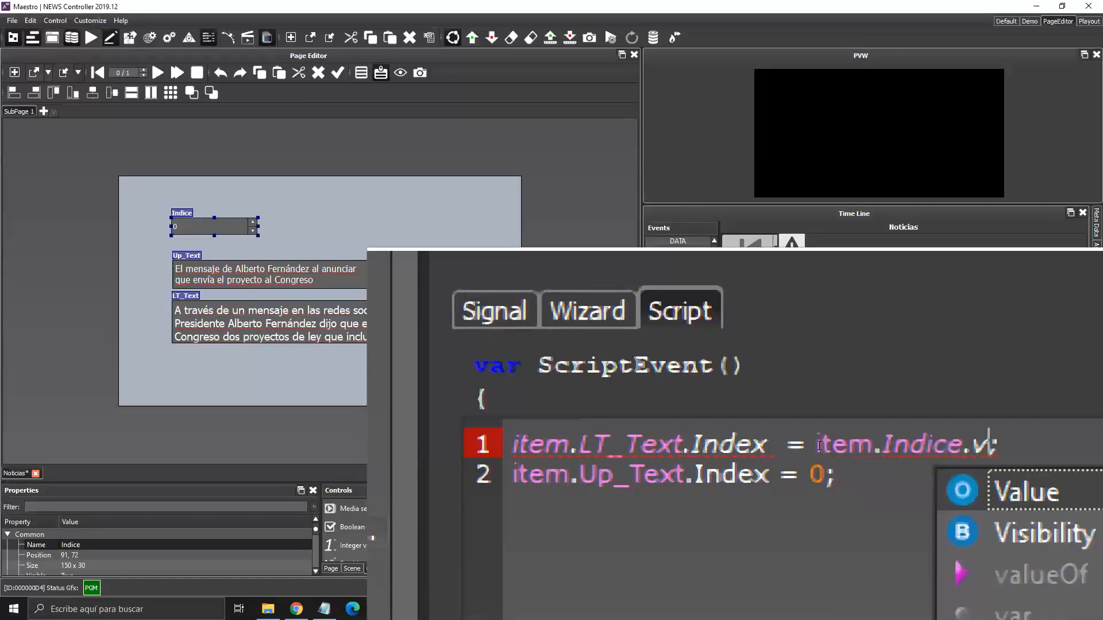
{"action": "key", "text": "Return"}
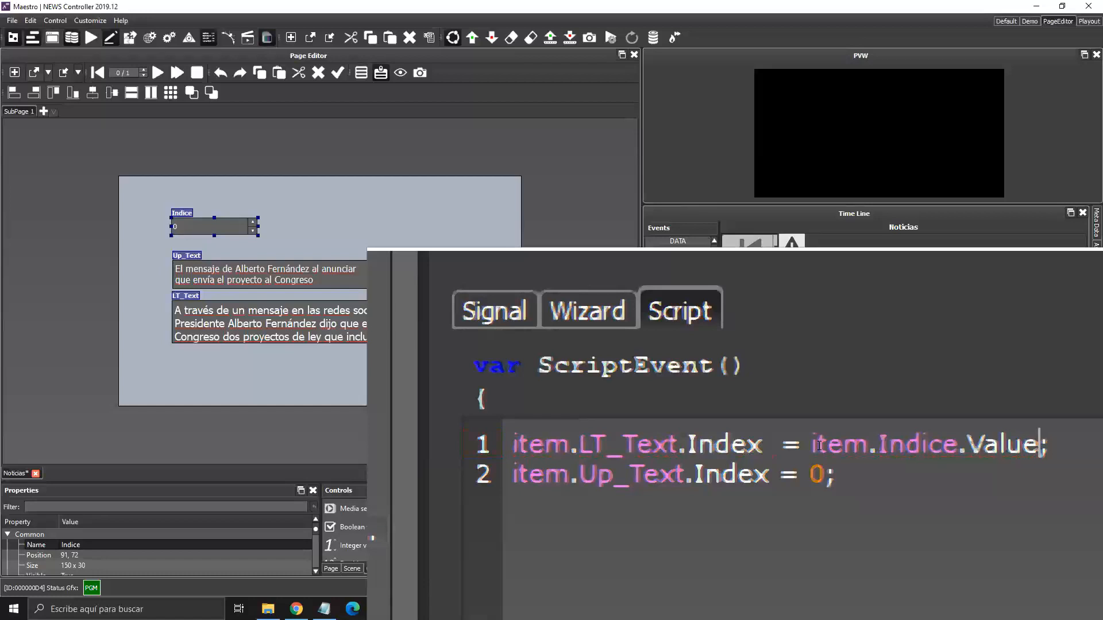
Copy item.Indice.Value and paste it over the 0 on the Up_Text line.
{"action": "left_click", "coordinate": [818, 445]}
{"action": "key", "text": "shift+Right"}
{"action": "key", "text": "shift+Right"}
{"action": "key", "text": "shift+Right"}
{"action": "key", "text": "shift+Right"}
{"action": "key", "text": "shift+Right"}
{"action": "key", "text": "shift+Right"}
{"action": "key", "text": "shift+Right"}
{"action": "key", "text": "shift+Right"}
{"action": "key", "text": "shift+Right"}
{"action": "key", "text": "shift+Right"}
{"action": "key", "text": "shift+Right"}
{"action": "key", "text": "shift+Right"}
{"action": "key", "text": "shift+Right"}
{"action": "key", "text": "shift+Right"}
{"action": "key", "text": "shift+Right"}
{"action": "key", "text": "shift+Right"}
{"action": "key", "text": "shift+Right"}
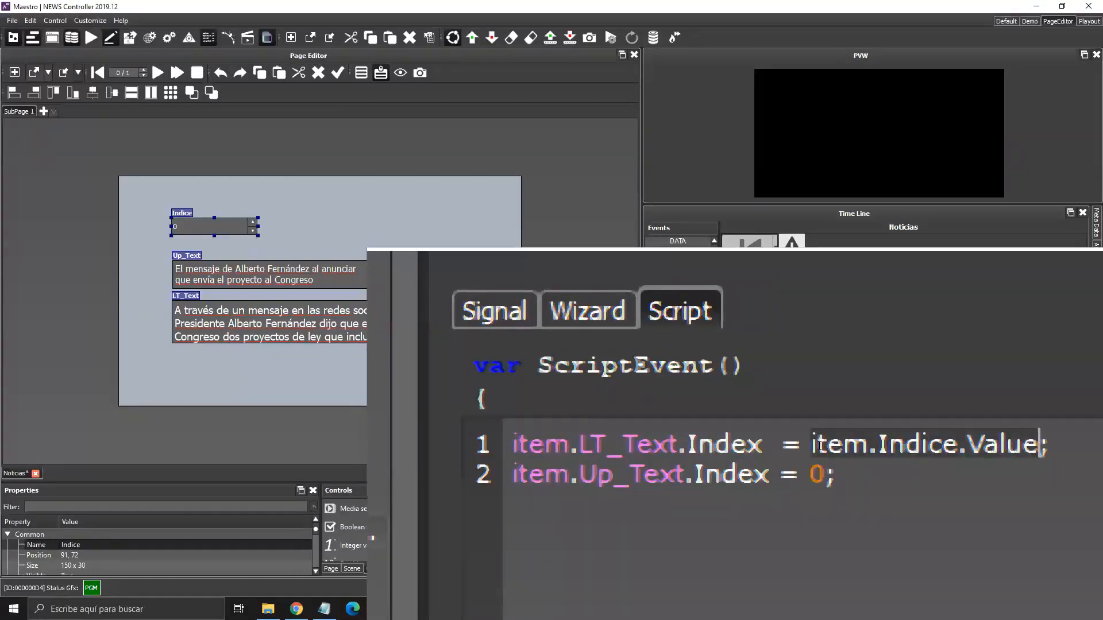
{"action": "key", "text": "ctrl+c"}
{"action": "key", "text": "Down"}
{"action": "key", "text": "Left"}
{"action": "key", "text": "shift+Left"}
{"action": "key", "text": "ctrl+v"}
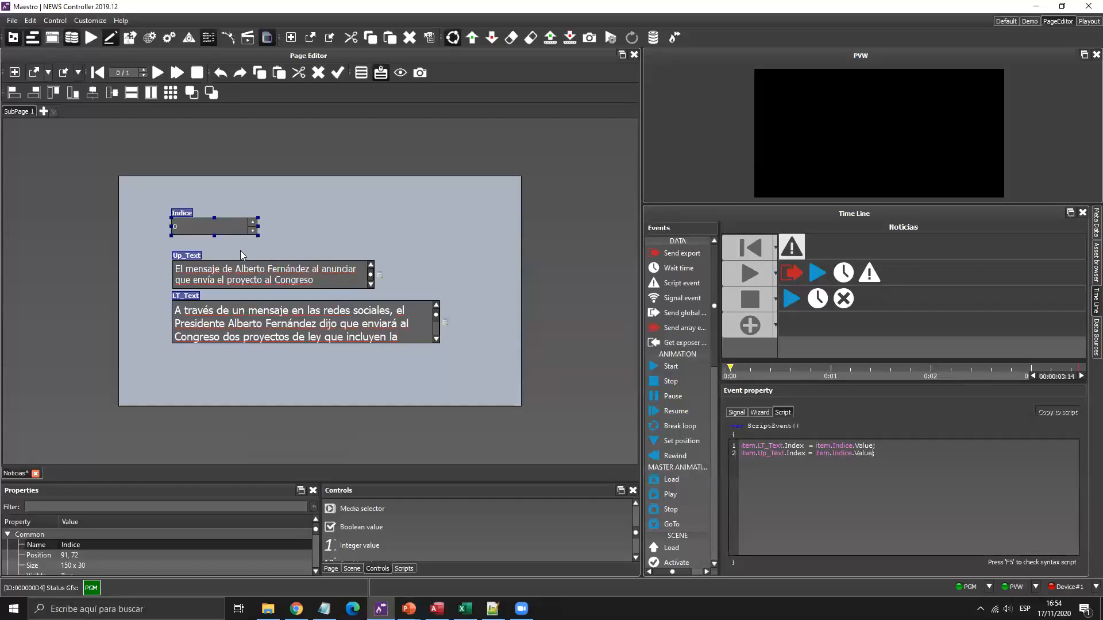
Raise the Indice value and save the Noticias page.
{"action": "left_click", "coordinate": [254, 221]}
{"action": "left_click", "coordinate": [254, 222]}
{"action": "left_click", "coordinate": [254, 221]}
{"action": "left_click", "coordinate": [253, 221]}
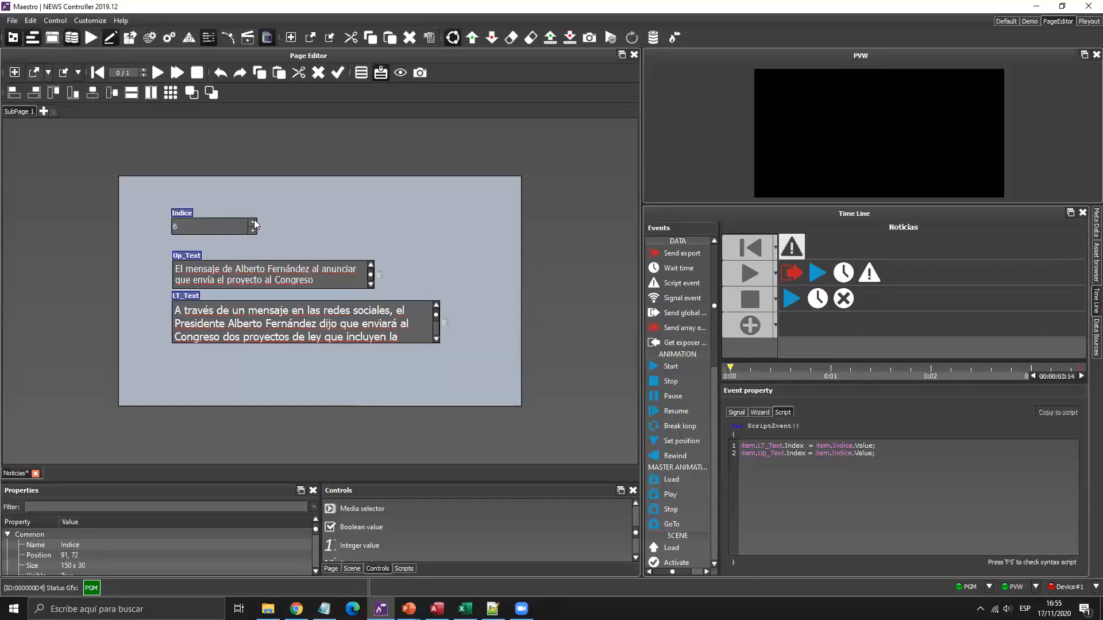
{"action": "scroll", "coordinate": [254, 220], "scroll_direction": "up", "scroll_amount": 6}
{"action": "left_click", "coordinate": [63, 72]}
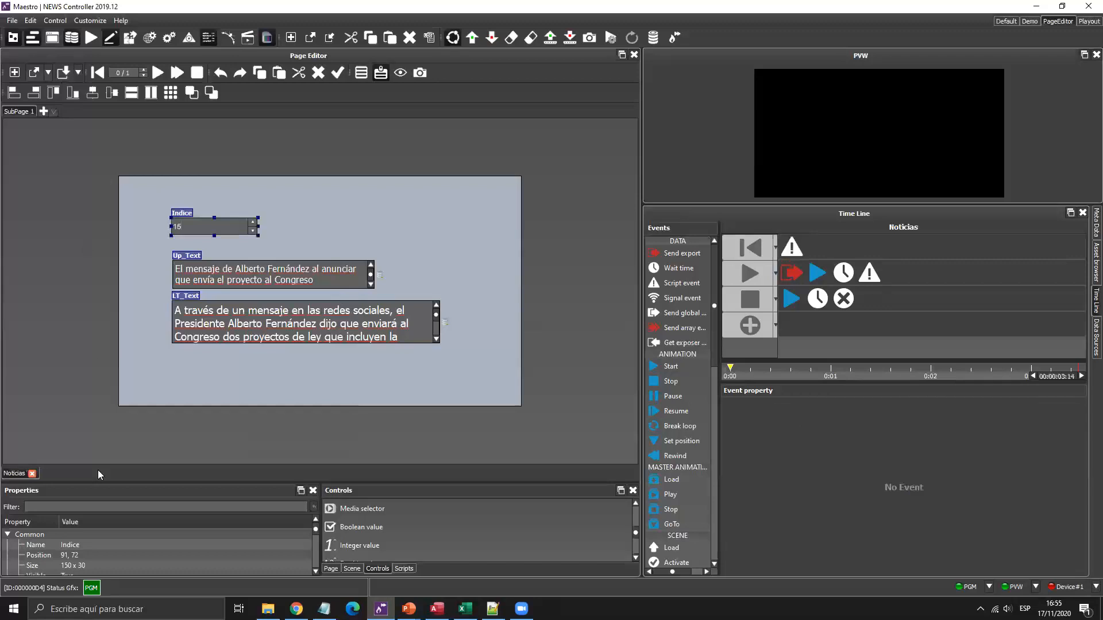
In the rundown, restore the Noticias row, set Indice to 12, rewind and take it to air.
{"action": "left_click", "coordinate": [1008, 21]}
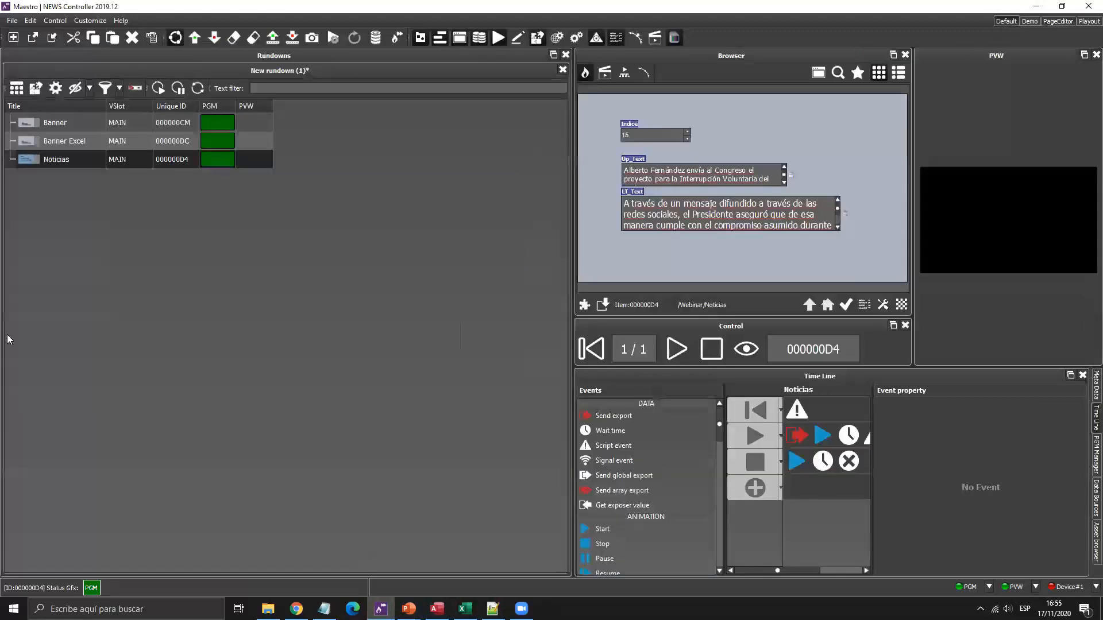
{"action": "left_click", "coordinate": [112, 161]}
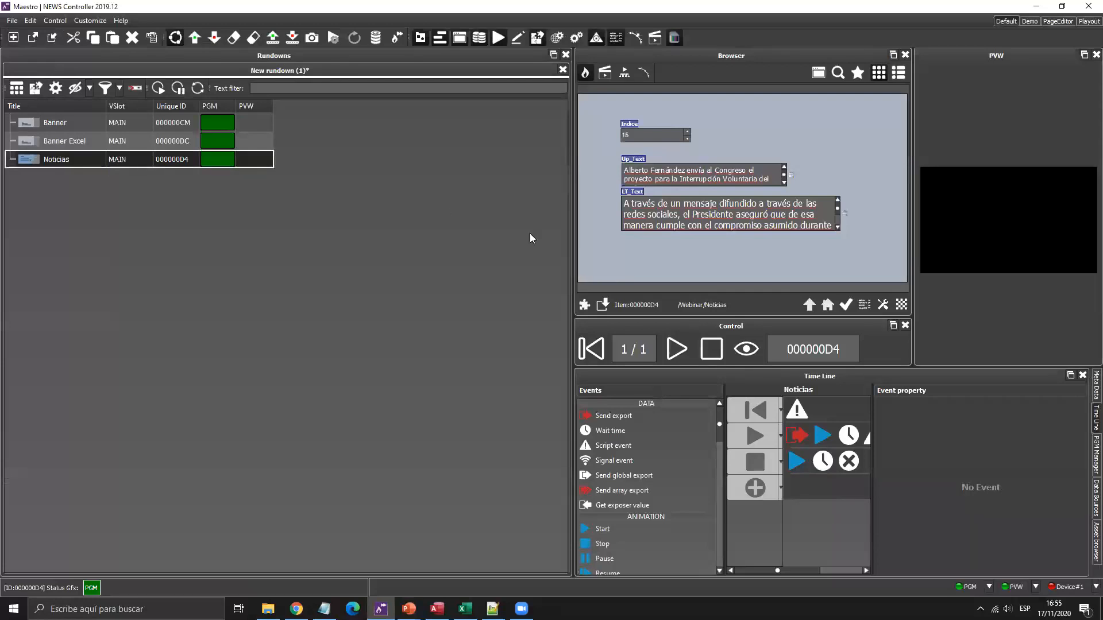
{"action": "key", "text": "Delete"}
{"action": "key", "text": "ctrl+z"}
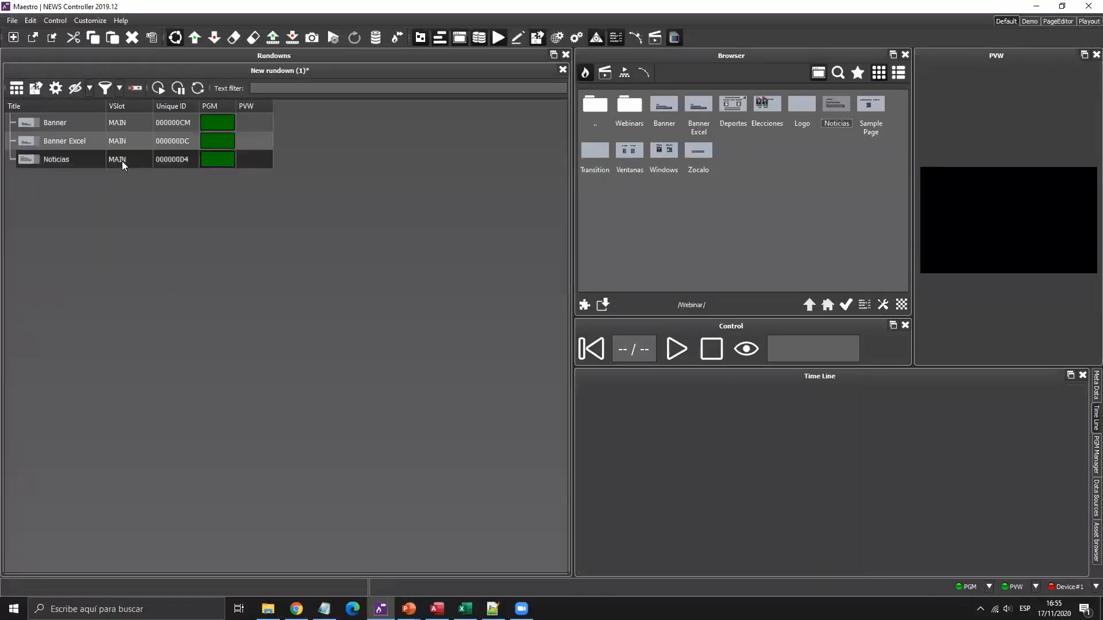
{"action": "left_click", "coordinate": [688, 138]}
{"action": "left_click", "coordinate": [687, 138]}
{"action": "left_click", "coordinate": [688, 138]}
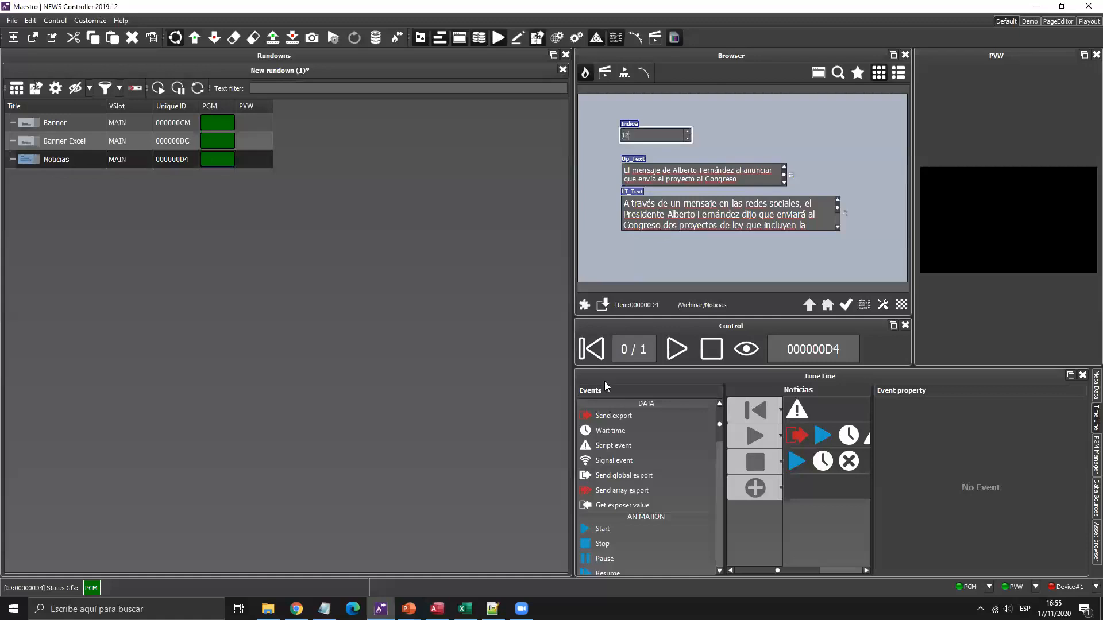
{"action": "left_click", "coordinate": [582, 352]}
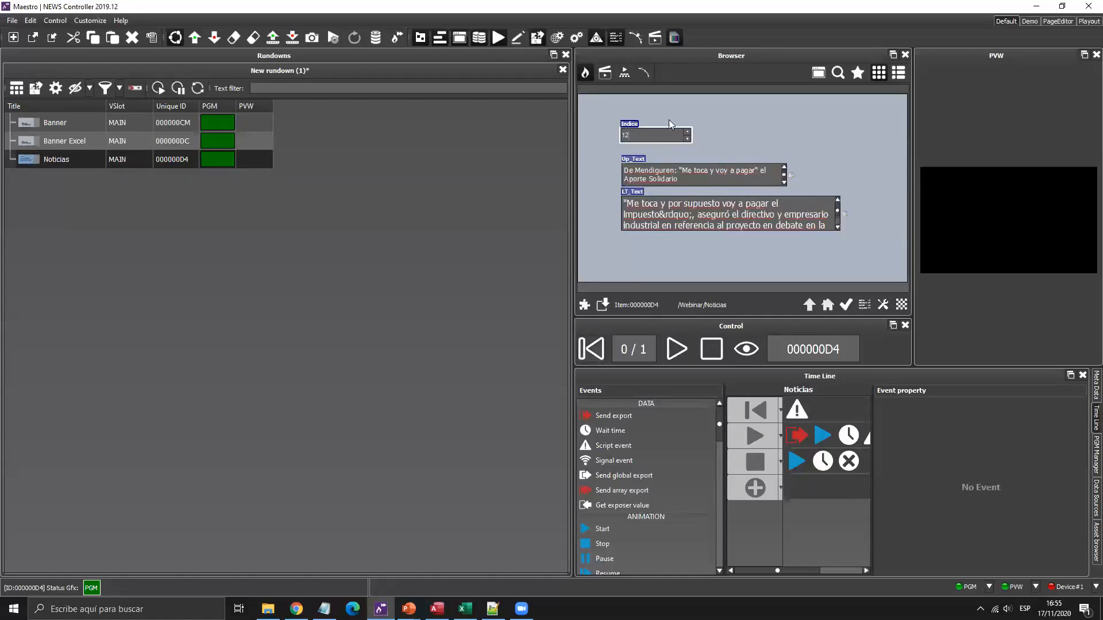
{"action": "left_click", "coordinate": [673, 350]}
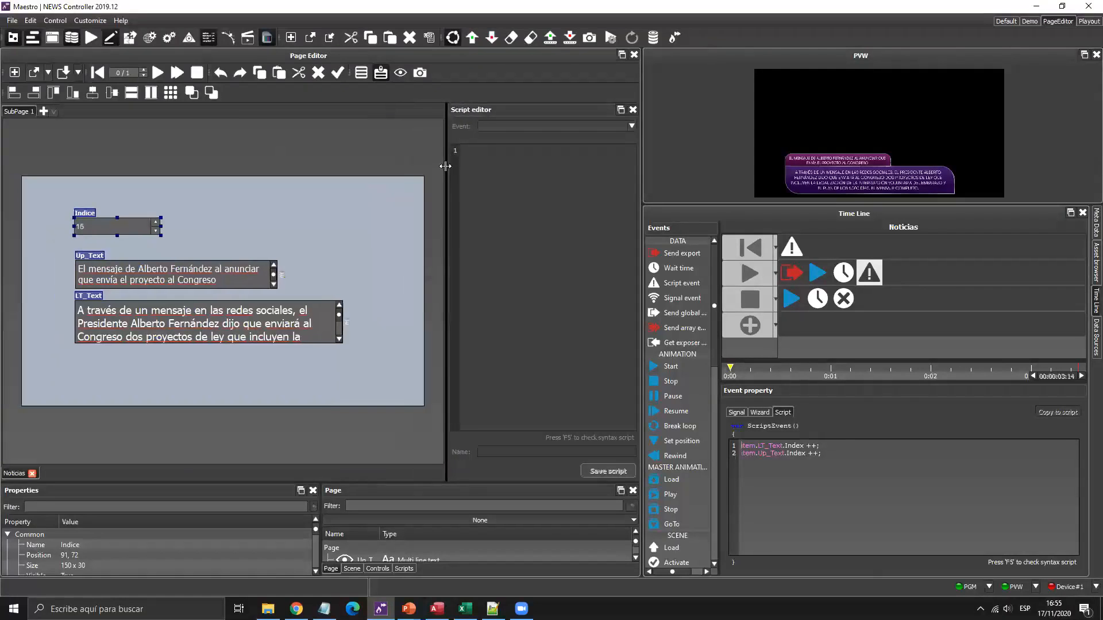
Close the Noticias page and open the Banner page from the saved pages list.
{"action": "left_click", "coordinate": [785, 249]}
{"action": "left_click", "coordinate": [35, 474]}
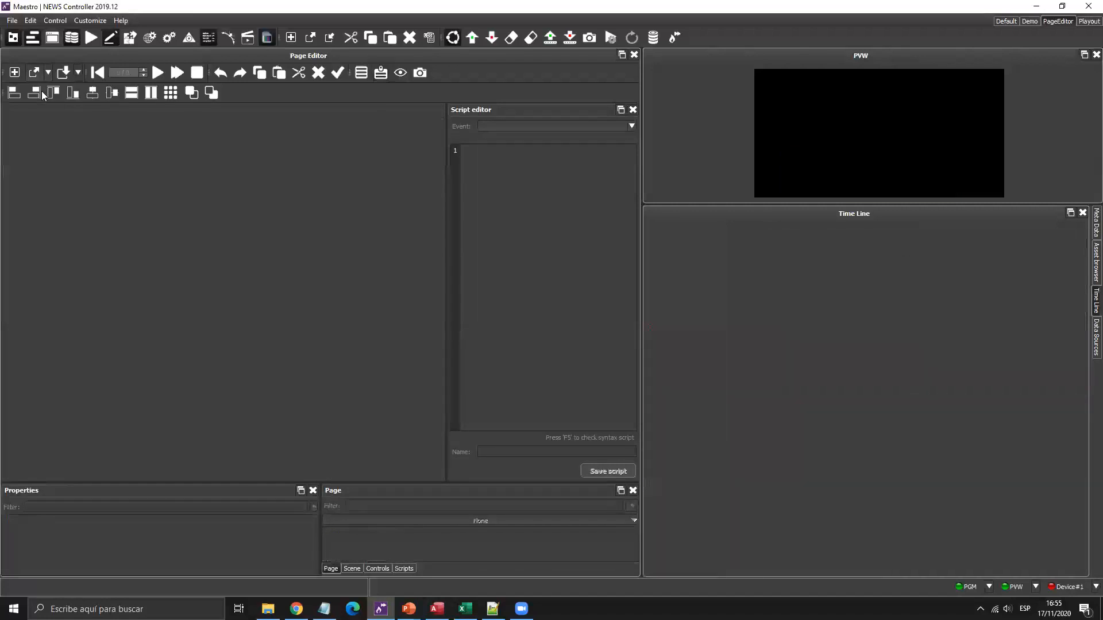
{"action": "left_click", "coordinate": [45, 76]}
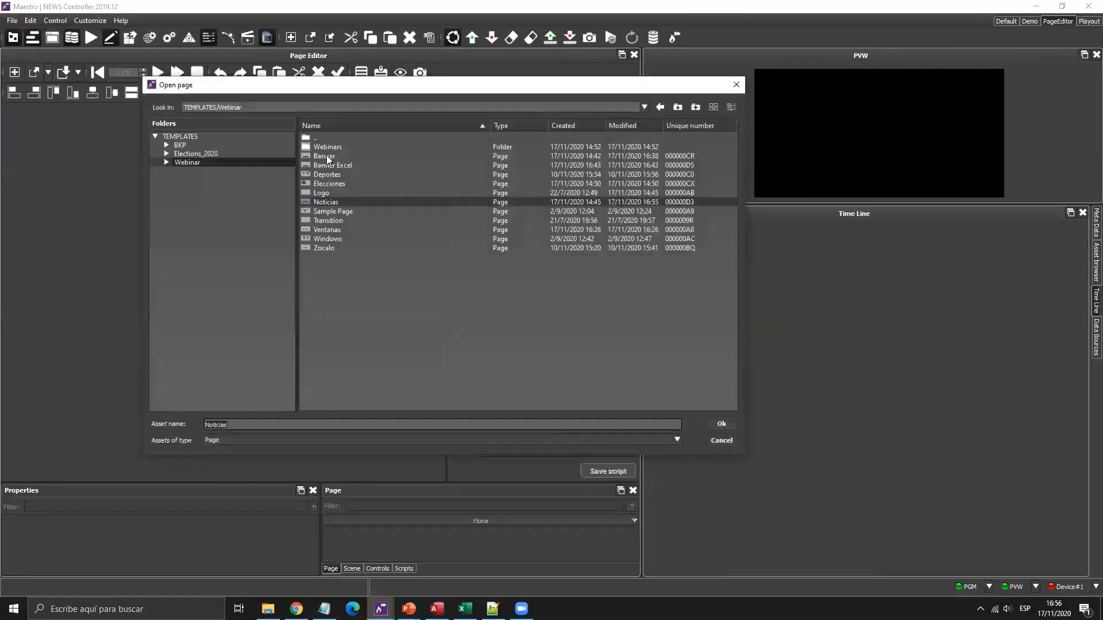
{"action": "double_click", "coordinate": [325, 156]}
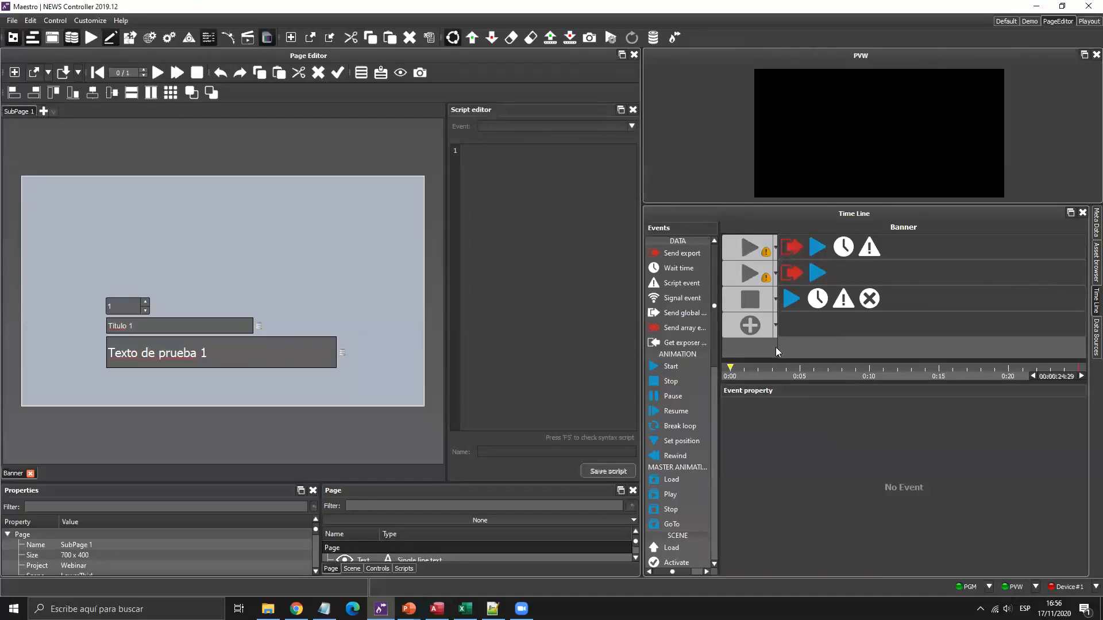
Add a Rewind row with a Script event beginning datasource.updateQuery(".
{"action": "left_click", "coordinate": [776, 328]}
{"action": "left_click", "coordinate": [744, 357]}
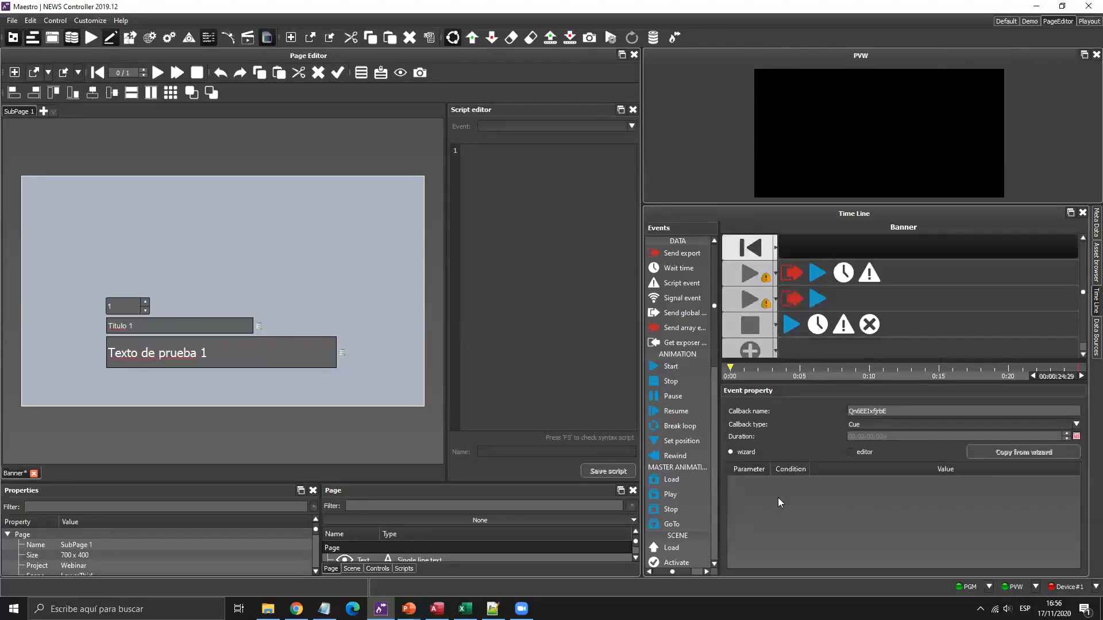
{"action": "left_click_drag", "start_coordinate": [707, 278], "coordinate": [812, 253]}
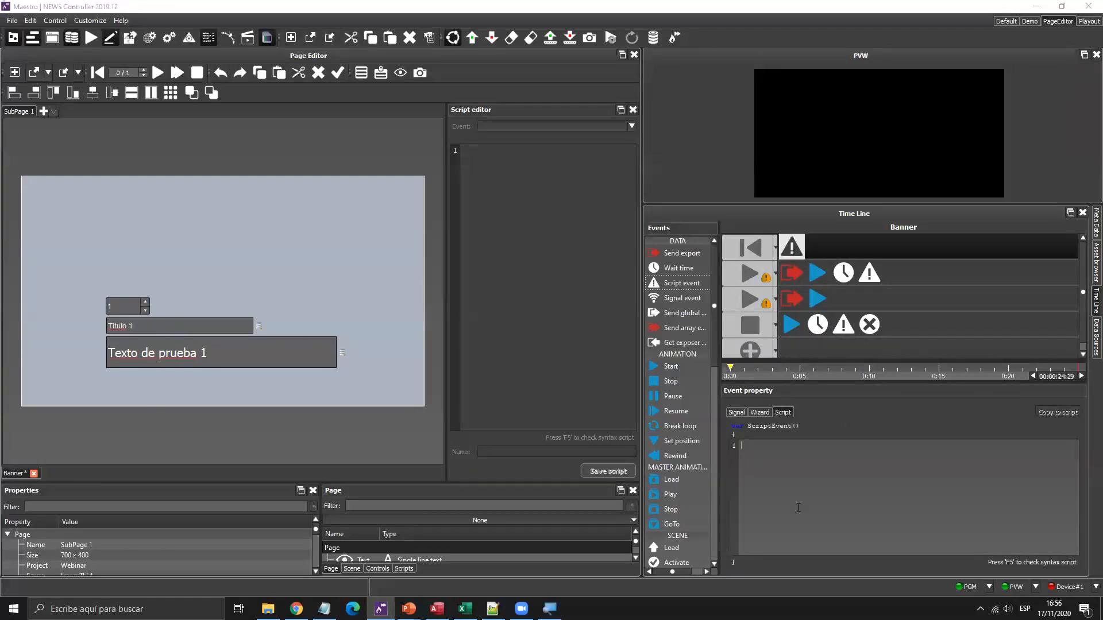
{"action": "type", "text": "datasource"}
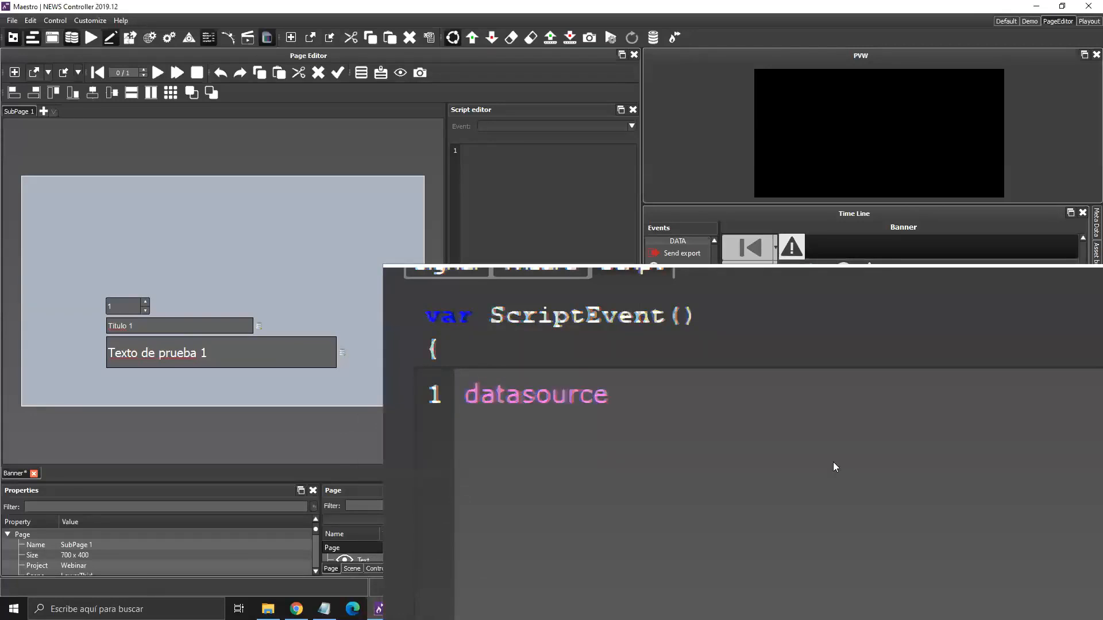
{"action": "type", "text": "."}
{"action": "key", "text": "Down"}
{"action": "key", "text": "Return"}
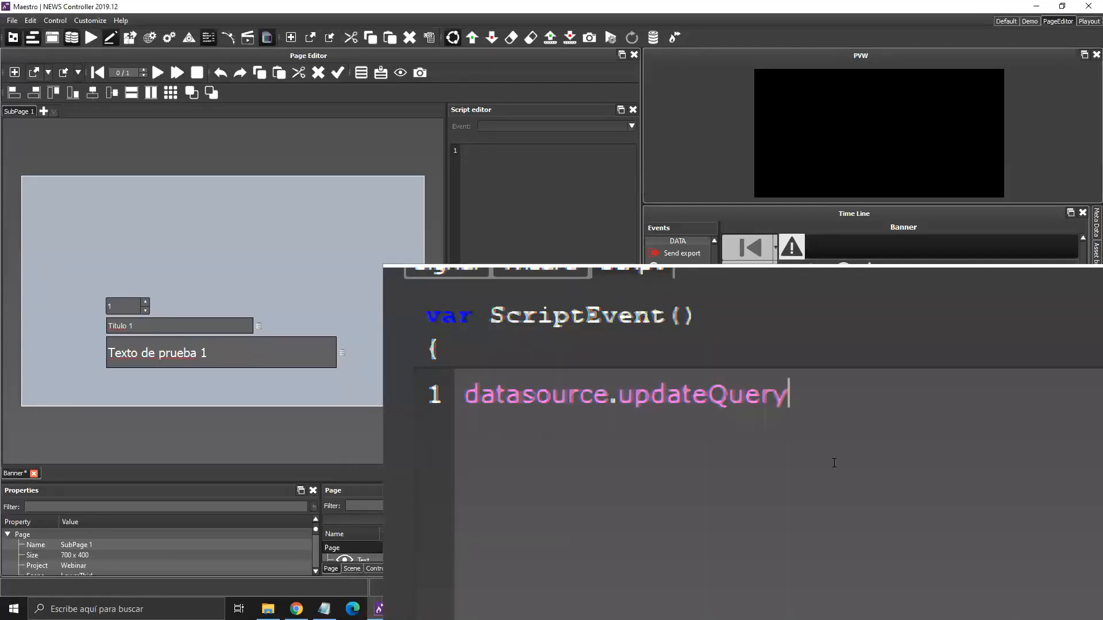
{"action": "type", "text": "(\"R"}
{"action": "key", "text": "BackSpace"}
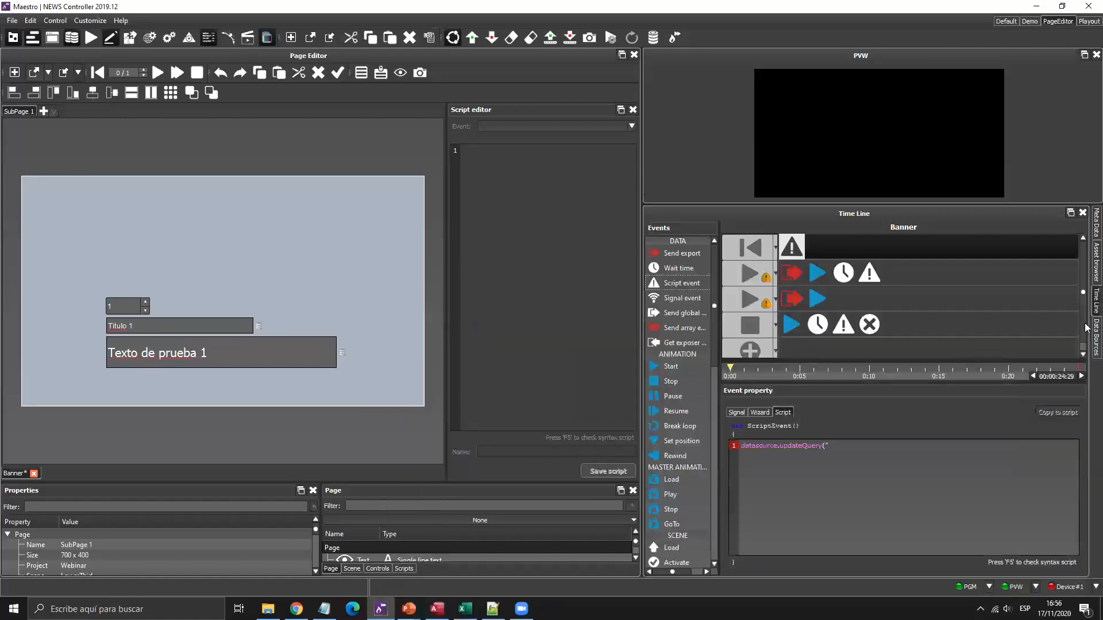
Confirm SQL_Webinar's query is named Tabla, then finish the script with updateQuery("SQL_Webinar","Tabla");.
{"action": "left_click", "coordinate": [1096, 338]}
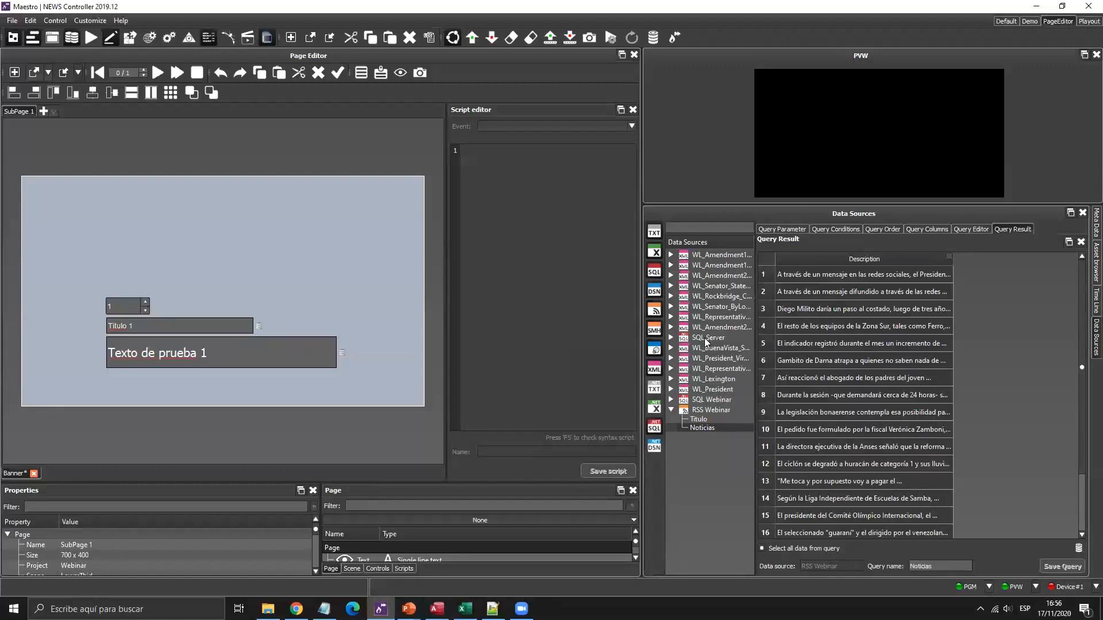
{"action": "left_click", "coordinate": [704, 338]}
{"action": "left_click", "coordinate": [704, 398]}
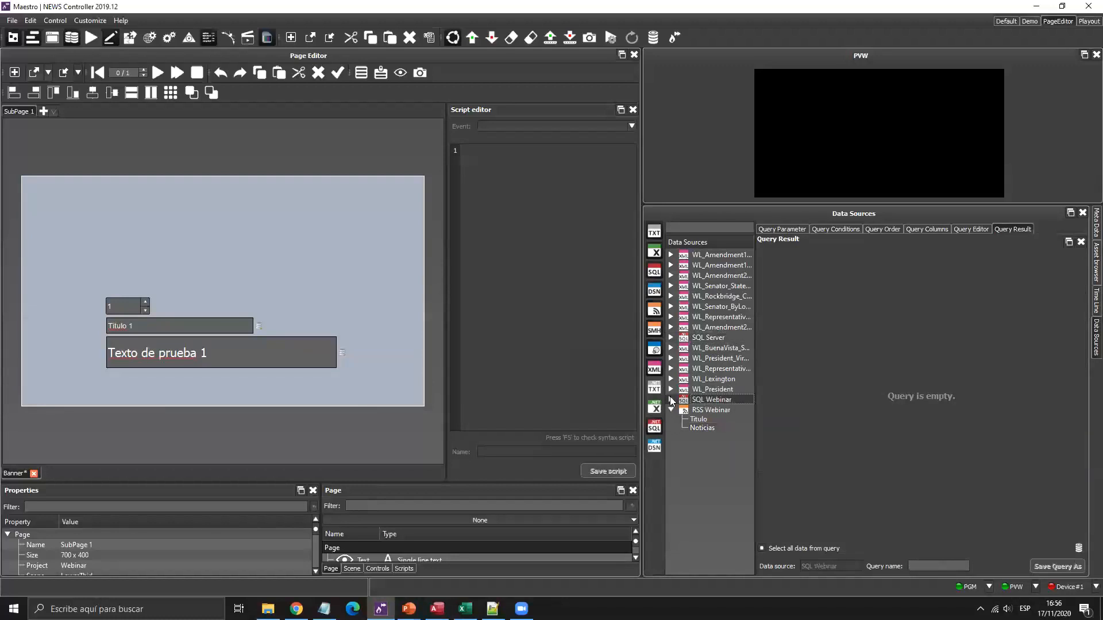
{"action": "left_click", "coordinate": [671, 400]}
{"action": "left_click", "coordinate": [1093, 300]}
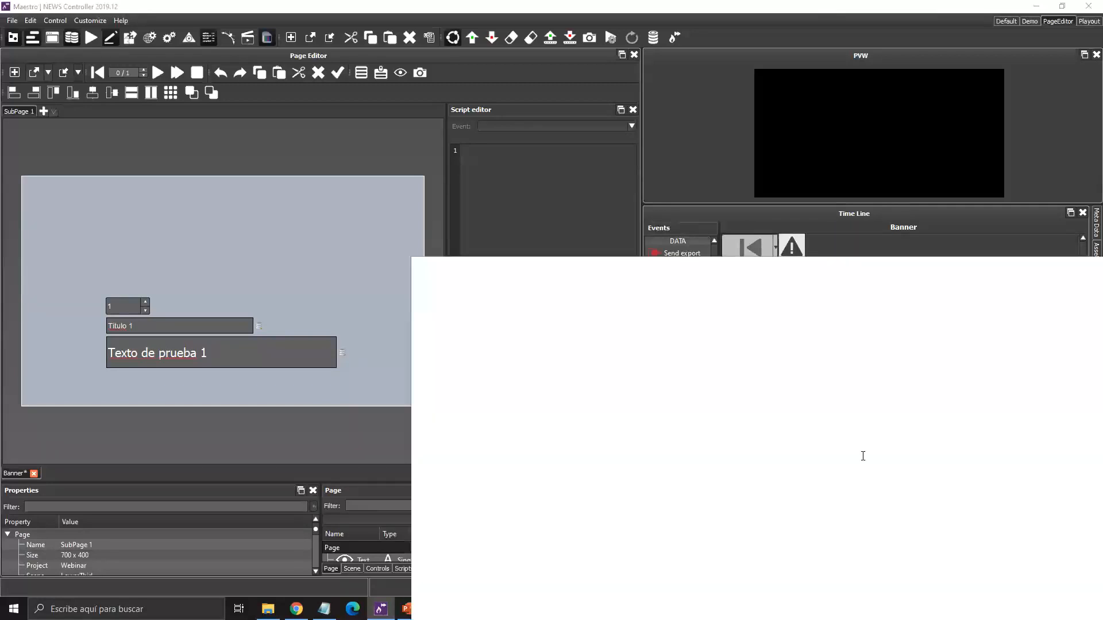
{"action": "type", "text": "SQL_We"}
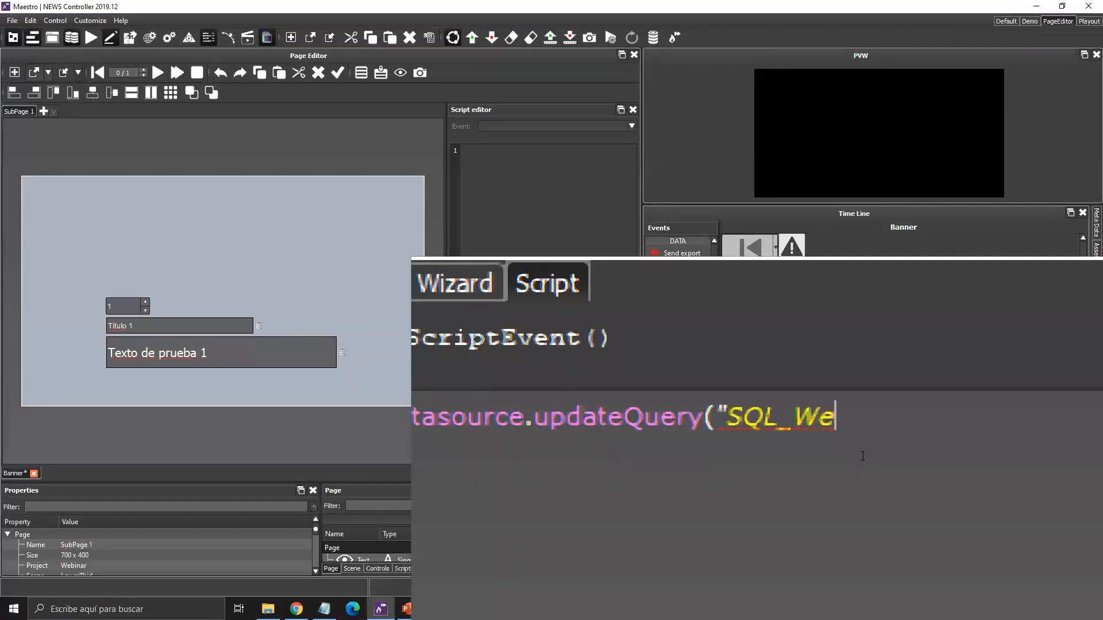
{"action": "type", "text": "binar\",\"Tabla"}
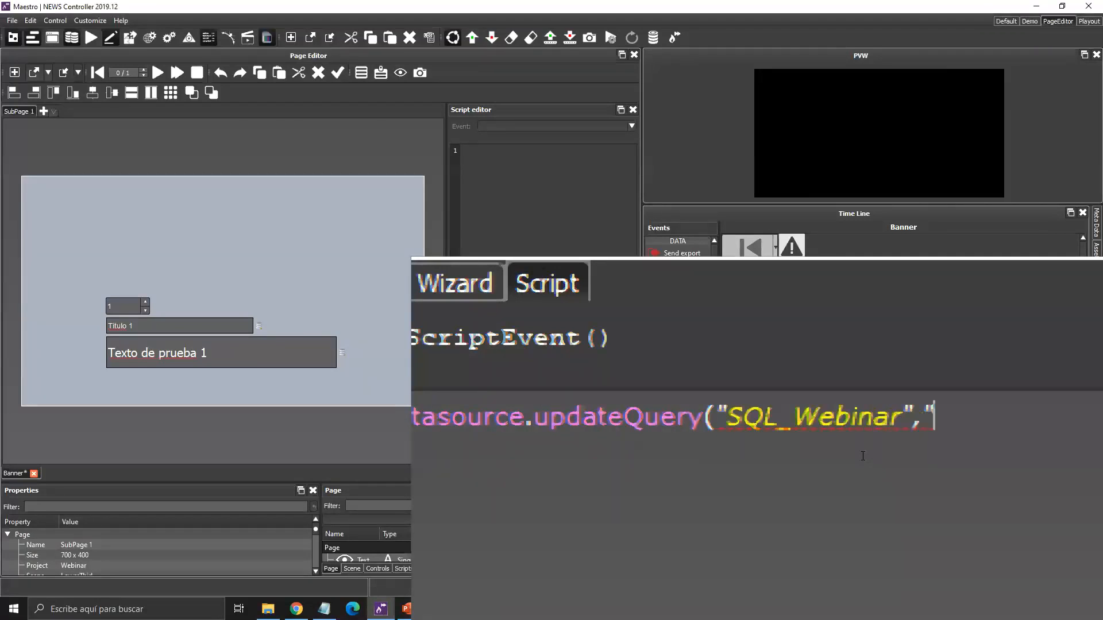
{"action": "type", "text": "\");"}
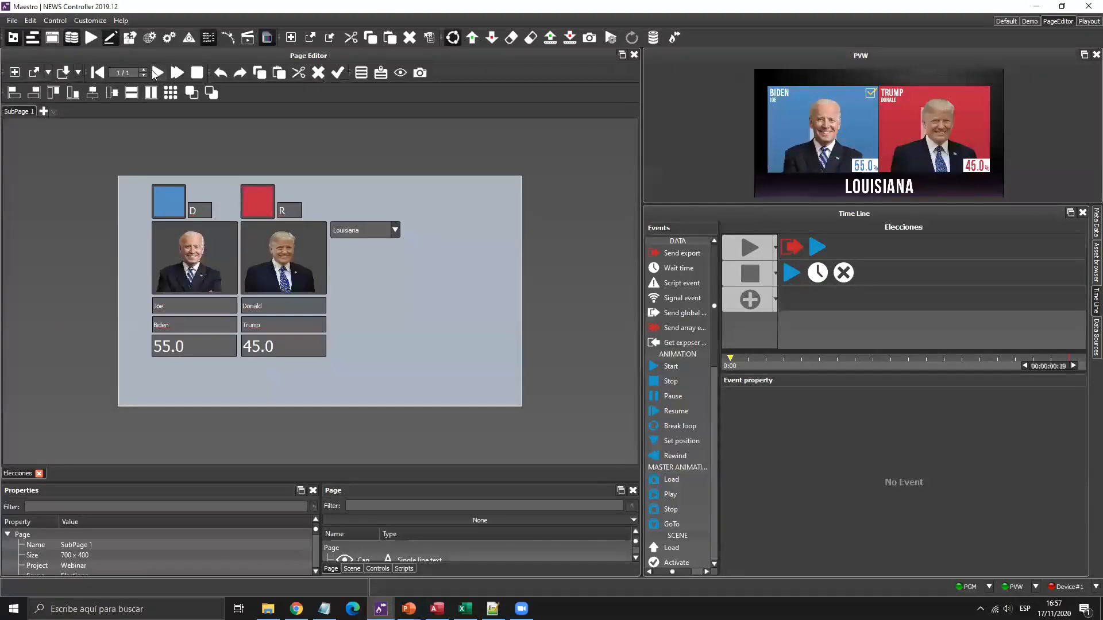
Preview the Elecciones graphic and check Webinar.xml among the data source files.
{"action": "left_click", "coordinate": [154, 74]}
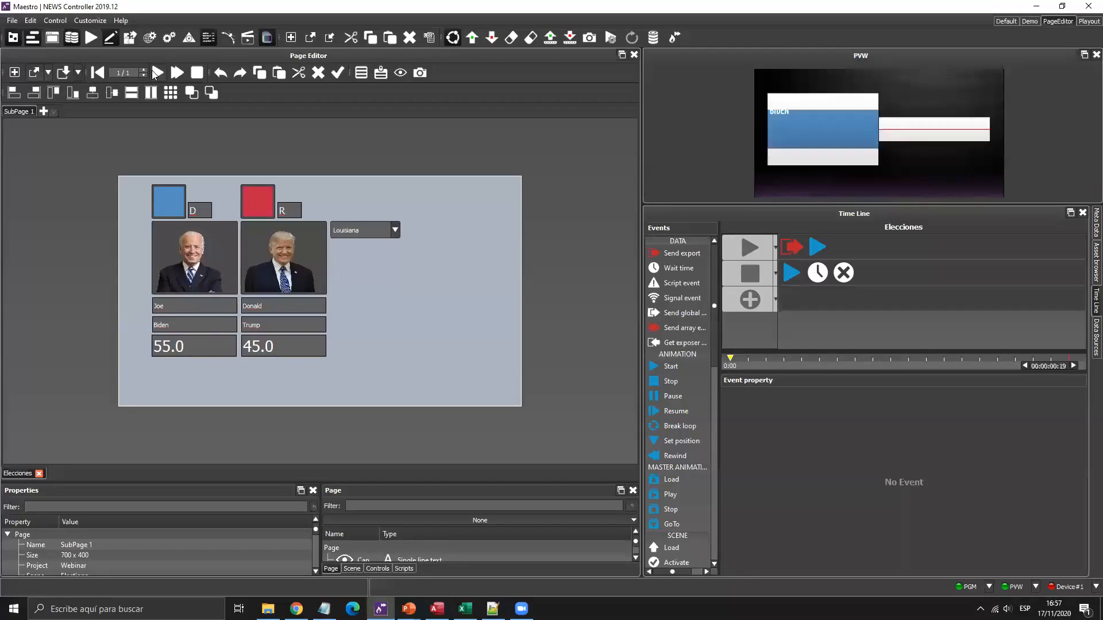
{"action": "left_click", "coordinate": [1095, 336]}
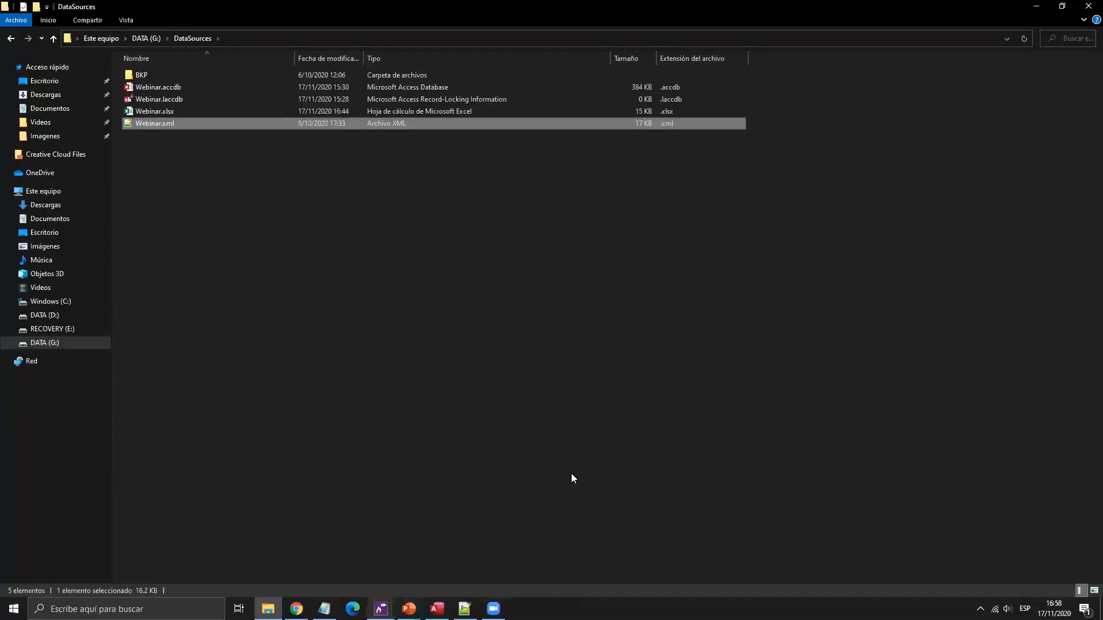
{"action": "left_click", "coordinate": [380, 609]}
Set up a new XML data source pointing to G:/DataSources/Webinar.xml.
{"action": "left_click", "coordinate": [442, 554]}
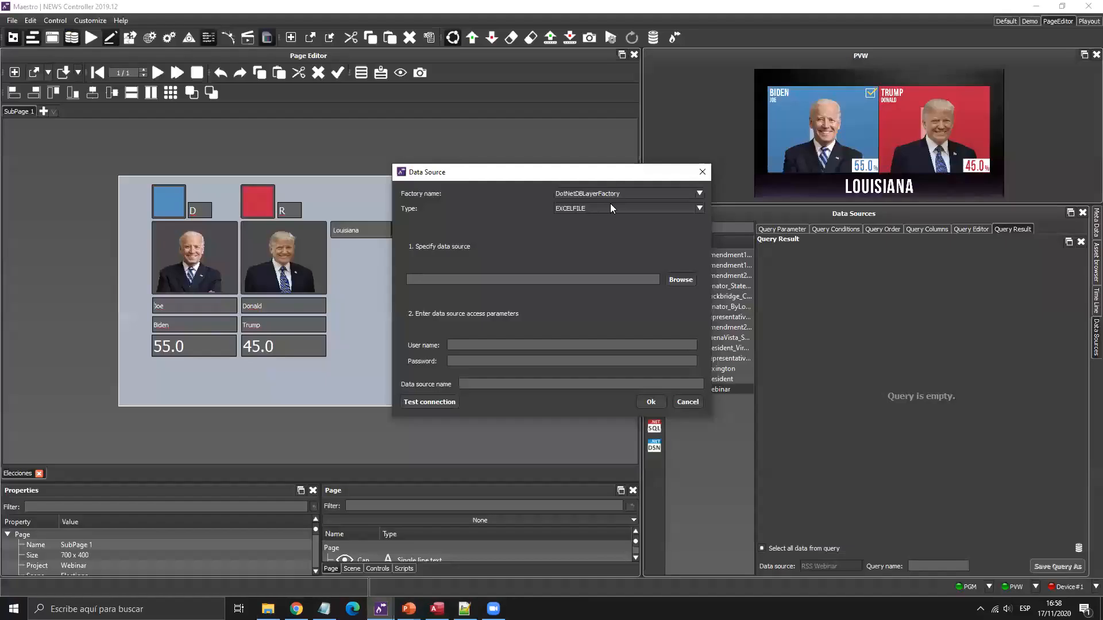
{"action": "left_click", "coordinate": [616, 193]}
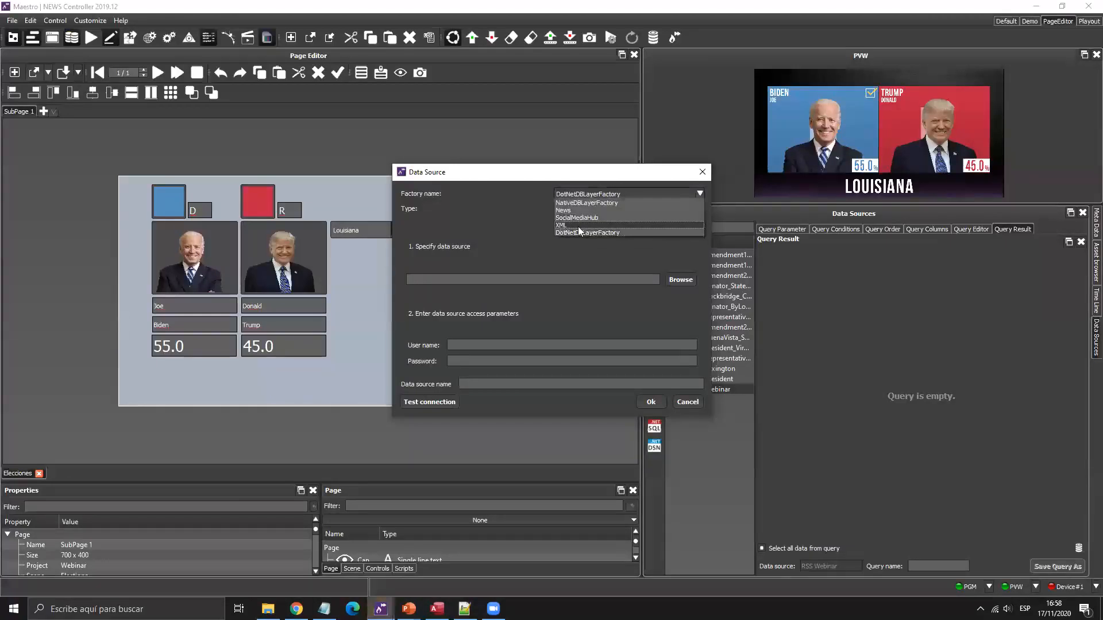
{"action": "left_click", "coordinate": [598, 224]}
{"action": "left_click", "coordinate": [615, 209]}
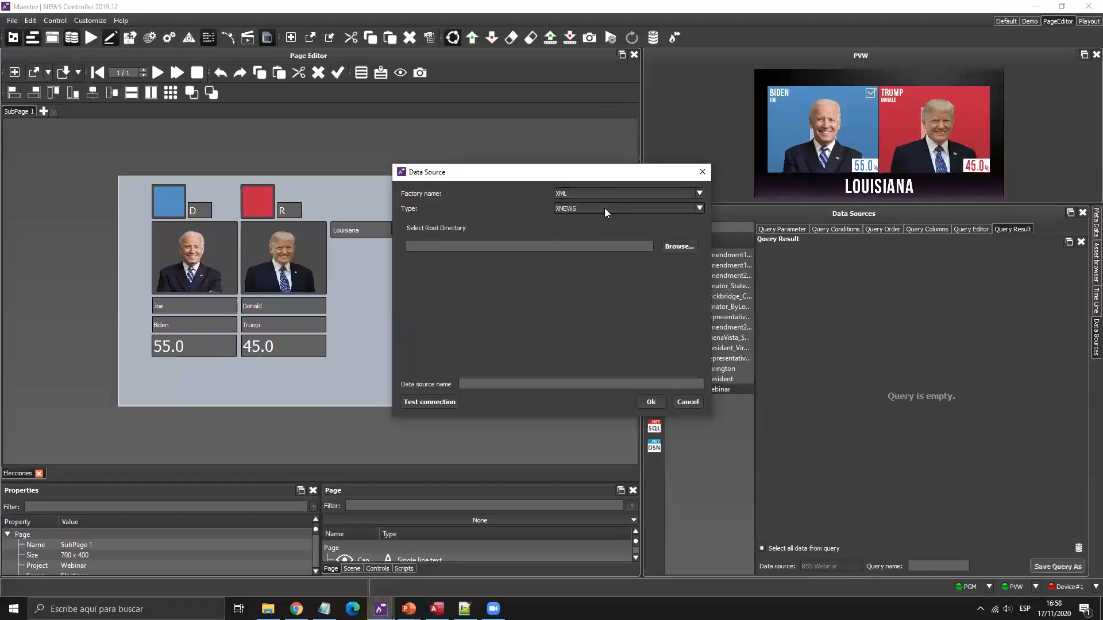
{"action": "left_click", "coordinate": [578, 226]}
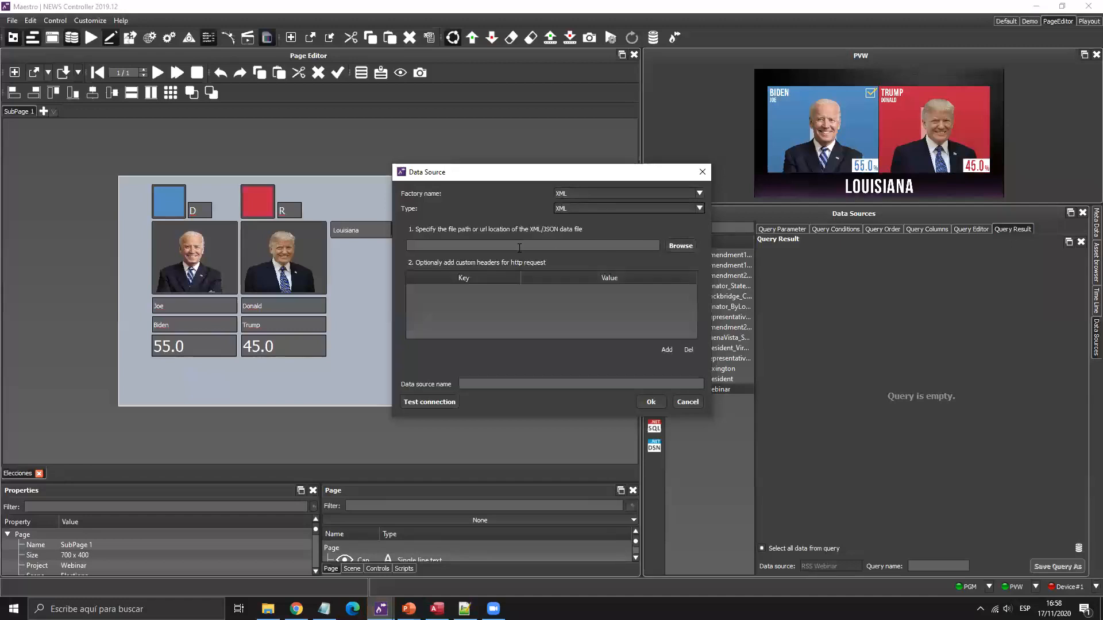
{"action": "left_click", "coordinate": [689, 246]}
{"action": "left_click", "coordinate": [468, 224]}
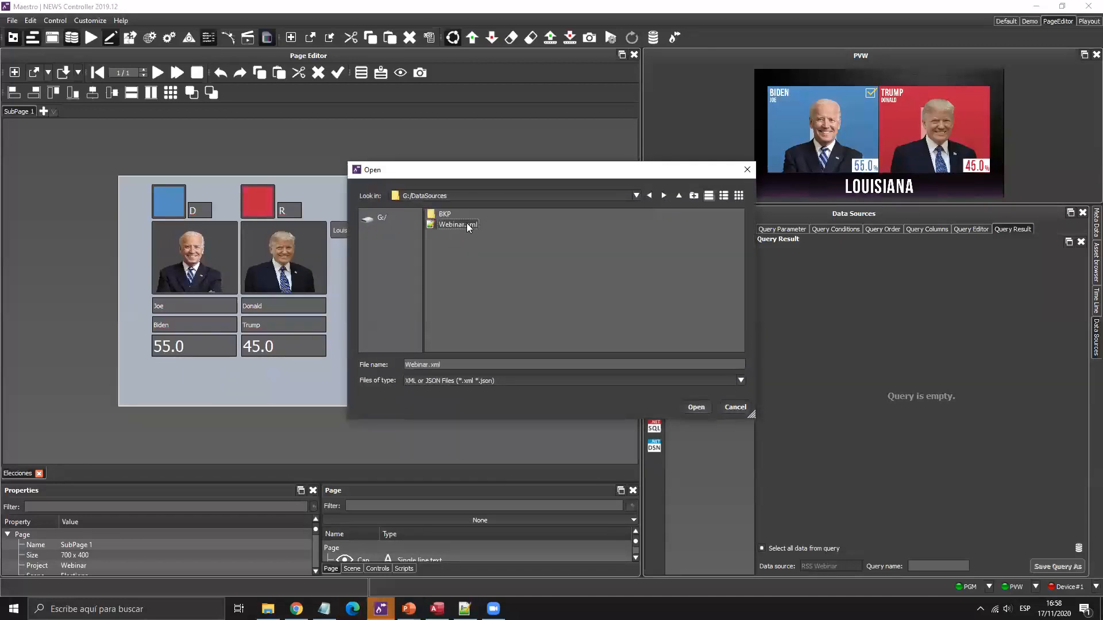
{"action": "double_click", "coordinate": [458, 224]}
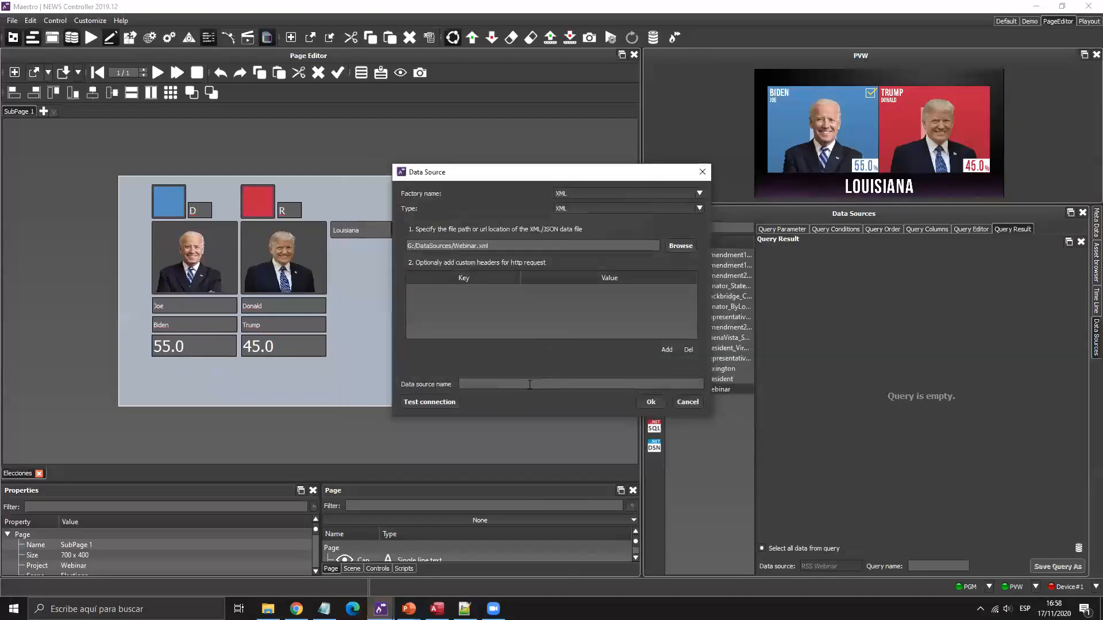
Name the data source XML_Webinar, test the connection and confirm it.
{"action": "left_click", "coordinate": [516, 387]}
{"action": "type", "text": "XML_Webinar"}
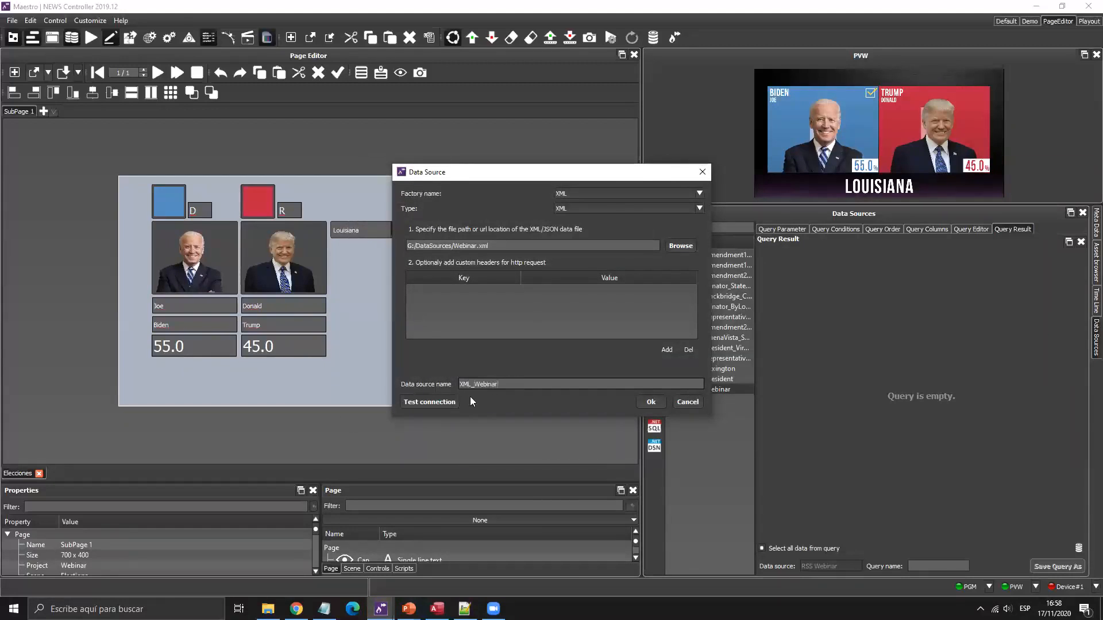
{"action": "left_click", "coordinate": [442, 397]}
{"action": "left_click", "coordinate": [553, 313]}
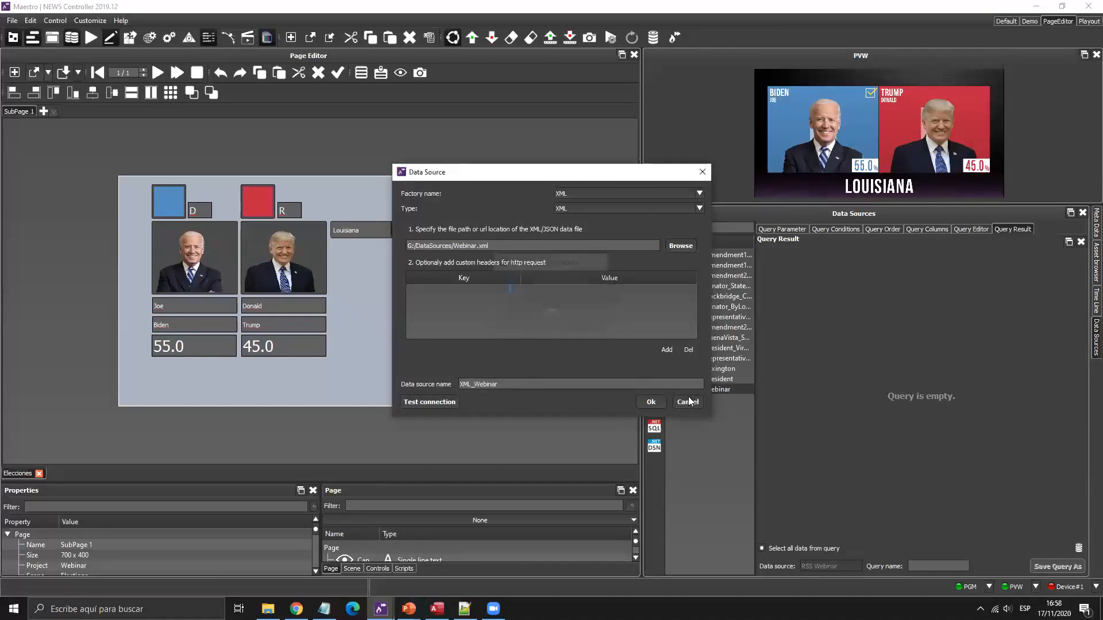
{"action": "left_click", "coordinate": [651, 402]}
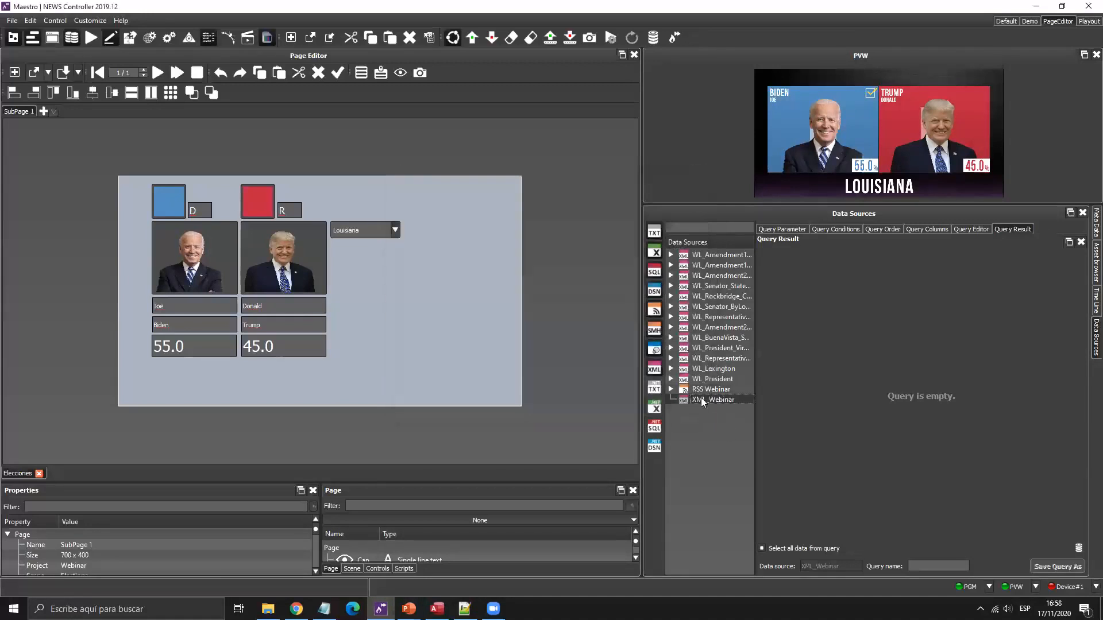
{"action": "left_click", "coordinate": [920, 230]}
Add the state column to a new XML_Webinar query and preview the results.
{"action": "left_click", "coordinate": [866, 424]}
{"action": "mouse_move", "coordinate": [780, 373]}
{"action": "left_mouse_down"}
{"action": "mouse_move", "coordinate": [817, 319]}
{"action": "mouse_move", "coordinate": [817, 294]}
{"action": "mouse_move", "coordinate": [802, 308]}
{"action": "mouse_move", "coordinate": [792, 386]}
{"action": "left_mouse_up"}
{"action": "left_click", "coordinate": [791, 395]}
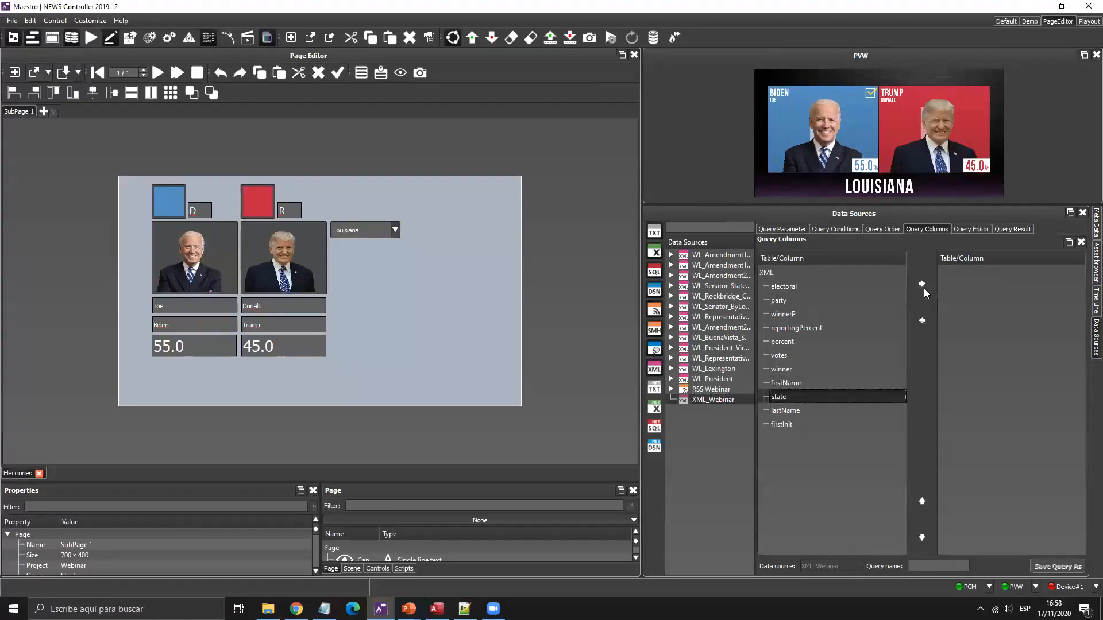
{"action": "left_click", "coordinate": [921, 285]}
{"action": "left_click", "coordinate": [1014, 229]}
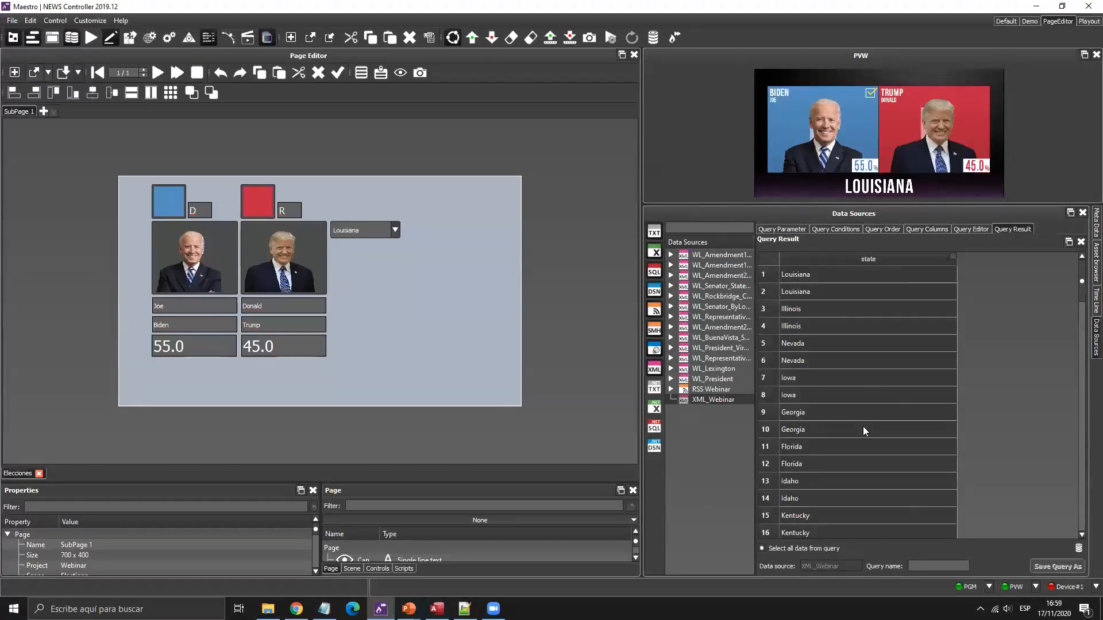
Edit the SQL to SELECT DISTINCT and remove the TOP 100 limit.
{"action": "left_click", "coordinate": [974, 229]}
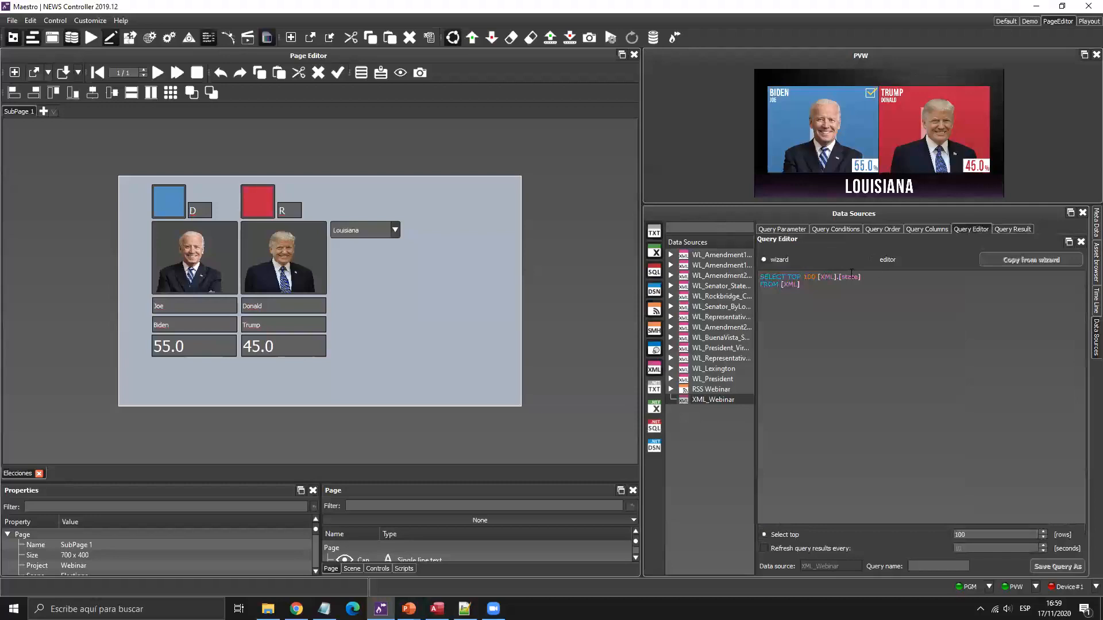
{"action": "left_click", "coordinate": [879, 259]}
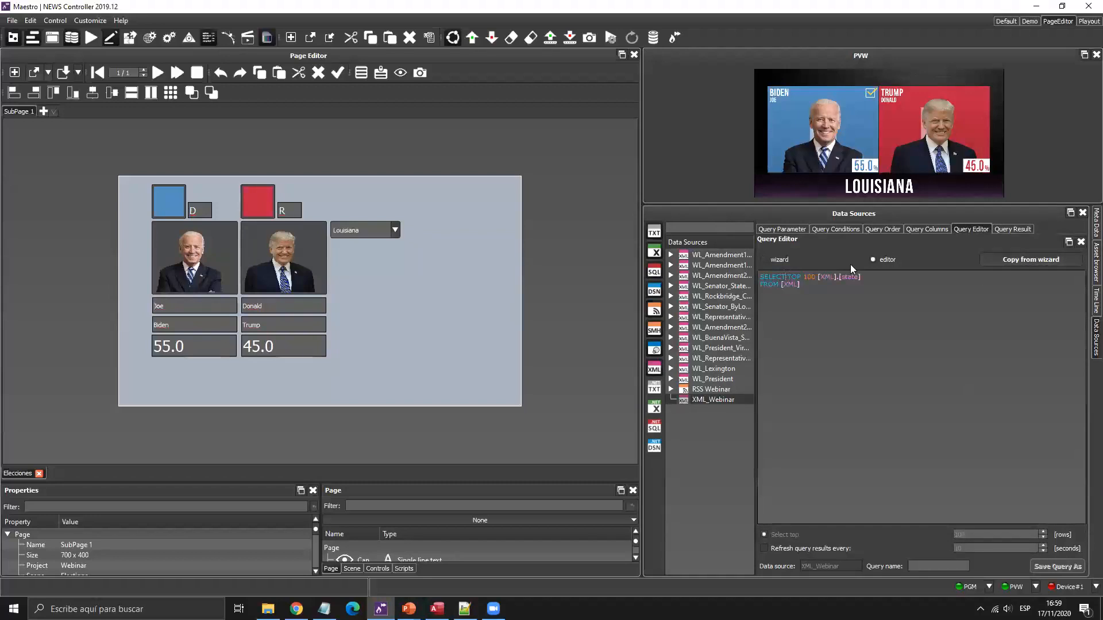
{"action": "type", "text": "DISTINCT"}
{"action": "key", "text": "Delete"}
{"action": "key", "text": "Delete"}
{"action": "key", "text": "Delete"}
{"action": "key", "text": "Delete"}
{"action": "key", "text": "Delete"}
{"action": "key", "text": "Delete"}
{"action": "key", "text": "Delete"}
{"action": "key", "text": "Delete"}
{"action": "left_click", "coordinate": [1020, 231]}
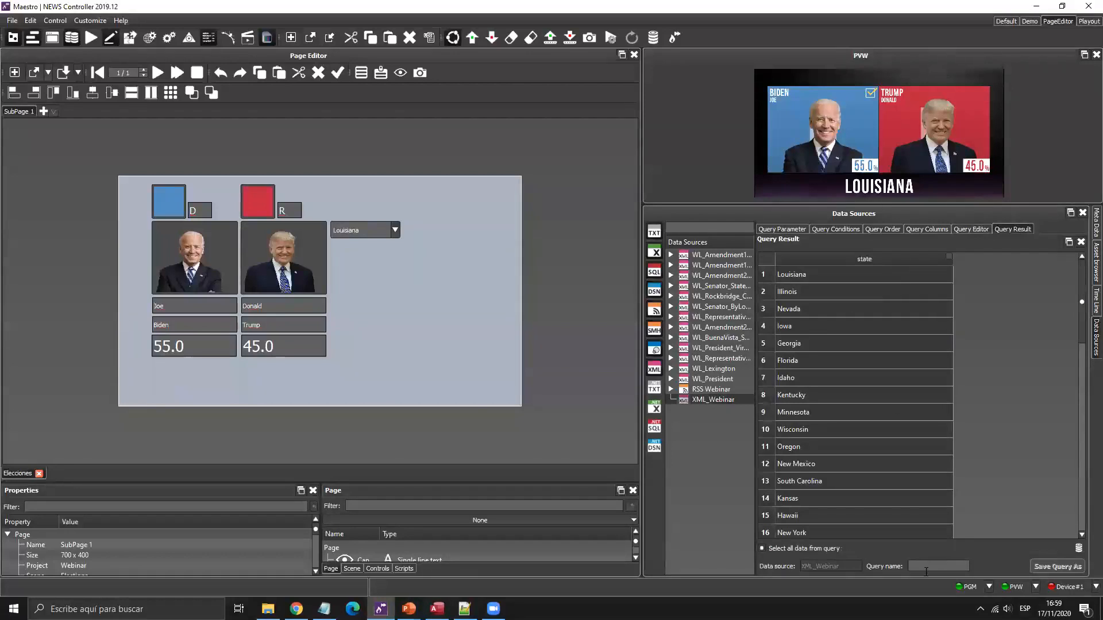
Save the query as Estados and check the states in the page's drop-down.
{"action": "left_click", "coordinate": [926, 572]}
{"action": "type", "text": "Estados"}
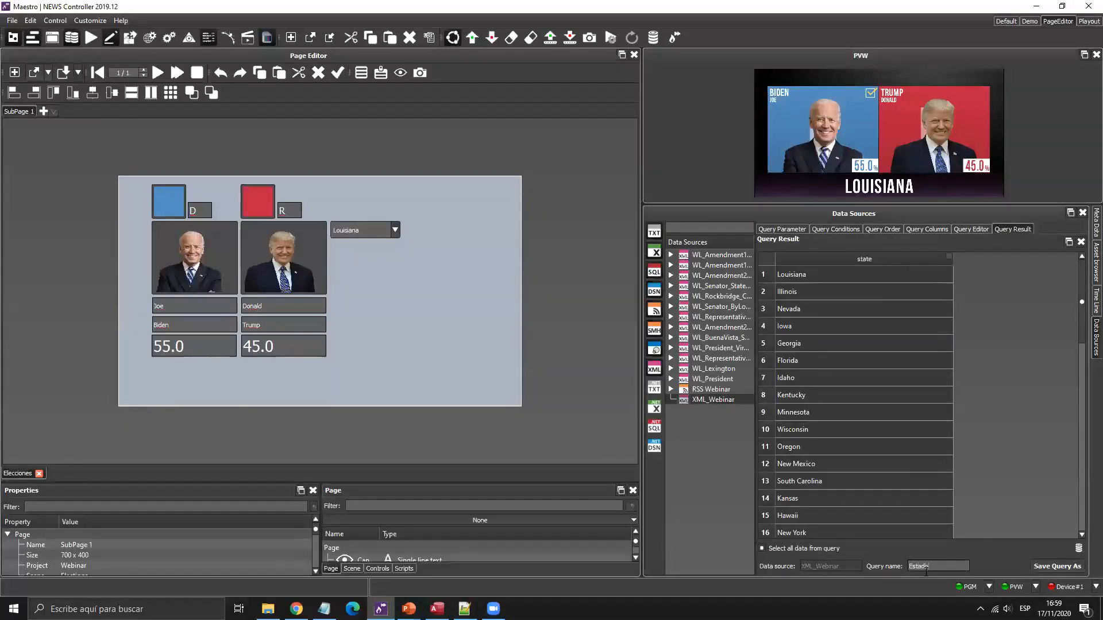
{"action": "left_click", "coordinate": [1056, 564]}
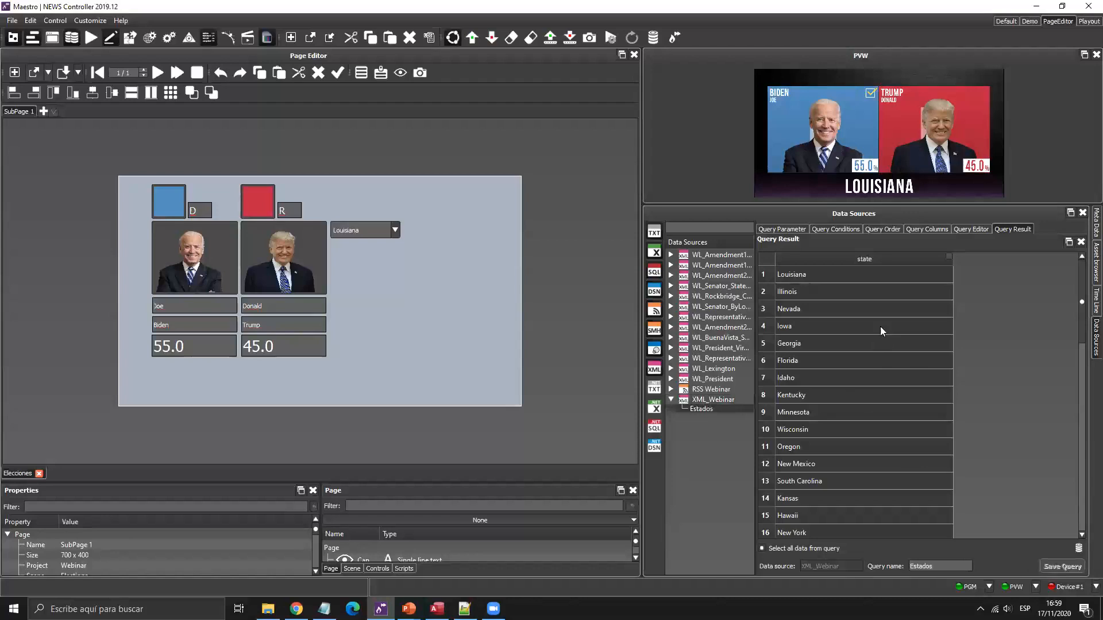
{"action": "left_click", "coordinate": [388, 226]}
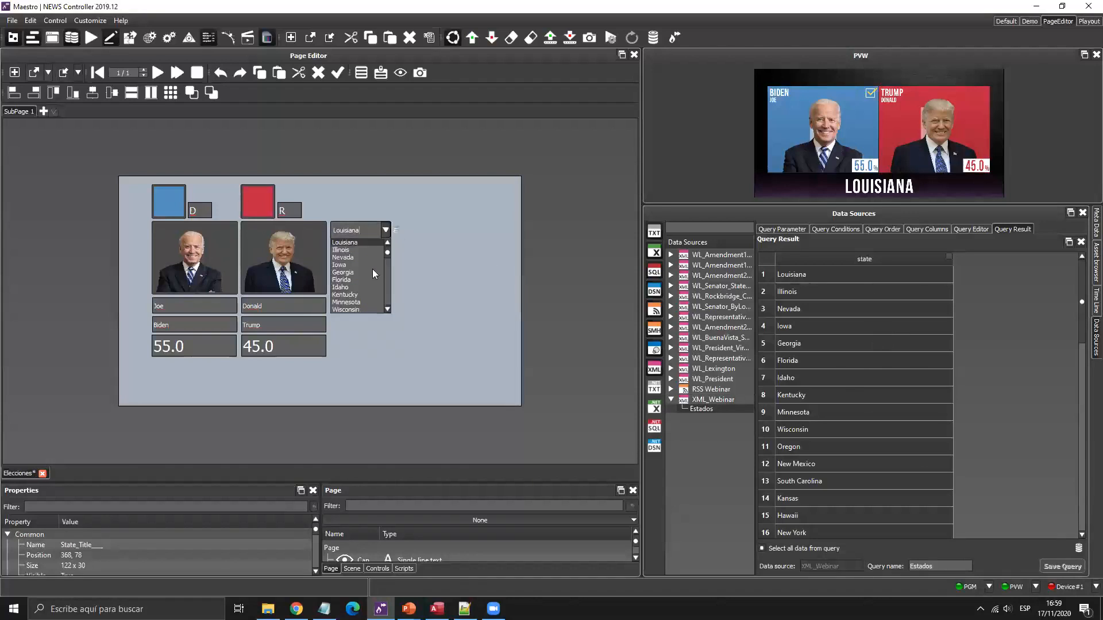
{"action": "left_click", "coordinate": [461, 232]}
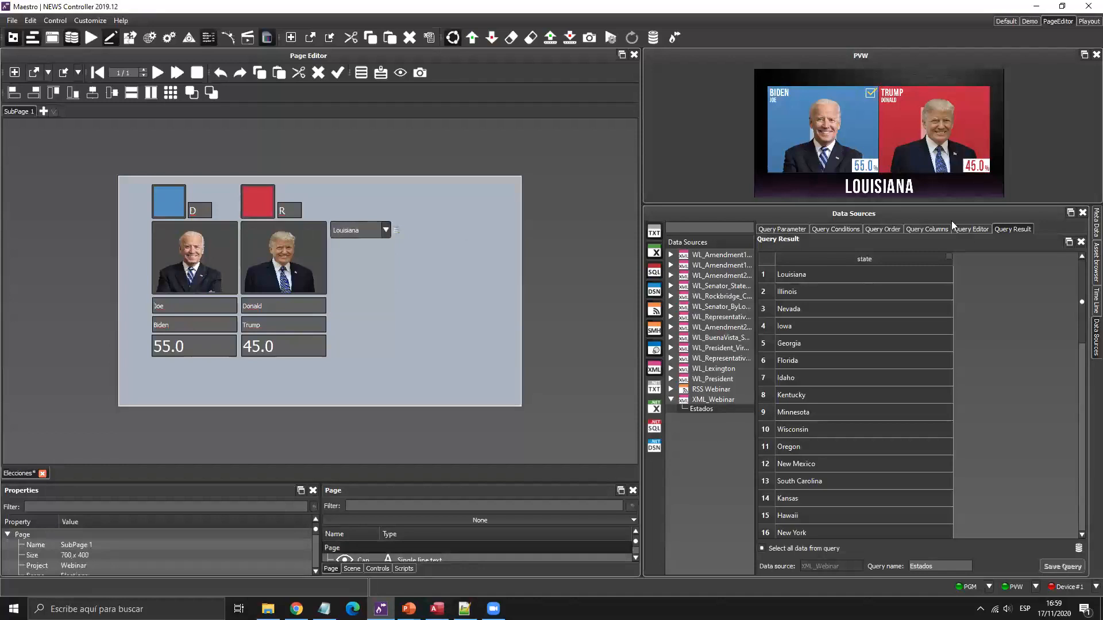
{"action": "left_click", "coordinate": [881, 229]}
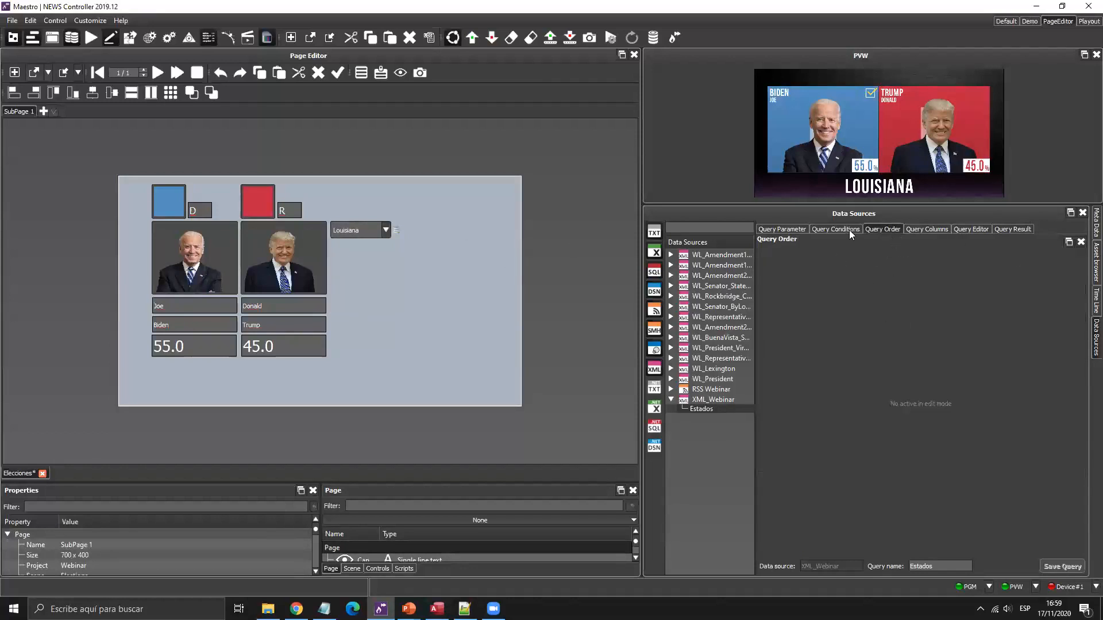
Append ORDER BY [XML].[state] to the Estados SQL and check the sorted results.
{"action": "left_click", "coordinate": [971, 229]}
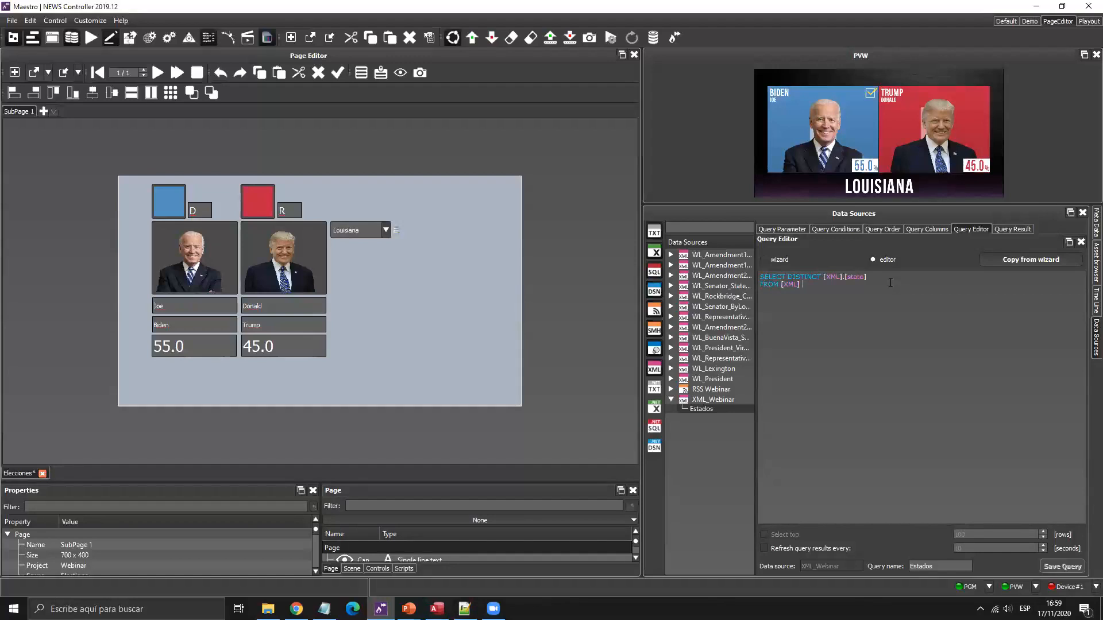
{"action": "type", "text": "ORDER BY"}
{"action": "key", "text": "shift+Right"}
{"action": "key", "text": "shift+Right"}
{"action": "key", "text": "shift+Right"}
{"action": "key", "text": "shift+Right"}
{"action": "key", "text": "shift+Right"}
{"action": "key", "text": "shift+Right"}
{"action": "key", "text": "shift+Right"}
{"action": "key", "text": "shift+Right"}
{"action": "key", "text": "shift+Right"}
{"action": "key", "text": "shift+Right"}
{"action": "key", "text": "shift+Right"}
{"action": "key", "text": "shift+Right"}
{"action": "key", "text": "shift+Right"}
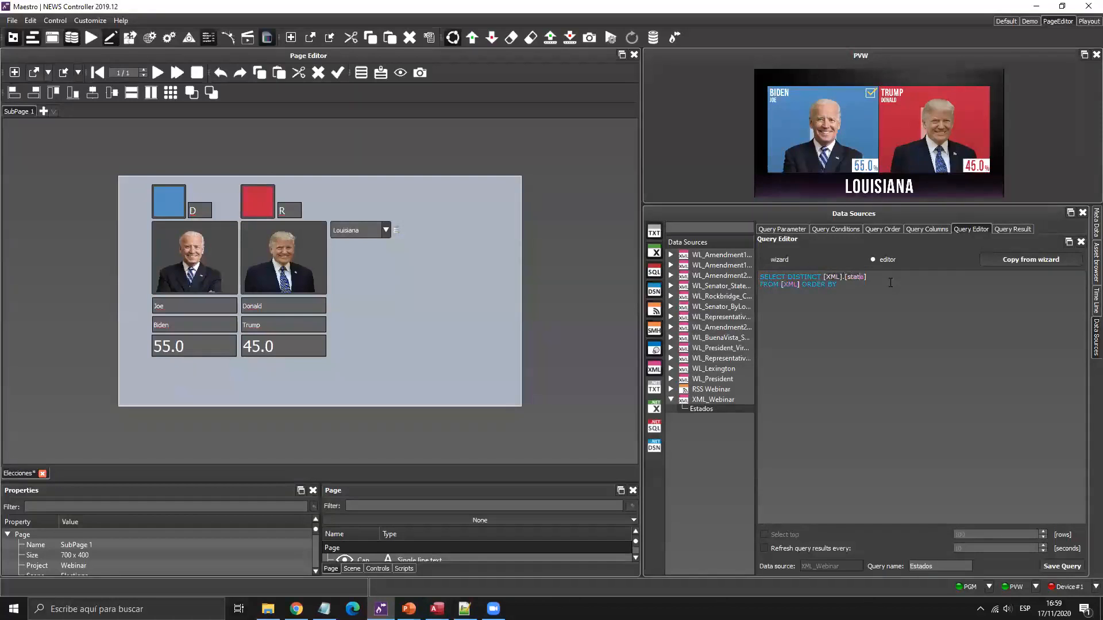
{"action": "key", "text": "ctrl+c"}
{"action": "left_click", "coordinate": [891, 282]}
{"action": "key", "text": "ctrl+v"}
{"action": "type", "text": "DESC"}
{"action": "left_click", "coordinate": [1010, 229]}
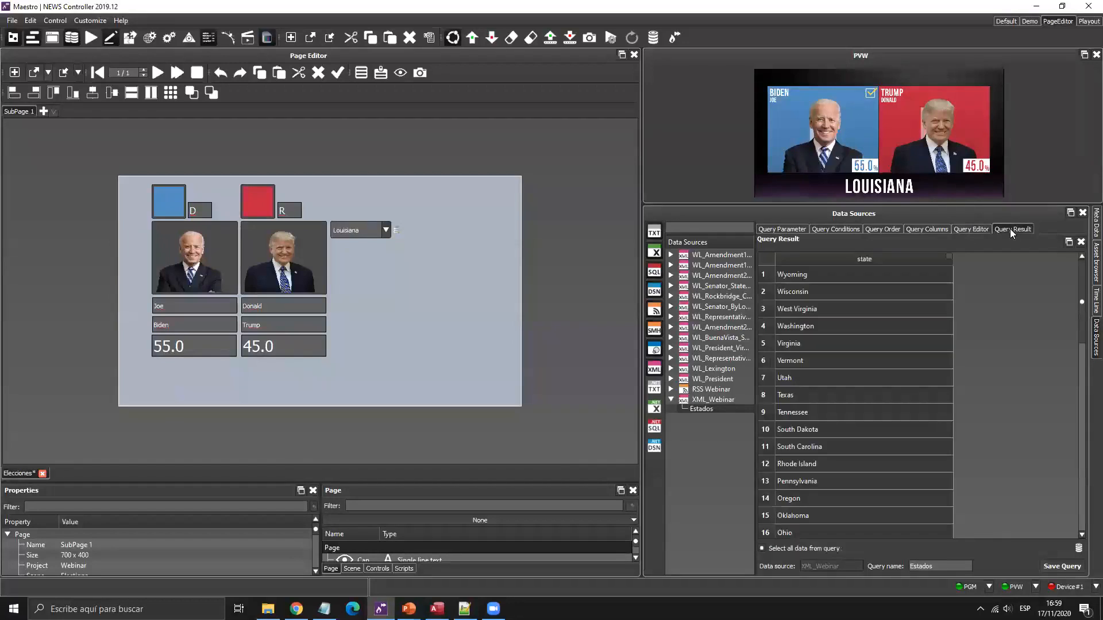
{"action": "left_click", "coordinate": [970, 232]}
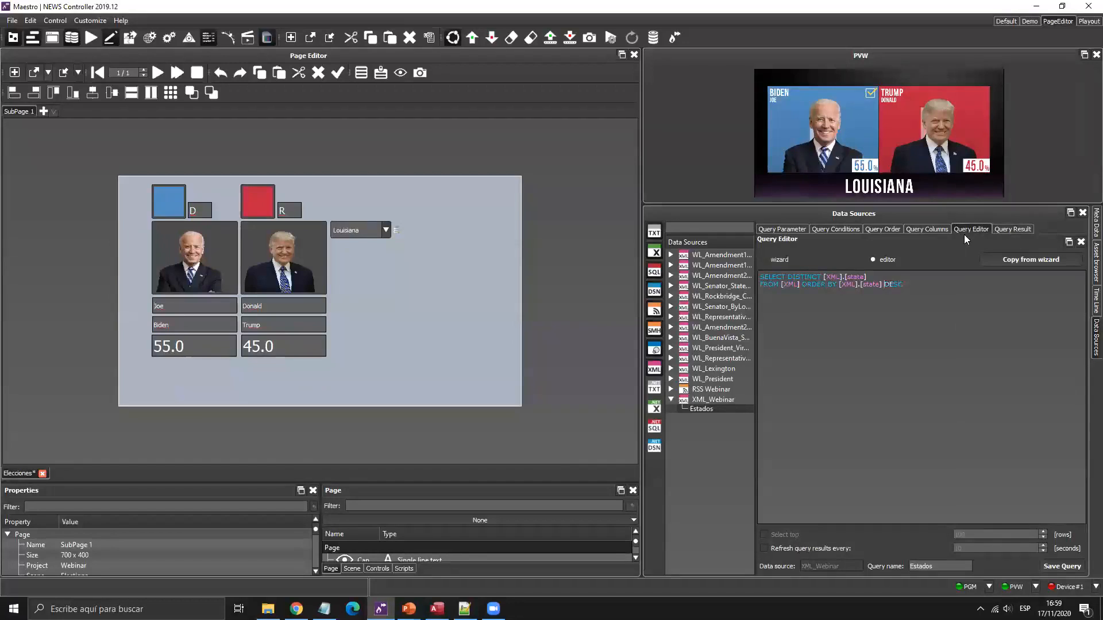
{"action": "left_click", "coordinate": [1010, 229]}
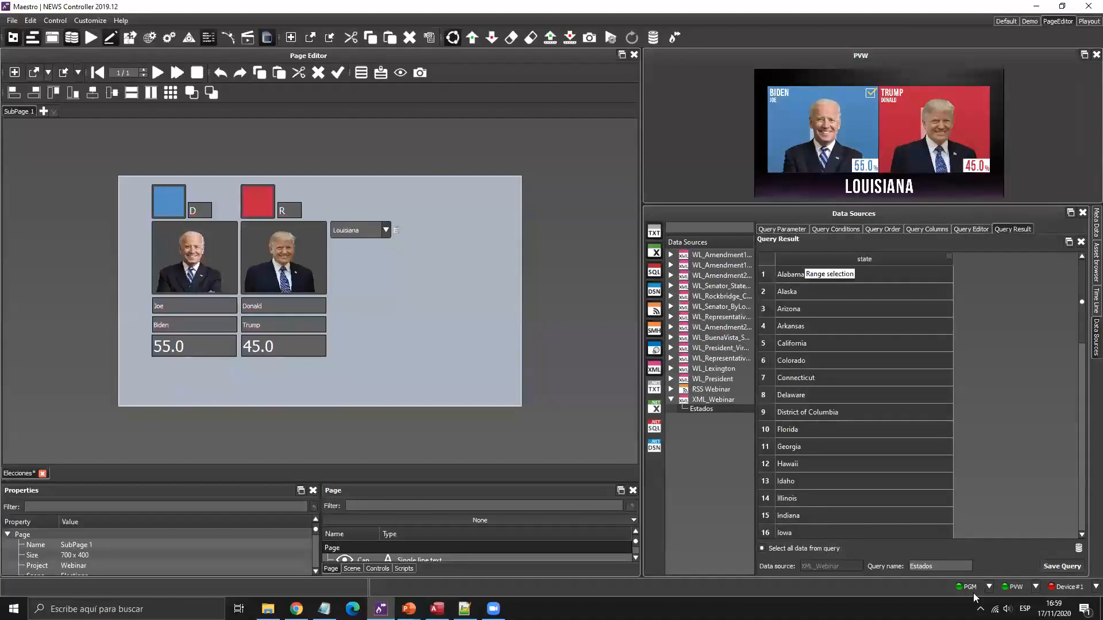
Pick Alabama in the page's state drop-down and verify the alphabetical order.
{"action": "left_click", "coordinate": [386, 231]}
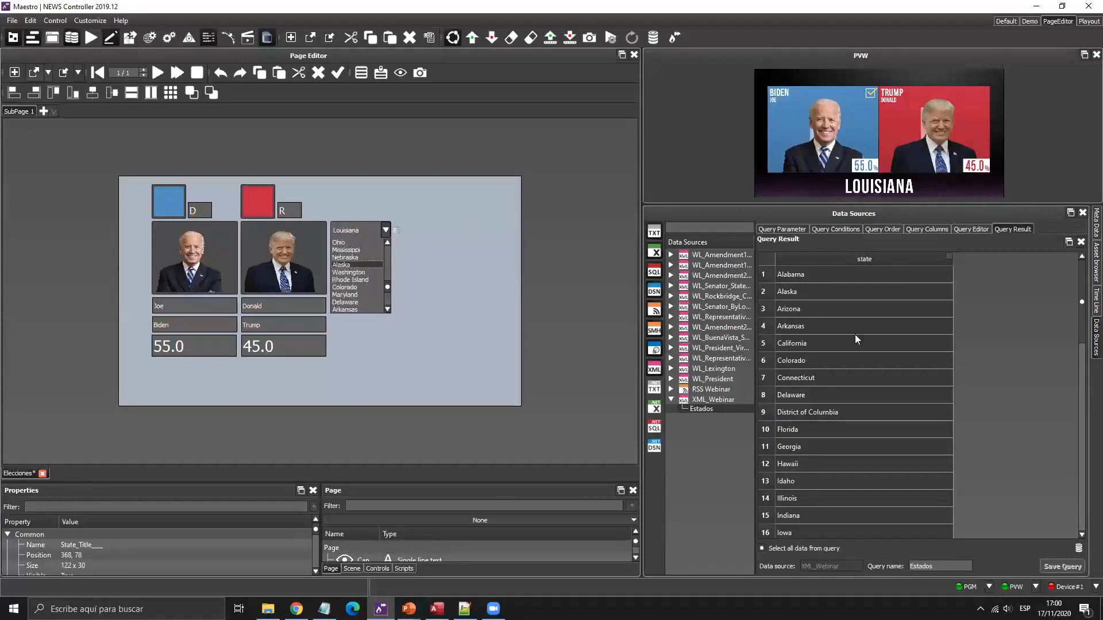
{"action": "left_click", "coordinate": [855, 334]}
{"action": "left_click", "coordinate": [364, 231]}
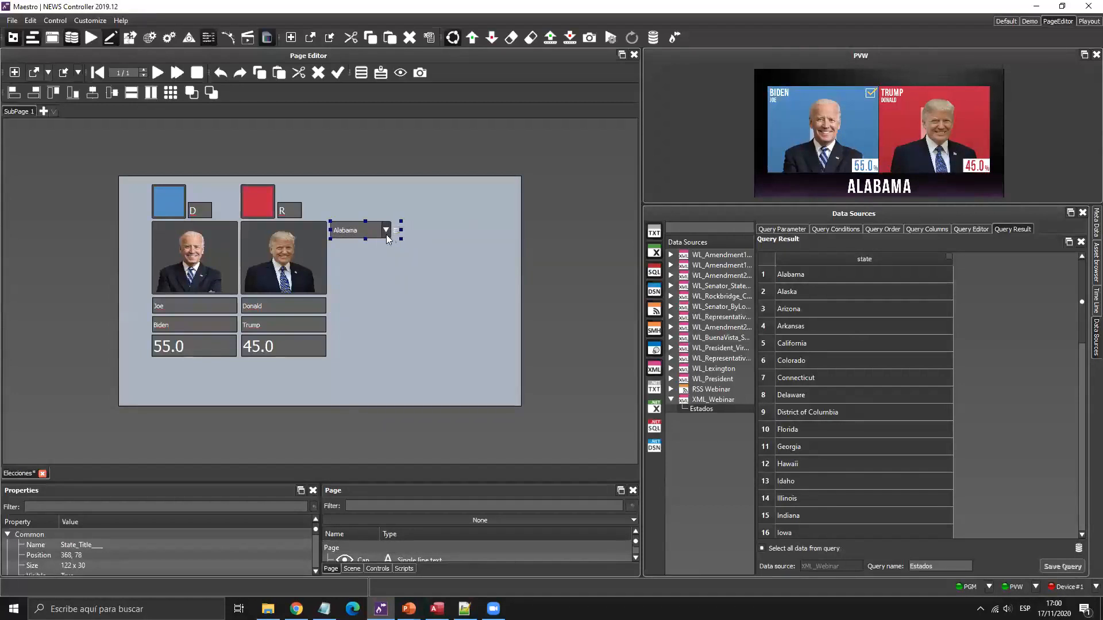
{"action": "left_click", "coordinate": [386, 234]}
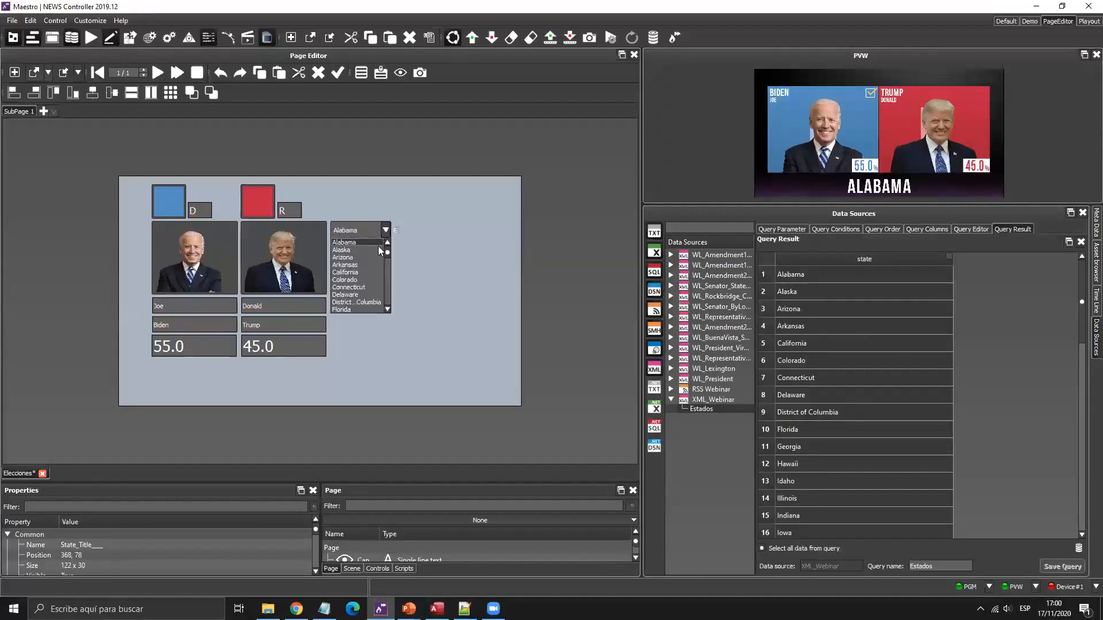
{"action": "left_click", "coordinate": [480, 262]}
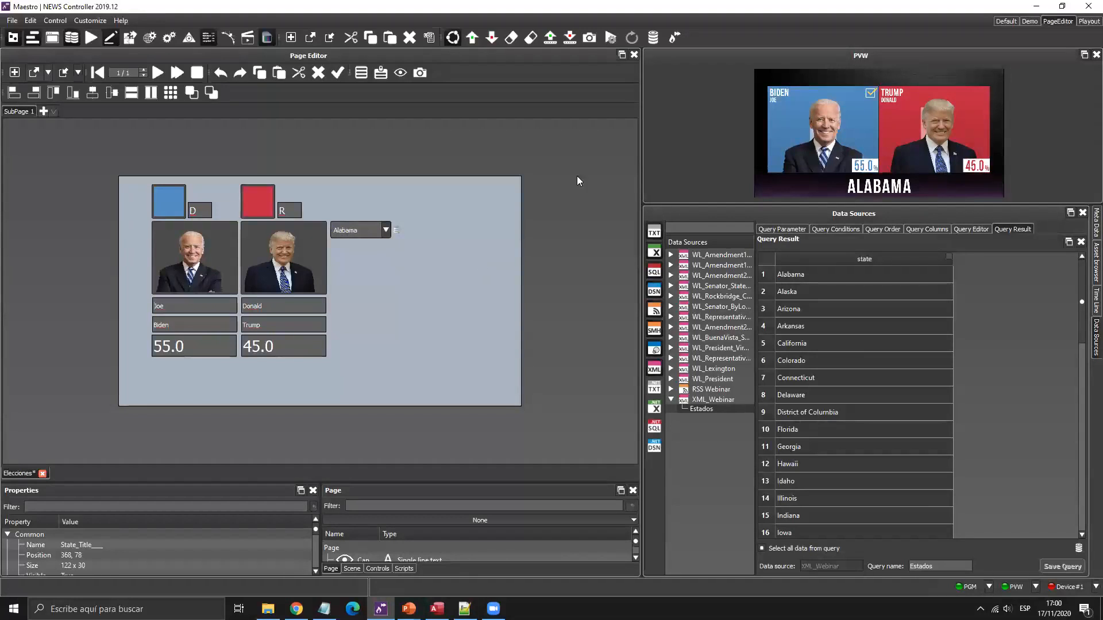
{"action": "left_click", "coordinate": [882, 230]}
Start a new query with all the XML fields and preview its results.
{"action": "left_click", "coordinate": [925, 229]}
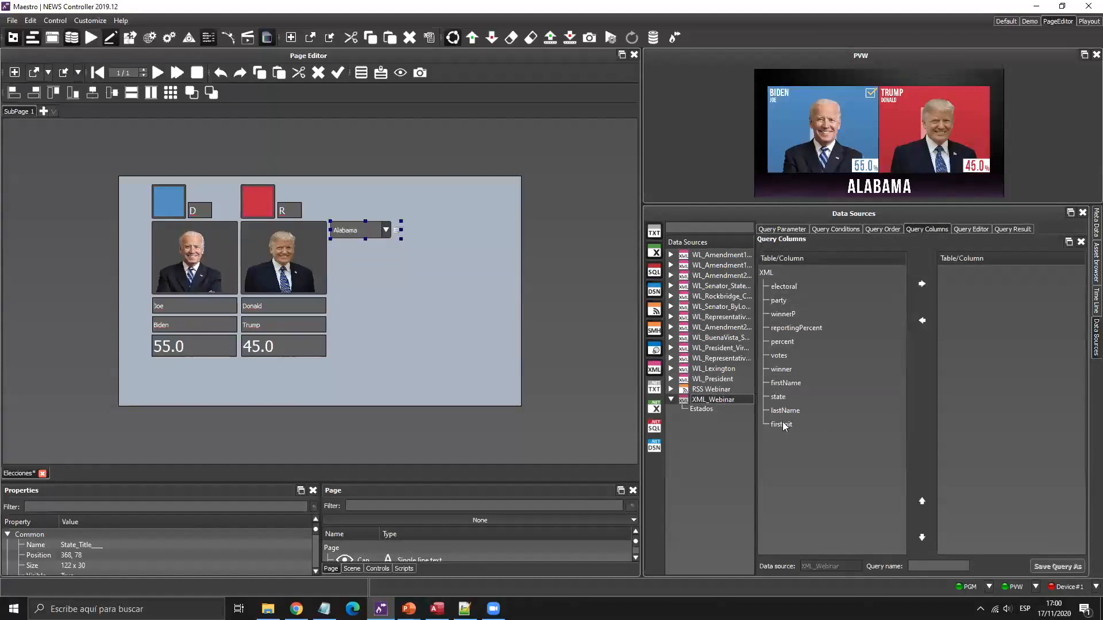
{"action": "left_click", "coordinate": [823, 426]}
{"action": "left_click", "coordinate": [789, 292], "text": "shift"}
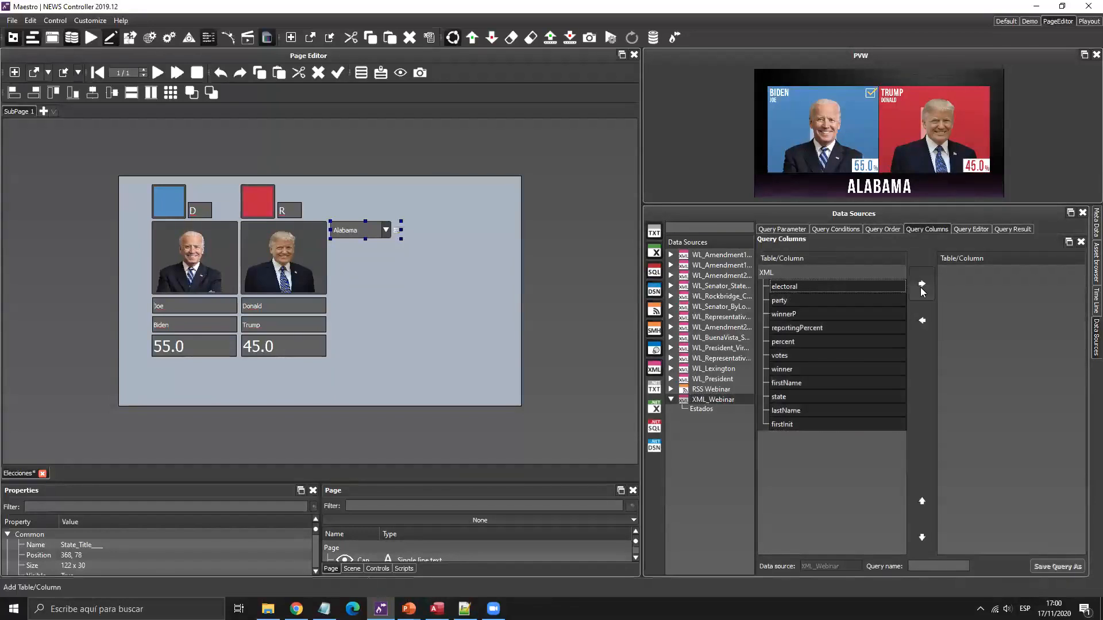
{"action": "left_click", "coordinate": [1009, 230]}
{"action": "left_click_drag", "start_coordinate": [848, 533], "coordinate": [712, 505]}
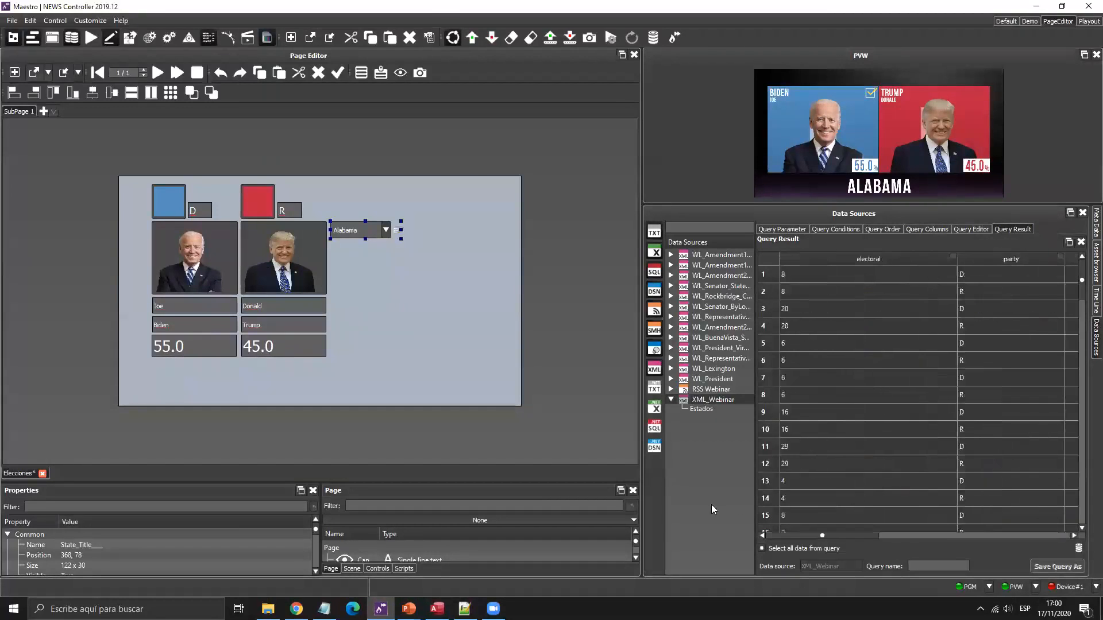
Add the State_Title drop-down as a query parameter.
{"action": "left_click", "coordinate": [785, 229]}
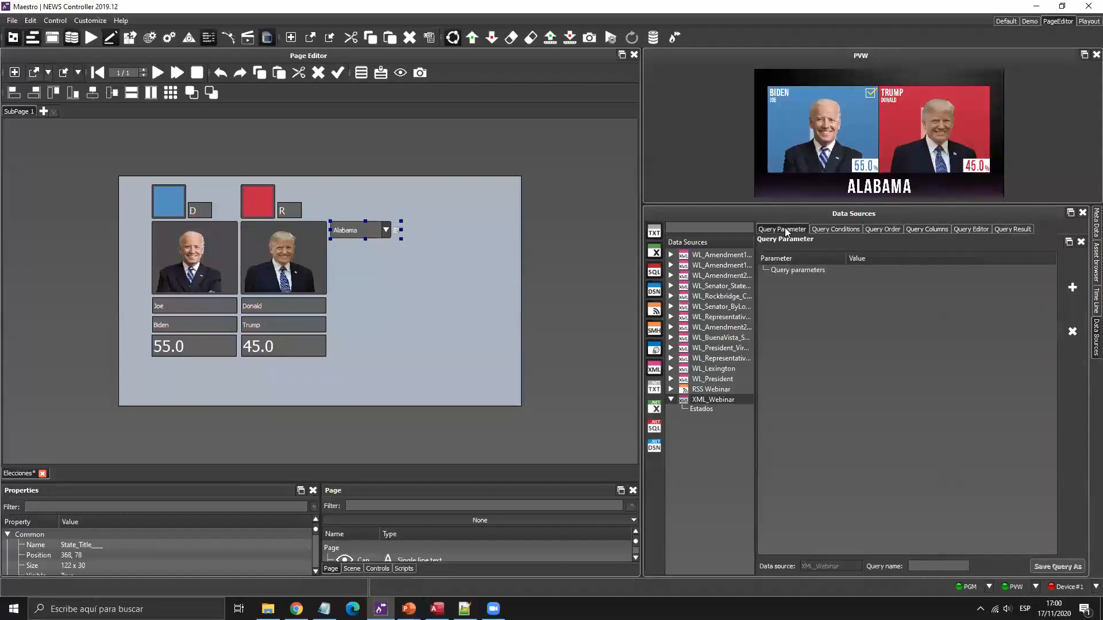
{"action": "left_click", "coordinate": [381, 72]}
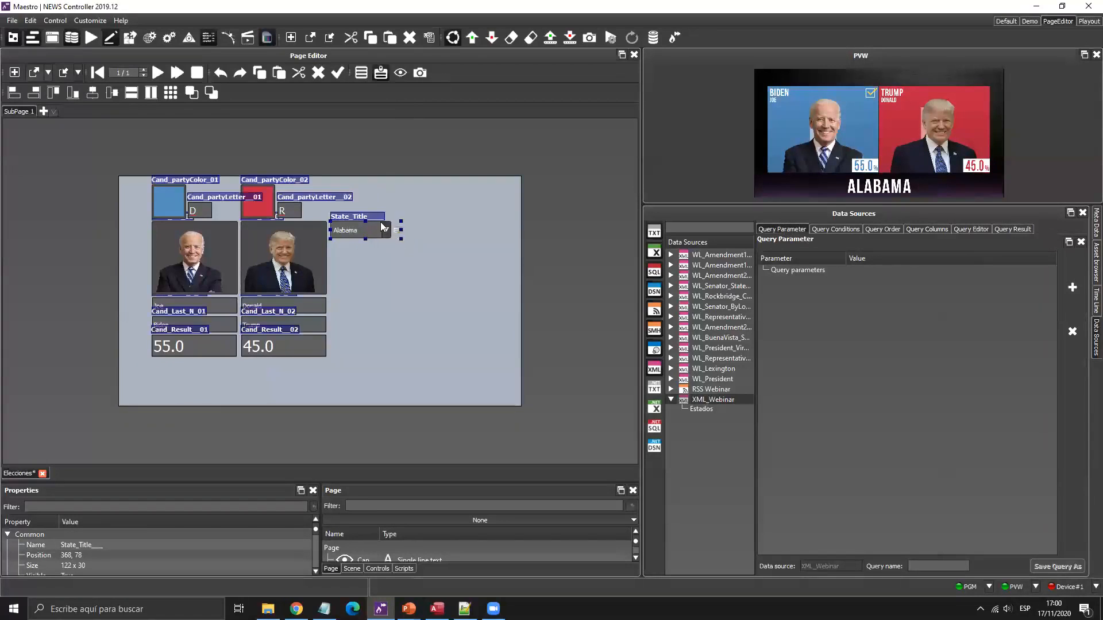
{"action": "left_click", "coordinate": [381, 72]}
{"action": "left_click_drag", "start_coordinate": [367, 483], "coordinate": [382, 380]}
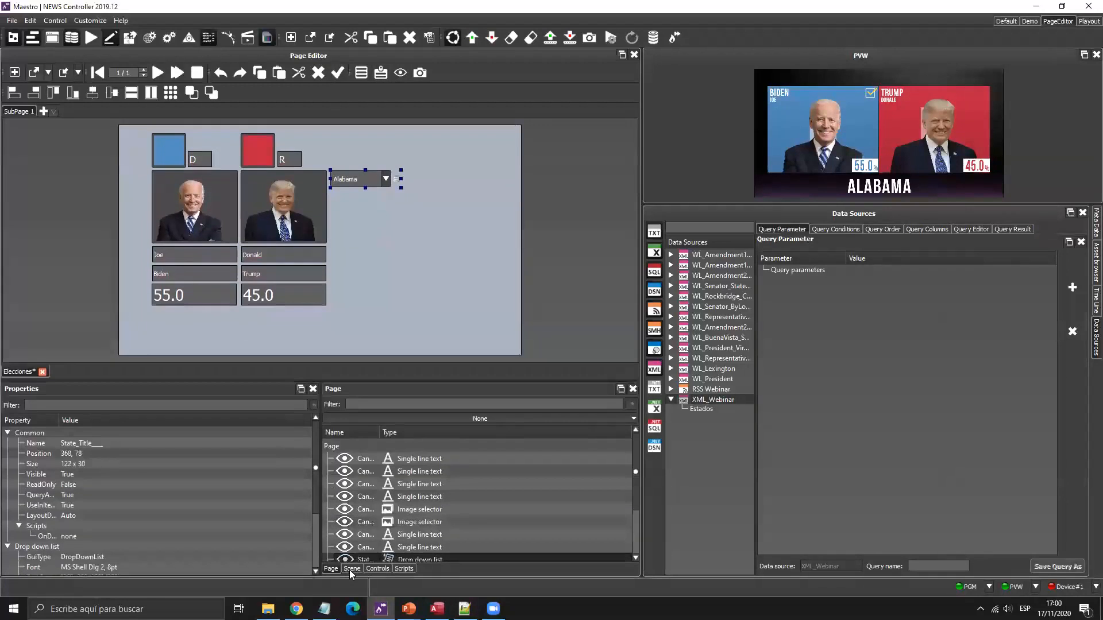
{"action": "double_click", "coordinate": [380, 433]}
{"action": "scroll", "coordinate": [378, 500], "scroll_direction": "down", "scroll_amount": 2}
{"action": "left_click_drag", "start_coordinate": [379, 500], "coordinate": [872, 323]}
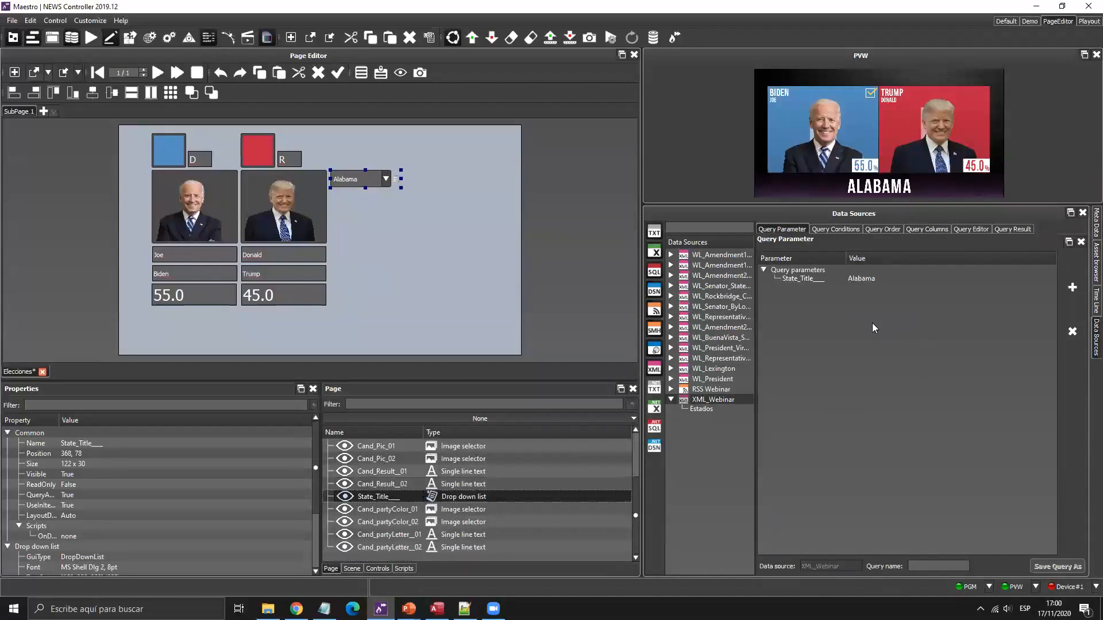
Add the condition [XML].[state] = %State_Title% and preview the filtered rows.
{"action": "left_click", "coordinate": [845, 230]}
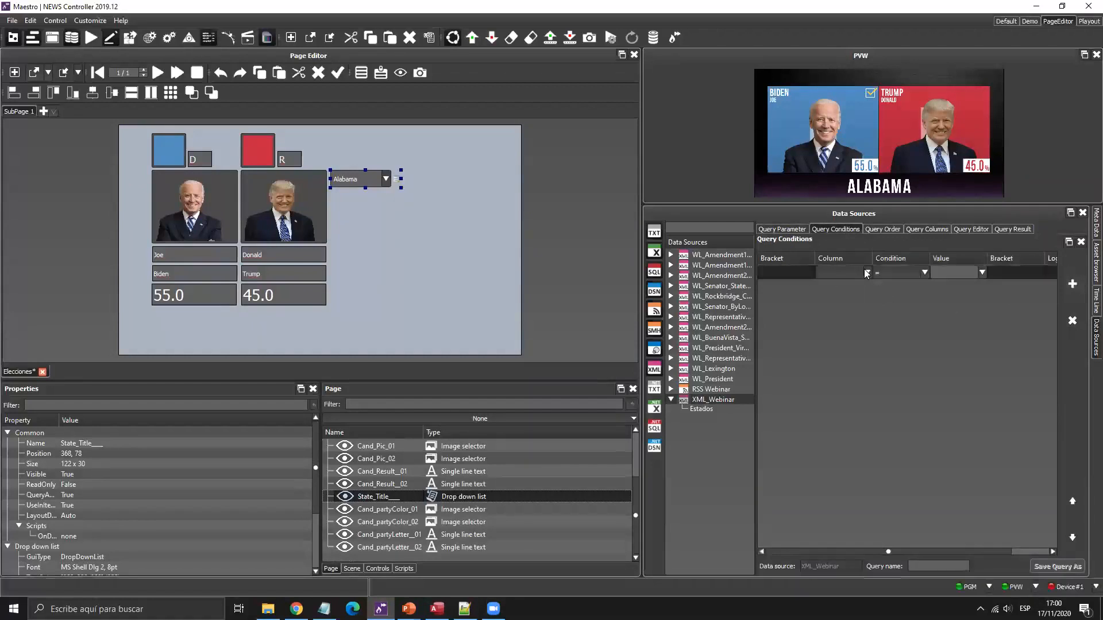
{"action": "left_click", "coordinate": [868, 272]}
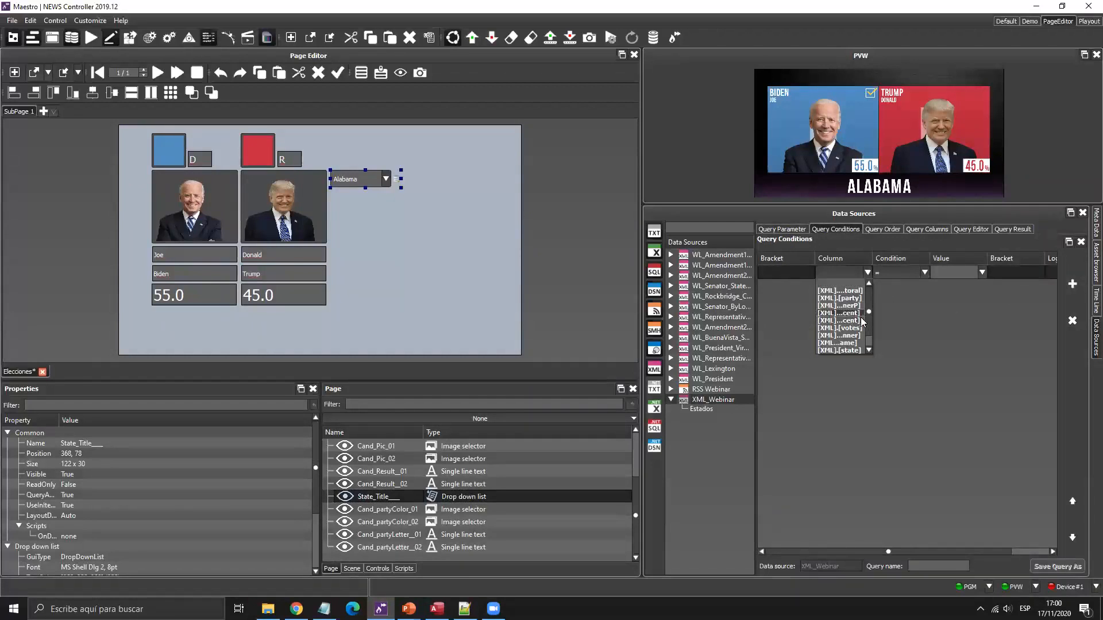
{"action": "left_click", "coordinate": [849, 350]}
{"action": "left_click", "coordinate": [982, 273]}
{"action": "scroll", "coordinate": [956, 339], "scroll_direction": "down", "scroll_amount": 1}
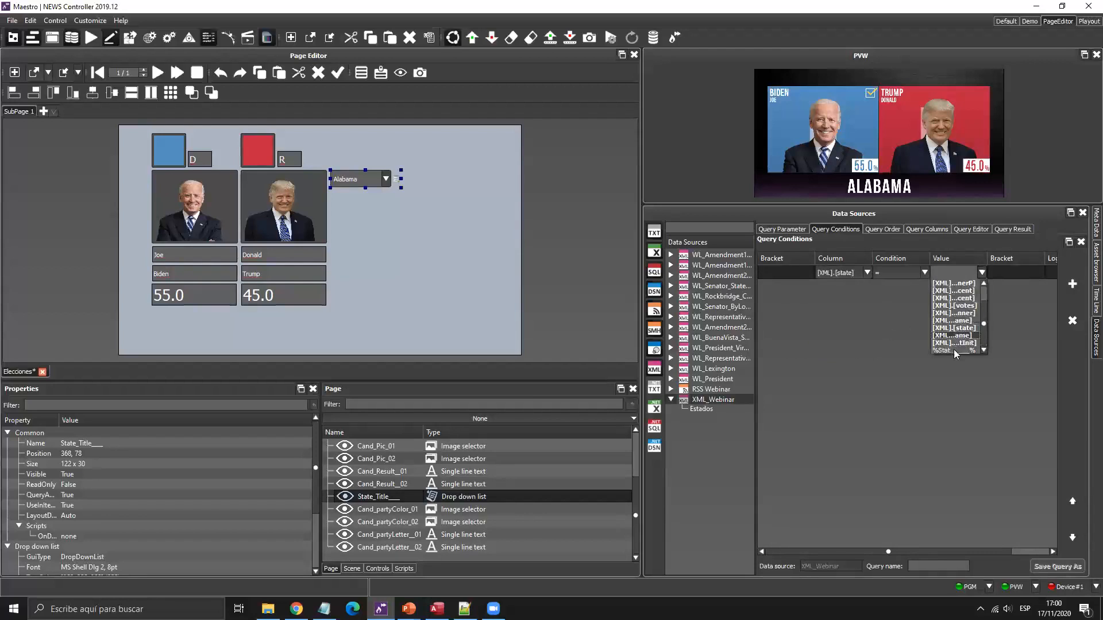
{"action": "left_click", "coordinate": [954, 351]}
{"action": "left_click", "coordinate": [1013, 229]}
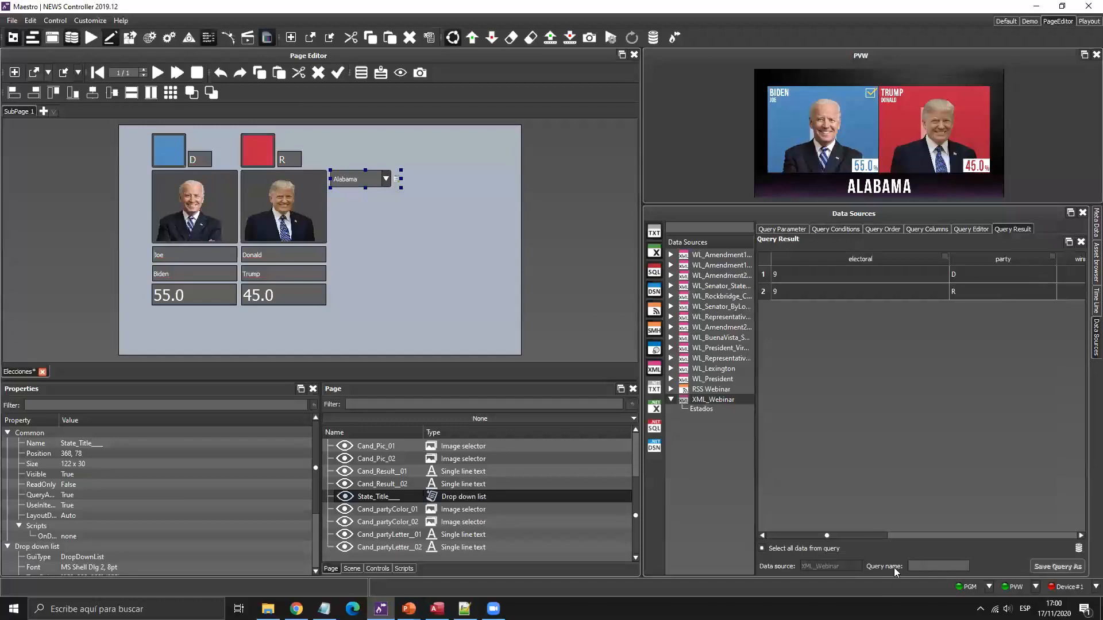
Save the filtered query as Resultados.
{"action": "left_click_drag", "start_coordinate": [872, 532], "coordinate": [1062, 521]}
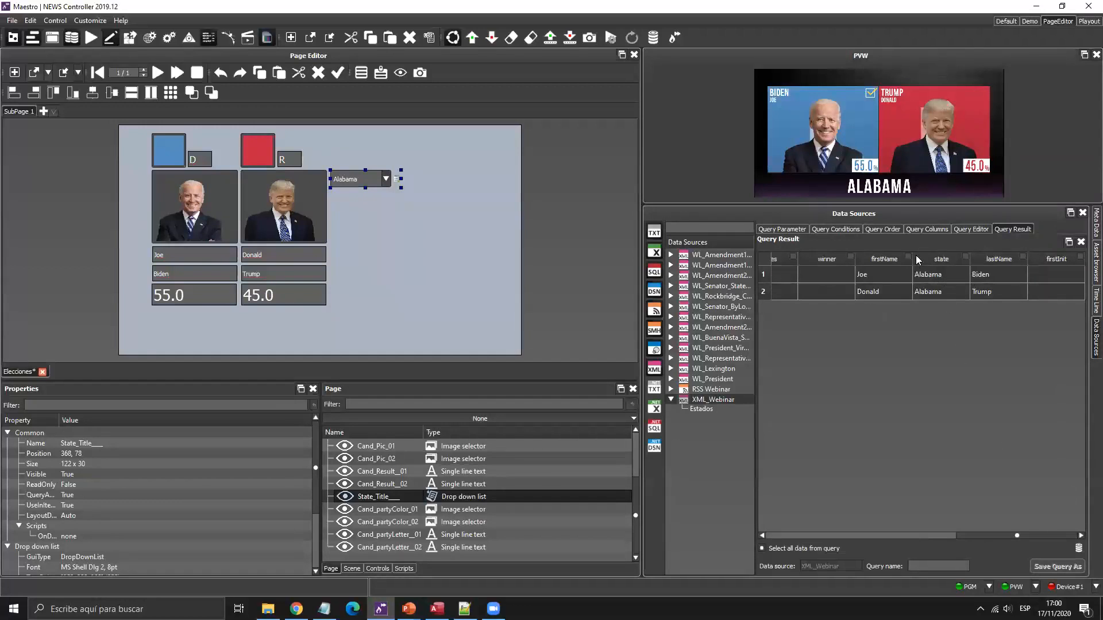
{"action": "left_click_drag", "start_coordinate": [996, 533], "coordinate": [796, 540]}
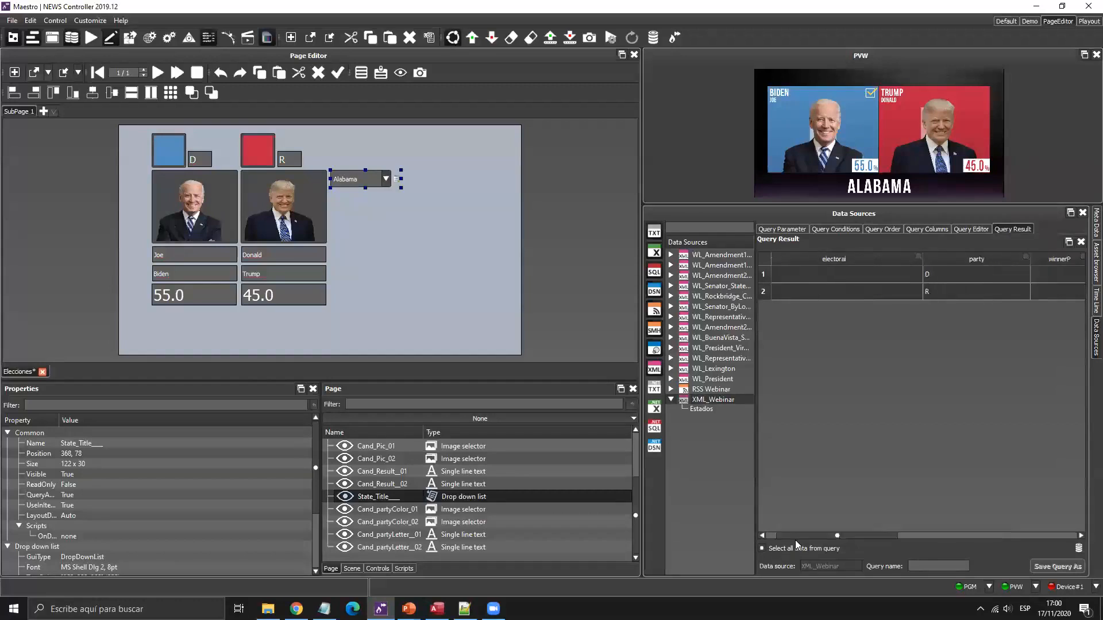
{"action": "left_click_drag", "start_coordinate": [887, 262], "coordinate": [844, 262]}
{"action": "left_click_drag", "start_coordinate": [951, 261], "coordinate": [875, 262]}
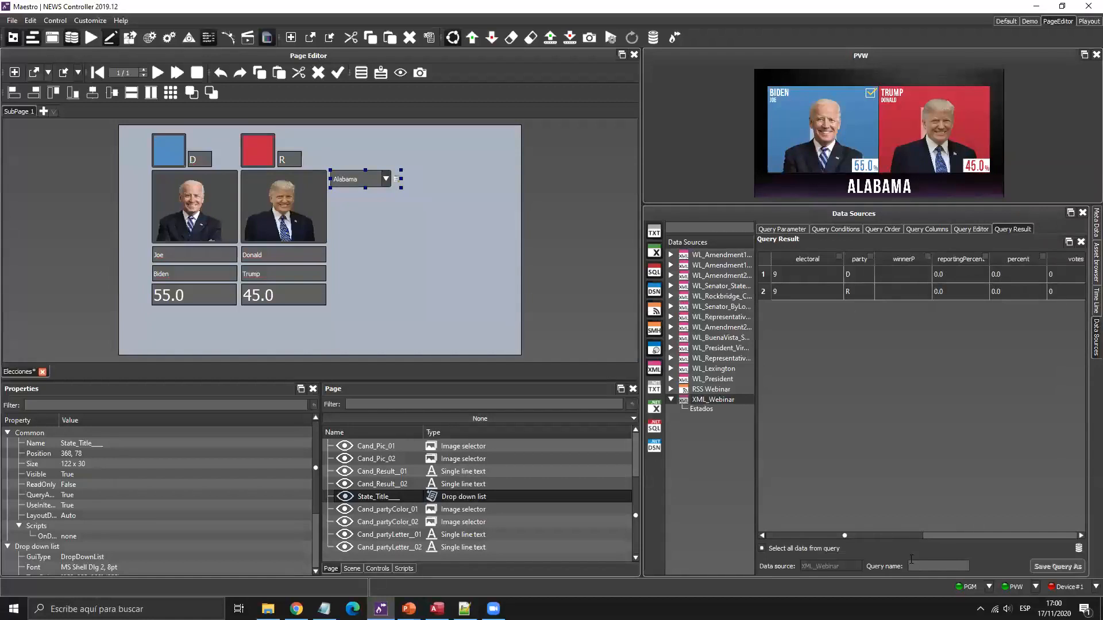
{"action": "scroll", "coordinate": [896, 537], "scroll_direction": "right", "scroll_amount": 1}
{"action": "left_click", "coordinate": [949, 566]}
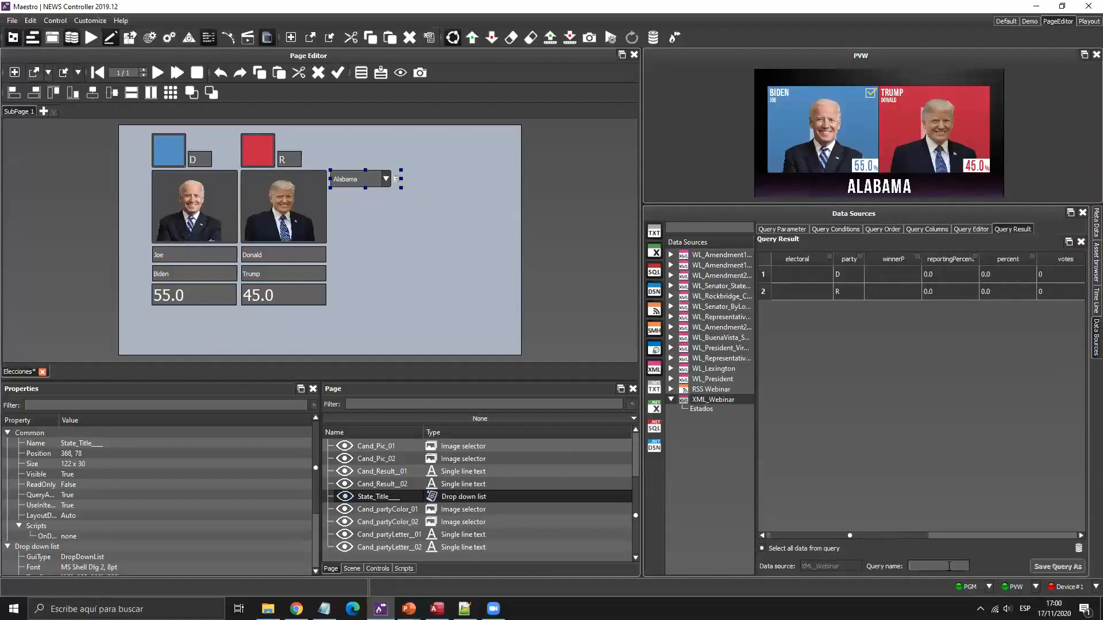
{"action": "type", "text": "Resultados"}
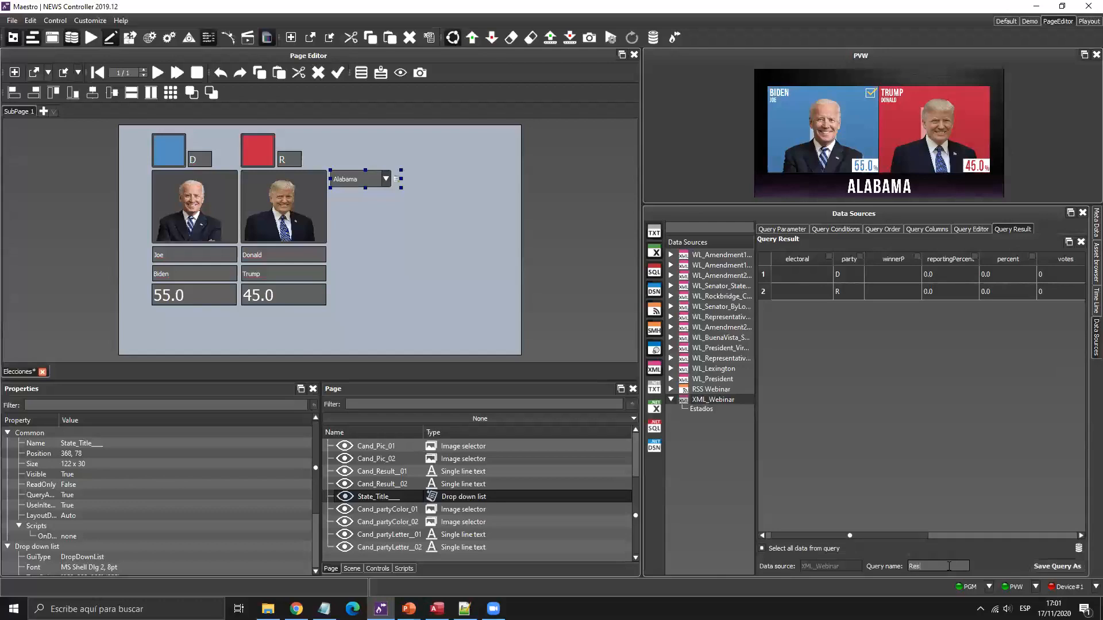
{"action": "left_click", "coordinate": [1056, 567]}
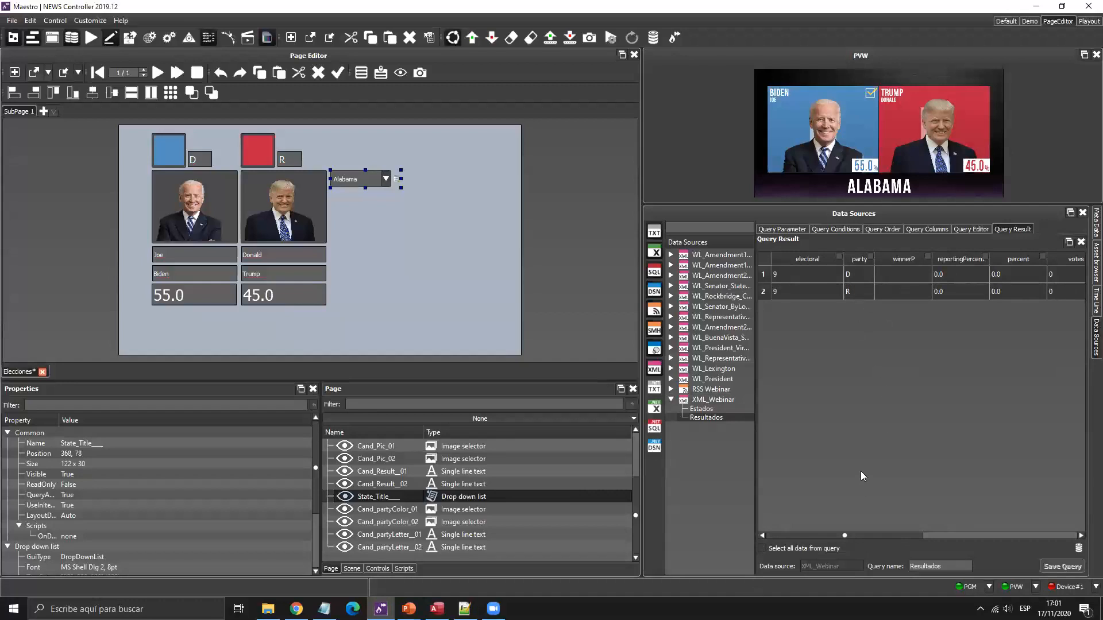
{"action": "left_click", "coordinate": [971, 229]}
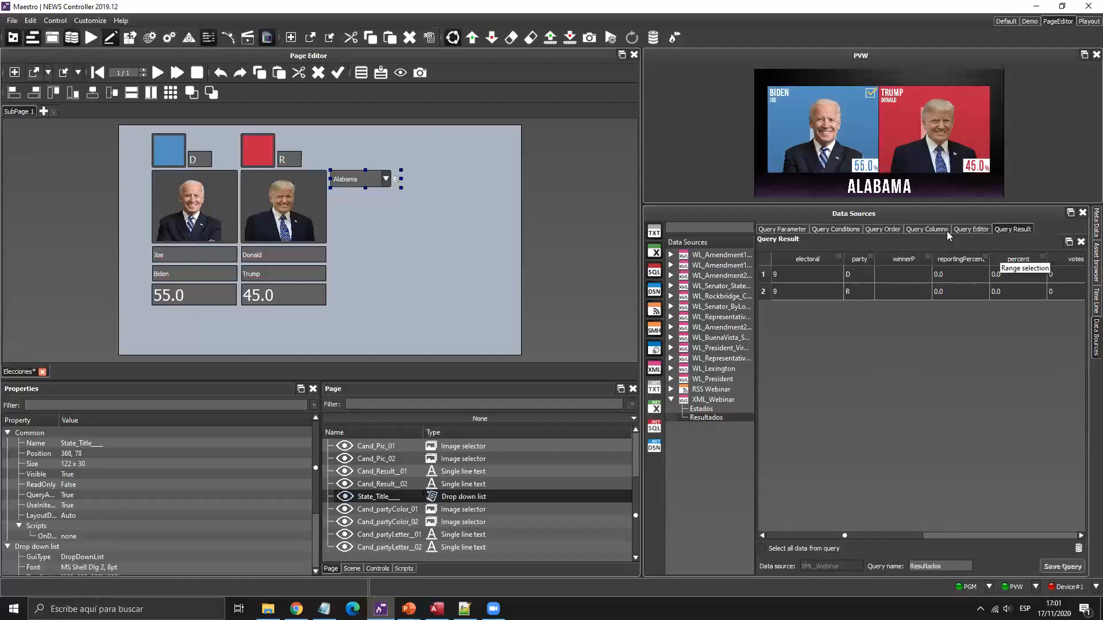
Sort the Resultados query by [XML].[percent] DESC and check the results.
{"action": "left_click", "coordinate": [917, 229]}
{"action": "left_click", "coordinate": [881, 229]}
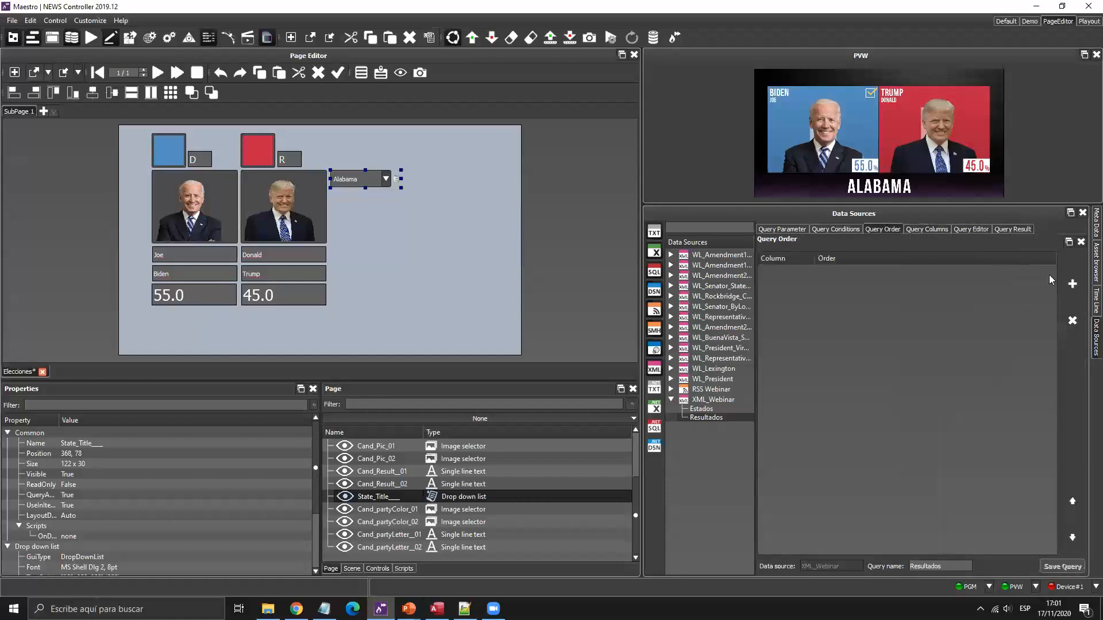
{"action": "left_click", "coordinate": [811, 272]}
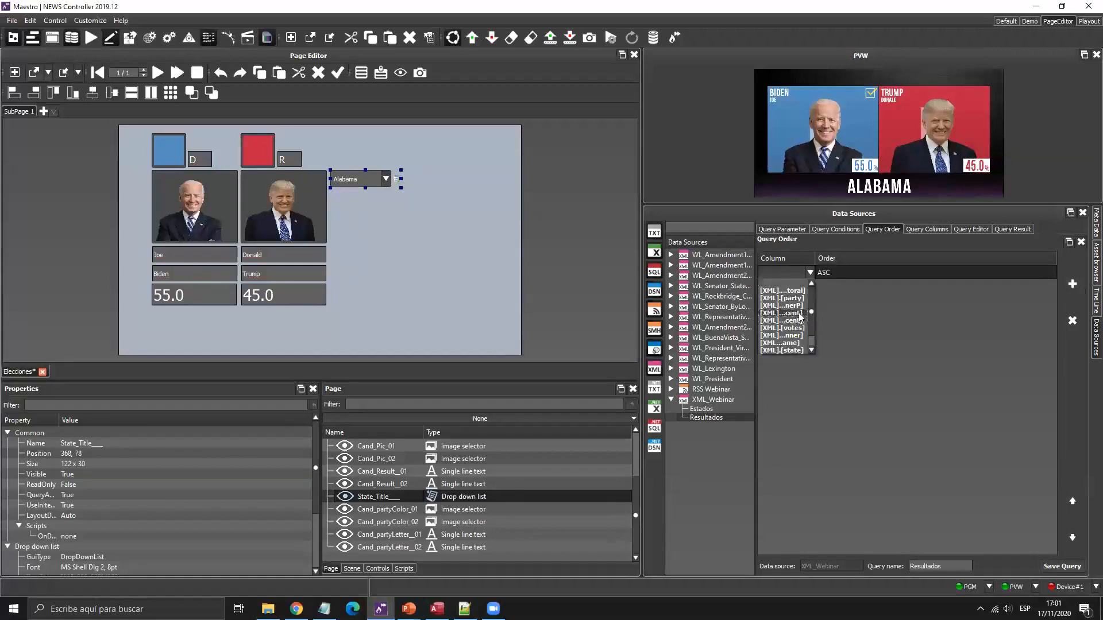
{"action": "left_click", "coordinate": [799, 312]}
{"action": "left_click", "coordinate": [809, 268]}
{"action": "left_click", "coordinate": [790, 317]}
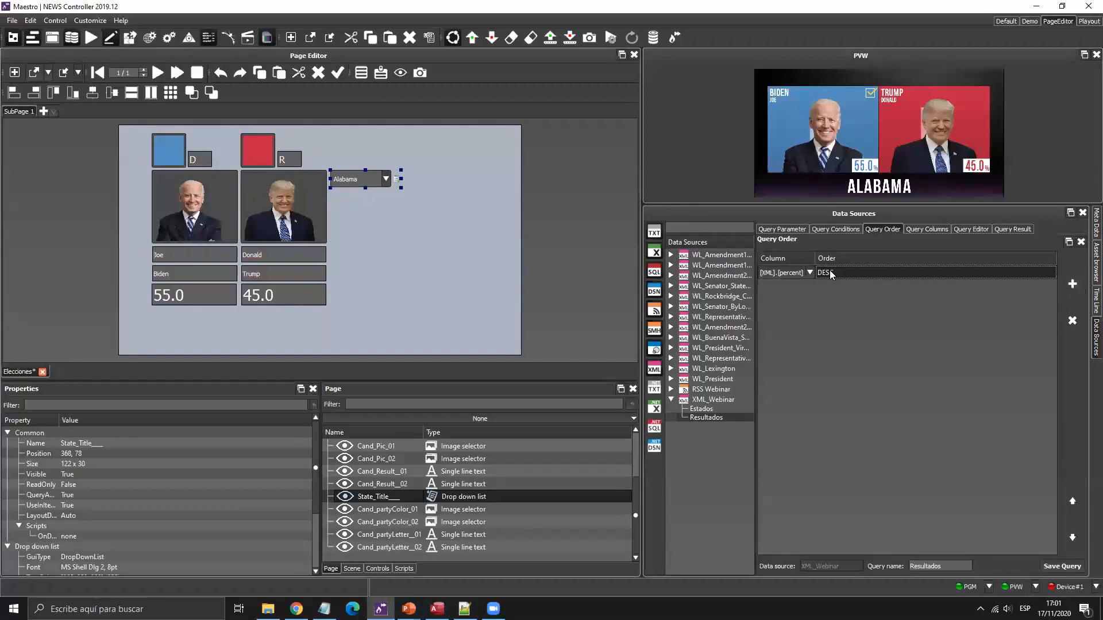
{"action": "left_click", "coordinate": [1017, 228]}
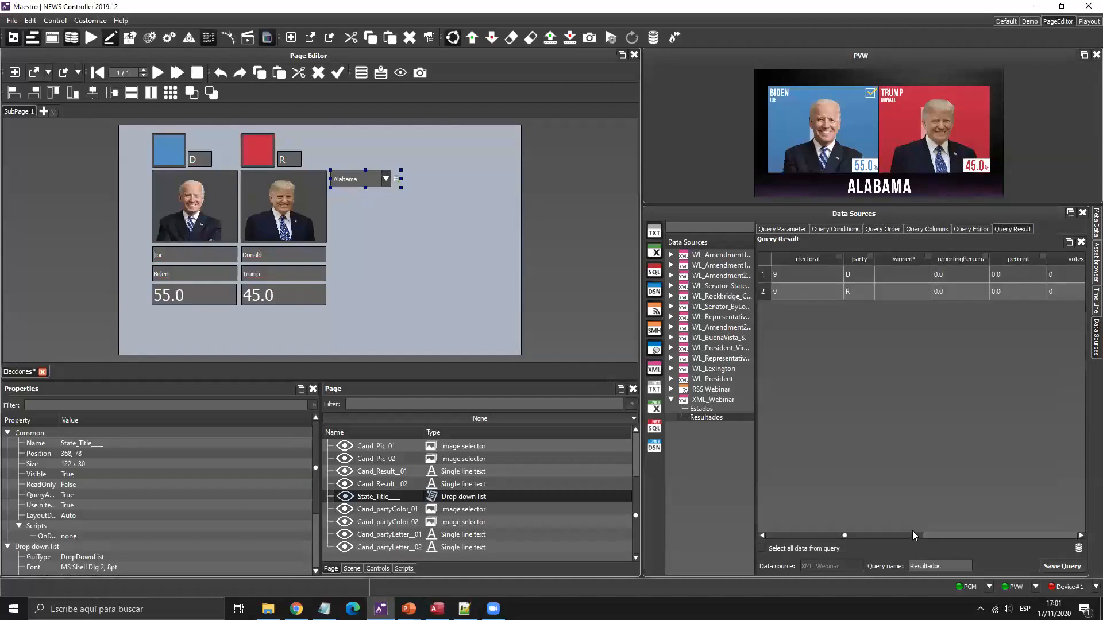
{"action": "left_click", "coordinate": [967, 537]}
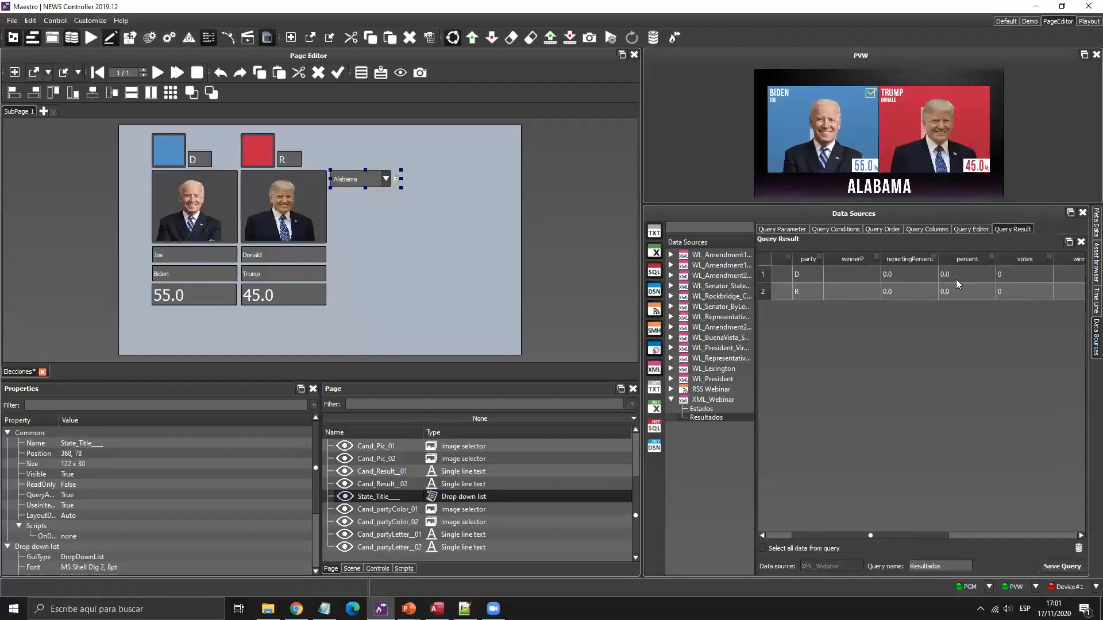
{"action": "left_click", "coordinate": [894, 229]}
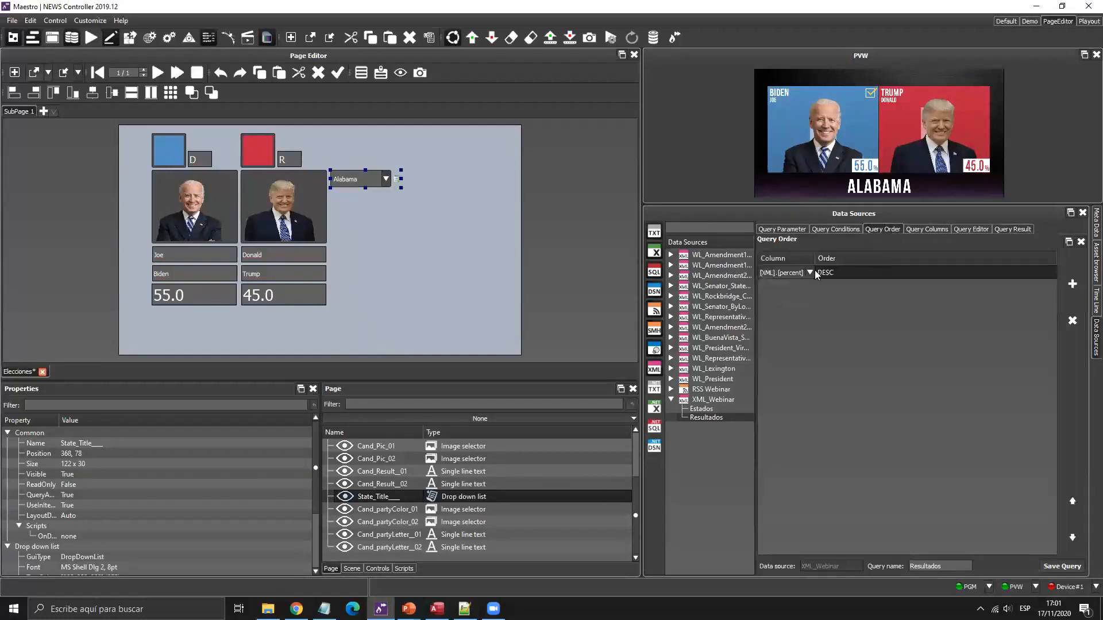
{"action": "left_click", "coordinate": [1008, 230]}
Bind the two rows' percent values to Biden's and Trump's result fields.
{"action": "left_click_drag", "start_coordinate": [921, 537], "coordinate": [937, 534]}
{"action": "left_click_drag", "start_coordinate": [913, 274], "coordinate": [277, 272]}
{"action": "left_click_drag", "start_coordinate": [209, 298], "coordinate": [210, 297]}
{"action": "left_click_drag", "start_coordinate": [896, 292], "coordinate": [271, 301]}
Bind the lastName and firstName cells to Biden's and Trump's name fields.
{"action": "left_click_drag", "start_coordinate": [937, 537], "coordinate": [1031, 539]}
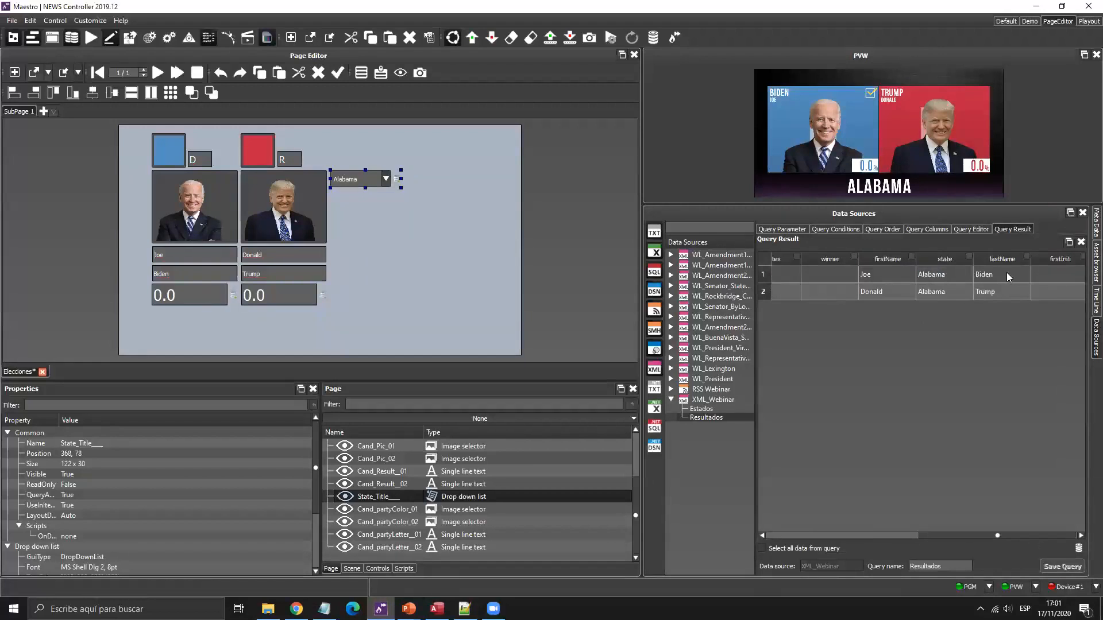
{"action": "left_click_drag", "start_coordinate": [1000, 275], "coordinate": [205, 270]}
{"action": "left_click_drag", "start_coordinate": [1000, 292], "coordinate": [278, 274]}
{"action": "left_click_drag", "start_coordinate": [887, 274], "coordinate": [196, 255]}
{"action": "left_click_drag", "start_coordinate": [869, 287], "coordinate": [295, 254]}
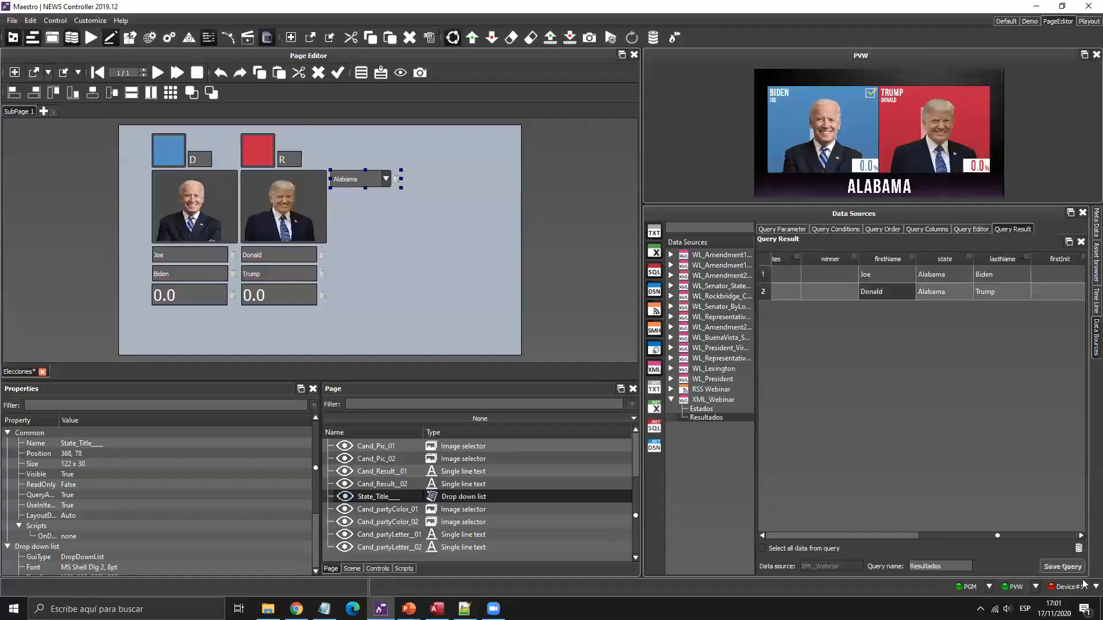
{"action": "left_click_drag", "start_coordinate": [959, 537], "coordinate": [744, 529]}
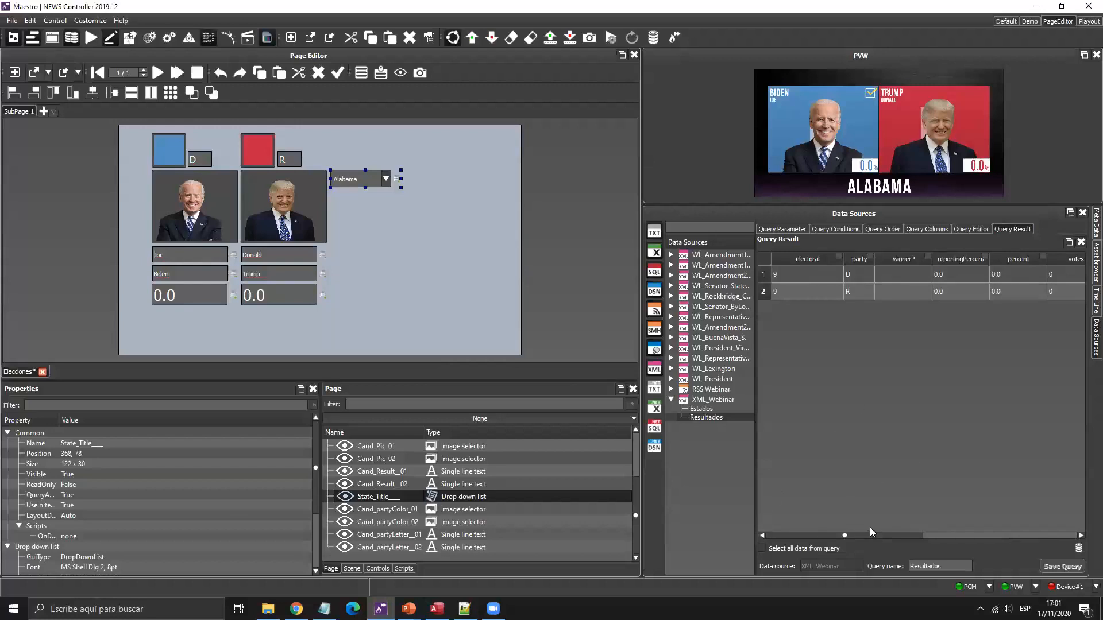
{"action": "left_click_drag", "start_coordinate": [878, 533], "coordinate": [865, 311]}
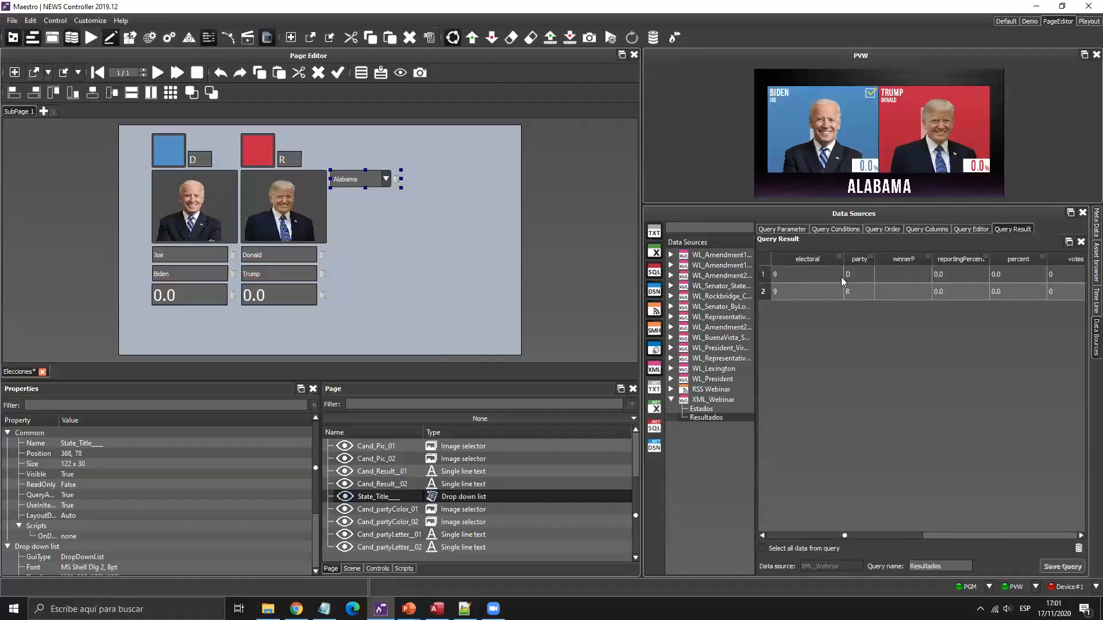